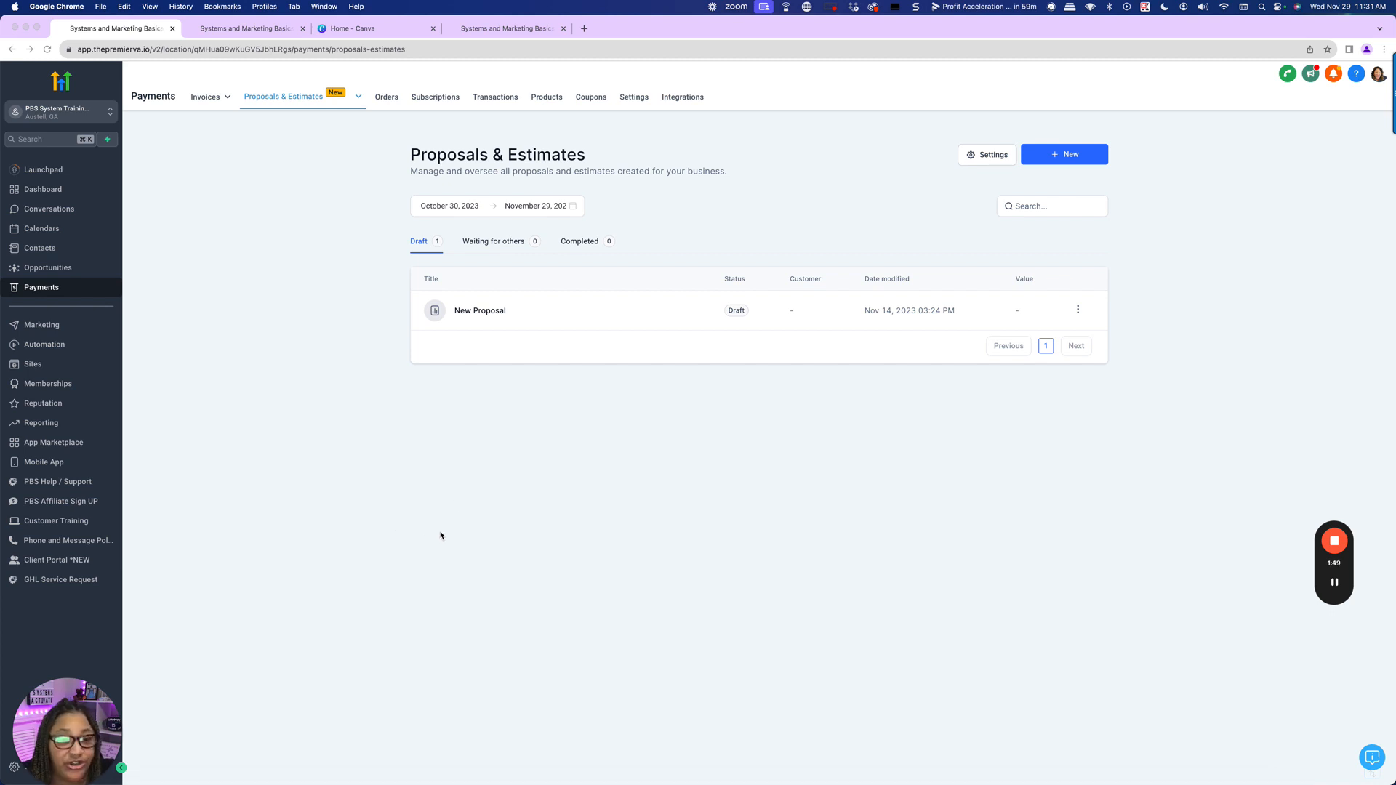
- Switch to the "Proposal Custom implementation _TEMPLATE" document and review its pages from the cover through the investment options
click(245, 29)
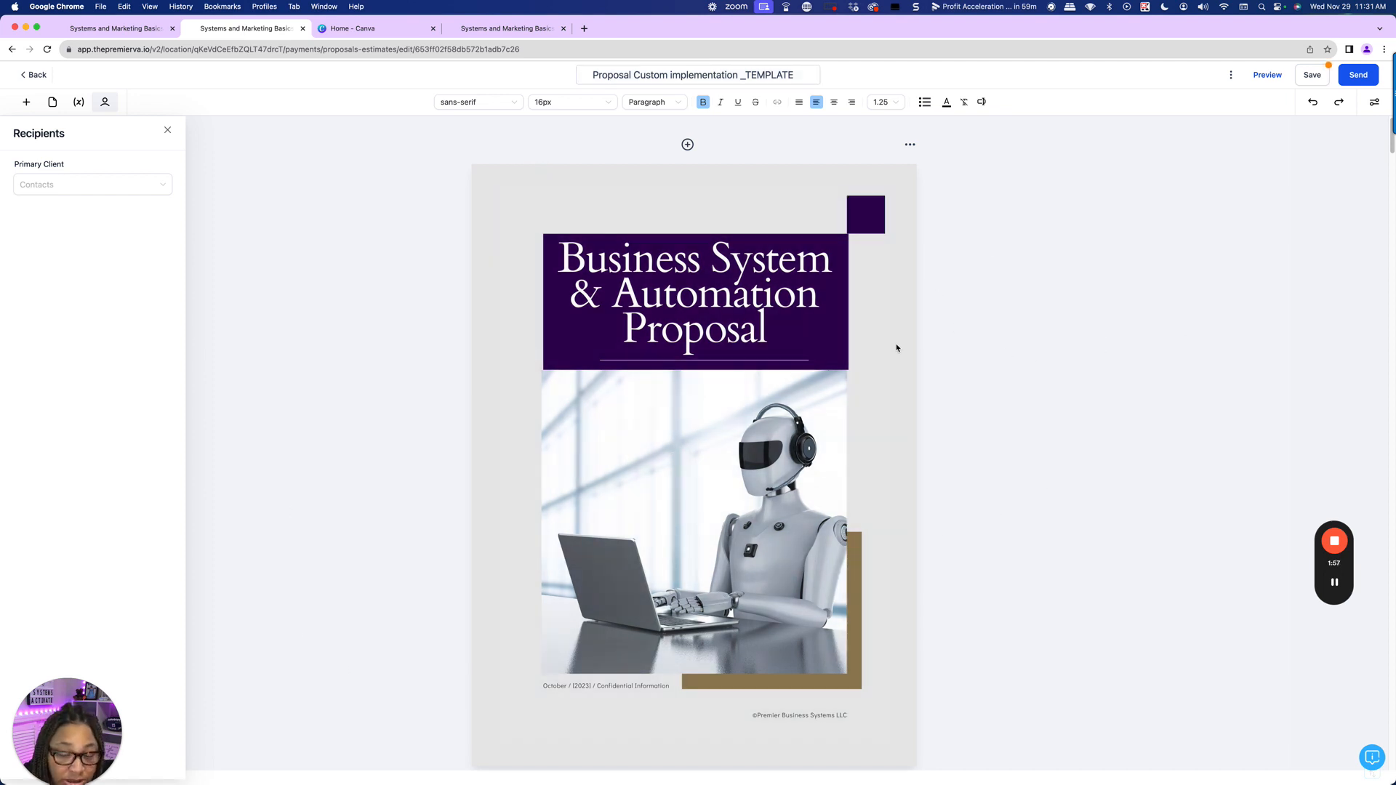
scroll(870, 356, down, 7)
scroll(870, 361, down, 8)
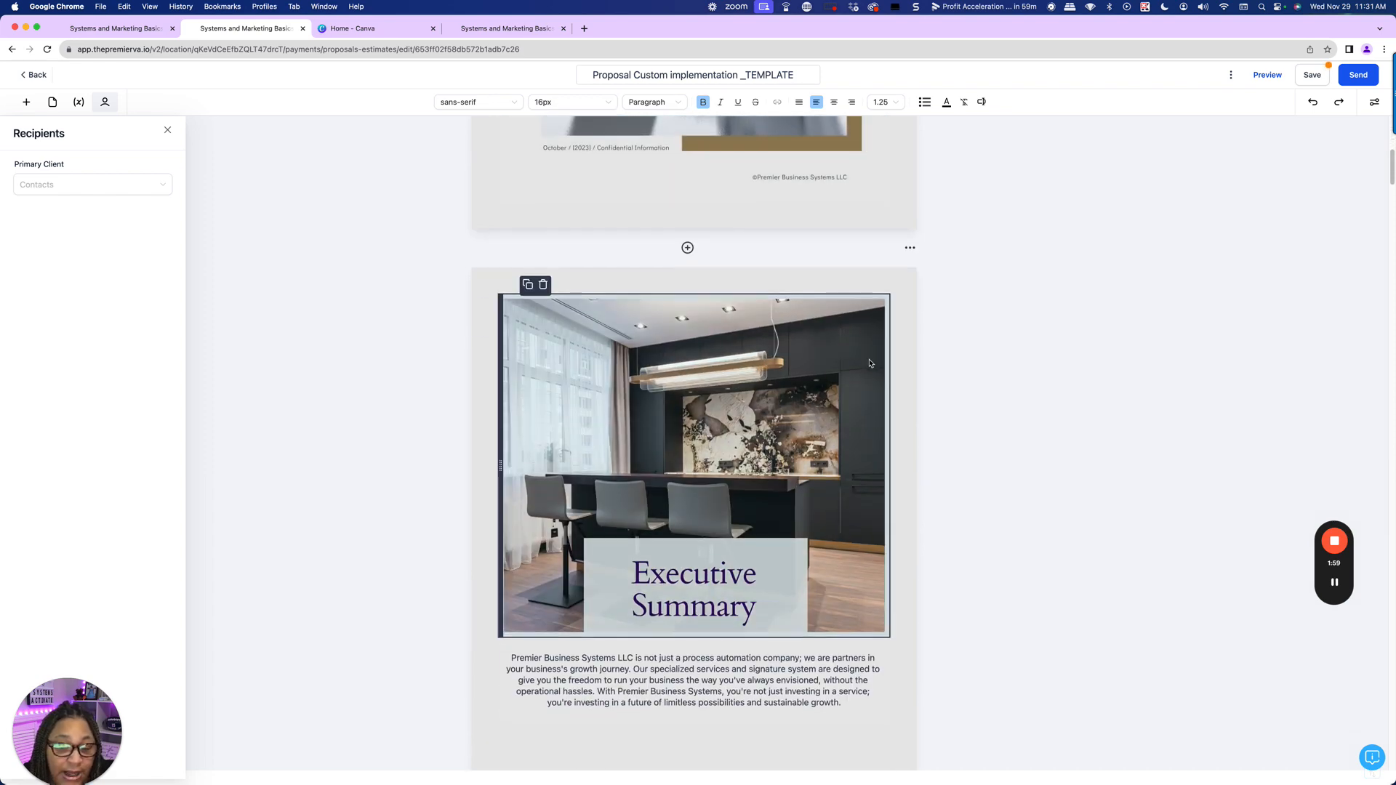
scroll(869, 367, down, 15)
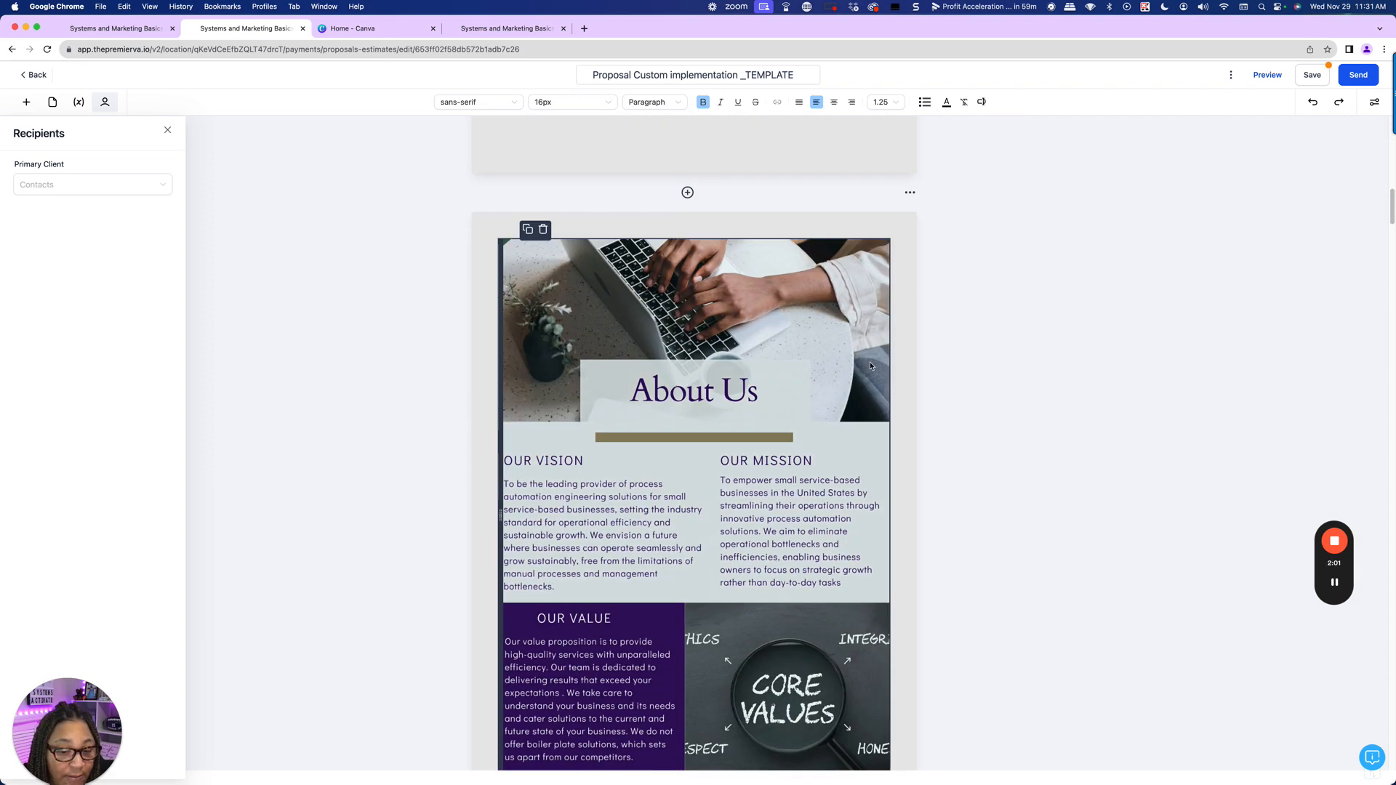
scroll(873, 366, down, 10)
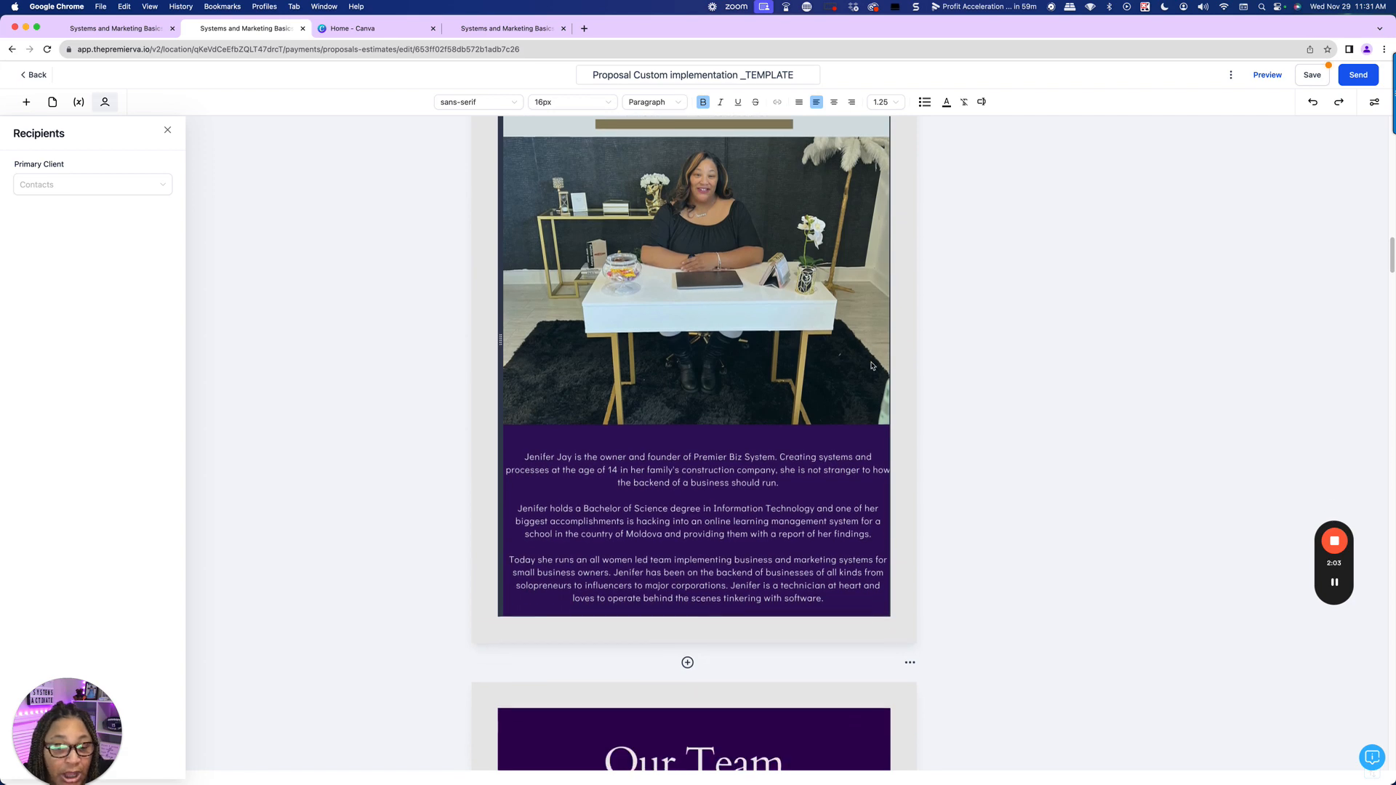
scroll(871, 368, down, 15)
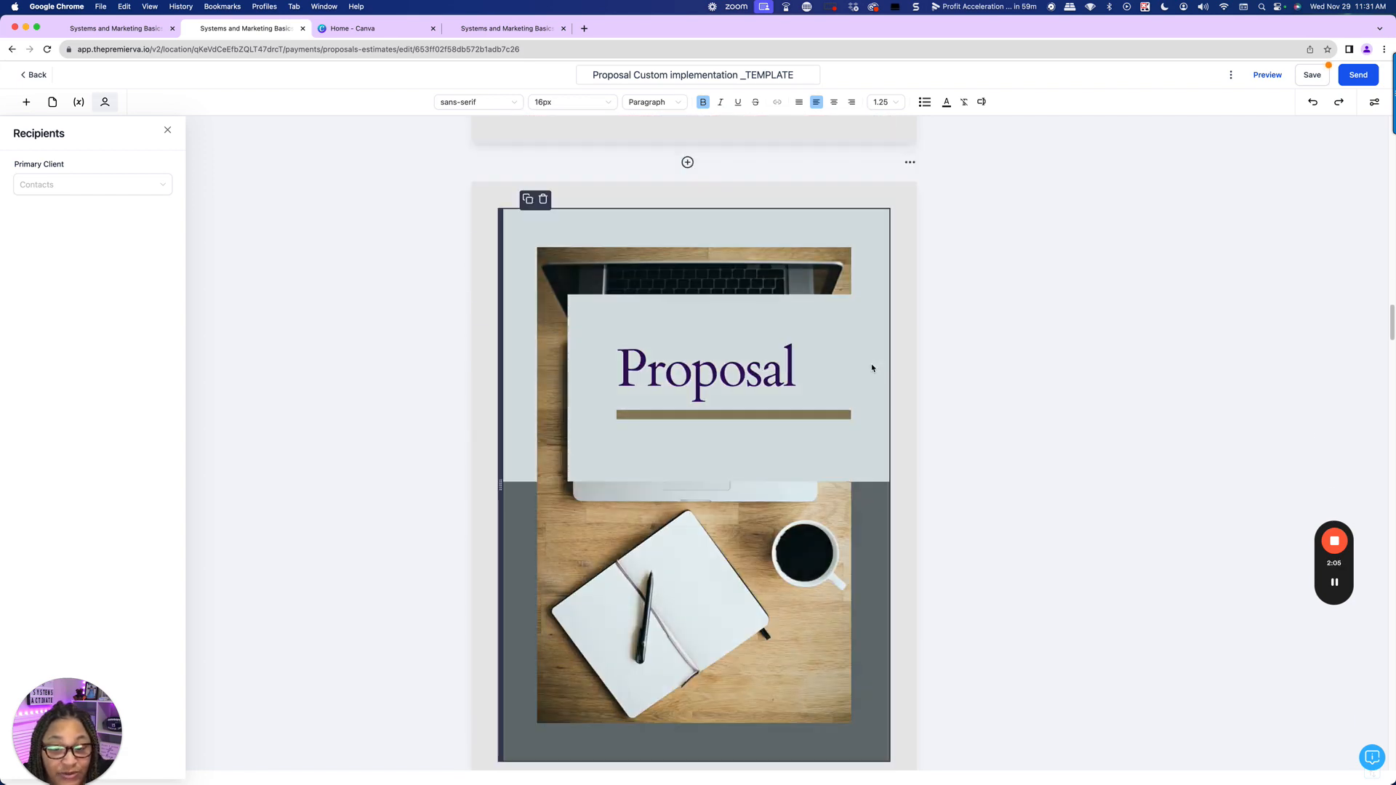
scroll(872, 365, down, 10)
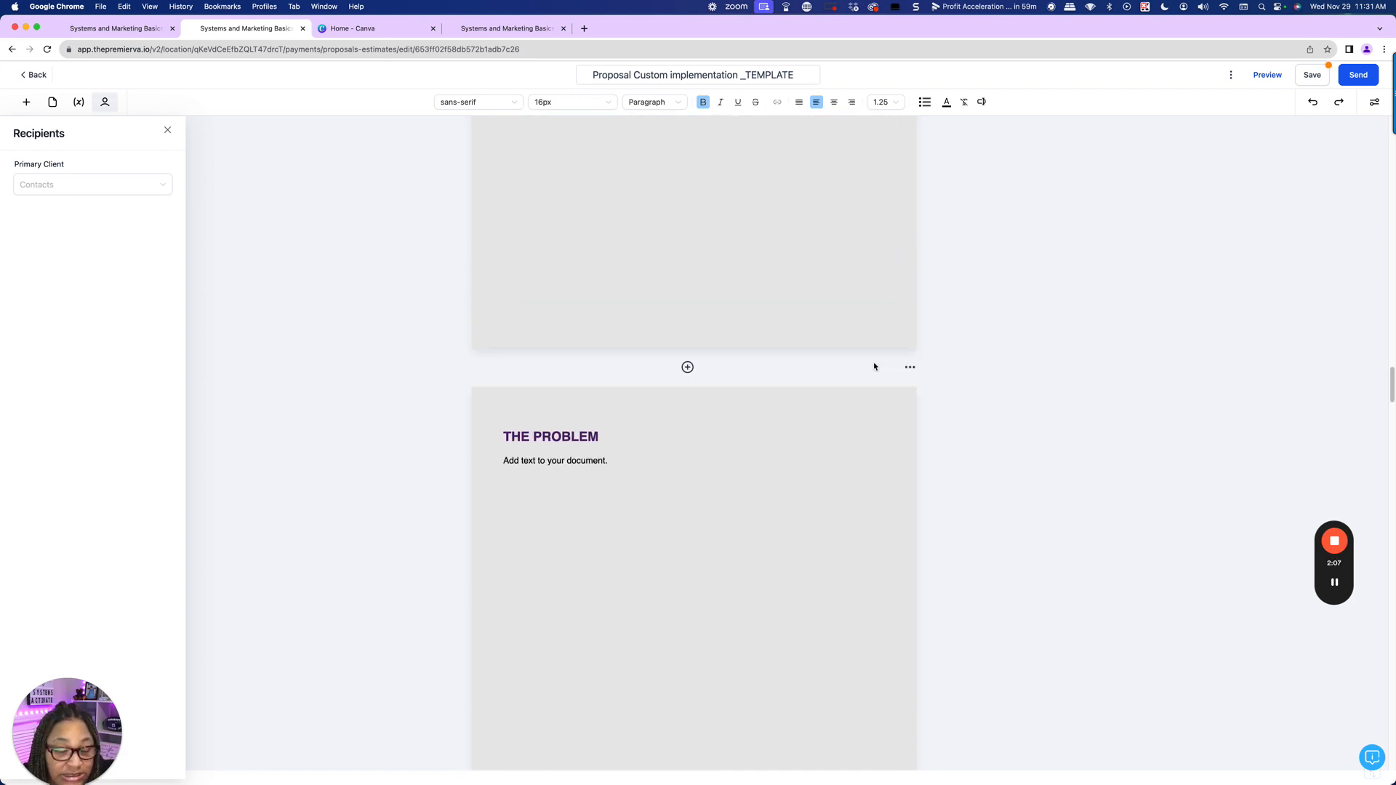
scroll(795, 271, down, 15)
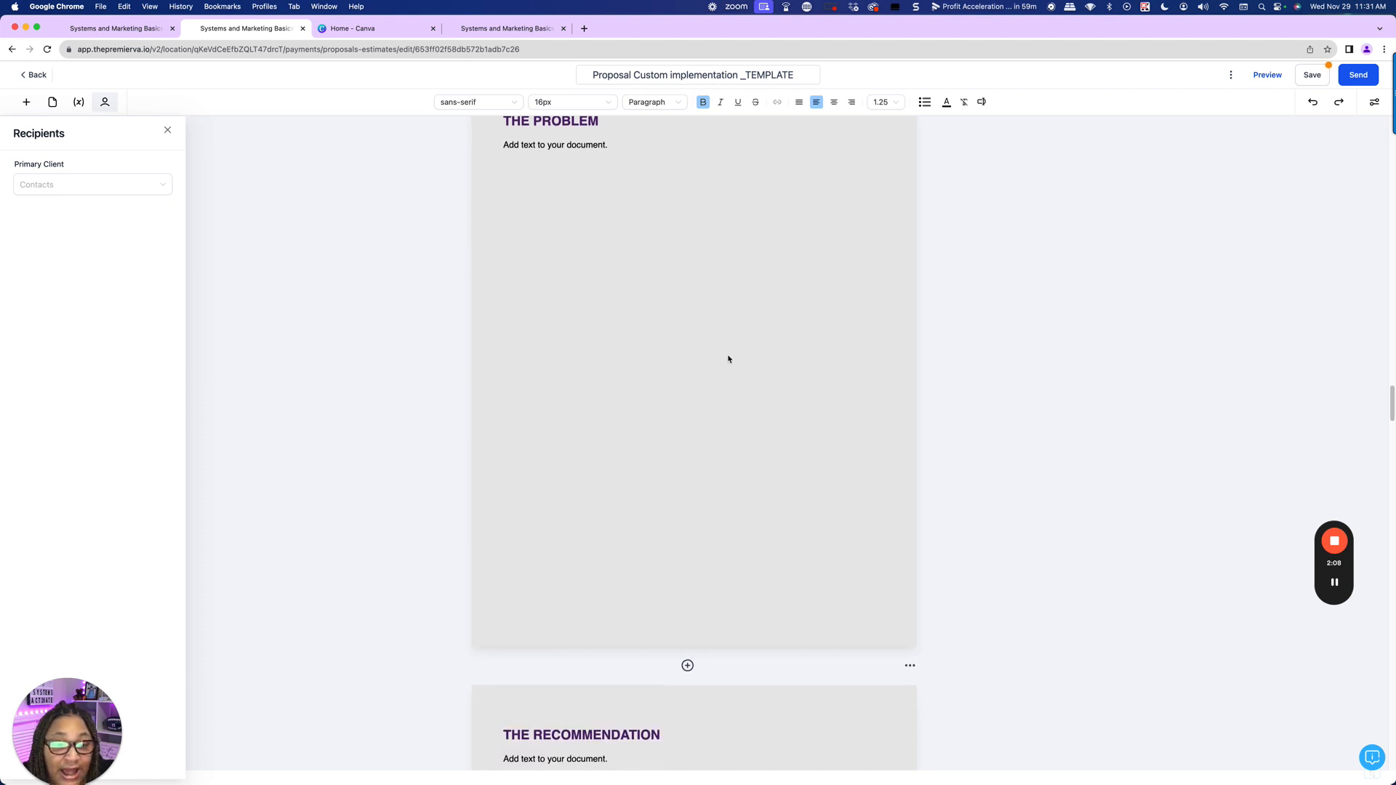
scroll(785, 342, down, 20)
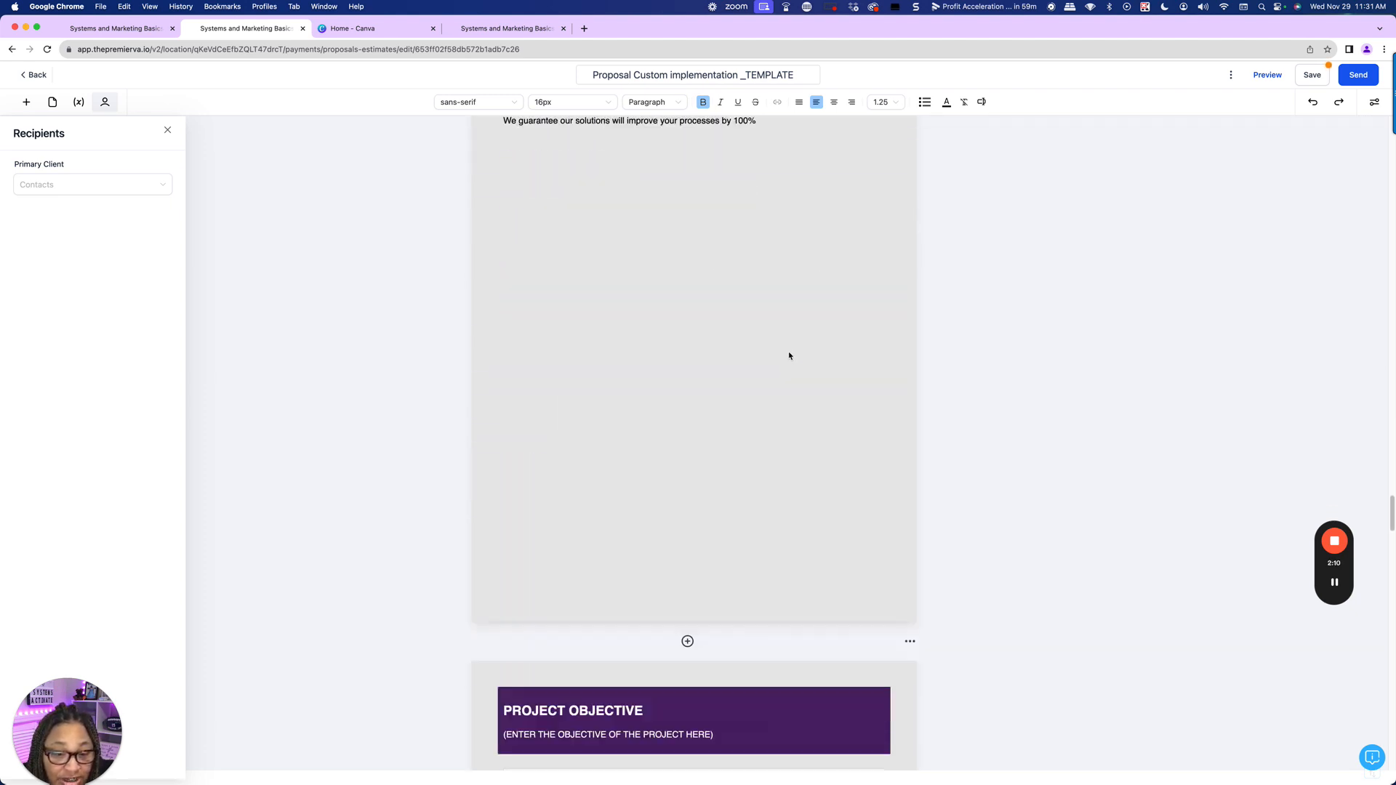
scroll(773, 309, down, 5)
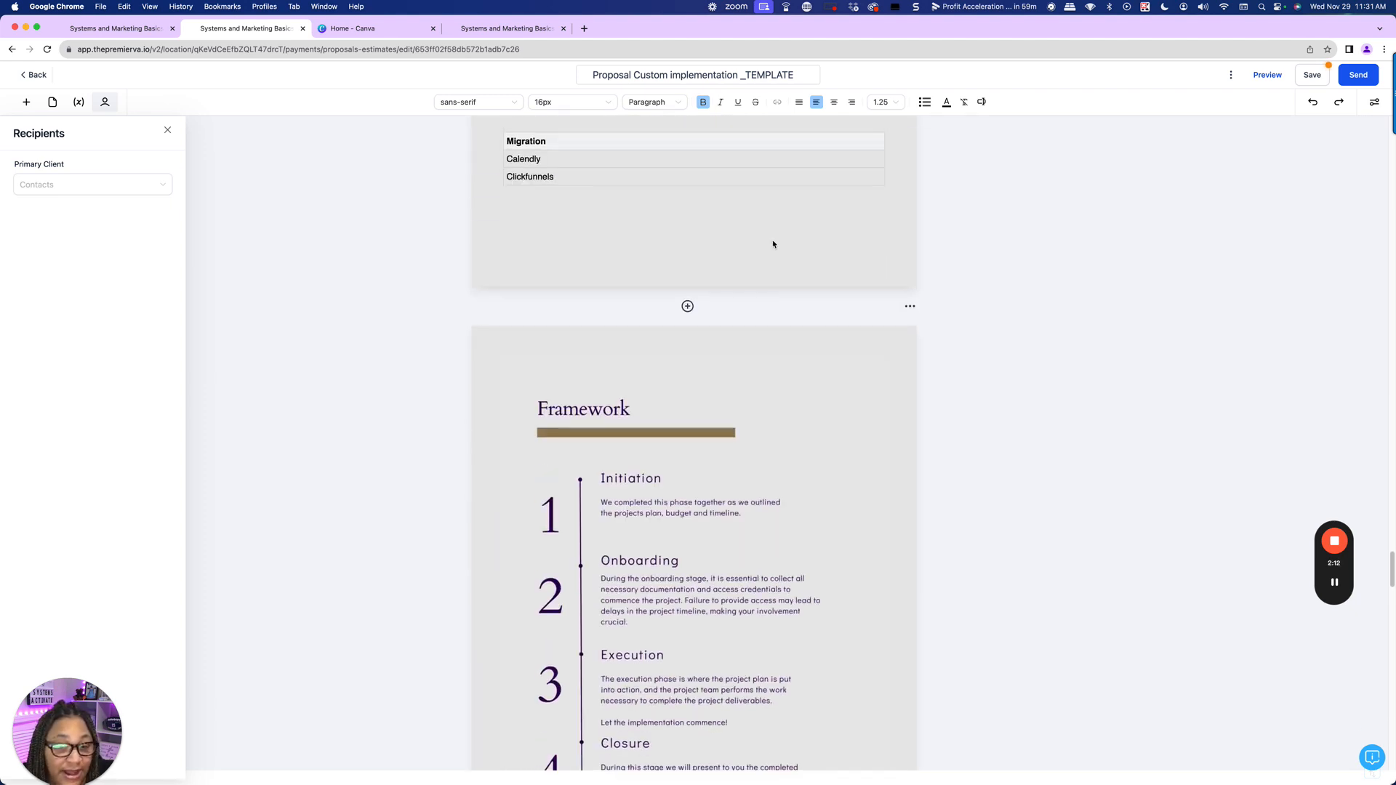
scroll(913, 240, up, 7)
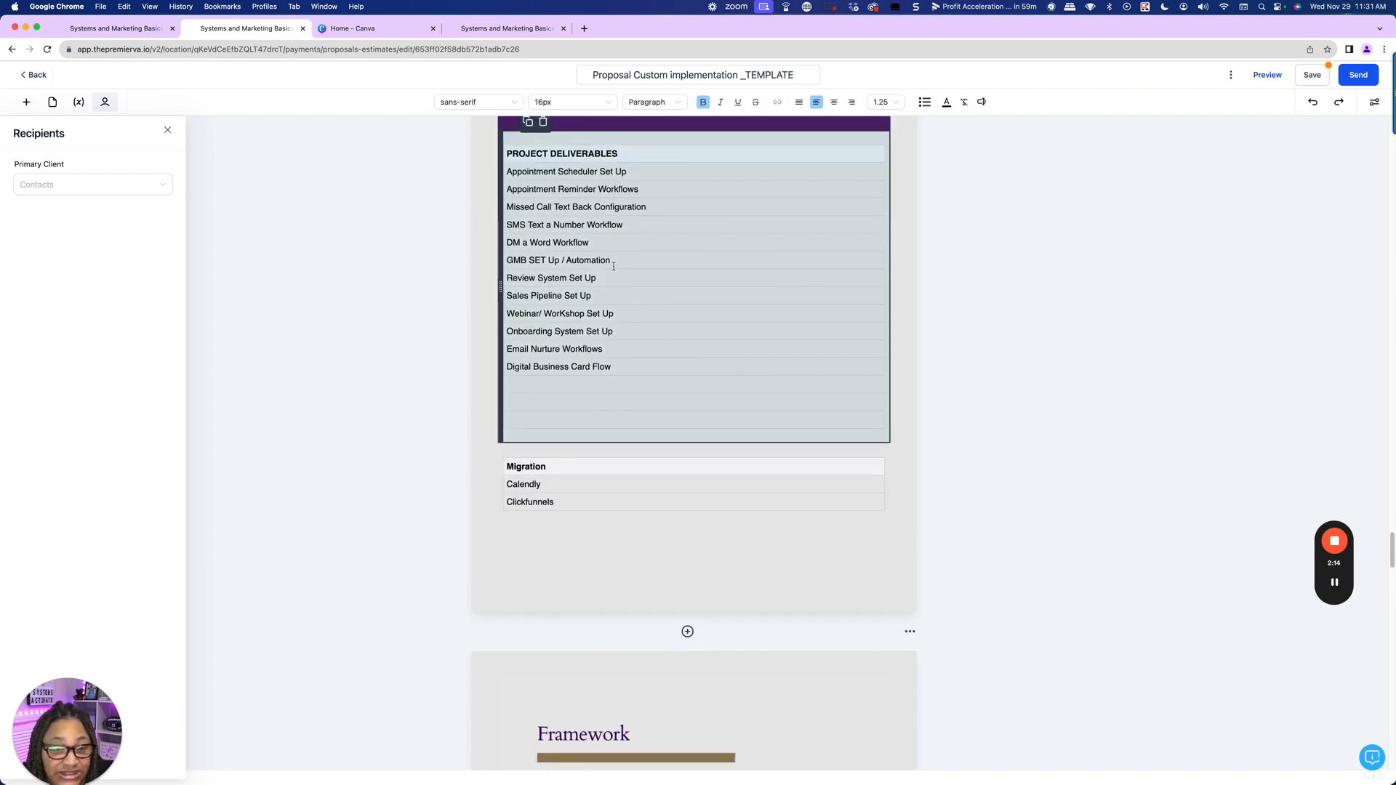
scroll(625, 282, down, 6)
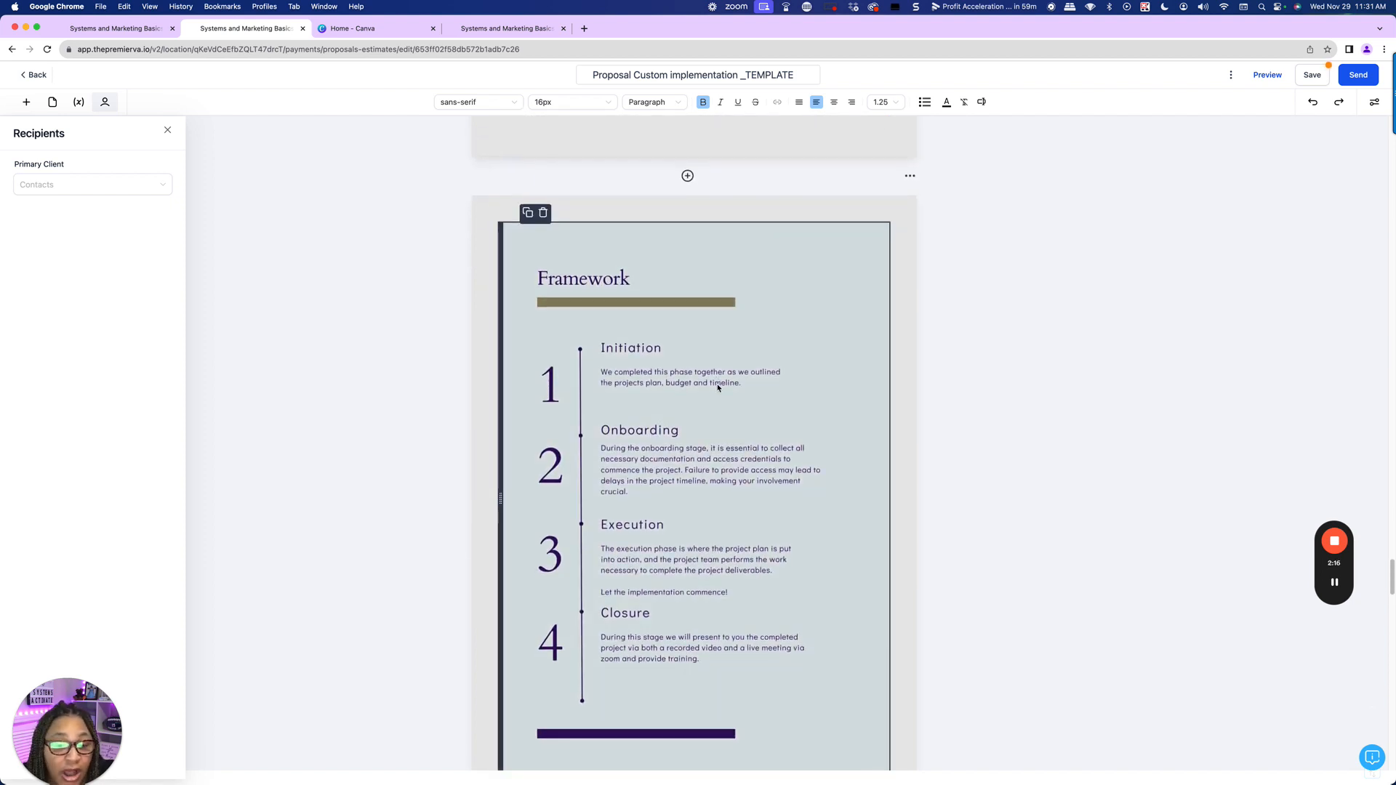
scroll(630, 471, down, 8)
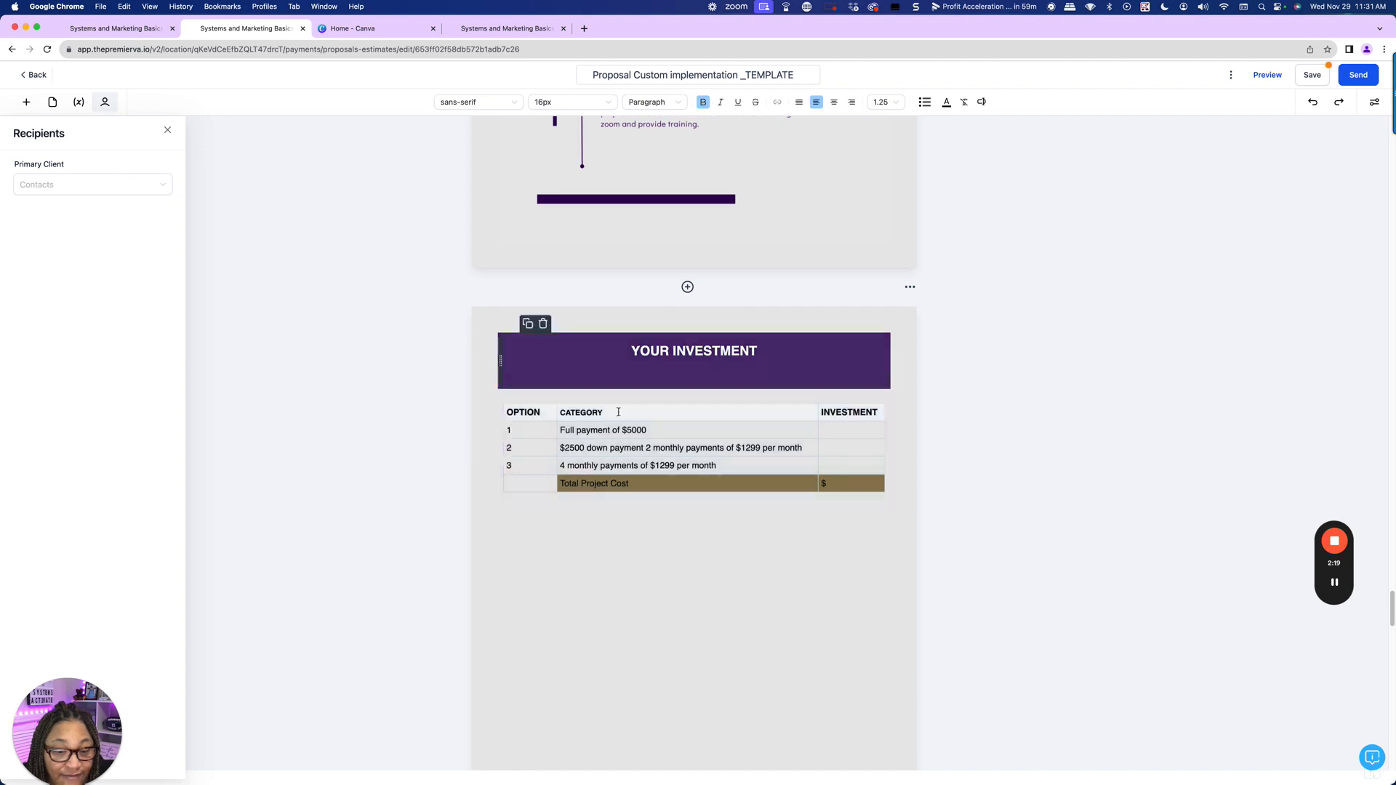
- Review the Statement of Work Agreement down to the signature field, and return to the proposal's cover page
scroll(751, 404, down, 10)
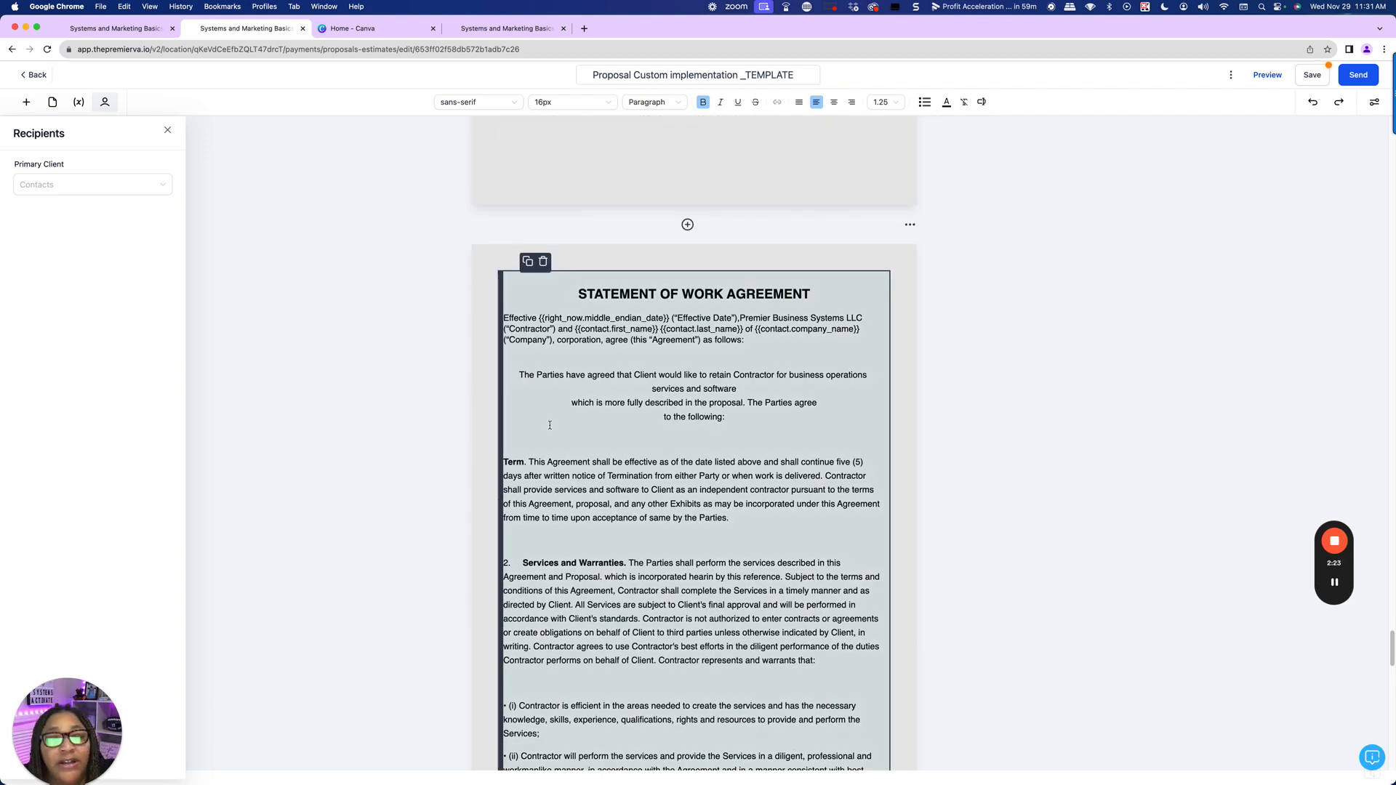
scroll(512, 425, down, 10)
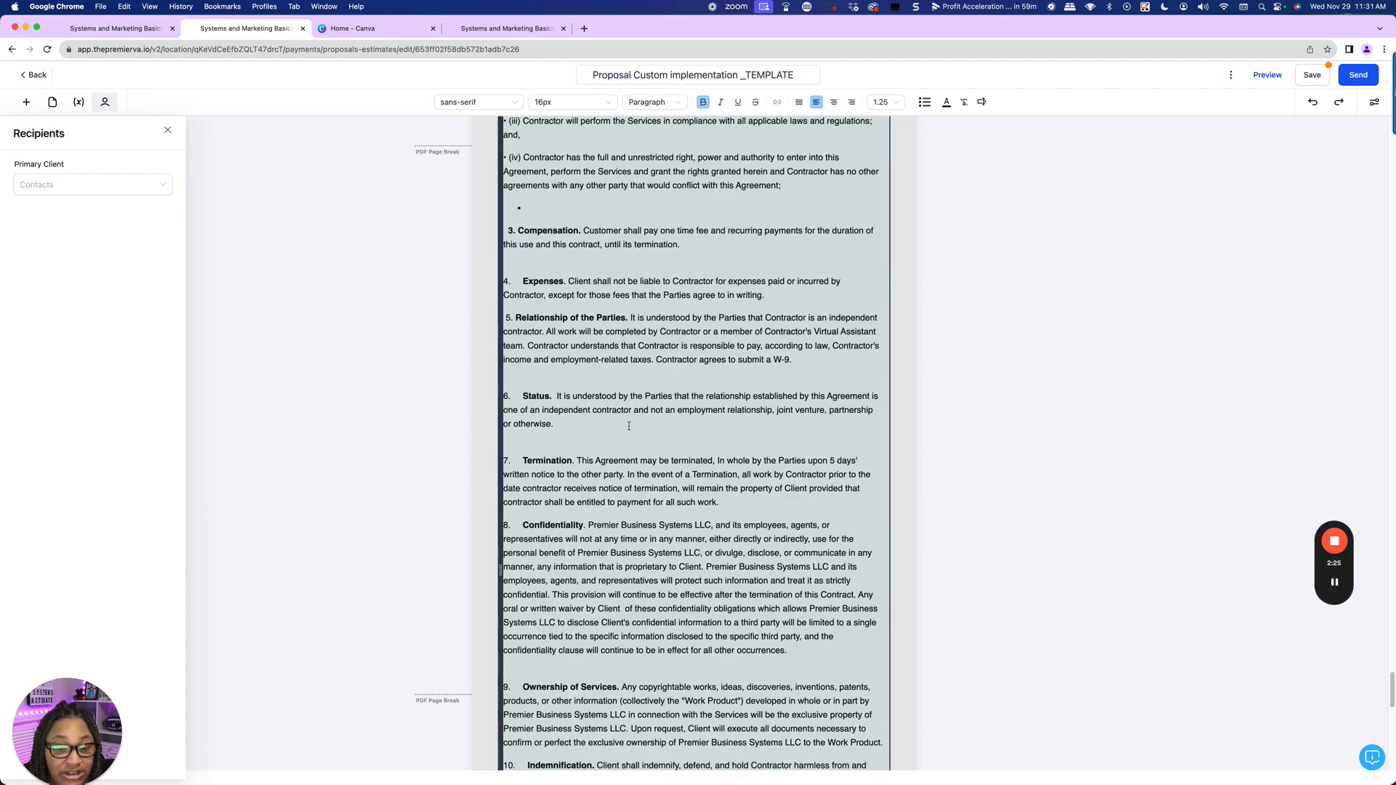
scroll(644, 415, down, 10)
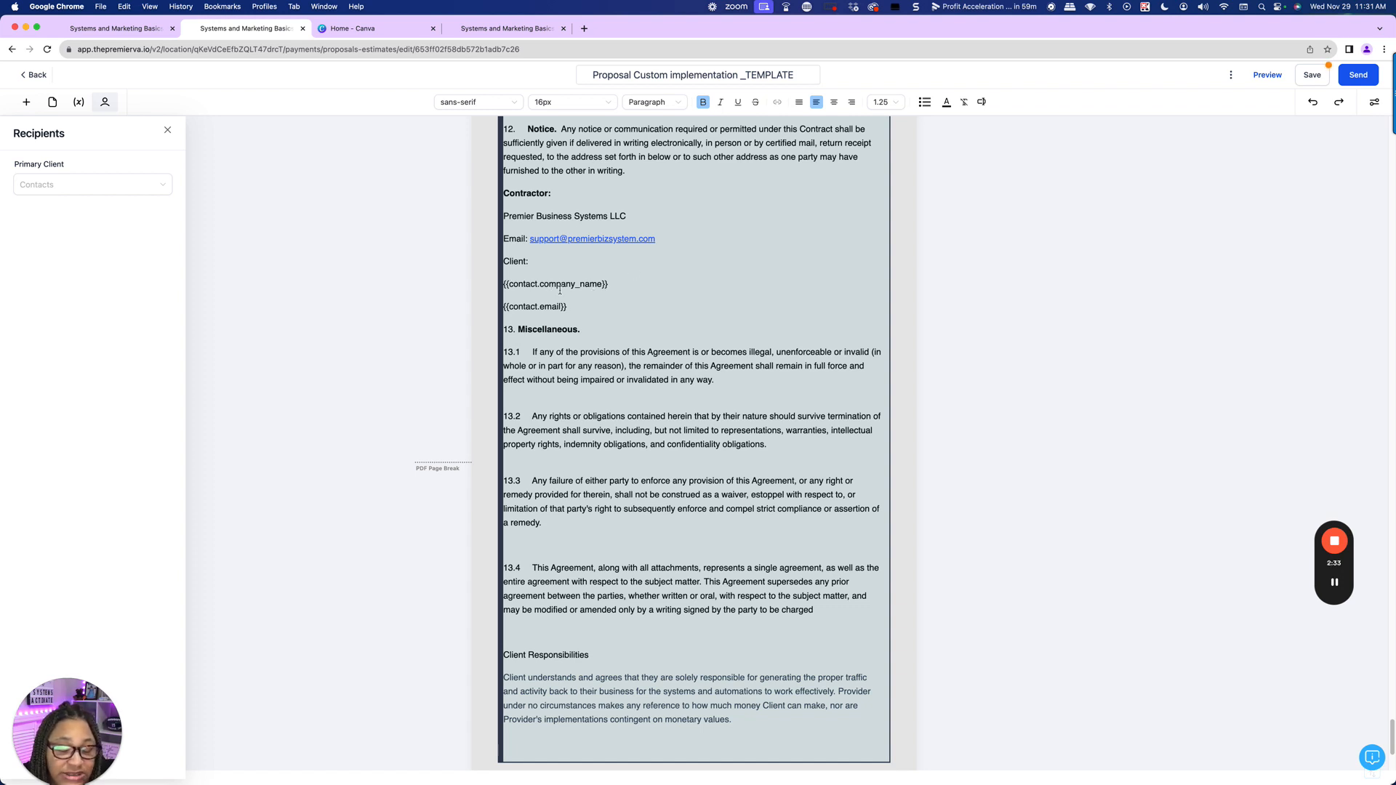
scroll(588, 427, down, 4)
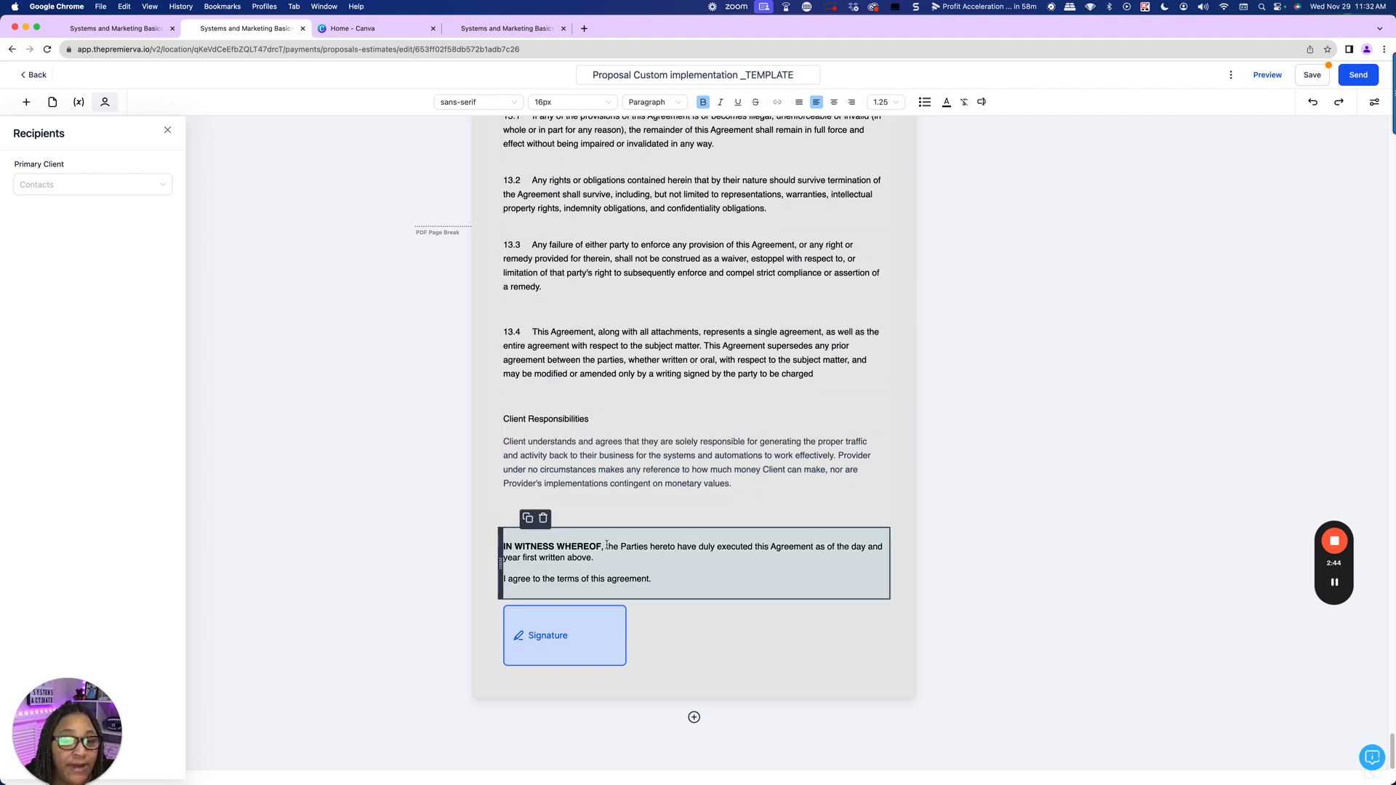
scroll(654, 537, up, 1)
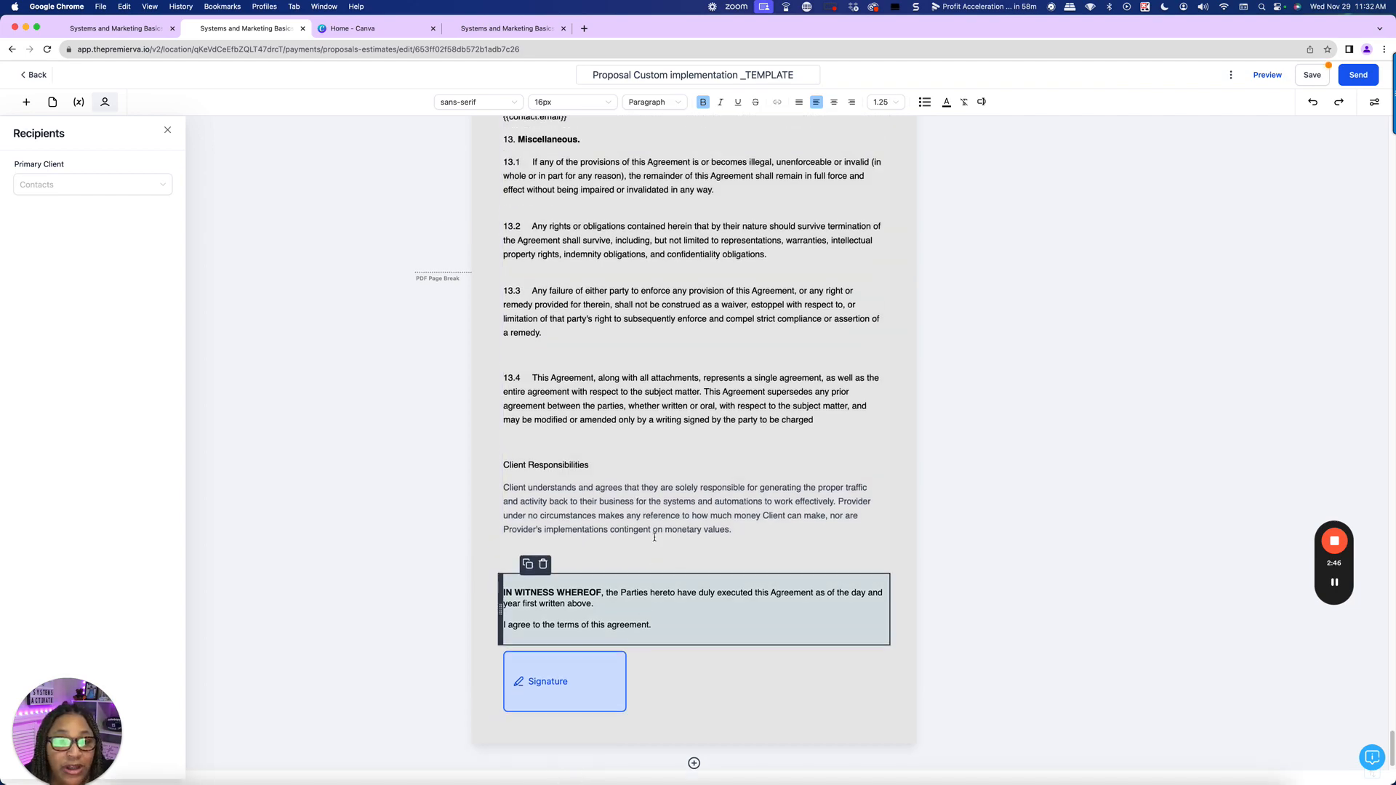
scroll(654, 538, up, 20)
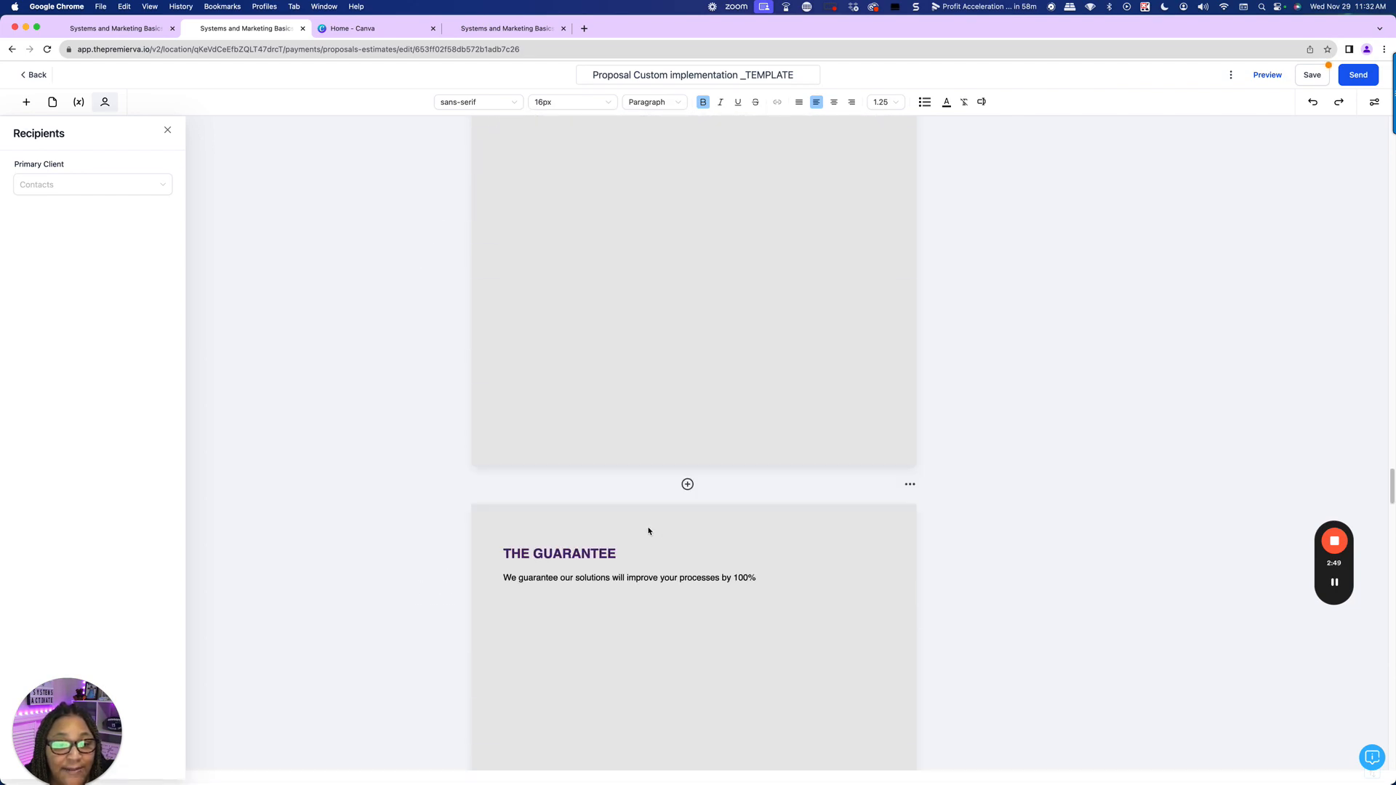
scroll(649, 531, up, 20)
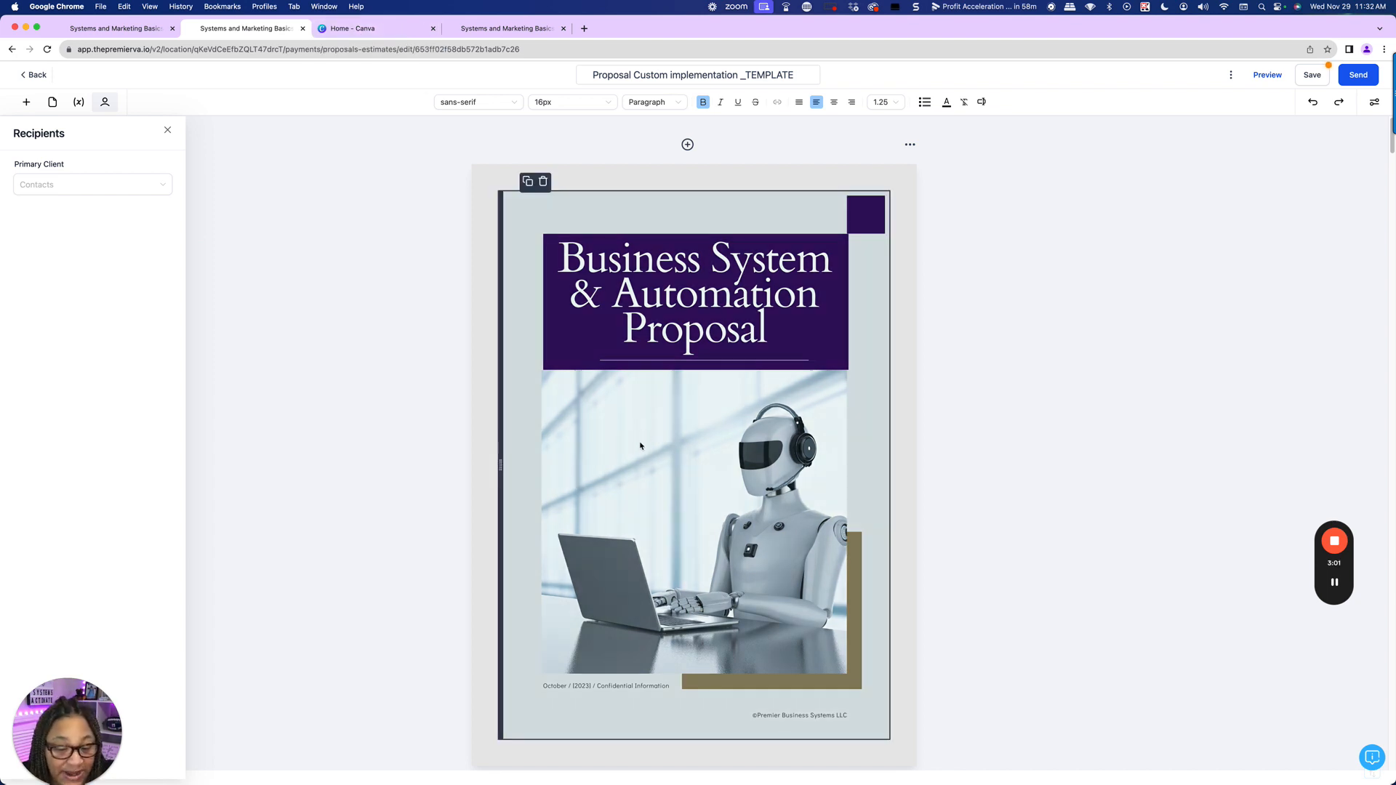
- Switch to Canva, open the "Premier Business System Propsa" design and set its download file type to JPG
click(360, 30)
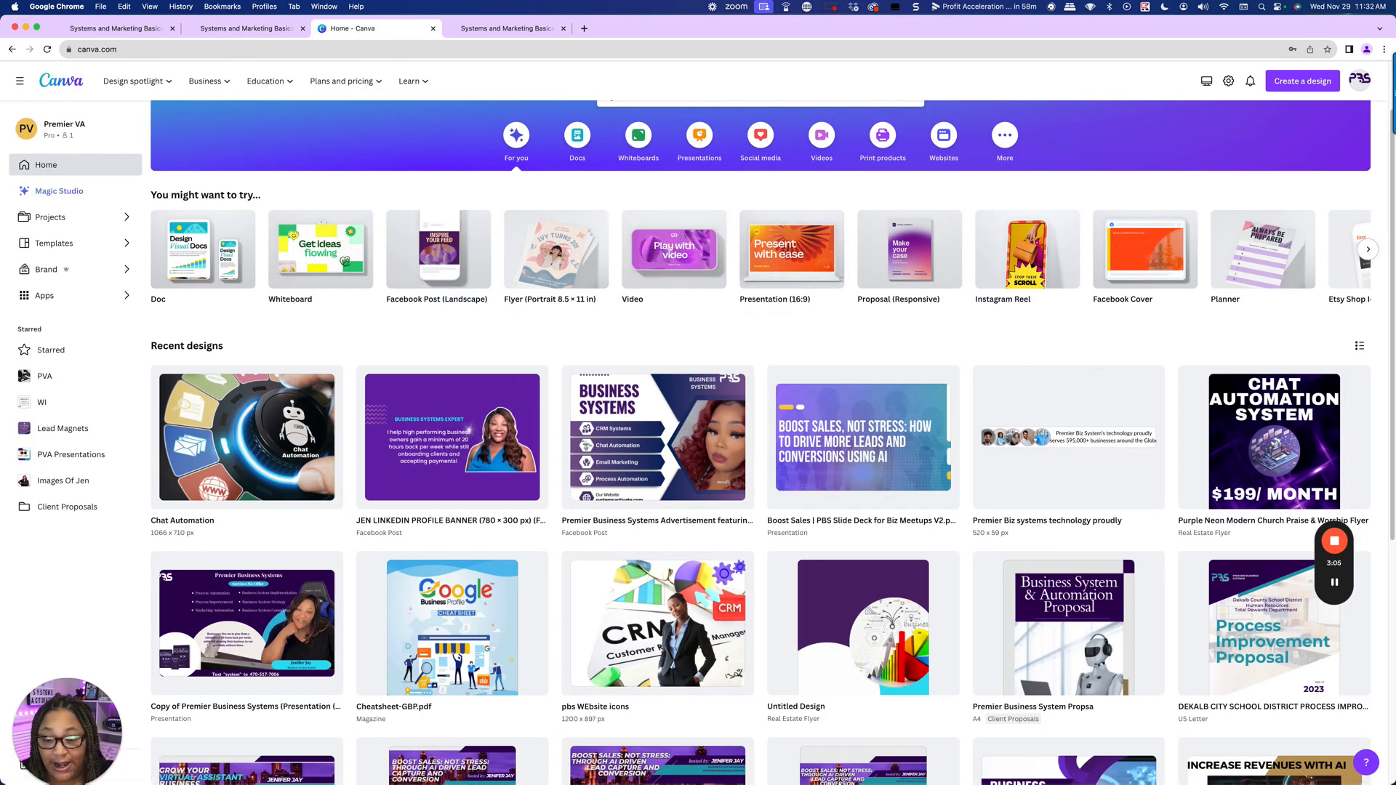
click(1046, 641)
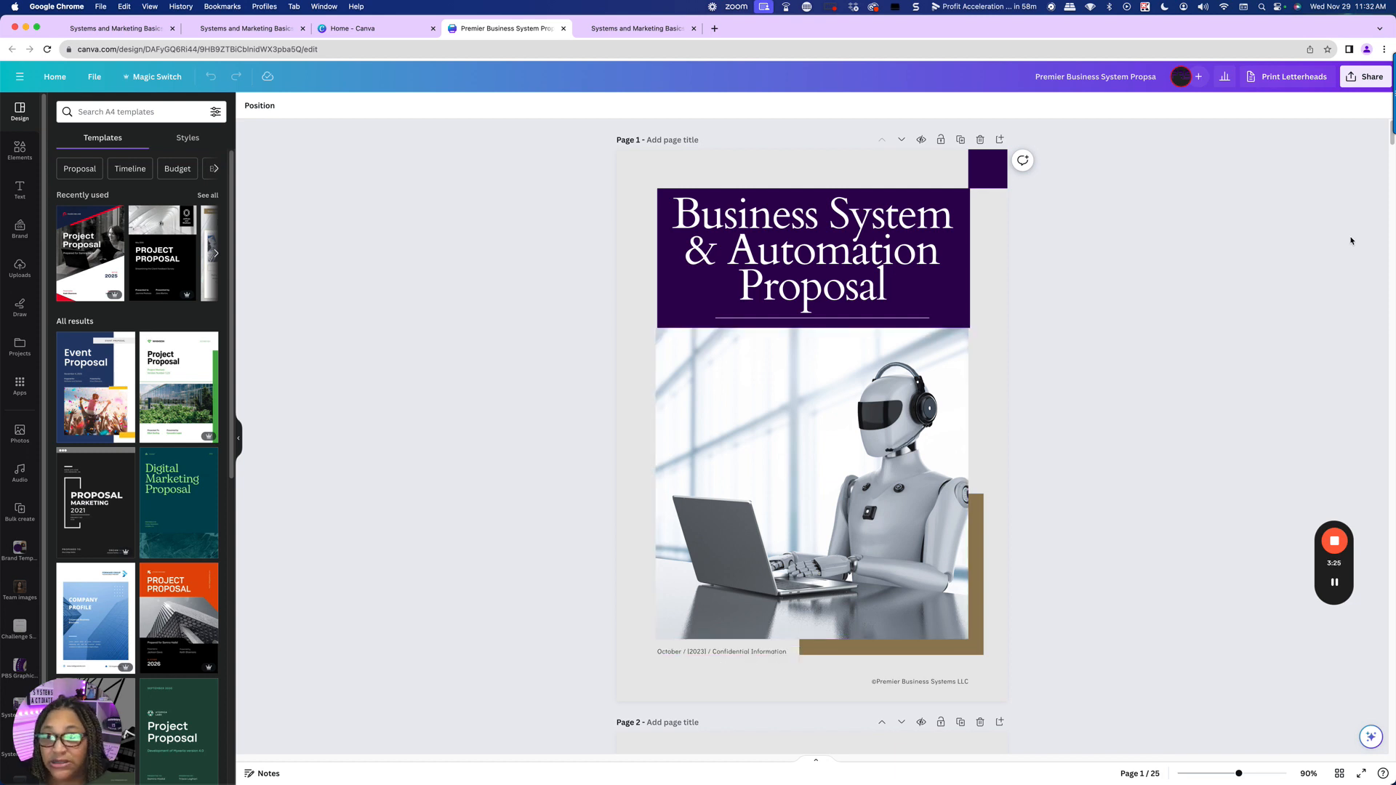
click(1374, 82)
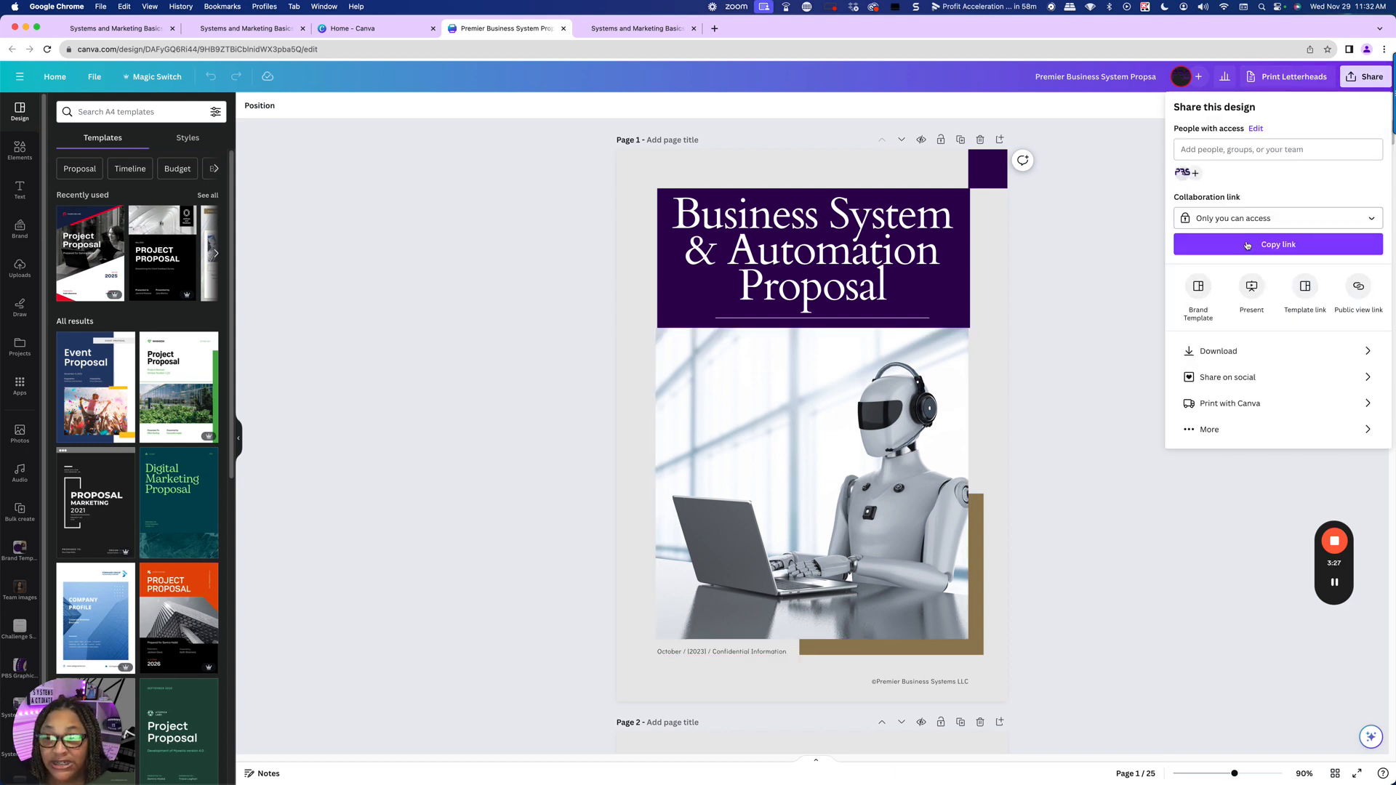
click(1219, 351)
click(1225, 153)
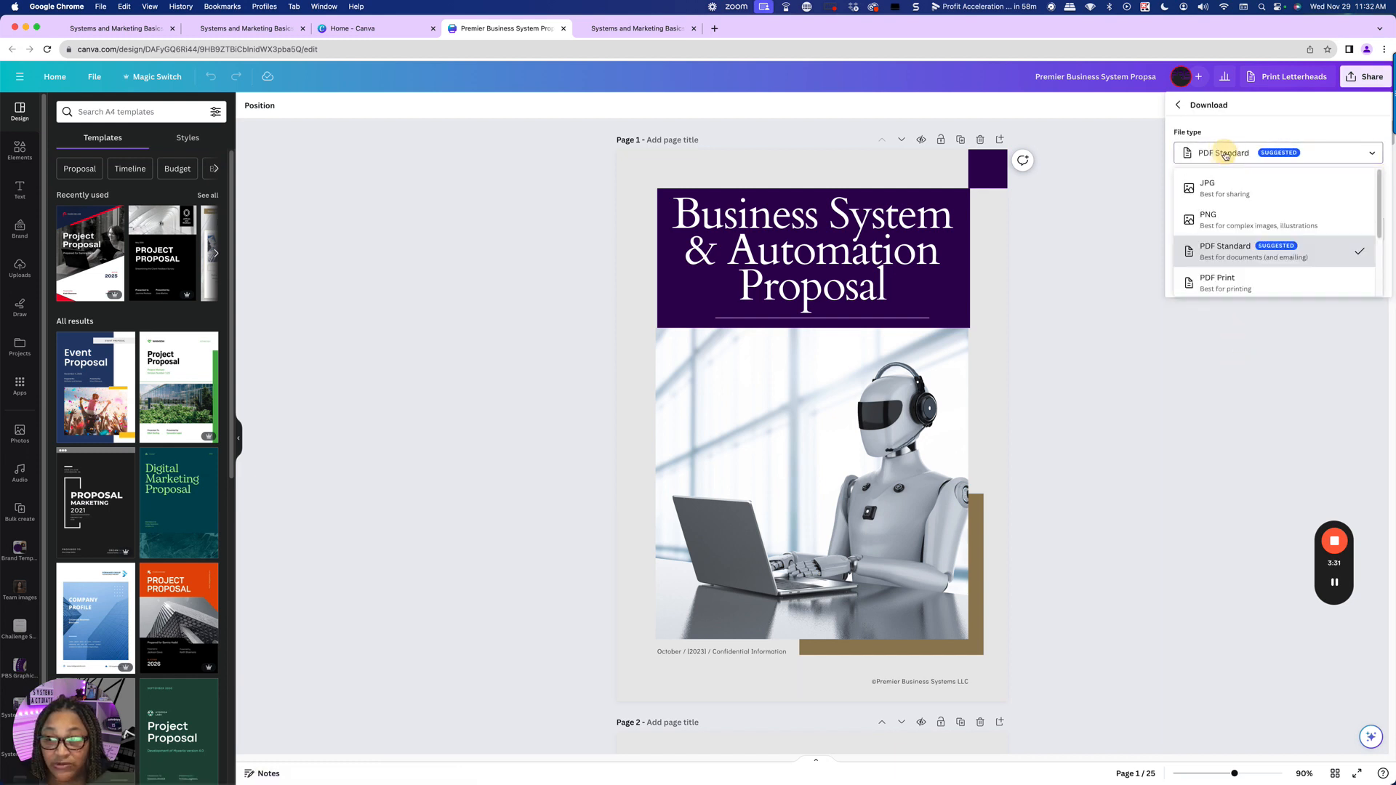
click(1241, 195)
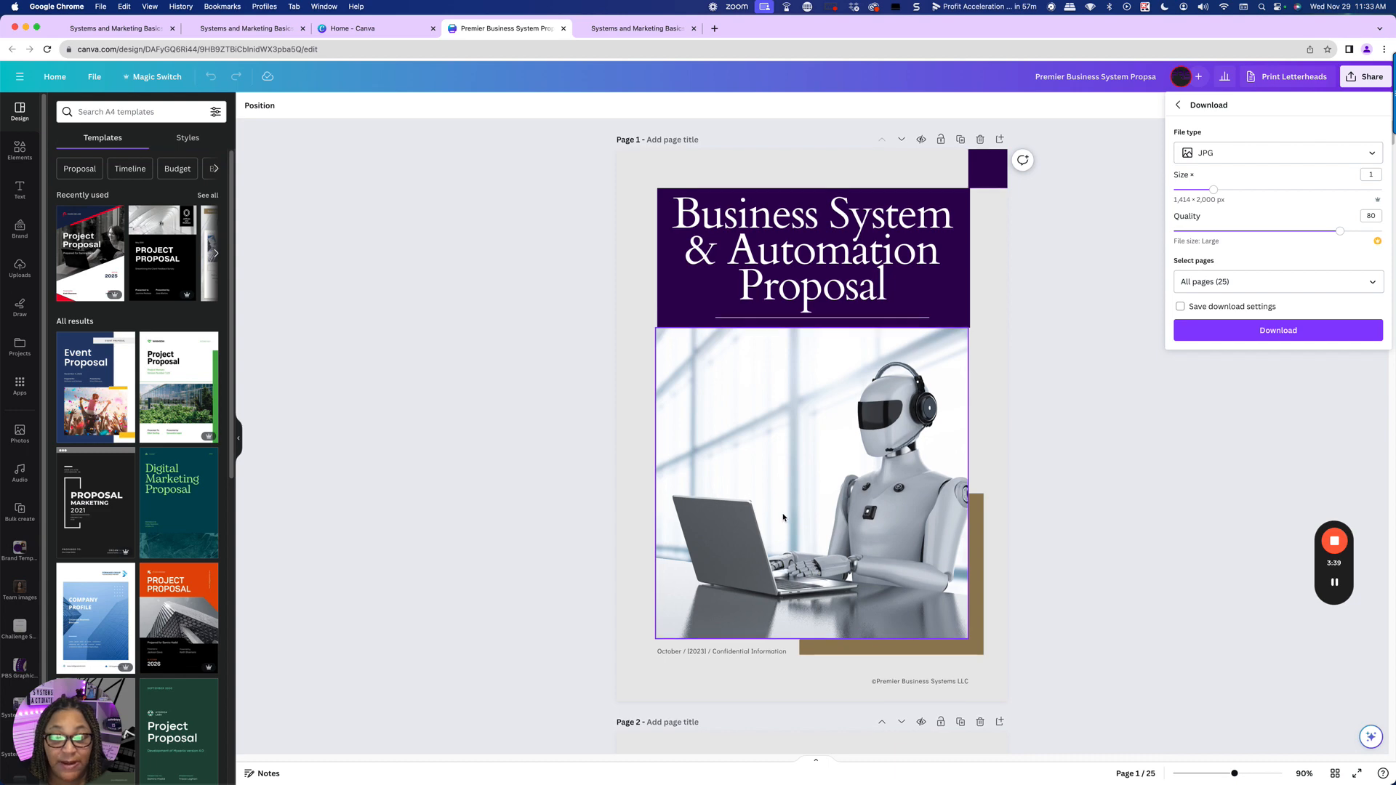
- Look through the proposal design's pages from the cover to the eight-stage process chart on page 8
scroll(789, 517, down, 5)
scroll(789, 517, down, 5)
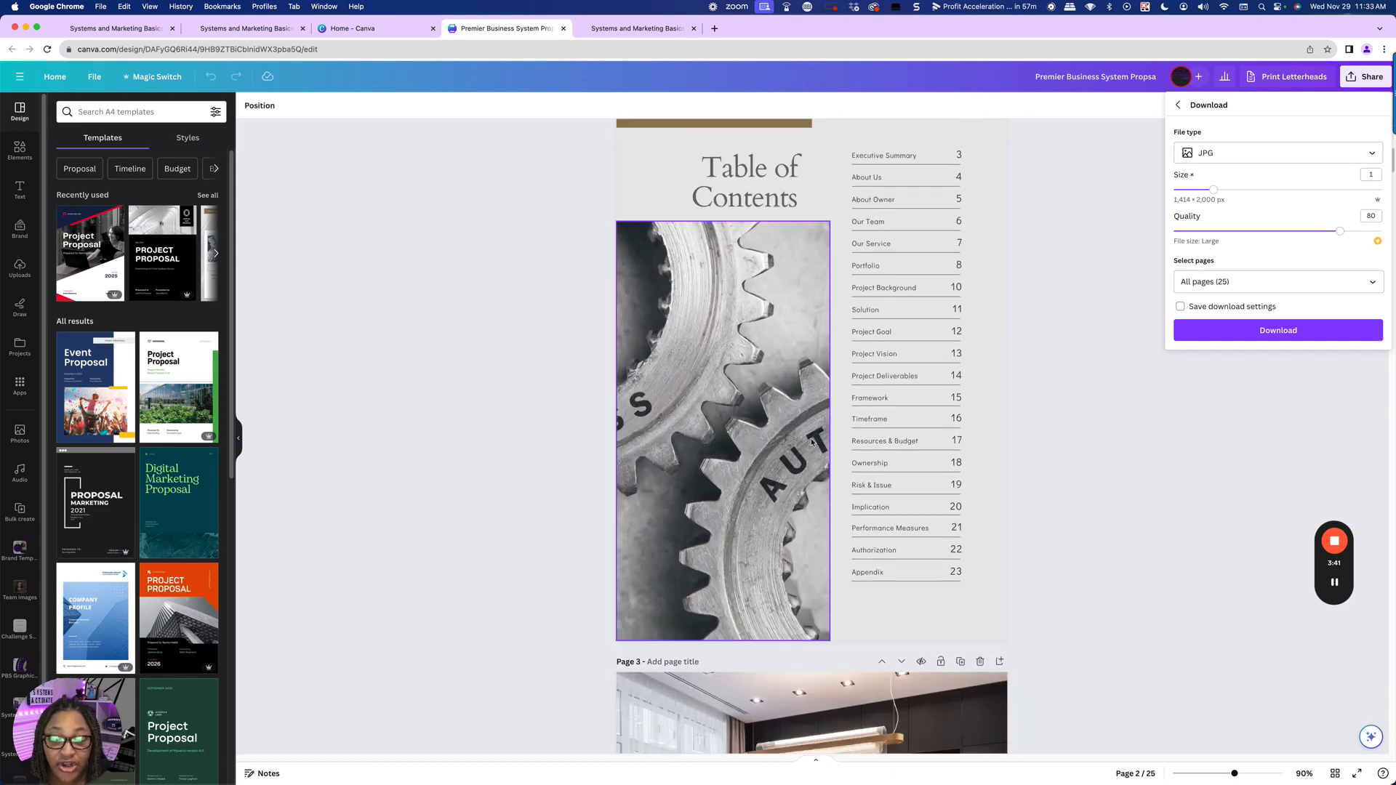
scroll(879, 508, down, 4)
scroll(879, 507, down, 5)
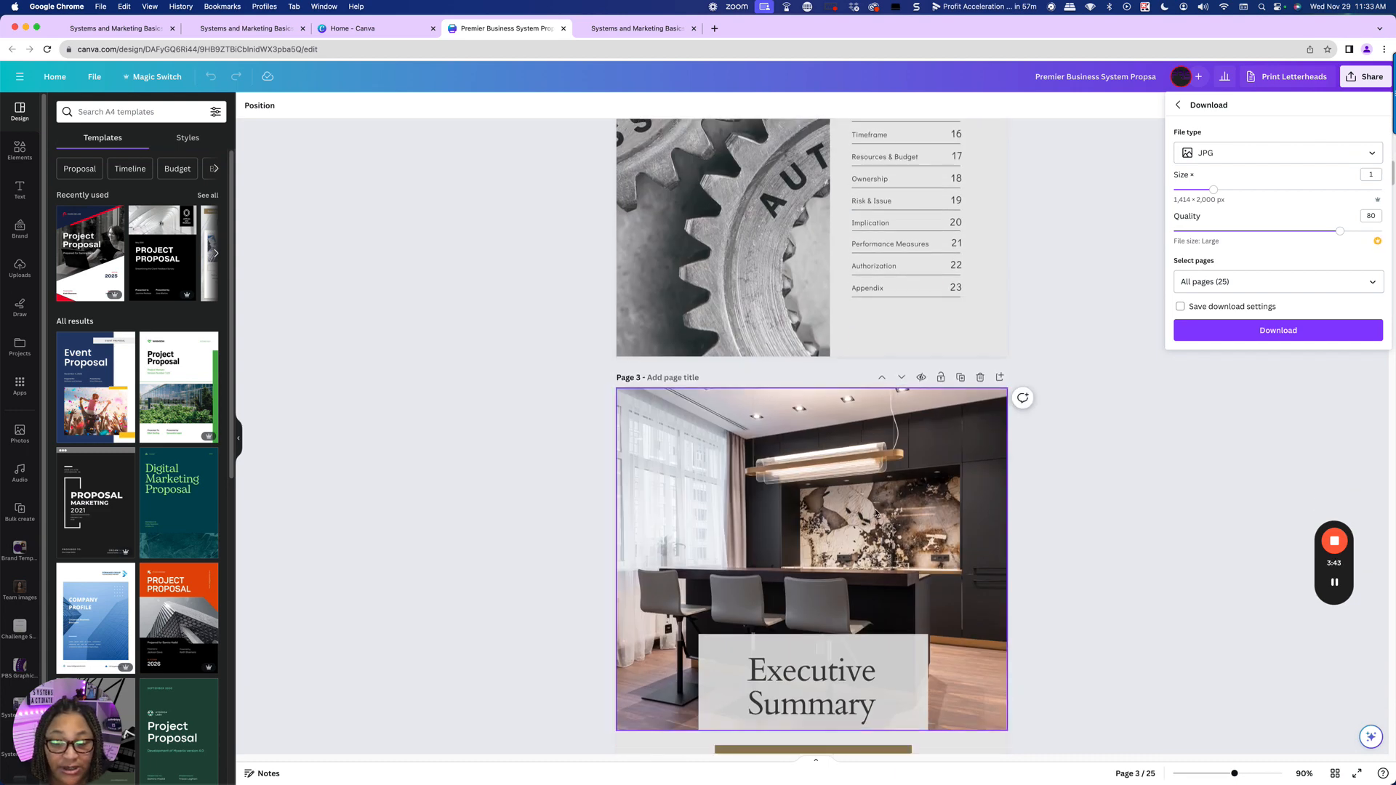
scroll(856, 478, down, 17)
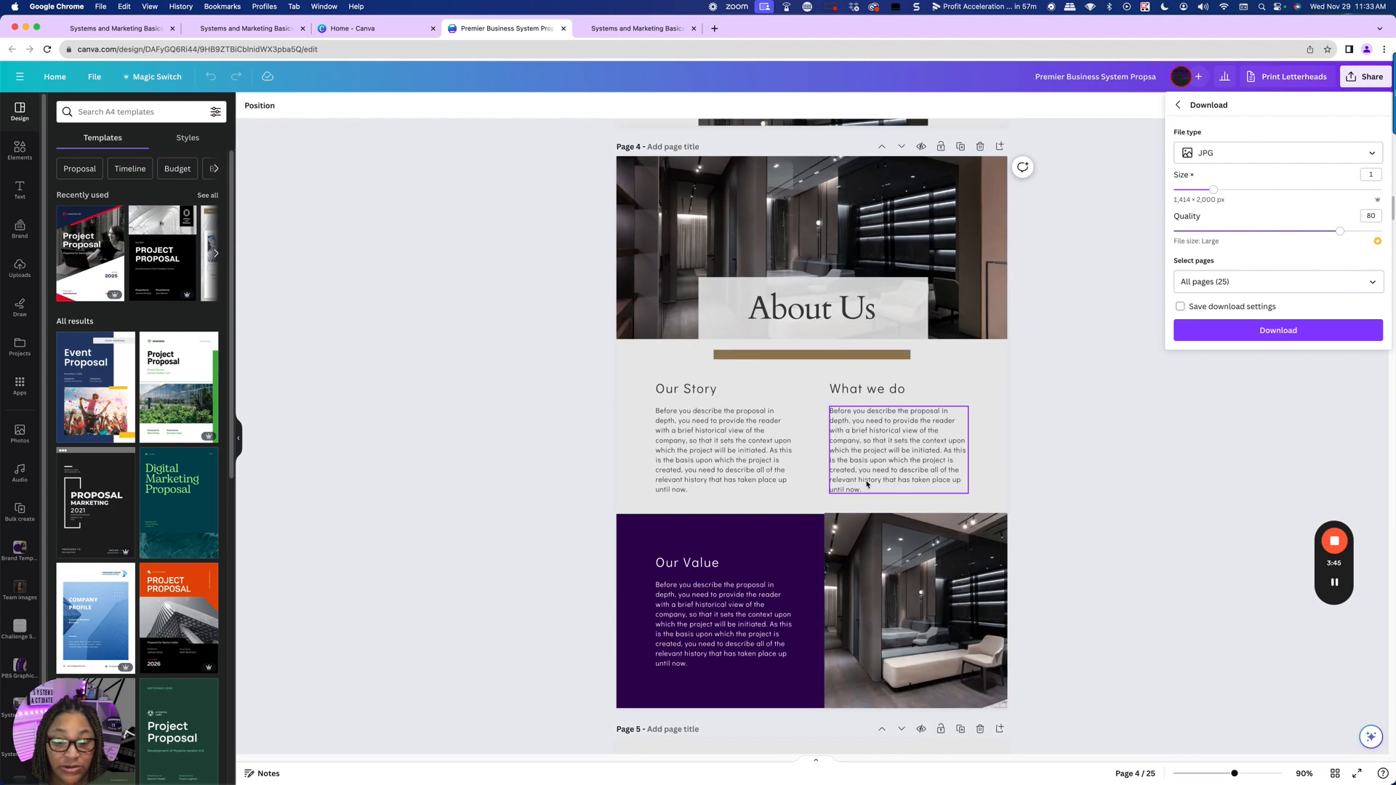
scroll(868, 489, down, 20)
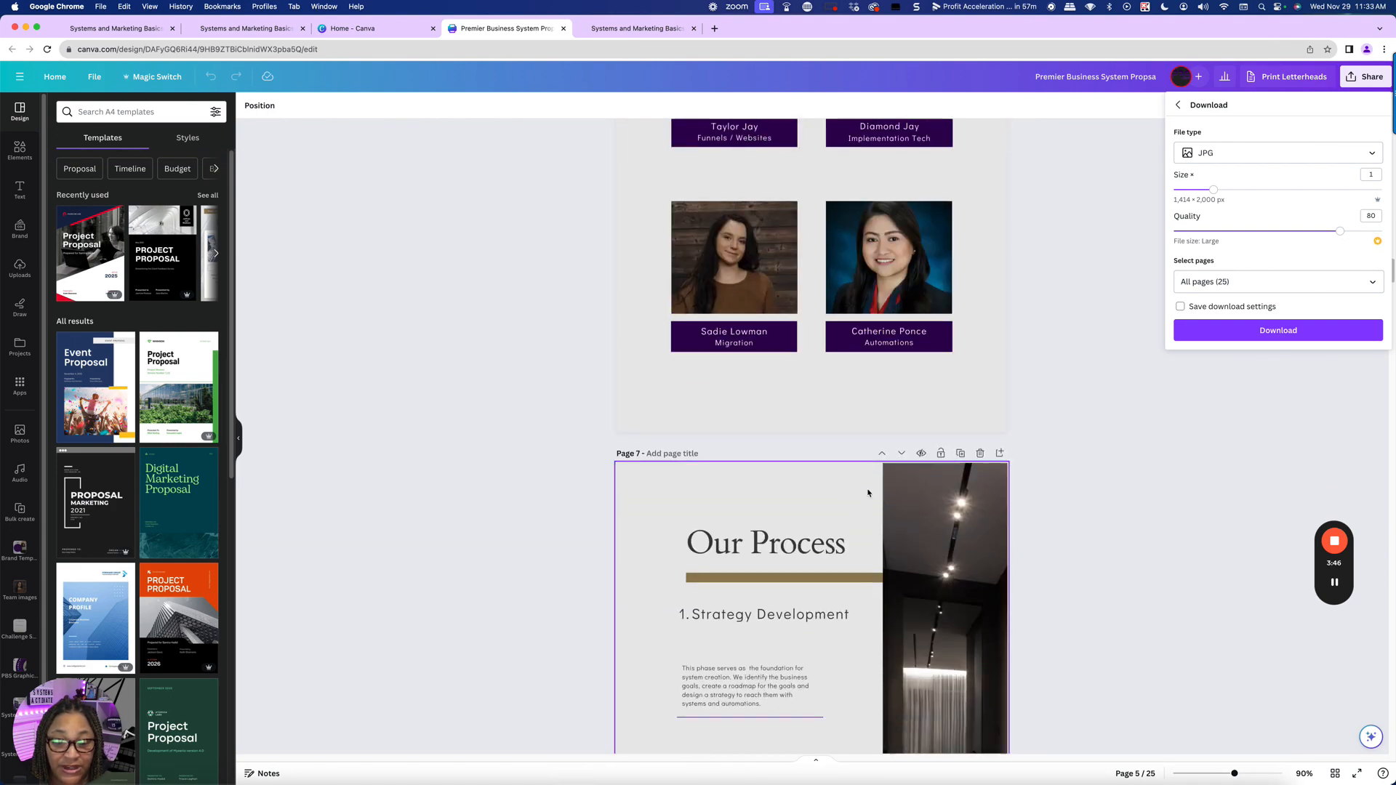
scroll(868, 494, up, 4)
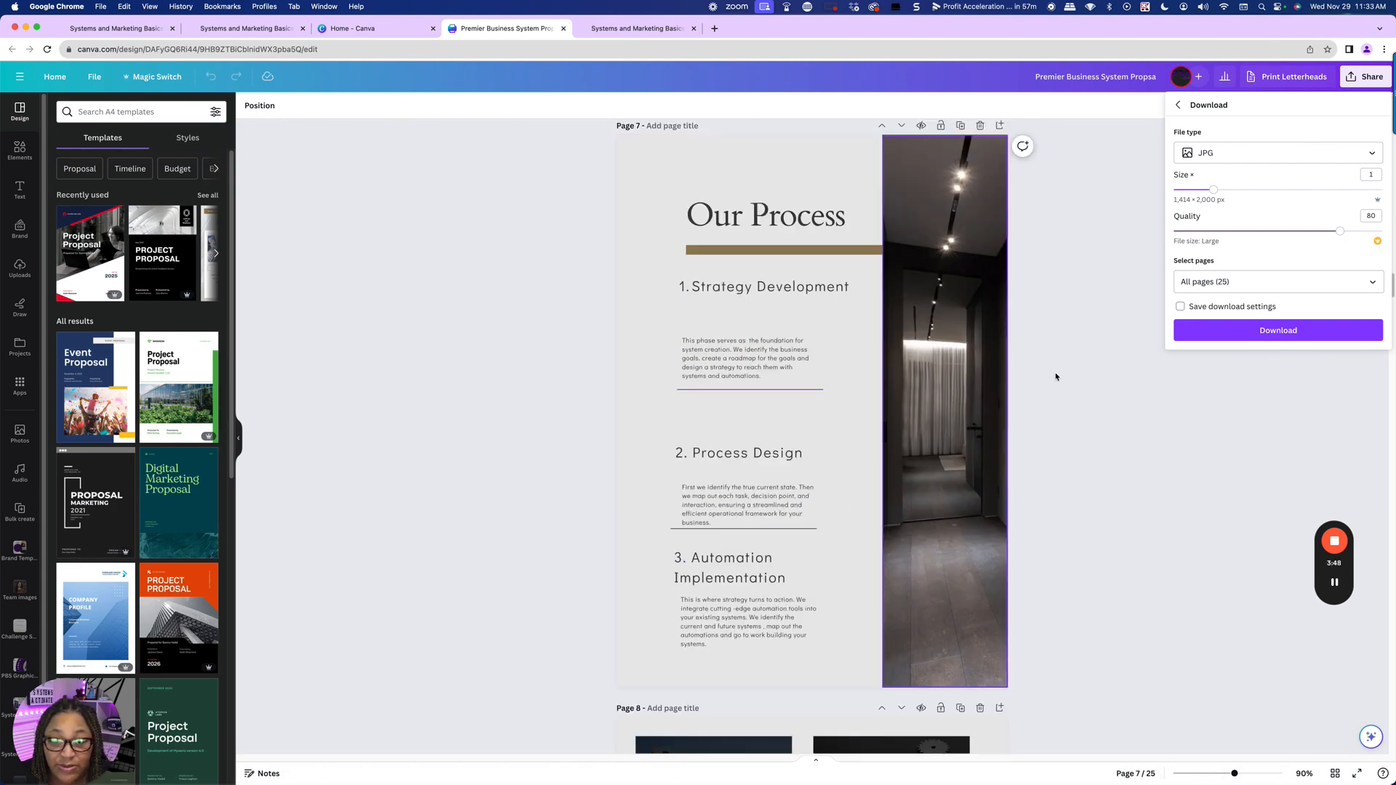
scroll(770, 614, down, 5)
scroll(812, 586, down, 3)
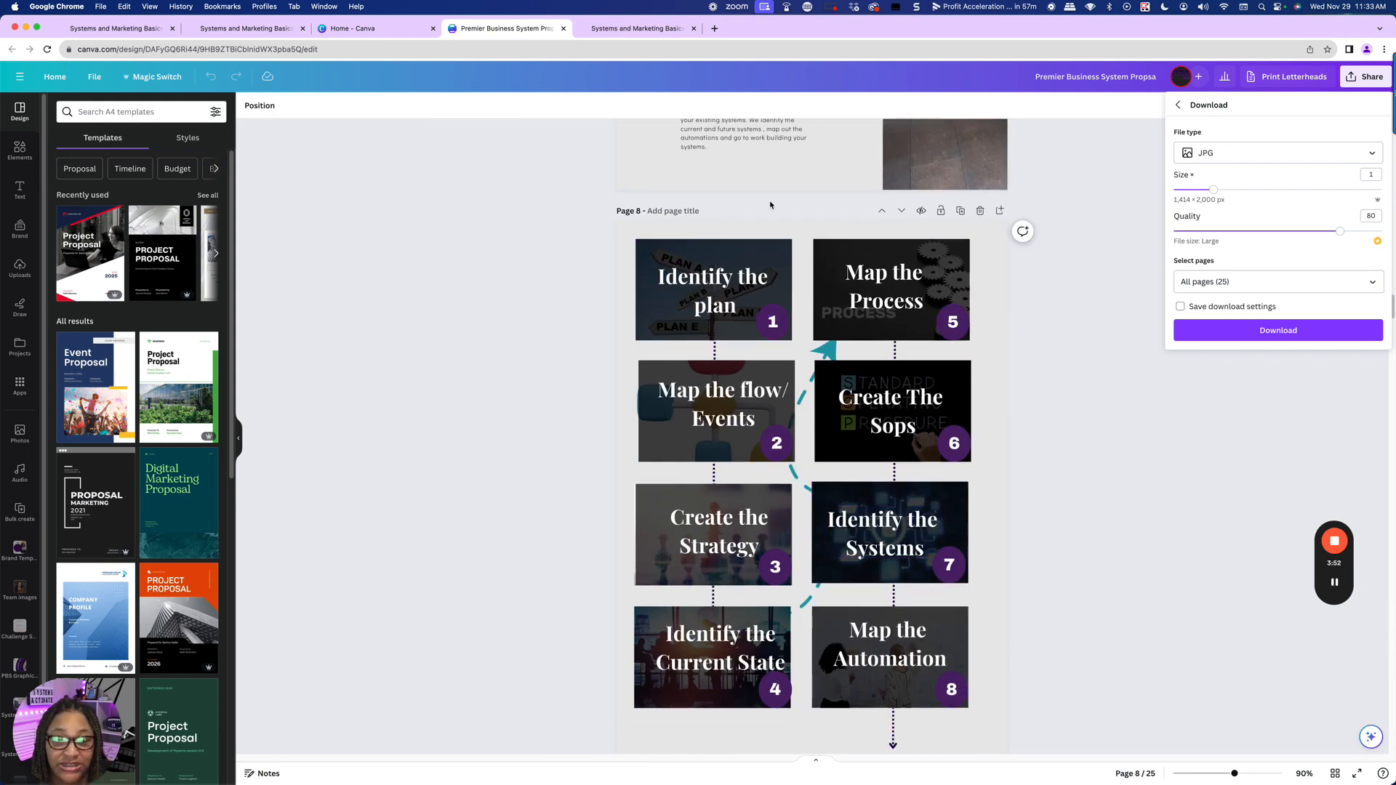
scroll(826, 591, down, 2)
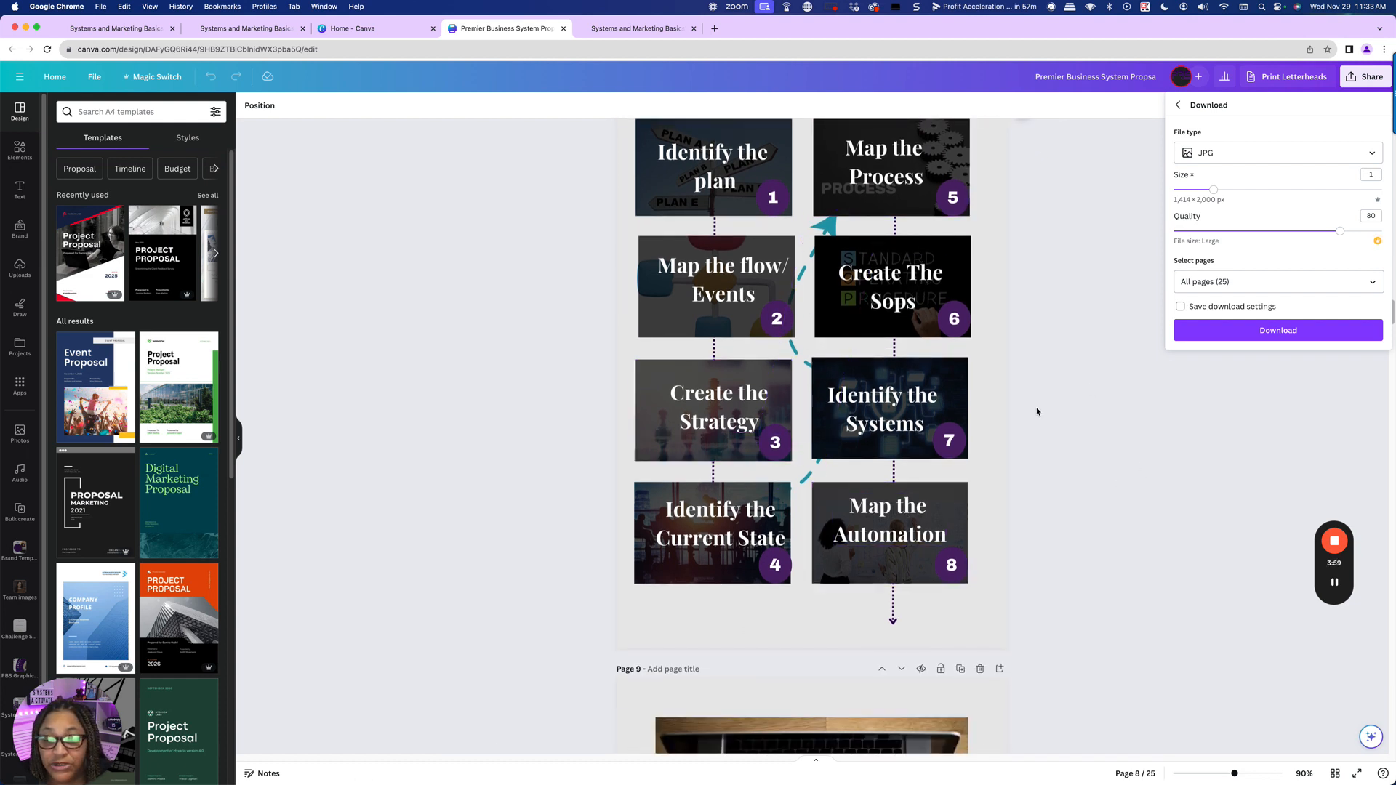
scroll(1025, 444, up, 3)
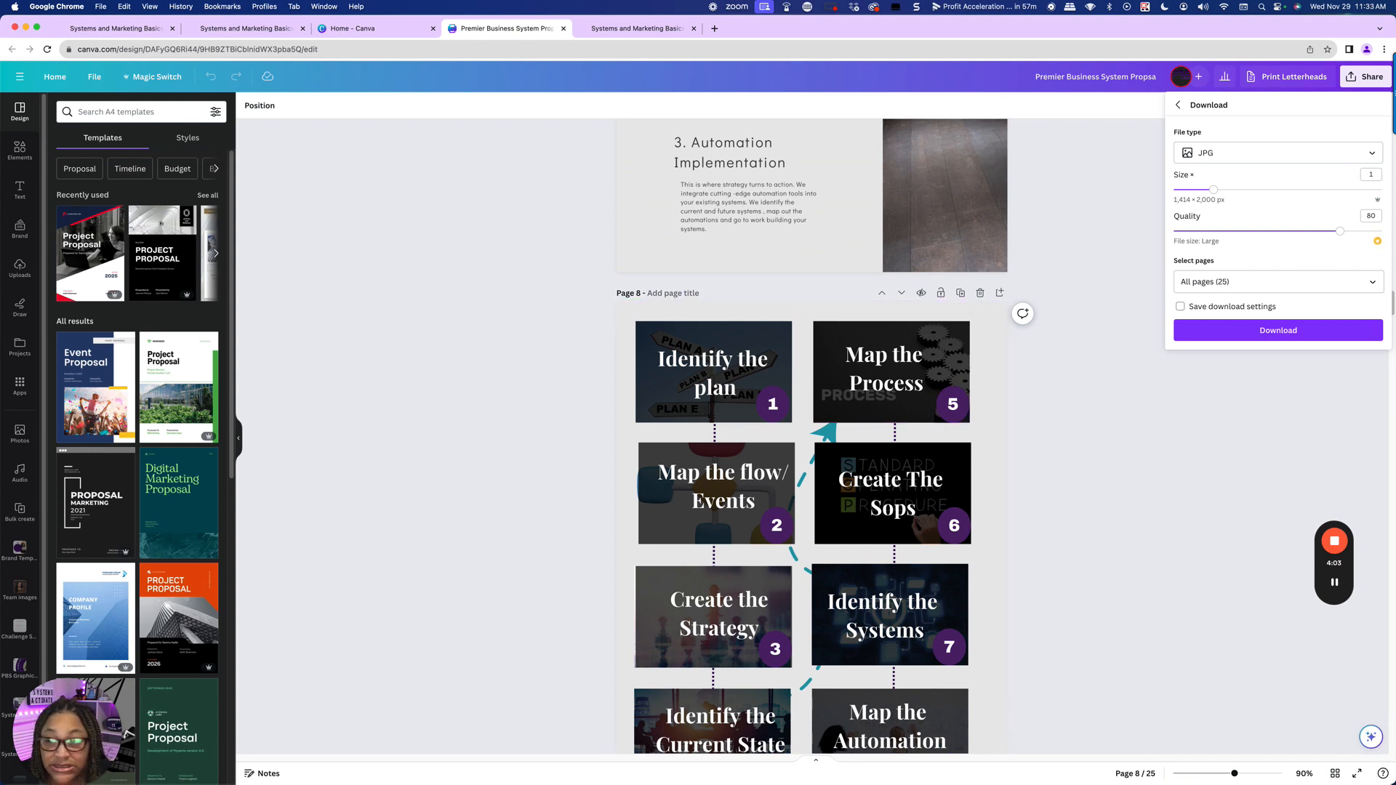
- Limit the download to the current page, Page 8, and download it as a JPG
click(1370, 283)
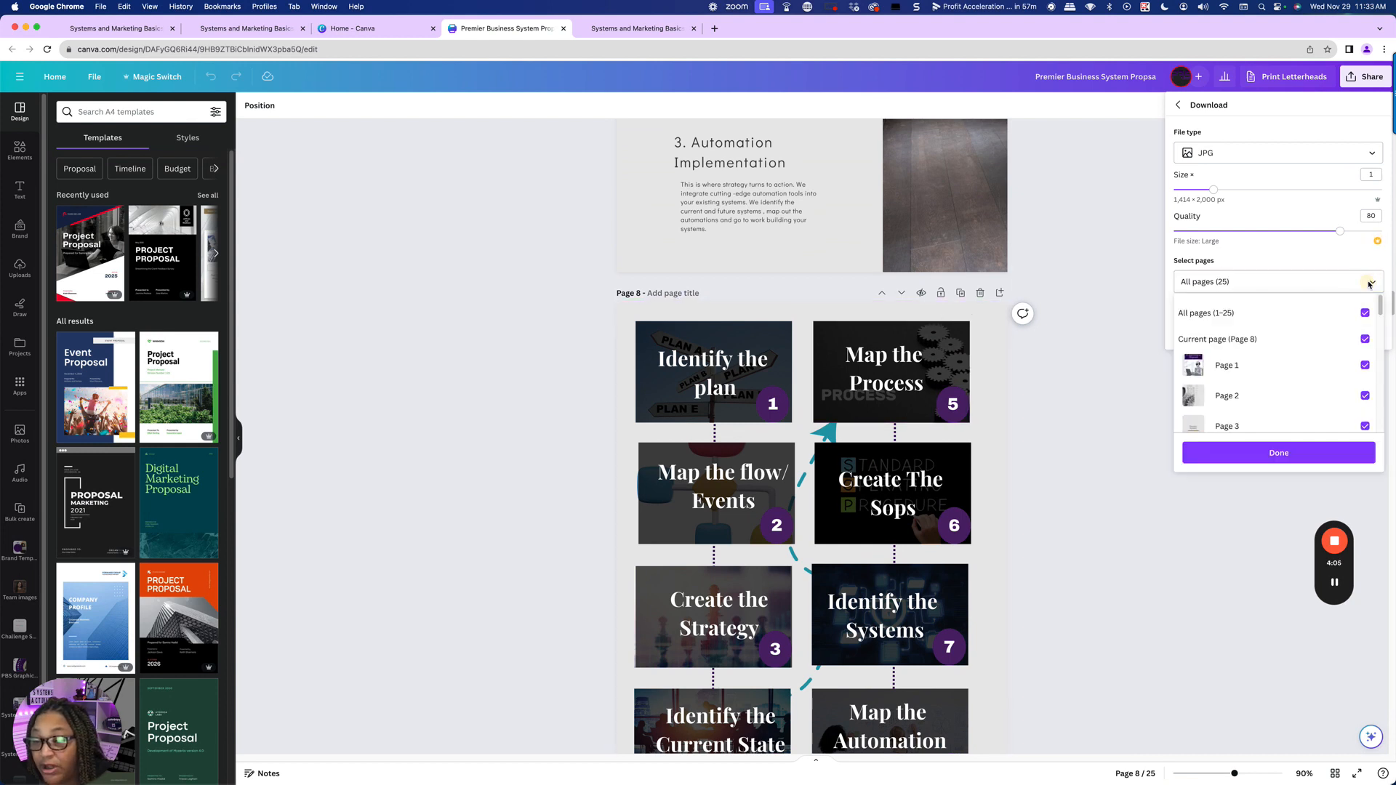
scroll(1278, 394, down, 4)
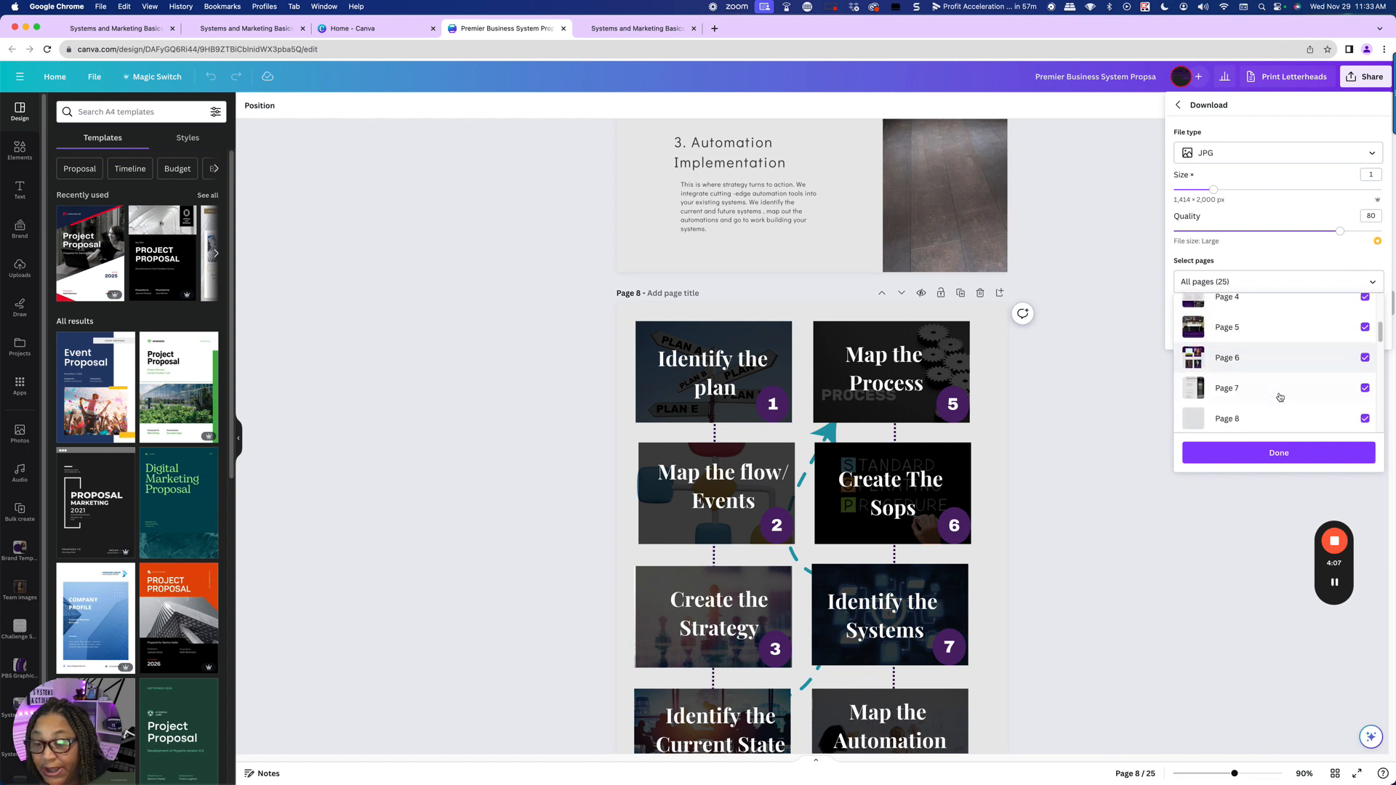
scroll(1279, 397, down, 1)
scroll(1340, 373, up, 5)
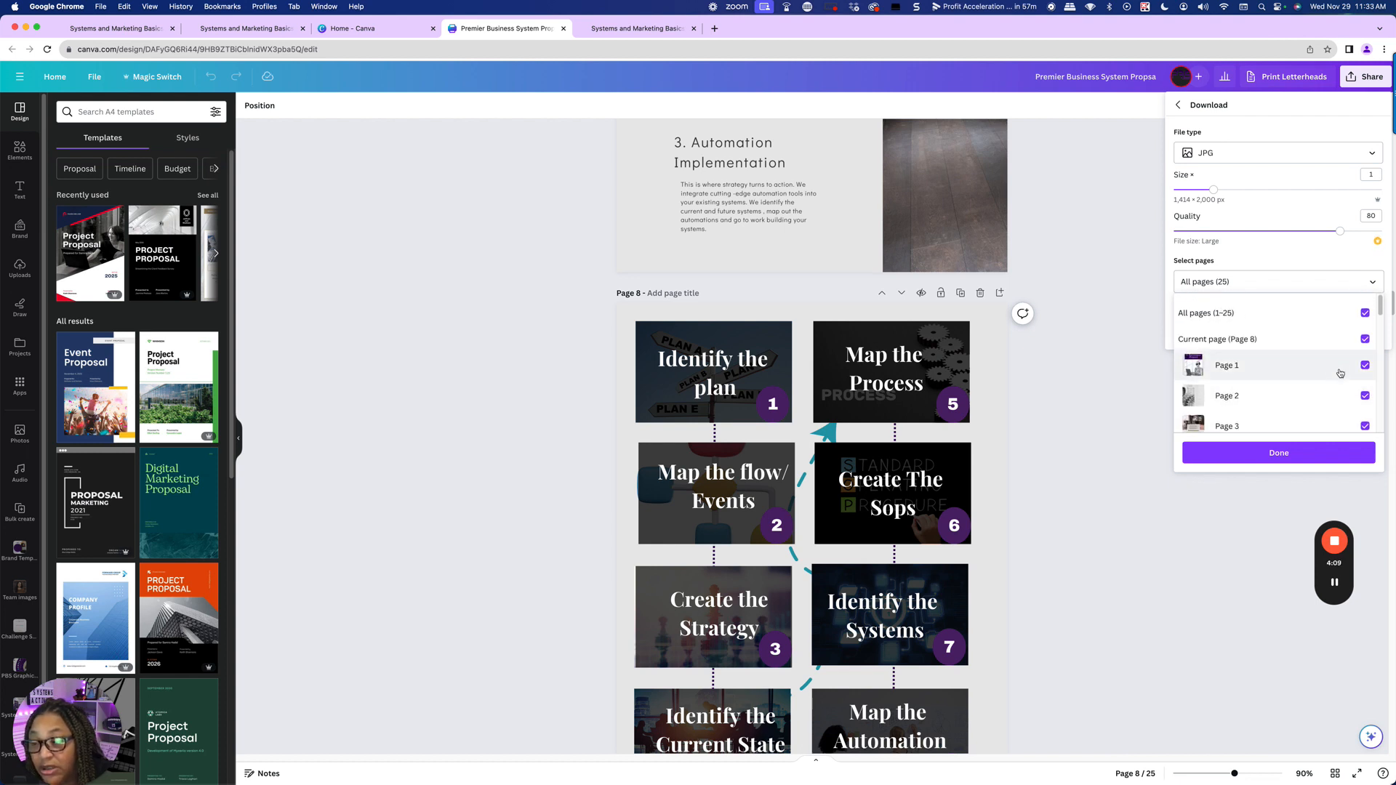
click(1365, 320)
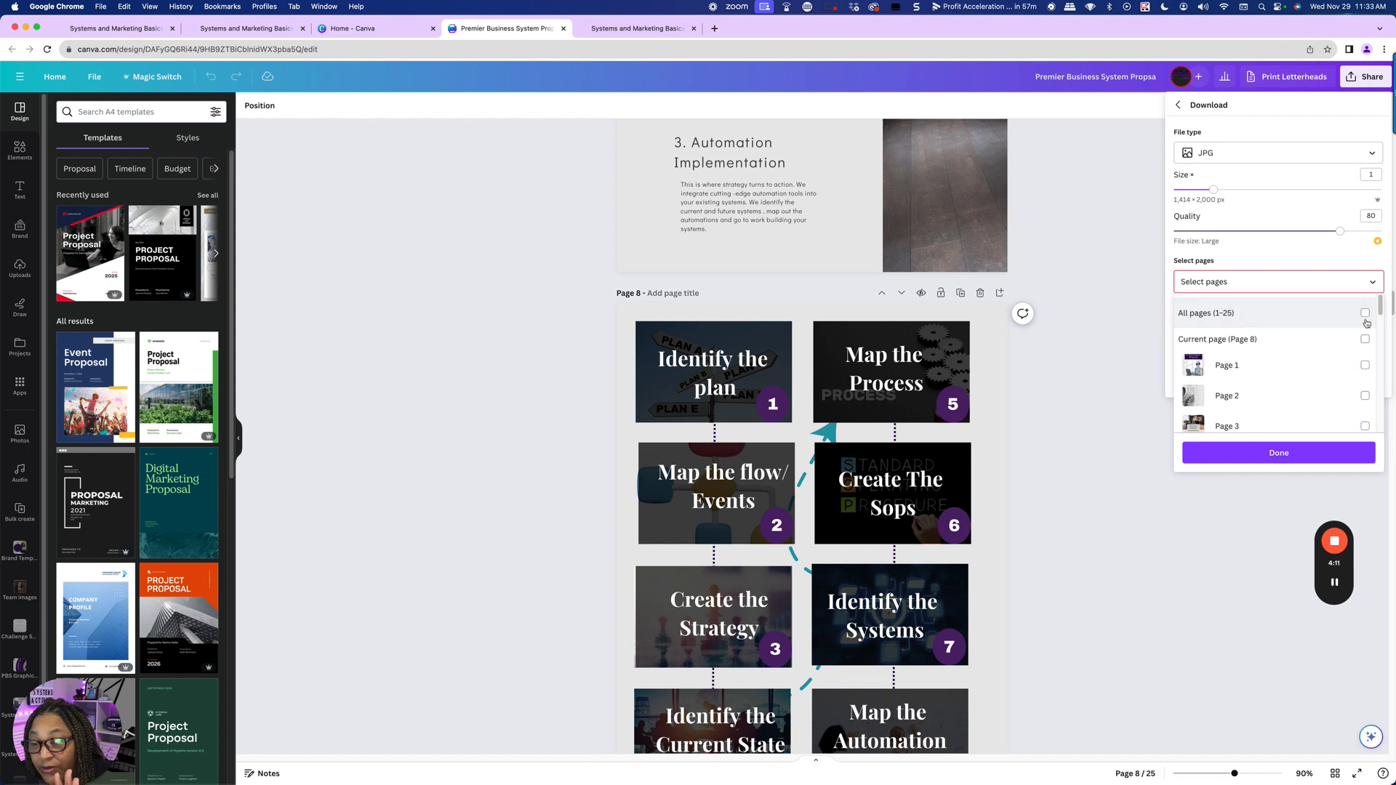
click(1364, 338)
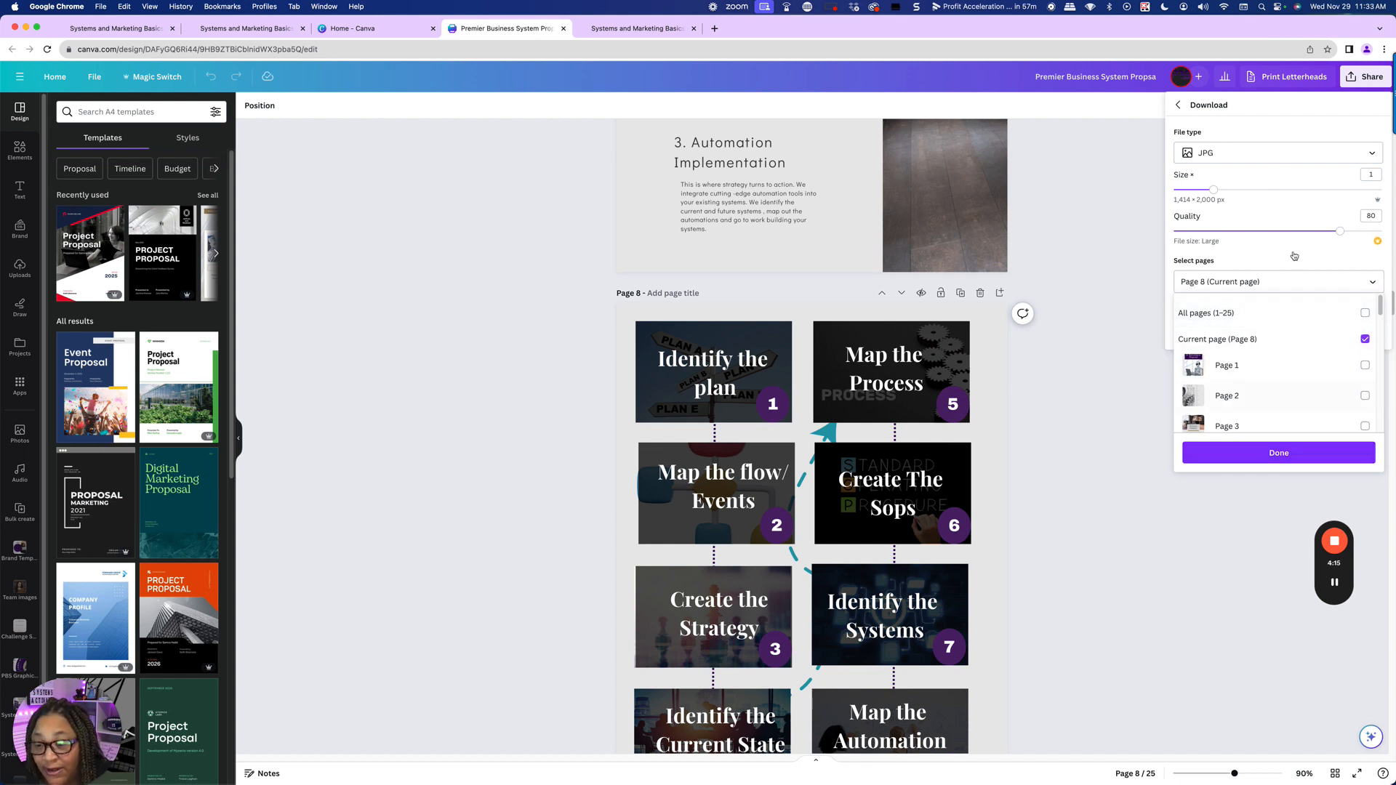
click(1274, 456)
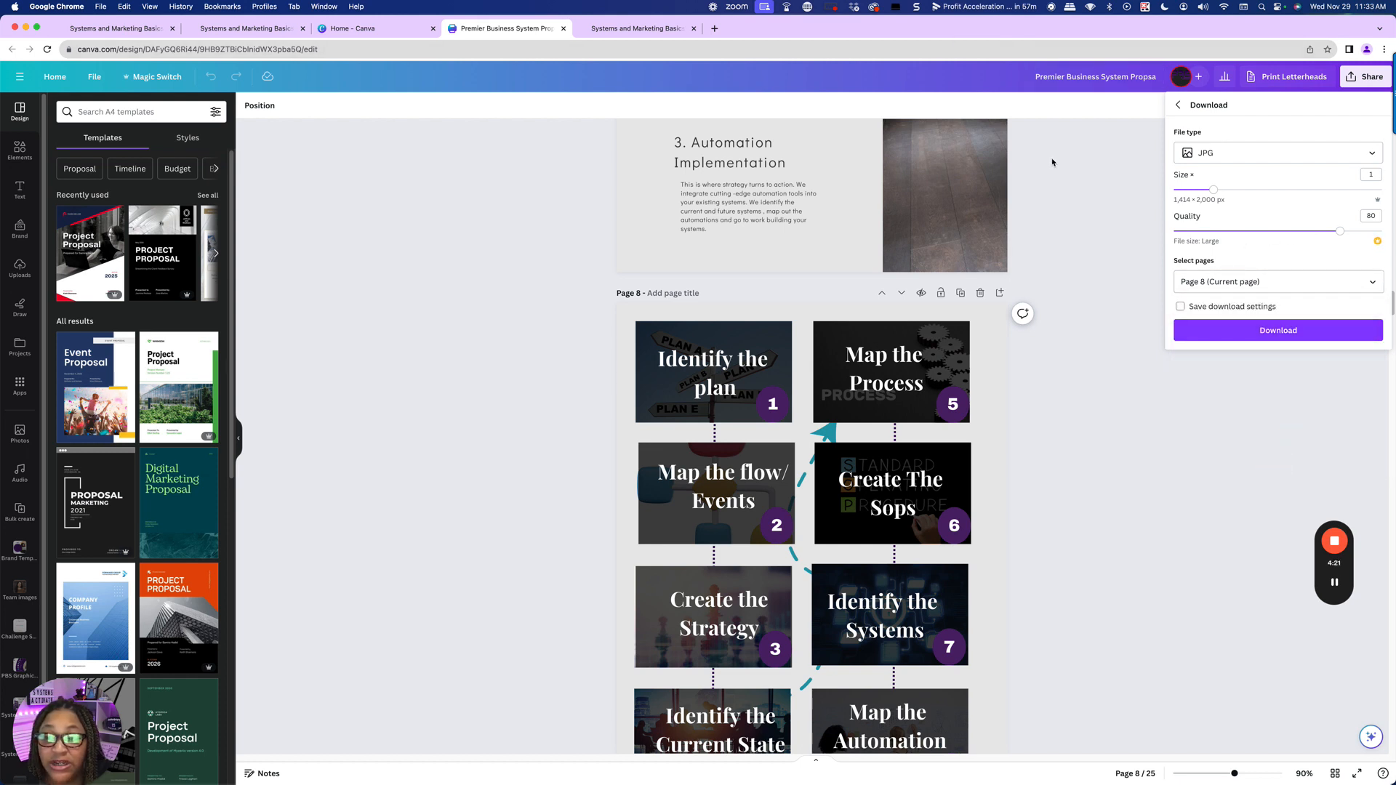
click(1284, 333)
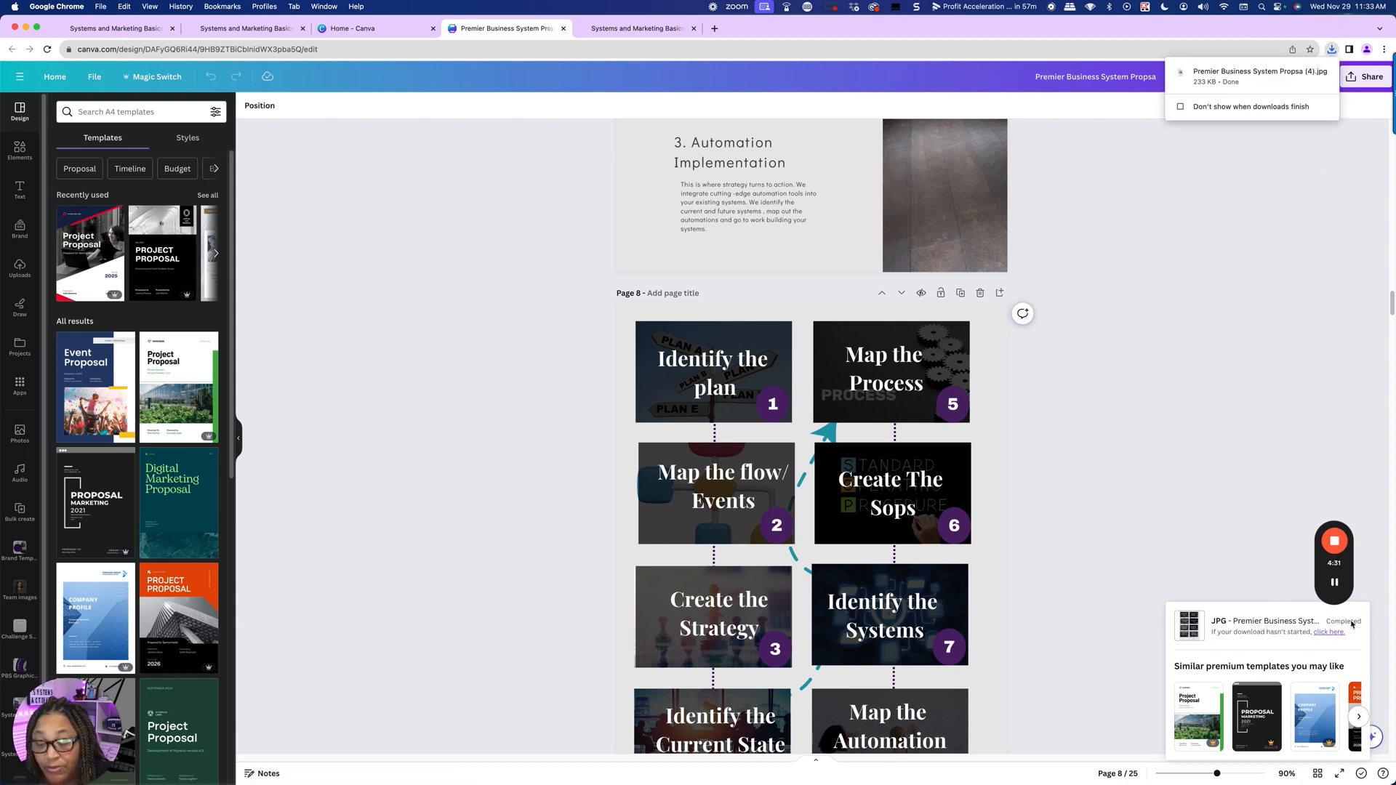
- Switch to Proposals & Estimates and create a new proposal
click(112, 29)
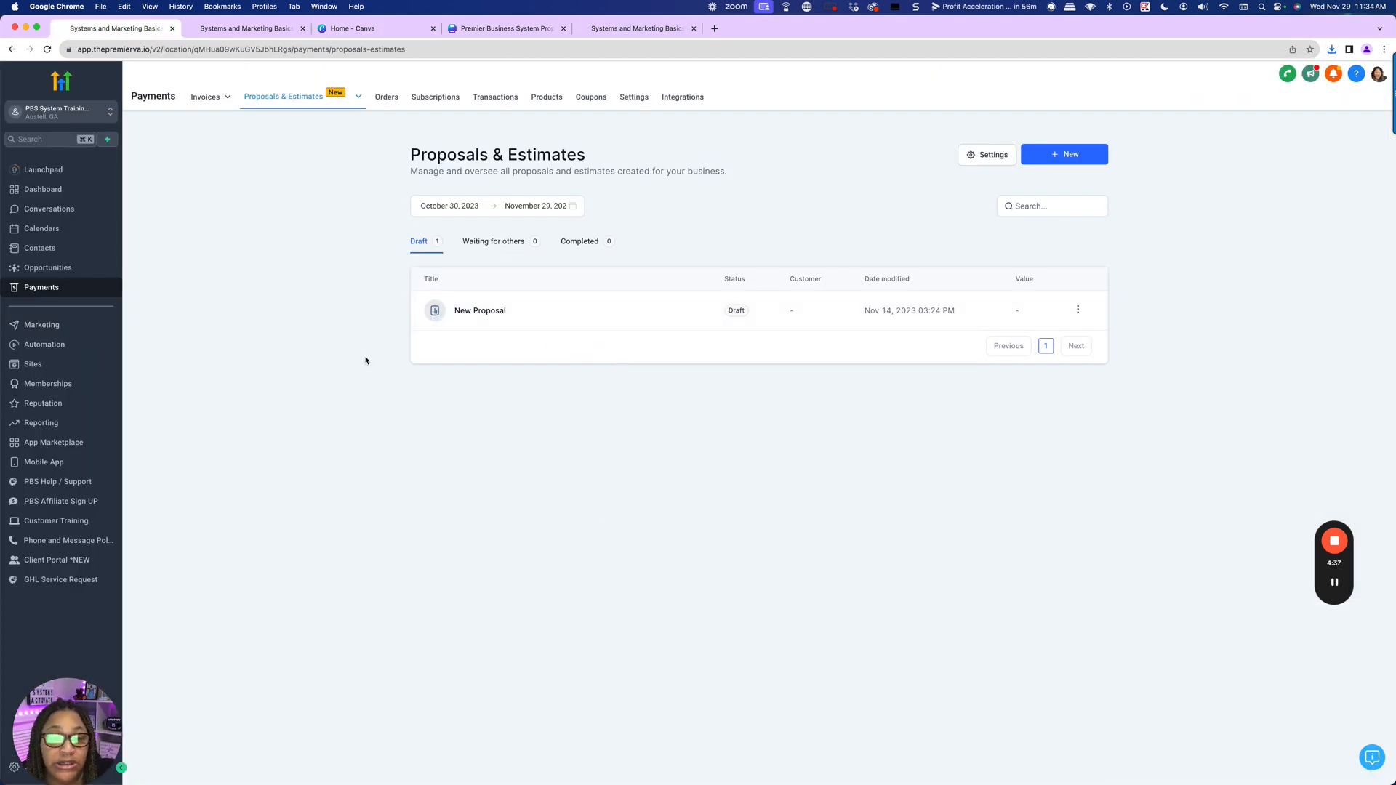
click(1075, 155)
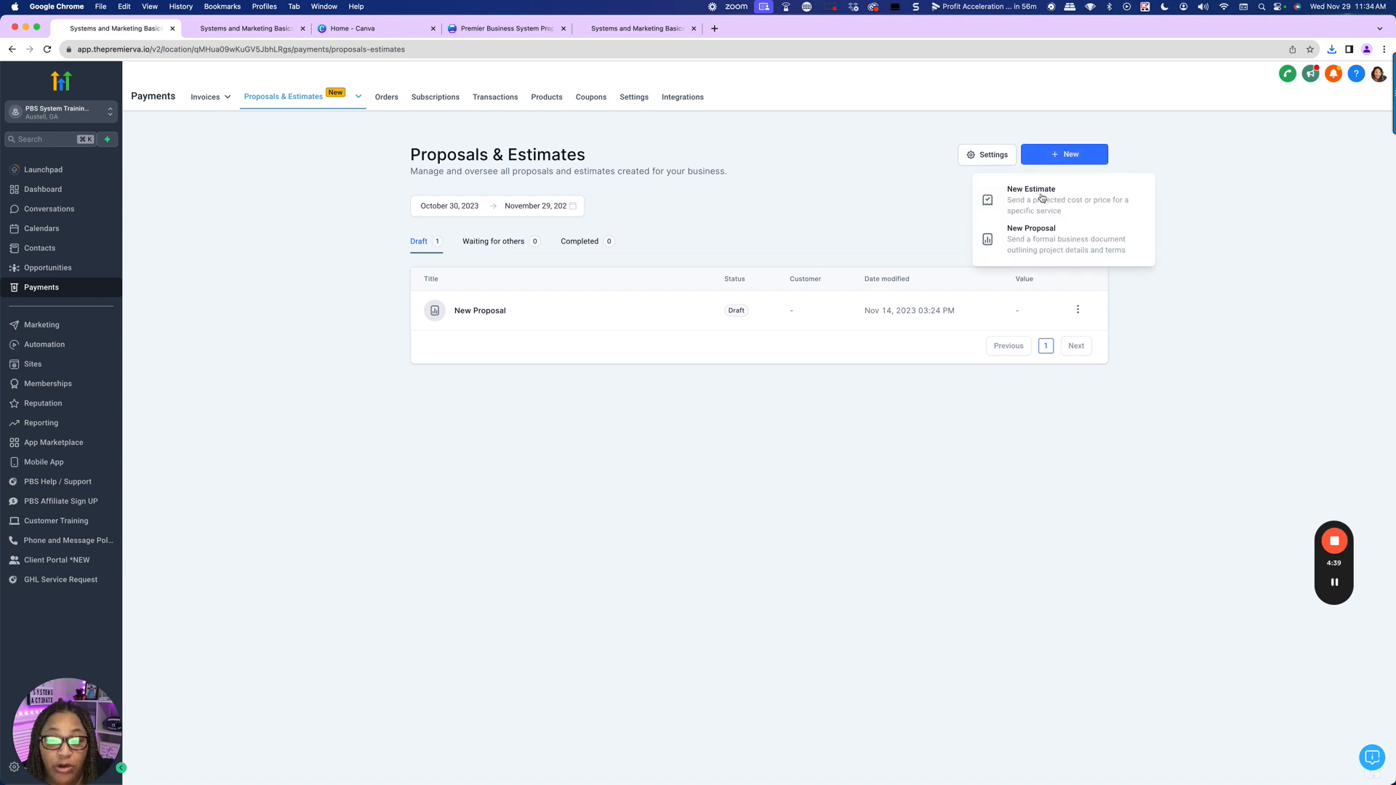
click(1034, 238)
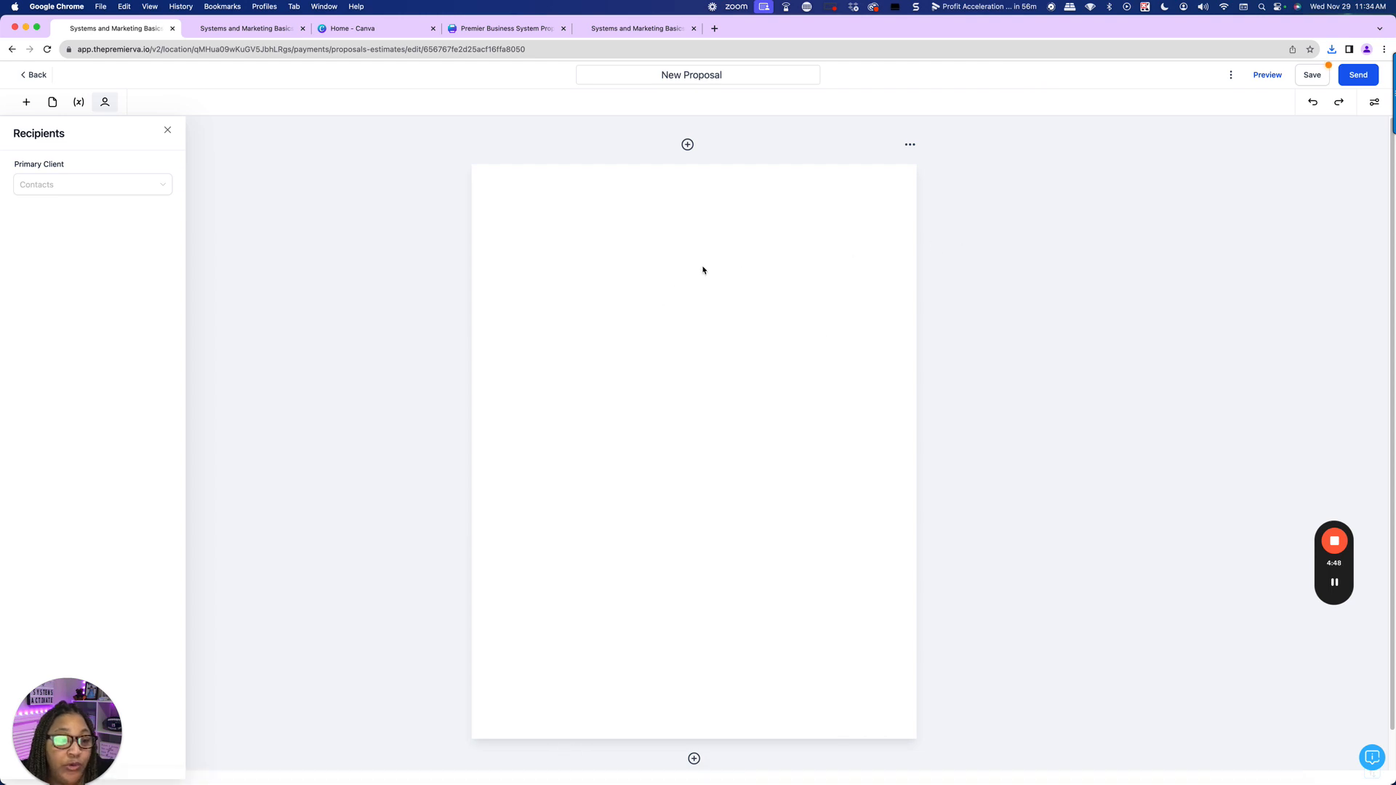
- Add an image element at the top of the blank proposal page and open the media library for its image
click(26, 103)
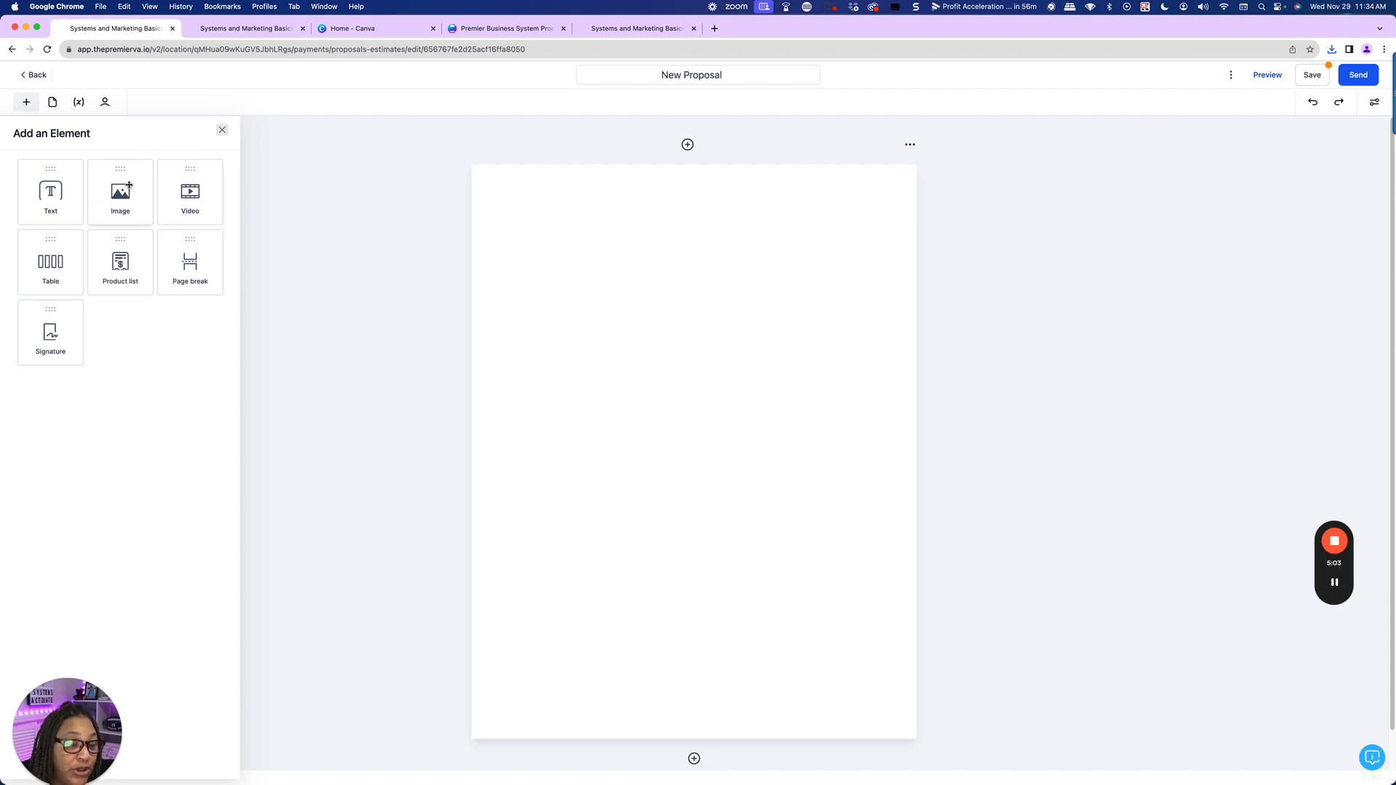
drag(107, 190, 624, 222)
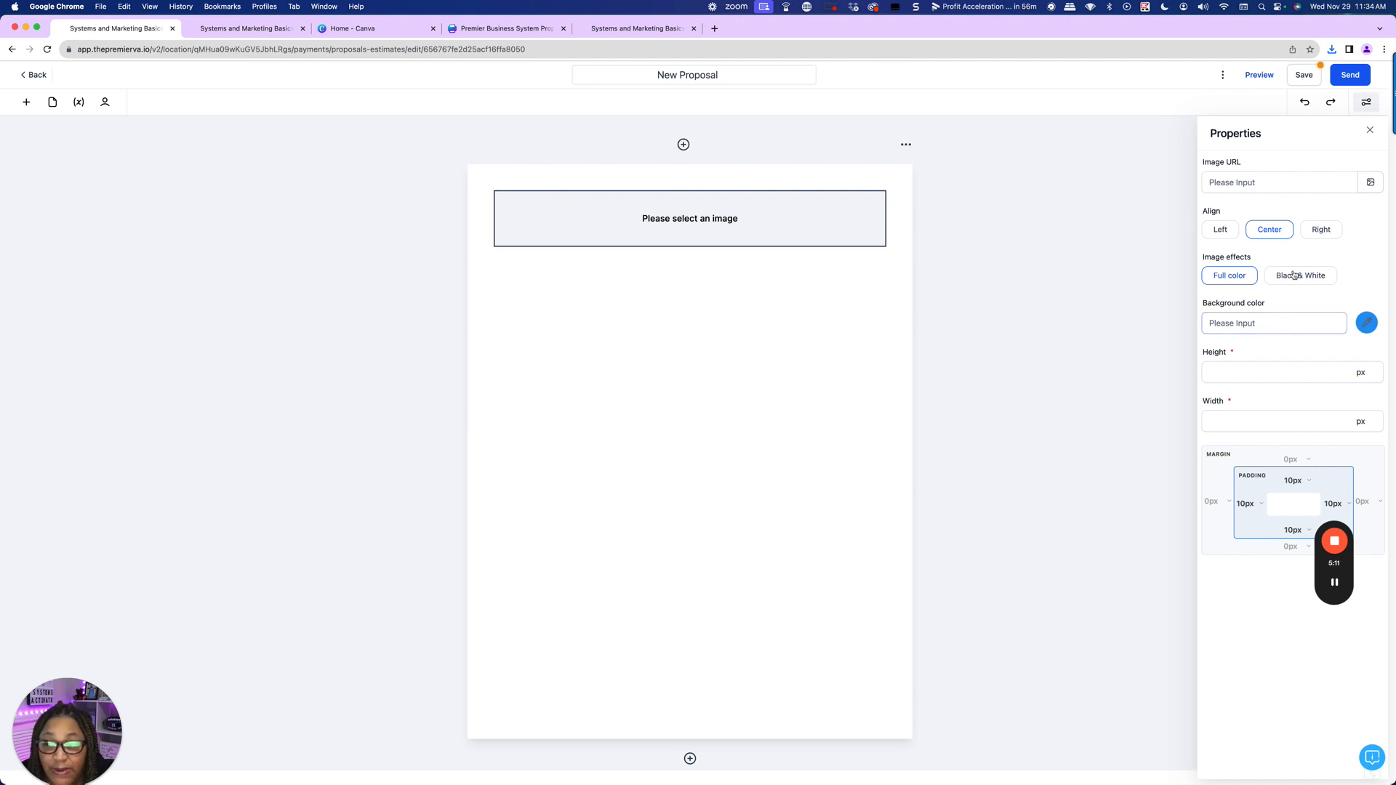
click(1371, 182)
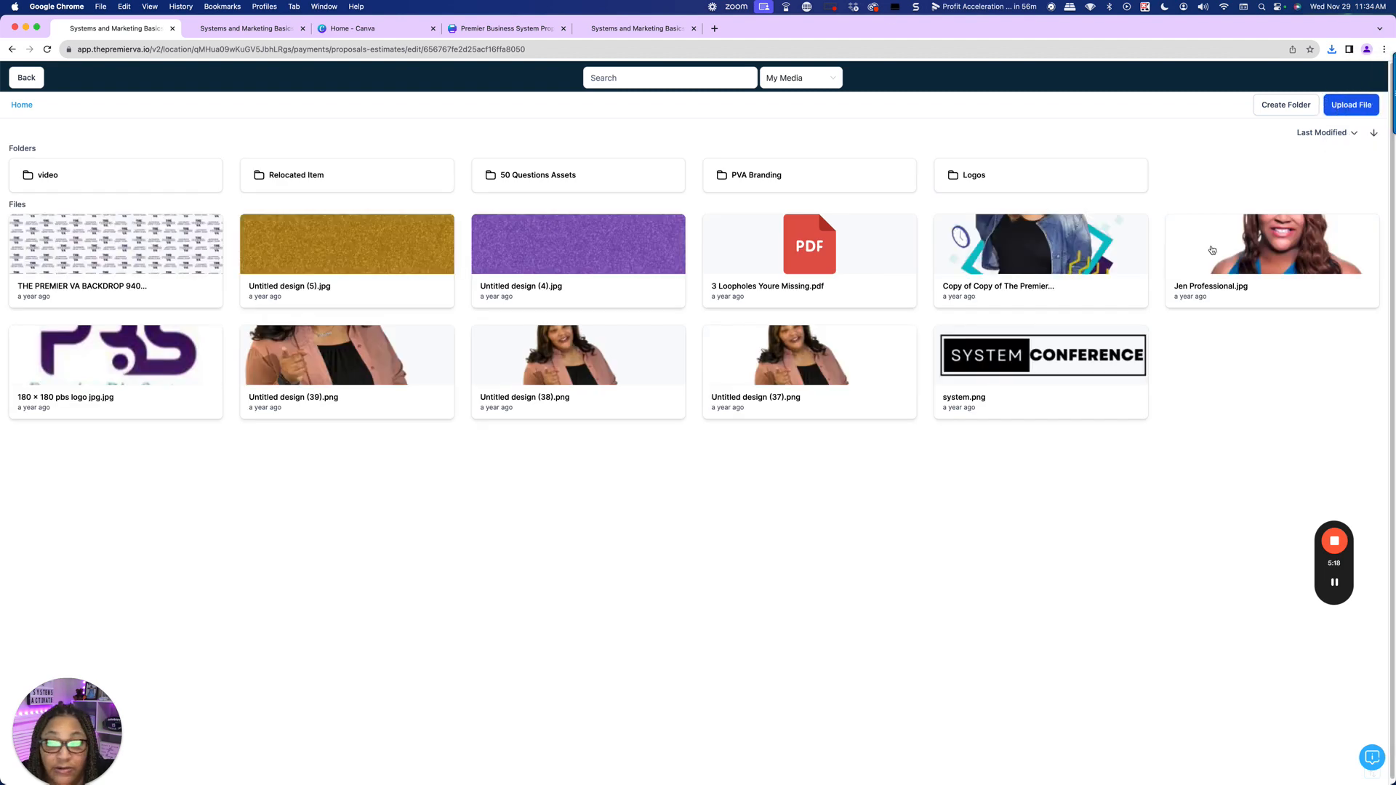
- Upload "Premier Business System Propsa (4).jpg" from the Downloads folder to the media library
click(1338, 111)
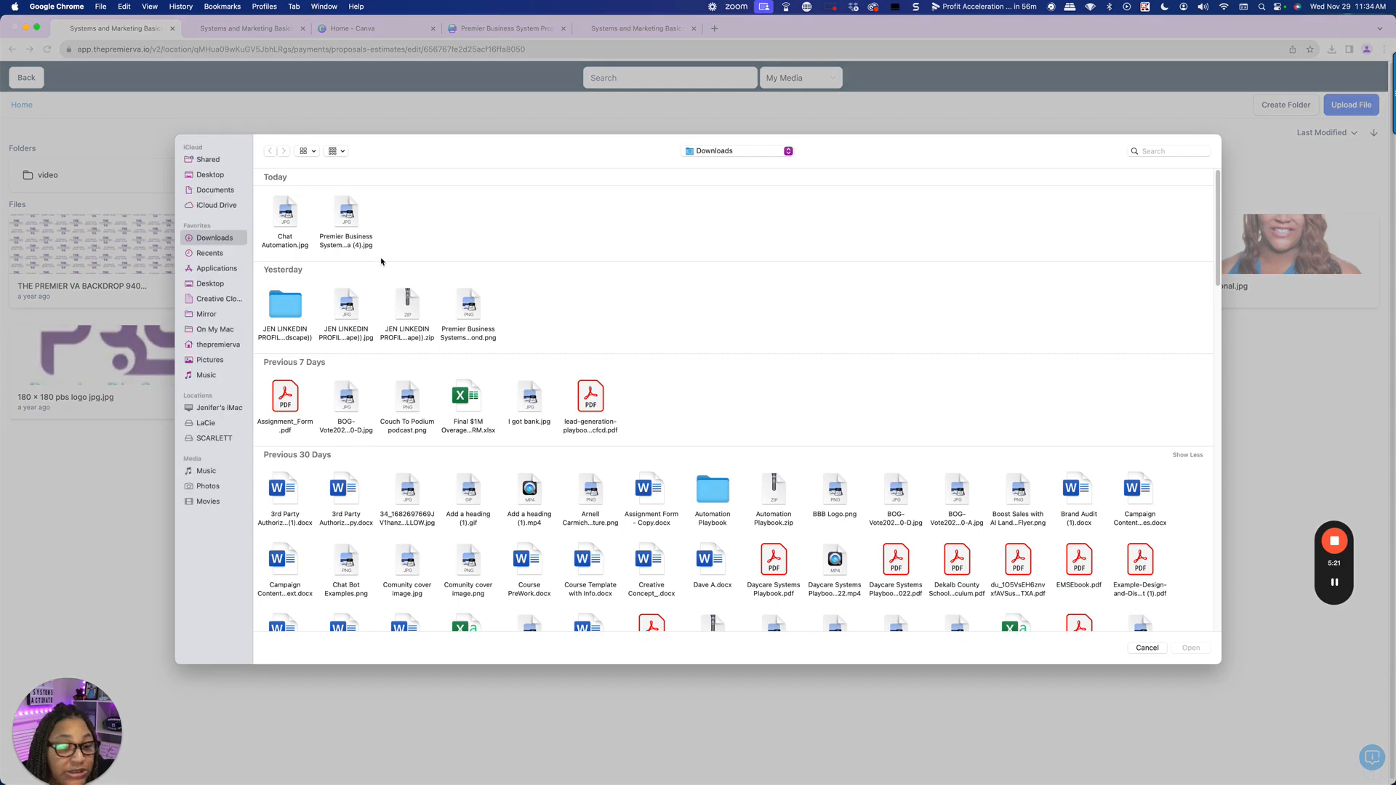
click(343, 220)
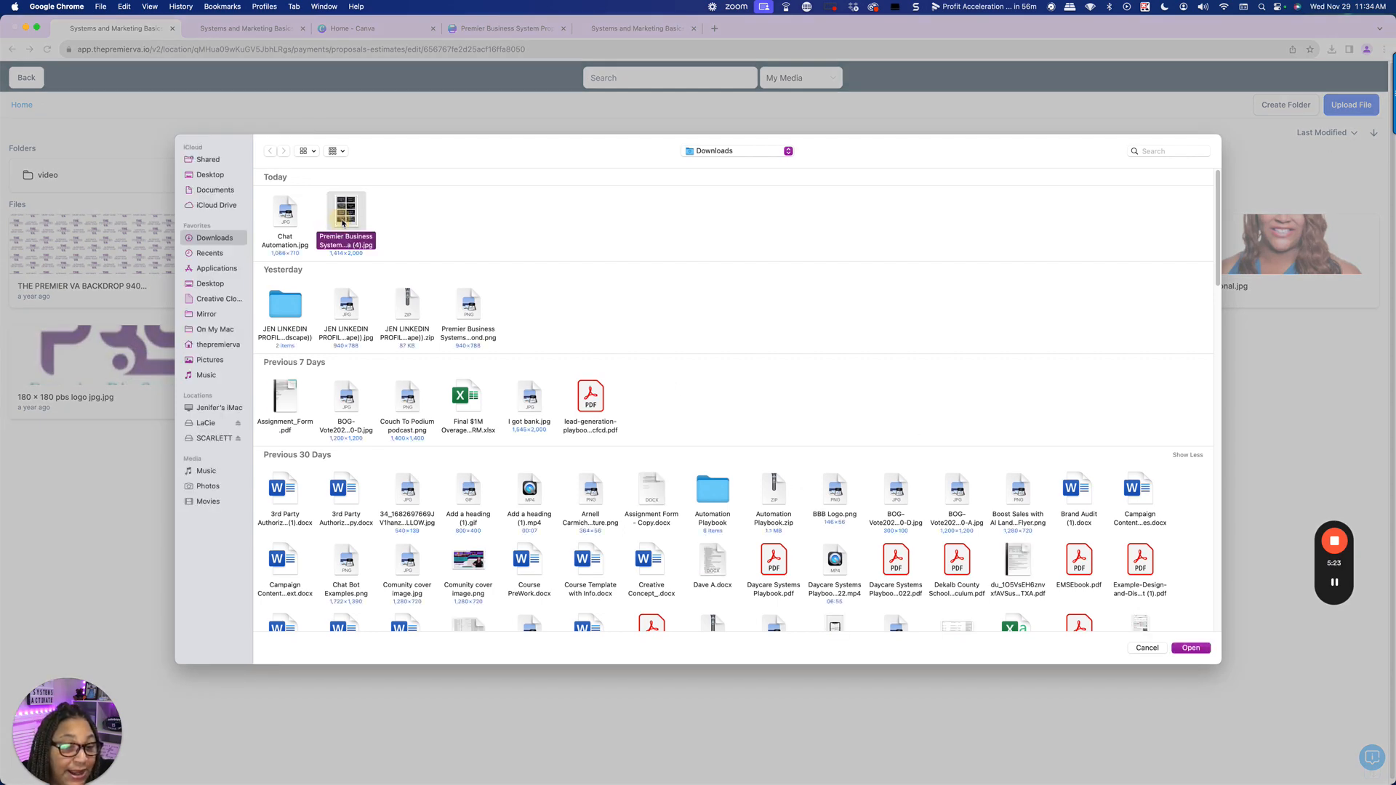
click(1192, 648)
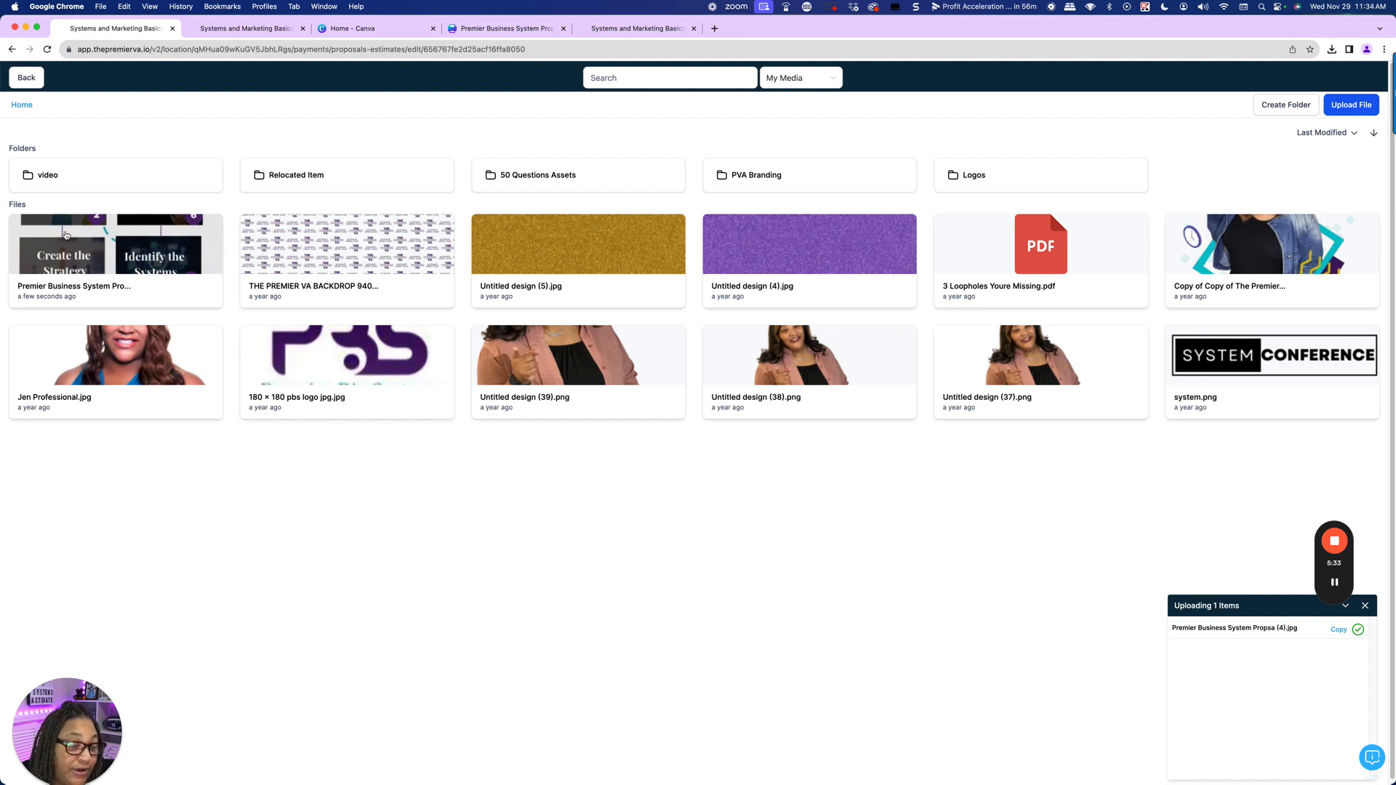
- Create a media library folder named "Proposal Images"
click(1295, 107)
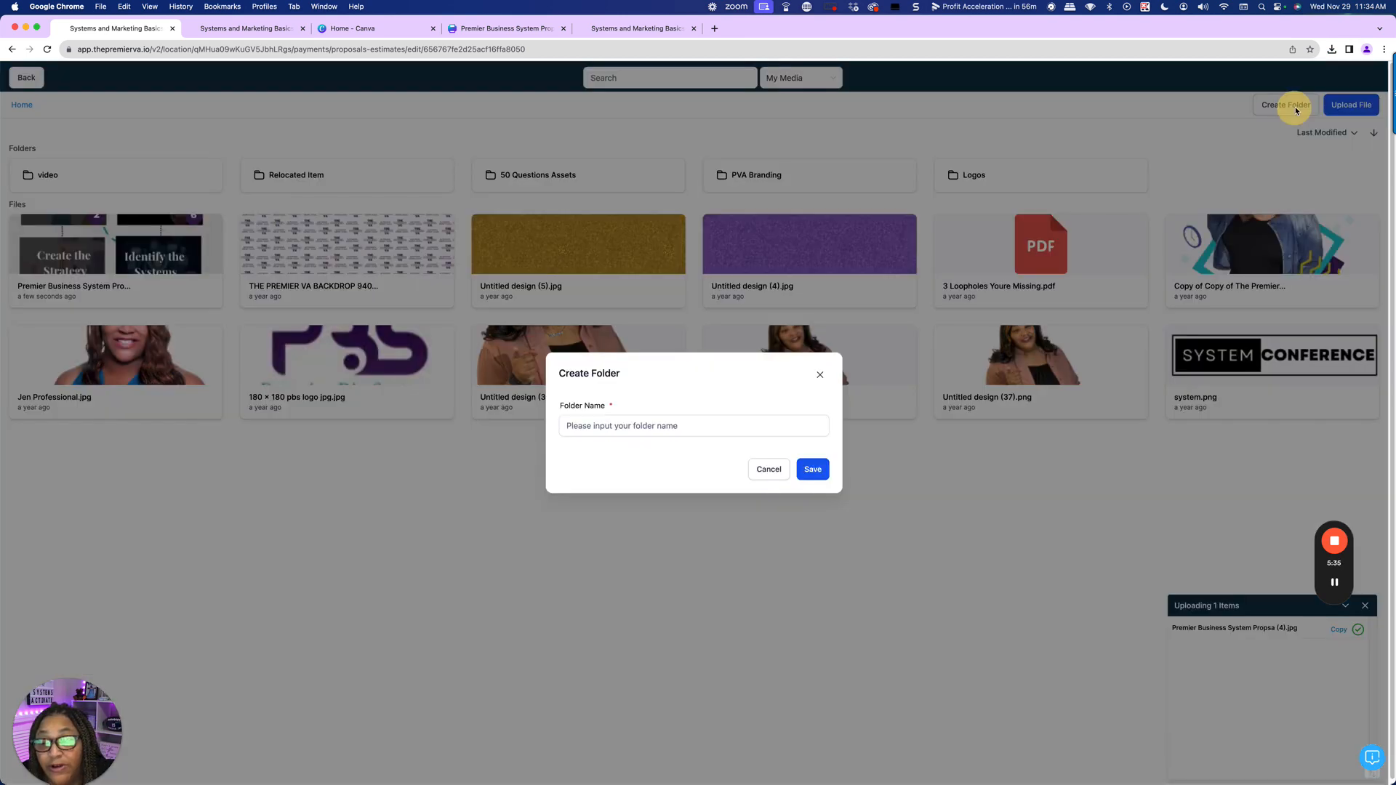
click(660, 437)
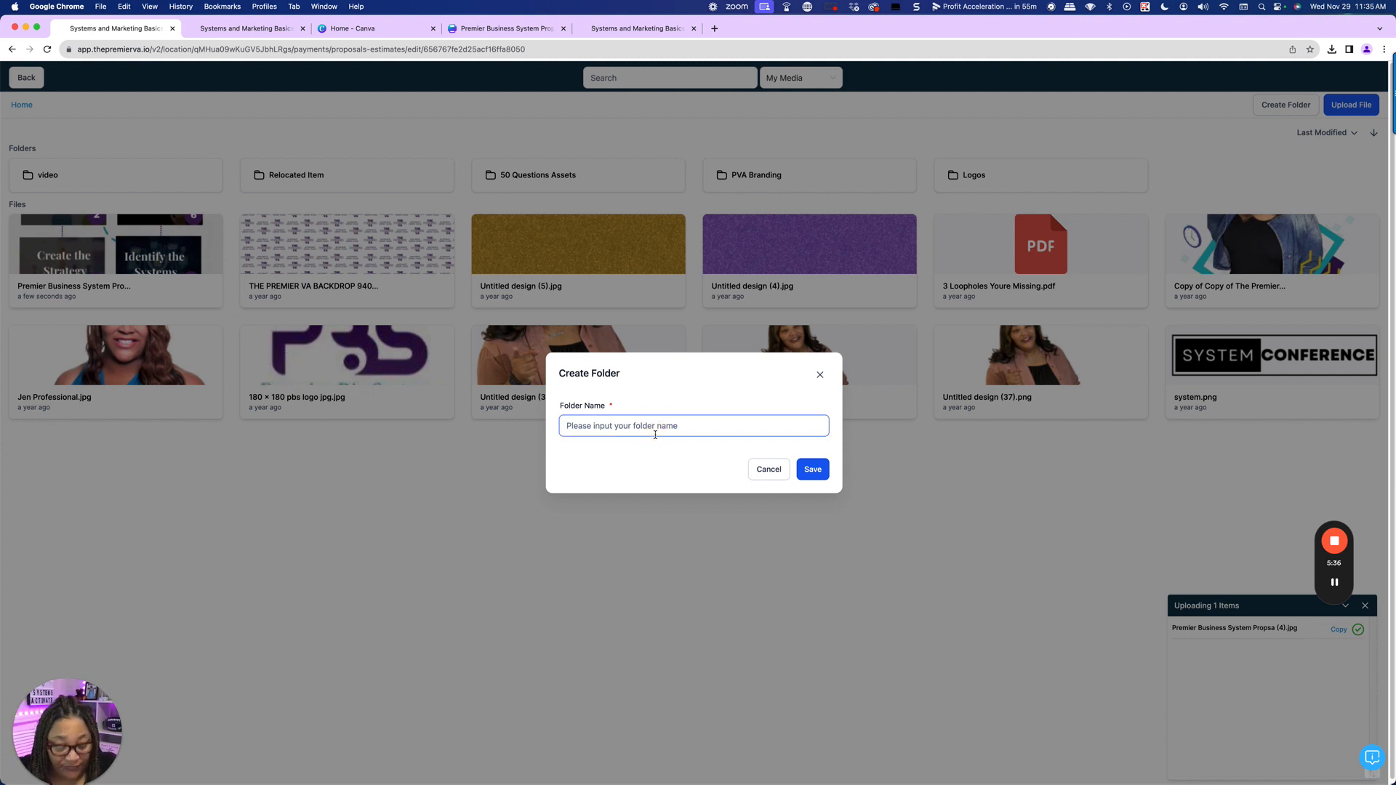
text(Proposal)
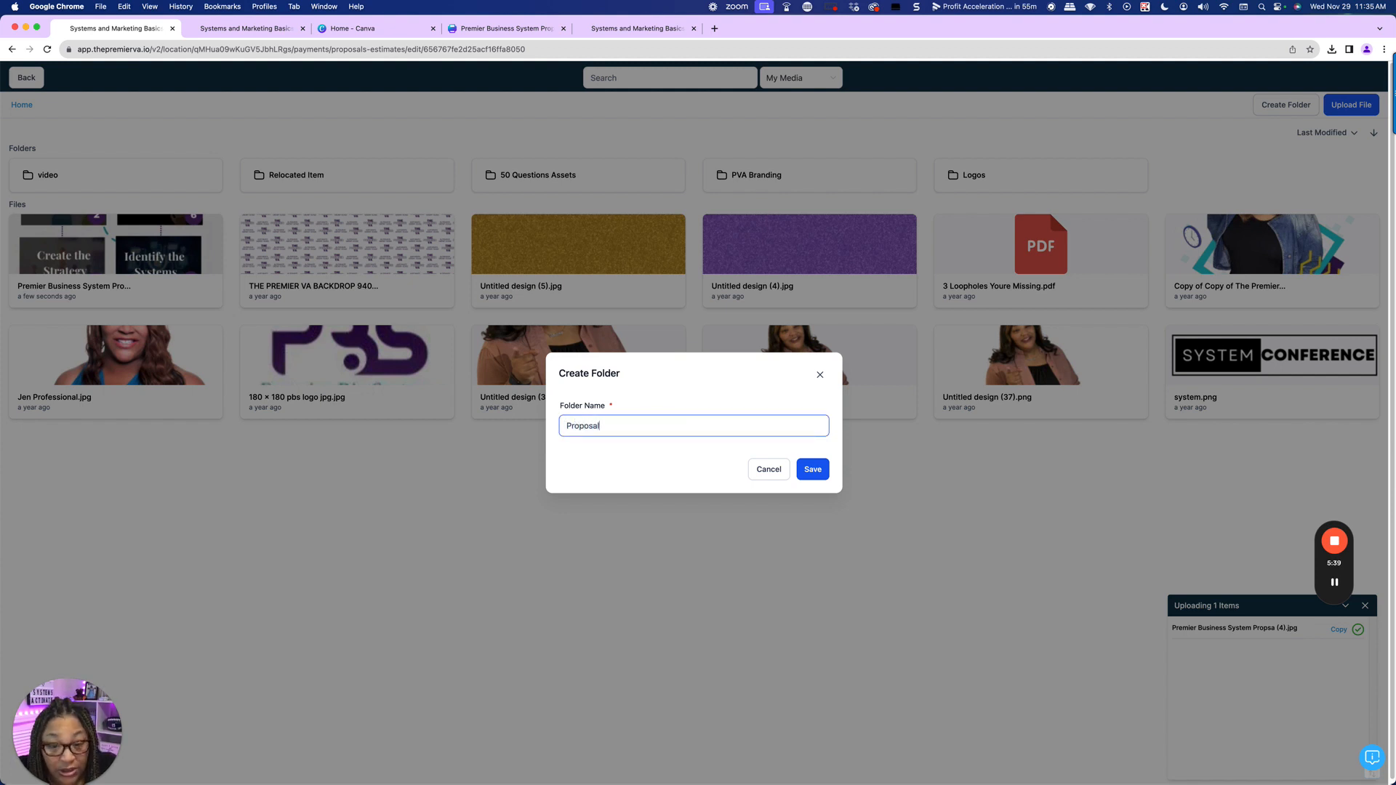
text( Images)
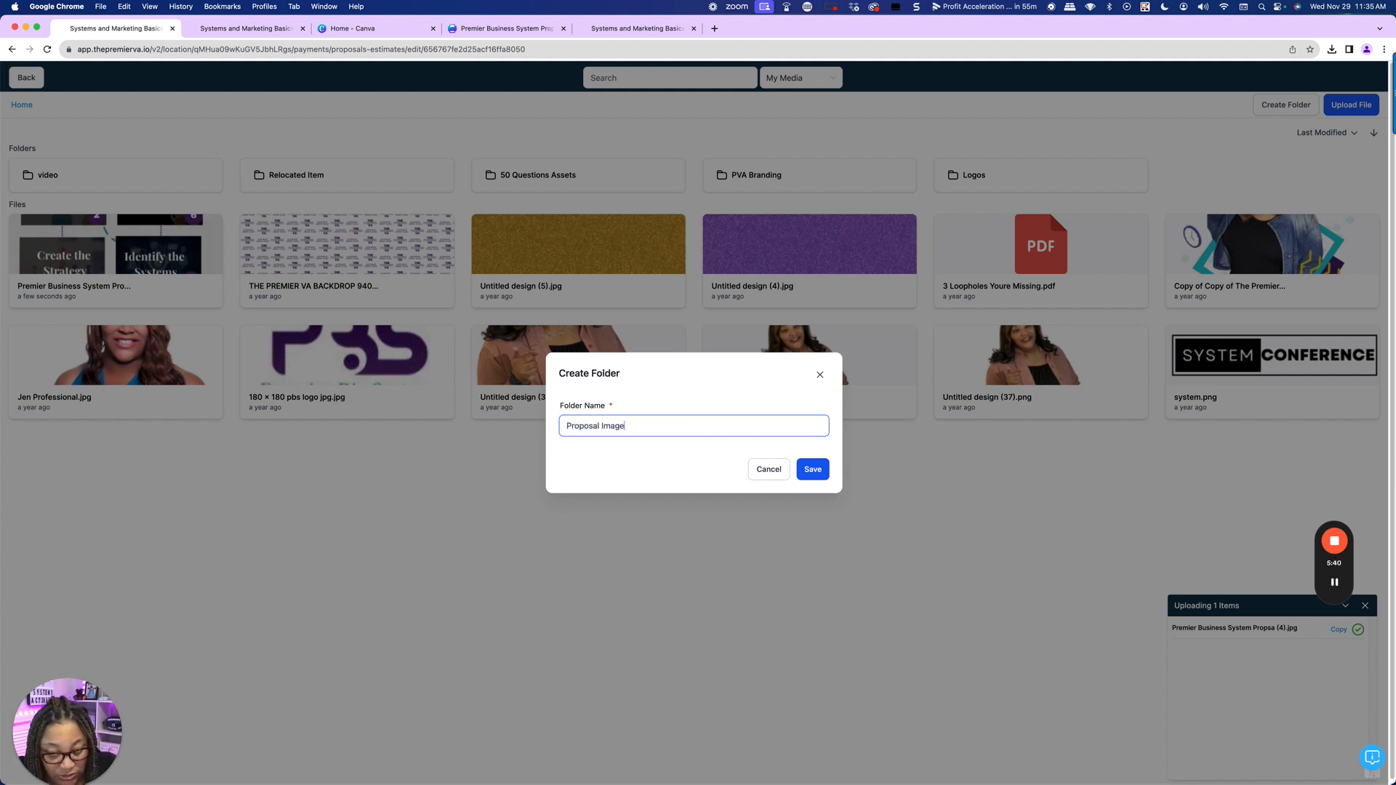
click(827, 471)
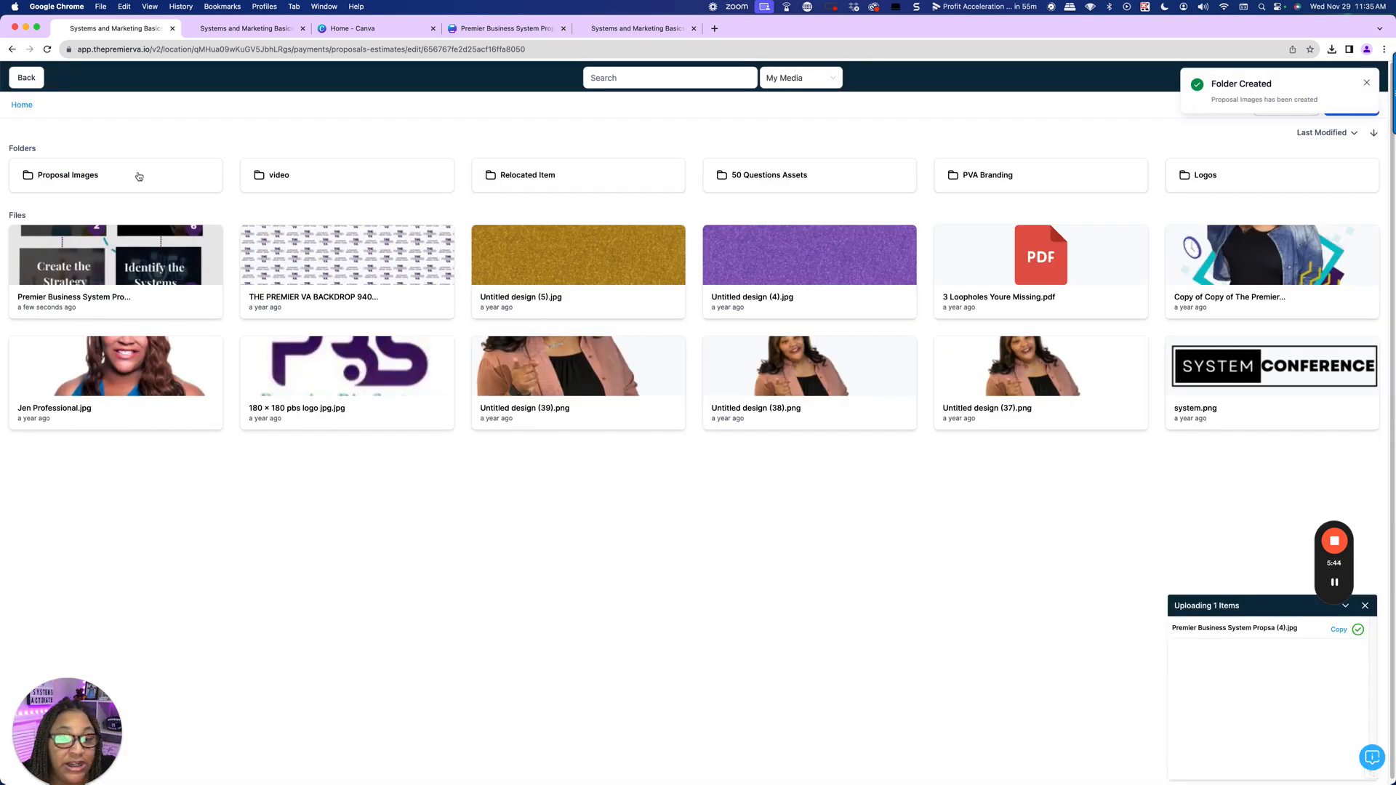
- Try to bring the uploaded process chart image directly onto the Proposal Images folder
click(200, 305)
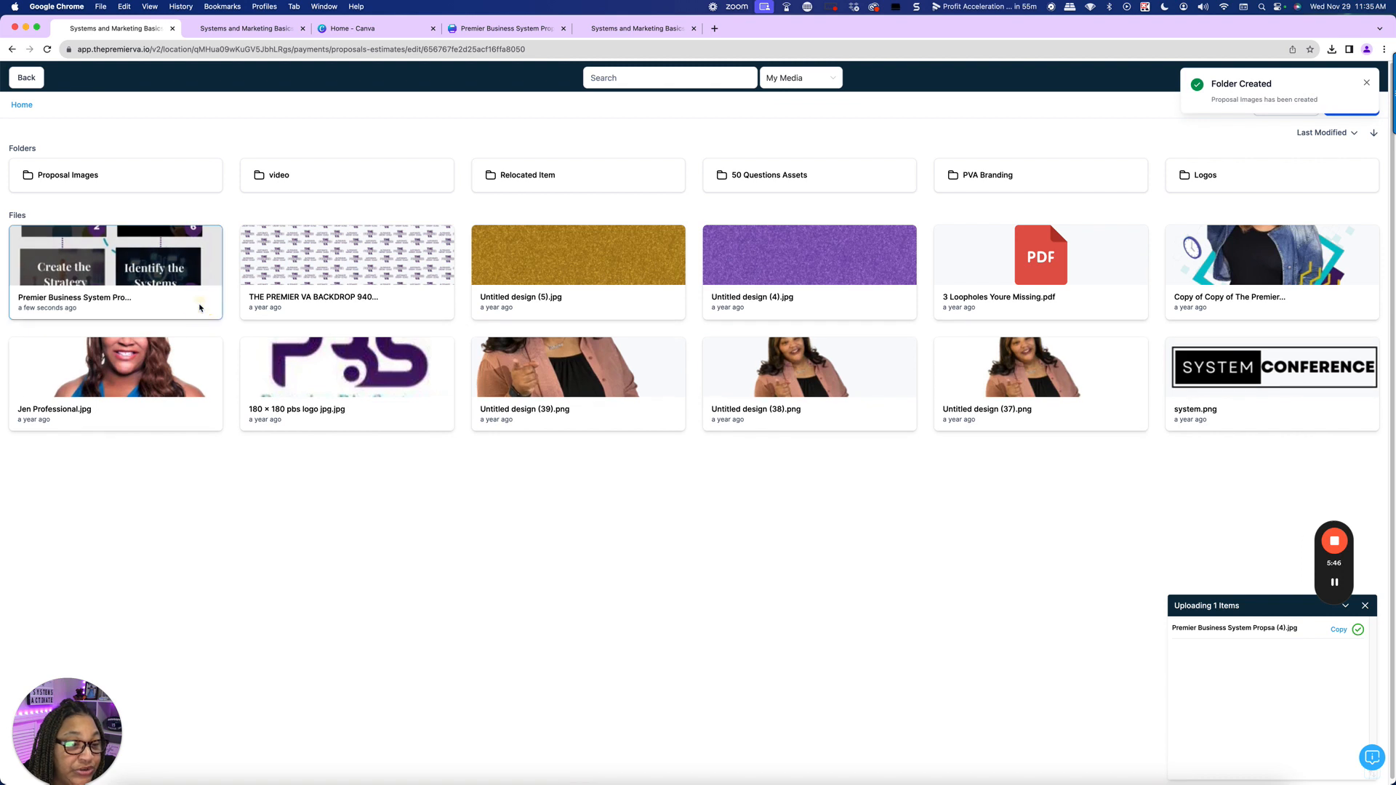
drag(175, 274, 129, 241)
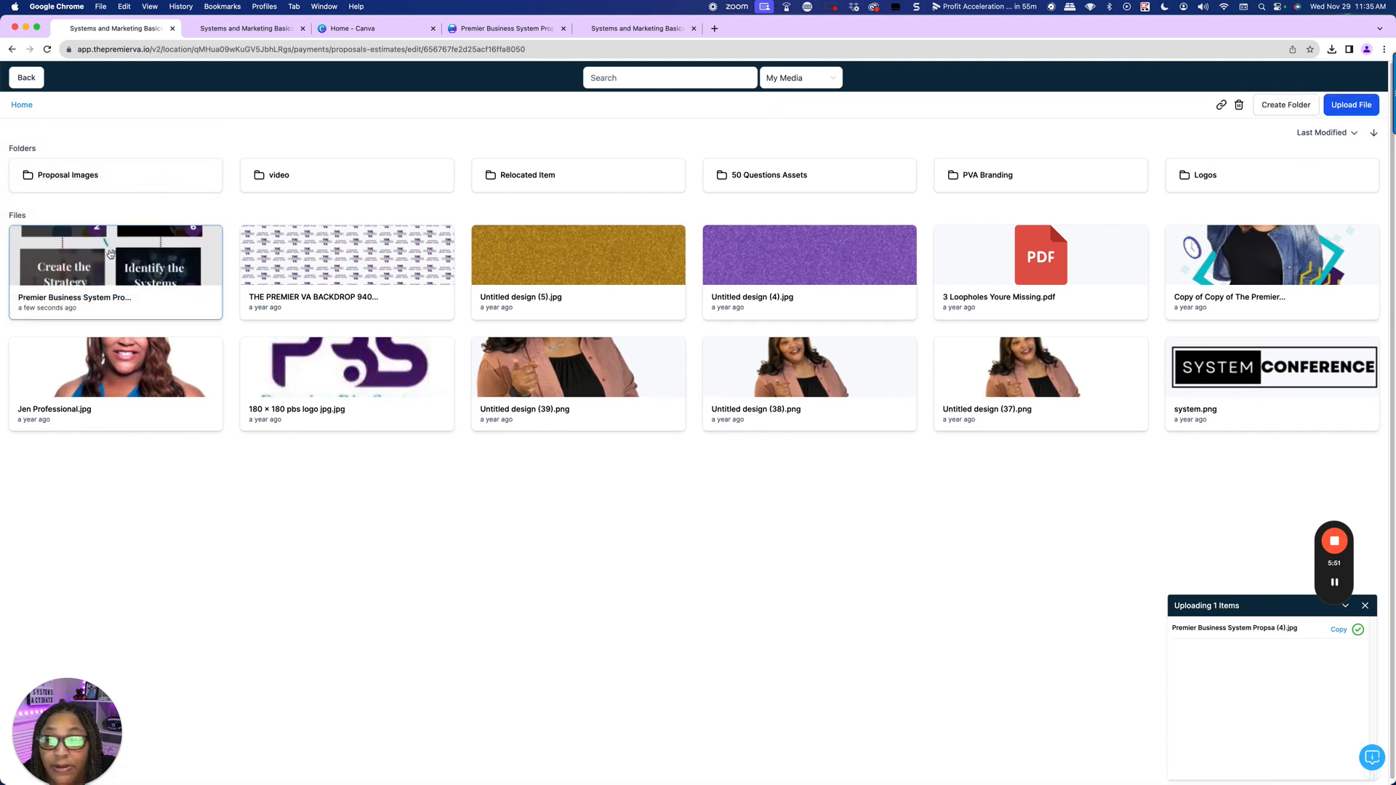
drag(110, 254, 115, 168)
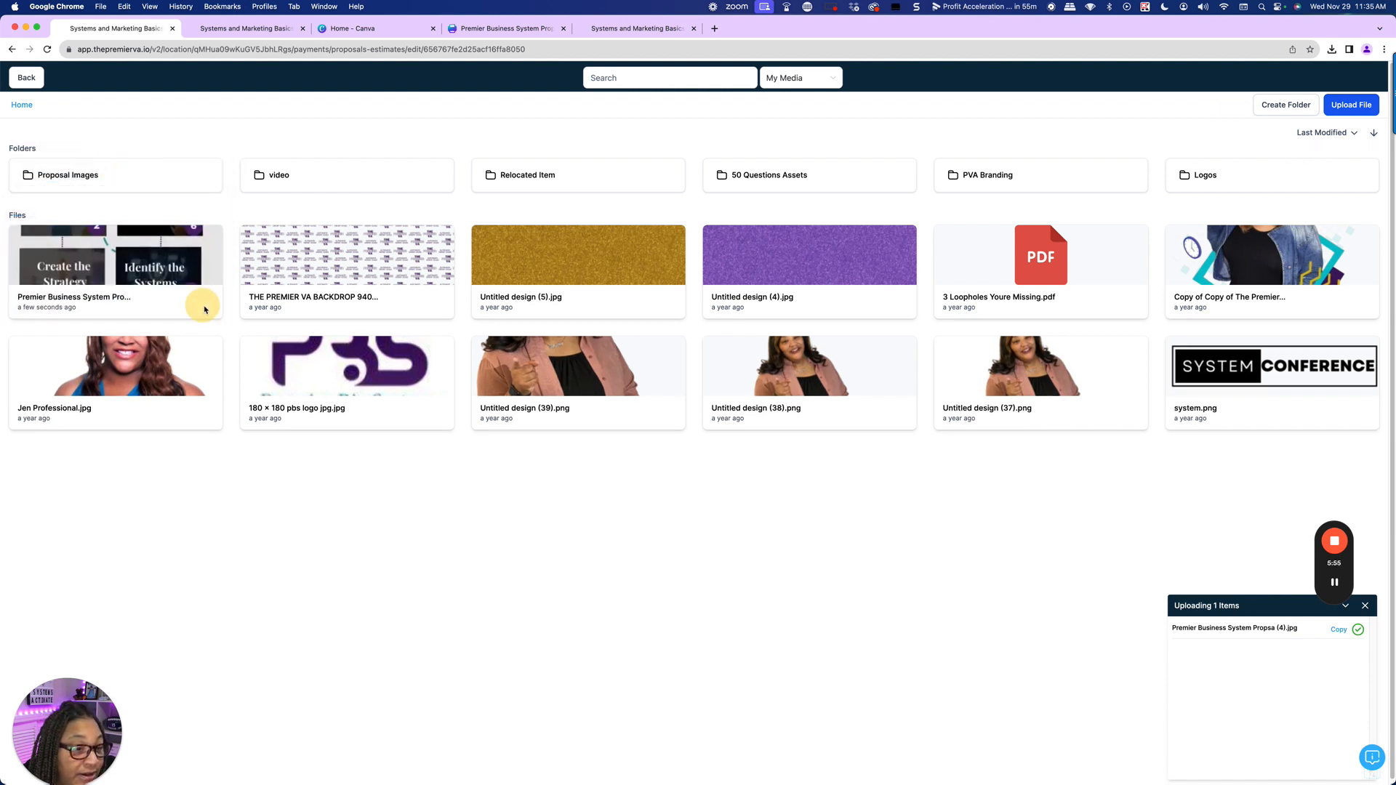
click(200, 302)
drag(193, 277, 156, 178)
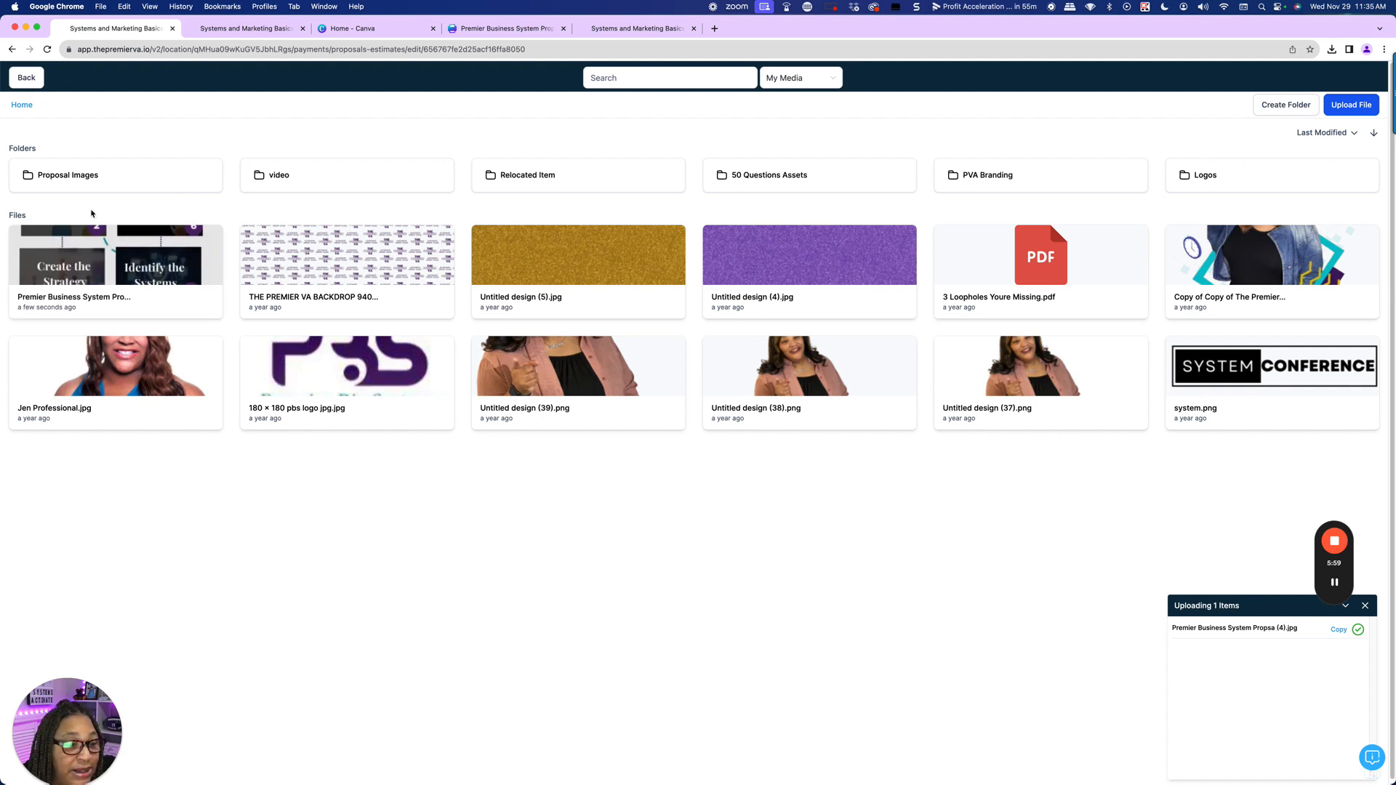
- Move the uploaded process chart image into the Proposal Images folder using the file's move option
right_click(80, 257)
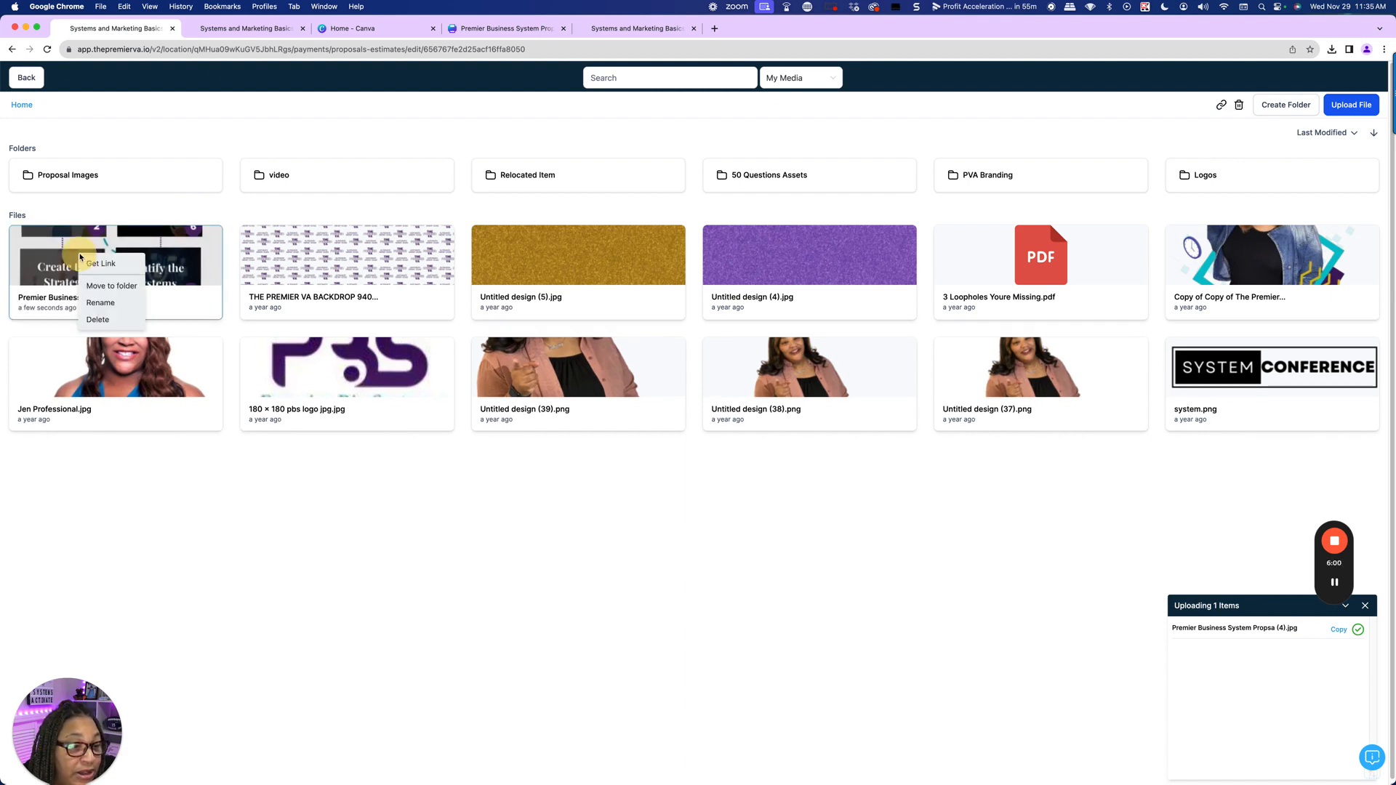
click(109, 287)
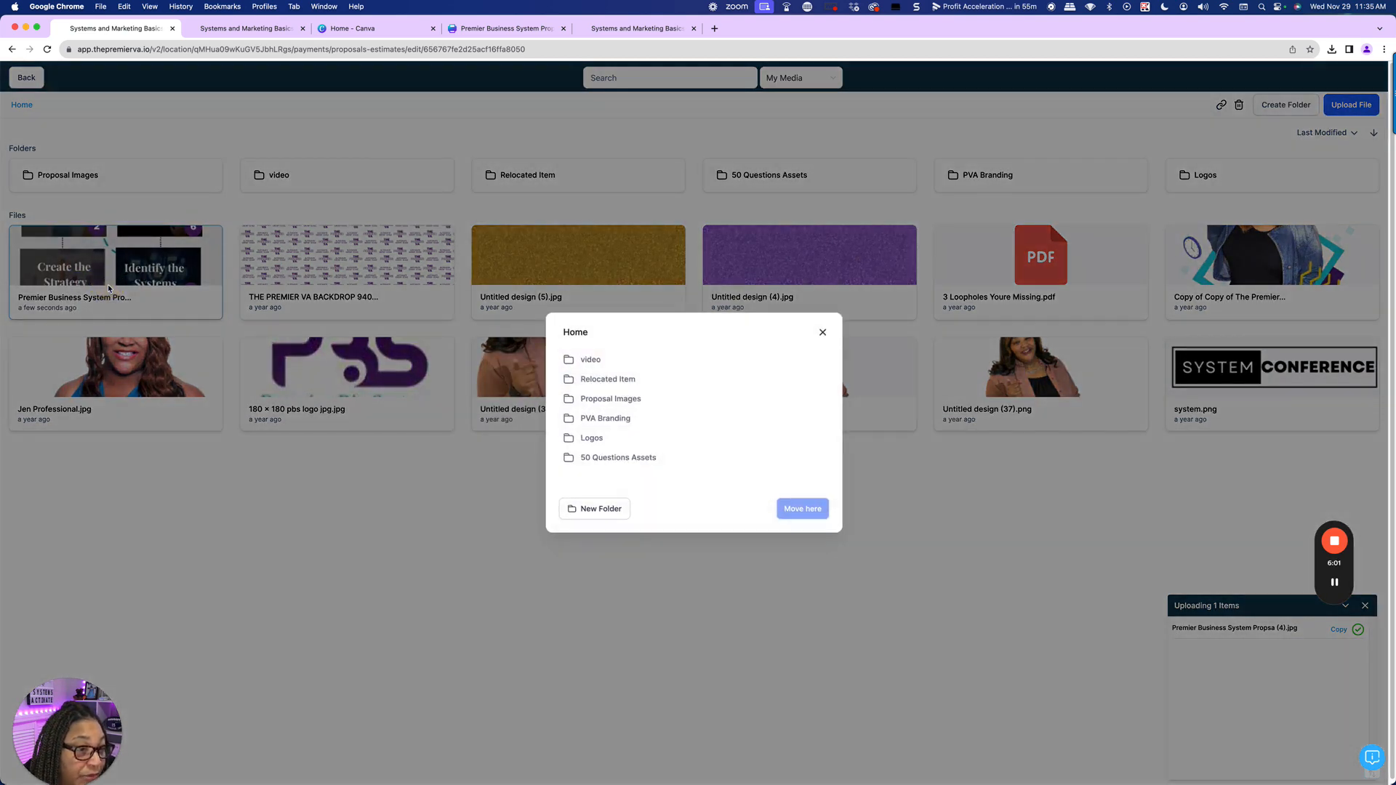
click(584, 402)
click(820, 398)
click(802, 466)
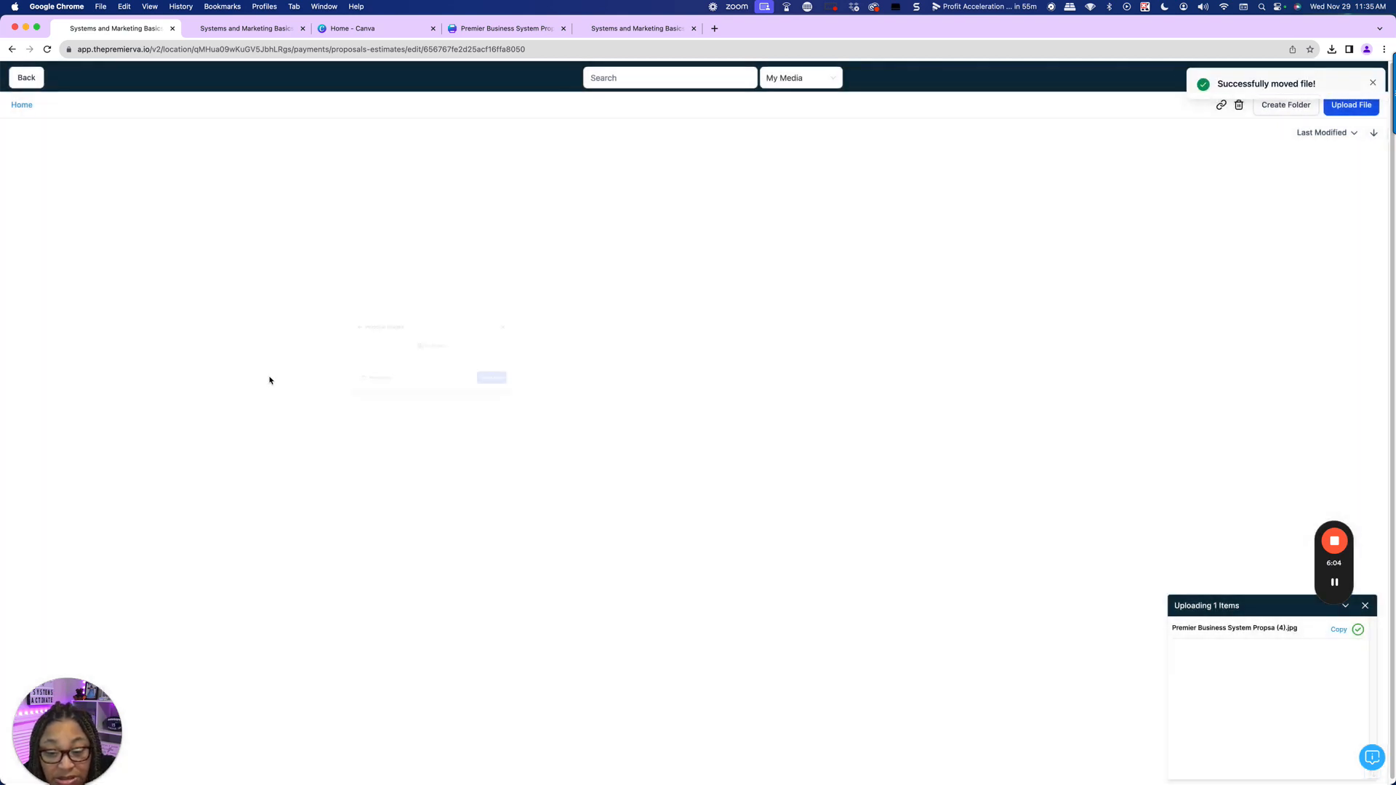
- Insert the process chart image from the Proposal Images folder into the proposal's image element and check how it fills the page
click(84, 182)
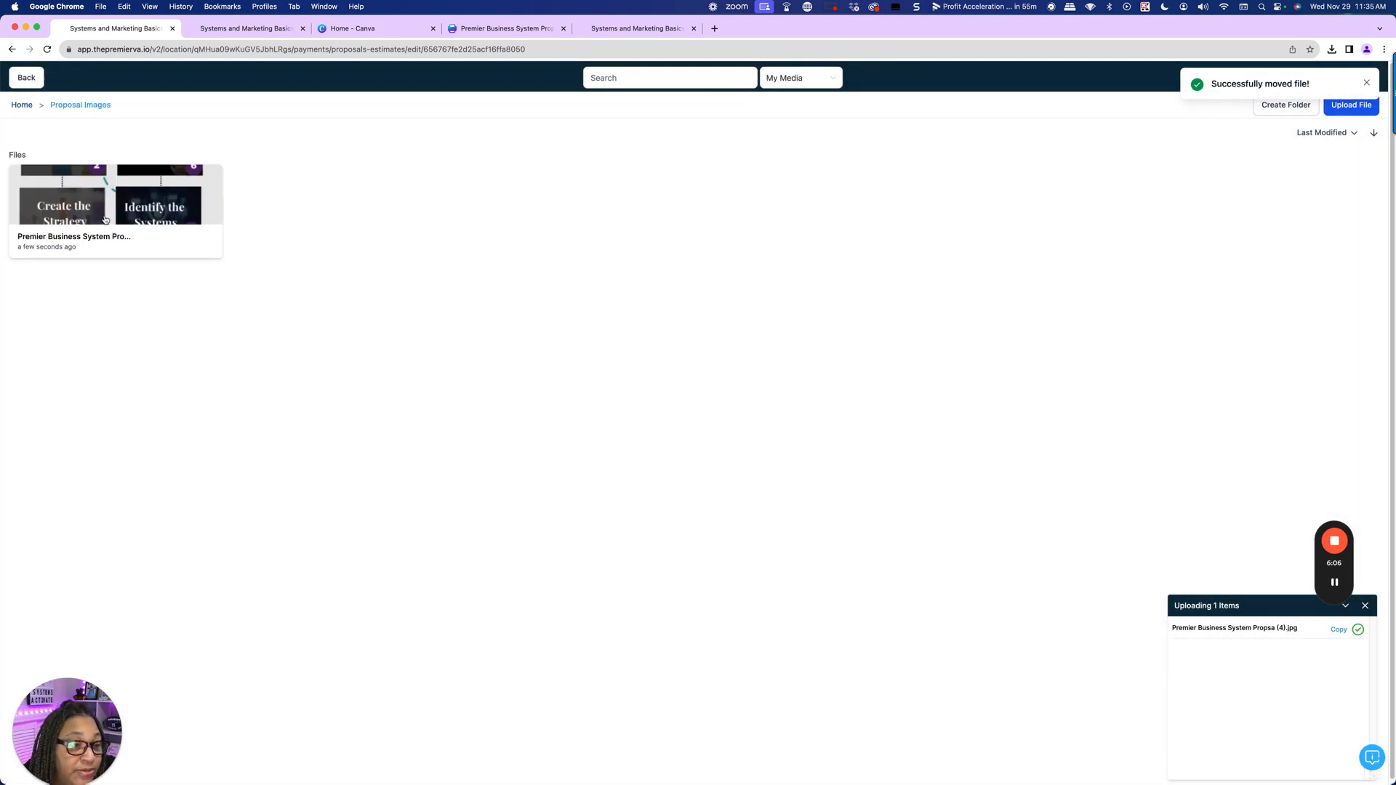
click(100, 213)
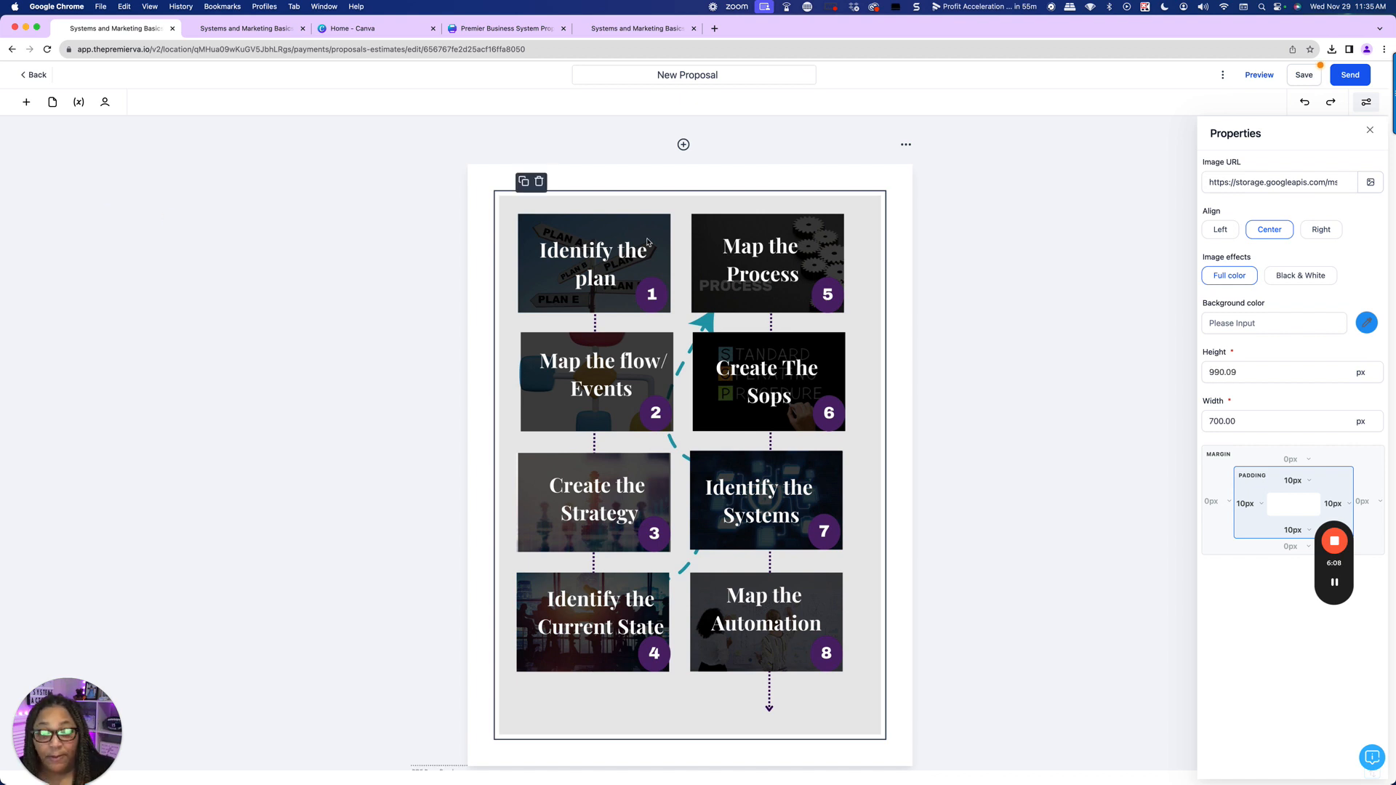
scroll(660, 618, down, 2)
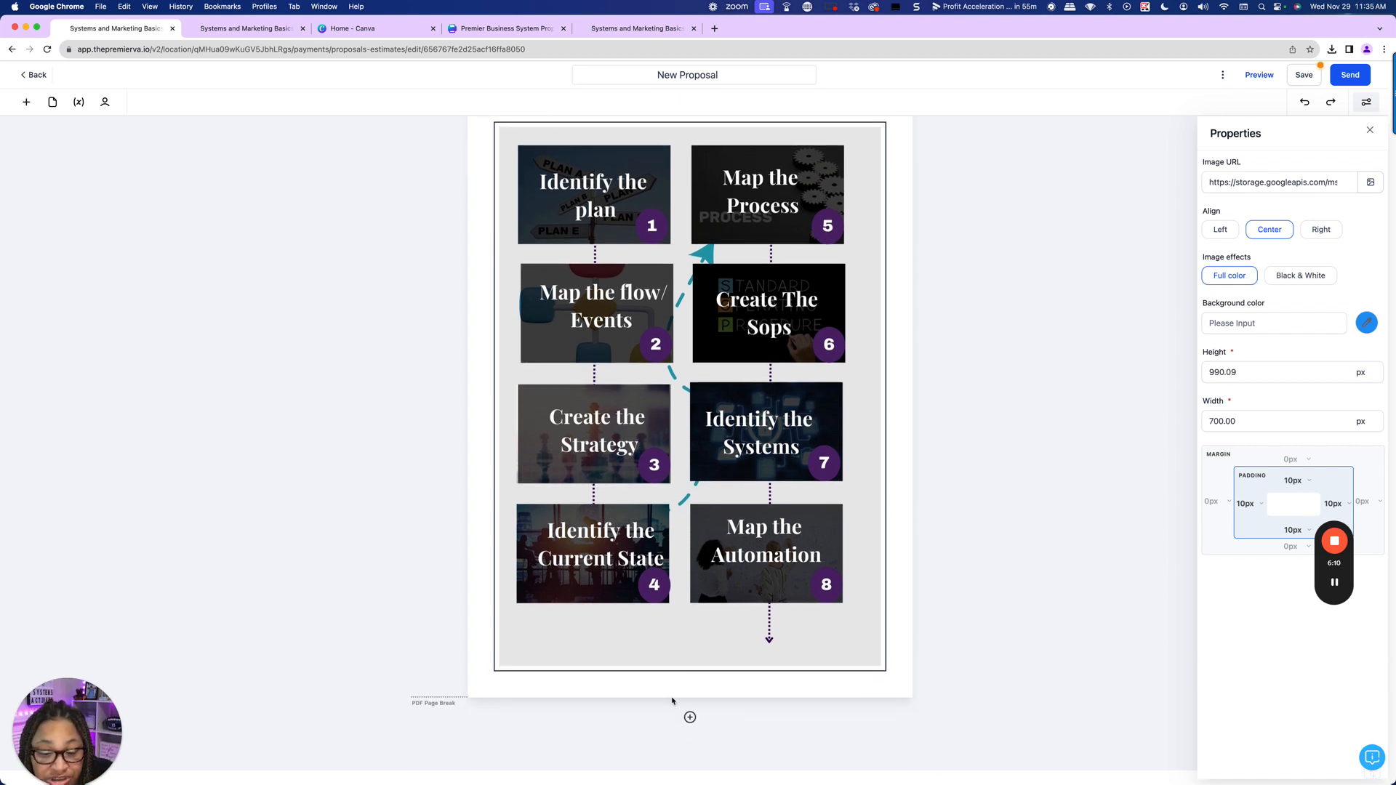
scroll(580, 507, up, 2)
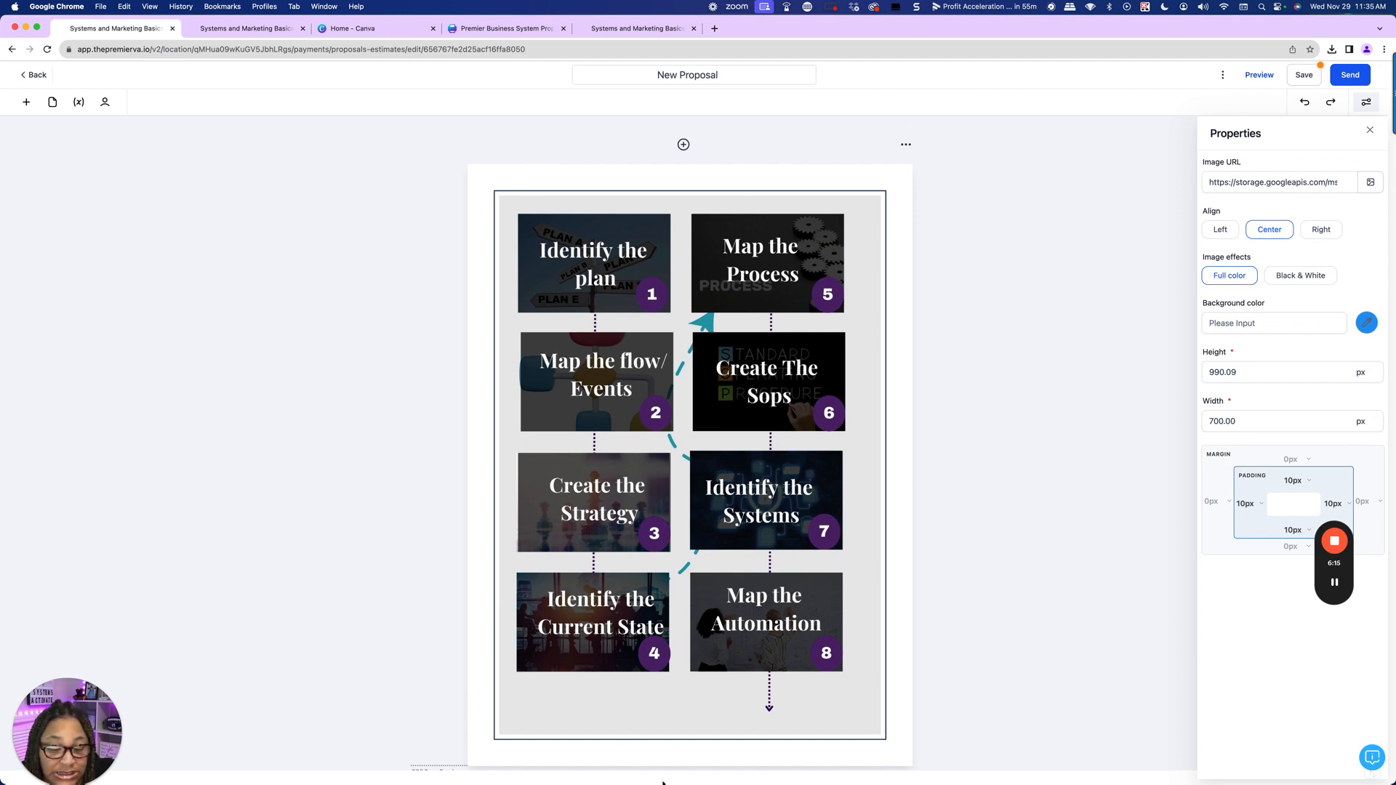
scroll(734, 664, down, 2)
scroll(733, 664, down, 2)
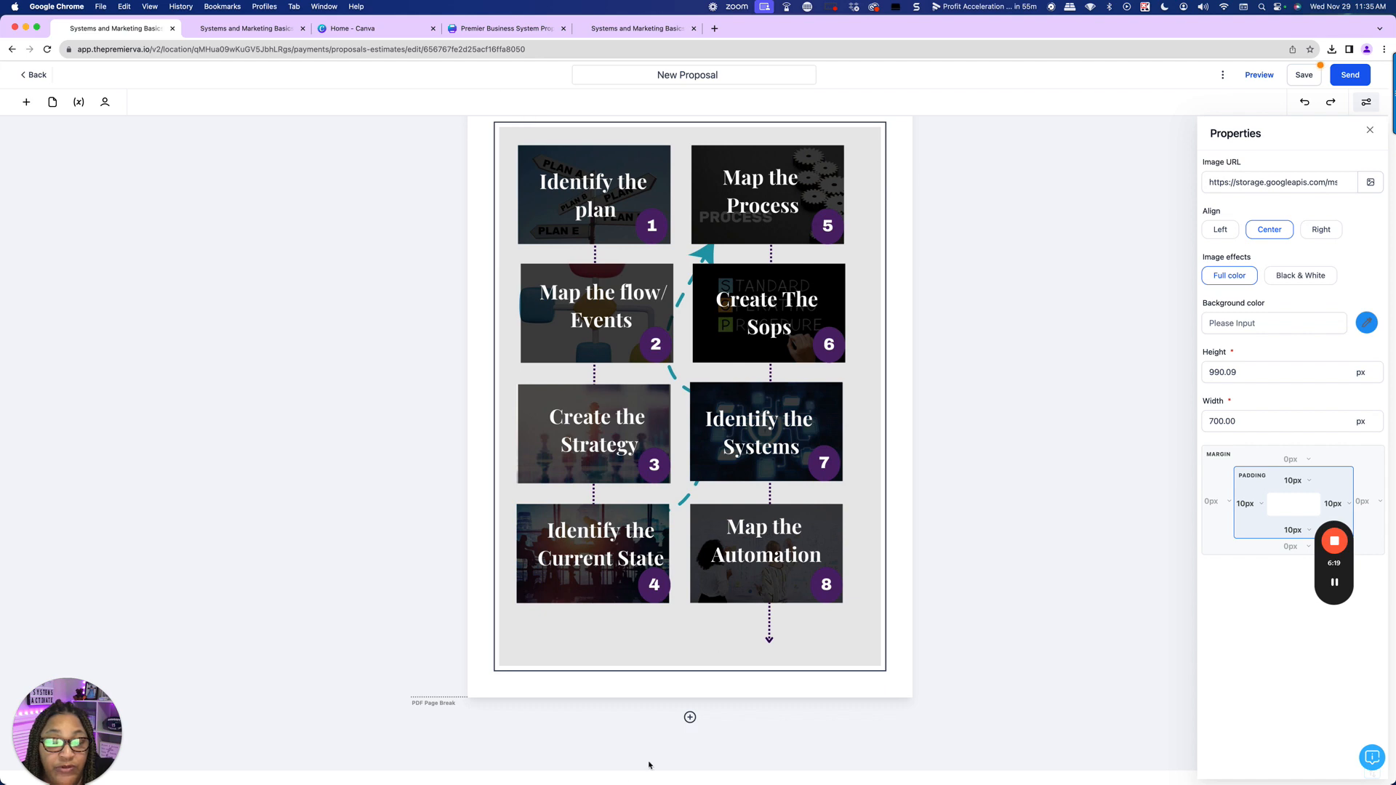
- Switch to the Proposal Custom implementation _TEMPLATE and select its entire Statement of Work Agreement text for copying
click(212, 34)
scroll(744, 550, down, 20)
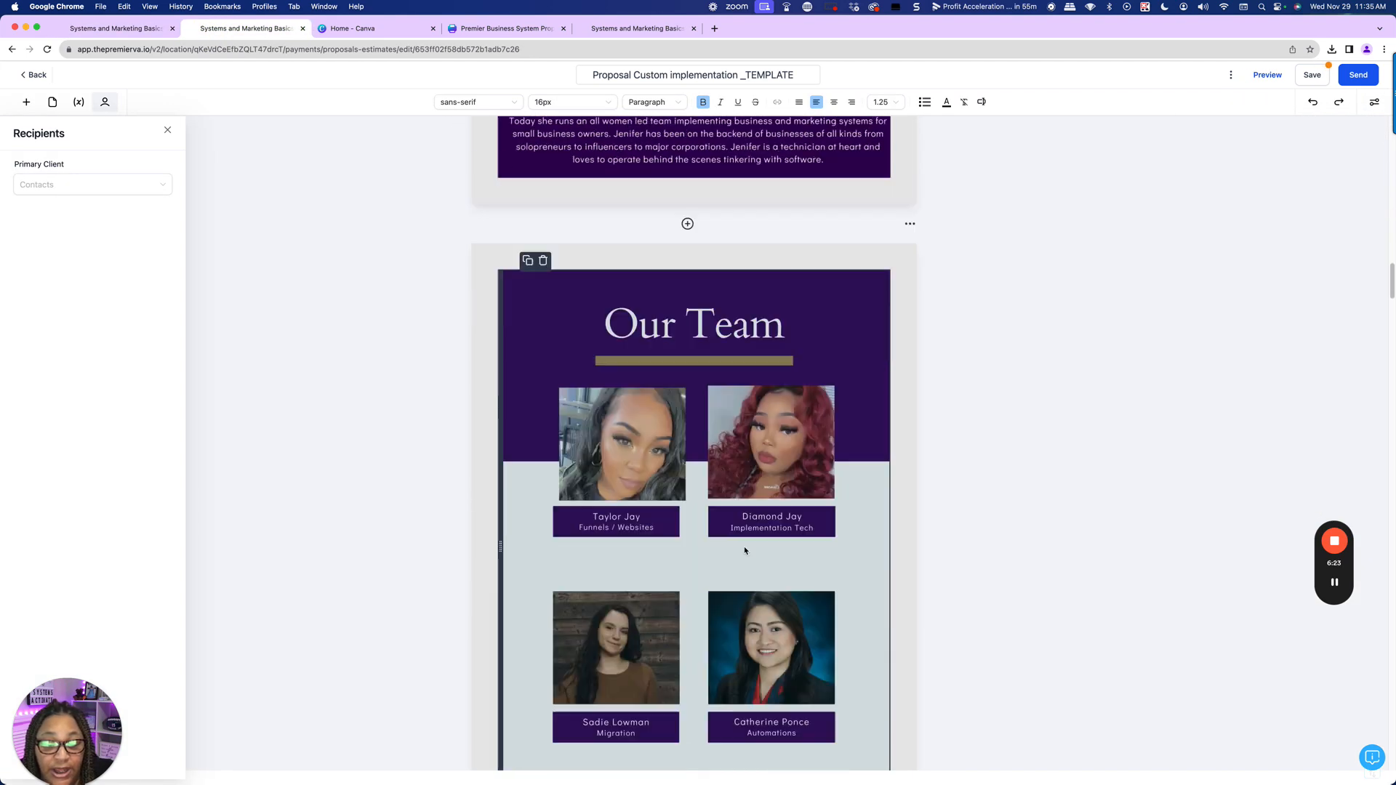
scroll(745, 551, down, 20)
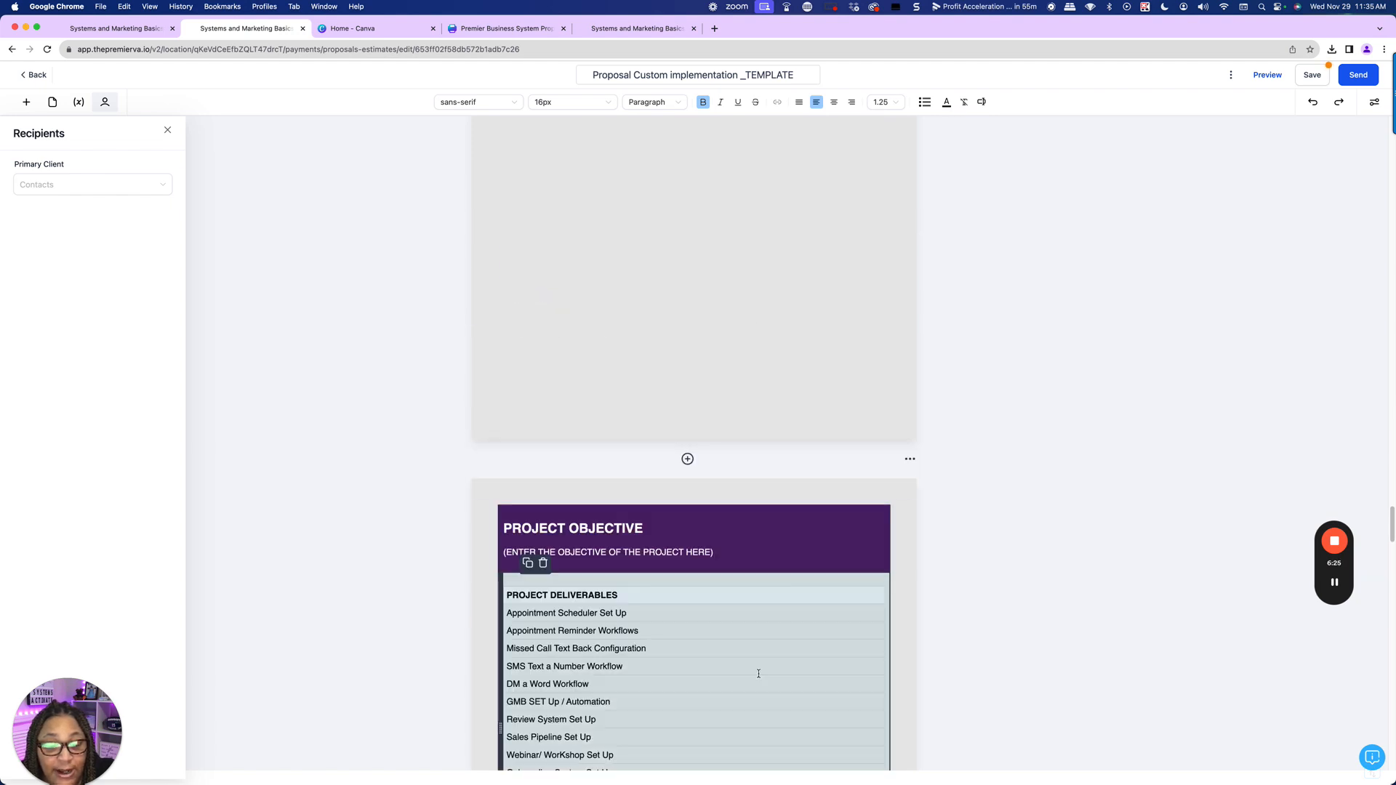
scroll(758, 674, down, 20)
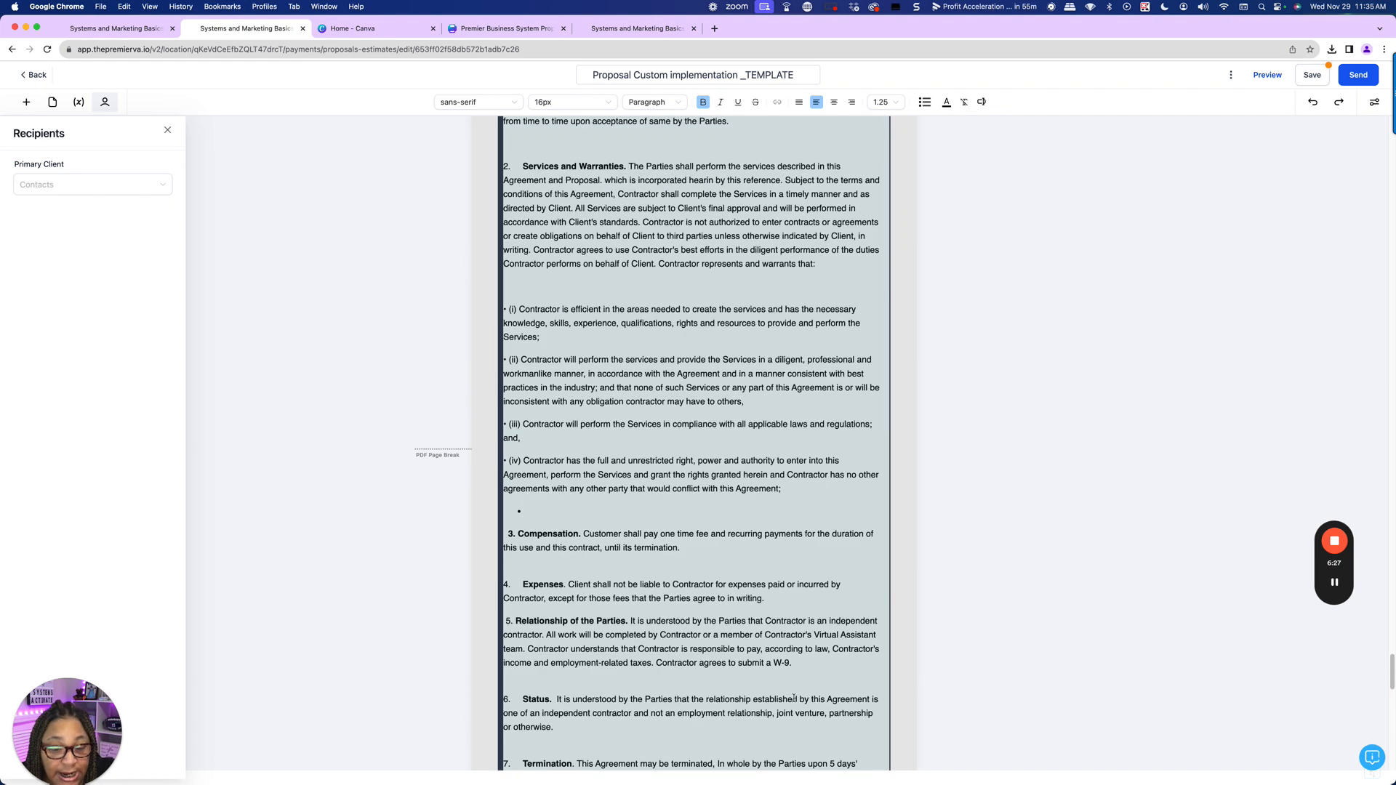
scroll(794, 698, up, 5)
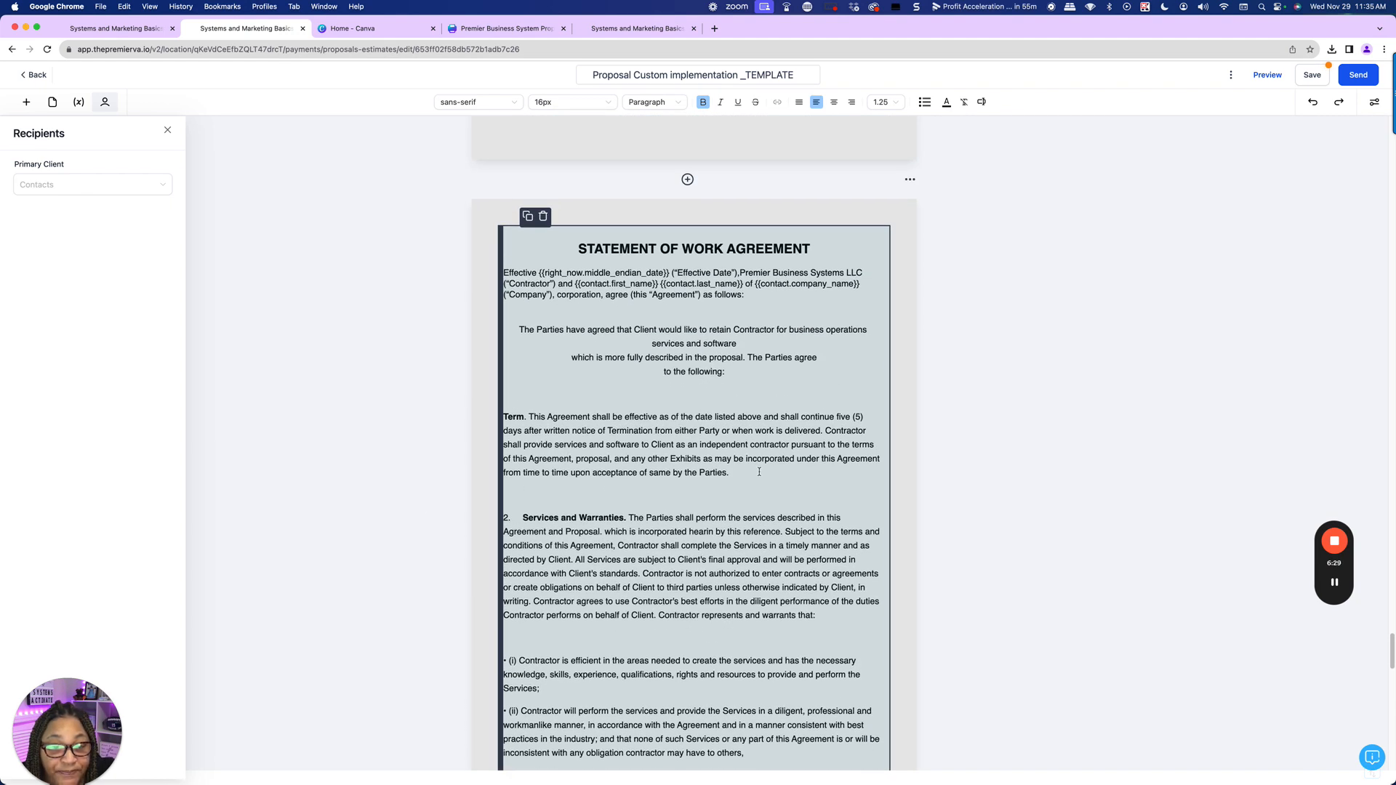
click(529, 259)
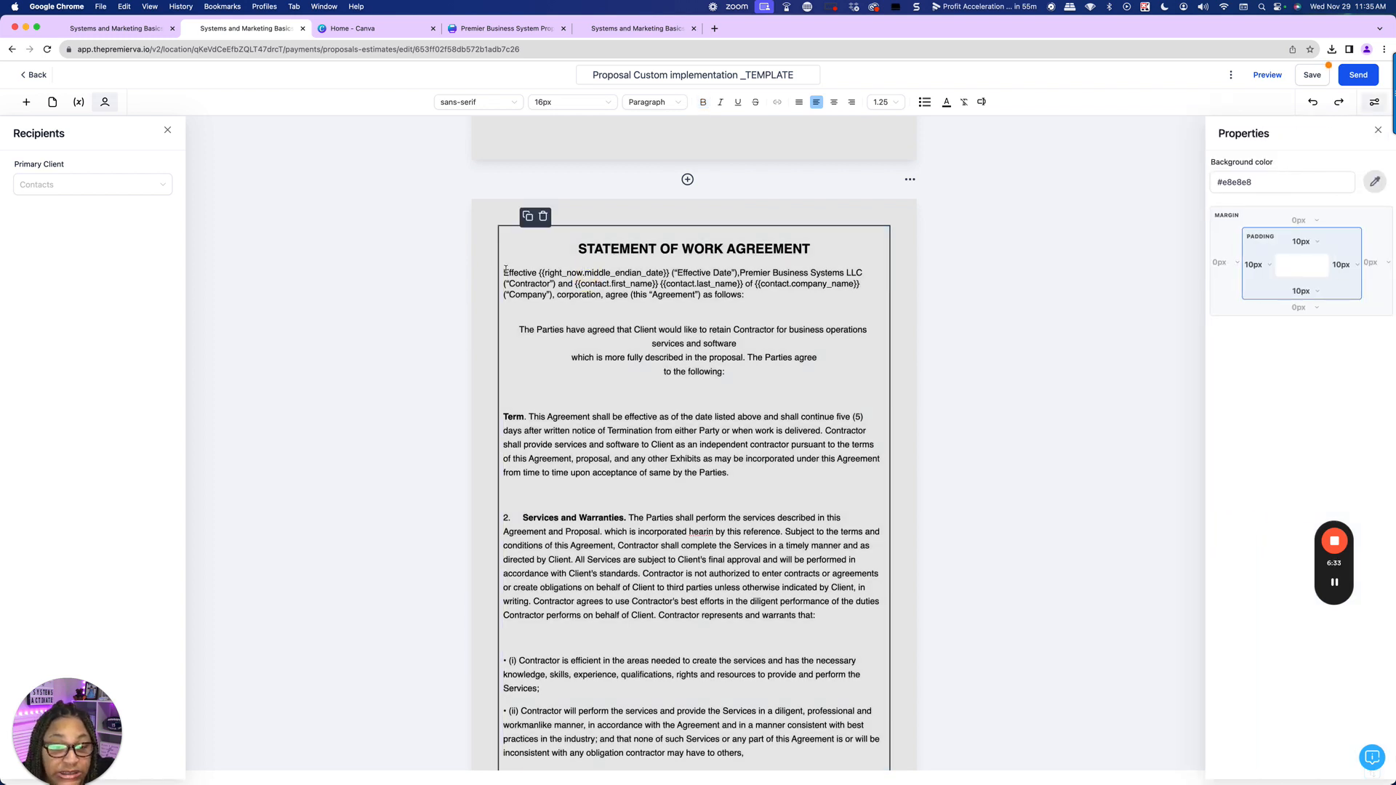
key(super+a)
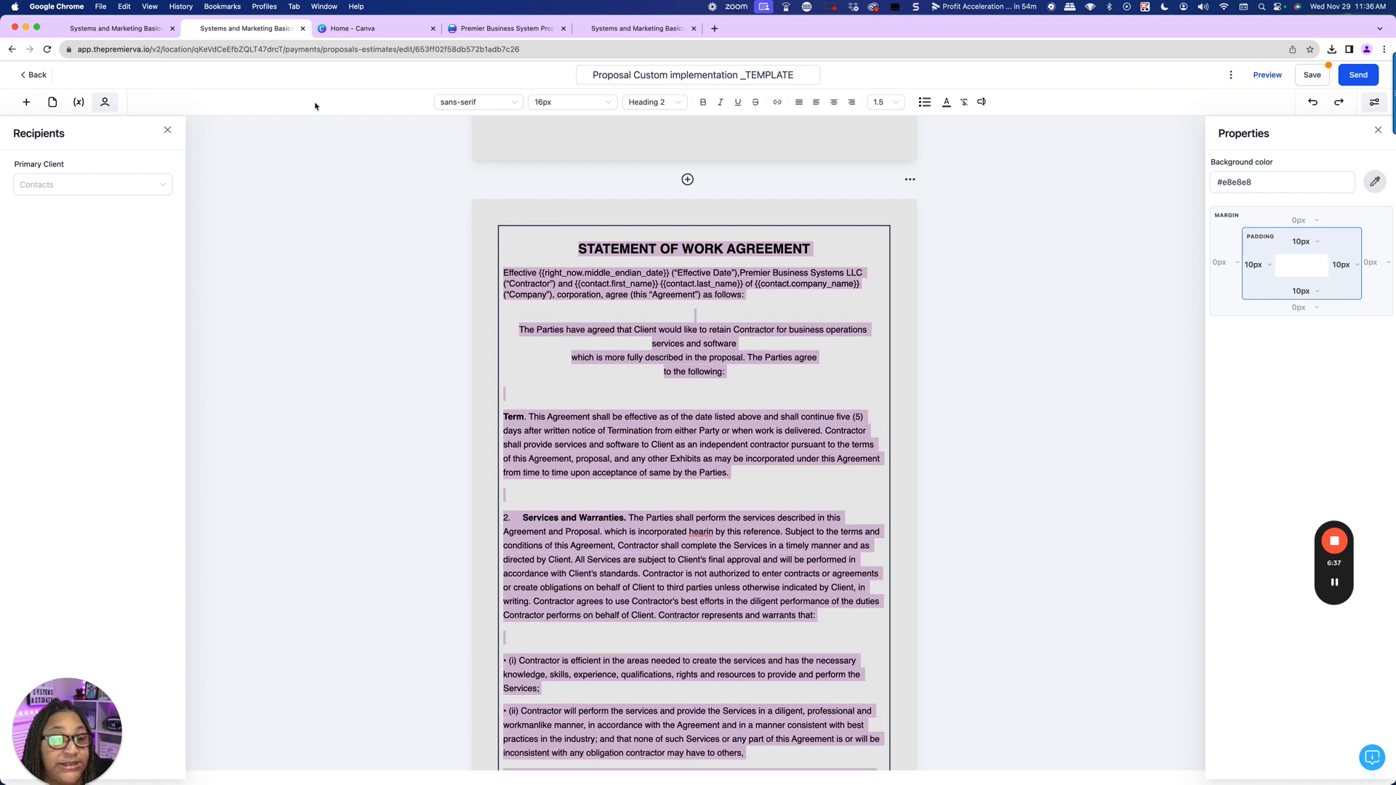
- Return to the New Proposal, add a blank page after the process chart page and place a text element on it
click(109, 29)
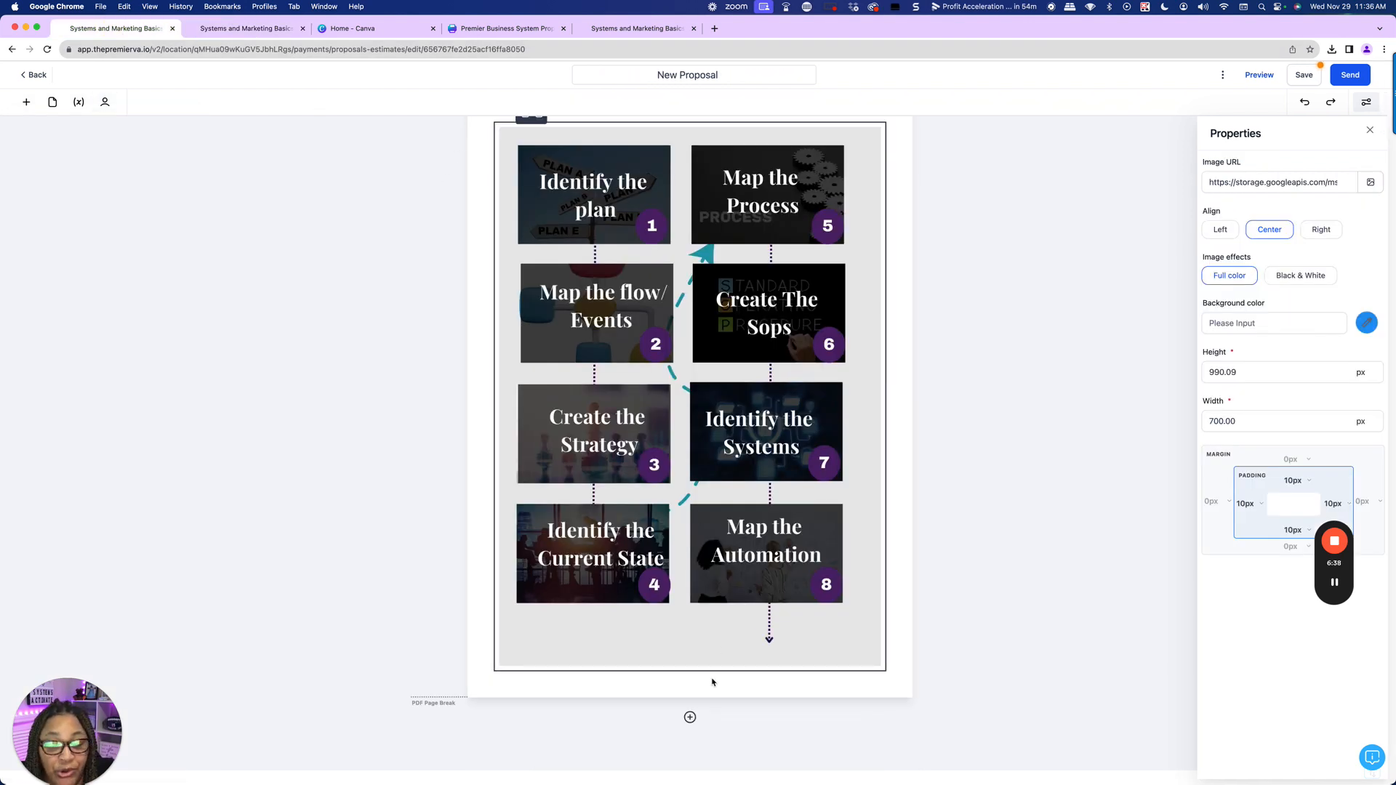
click(690, 717)
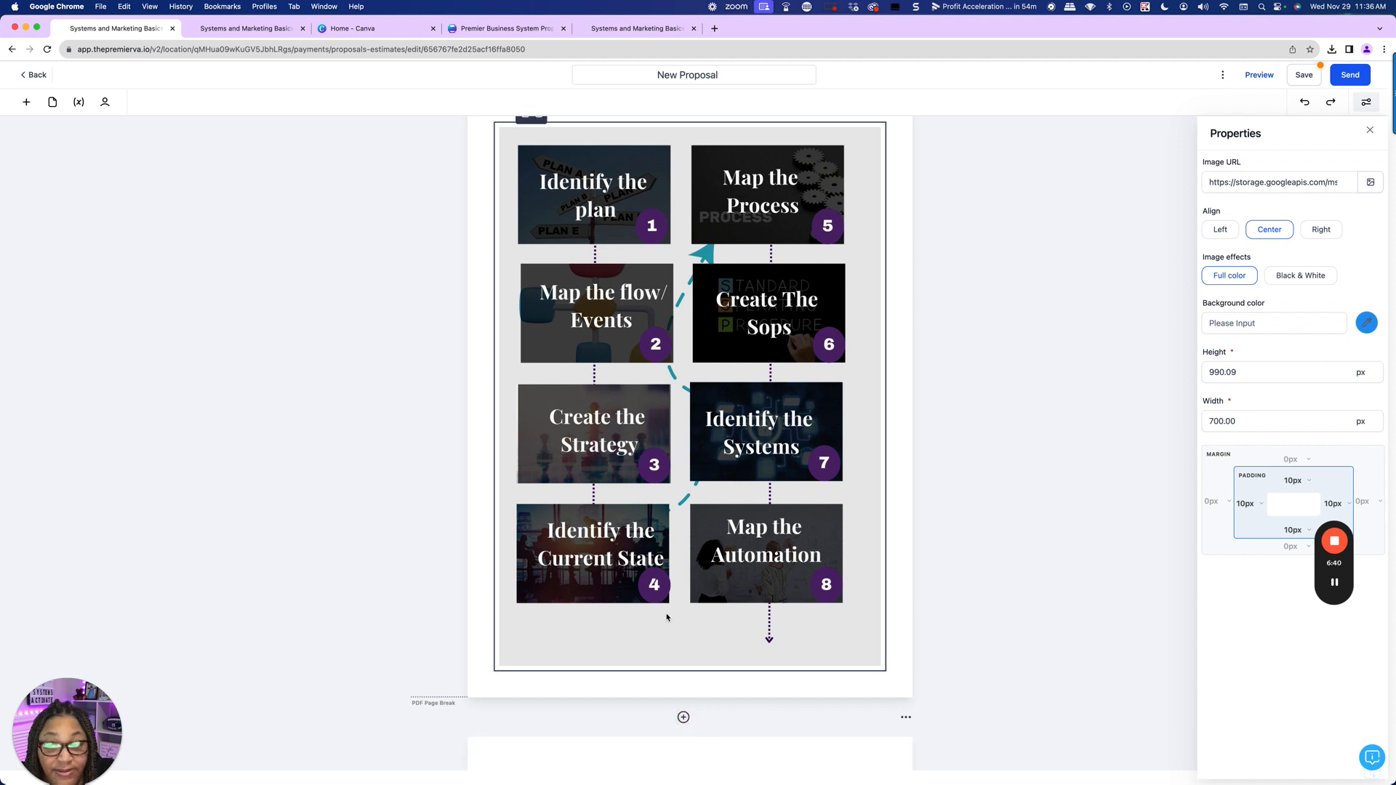
scroll(667, 618, down, 5)
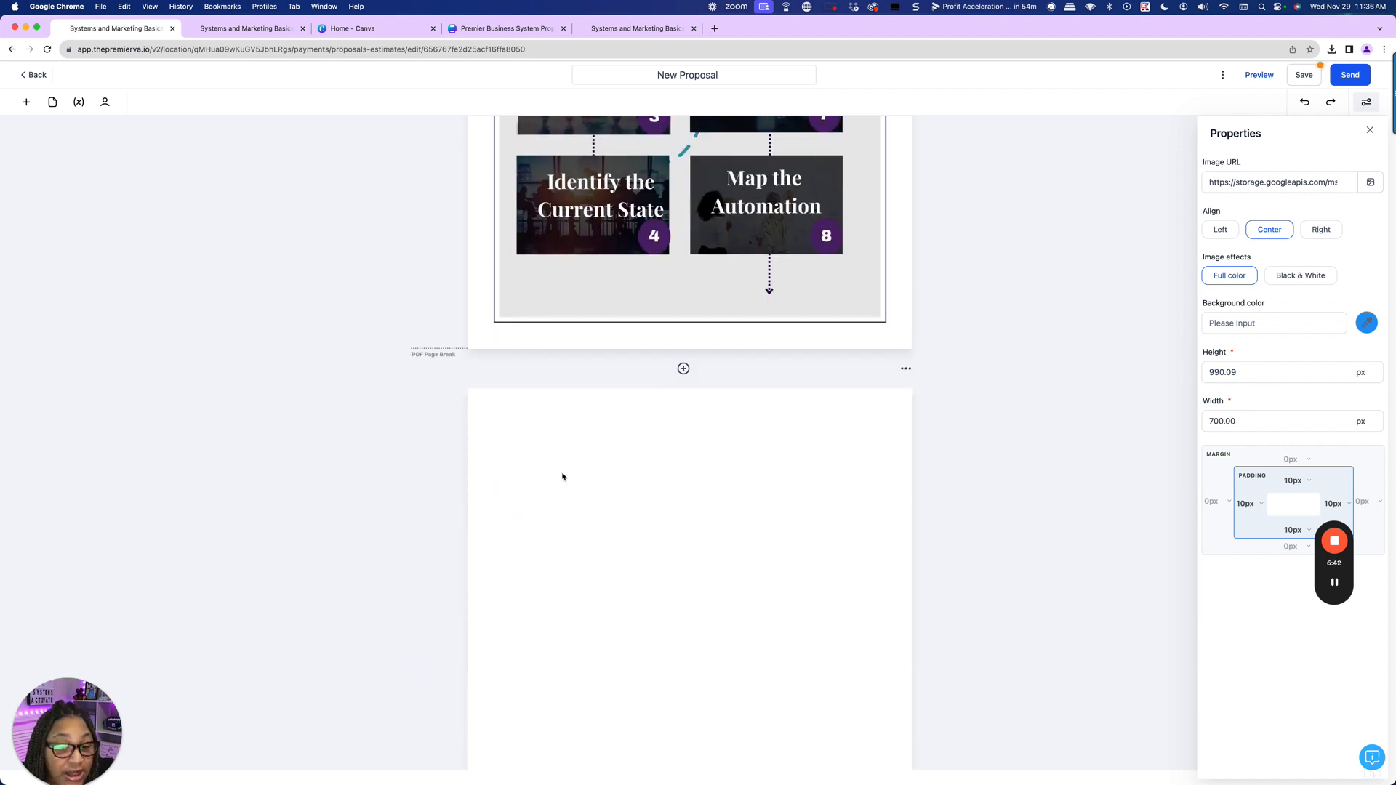
click(27, 102)
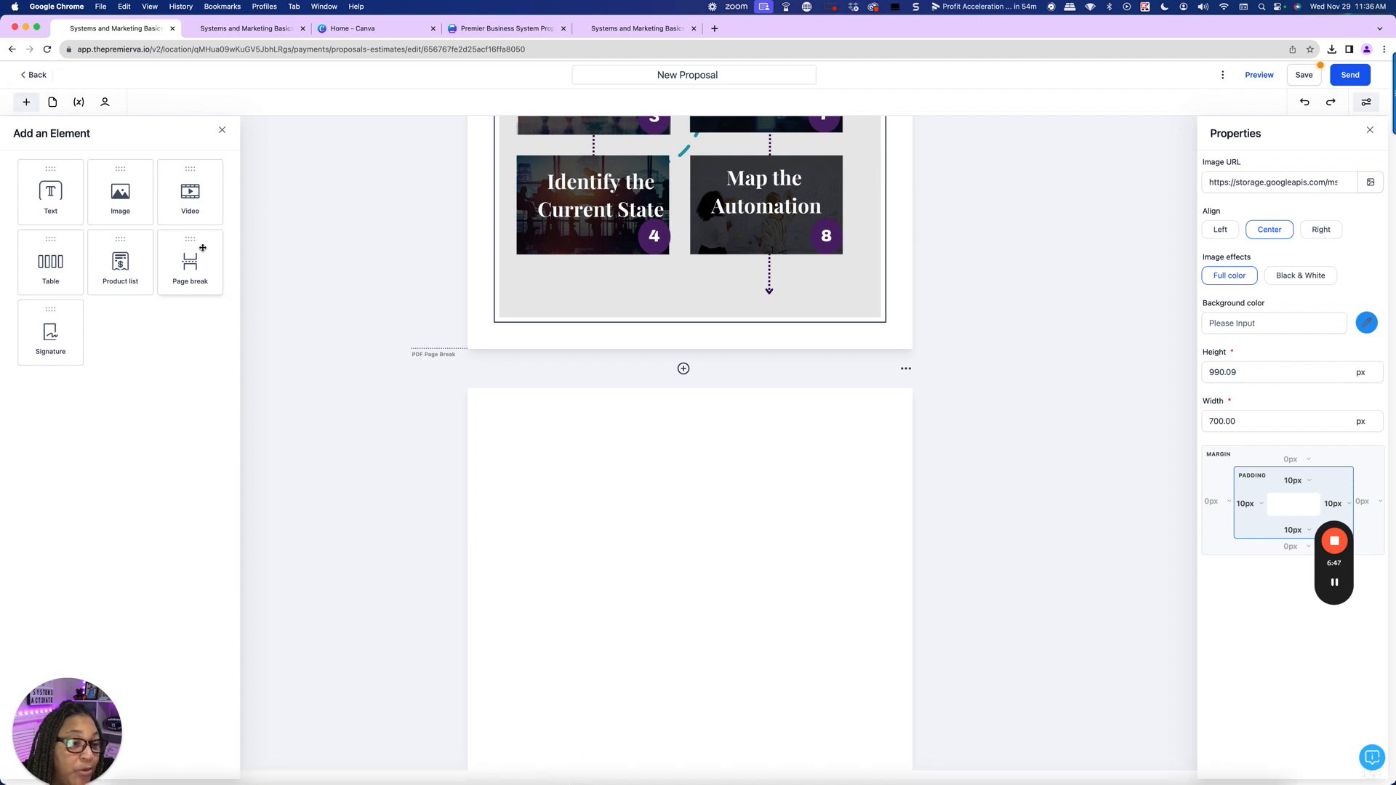
drag(60, 205, 736, 491)
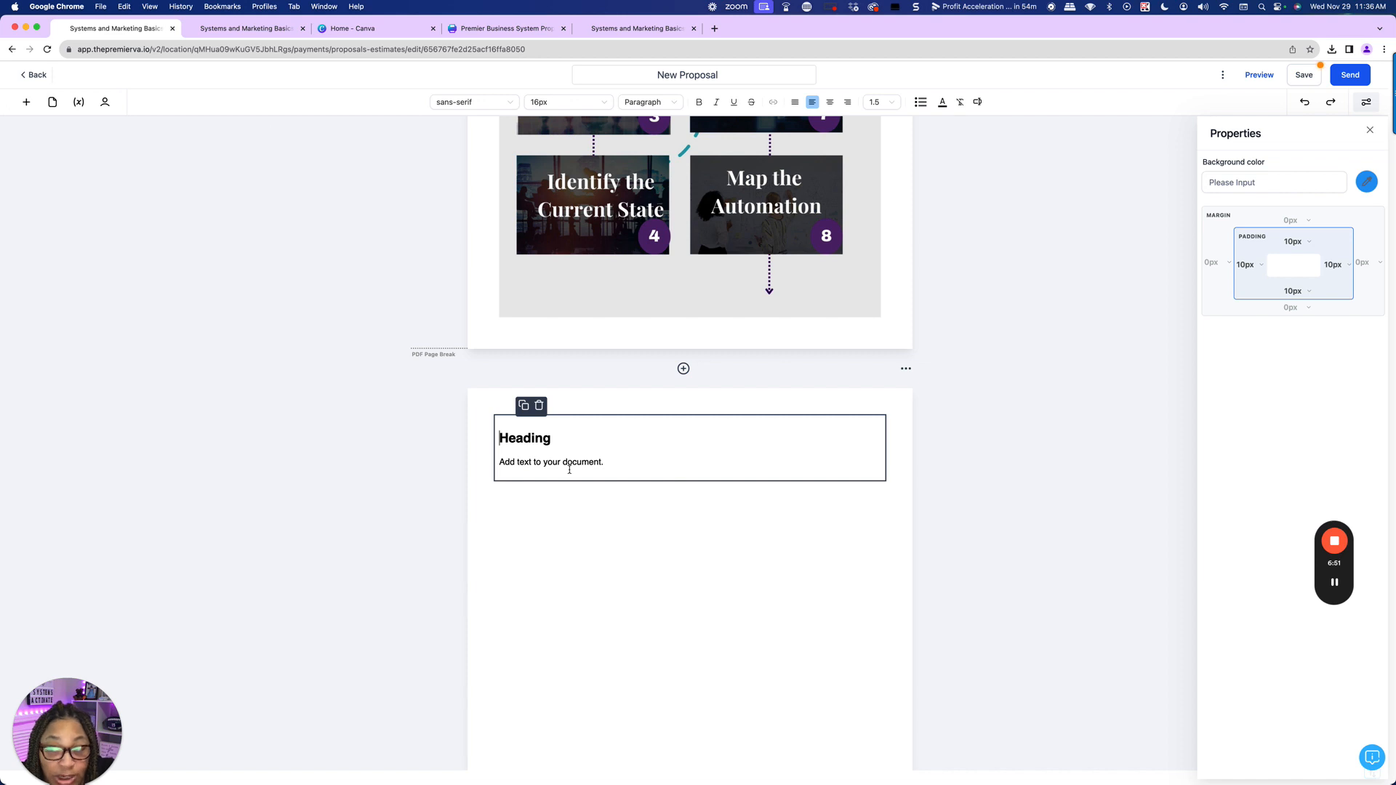
- Replace the text element's placeholder heading and body with the copied Statement of Work Agreement, and look over the pasted text
click(499, 440)
drag(499, 440, 666, 468)
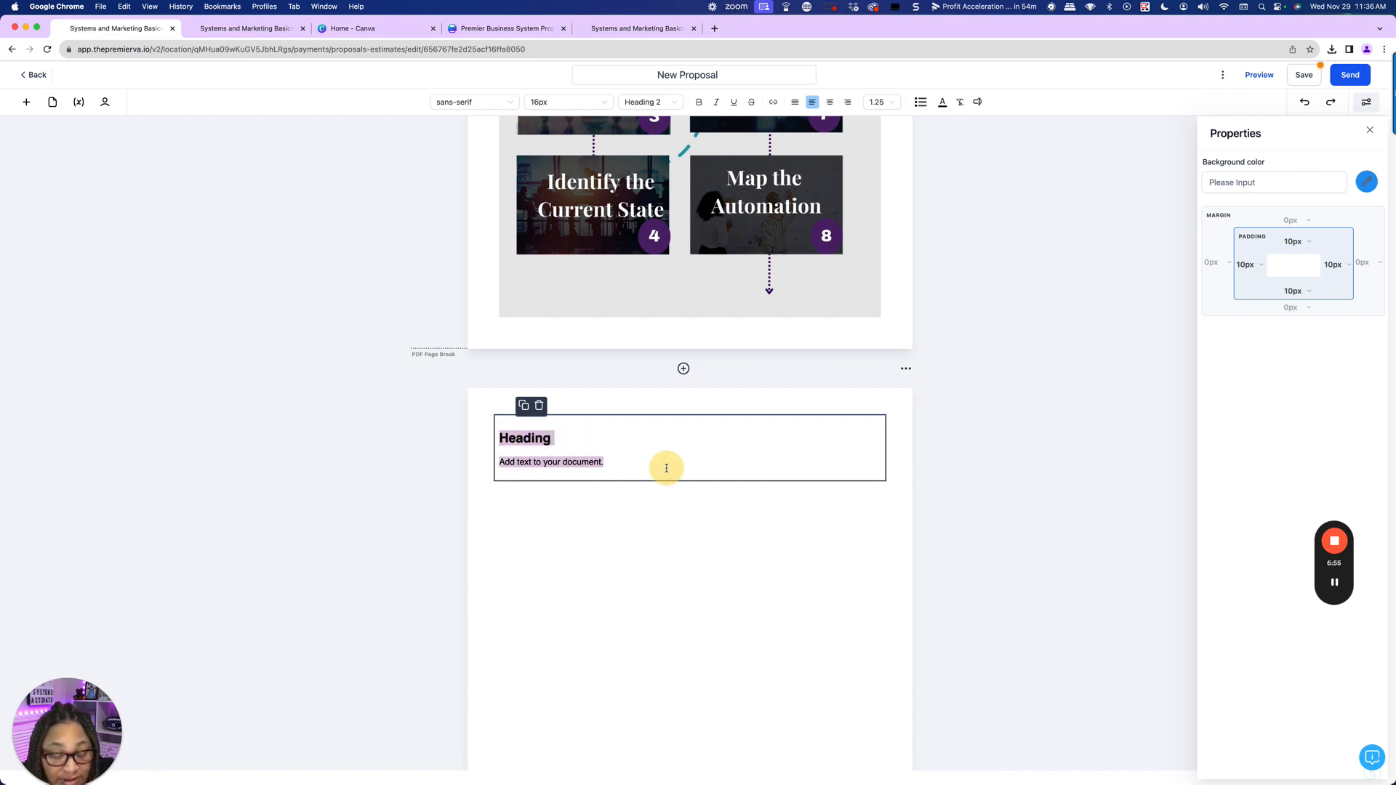
key(super+v)
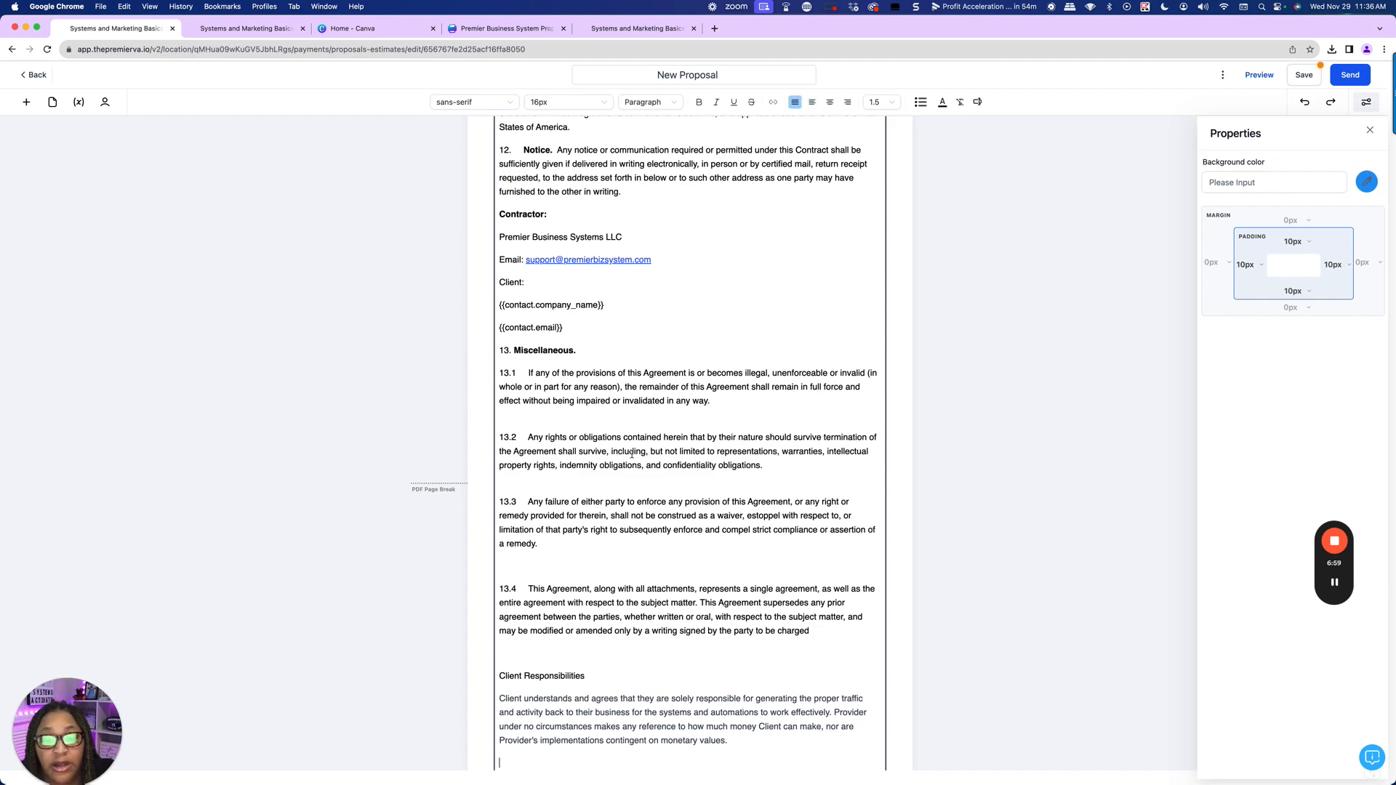
scroll(632, 454, up, 20)
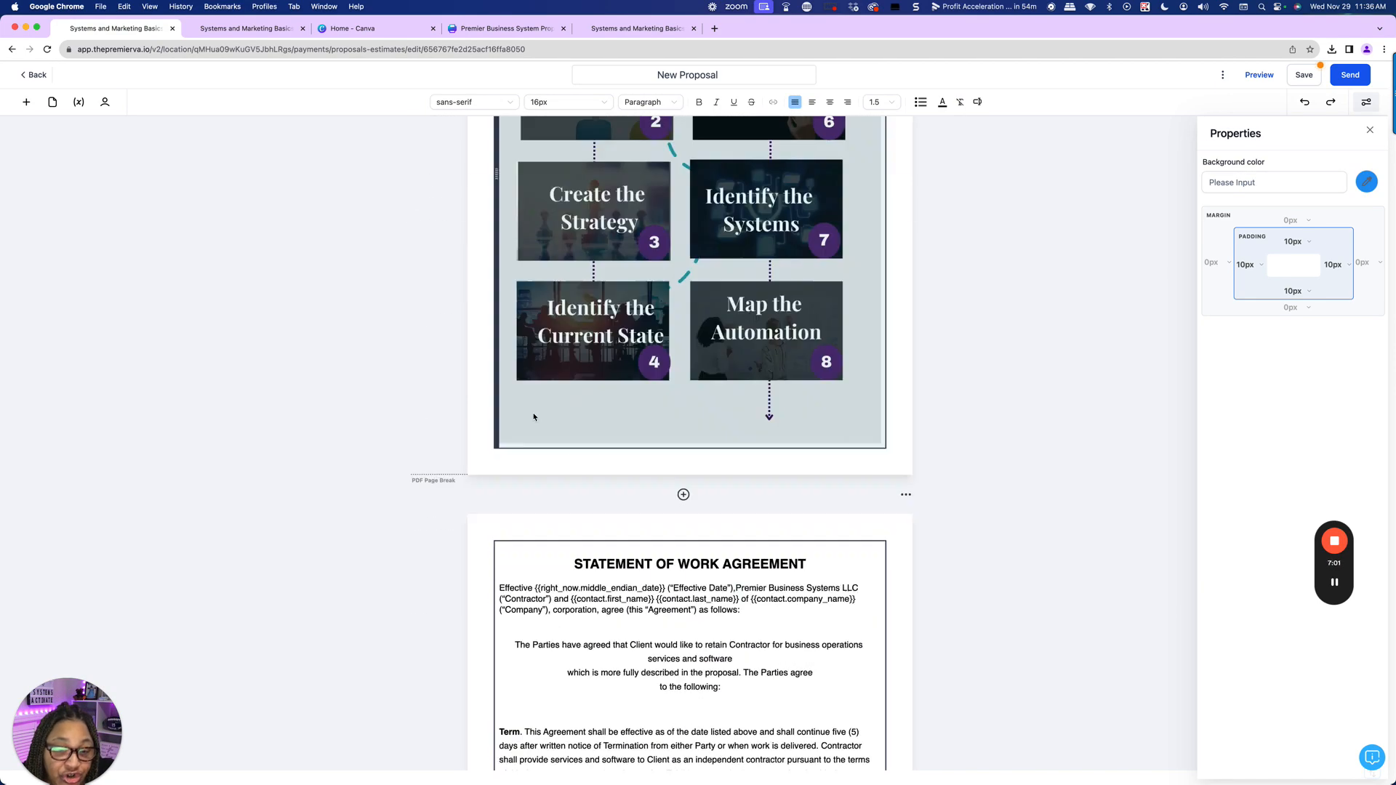
scroll(534, 418, up, 3)
scroll(585, 386, down, 8)
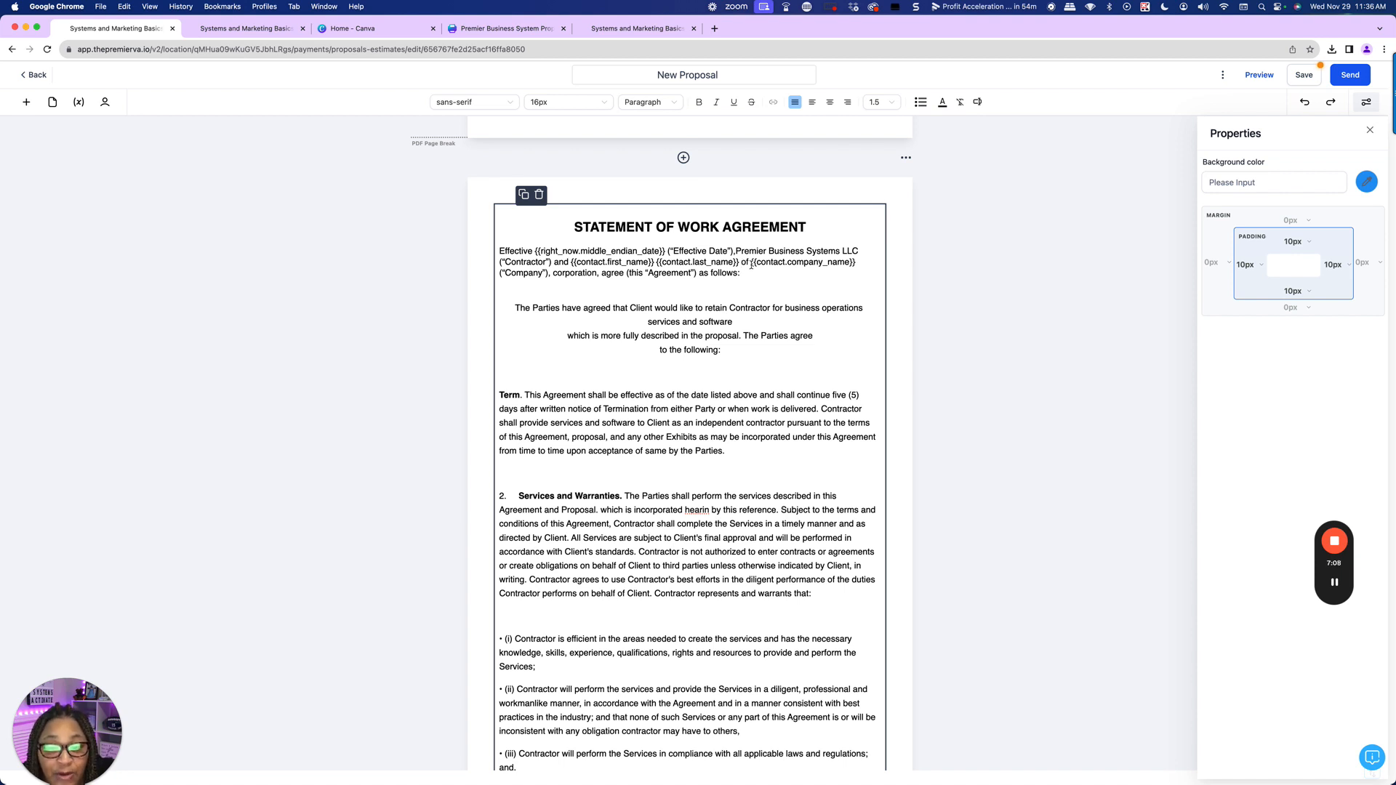
- Replace the {{contact.company_name}} placeholder in the agreement's opening paragraph with the Business Name custom value
drag(751, 261, 857, 262)
key(BackSpace)
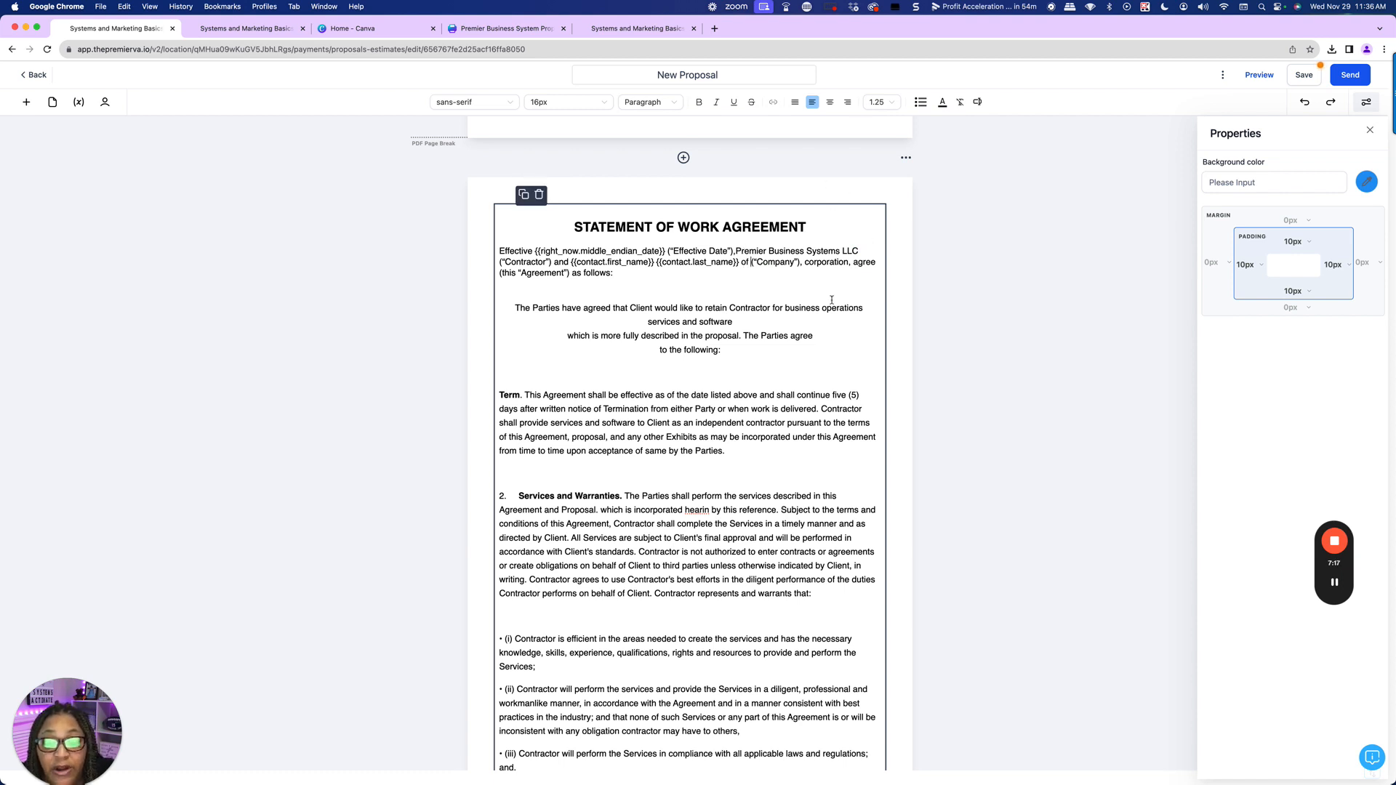
click(978, 102)
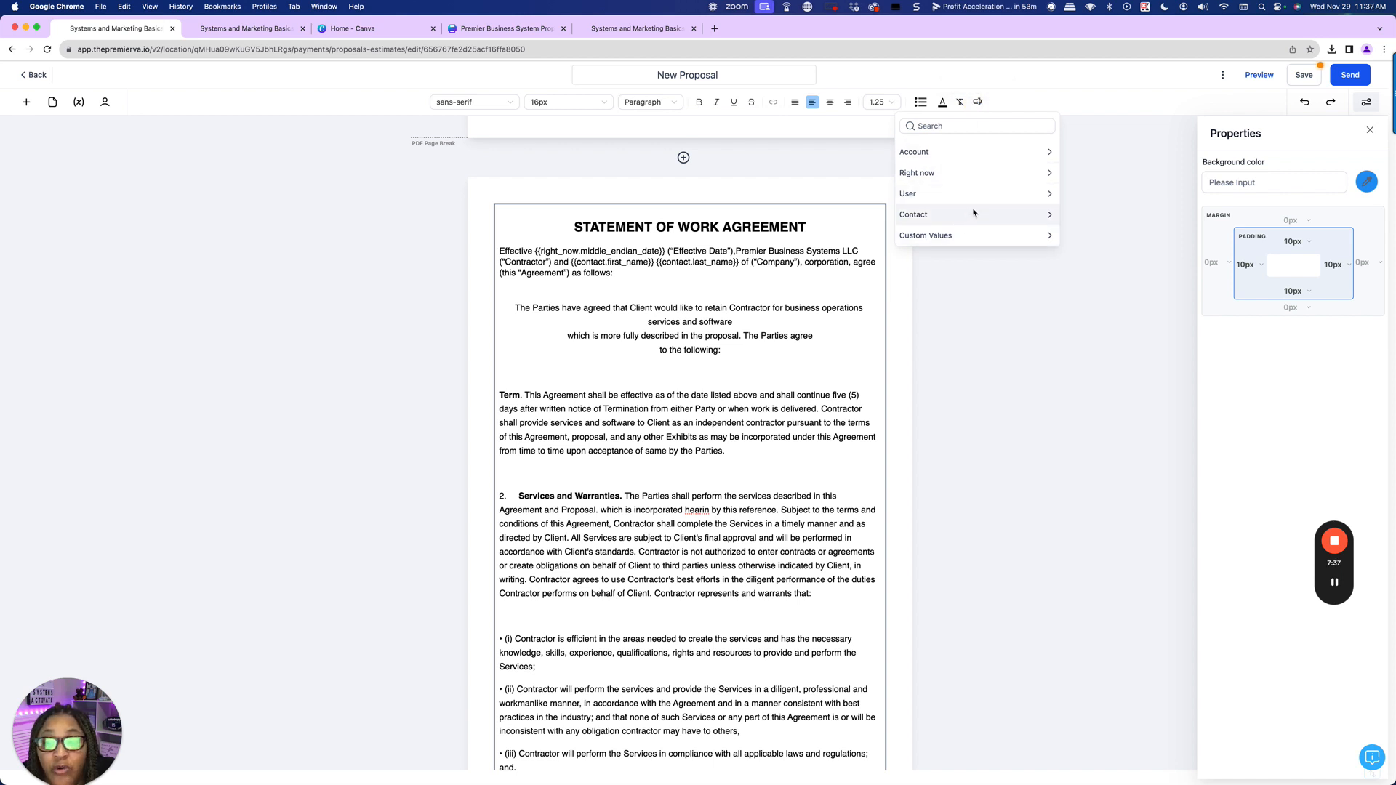
click(936, 237)
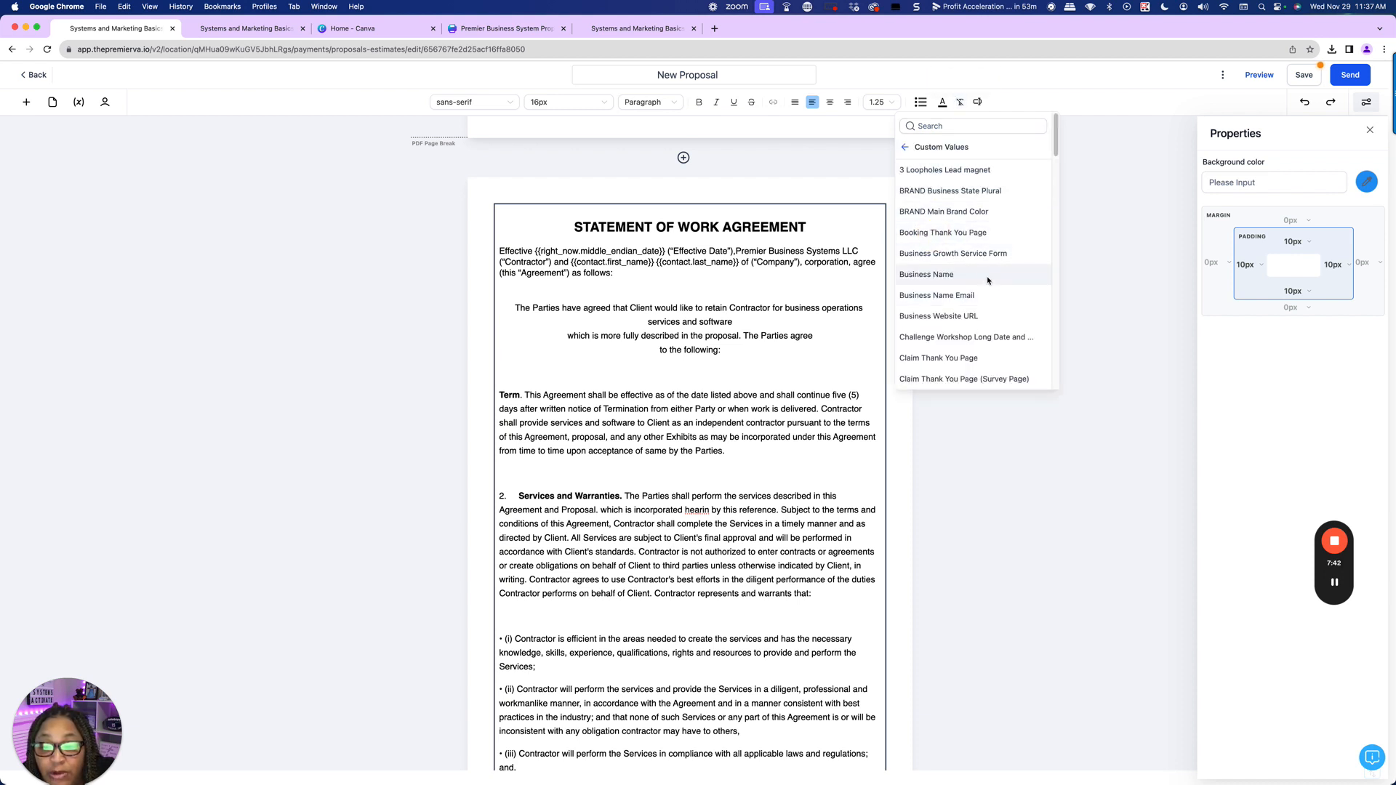
click(943, 276)
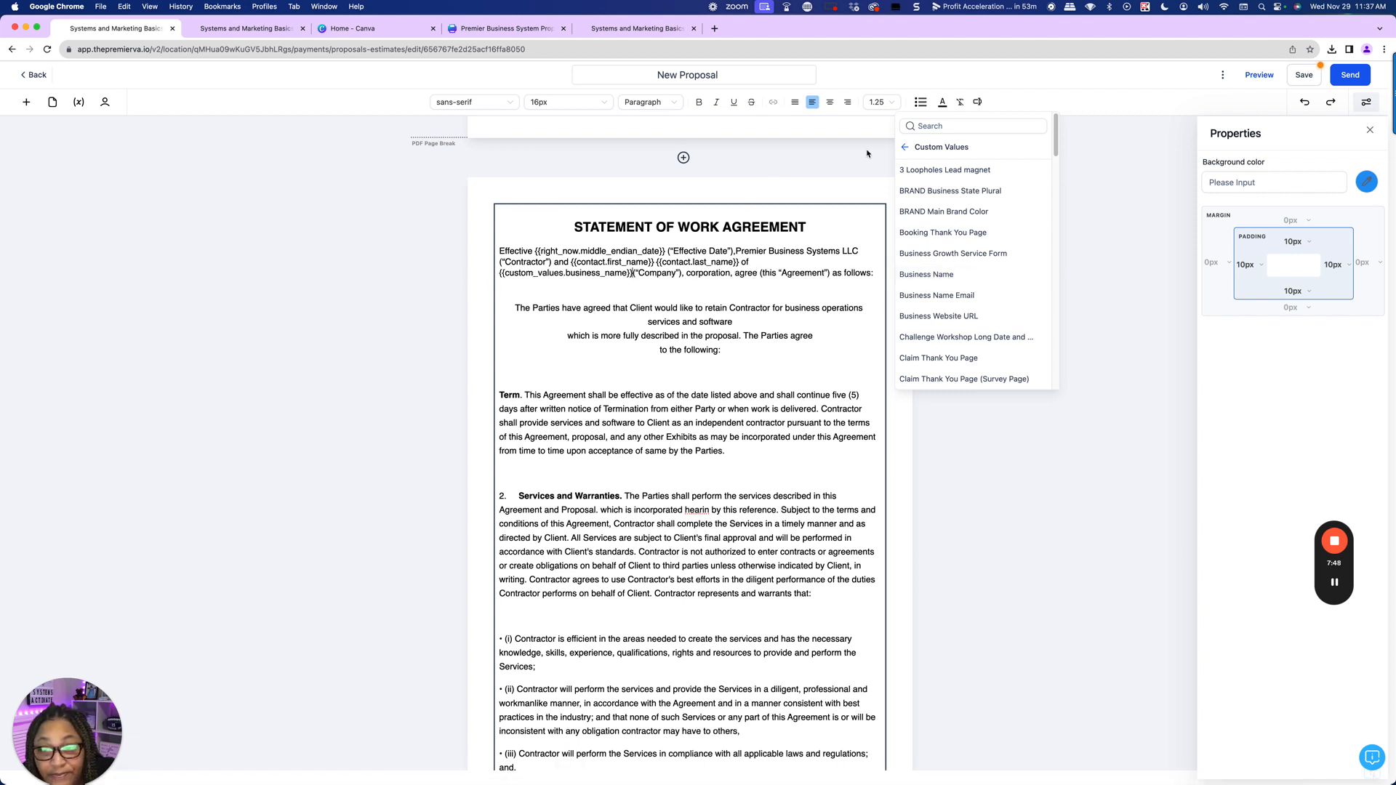
- Insert the contact's Company Name value directly after the business name placeholder in the opening paragraph
click(905, 149)
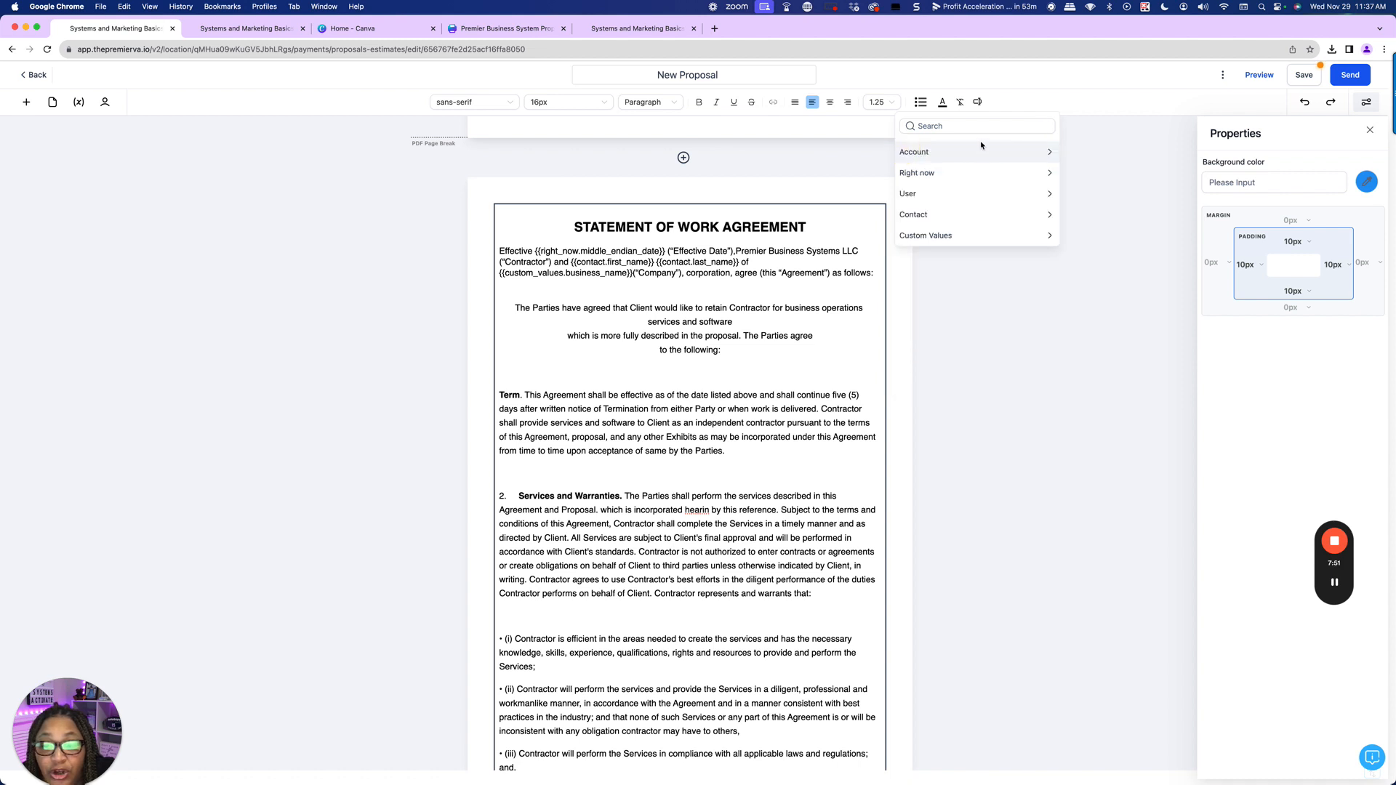
click(930, 217)
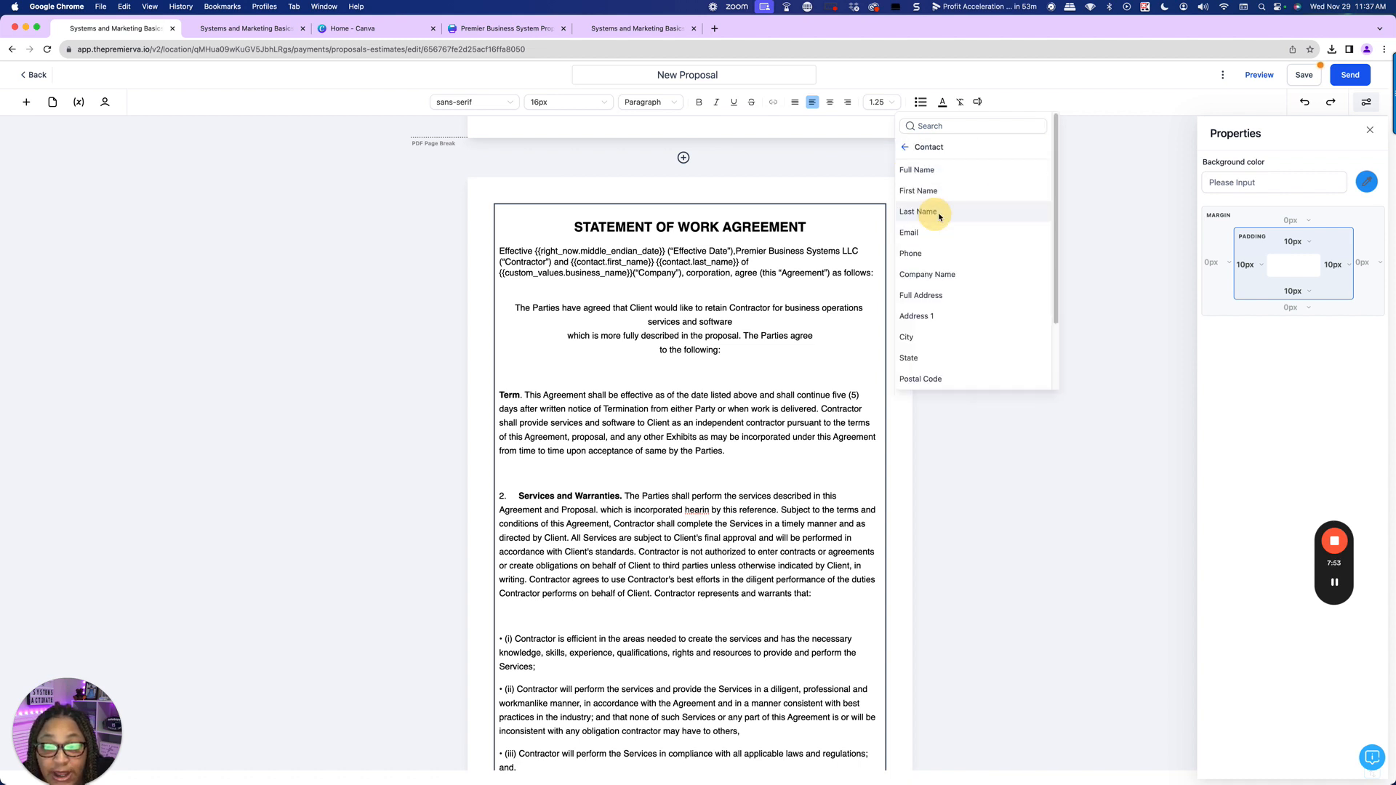
click(945, 275)
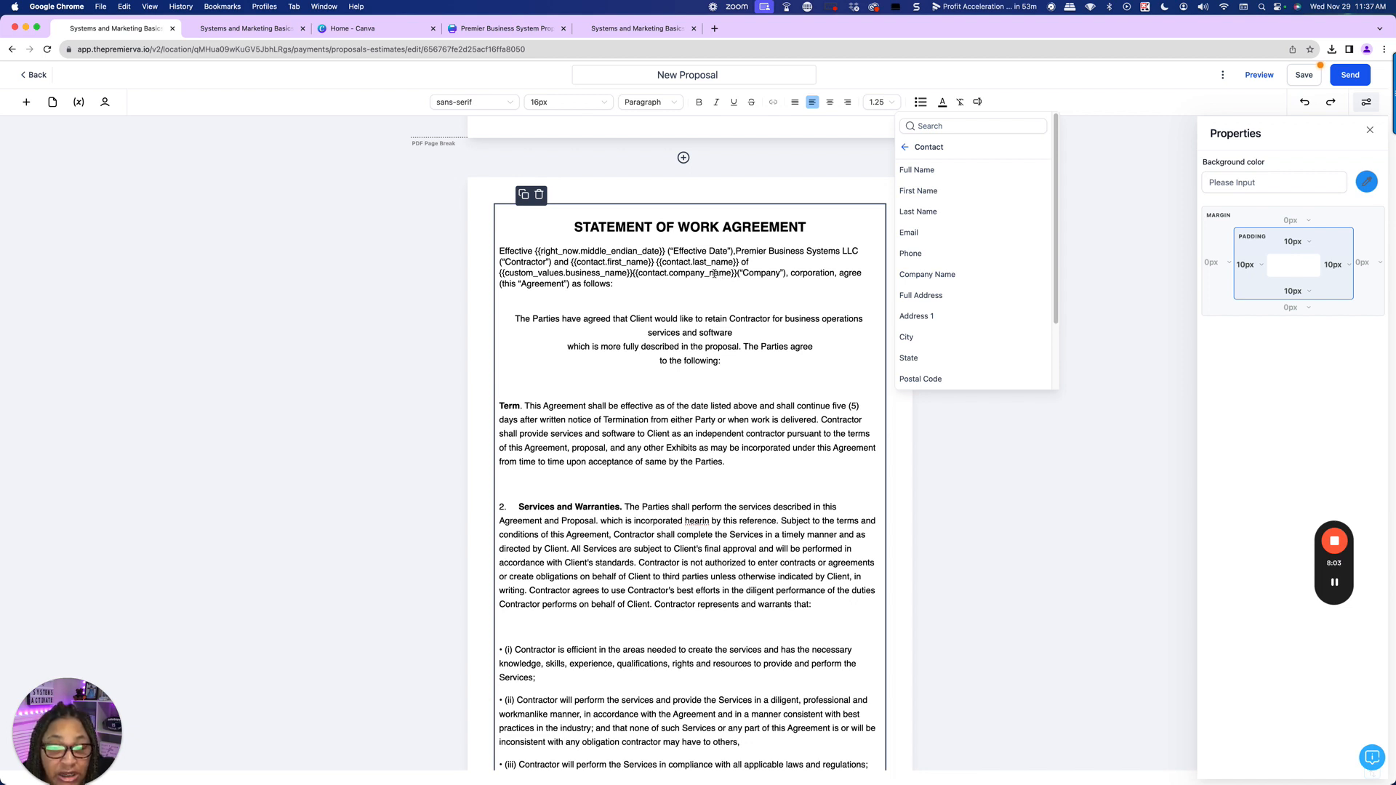
- Browse the list of custom values available for insertion into the agreement, and close it without choosing one
click(906, 148)
click(934, 235)
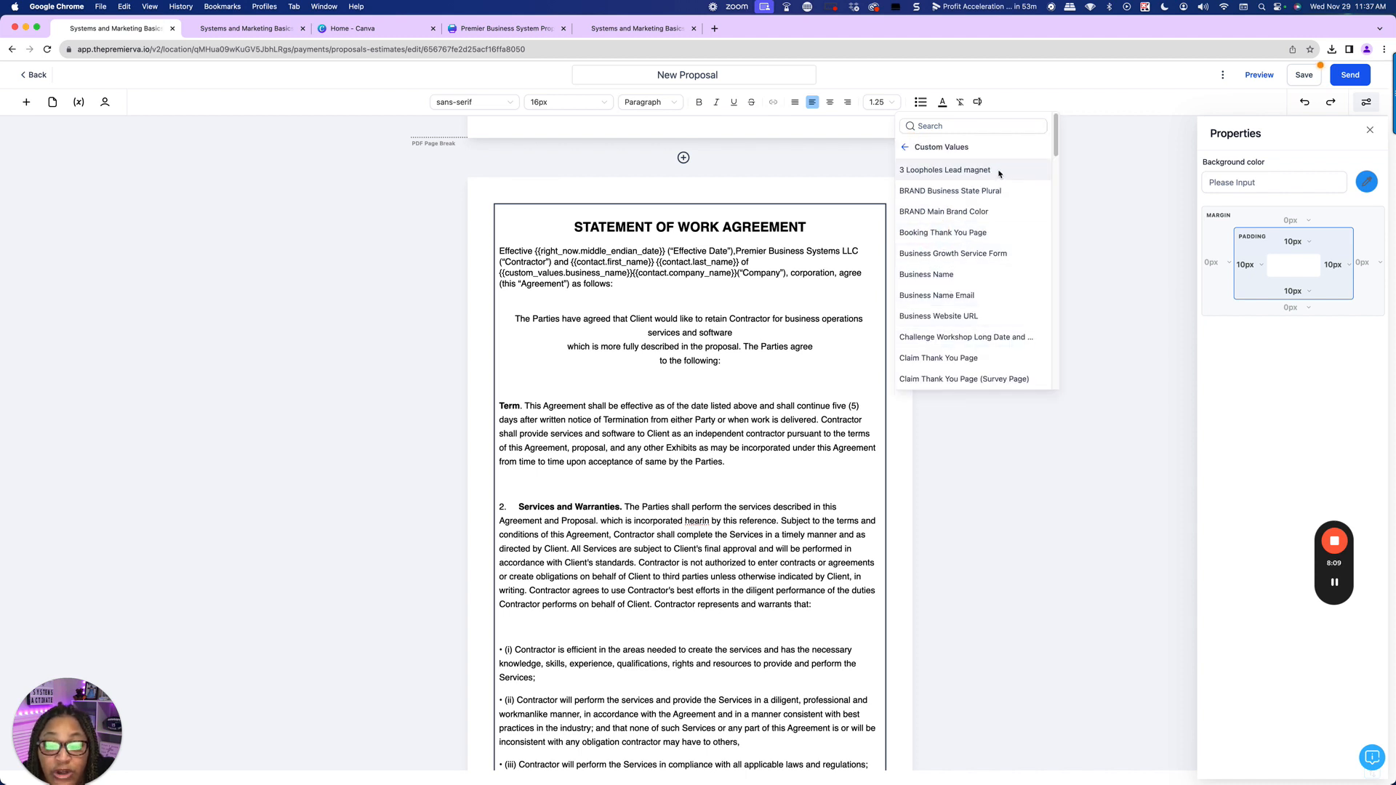
scroll(964, 340, down, 8)
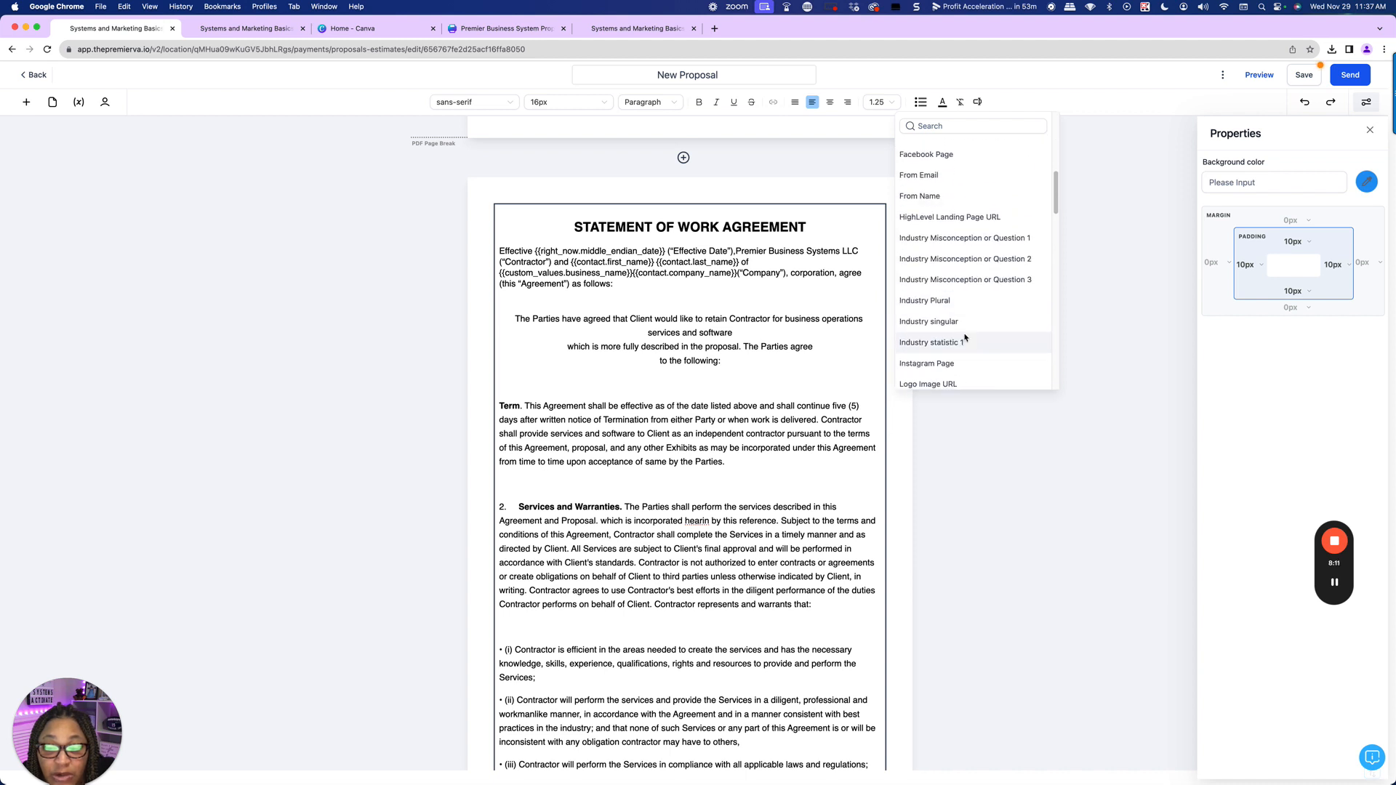
scroll(964, 340, down, 10)
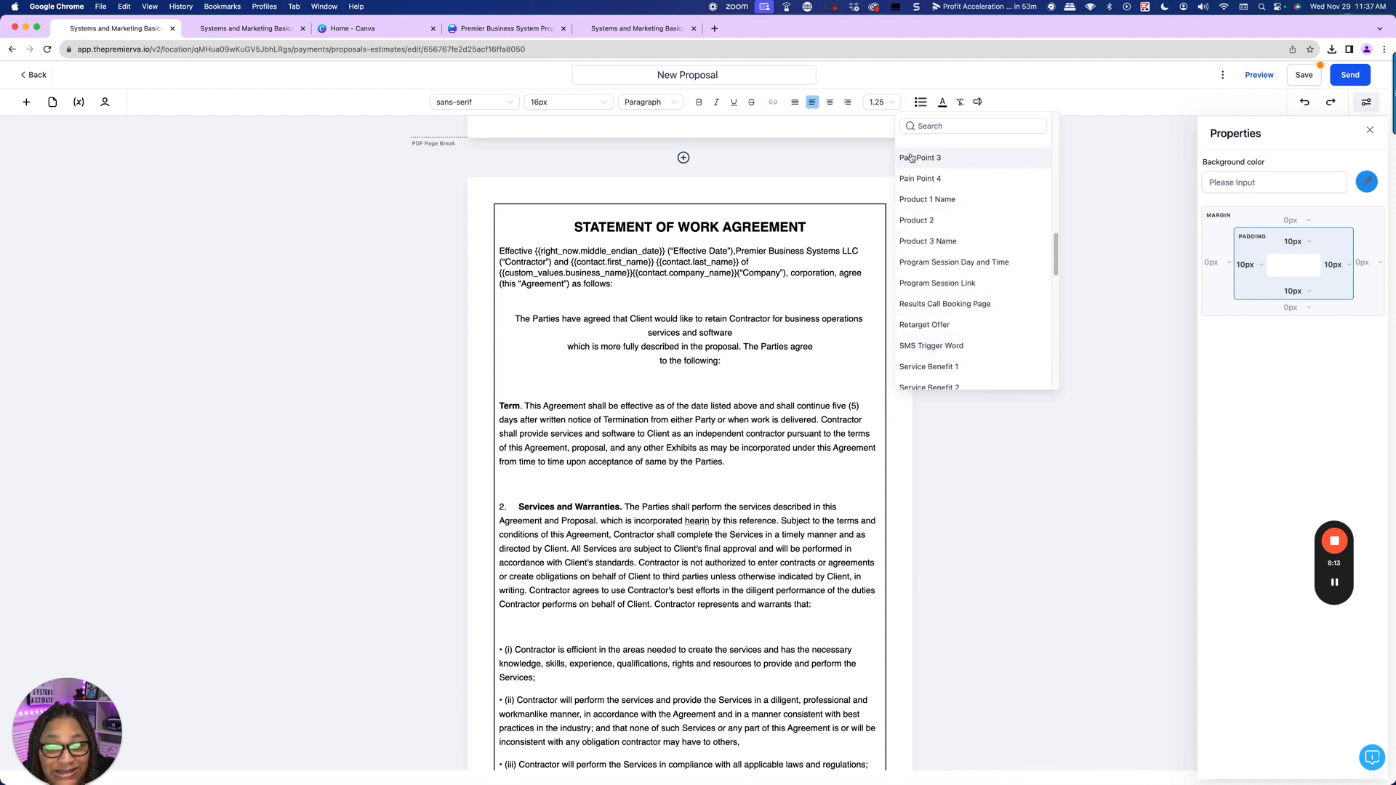
click(1130, 237)
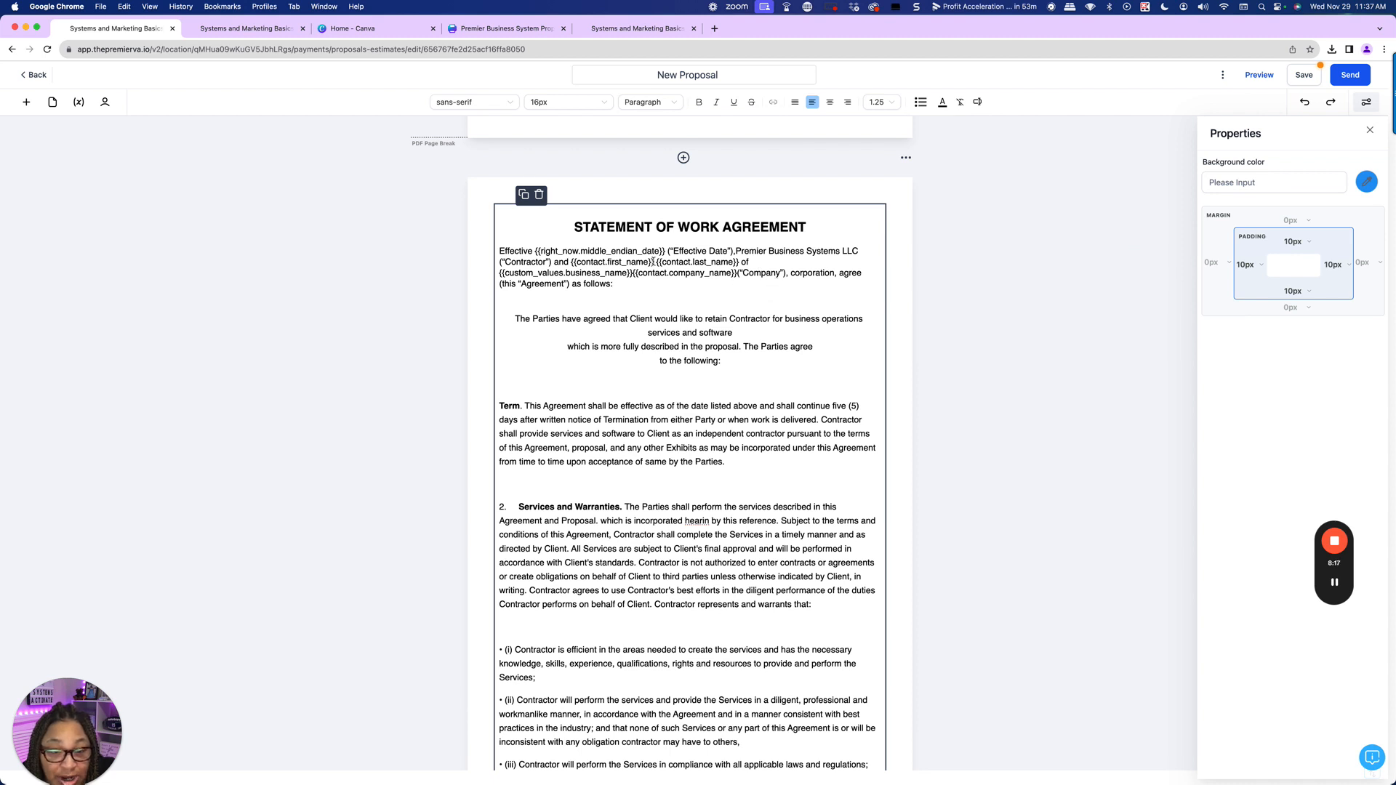
- Delete the {{custom_values.business_name}} placeholder from the agreement's opening paragraph
drag(632, 273, 496, 275)
key(BackSpace)
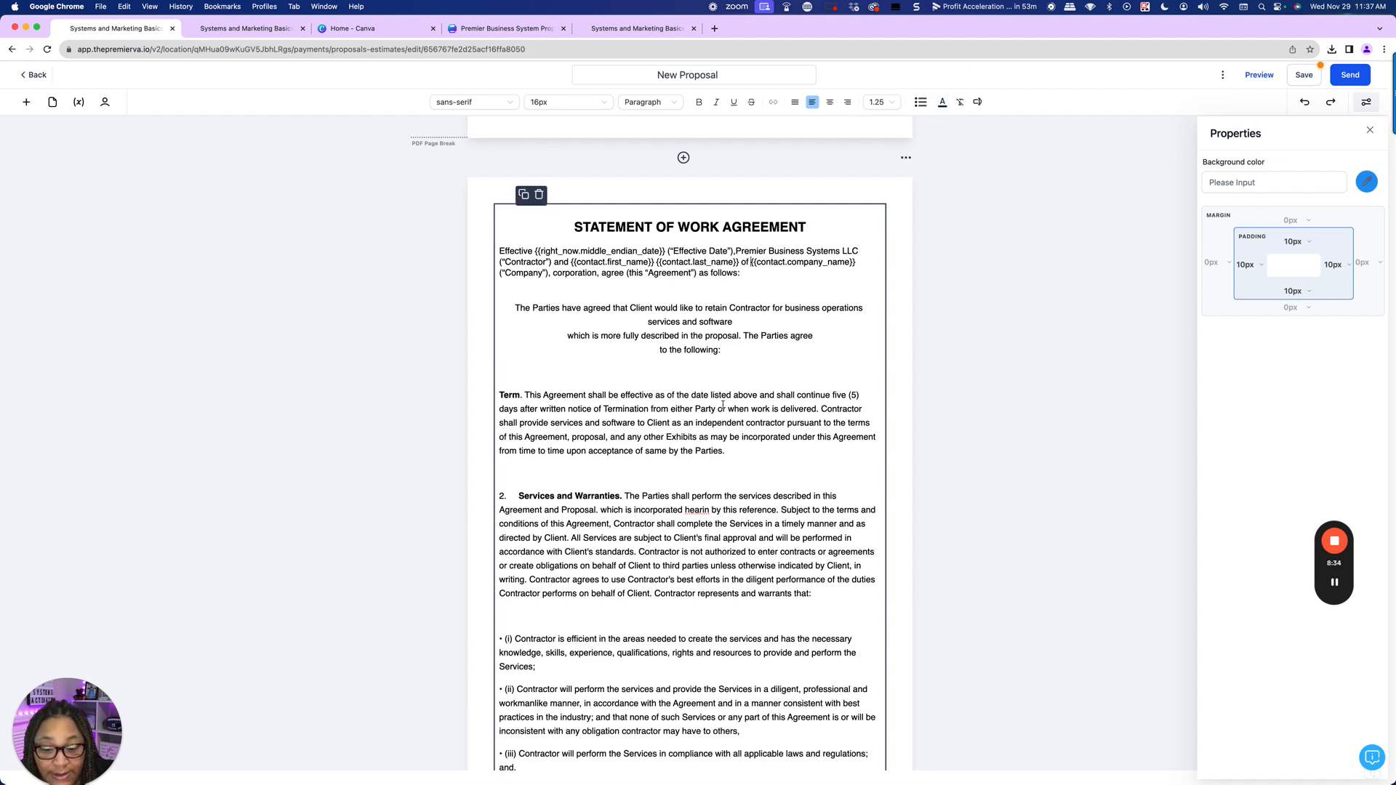
- Add a blank page after the end of the Statement of Work Agreement
scroll(752, 463, down, 20)
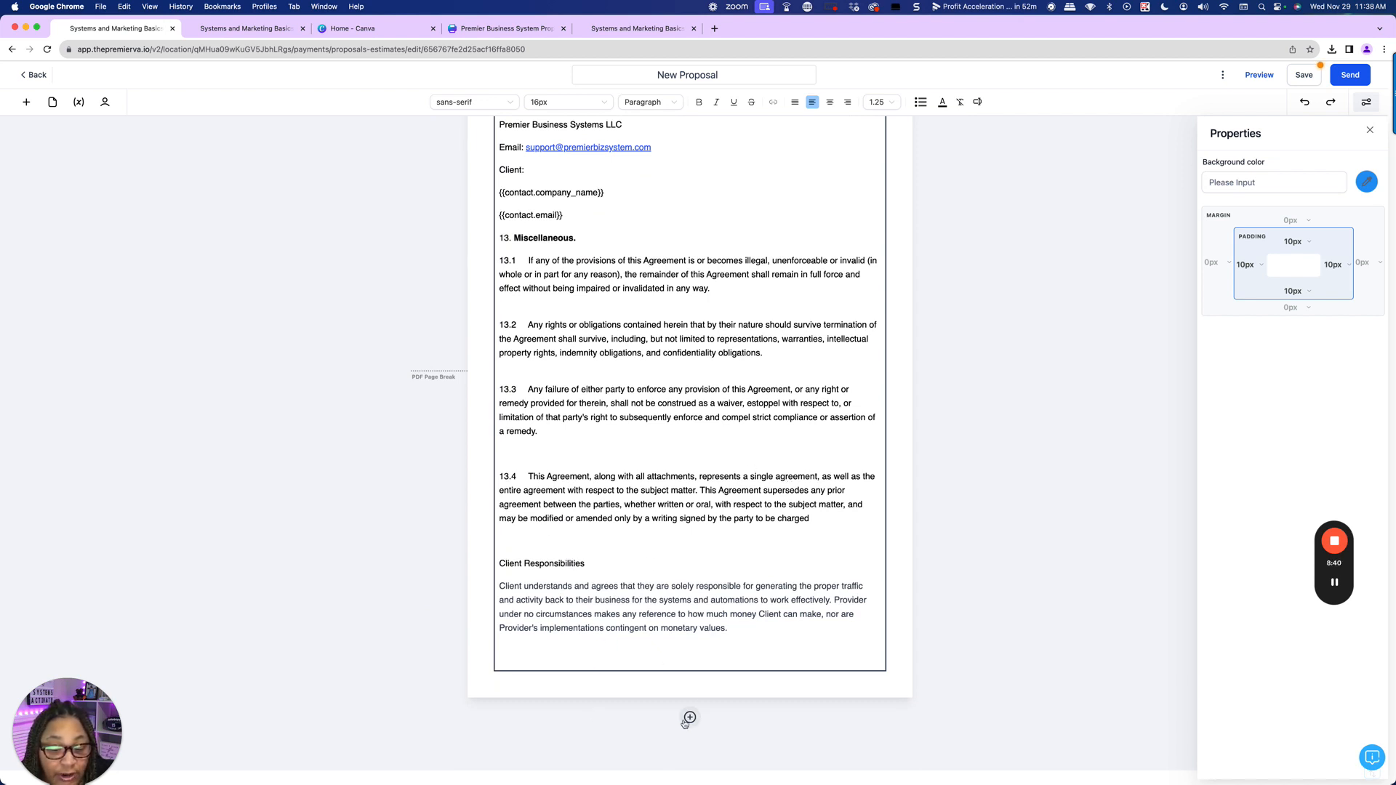
click(684, 719)
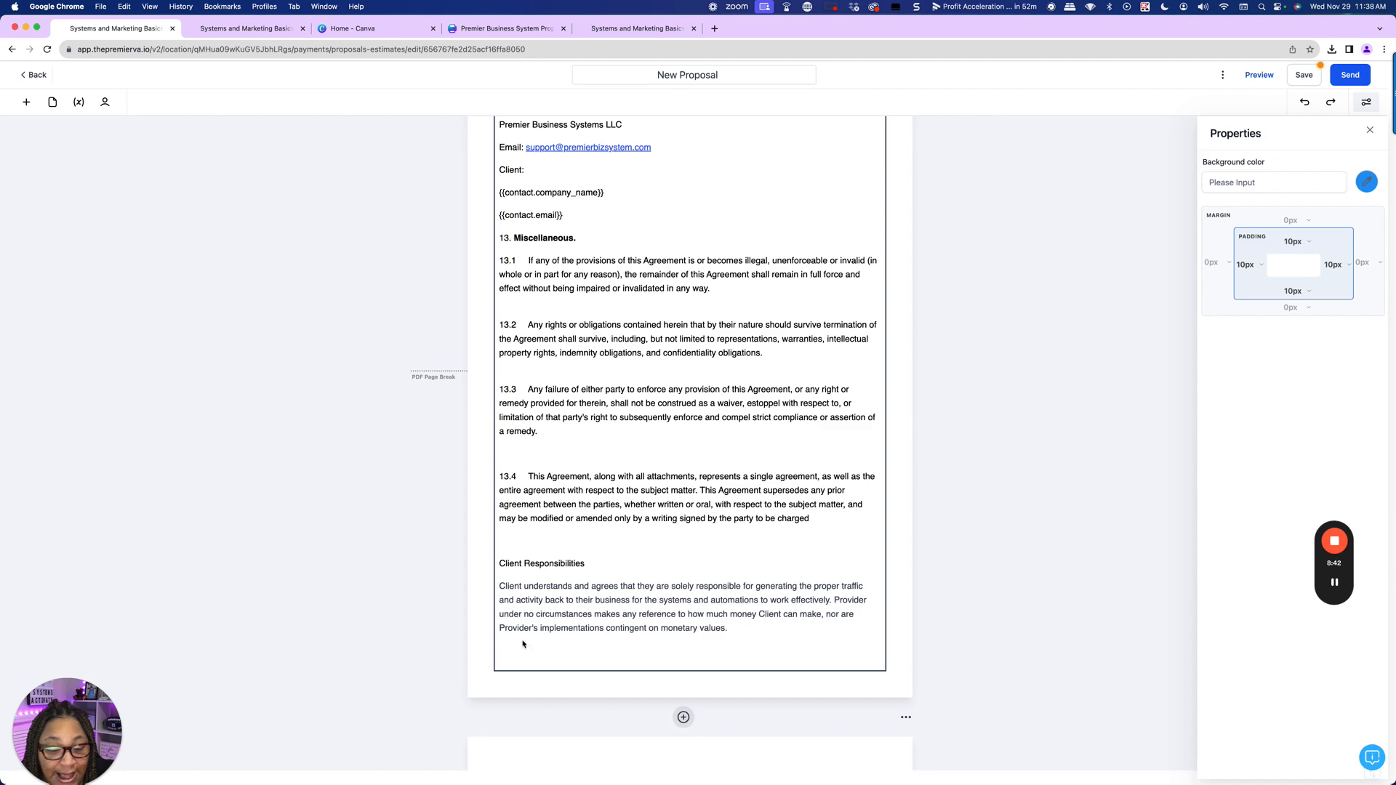
- Copy the "IN WITNESS WHEREOF" and agreement-to-terms text above the template's signature field, and return to the New Proposal's blank last page
click(274, 33)
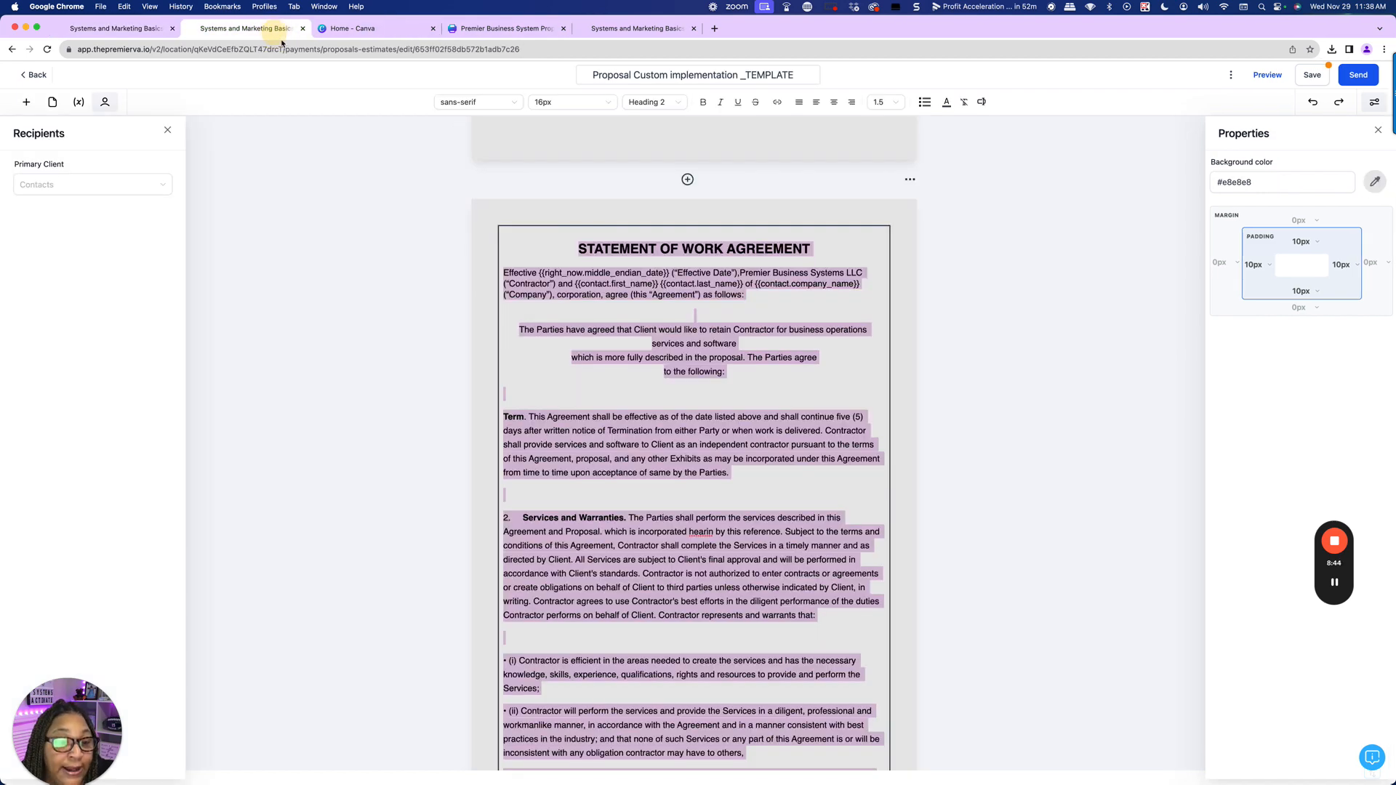
scroll(702, 395, down, 20)
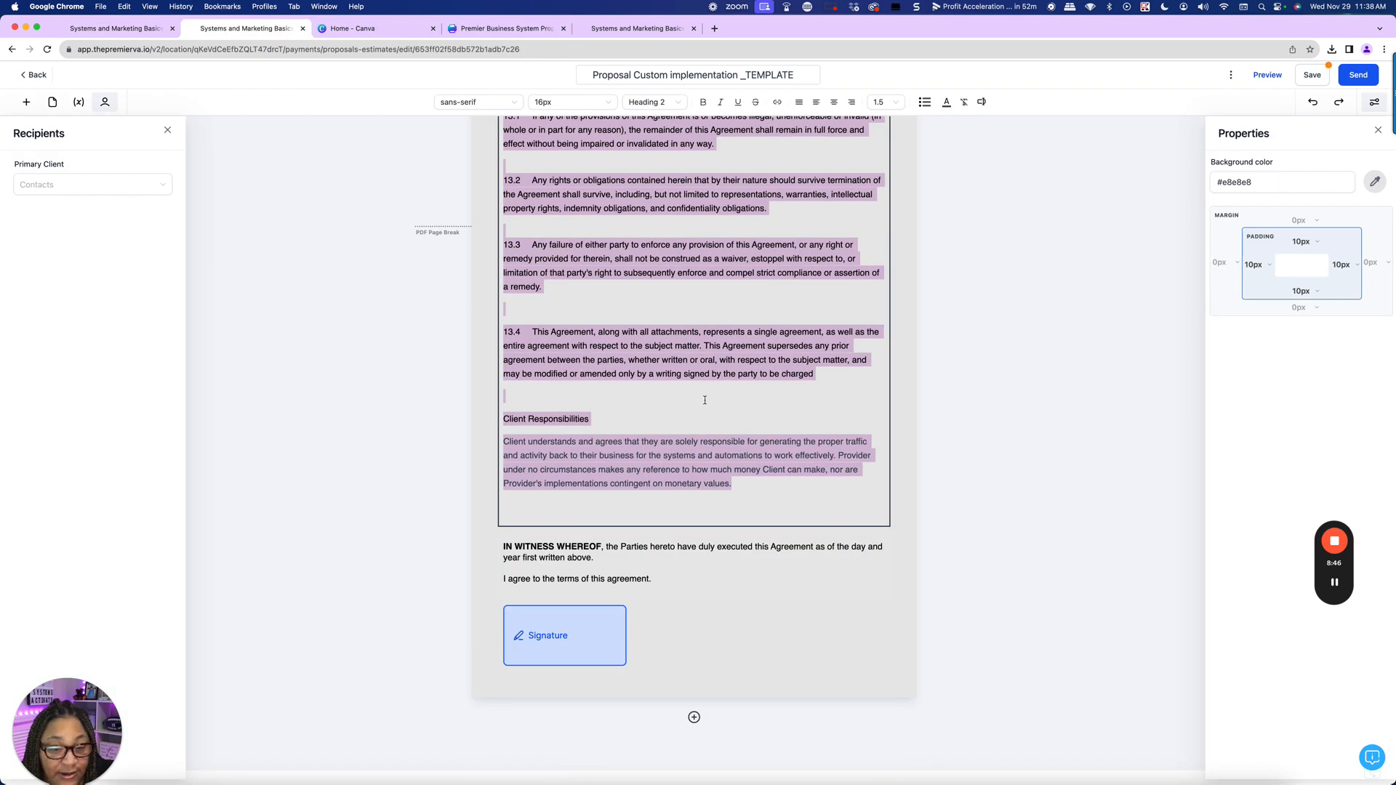
click(701, 564)
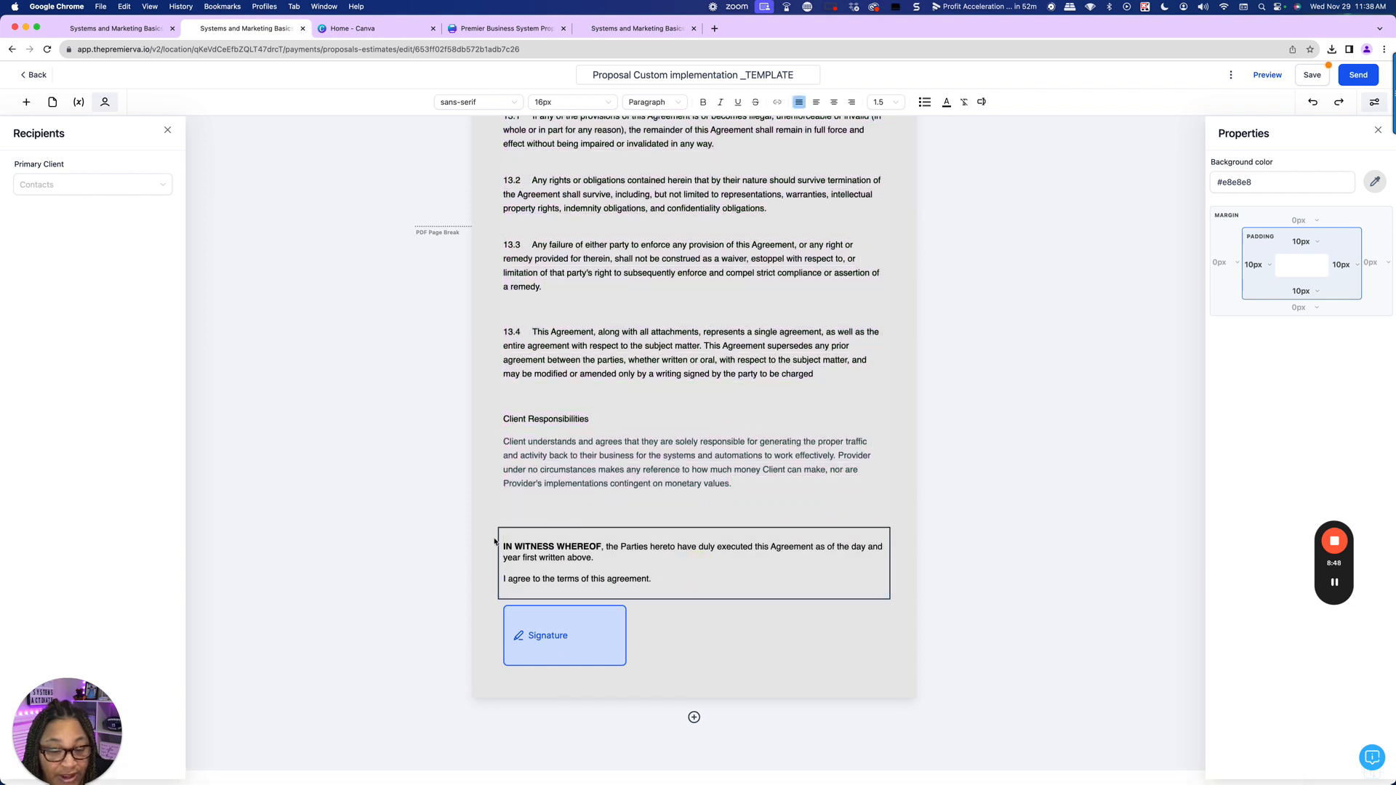
drag(503, 545, 600, 562)
key(super+c)
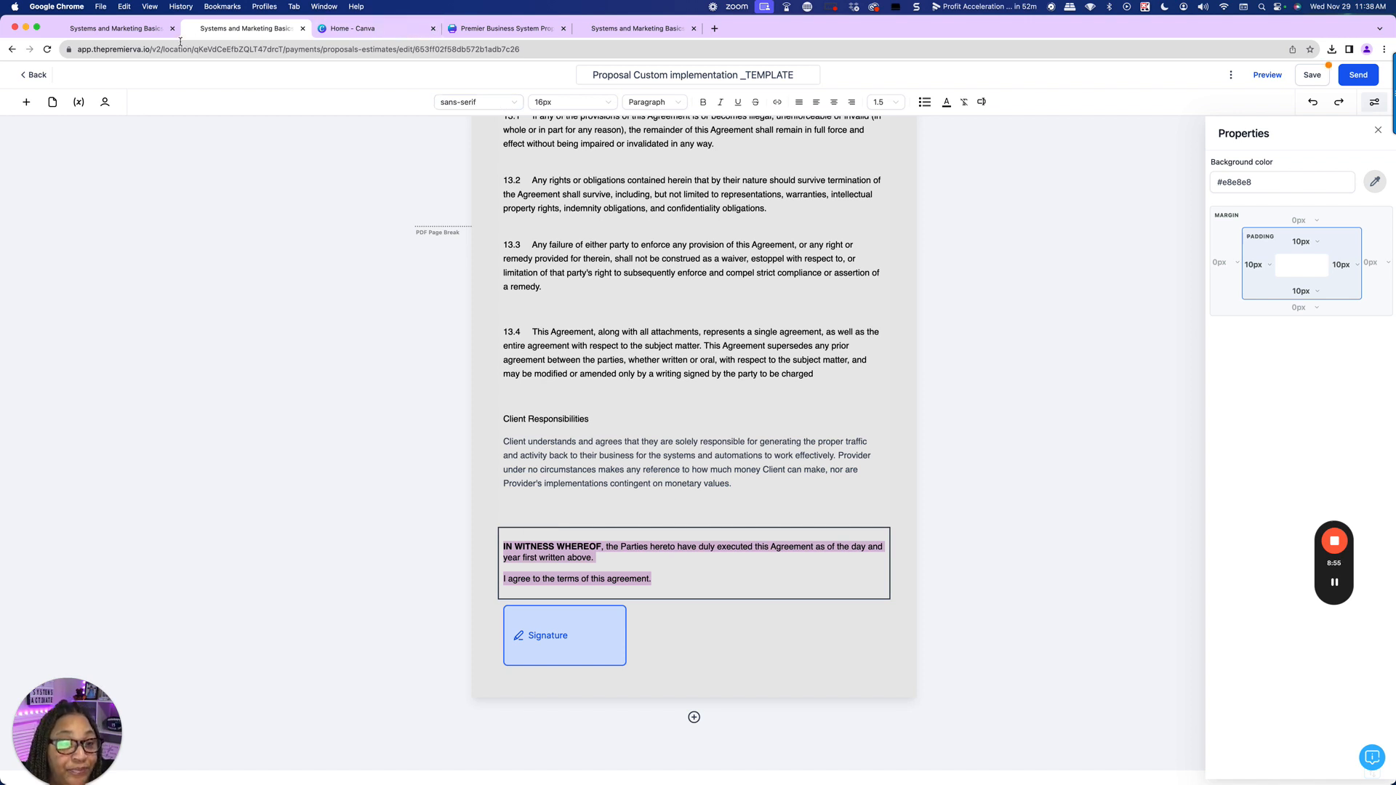
click(142, 33)
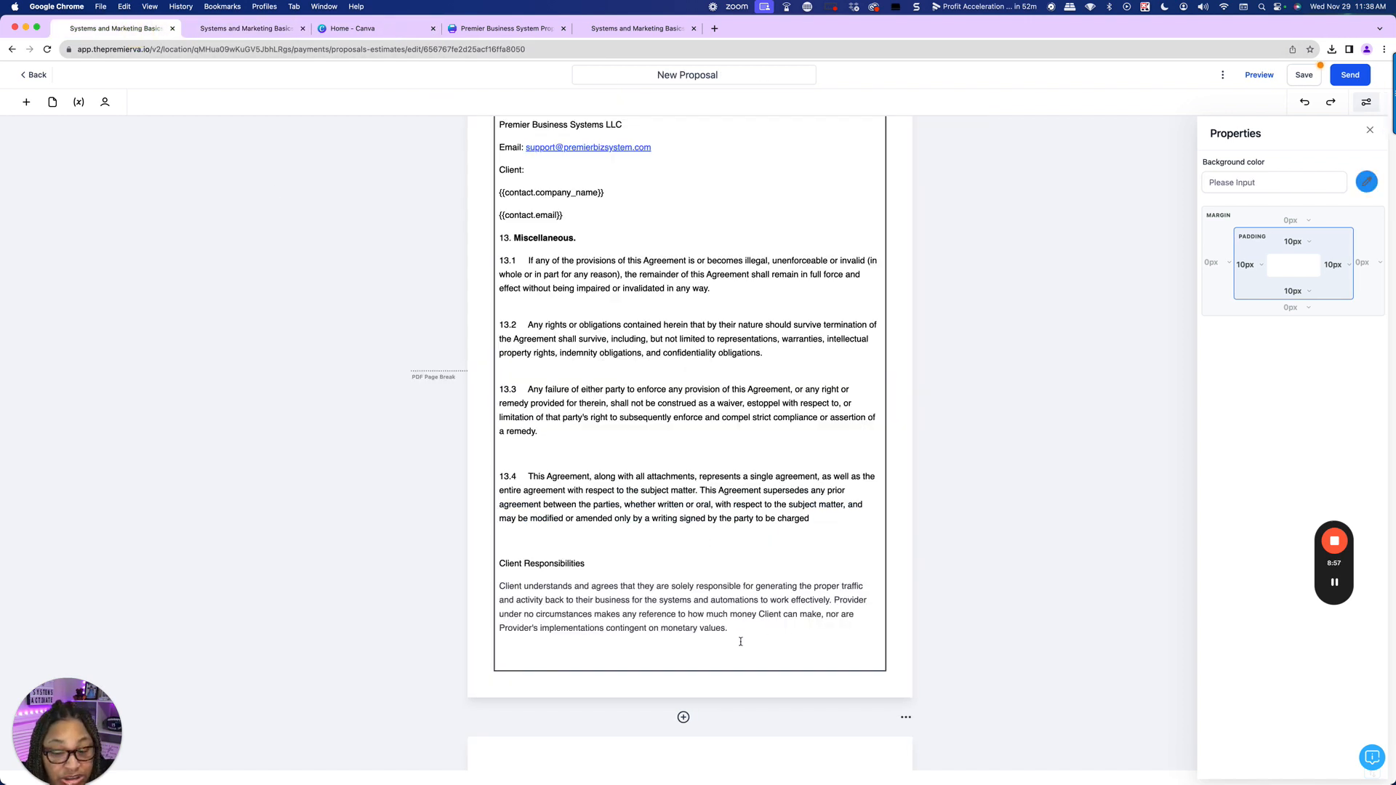
scroll(693, 727, down, 5)
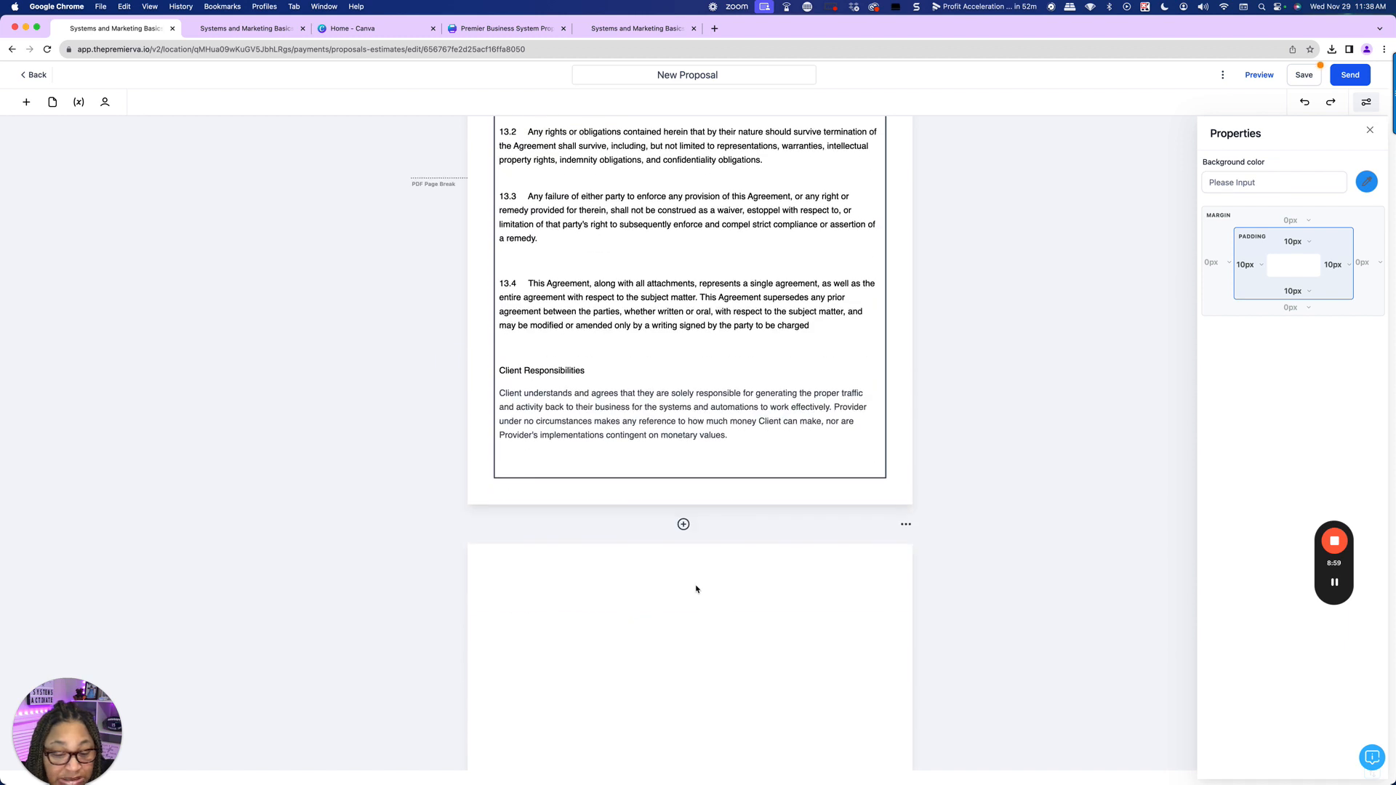
- Add a text element to the blank last page and replace its sample content with the copied "IN WITNESS WHEREOF" and agreement-to-terms text
click(26, 102)
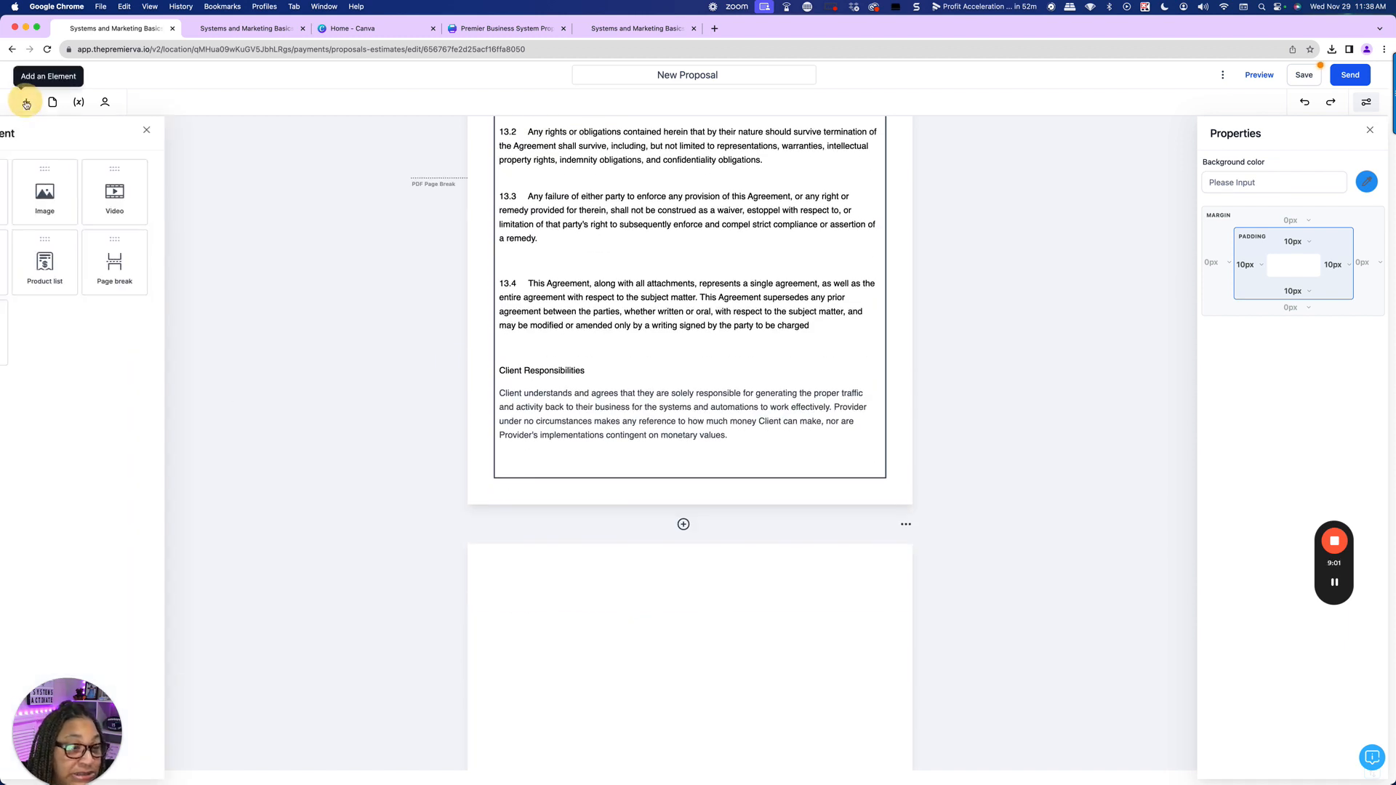
drag(55, 208, 578, 578)
drag(641, 625, 443, 586)
key(super+v)
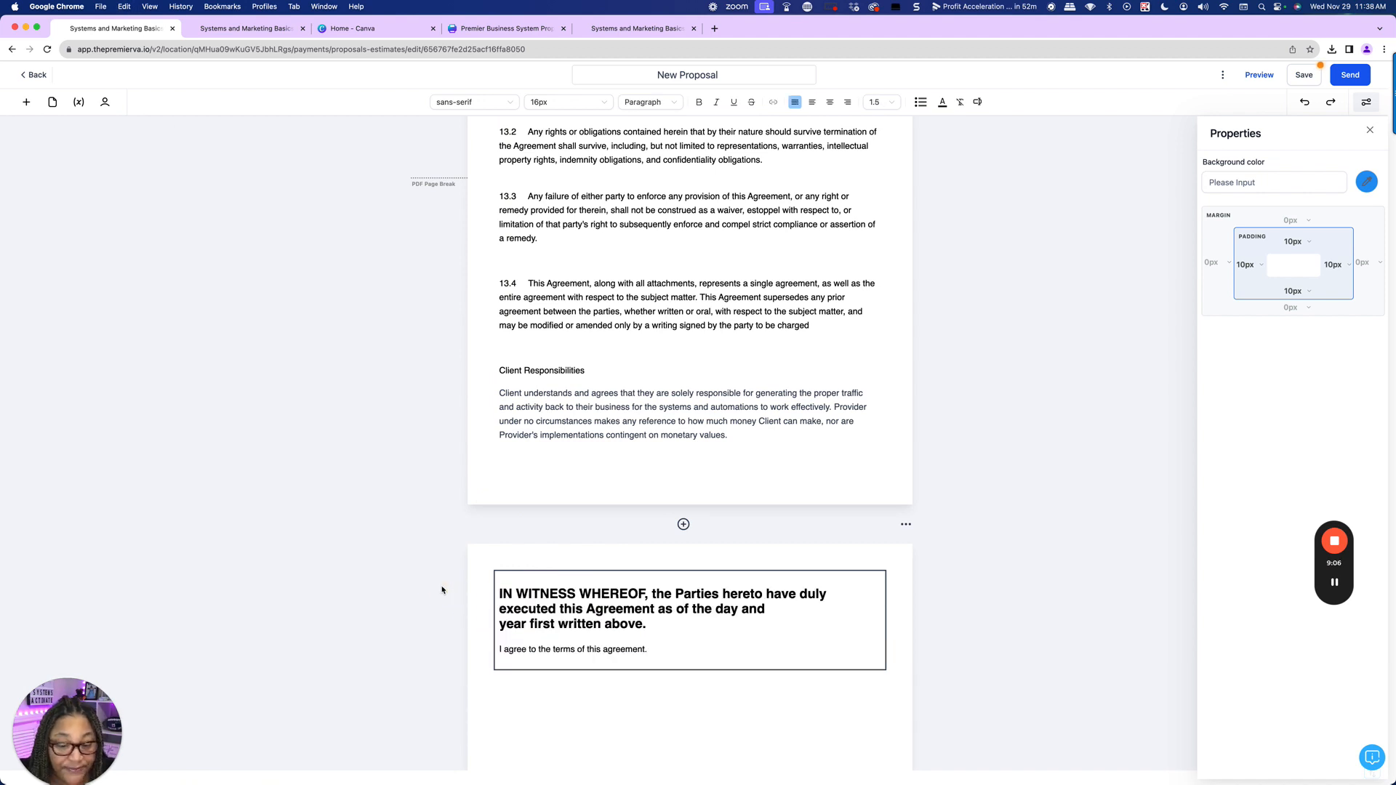
- Change the "IN WITNESS WHEREOF" sentence on the last page to the Paragraph style
click(649, 649)
drag(657, 627, 499, 583)
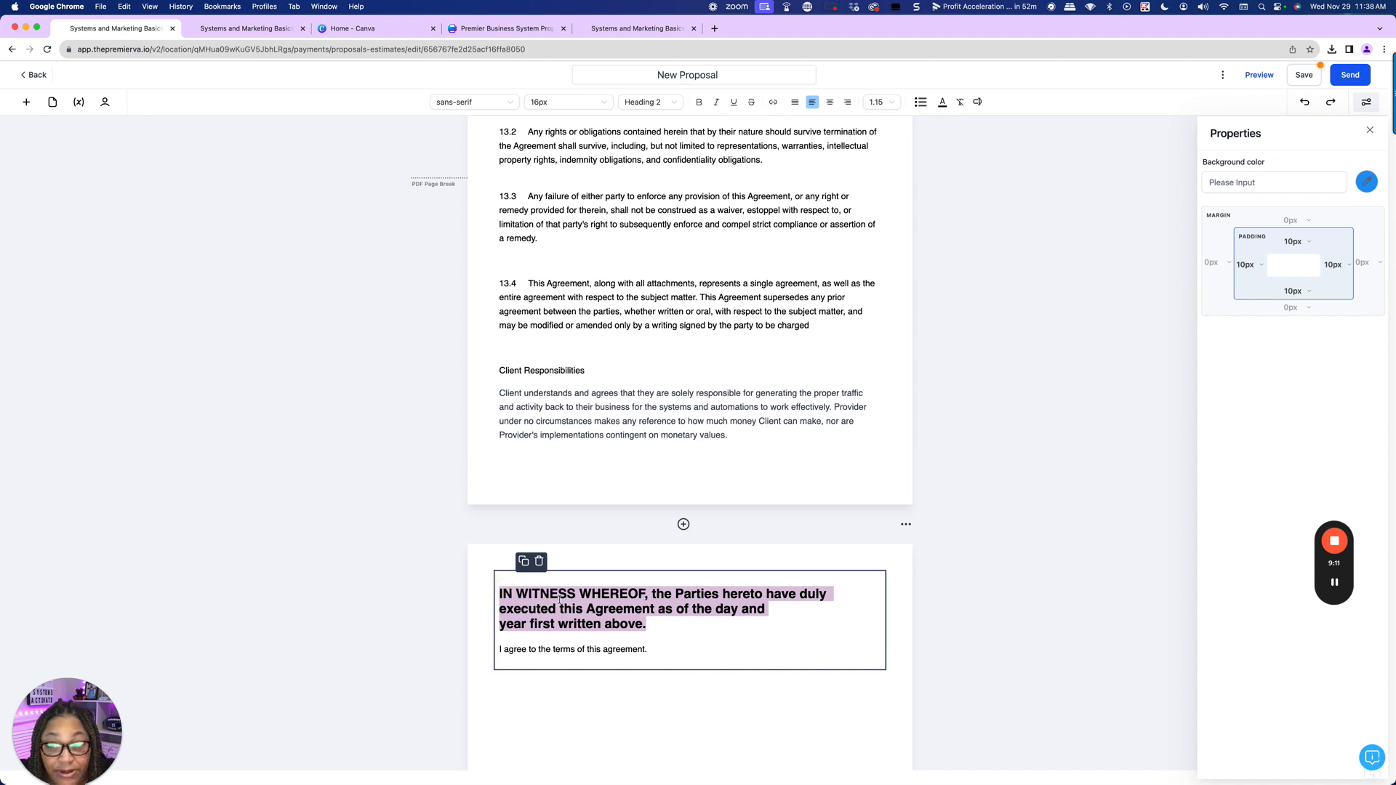
click(643, 102)
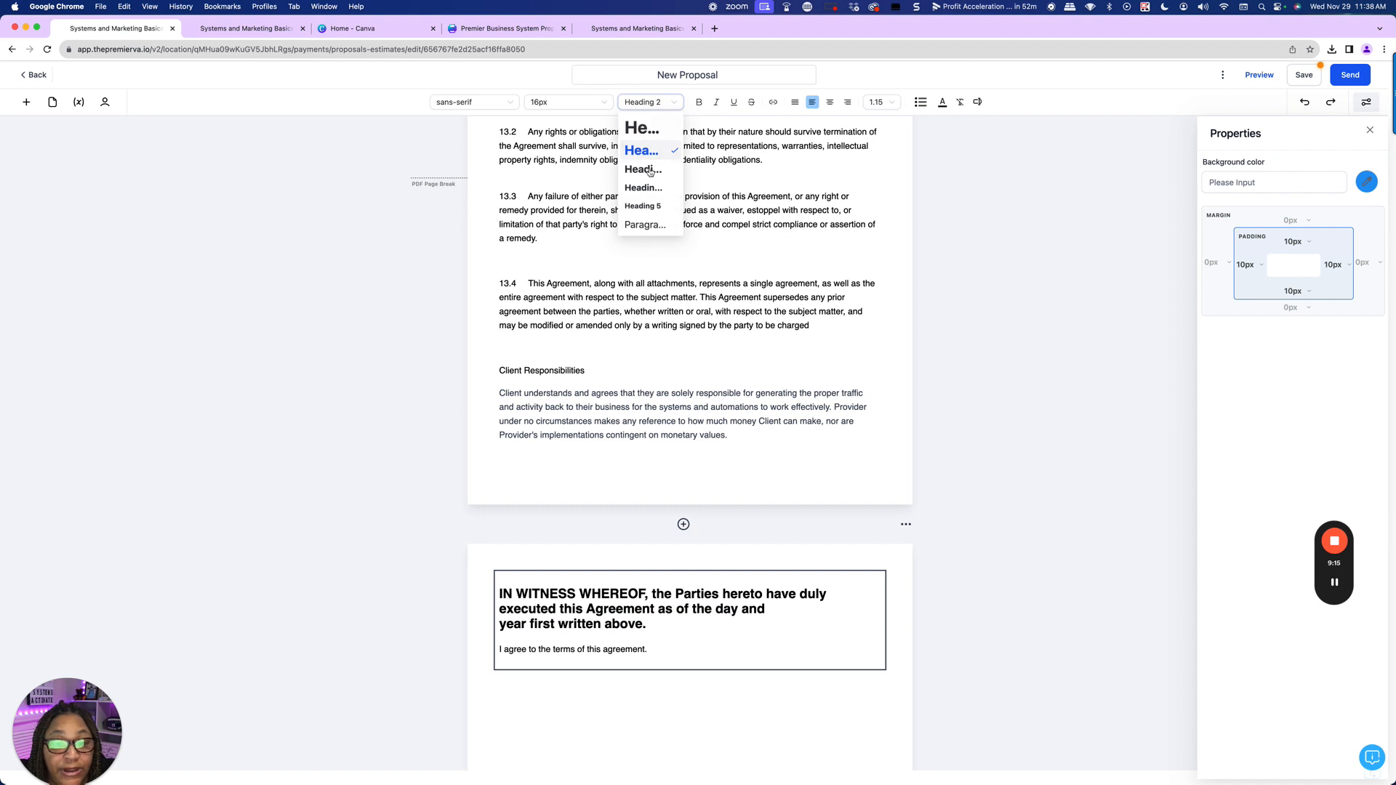
click(645, 225)
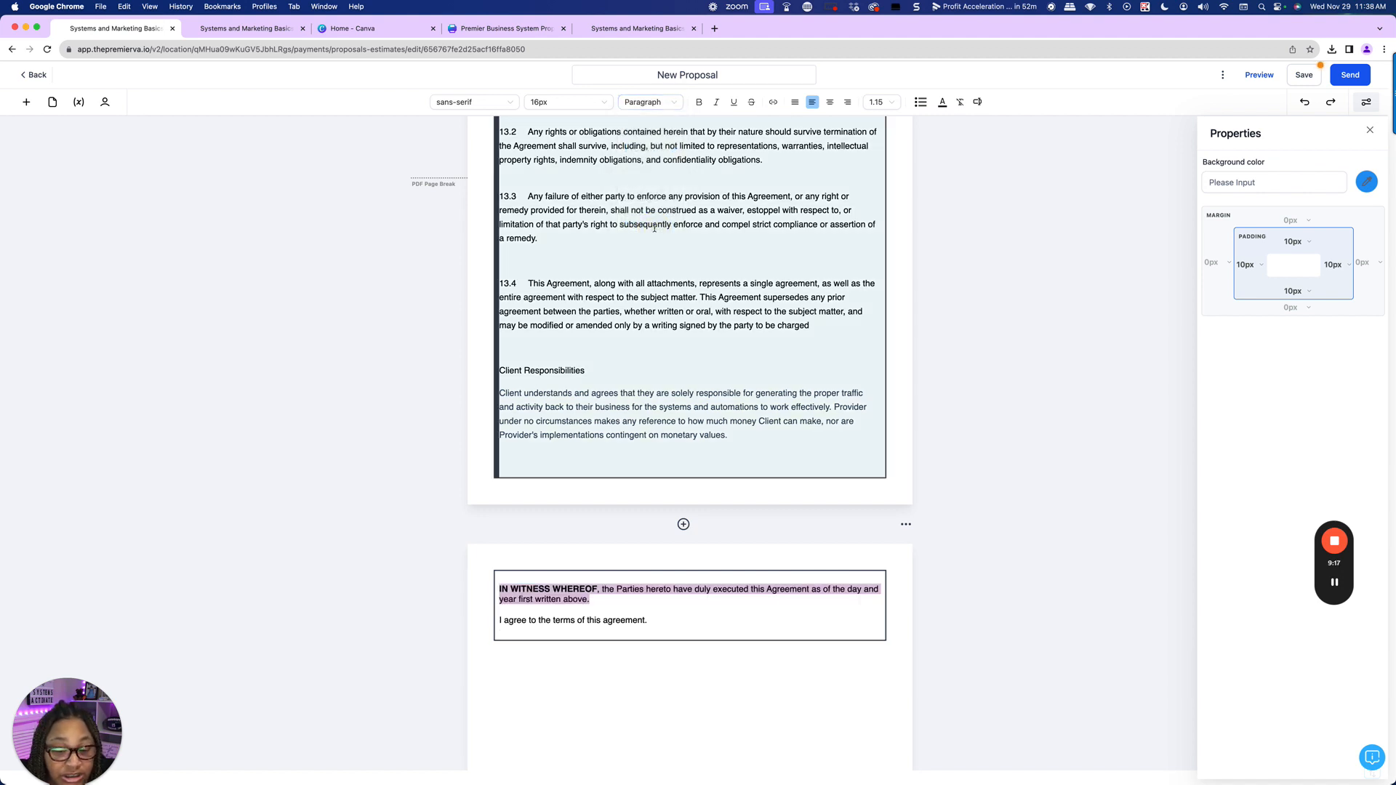
click(728, 618)
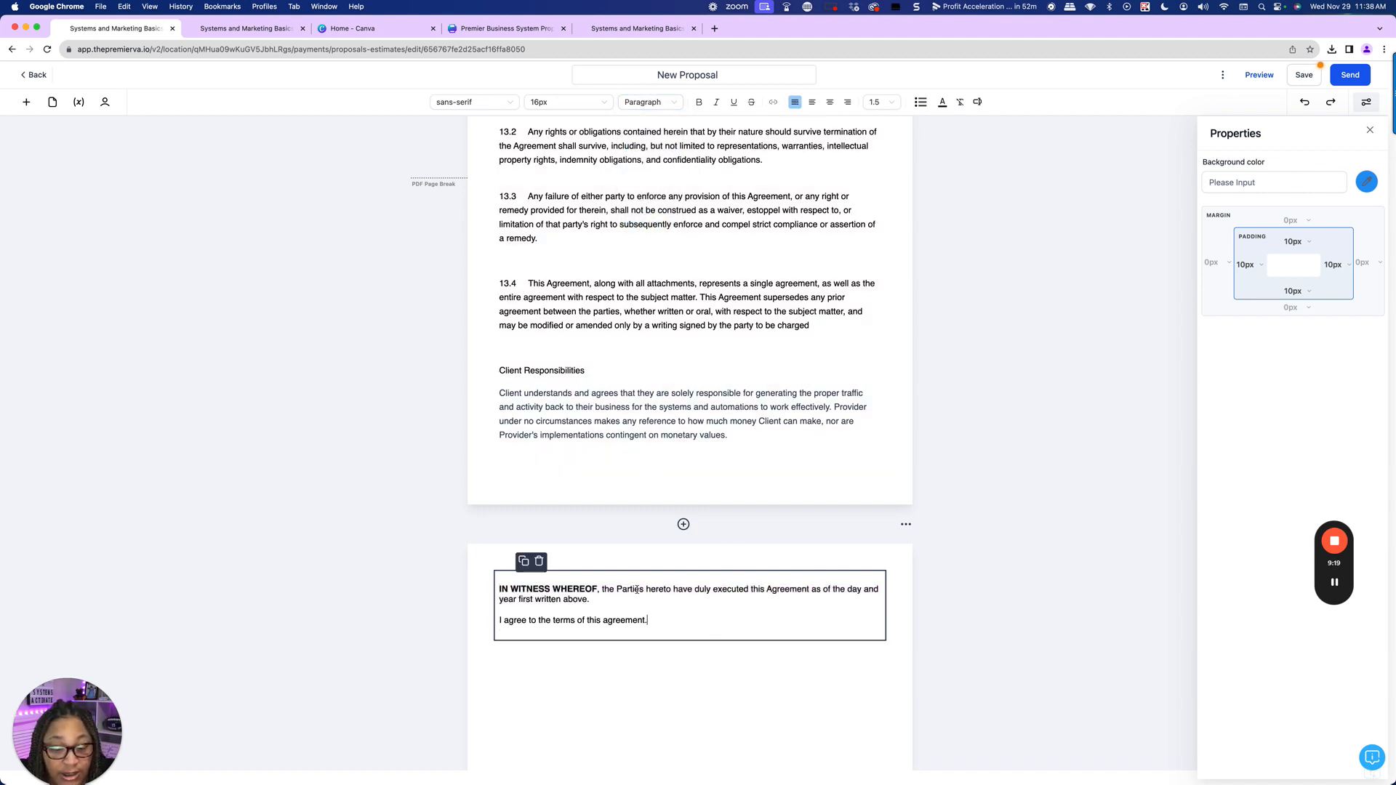
- Place a Signature element below the witness text and add a new line after "I agree to the terms of this agreement."
click(26, 102)
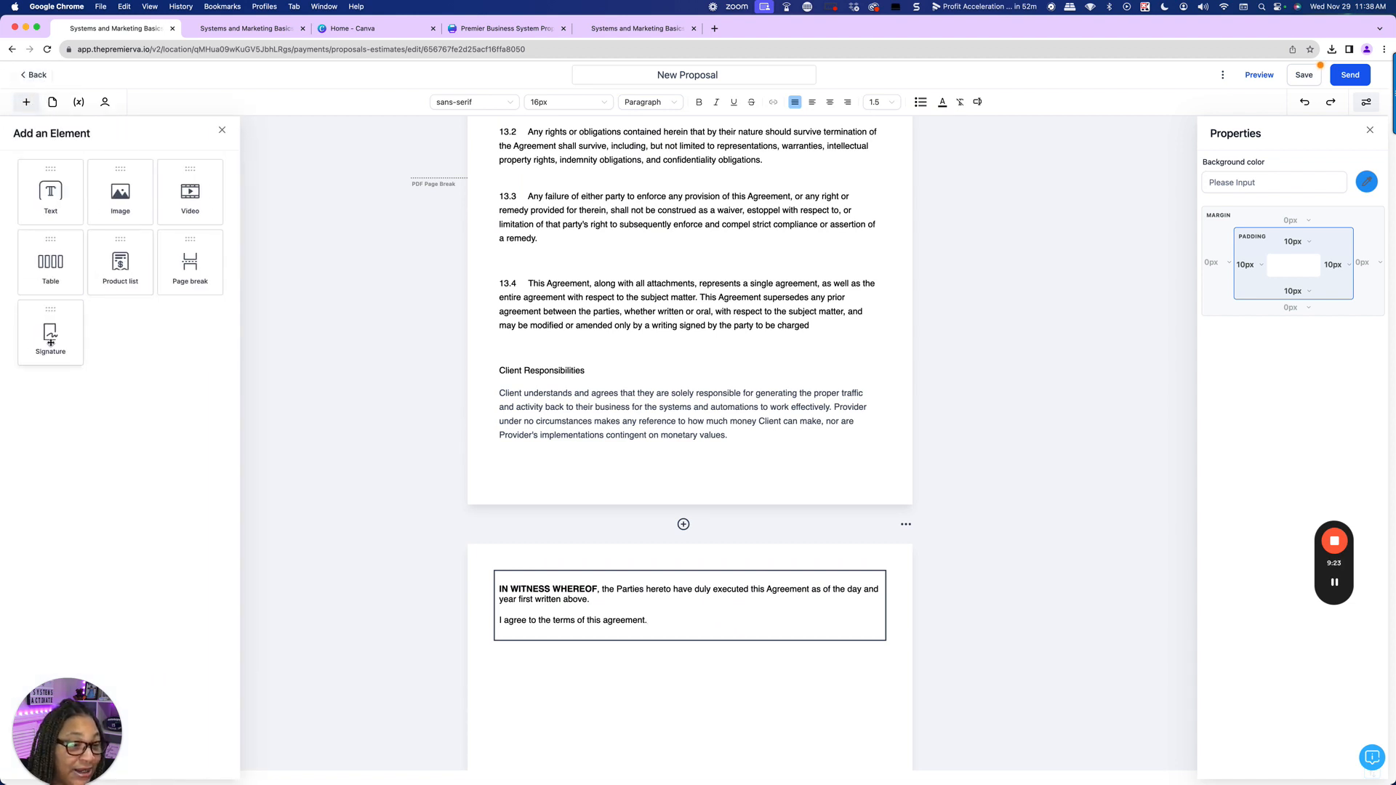
mouse_move(50, 334)
mouse_down()
mouse_move(112, 400)
mouse_move(509, 670)
mouse_up()
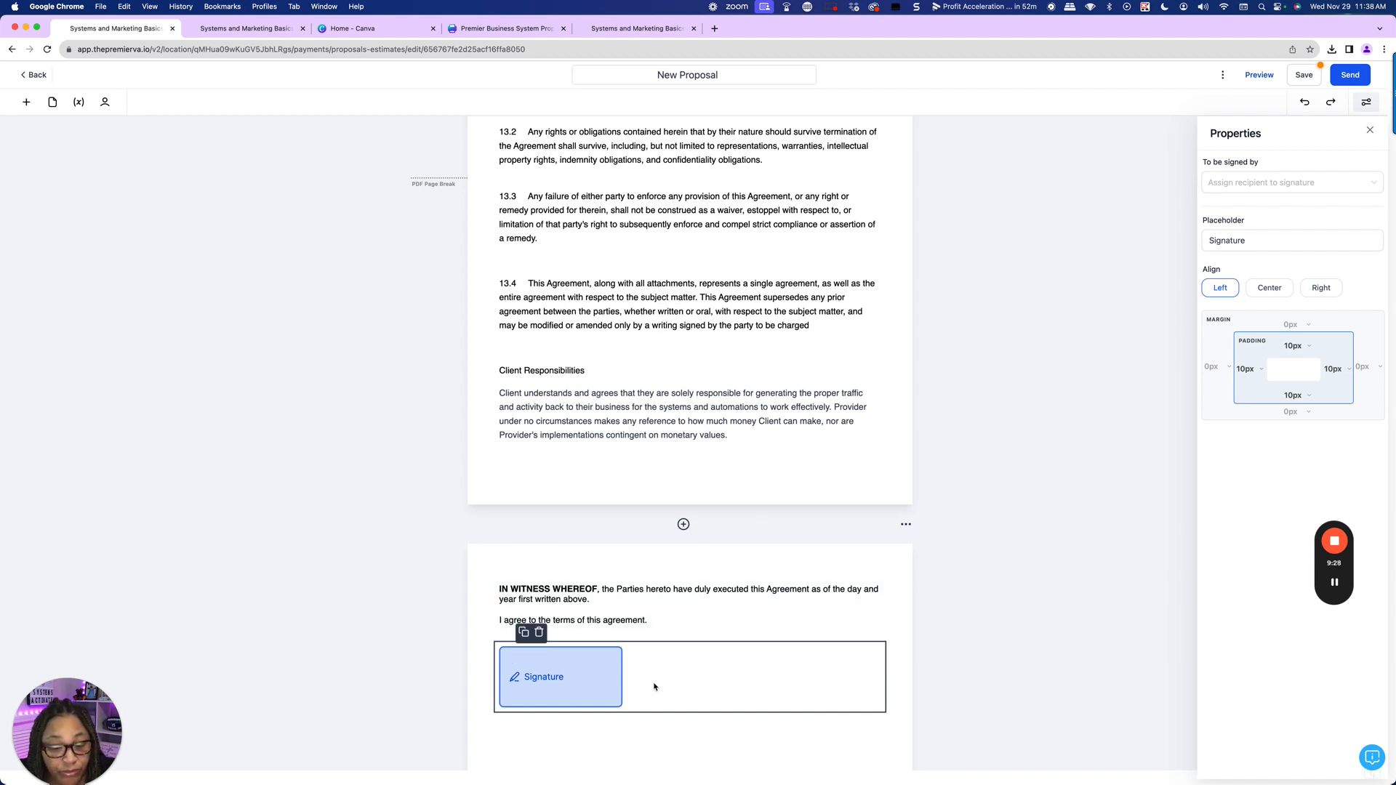
click(654, 619)
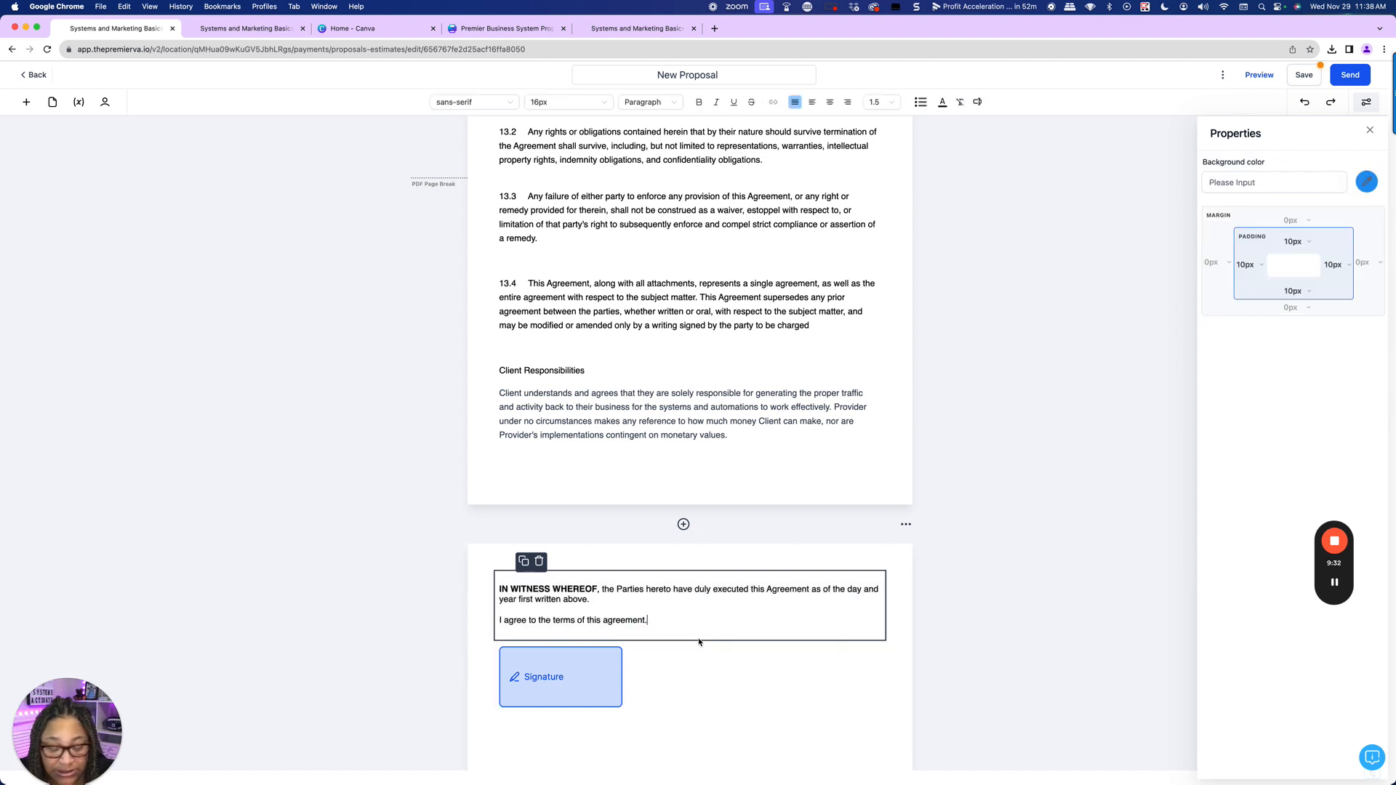
key(Return)
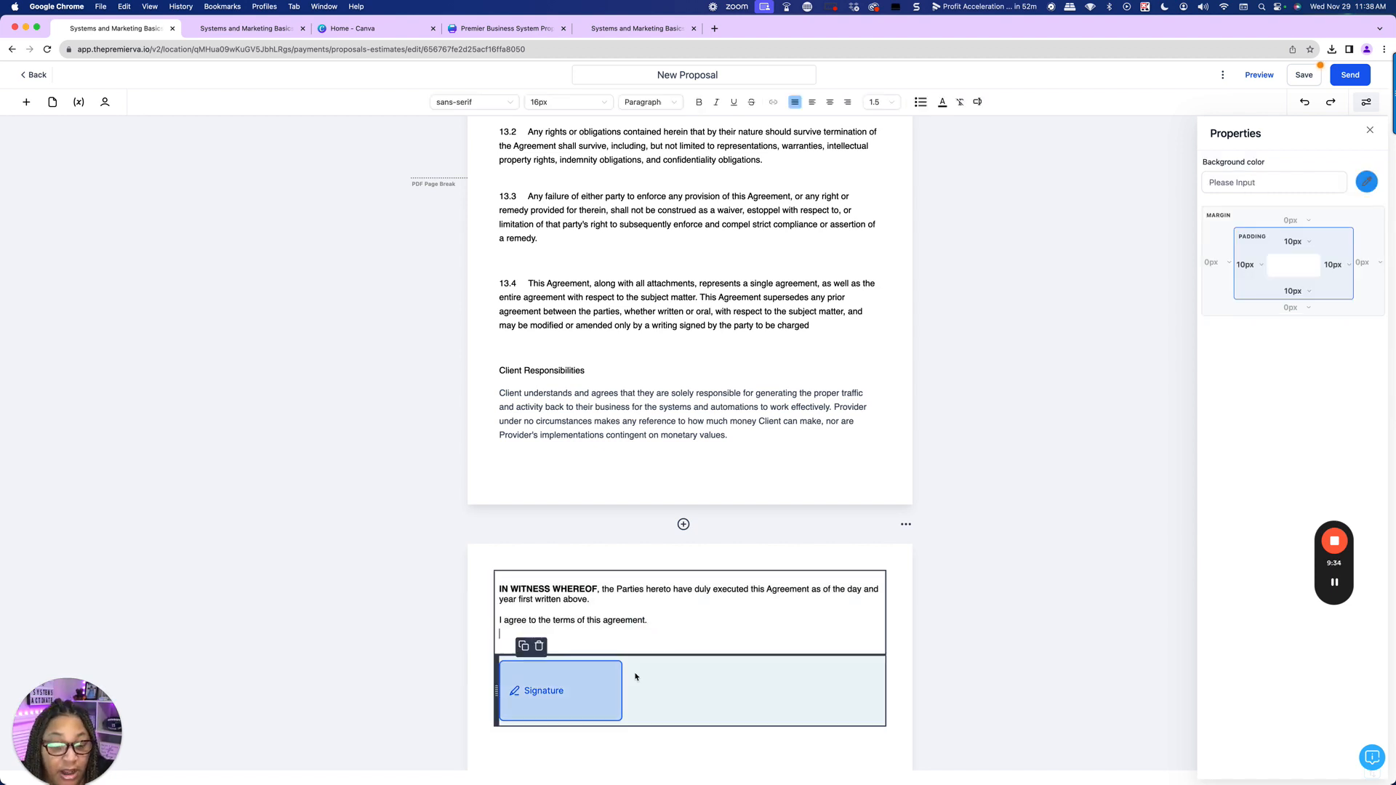
click(979, 103)
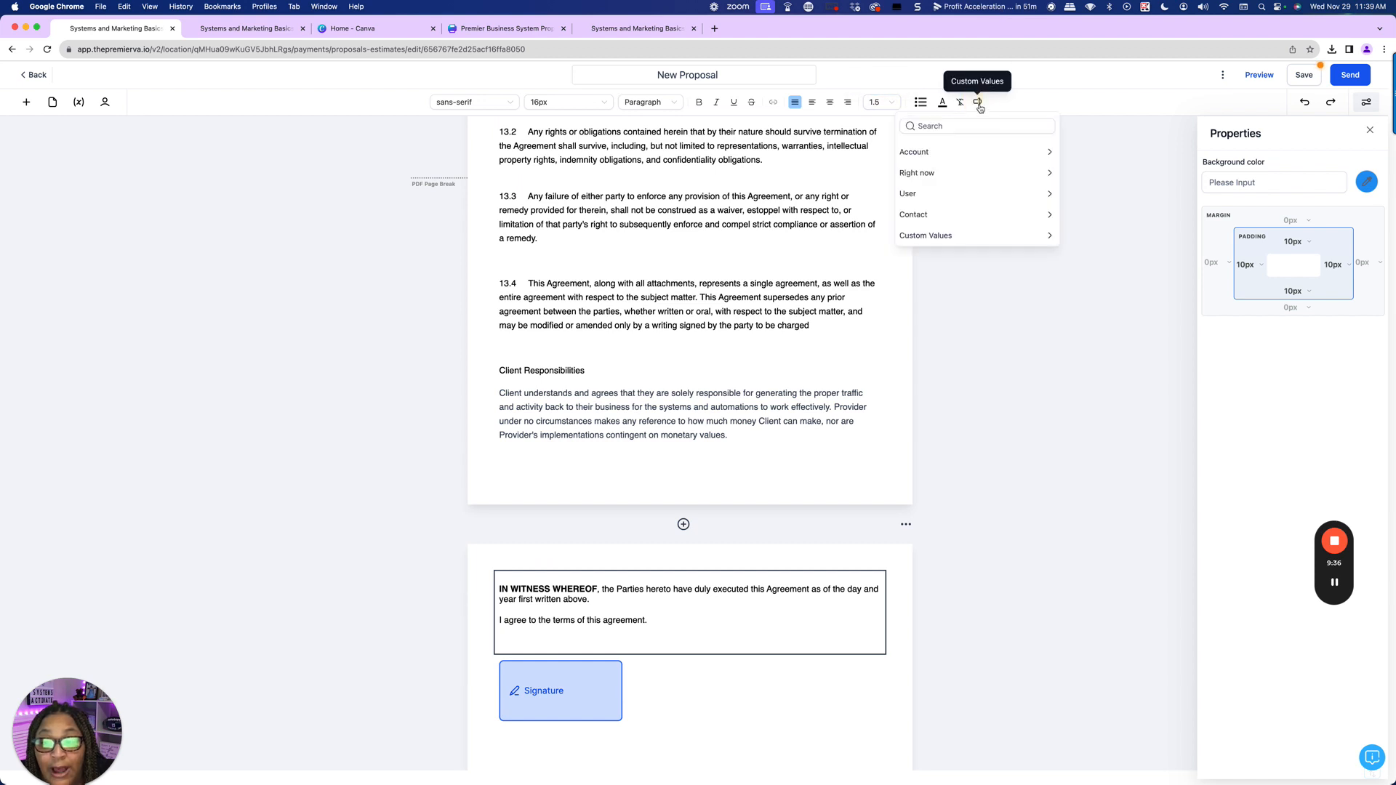
click(944, 214)
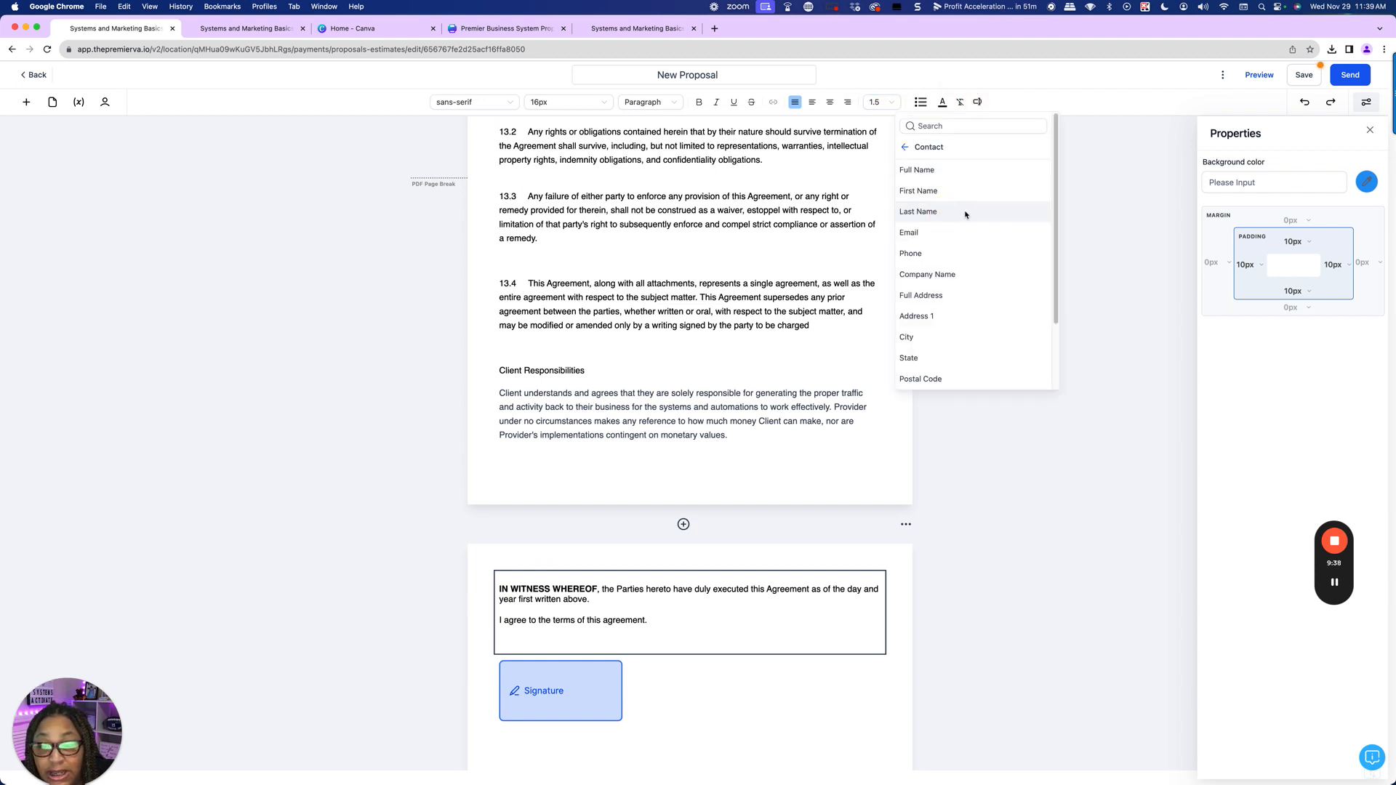
click(944, 189)
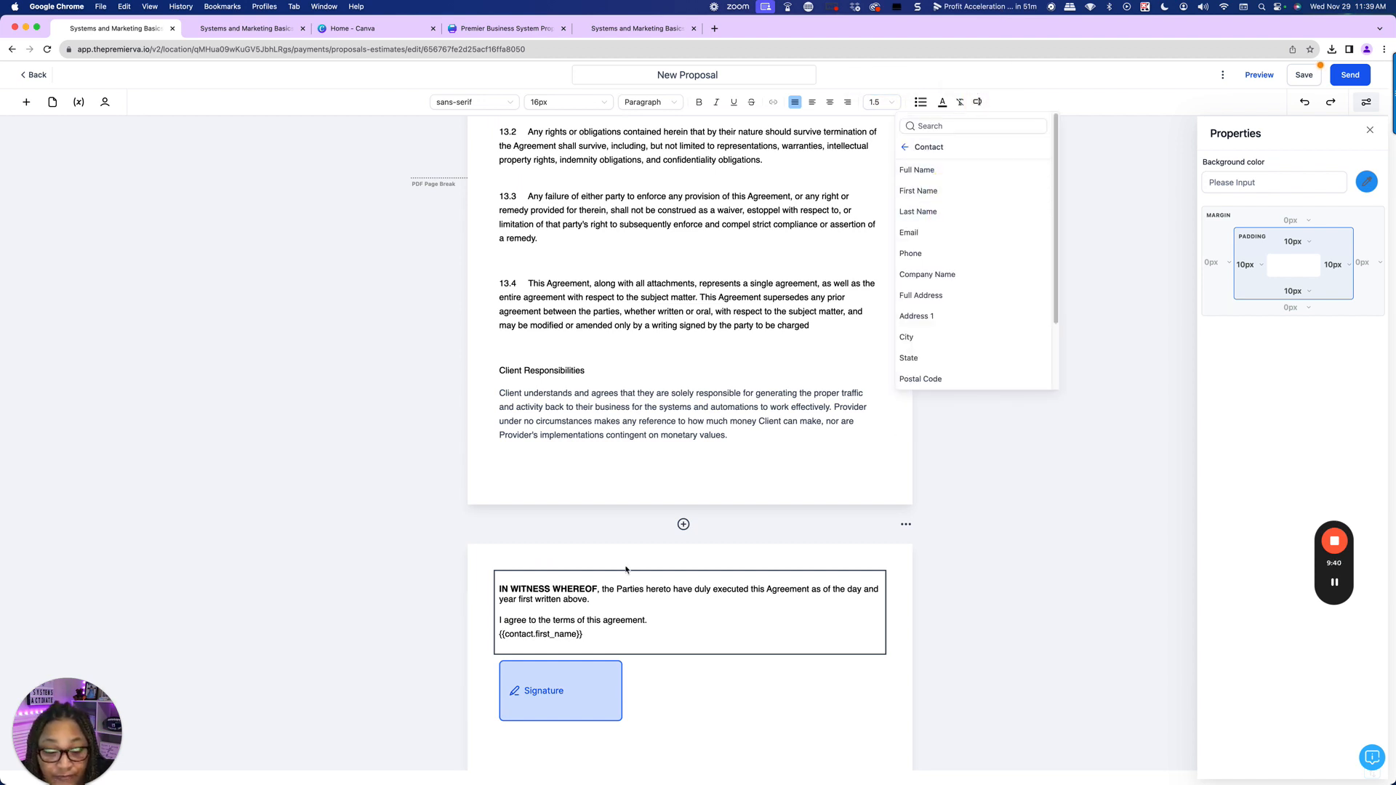
key(Return)
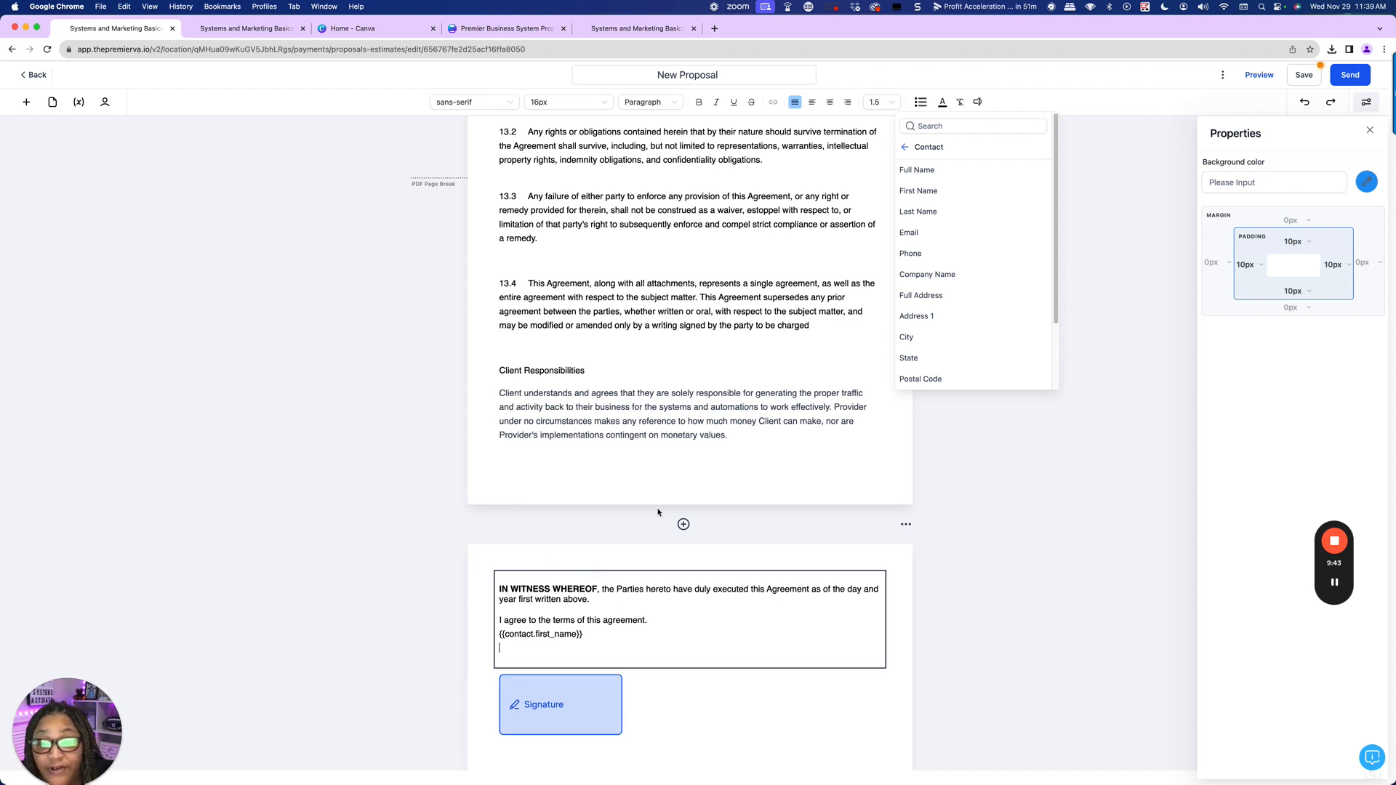
click(600, 634)
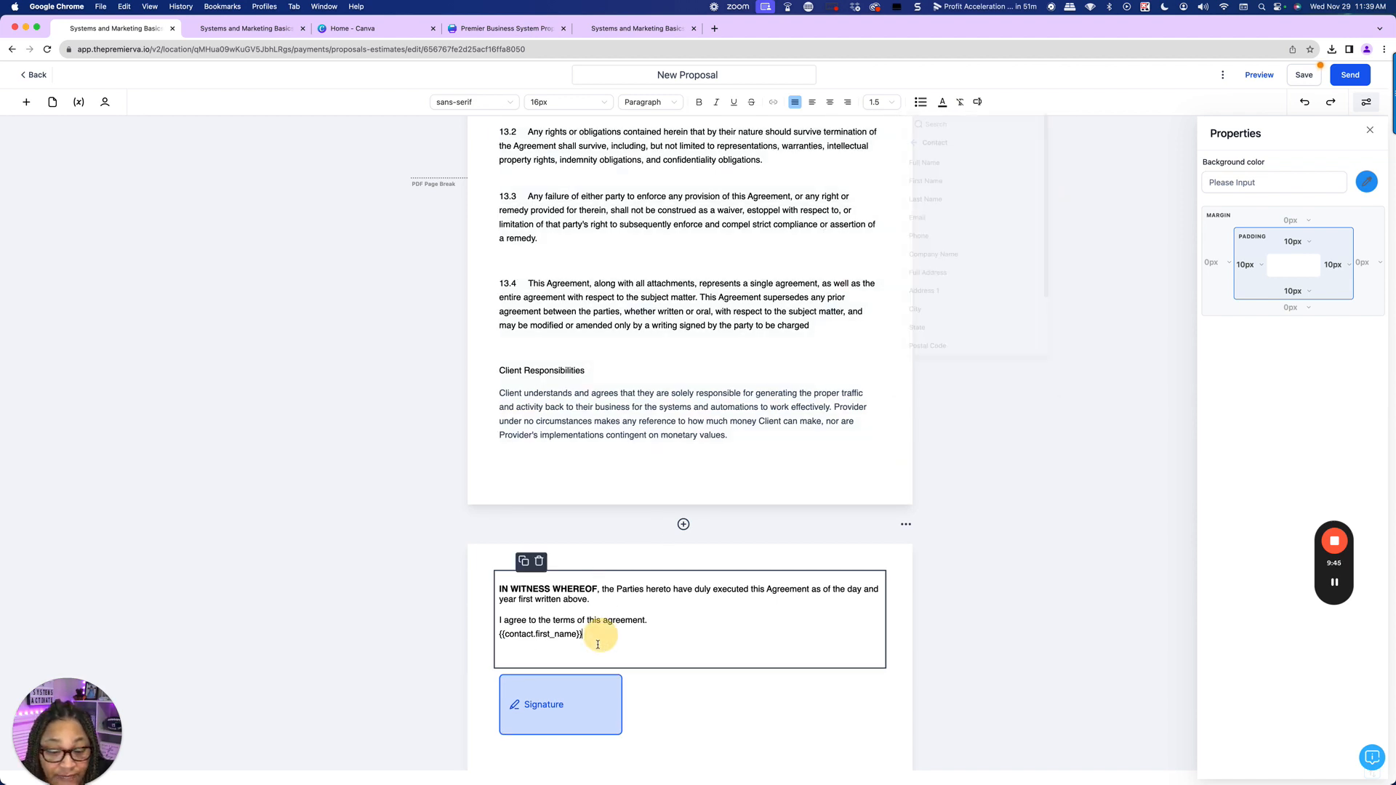
click(581, 633)
drag(582, 634, 489, 634)
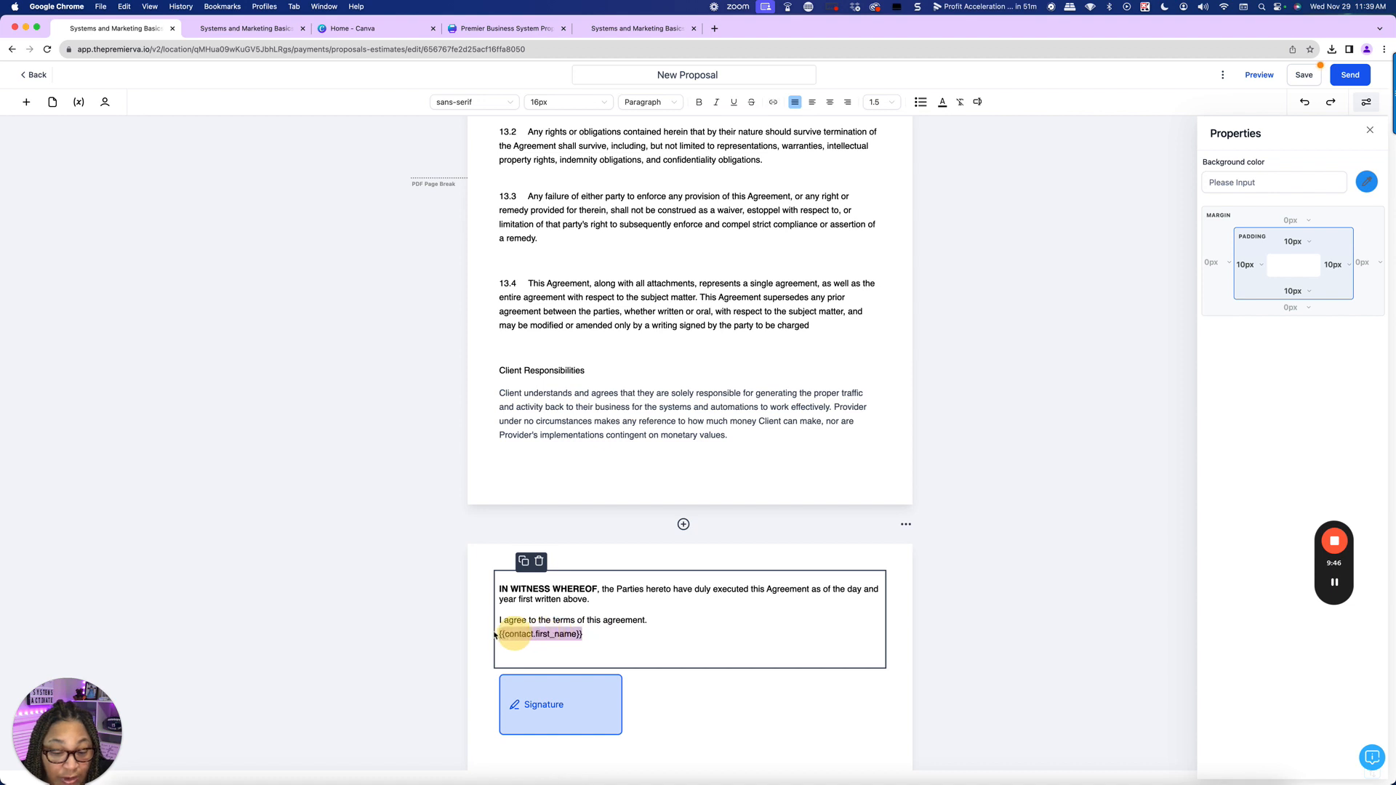
key(BackSpace)
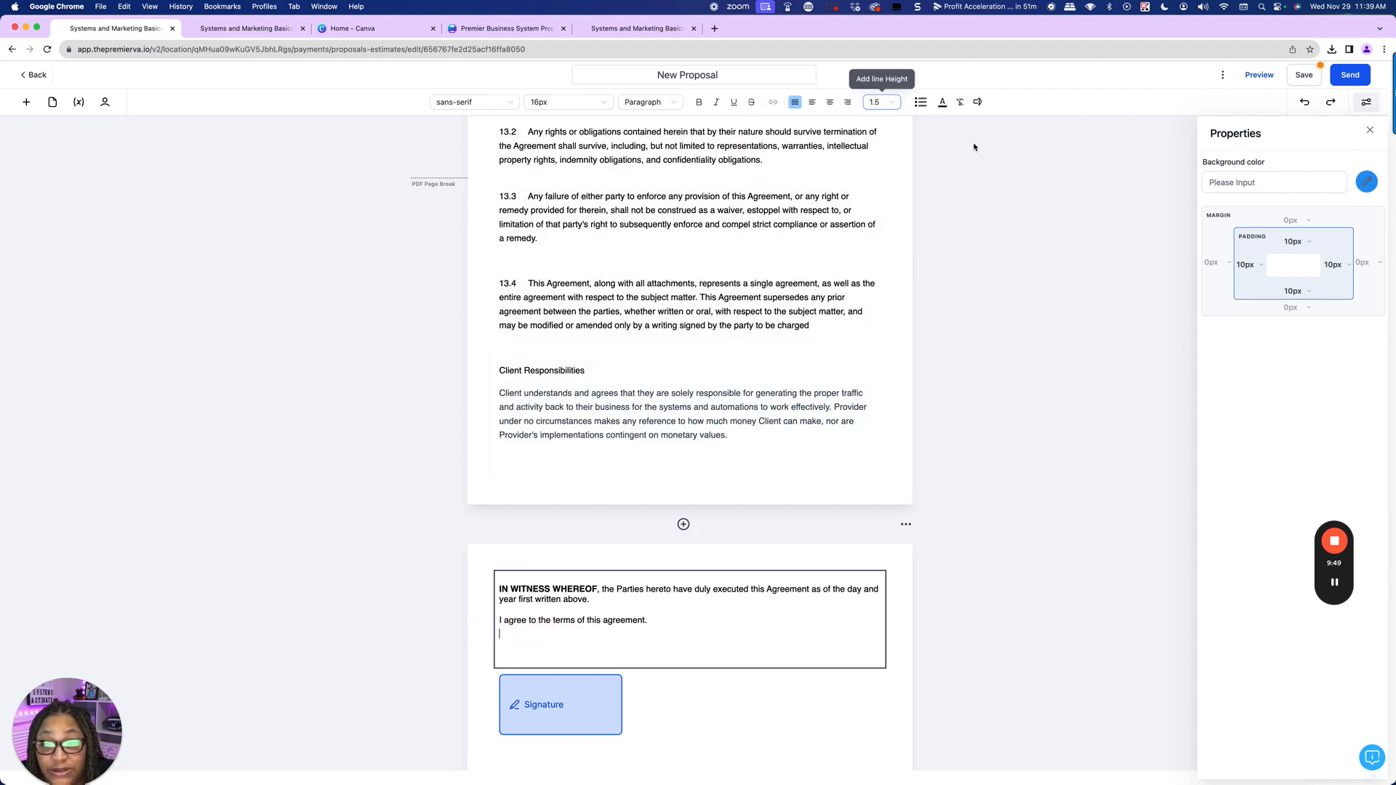
- Insert the contact's Full Name custom value below the agreement-to-terms sentence, with an extra blank line after it
click(976, 104)
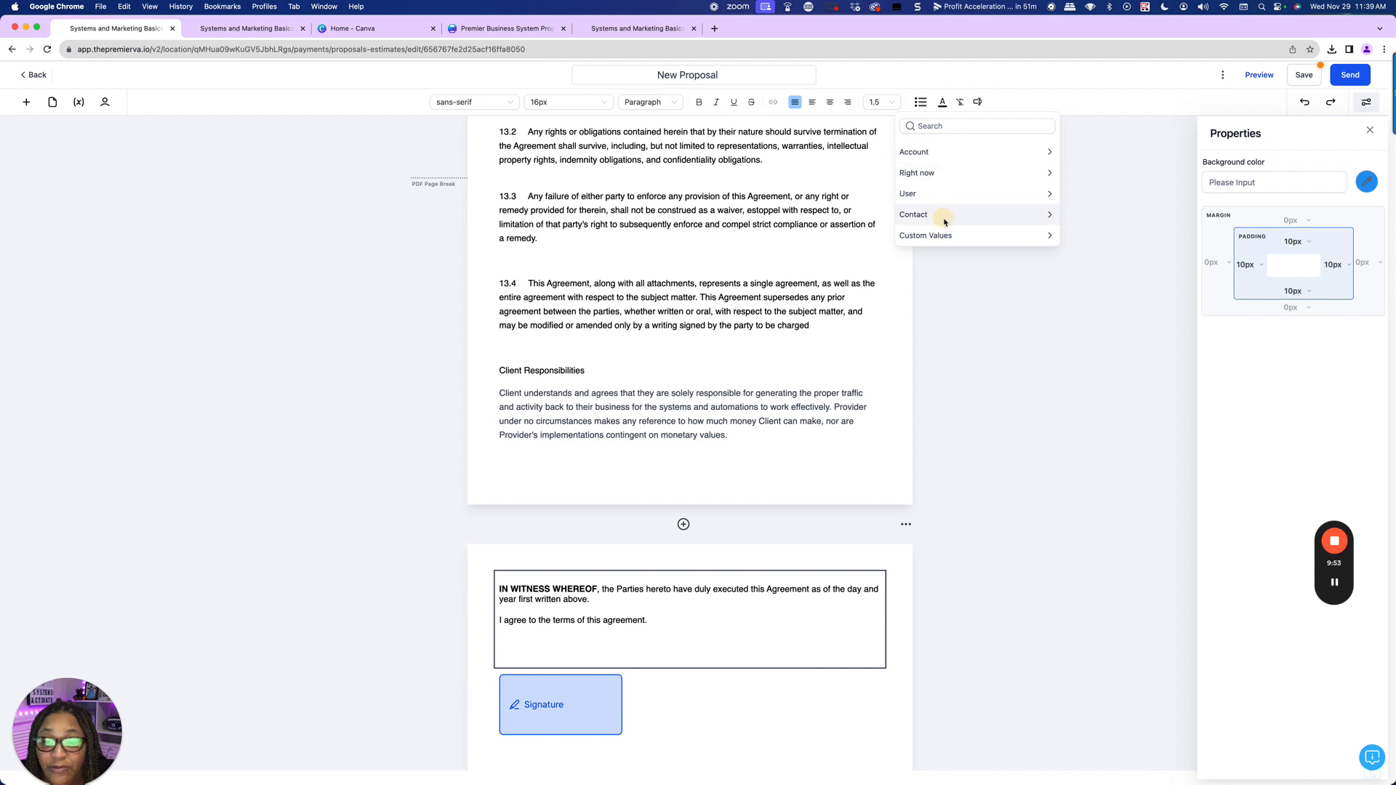
click(945, 223)
click(941, 169)
key(Return)
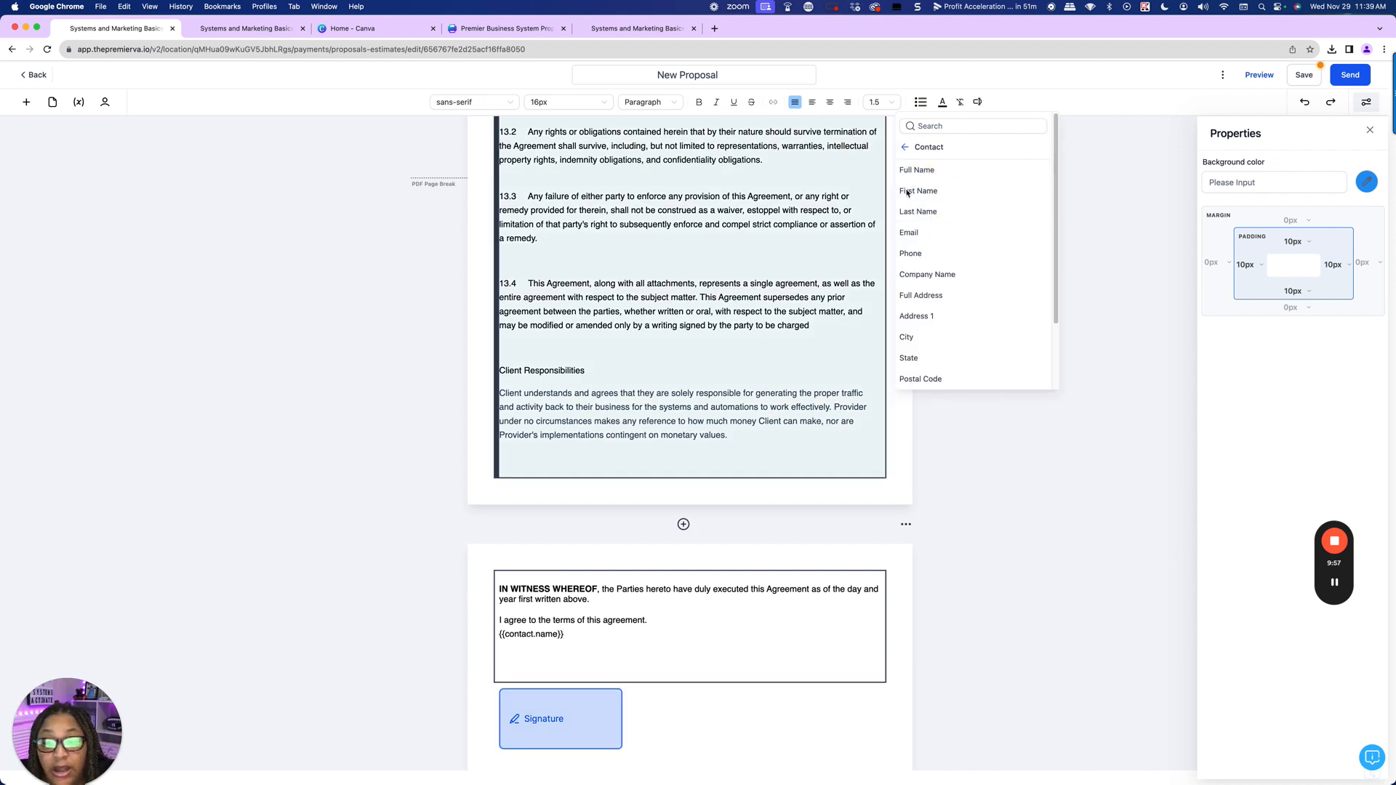
click(566, 722)
click(557, 666)
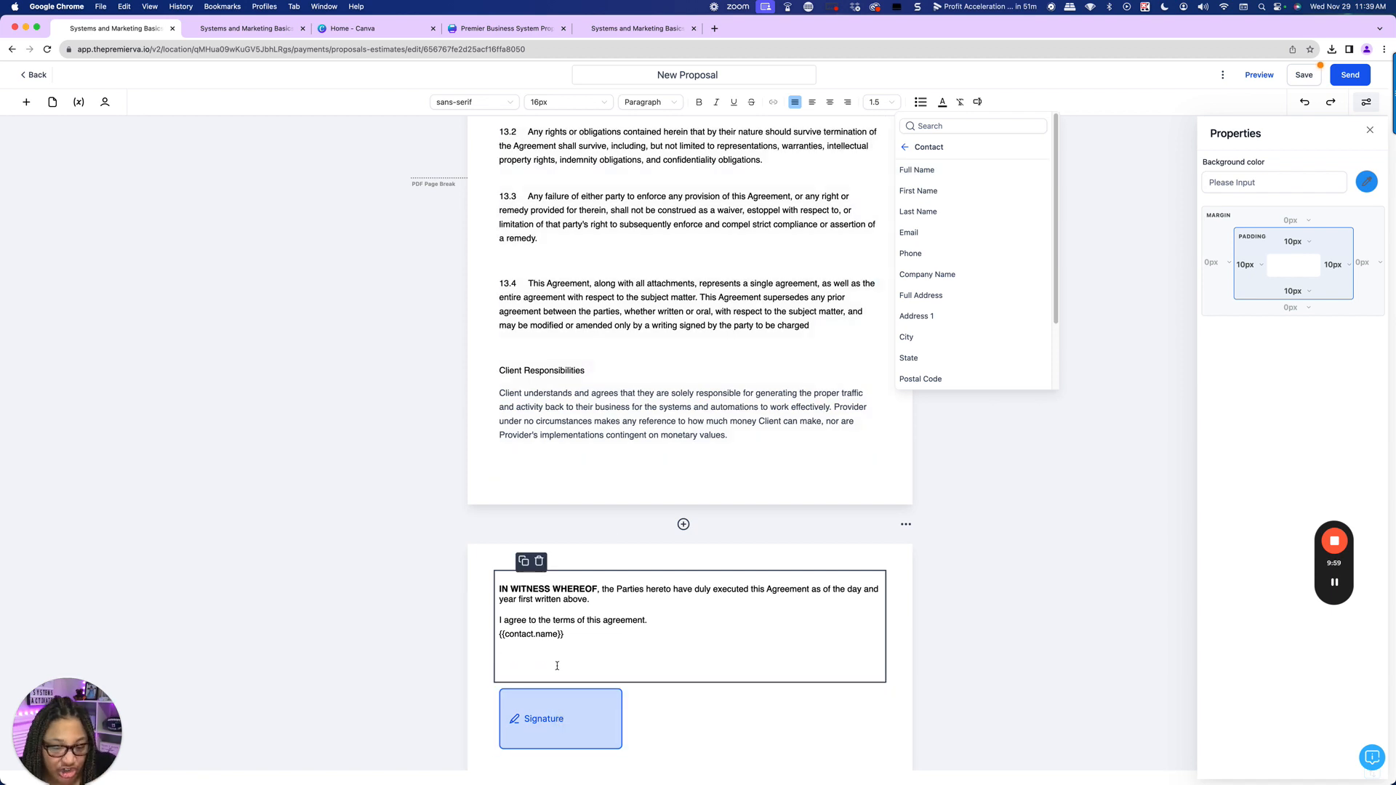
- Label the {{contact.name}} placeholder by putting "Name of Signer:" in front of it
click(501, 634)
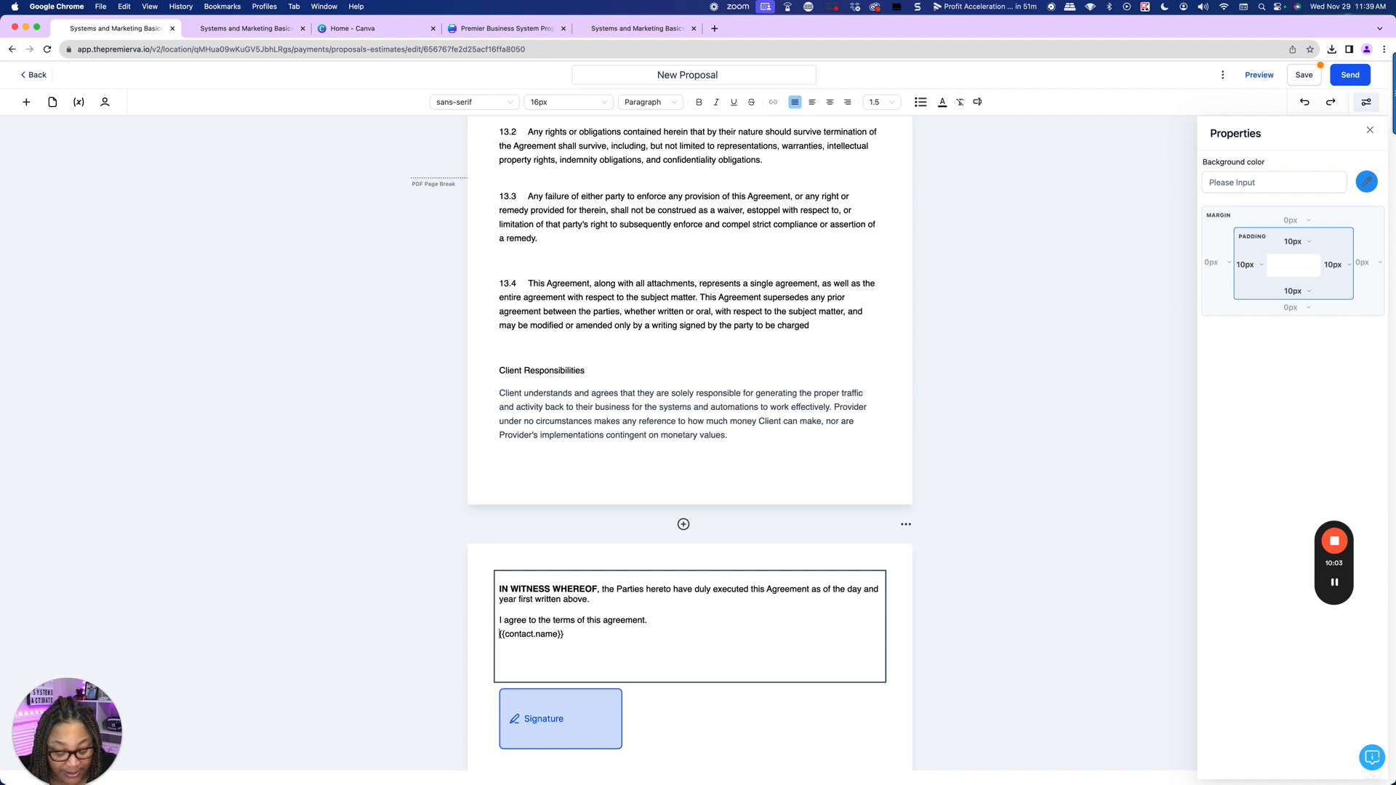
text(Name of)
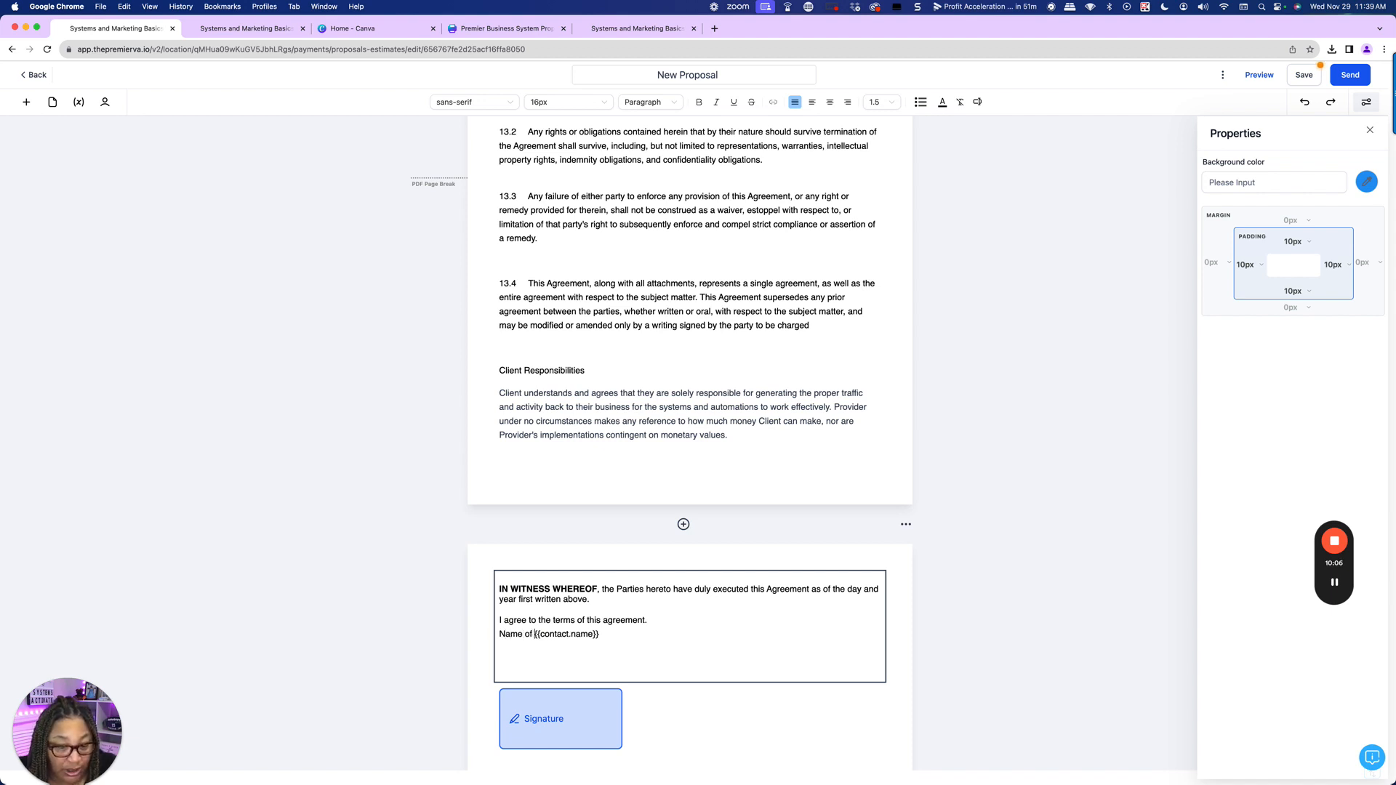
text( Singer)
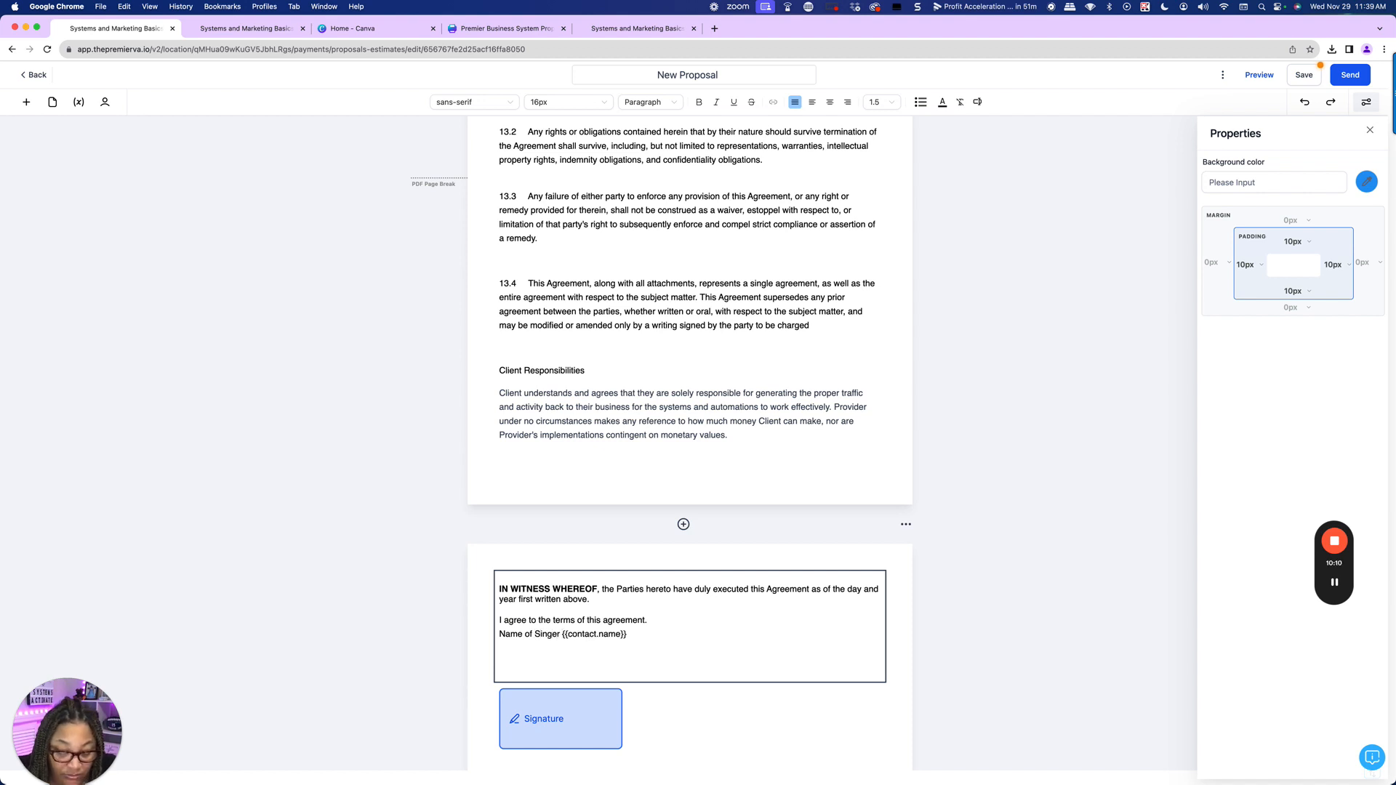
key(BackSpace)
key(BackSpace)
key(BackSpace)
key(BackSpace)
key(BackSpace)
text(gner)
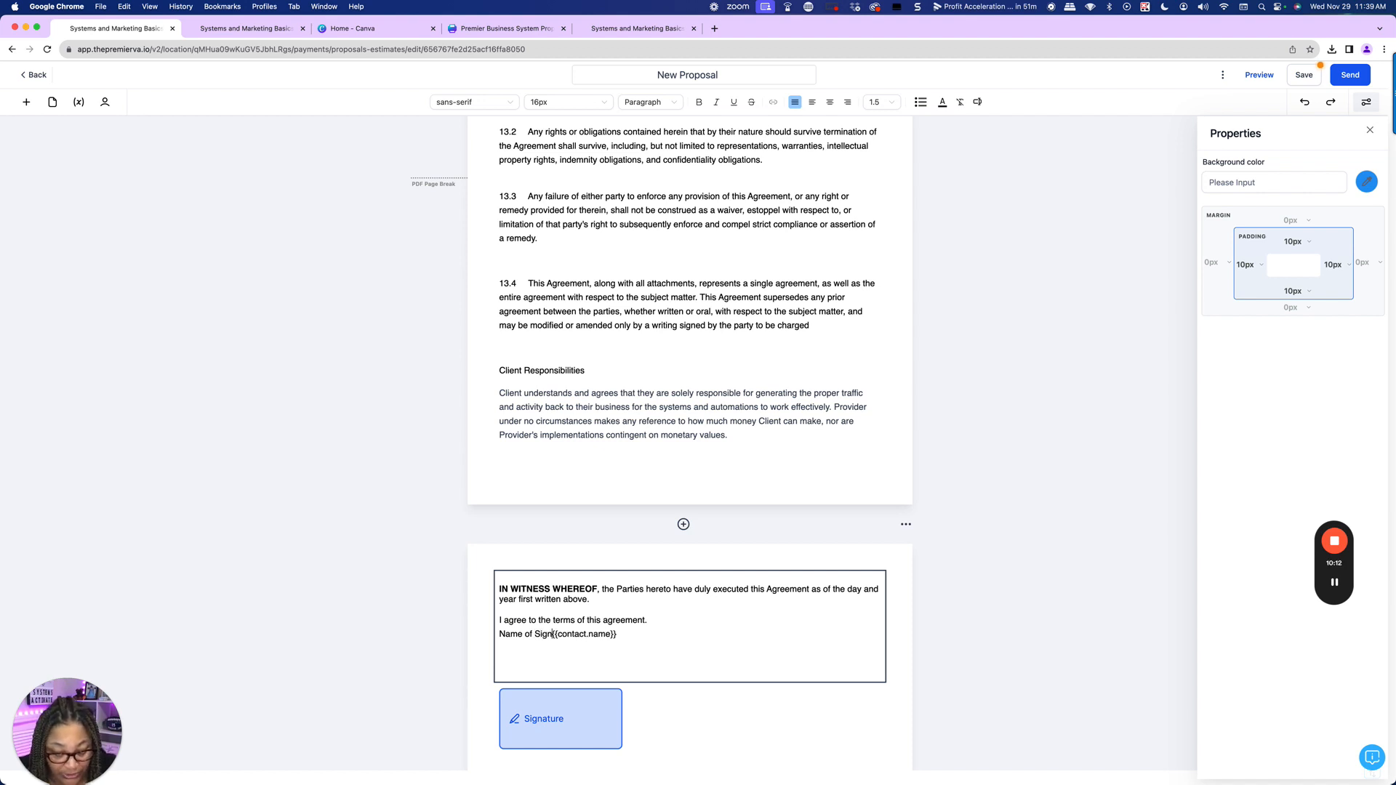
text(:)
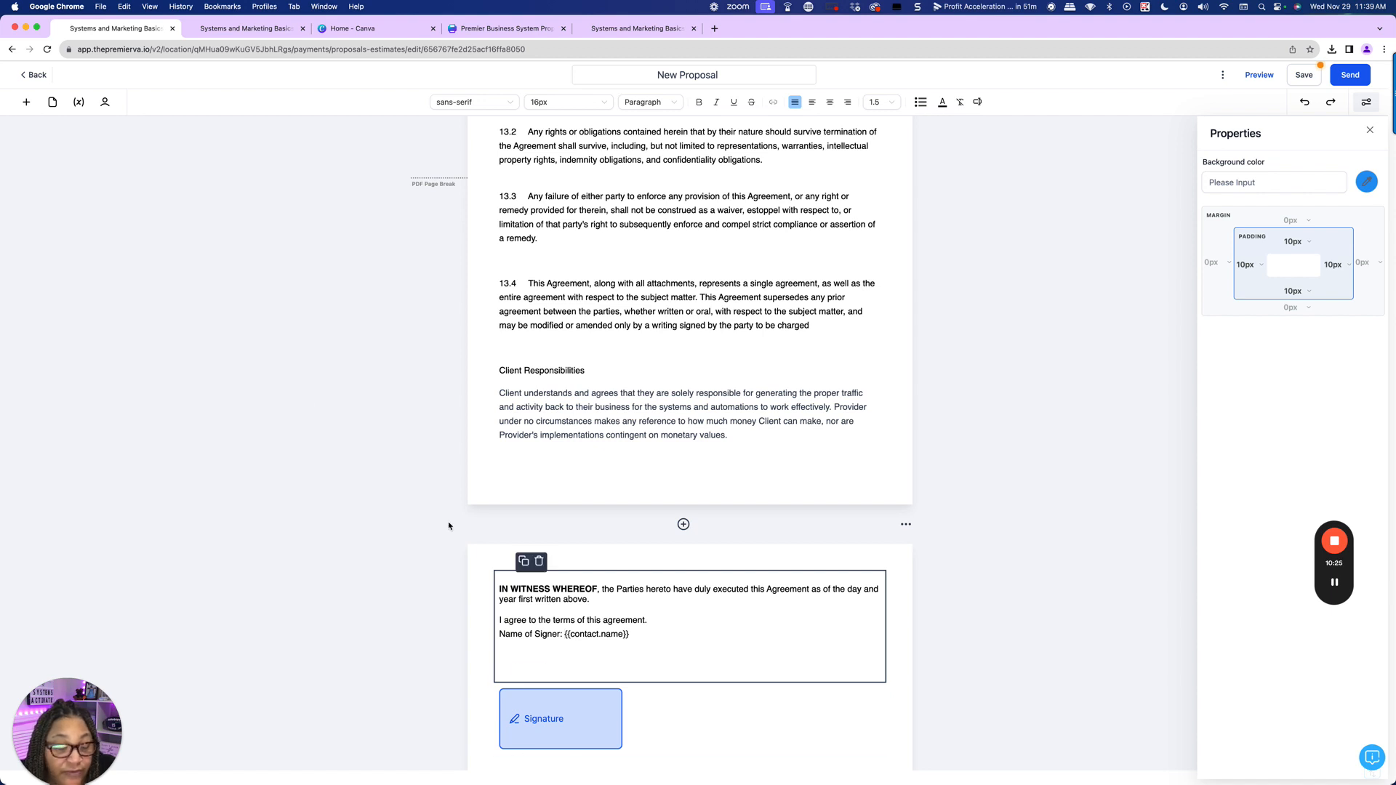
- Add a text element directly below the signature field on the last page
click(26, 102)
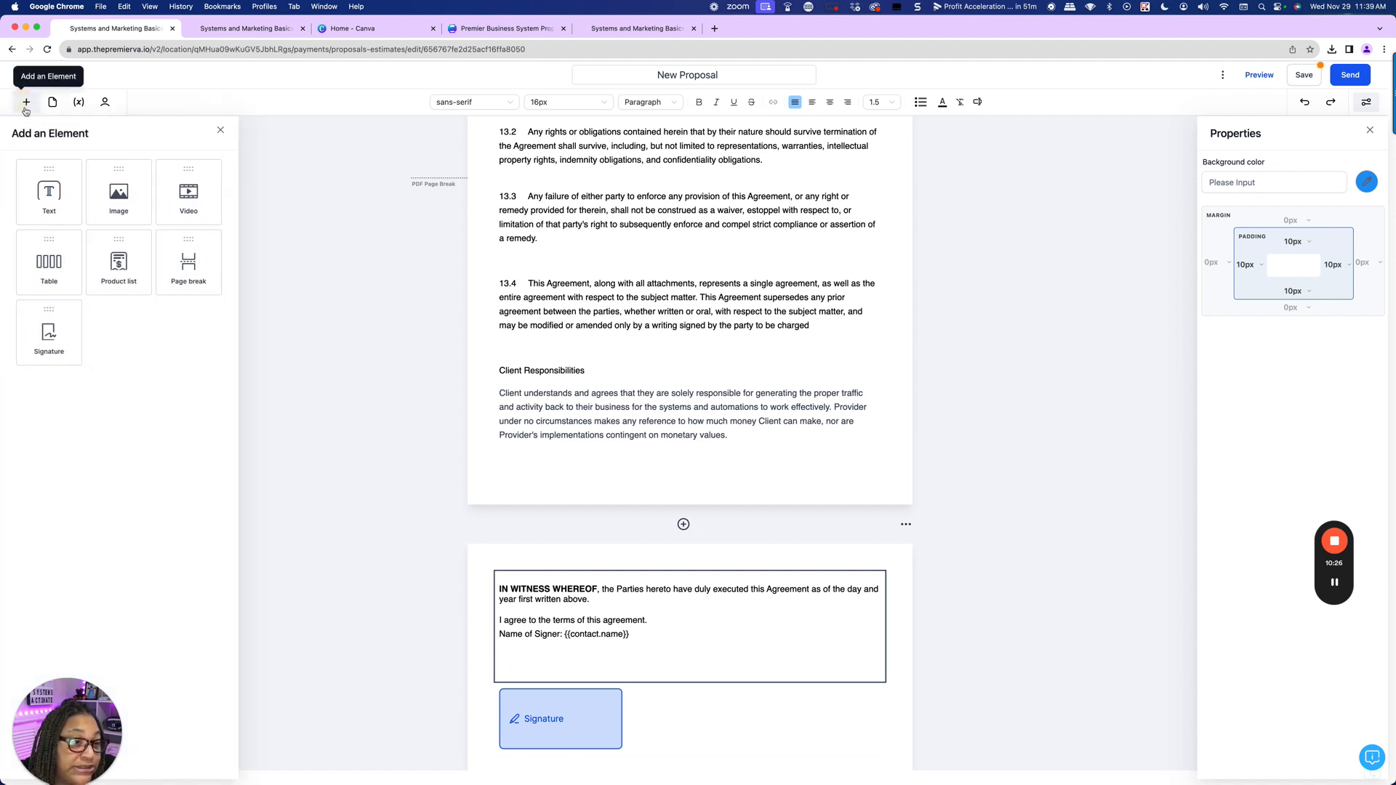
click(22, 198)
scroll(548, 639, down, 3)
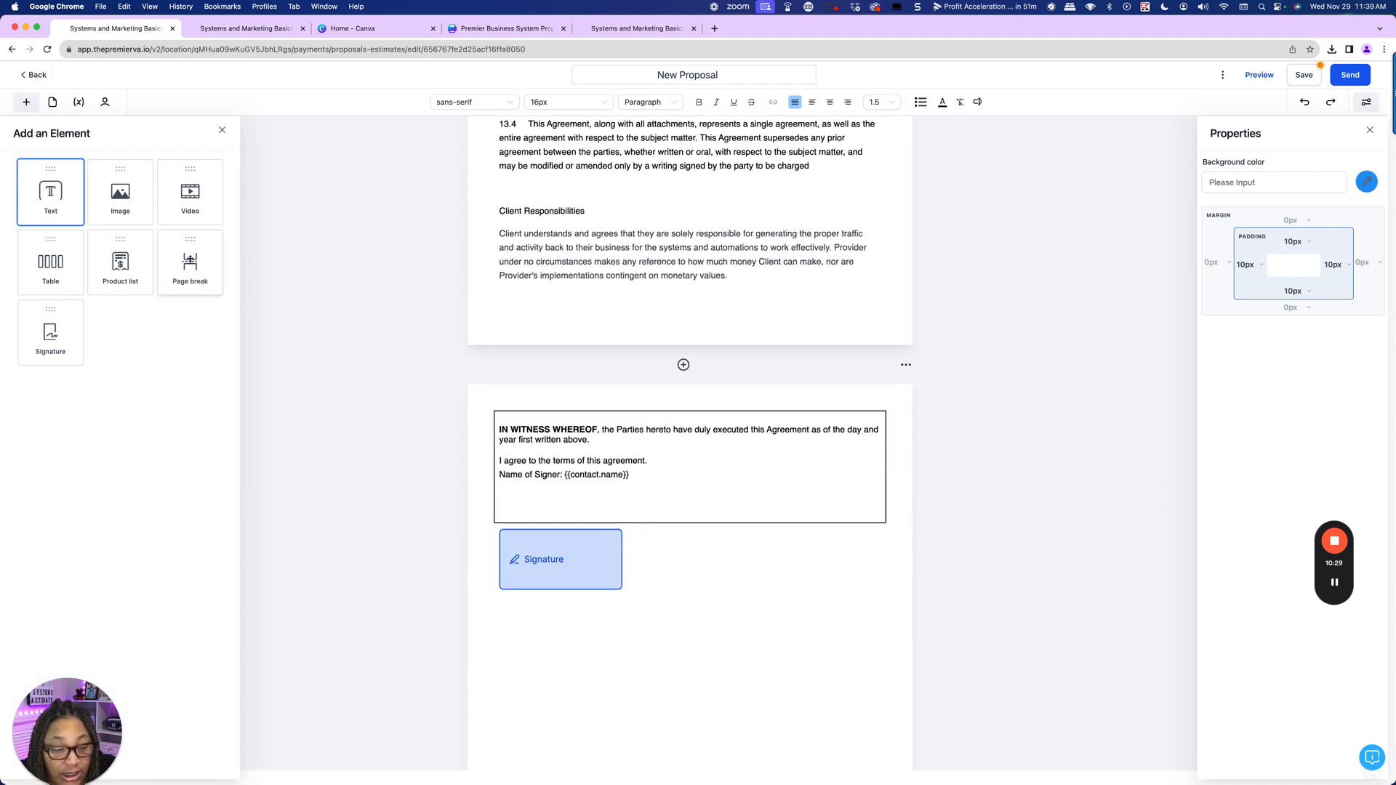
drag(66, 207, 576, 621)
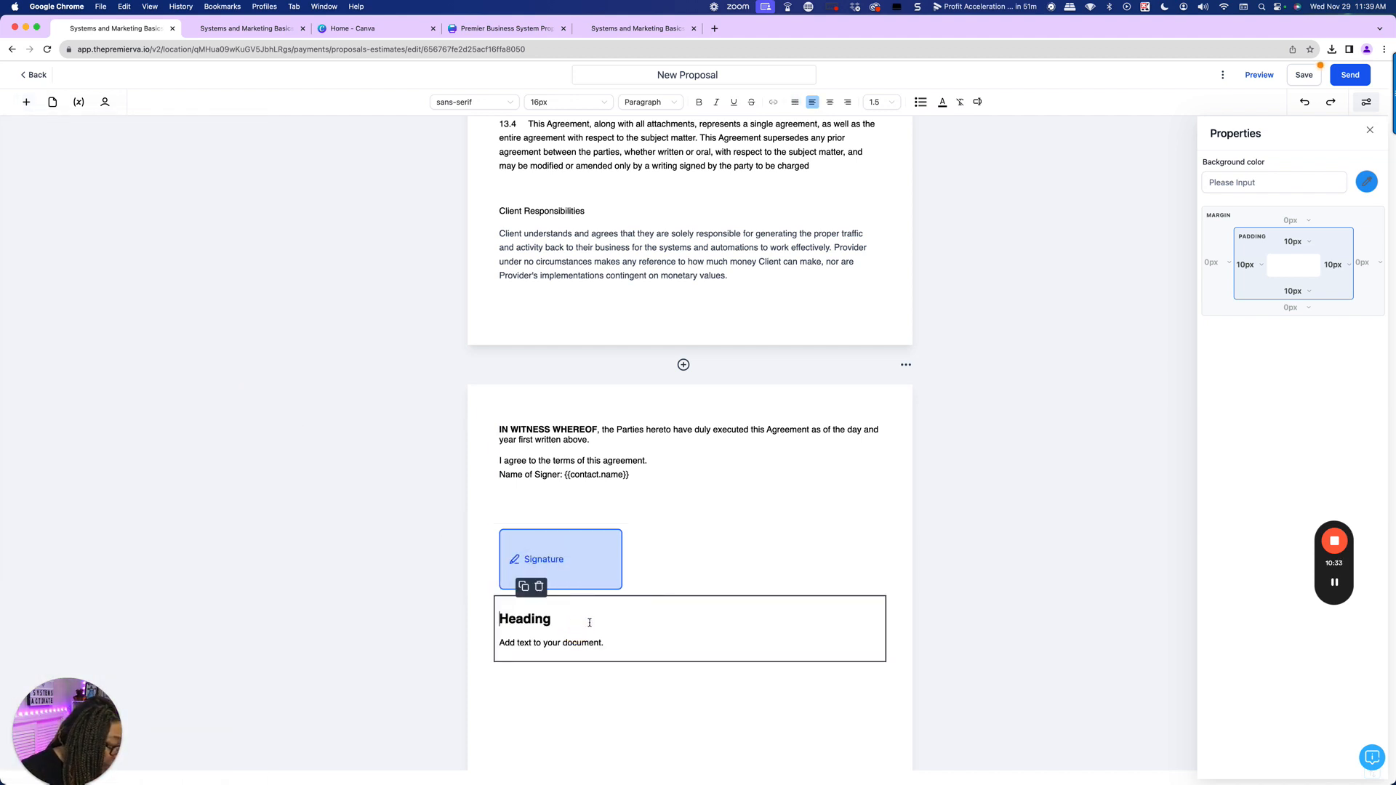
- Copy the "Name of Signer: {{contact.name}}" line over the body text of the text element below the signature field
click(630, 499)
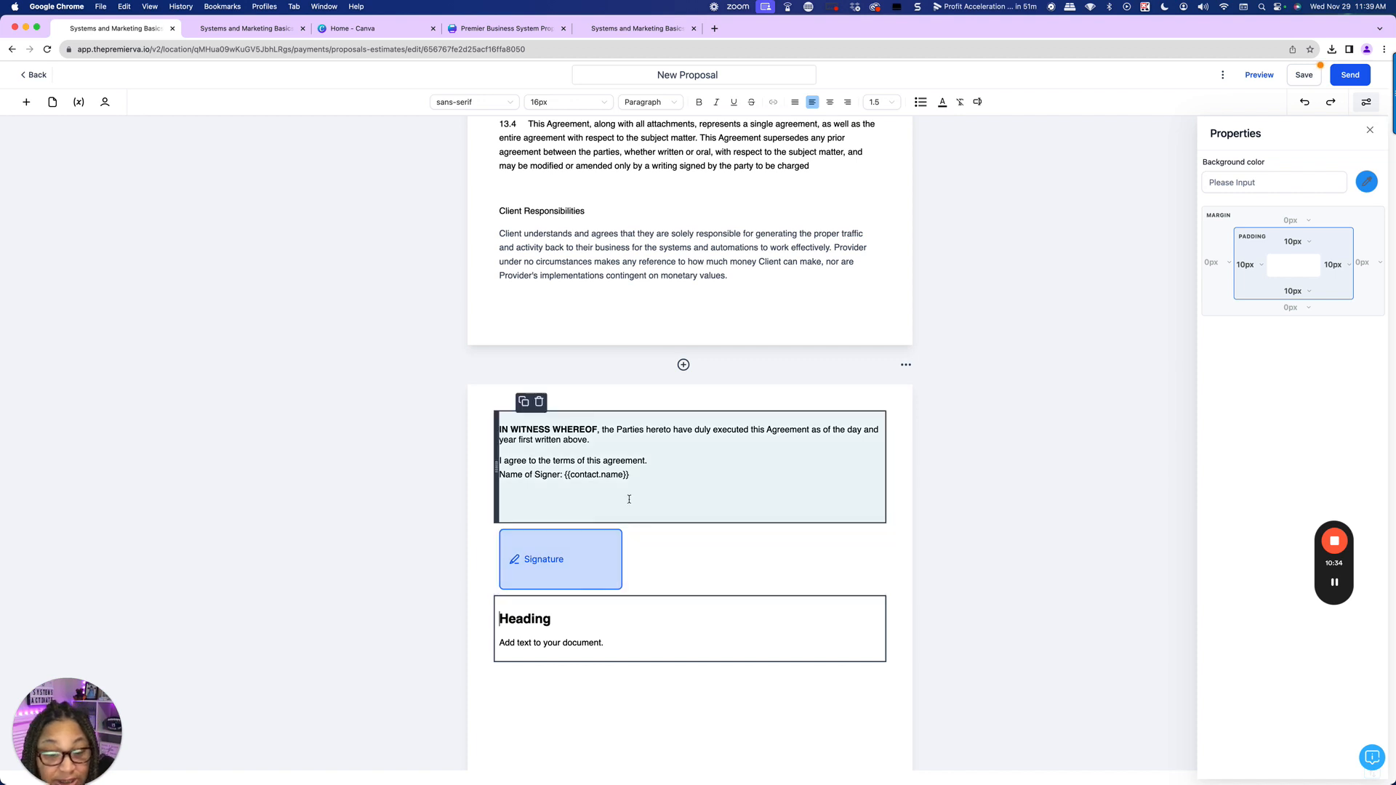
drag(630, 475, 511, 477)
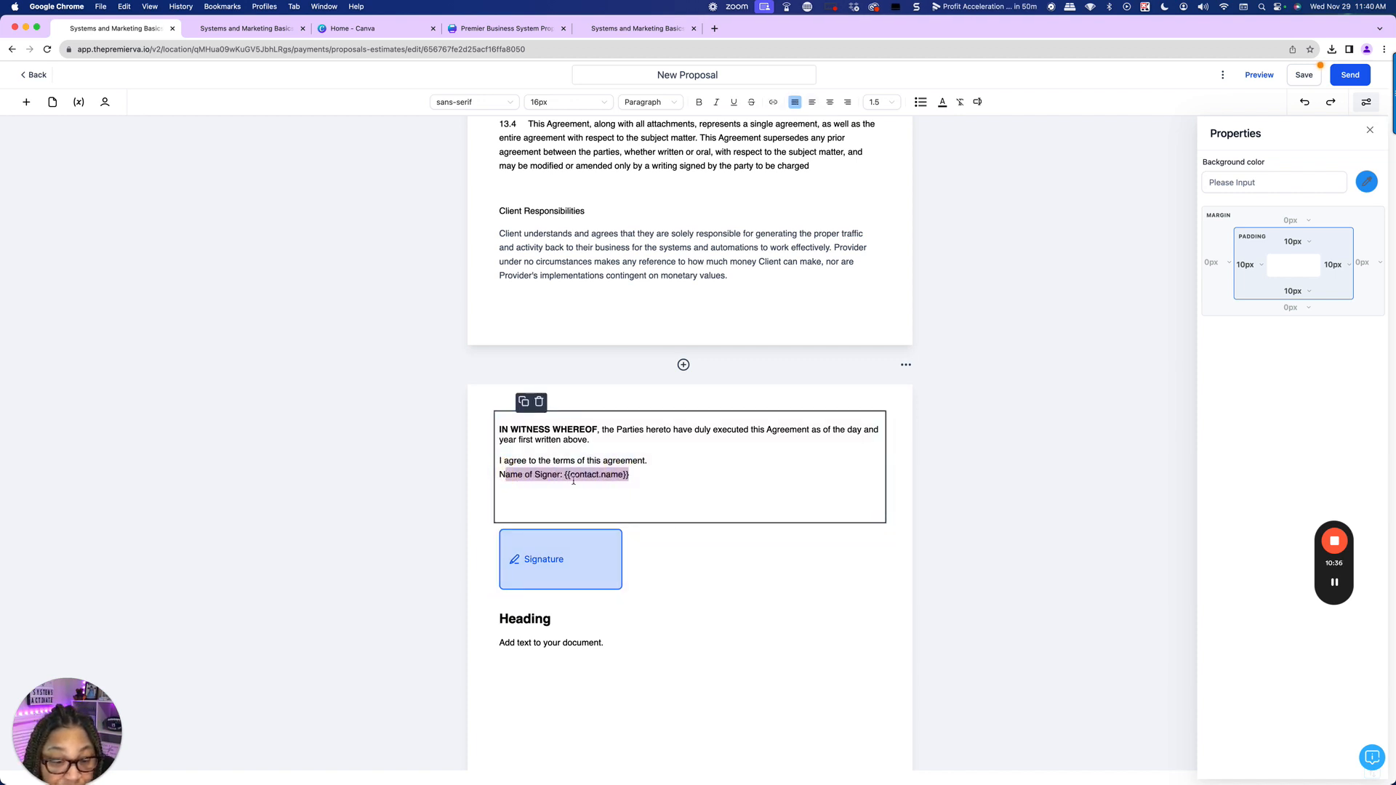
drag(673, 480, 501, 471)
key(super+c)
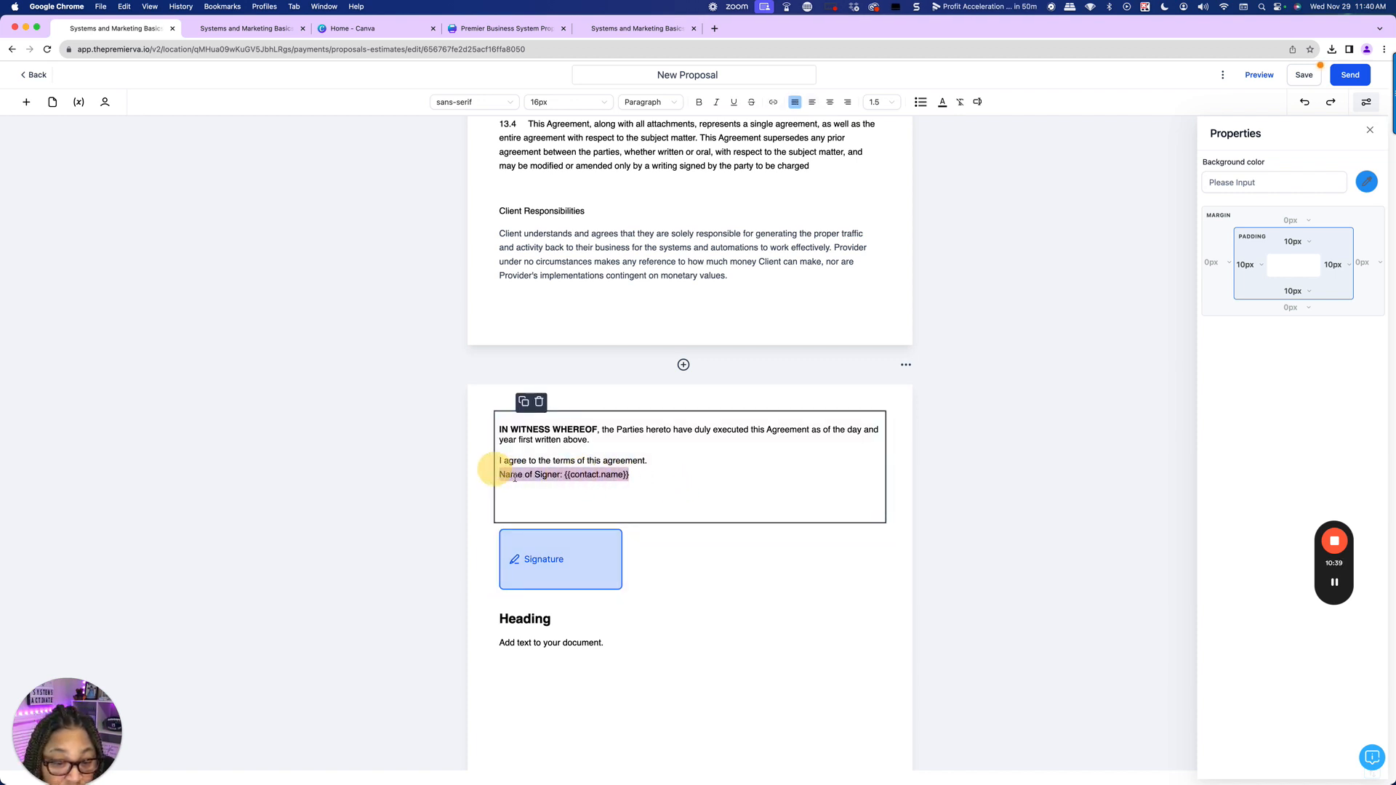
click(548, 655)
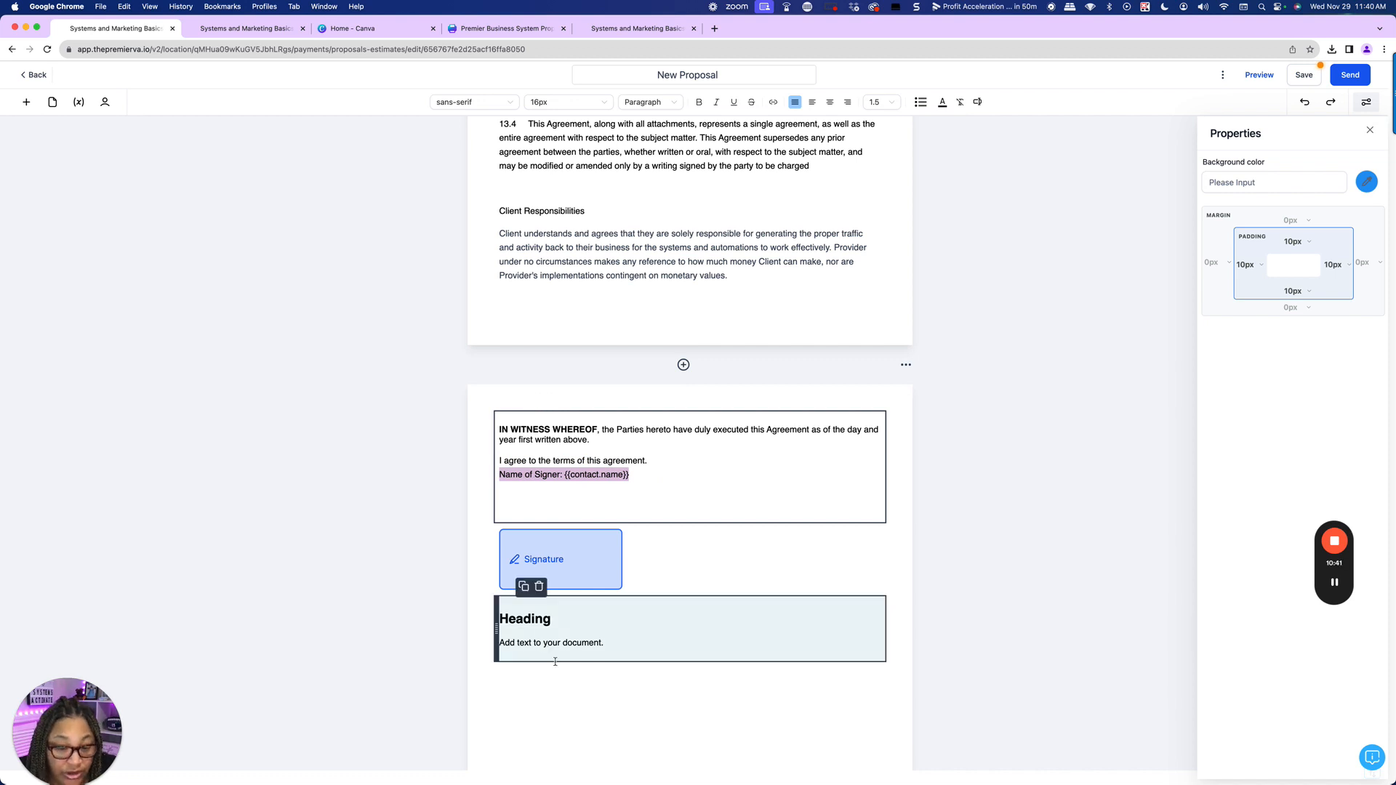
drag(623, 642, 492, 637)
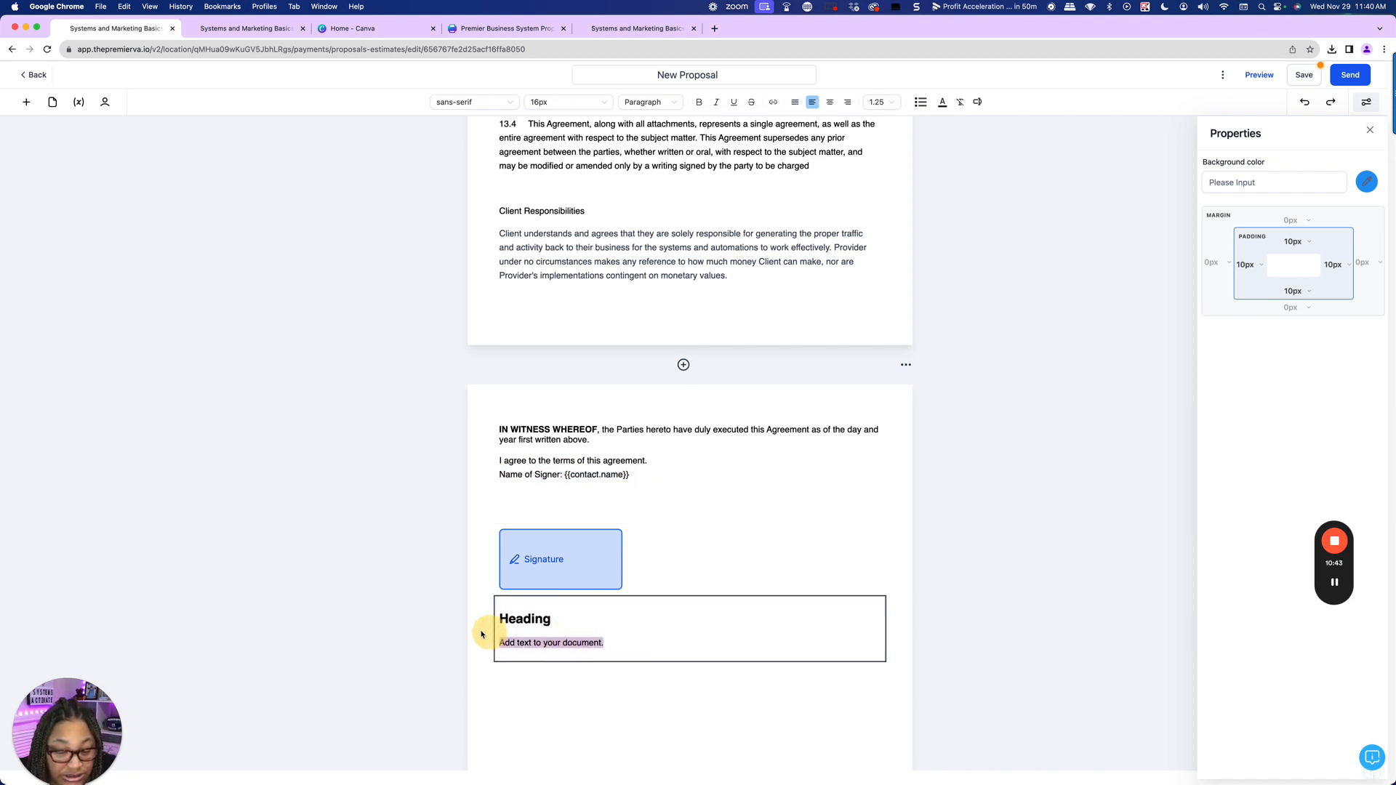
key(super+v)
- Delete the sample heading from the text element below the signature field and add a new line after the signer's name placeholder
drag(590, 627, 495, 618)
key(BackSpace)
key(BackSpace)
key(BackSpace)
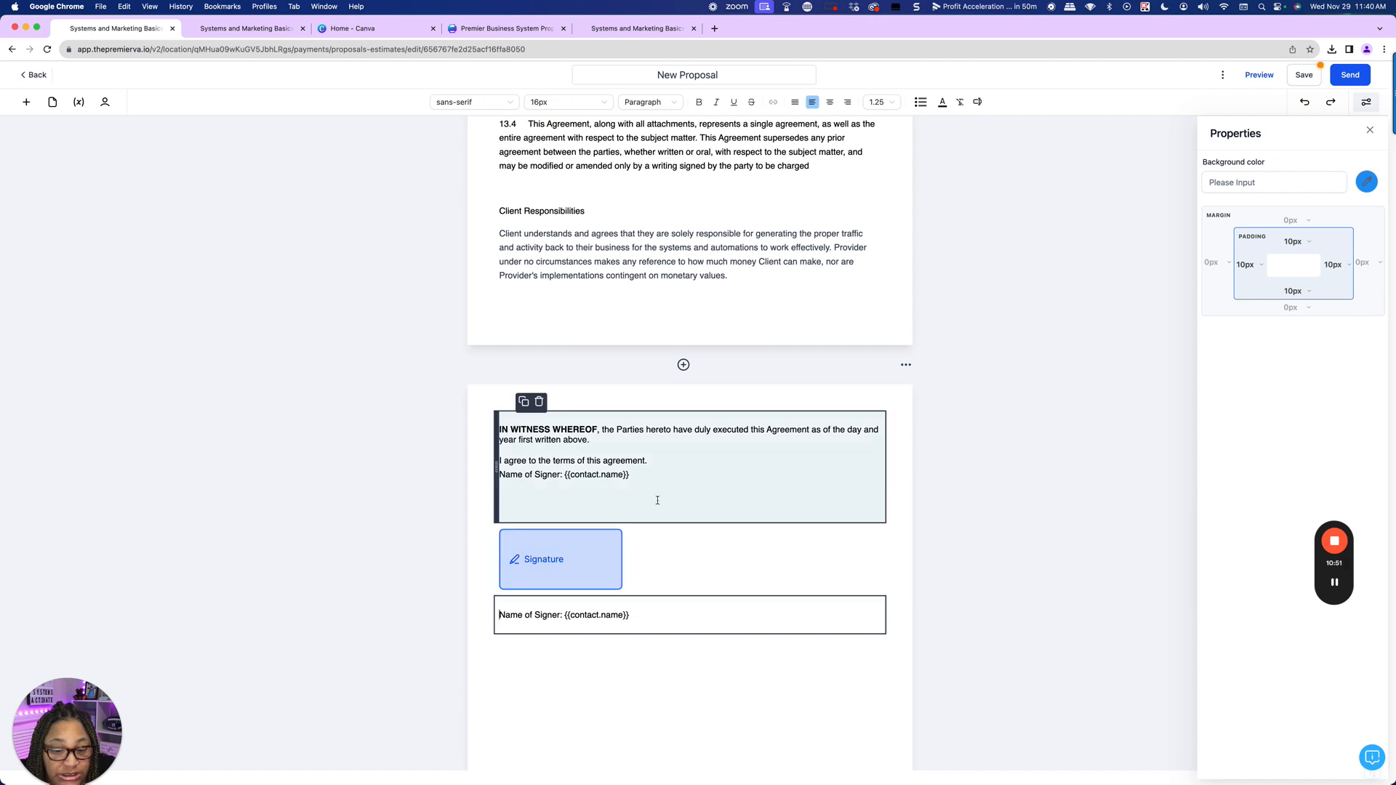
click(640, 614)
key(Return)
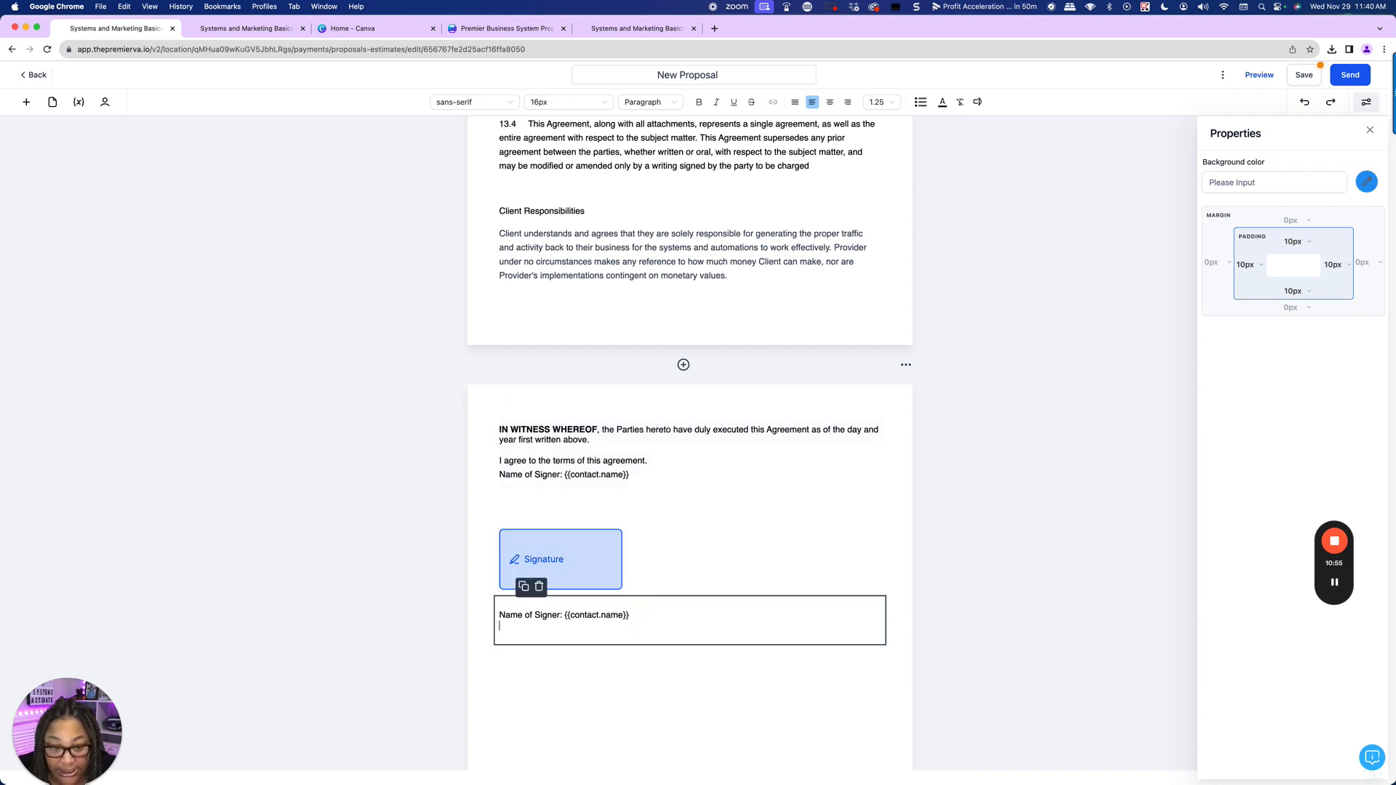
- Enter the label "Title of Signer:" on the line below the signer's name under the signature field
text(Title)
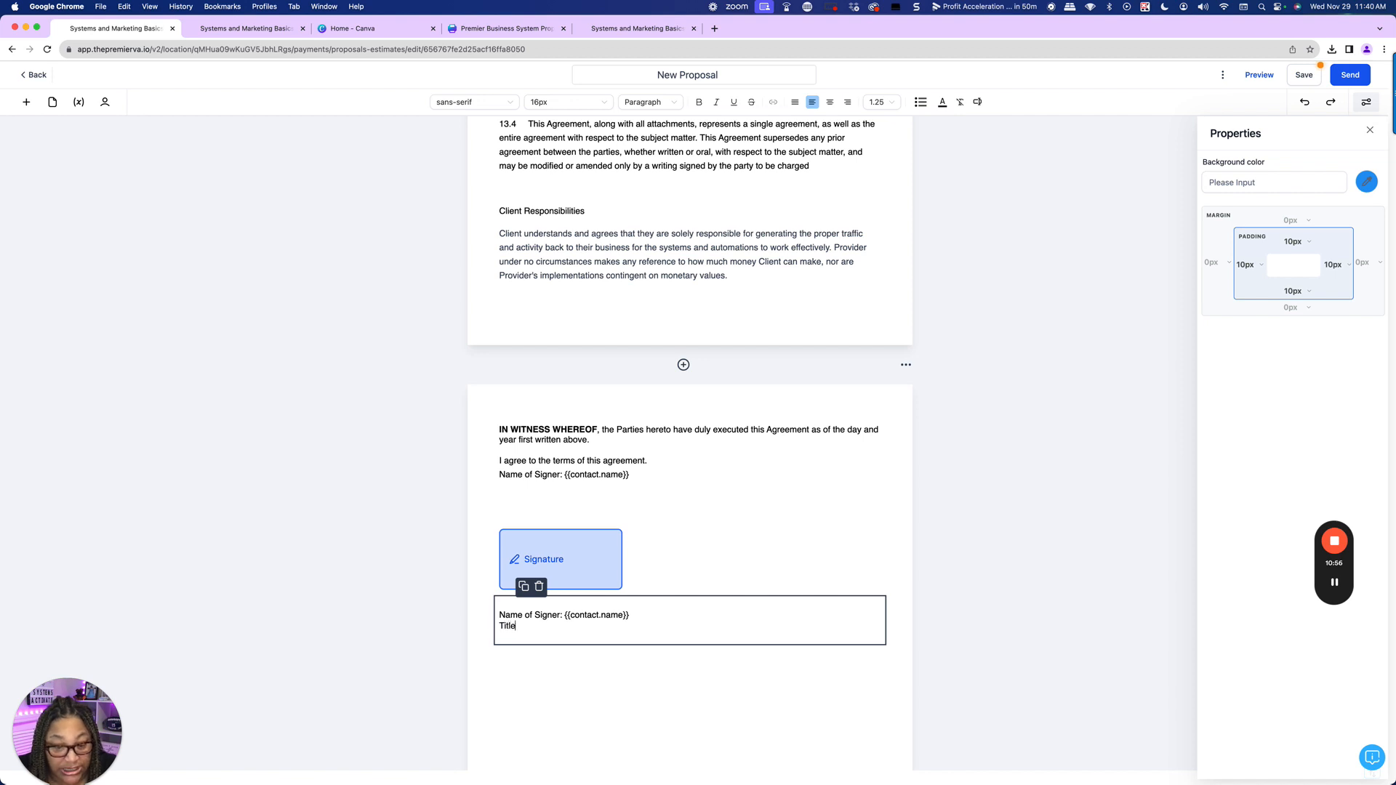
text( of Signer:)
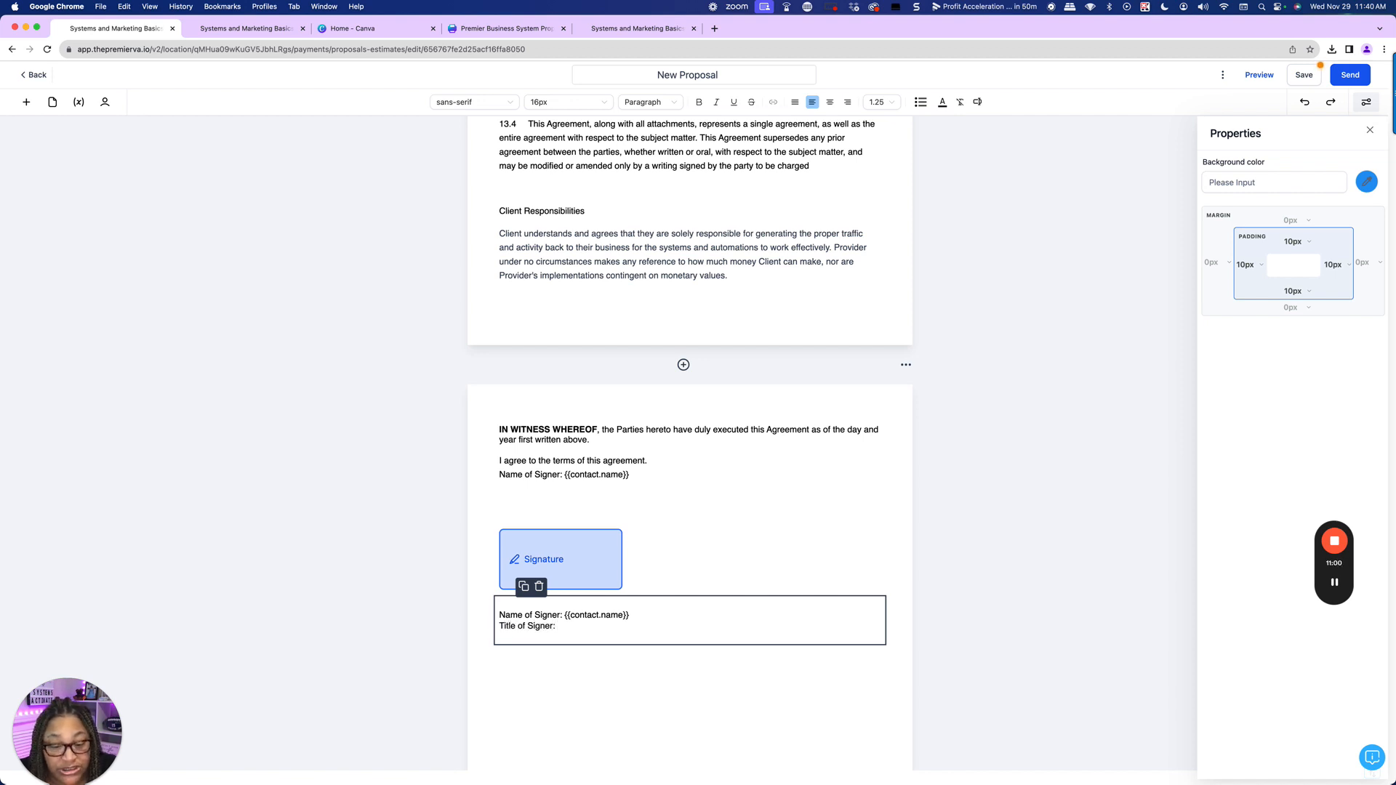
- Search the custom values for "titl" and look through the full list for a signer's title value
click(978, 102)
click(966, 240)
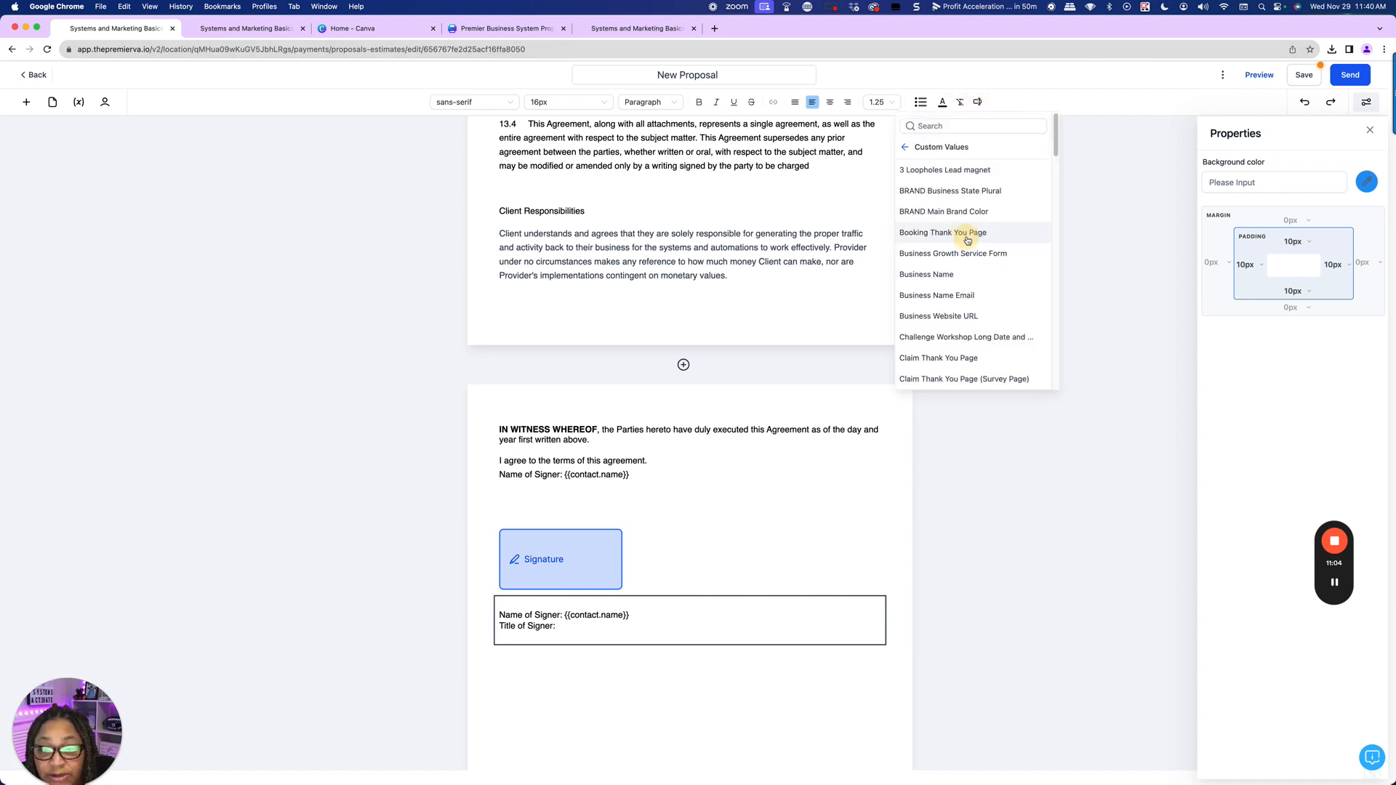
click(949, 126)
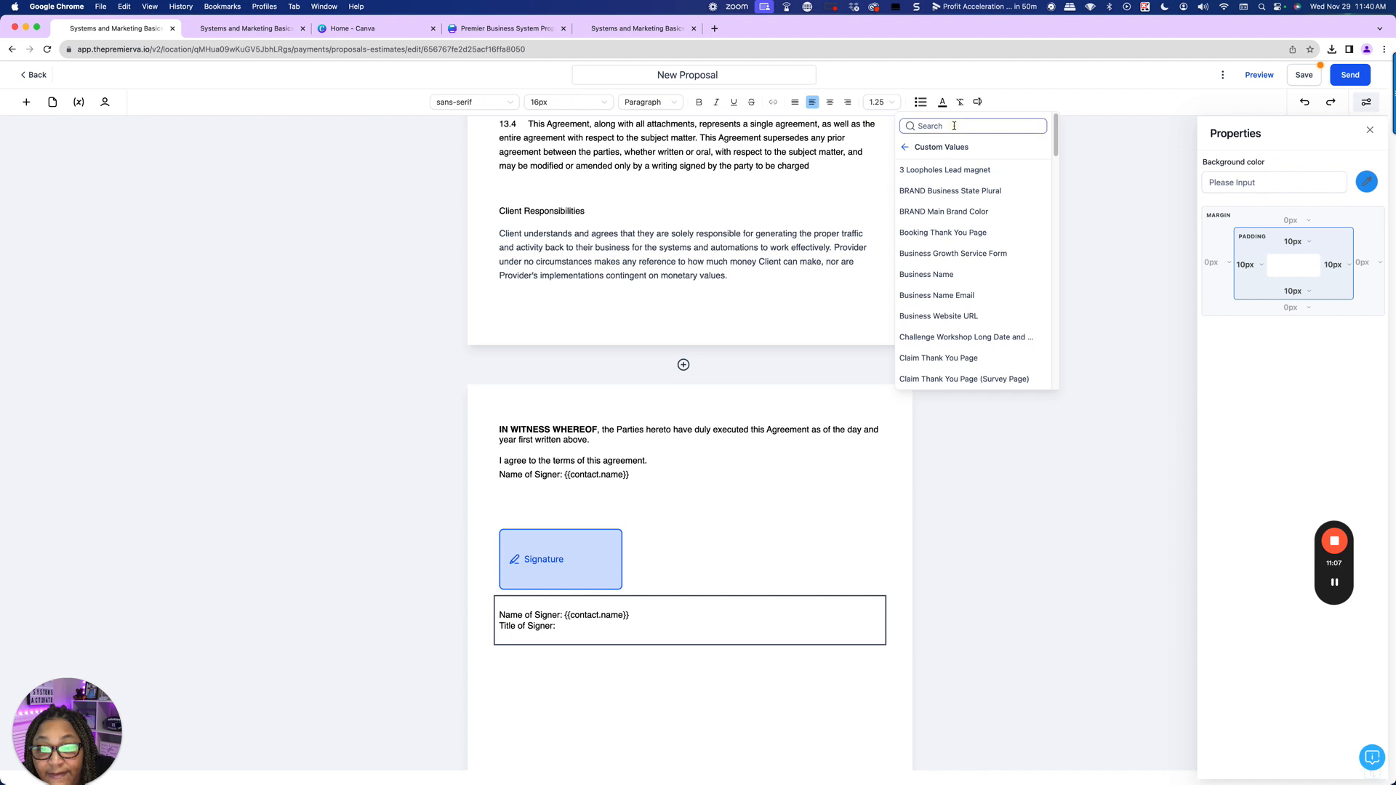
text(titl)
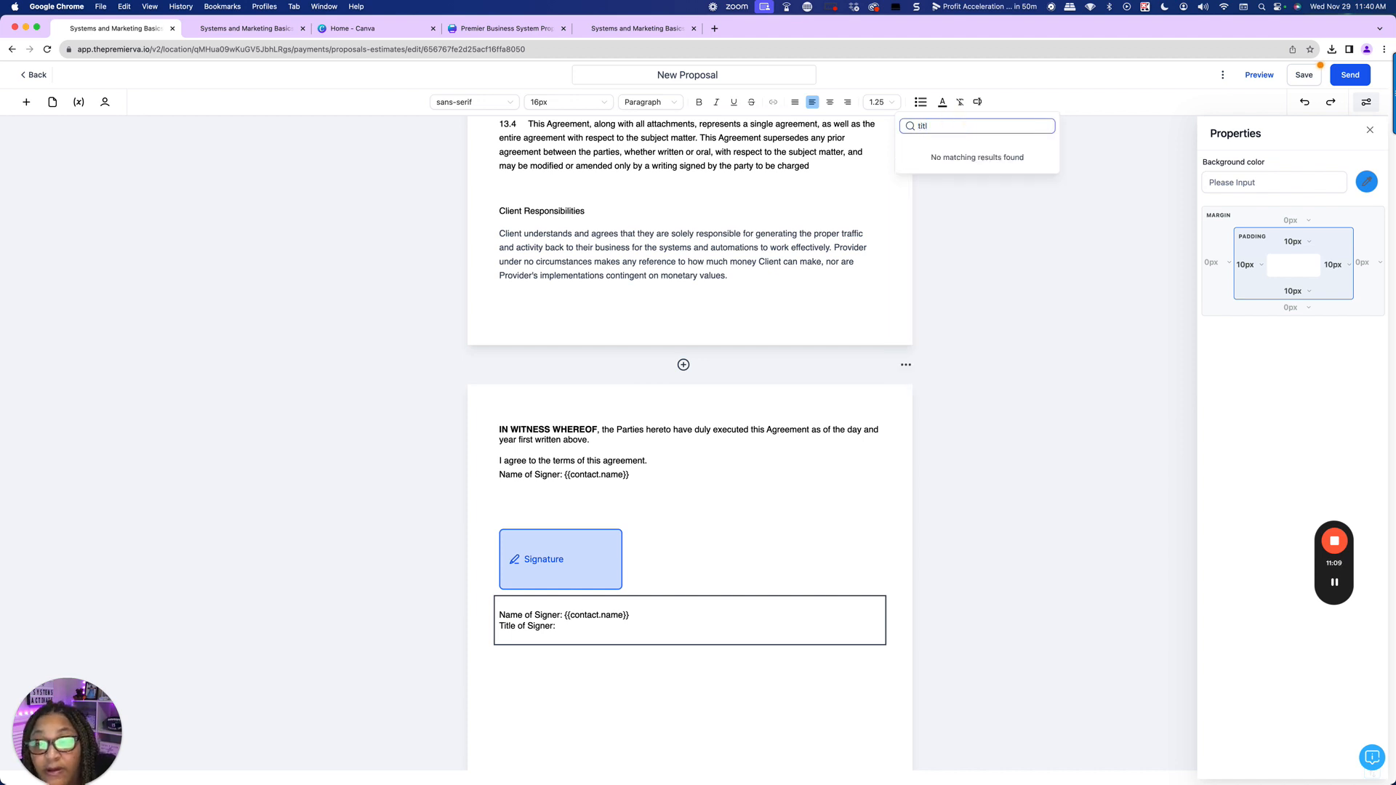
key(BackSpace)
key(BackSpace)
key(BackSpace)
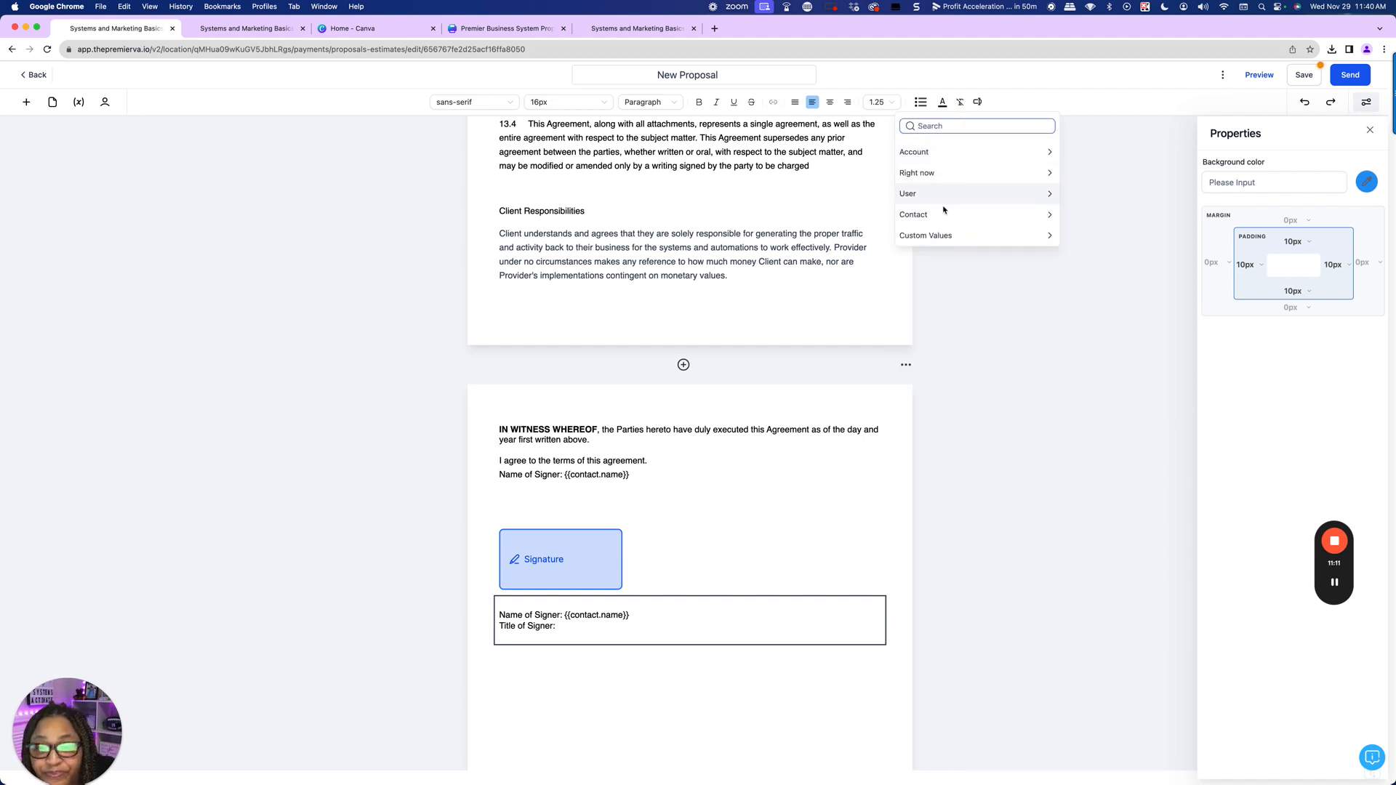
click(978, 235)
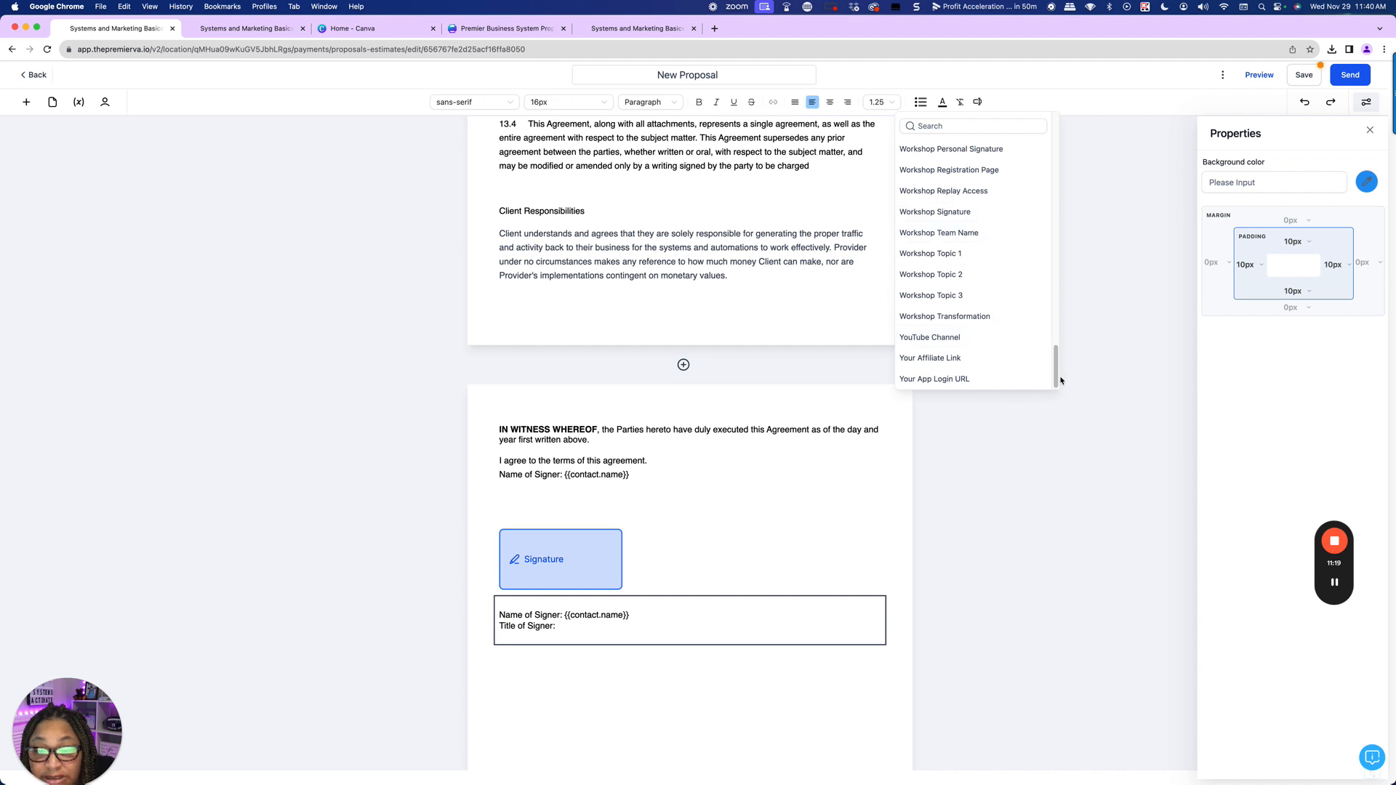
drag(1057, 379, 1040, 160)
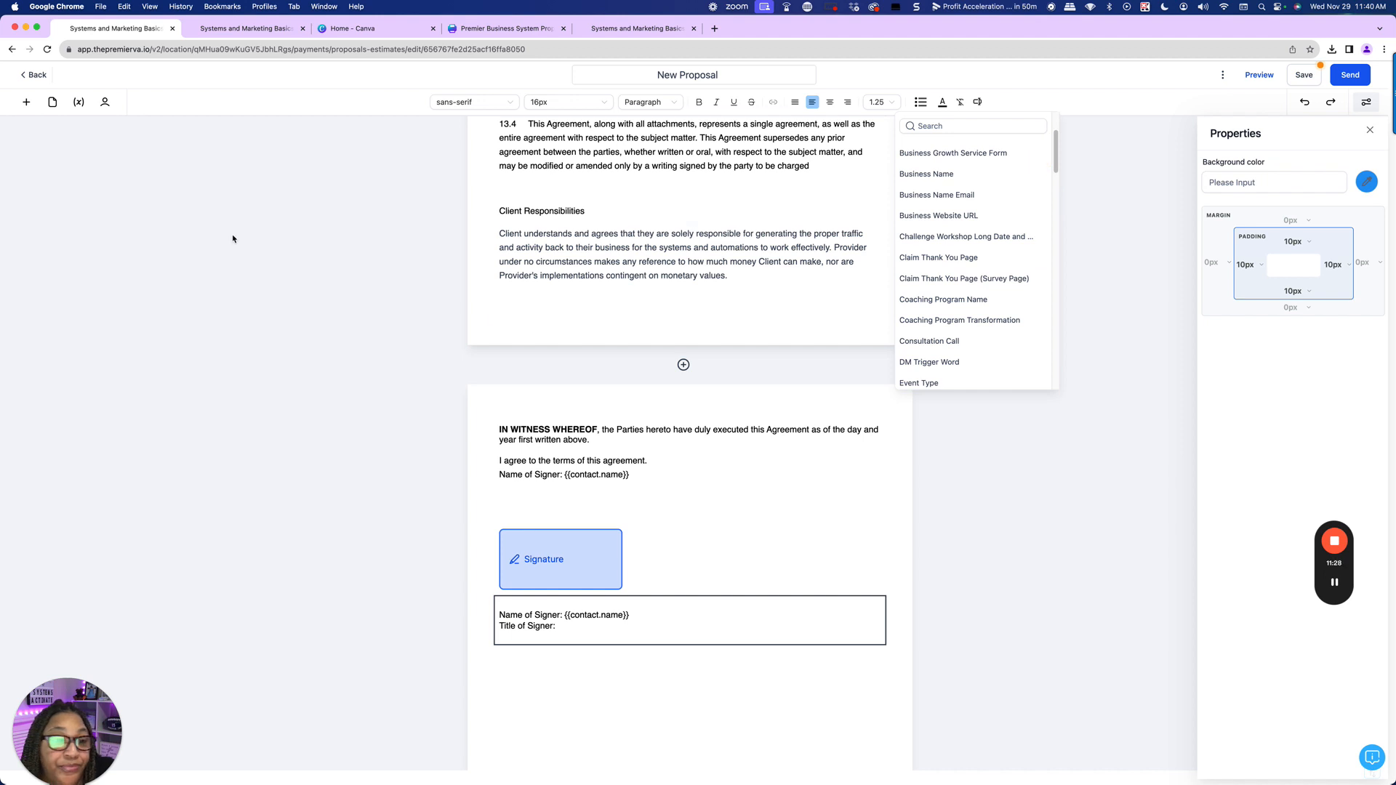
- Duplicate the proposal's browser tab and return to the original one
right_click(89, 33)
click(110, 100)
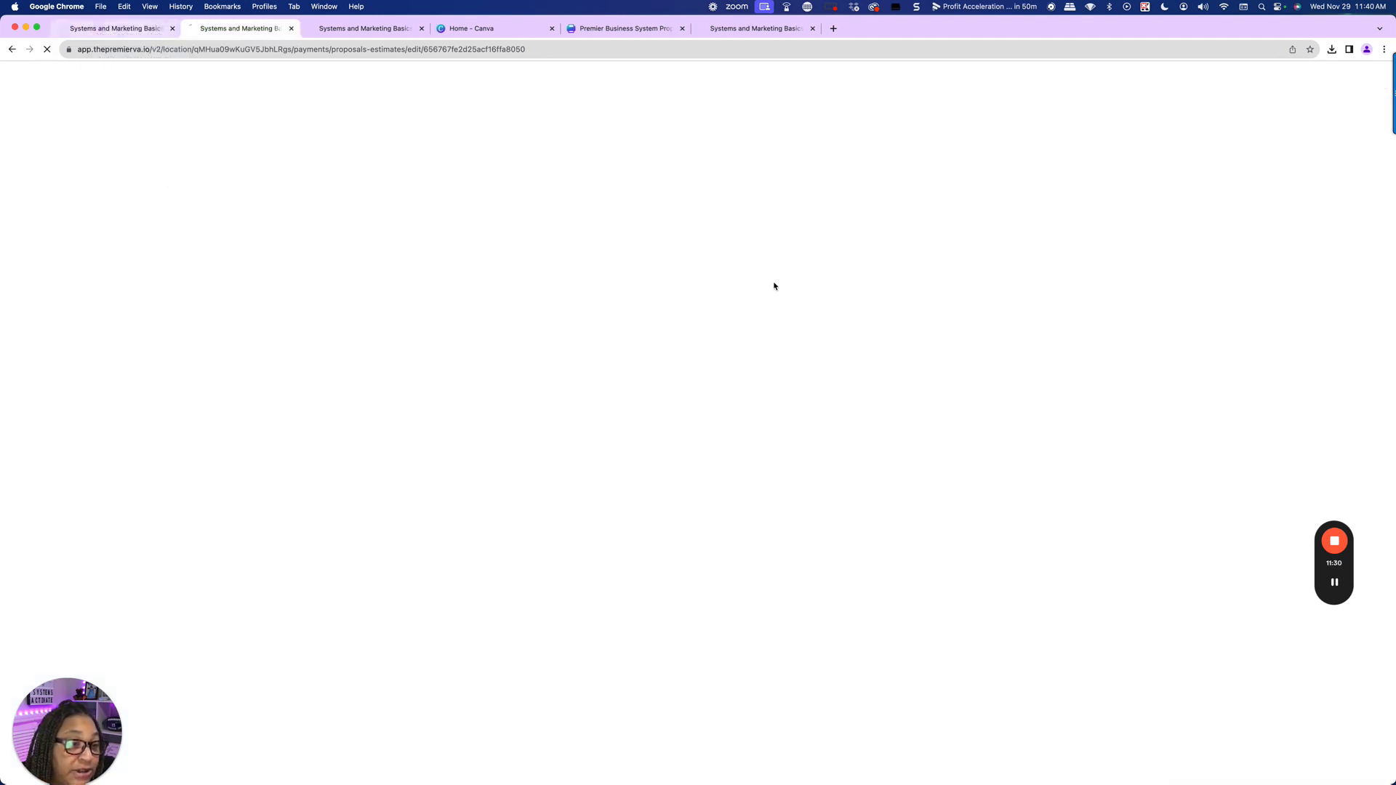
click(93, 30)
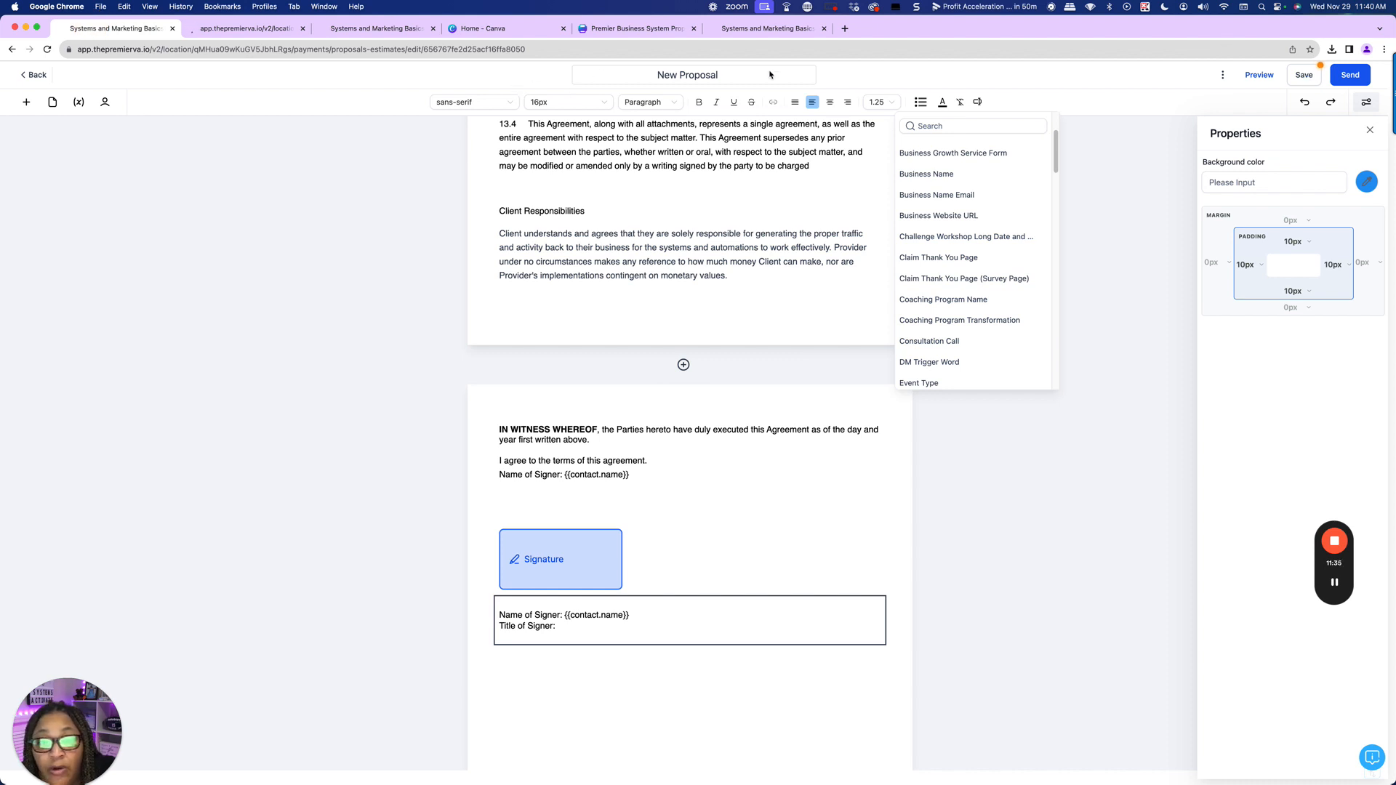
- Rename the proposal as "Test Proposal" and save it
drag(733, 72, 601, 72)
key(BackSpace)
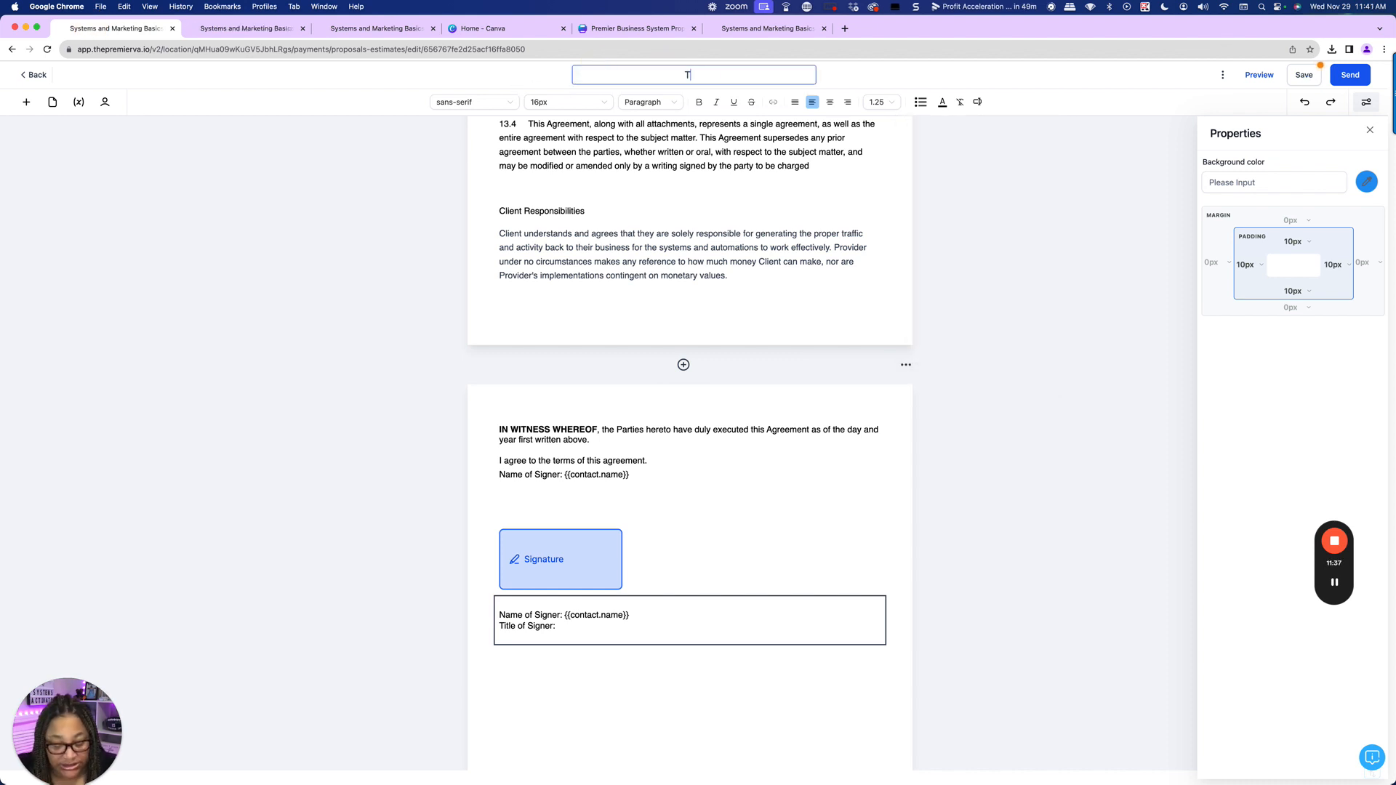
text(Test Proposal)
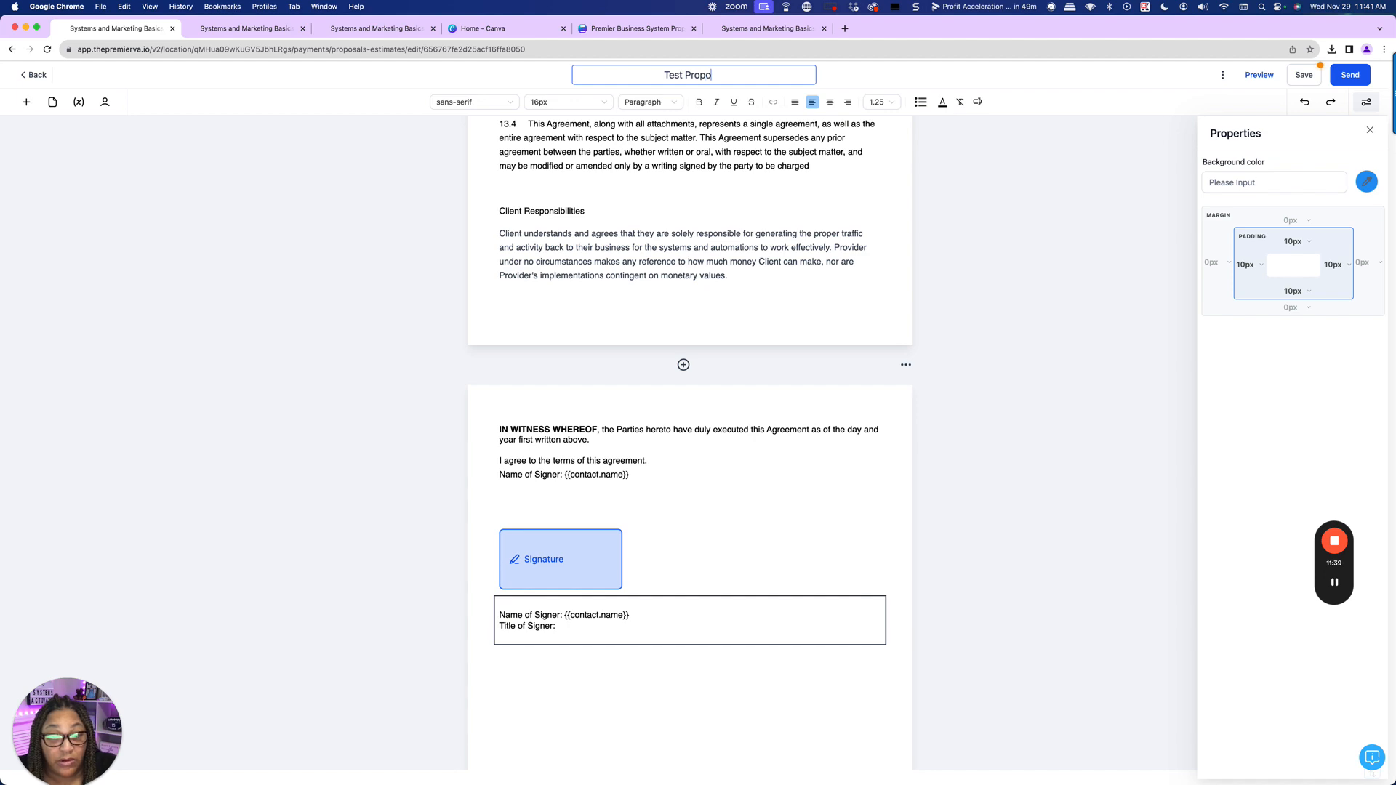
click(1298, 76)
key(ctrl+Down)
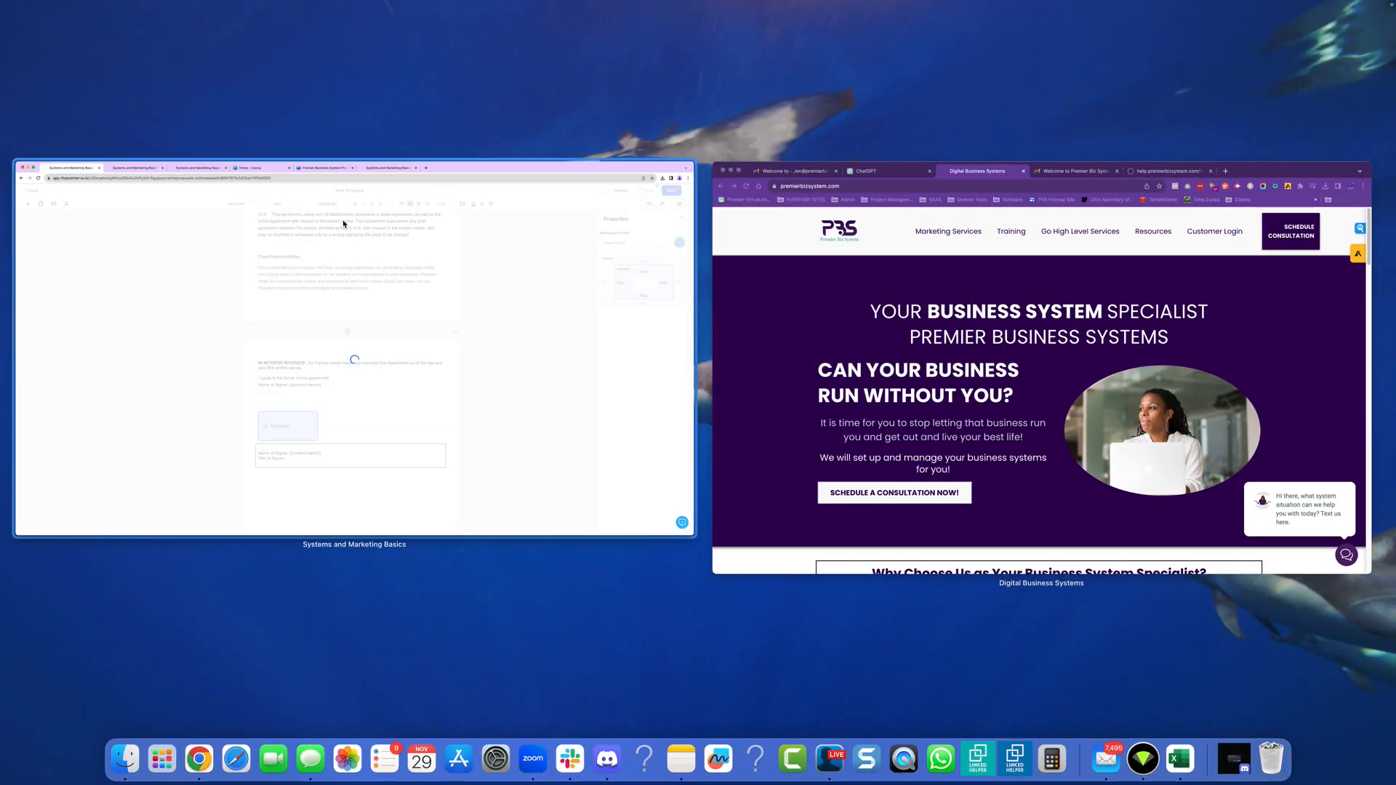
click(386, 265)
- Leave the proposal editor in the duplicated tab, discarding its unsaved changes, and open the account's Custom Values settings
click(236, 29)
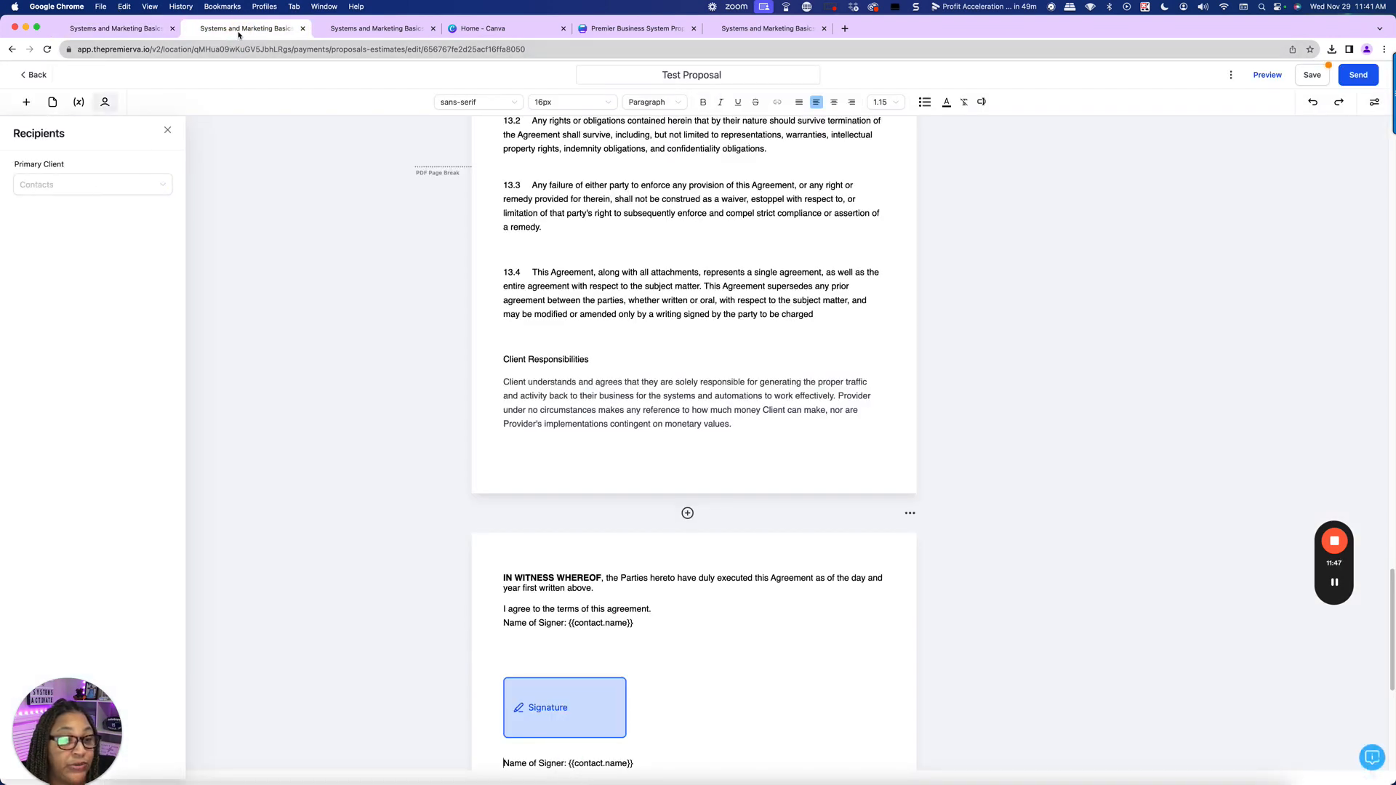
click(28, 76)
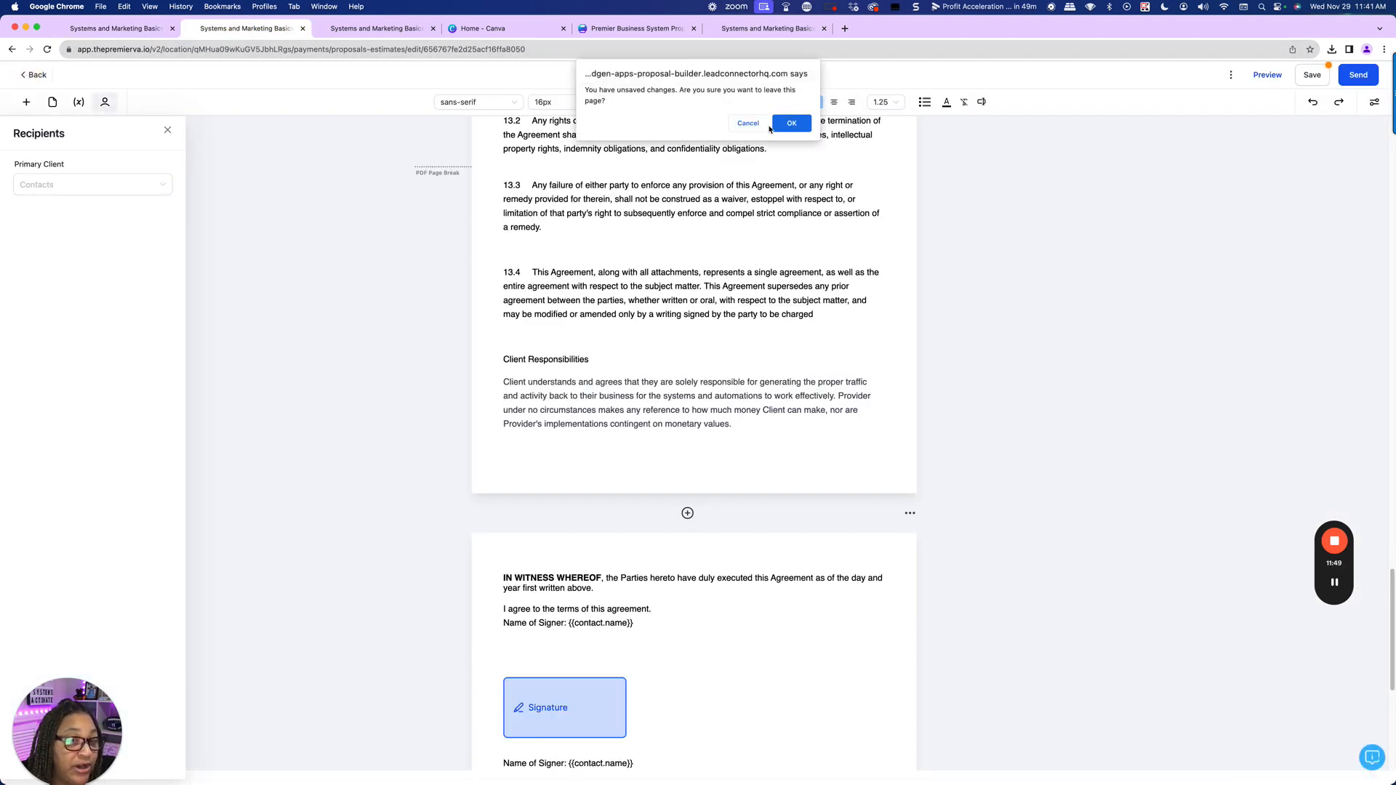
click(792, 124)
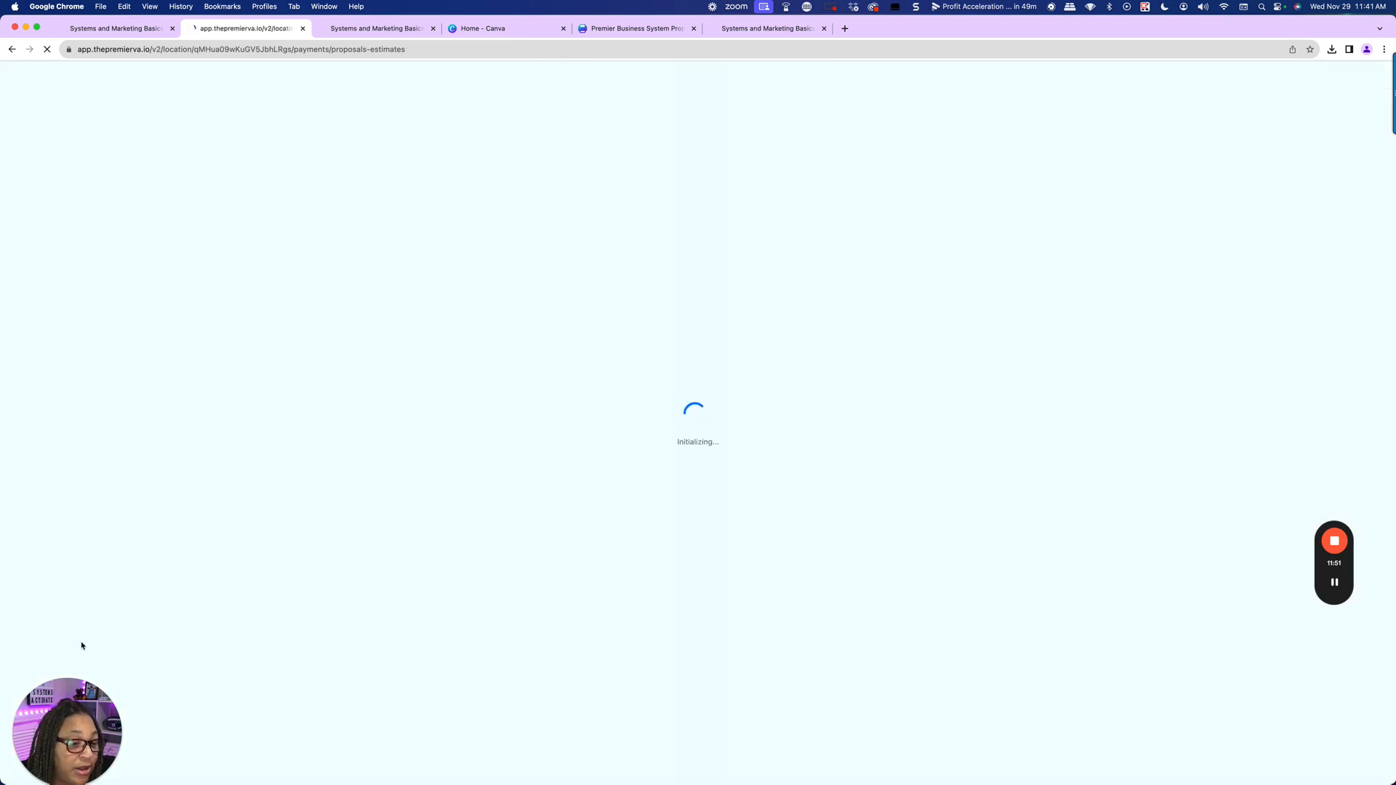
drag(34, 742, 460, 722)
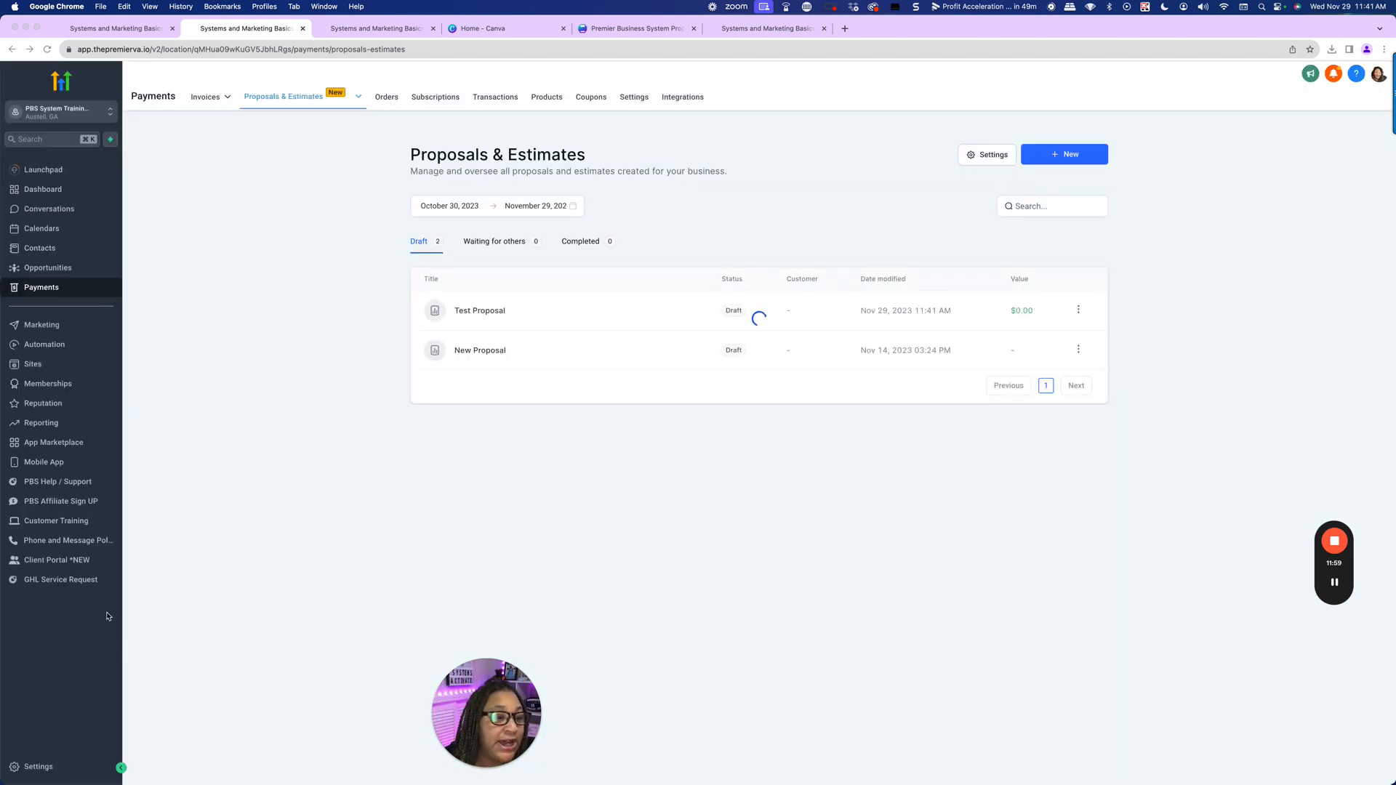
click(36, 767)
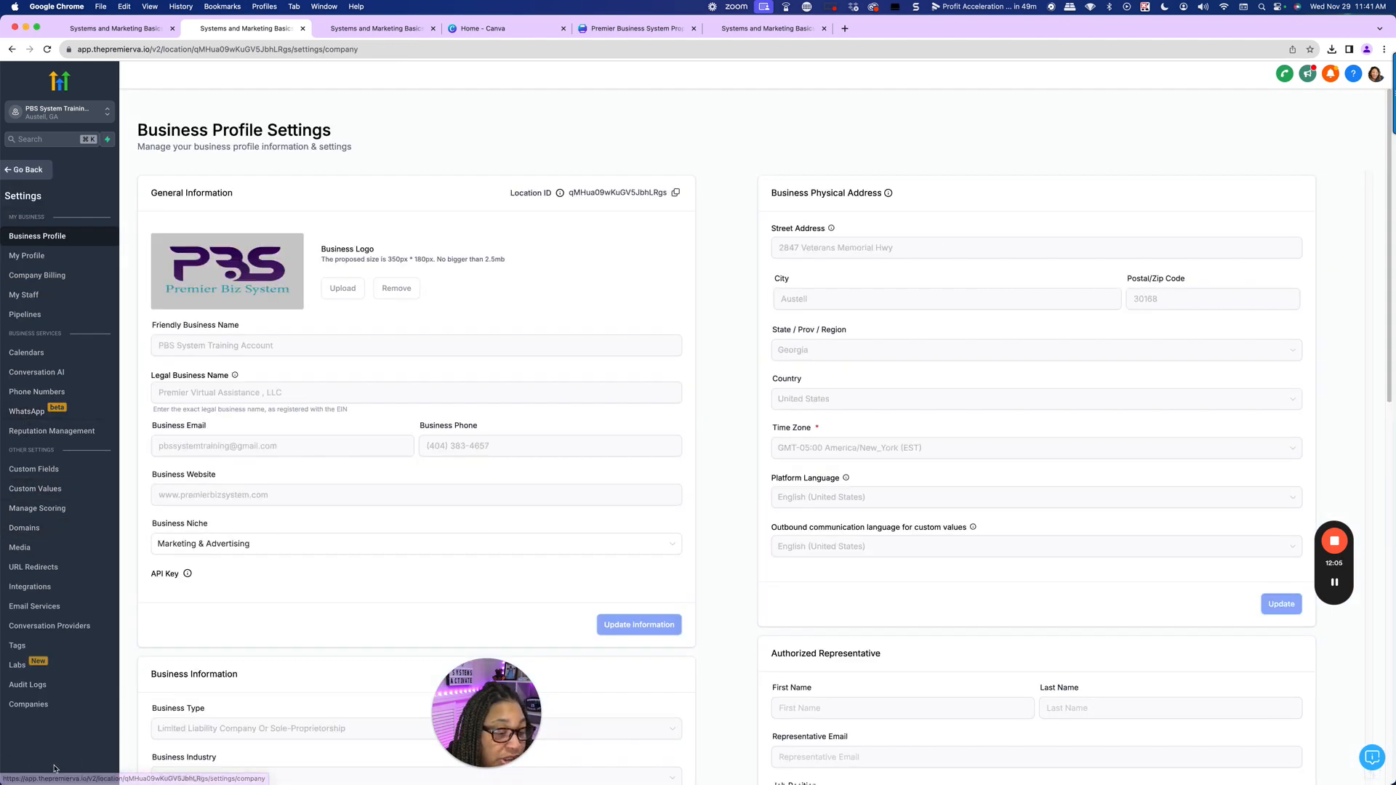
click(36, 489)
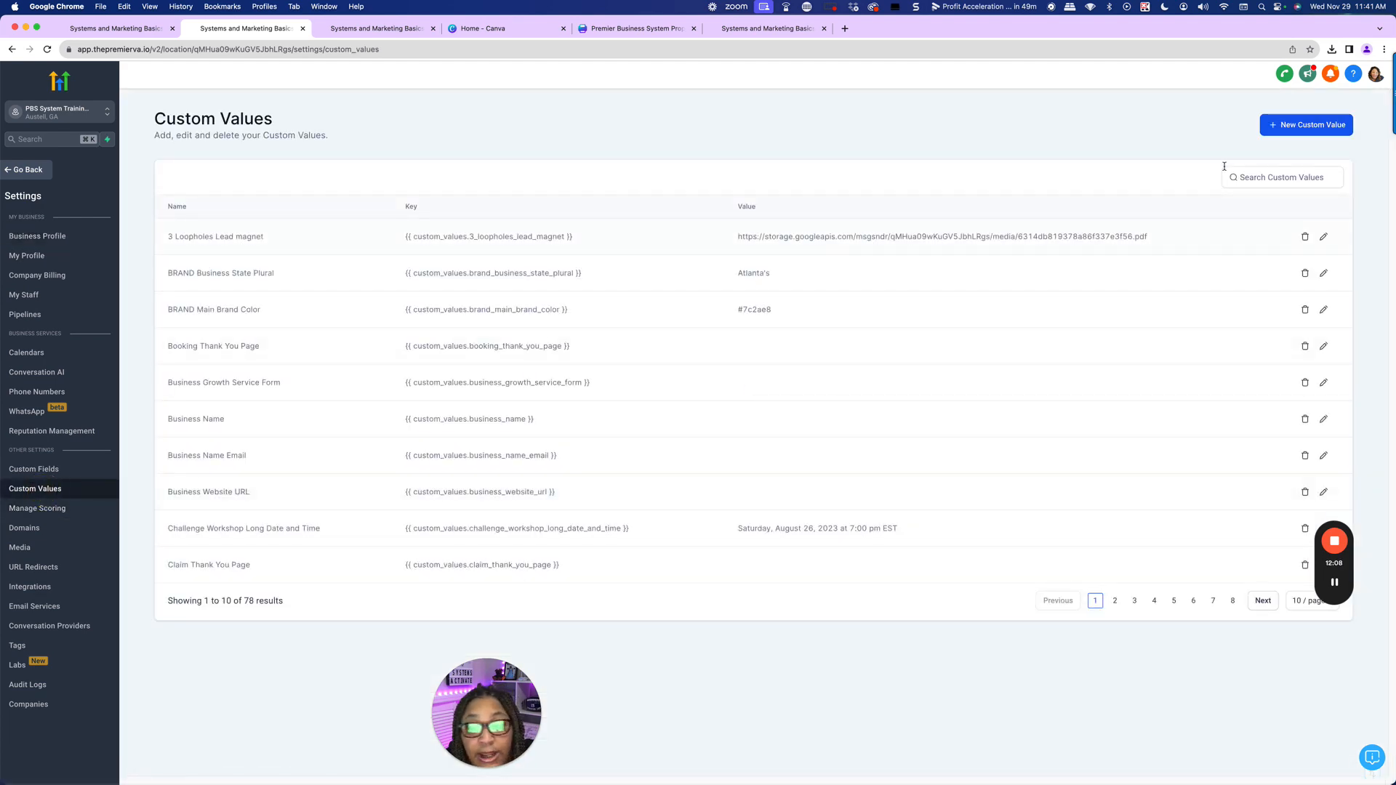
- Create a custom value named "Signatory Title" with the value "President"
click(1316, 127)
click(656, 413)
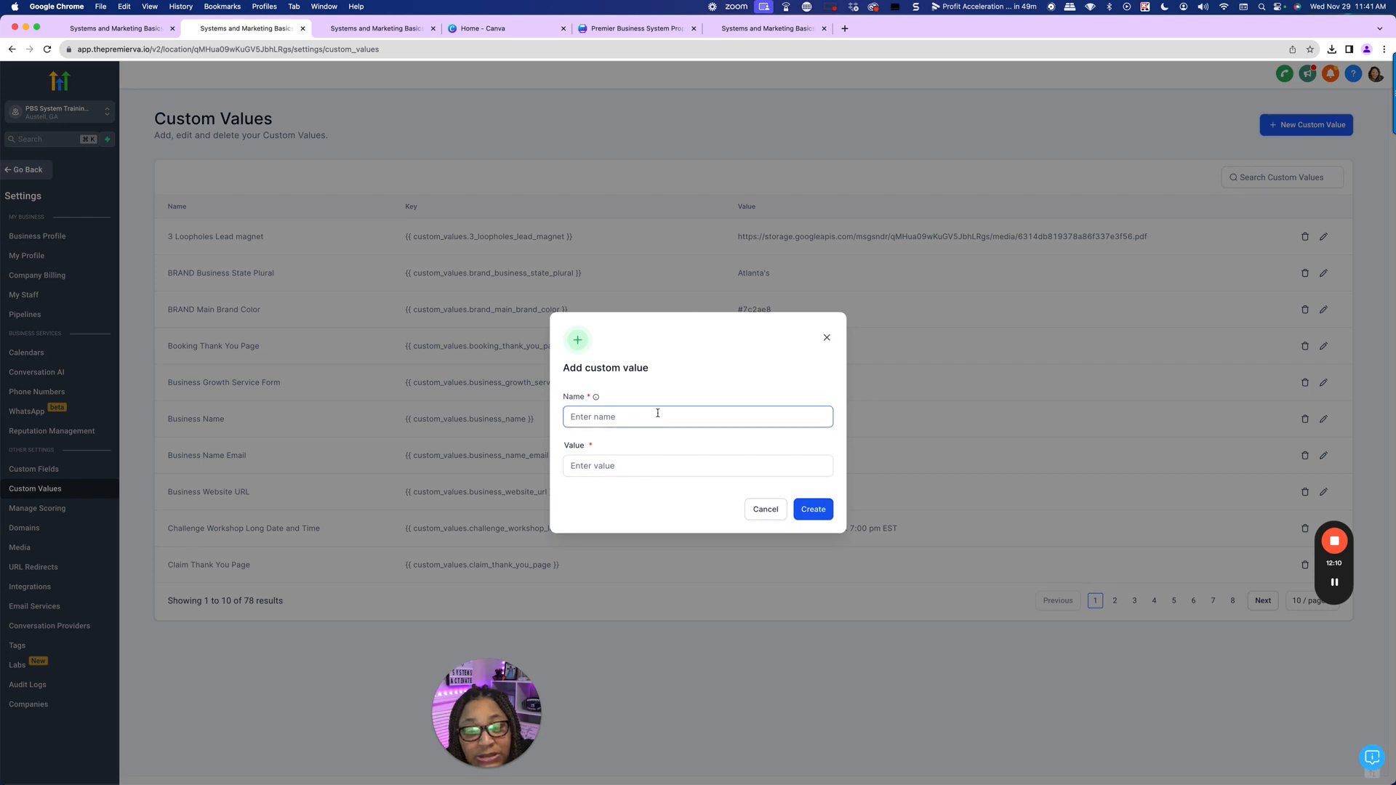
text(Signatory Title)
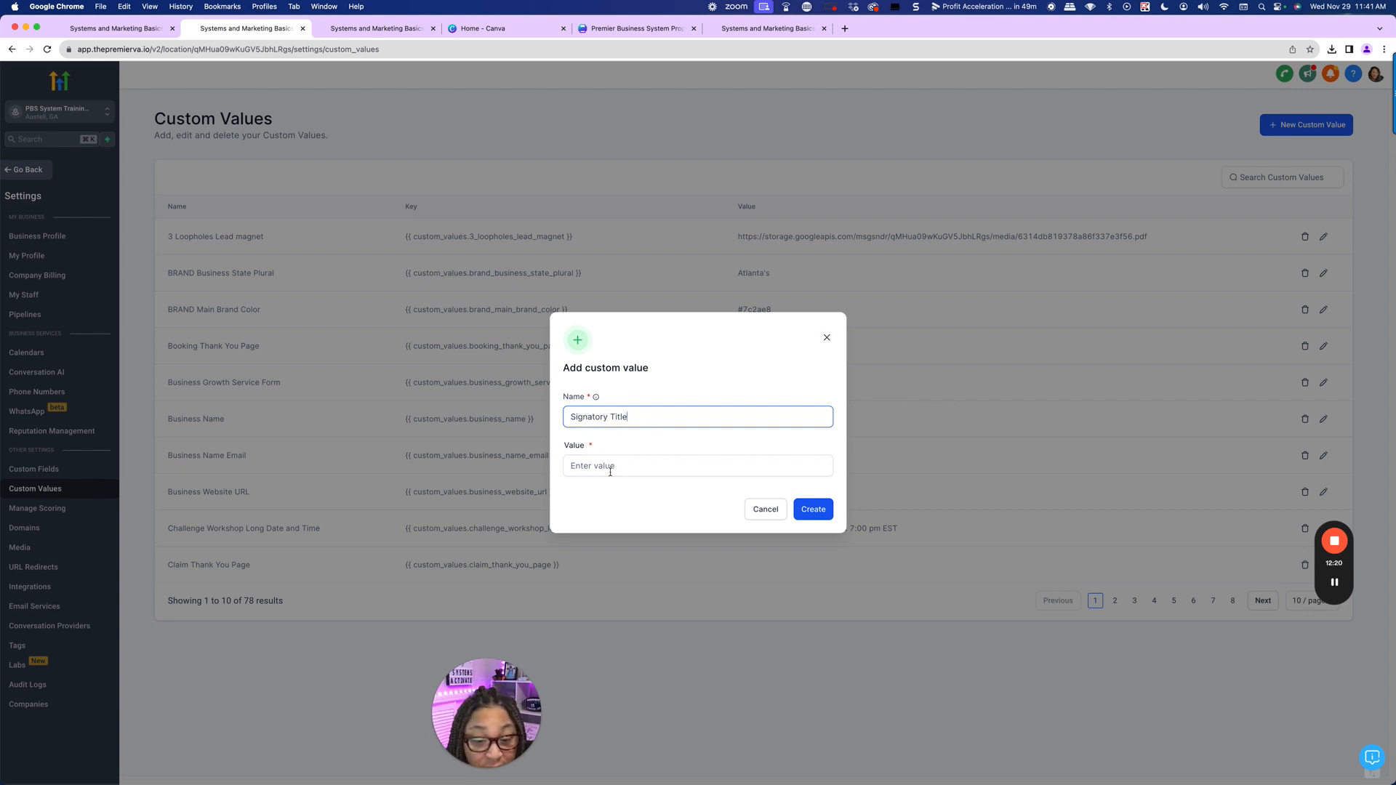
click(610, 466)
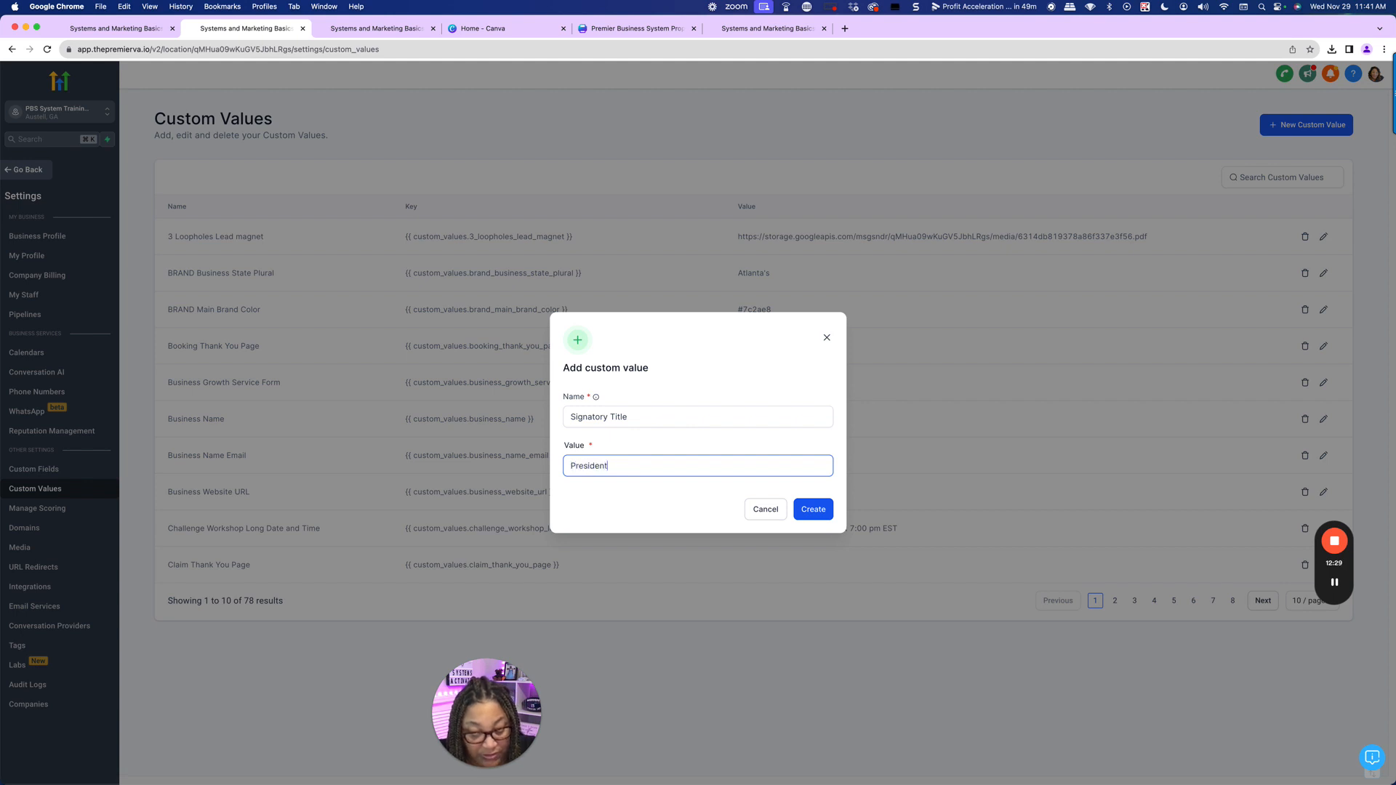
click(807, 513)
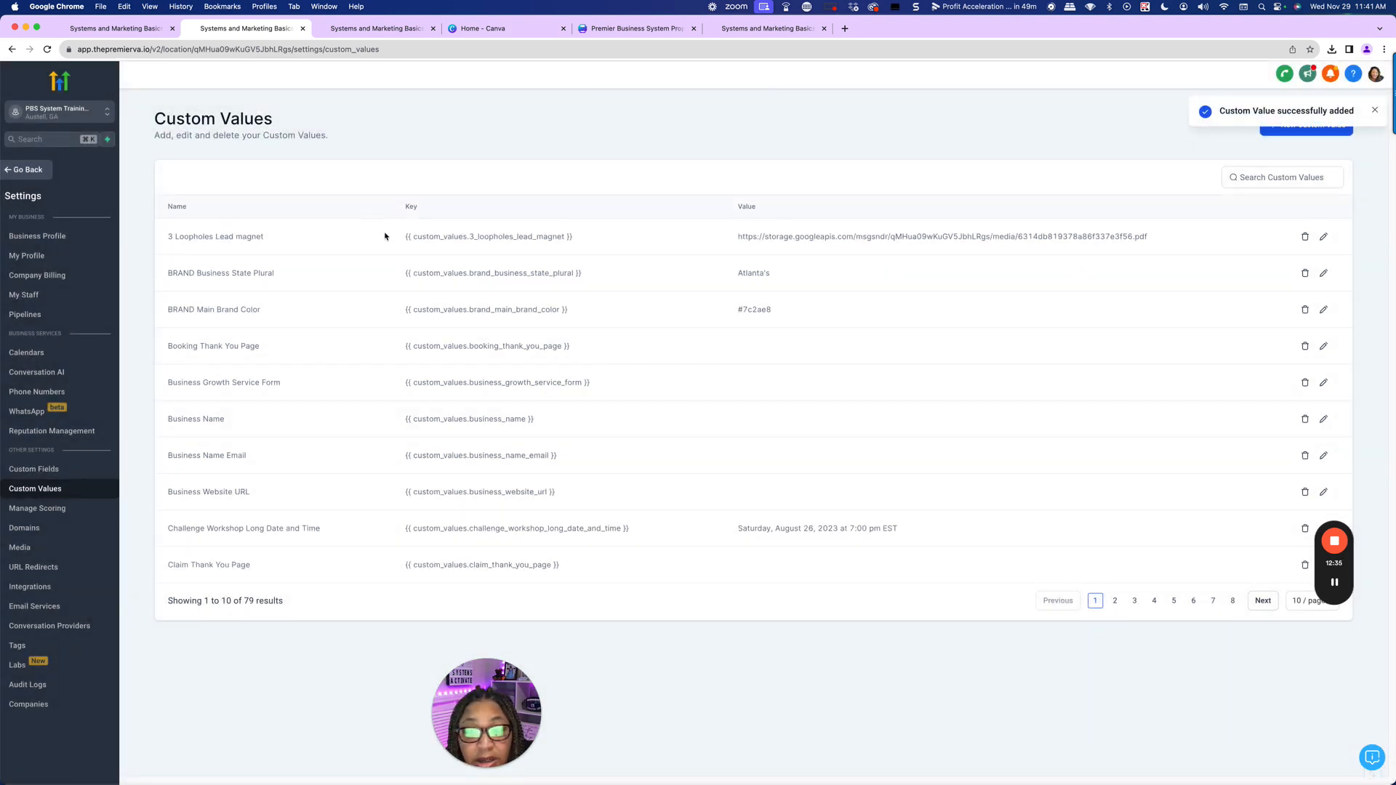
- Return to the original Test Proposal tab and reload the page
click(100, 34)
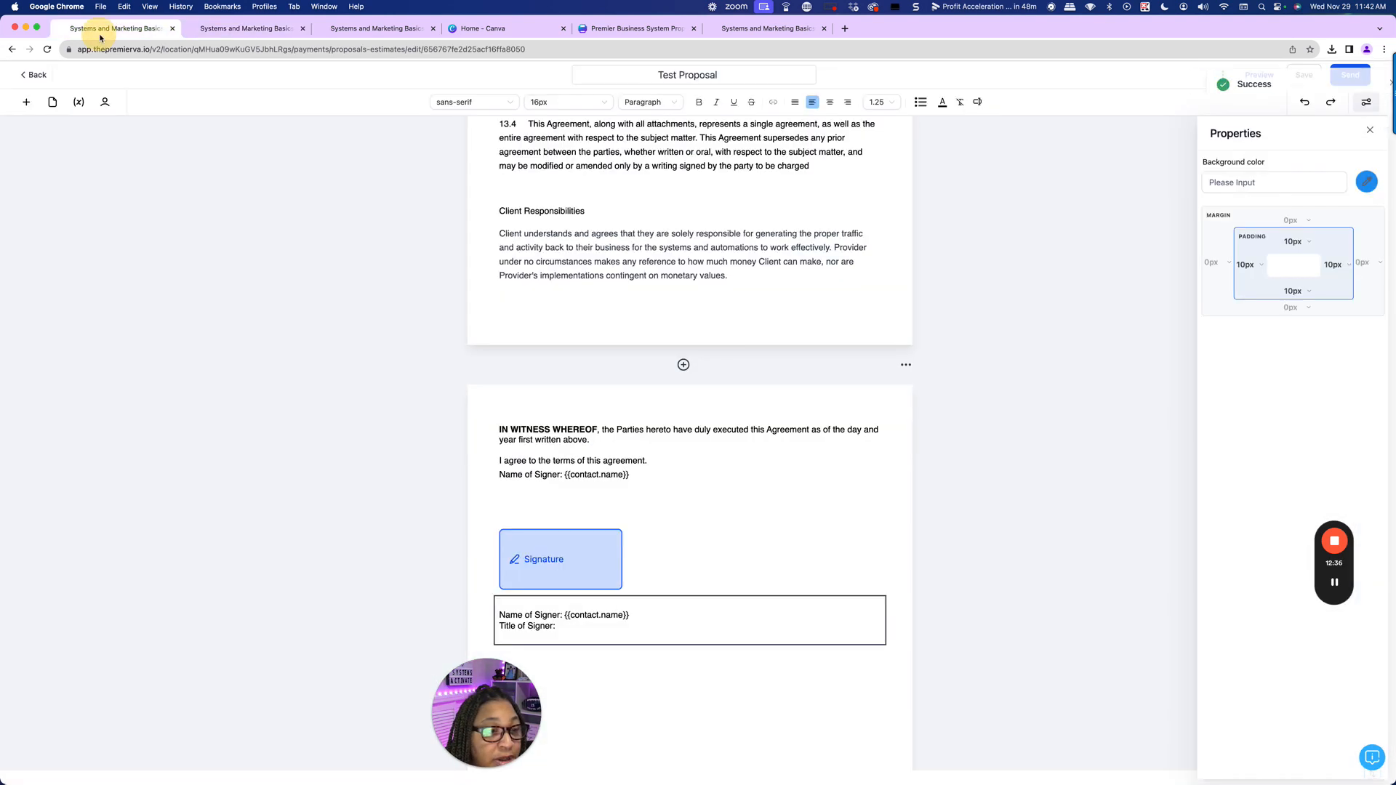
click(46, 49)
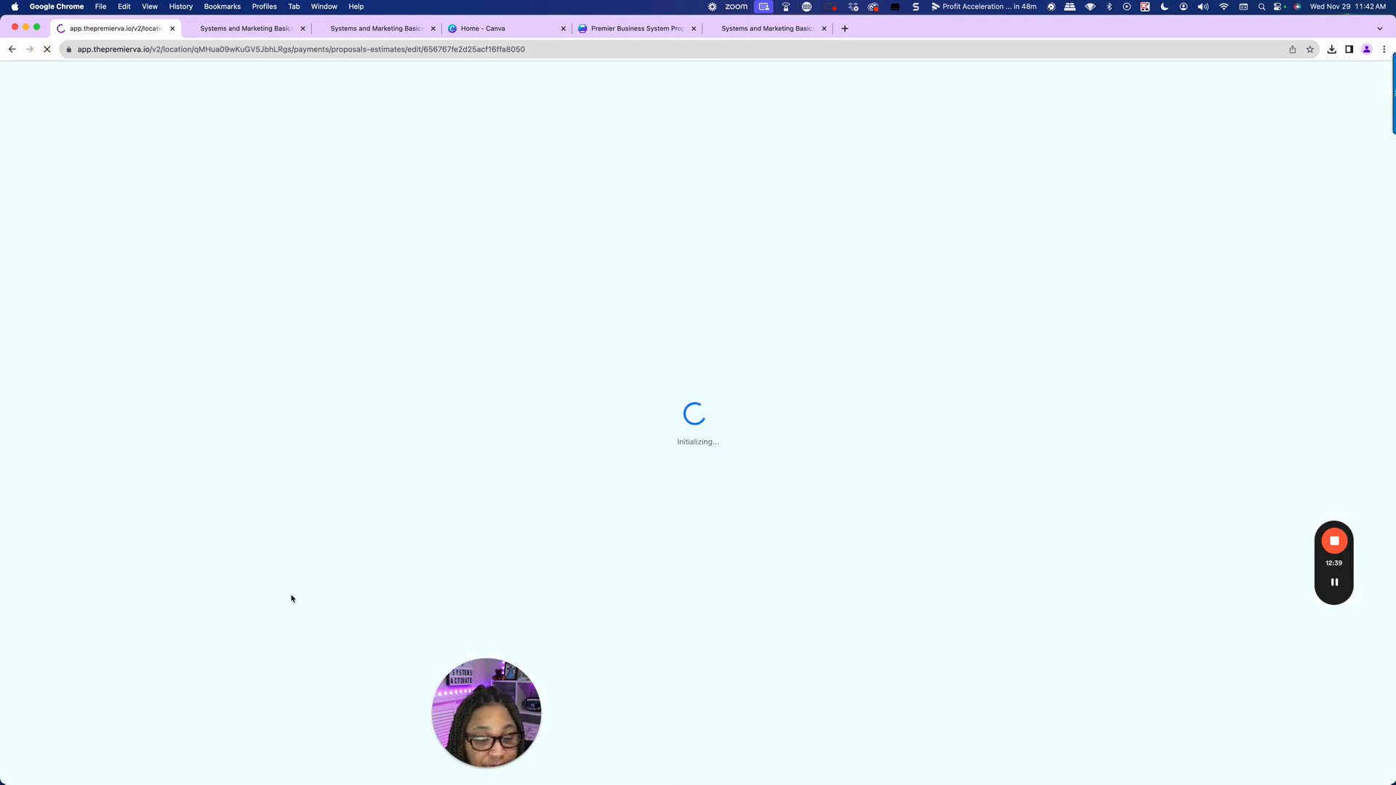
drag(487, 706, 93, 705)
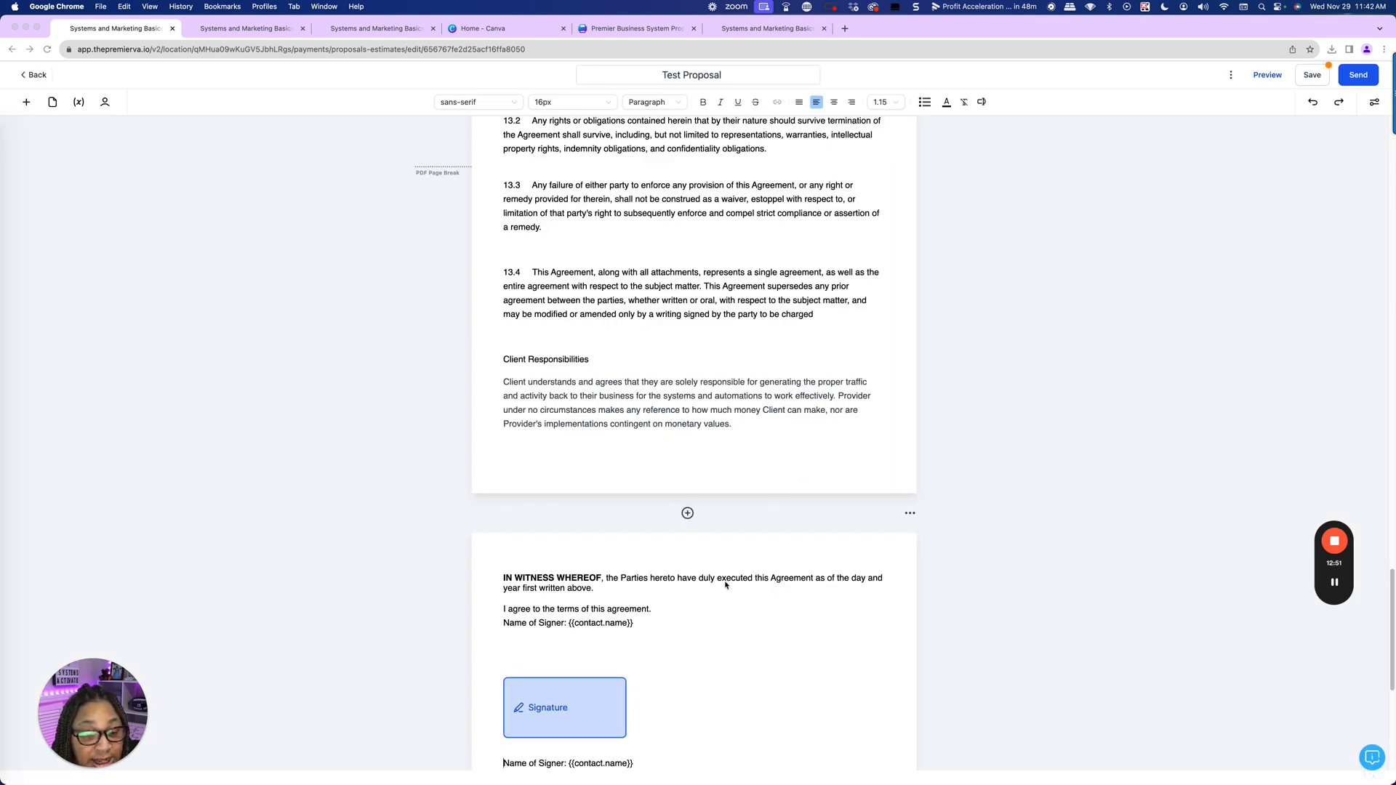
- Delete the "Name of Signer: {{contact.name}}" line above the signature field on the last page
click(633, 444)
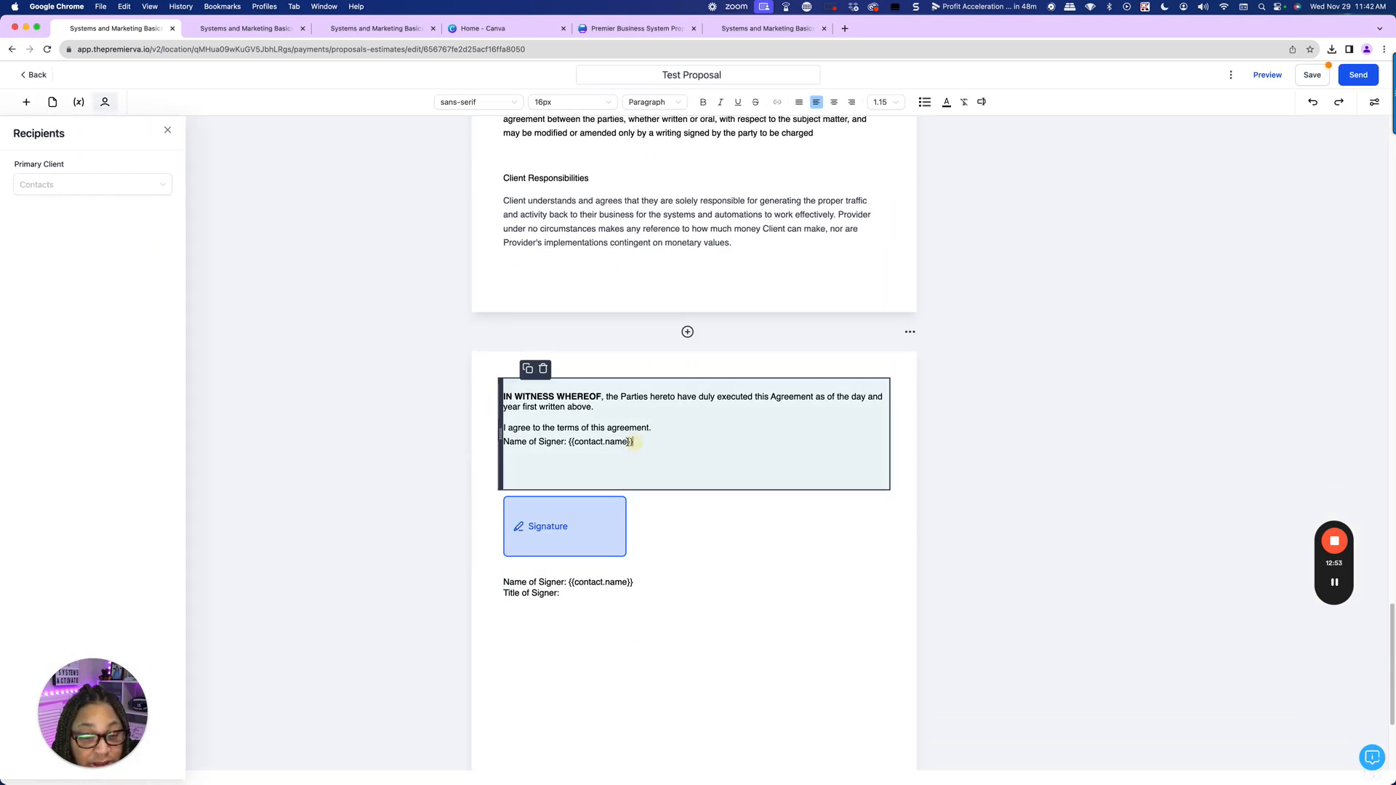
drag(634, 442, 480, 439)
key(BackSpace)
click(540, 526)
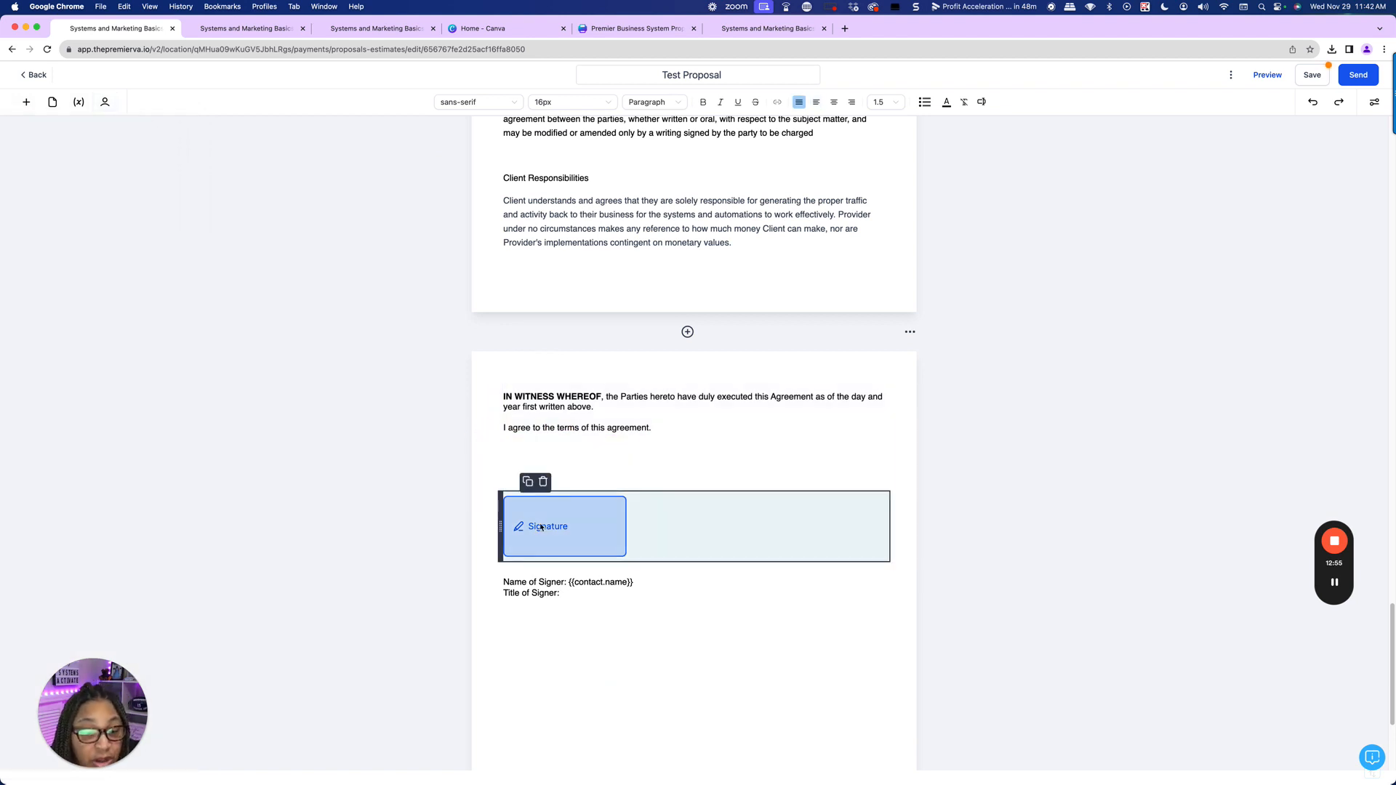
- Insert the Signatory Title custom value after "Title of Signer:" below the signature field, finding it with the search term "sig"
click(597, 602)
click(573, 595)
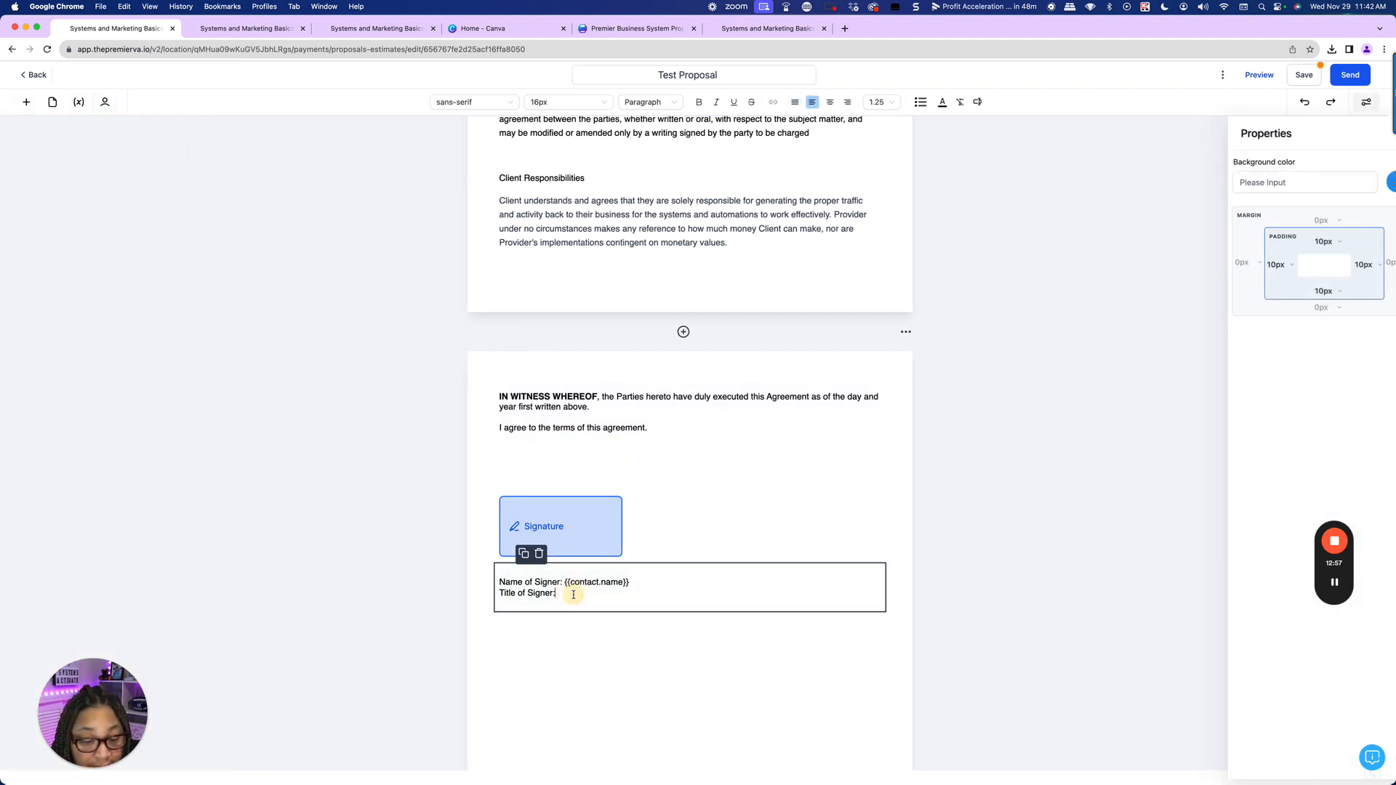
click(977, 102)
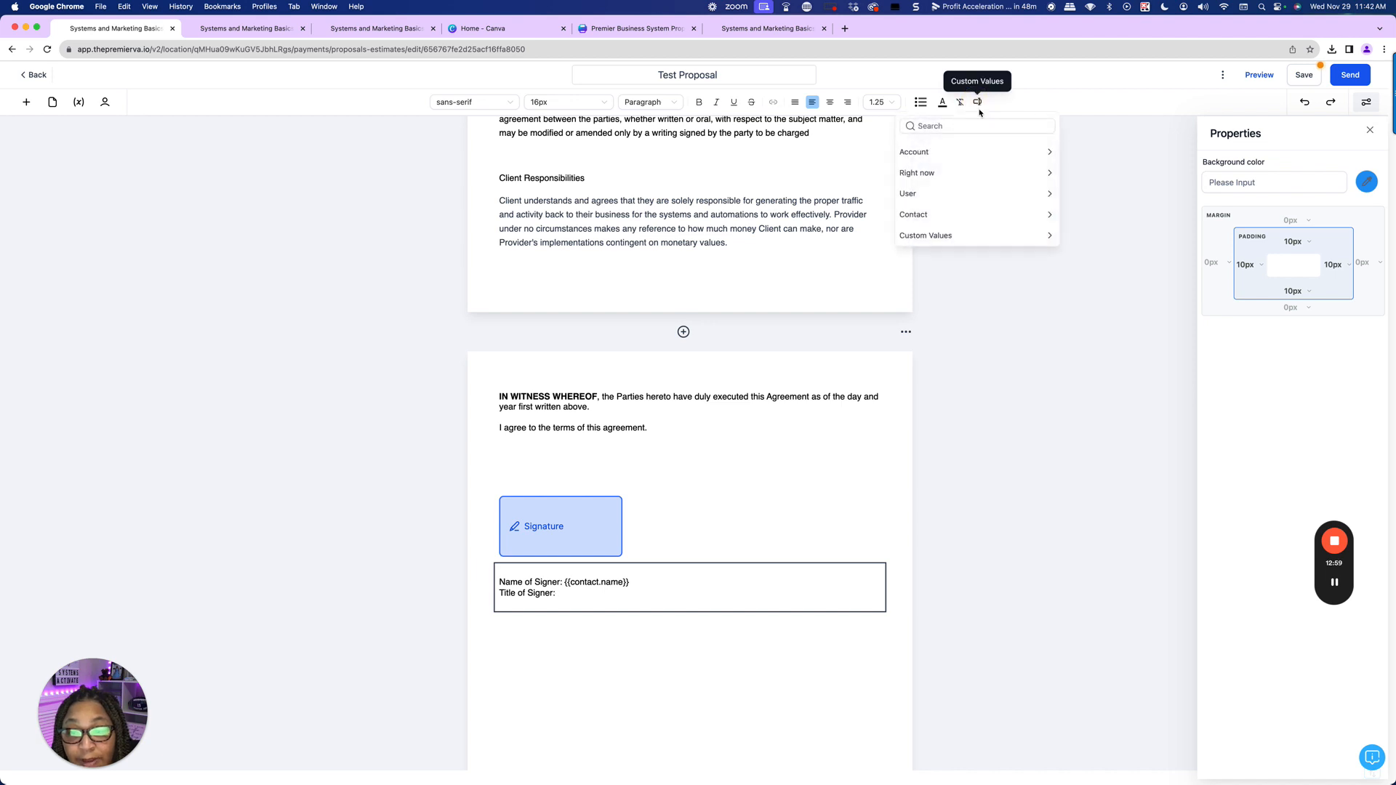
click(1019, 236)
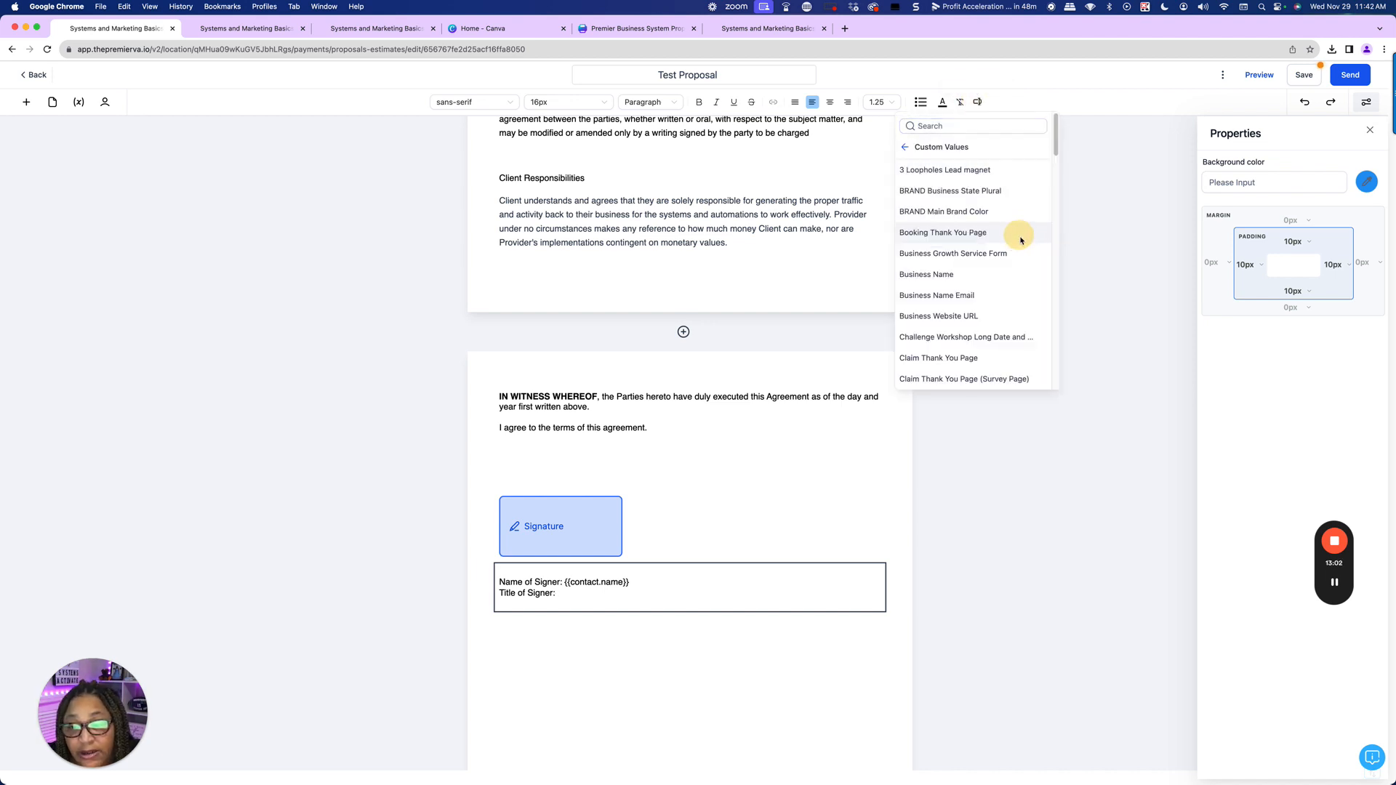
click(971, 129)
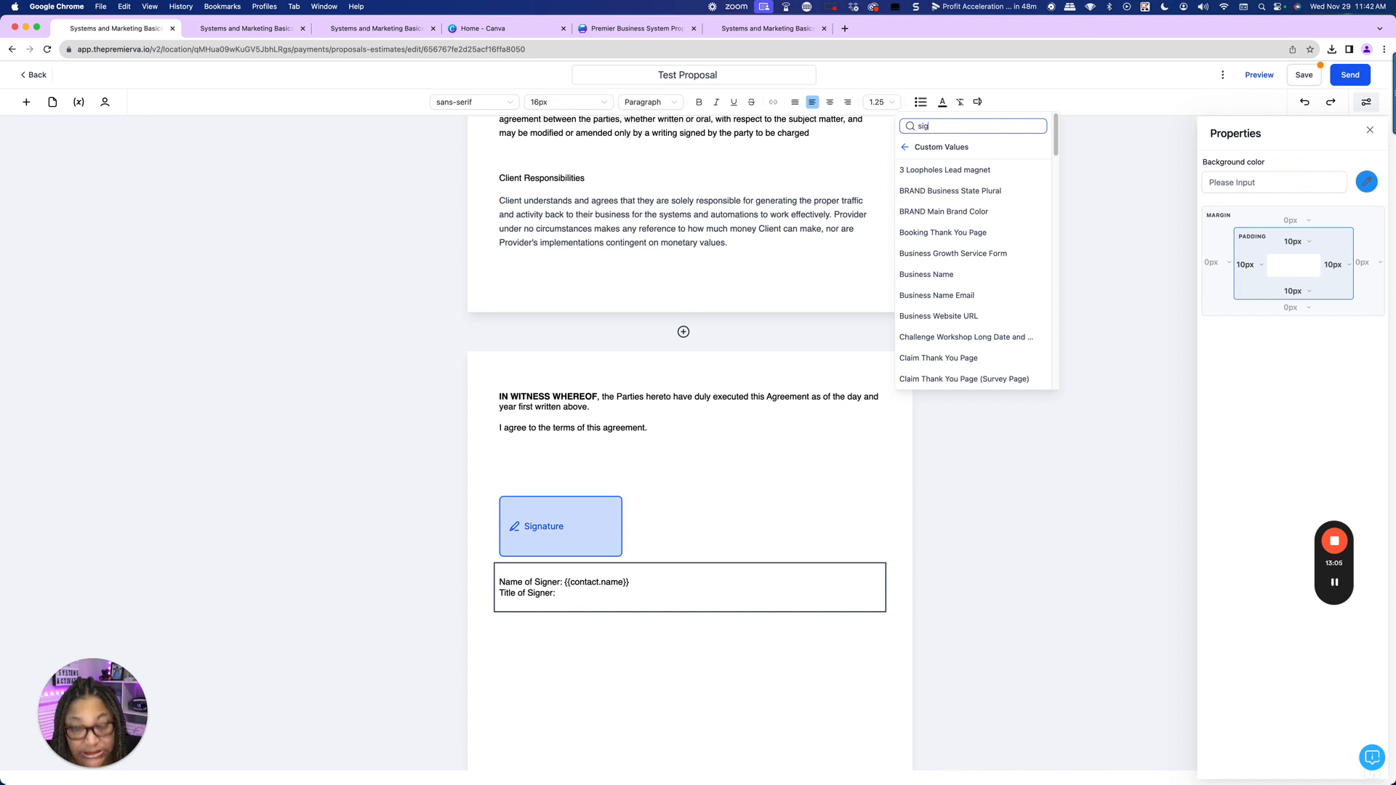
click(973, 172)
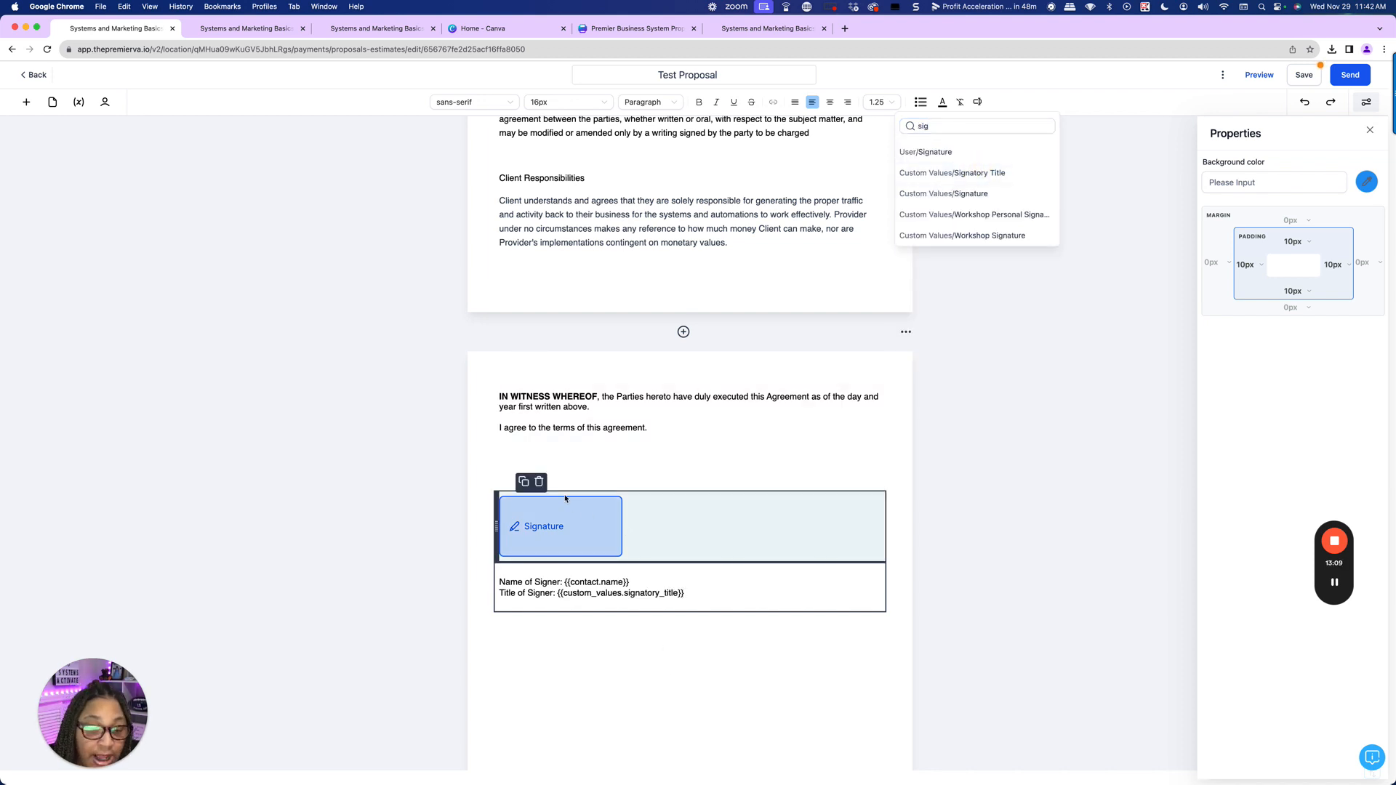
- Remove the empty lines between "I agree to the terms of this agreement." and the signature field
click(538, 465)
key(BackSpace)
key(BackSpace)
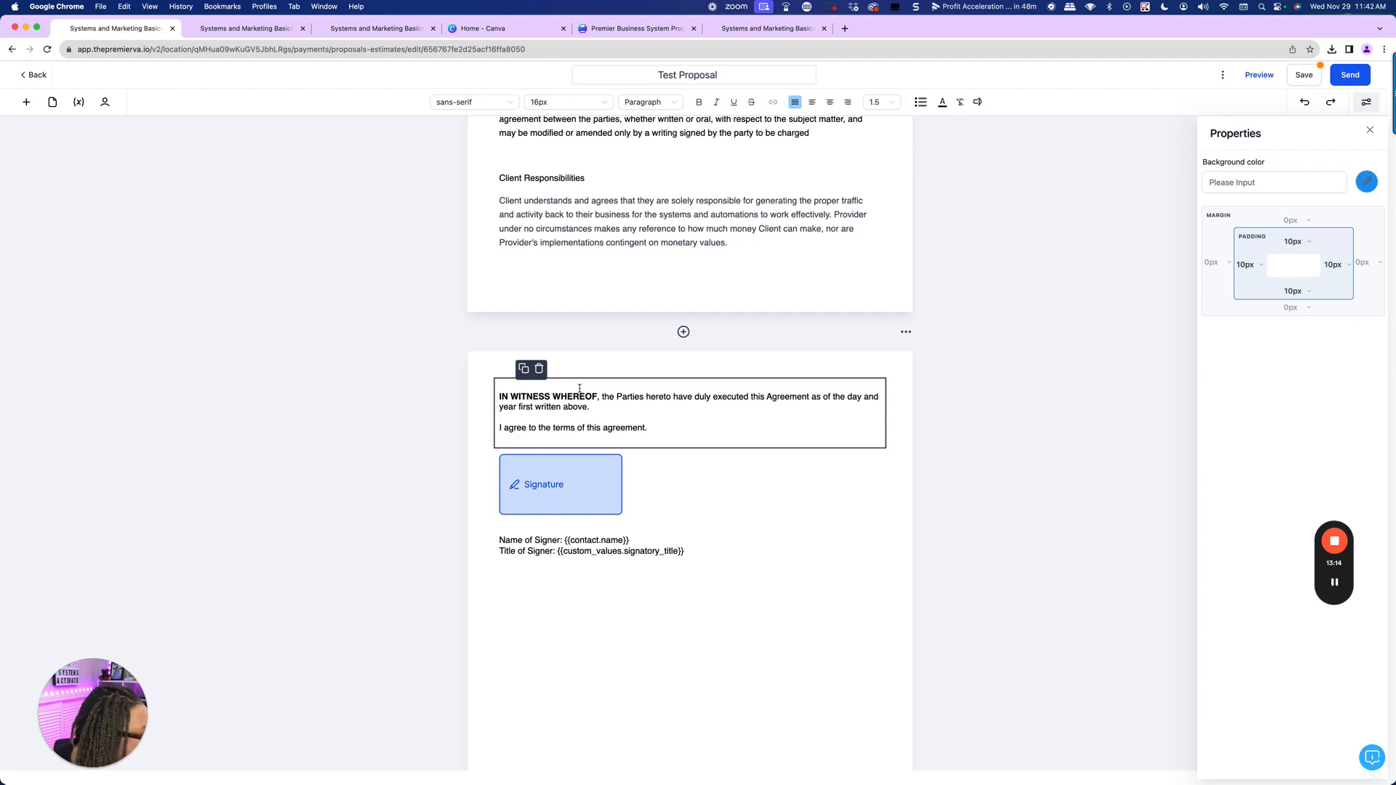
scroll(595, 509, up, 10)
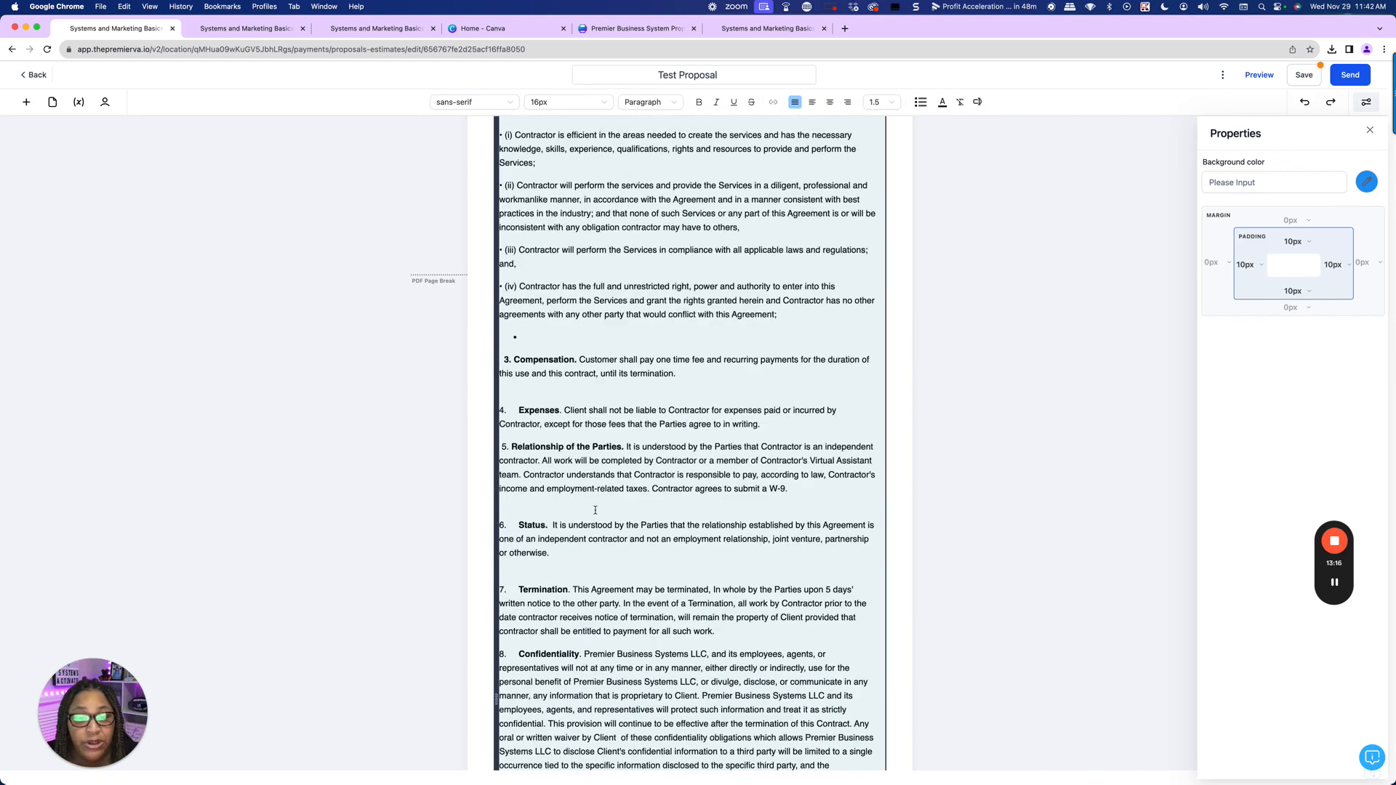
- Add a table element to the blank page between the eight-step framework page and the Statement of Work Agreement
scroll(594, 510, up, 10)
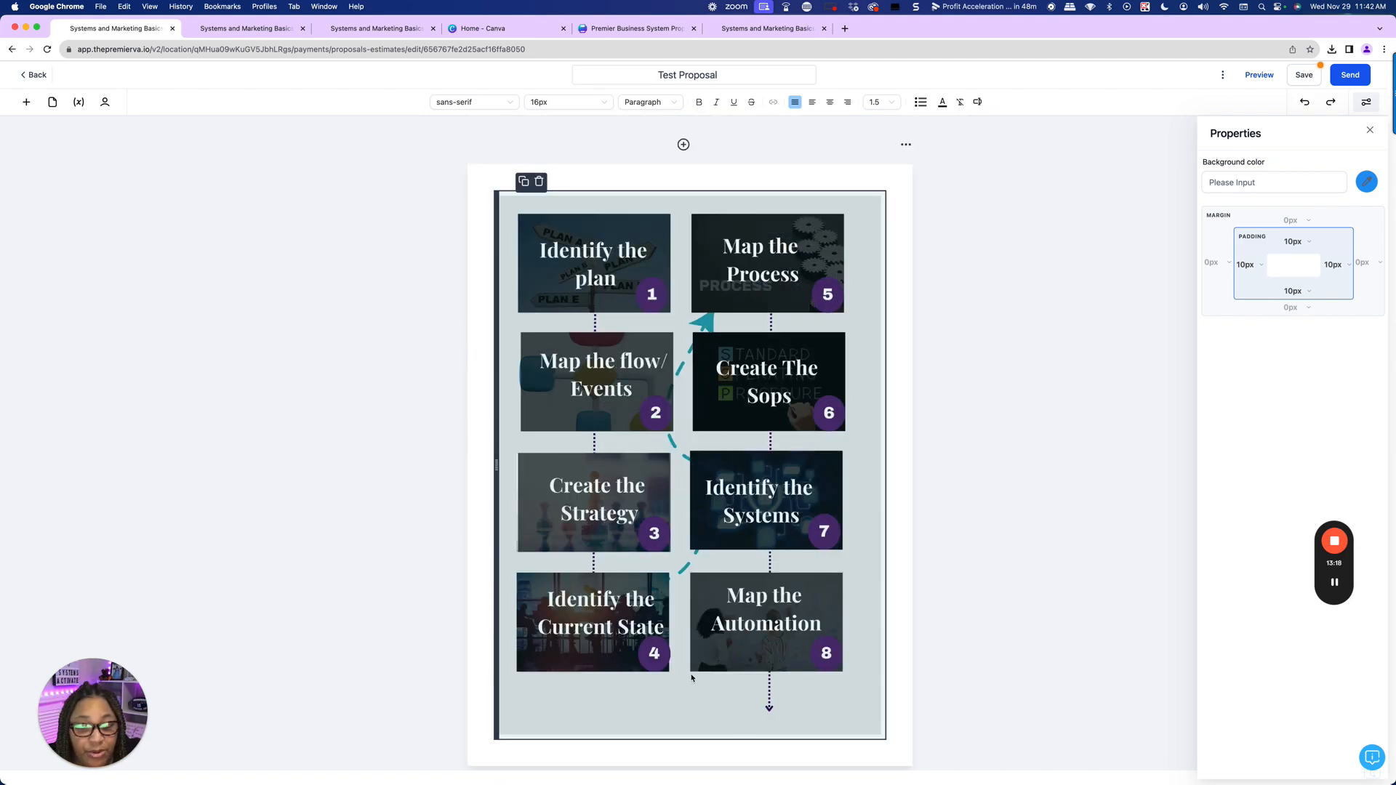
scroll(692, 678, down, 5)
click(684, 438)
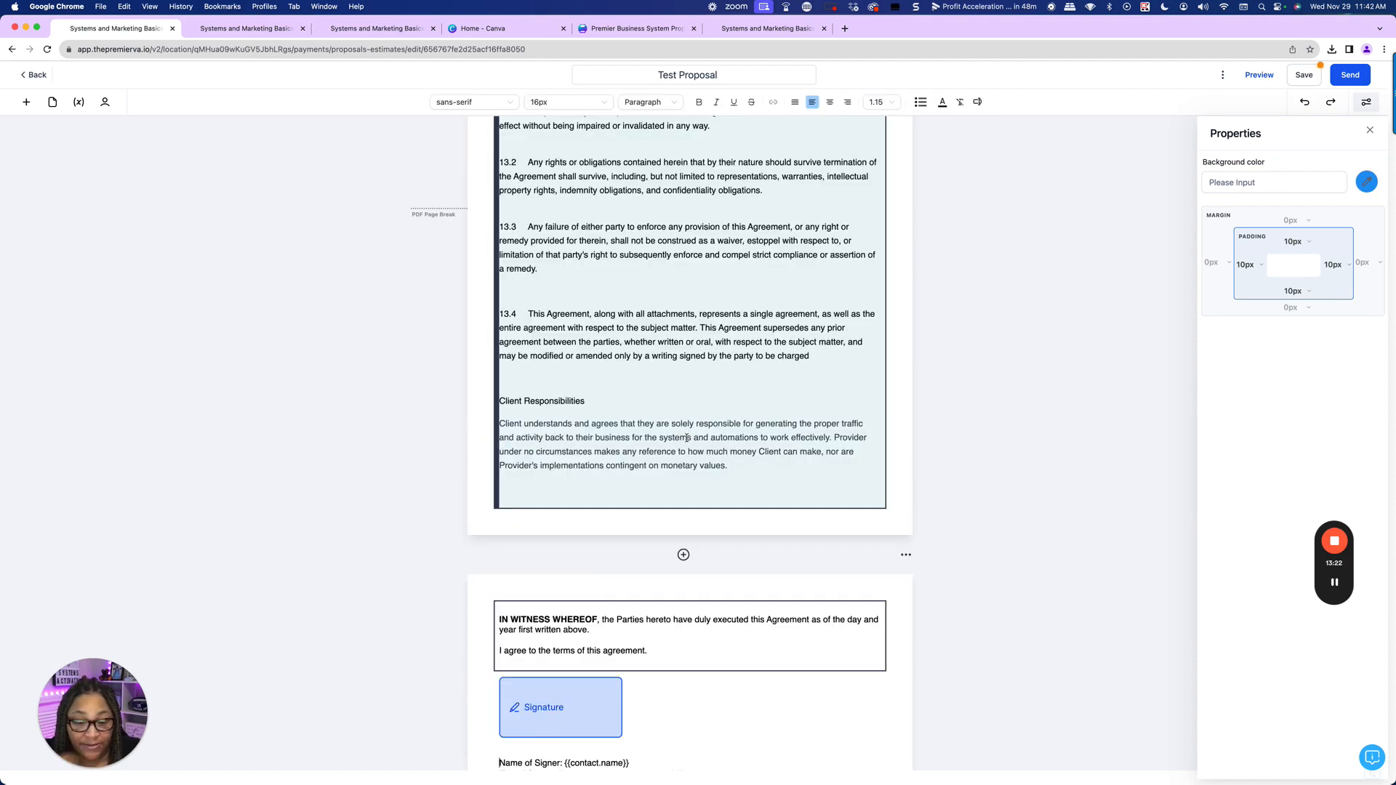
scroll(686, 438, up, 20)
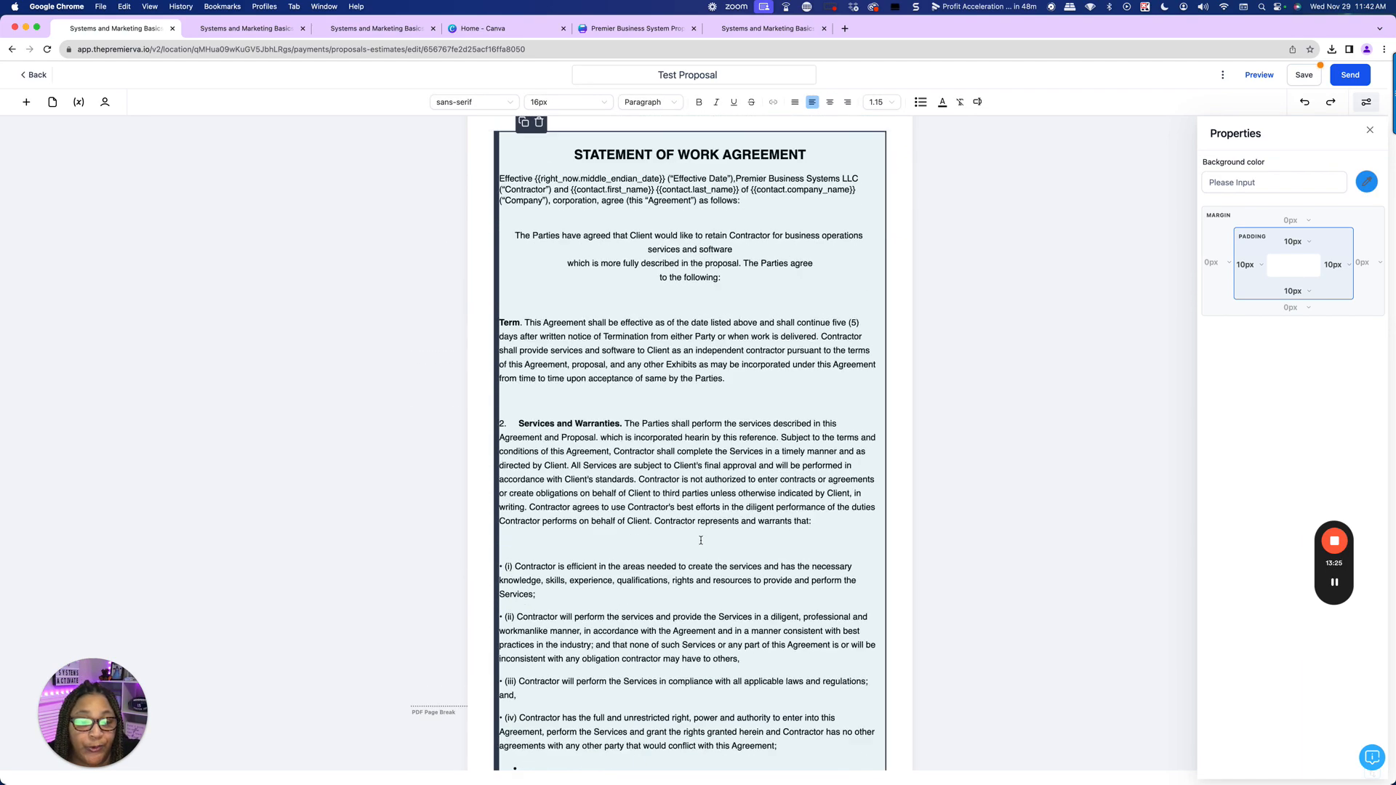
scroll(728, 522, up, 15)
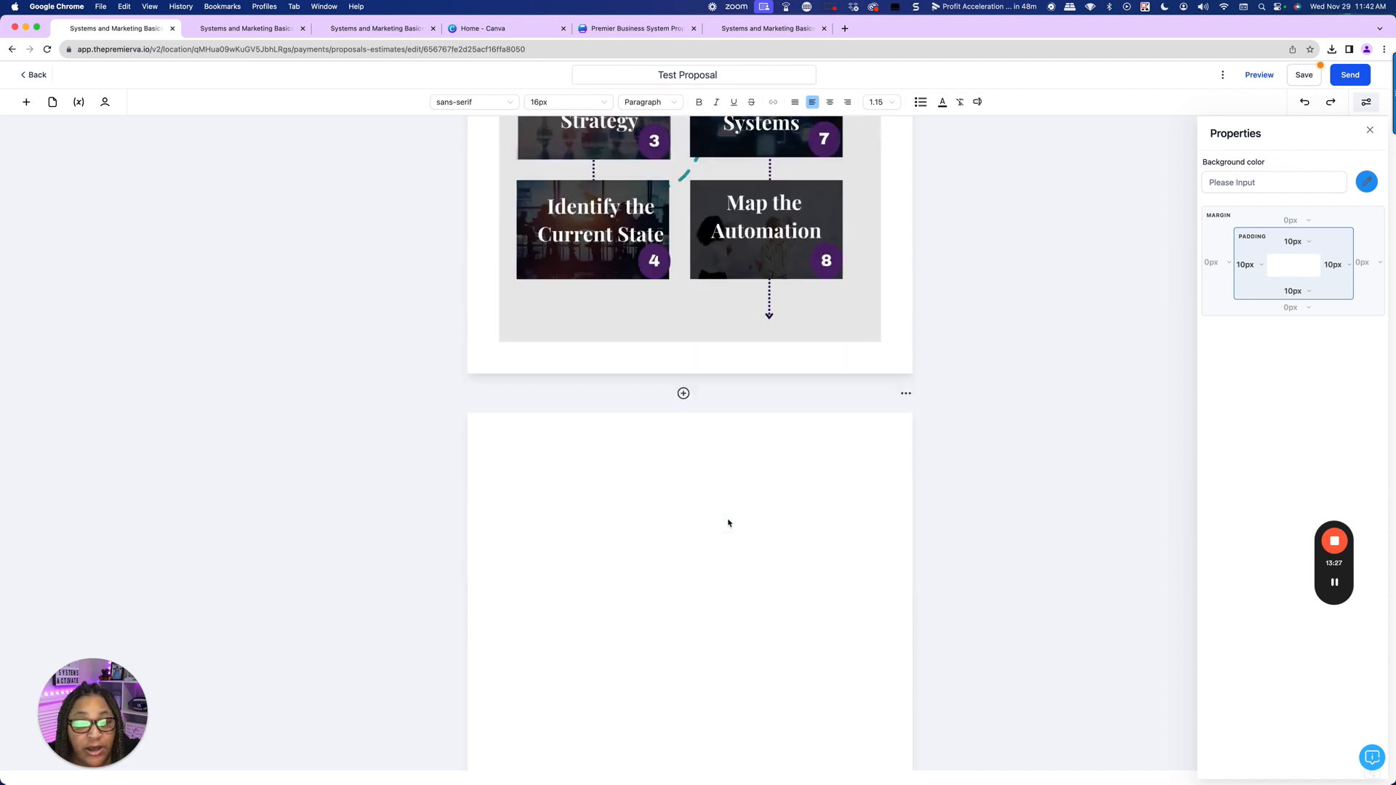
click(23, 104)
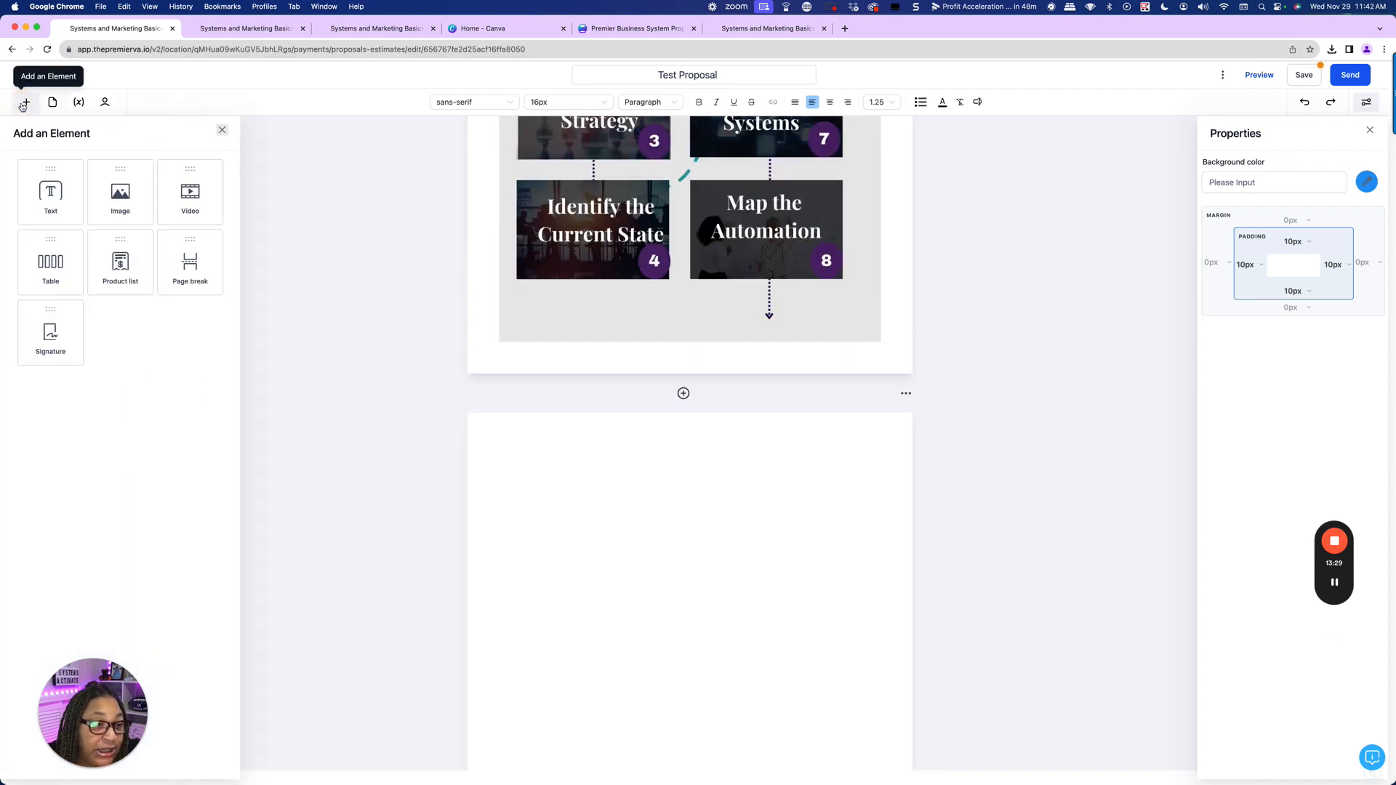
drag(51, 265, 603, 424)
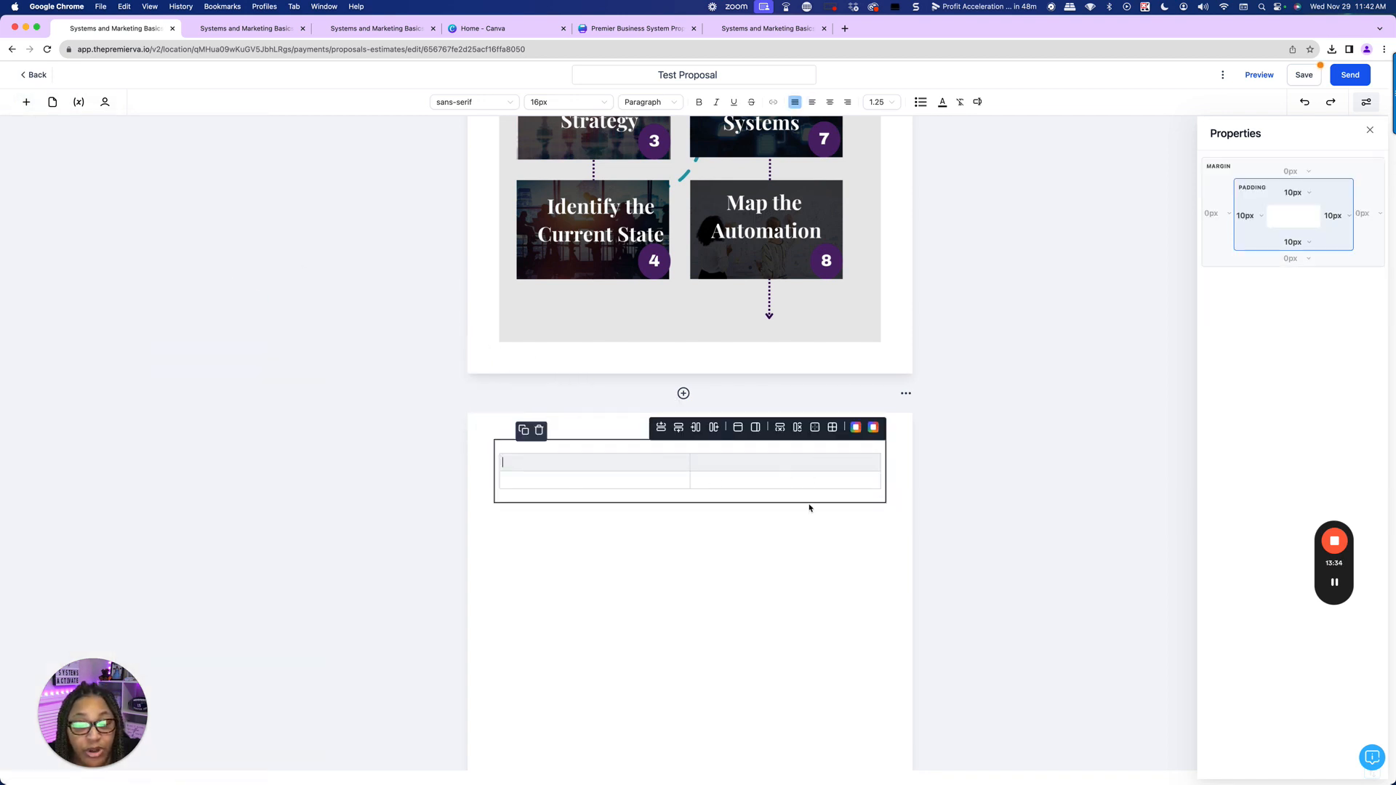
- Examine the Project Objective, Project Deliverables and Migration sections in the Proposal Custom implementation _TEMPLATE document, and return to the Test Proposal
click(354, 29)
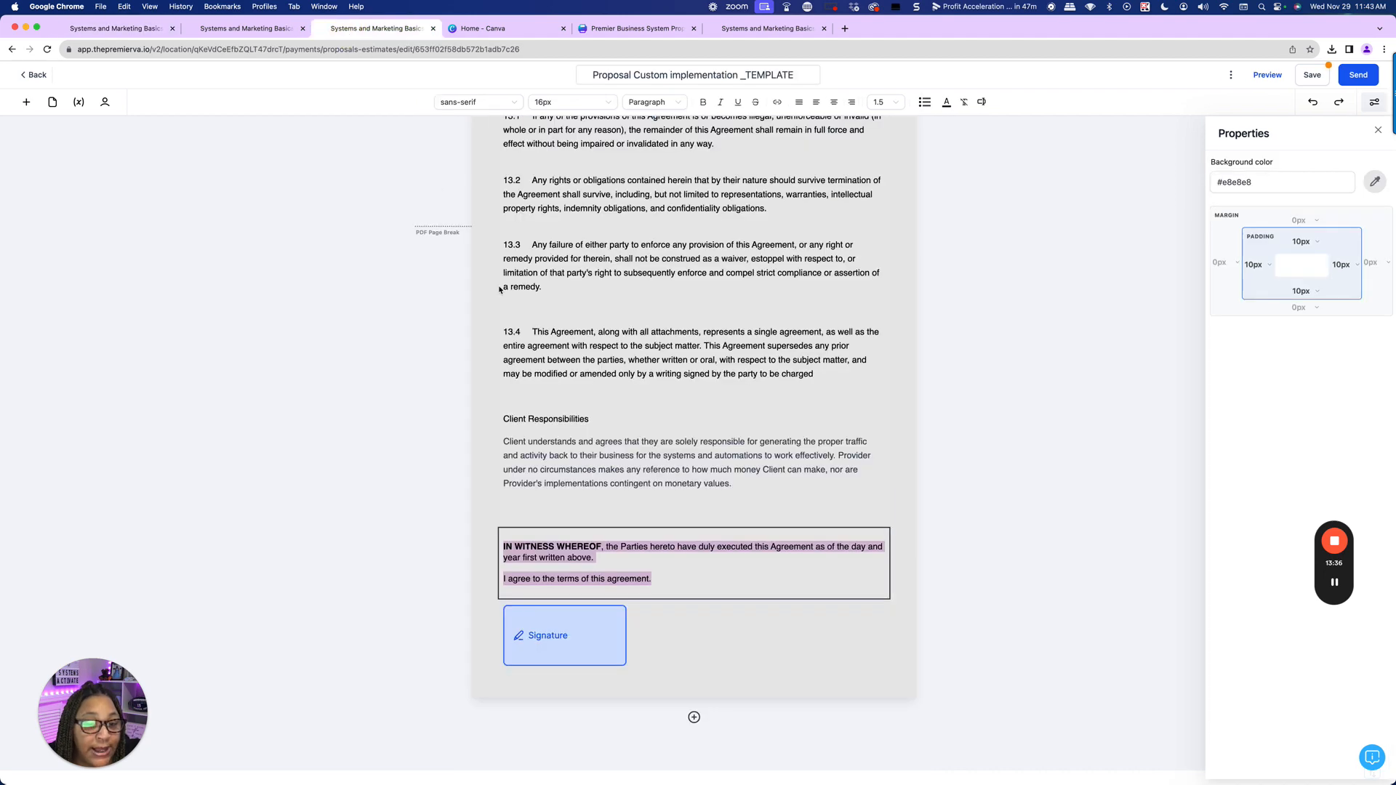
scroll(658, 352, up, 15)
scroll(658, 352, up, 15)
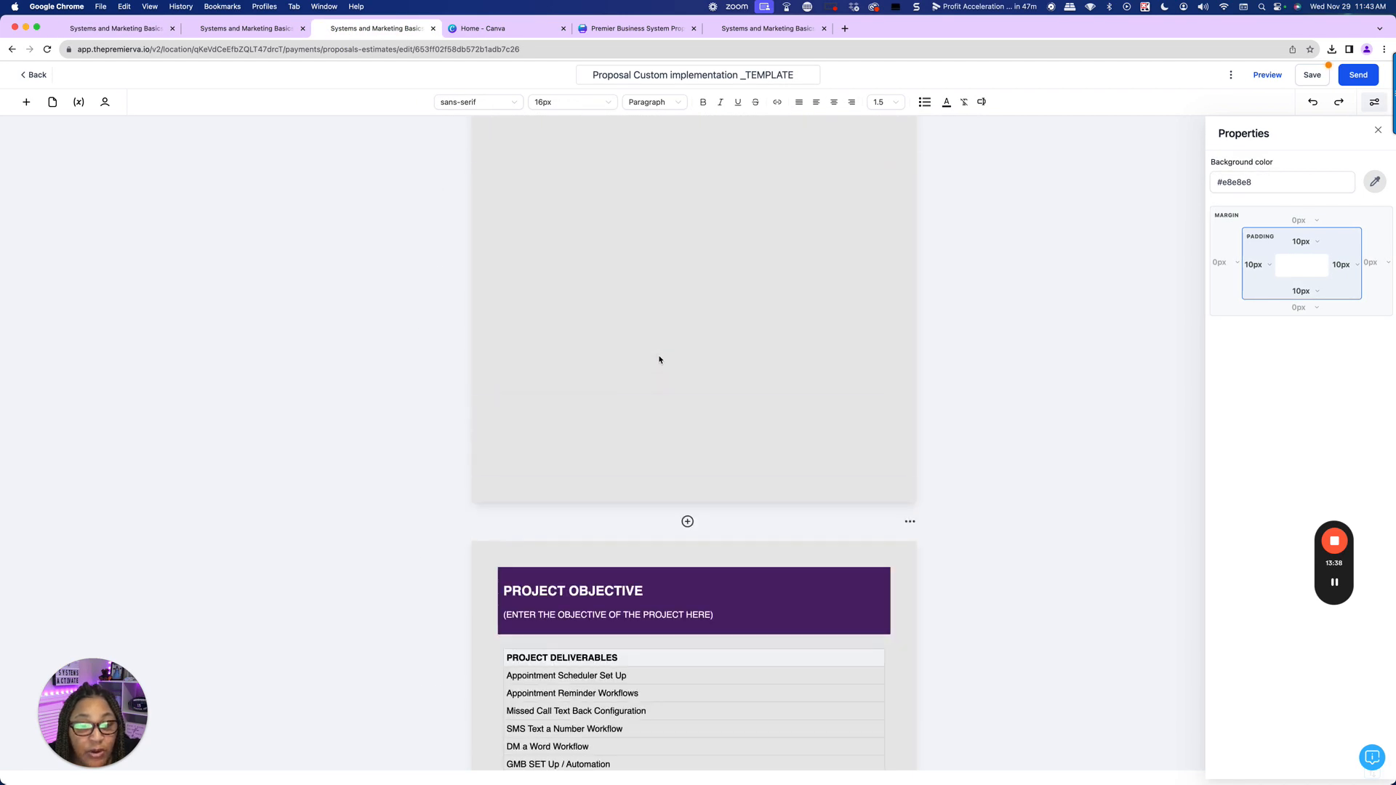
scroll(660, 360, down, 7)
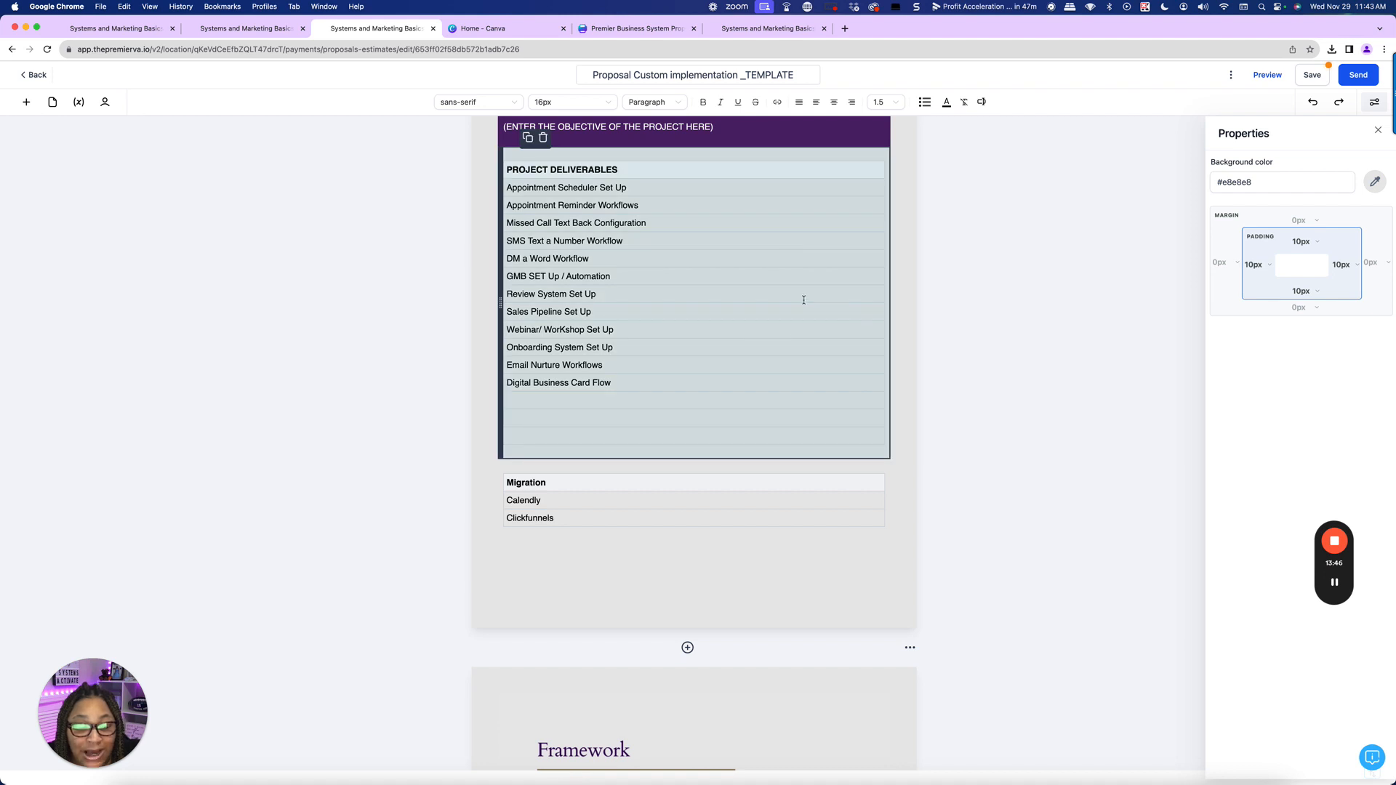
click(119, 29)
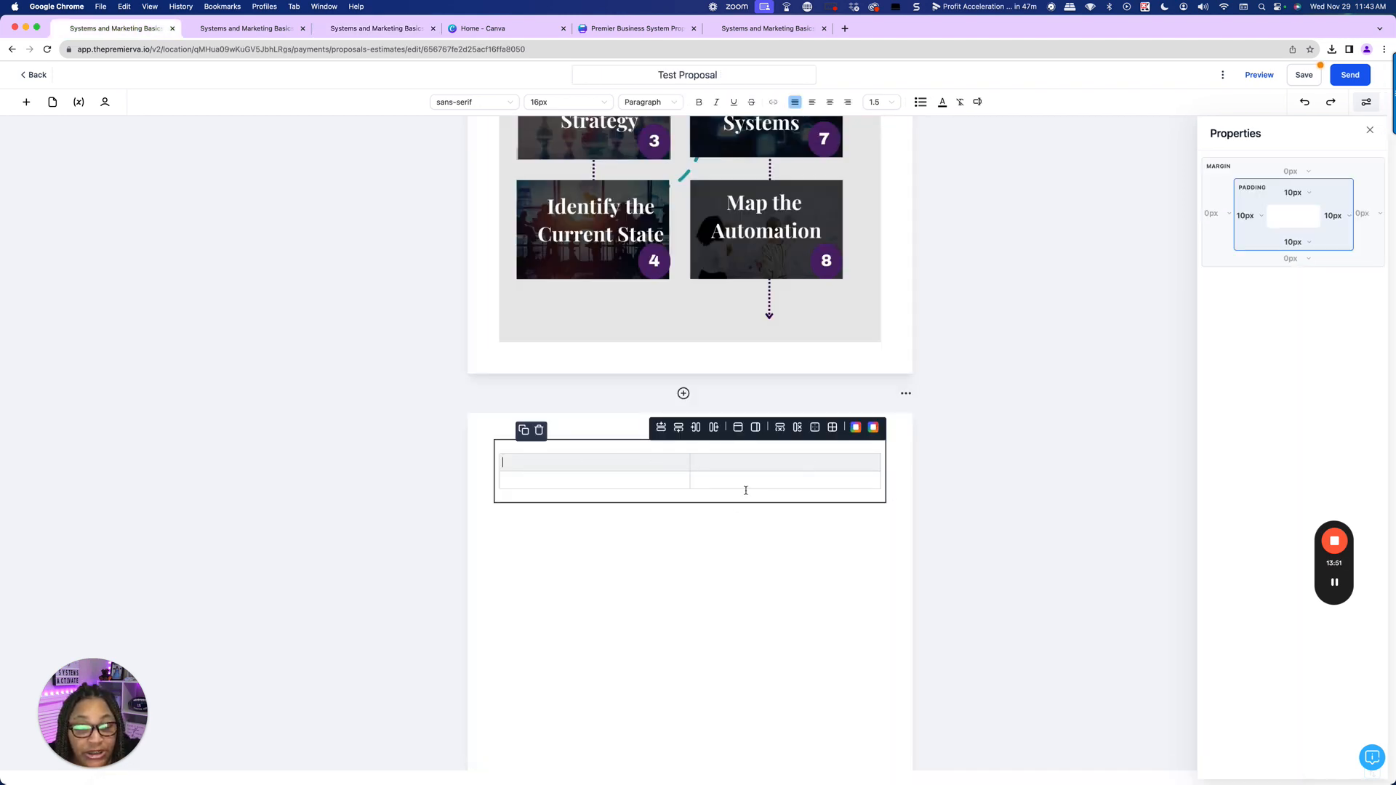
- Add a product list below the empty table and include the Systems Consultations product with its Systems Consultations price
click(27, 102)
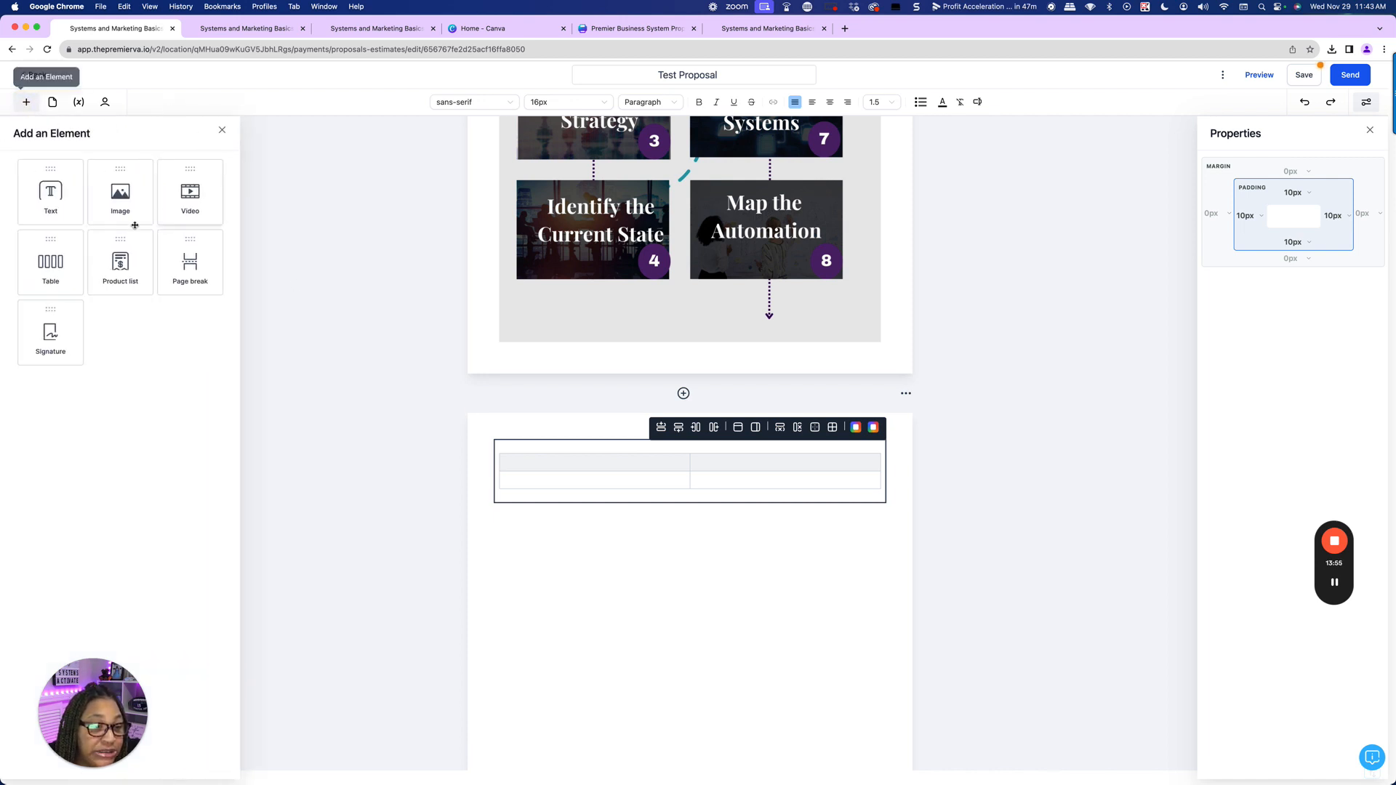
drag(115, 272, 542, 575)
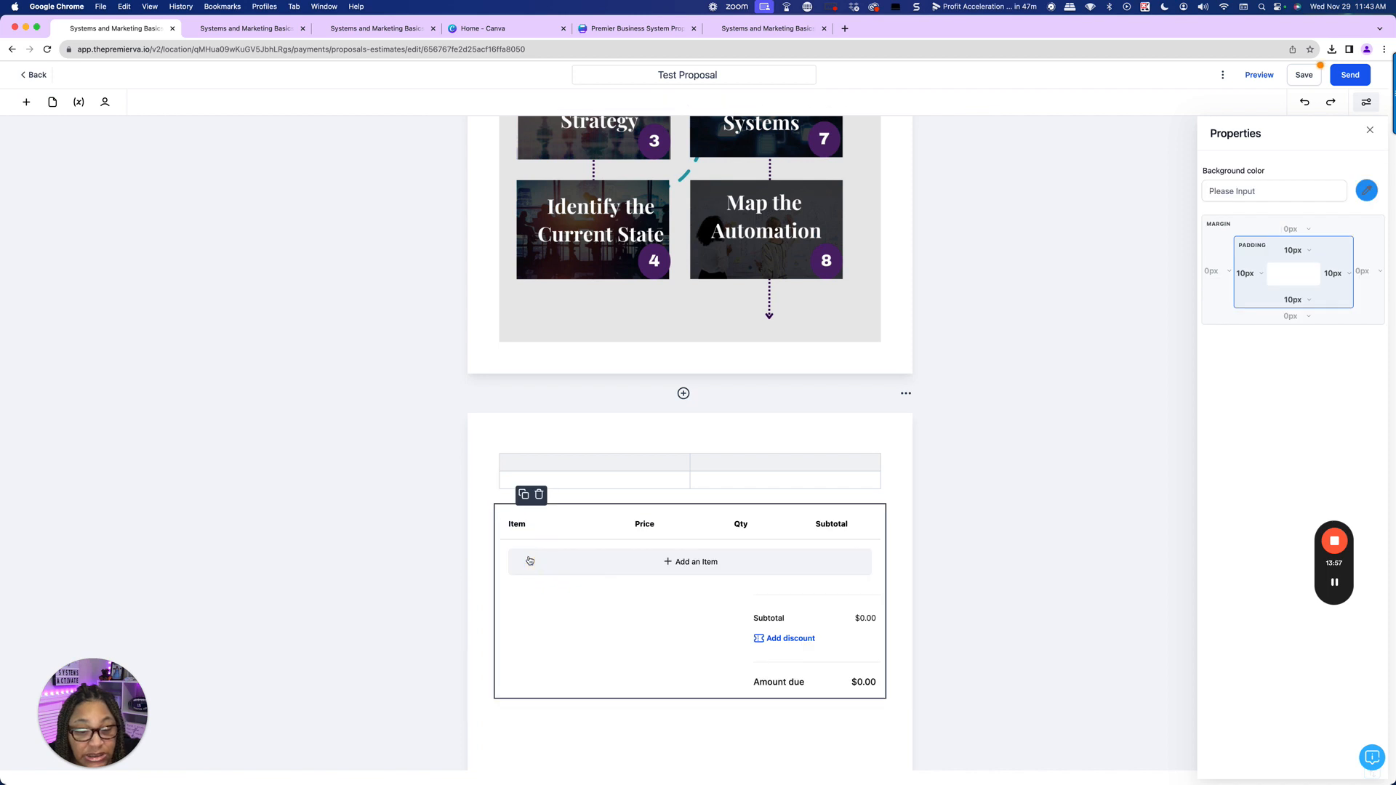
click(687, 559)
click(677, 401)
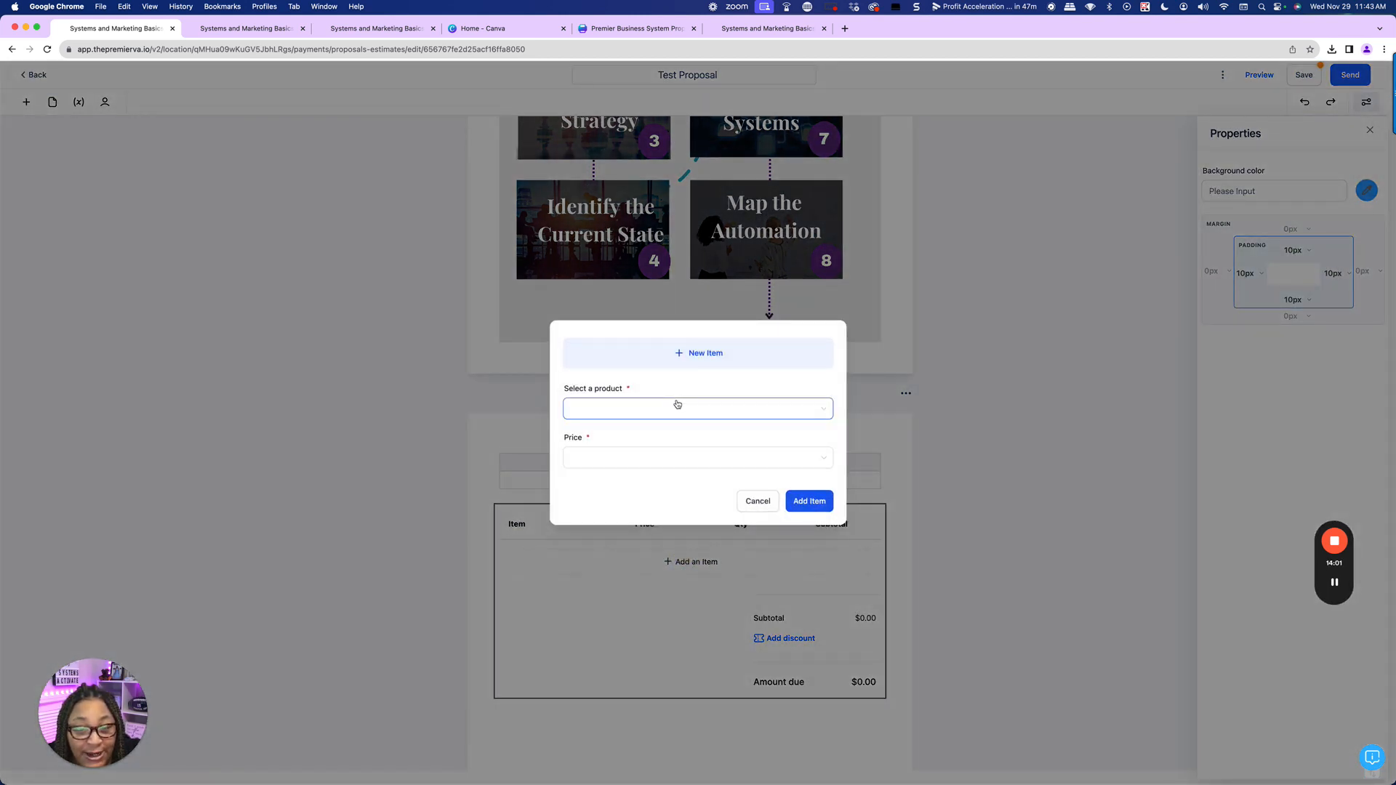
click(733, 404)
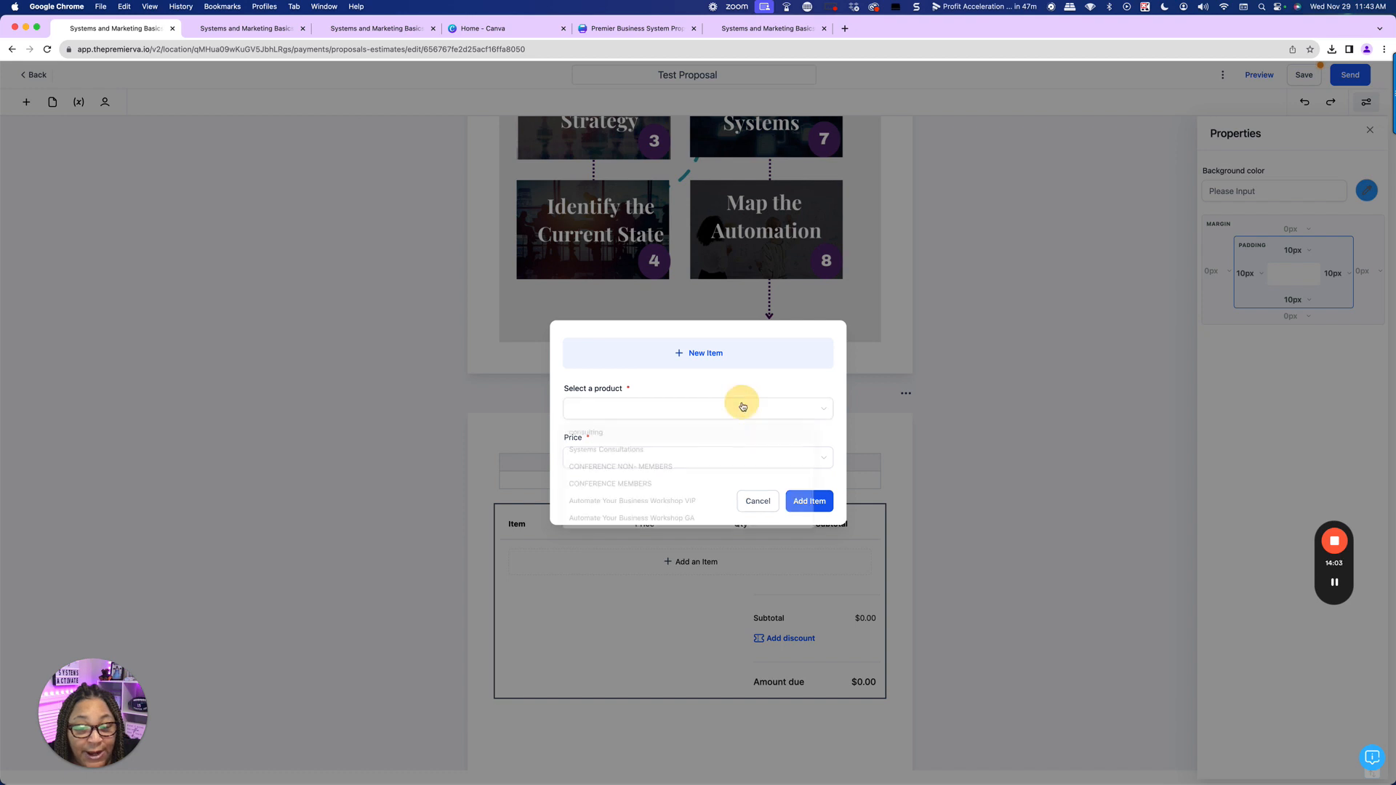
click(624, 451)
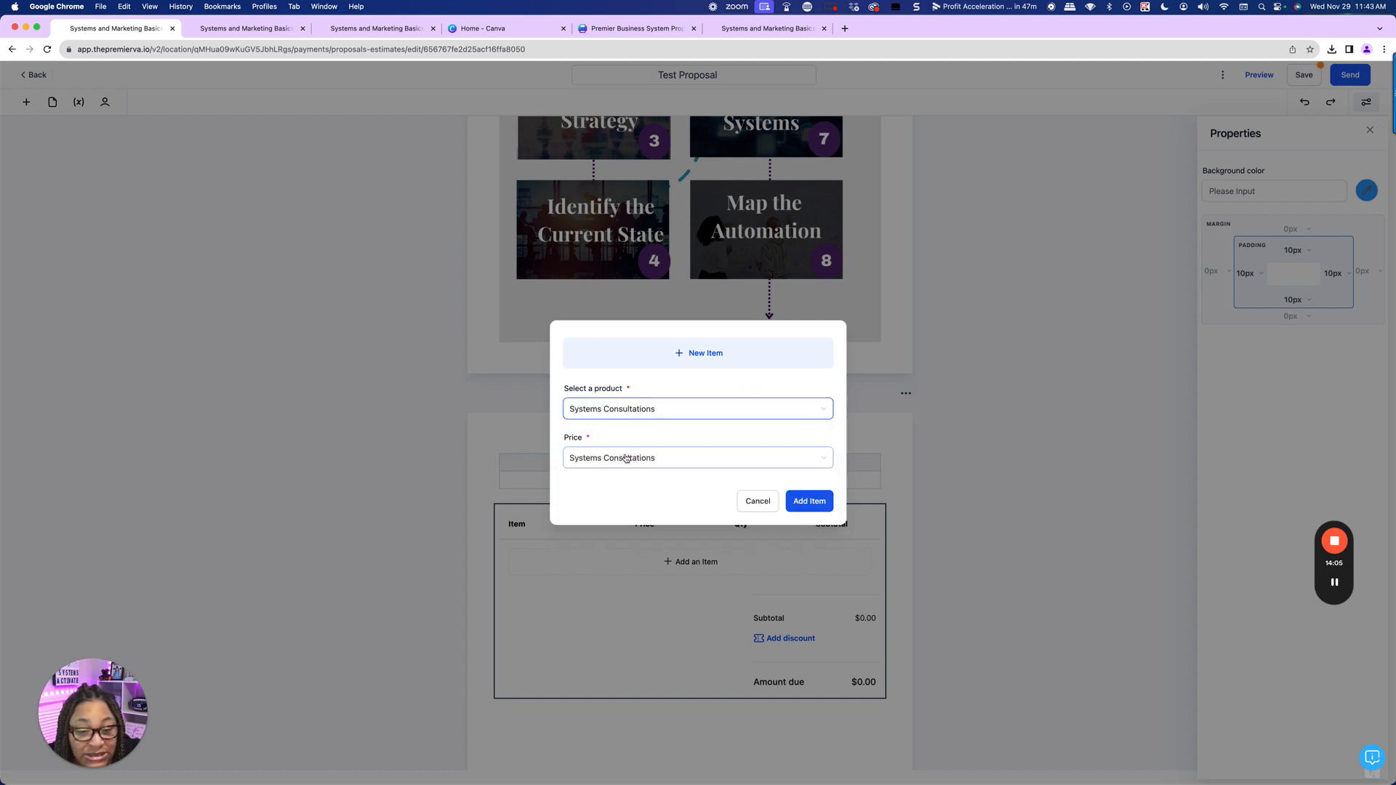
click(798, 497)
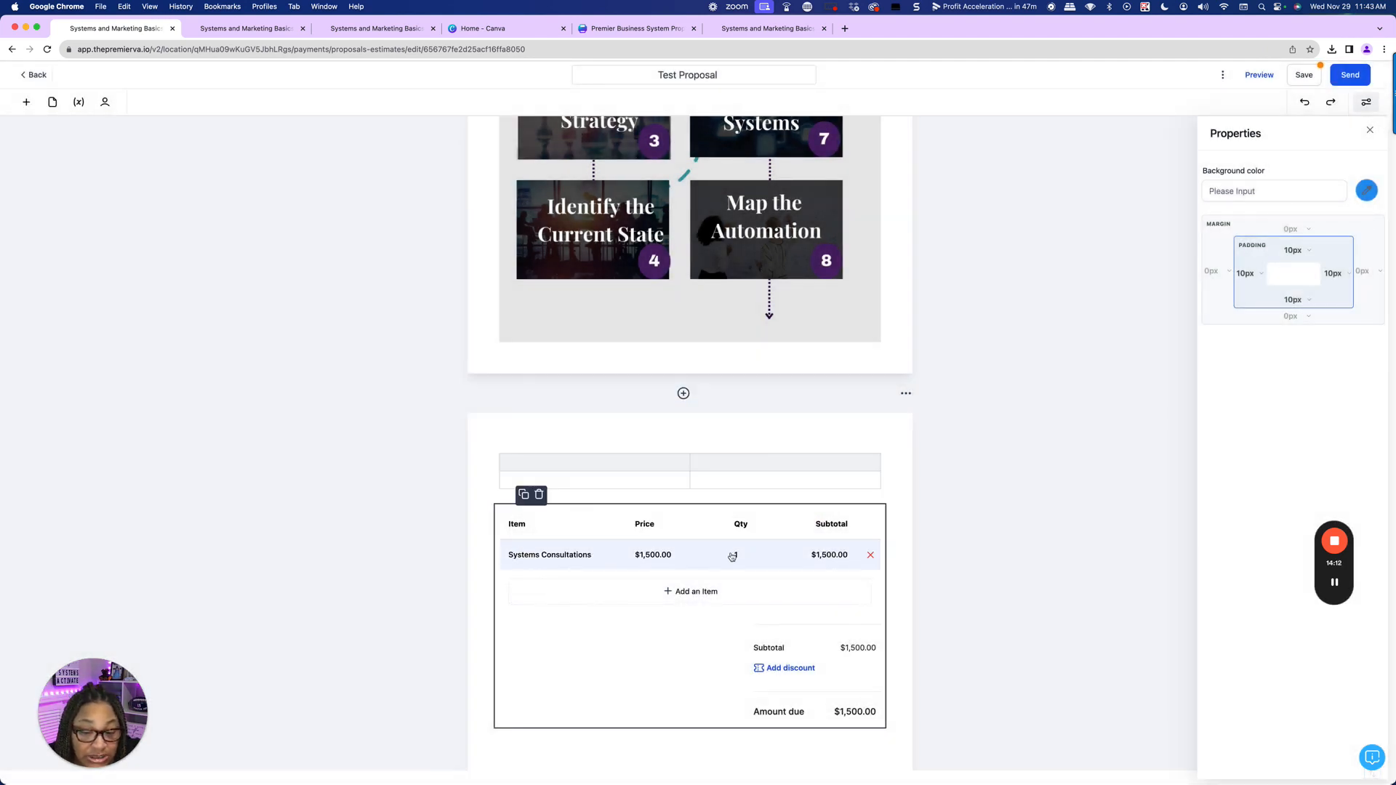
- Add the consulting product with the Annual price as a second item in the product list
click(686, 591)
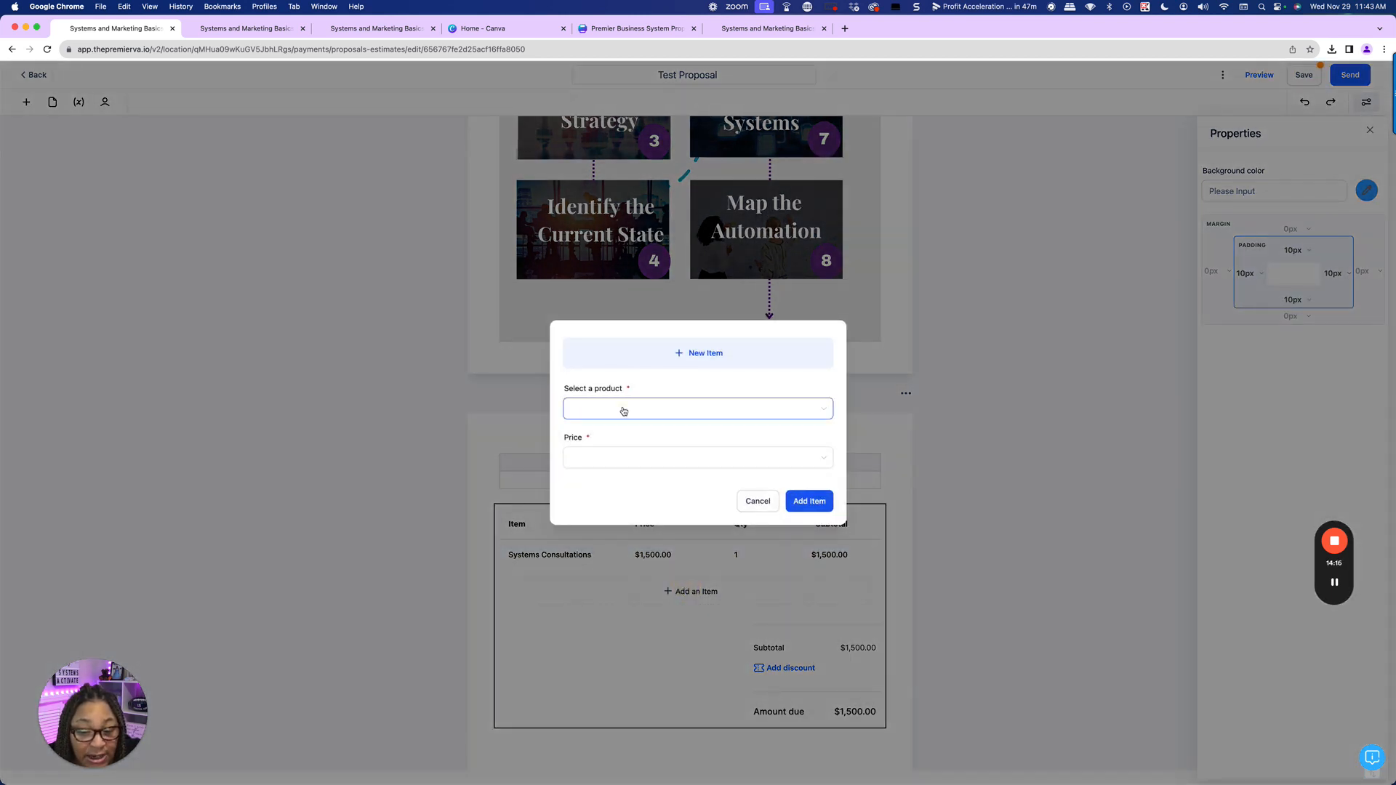
click(623, 410)
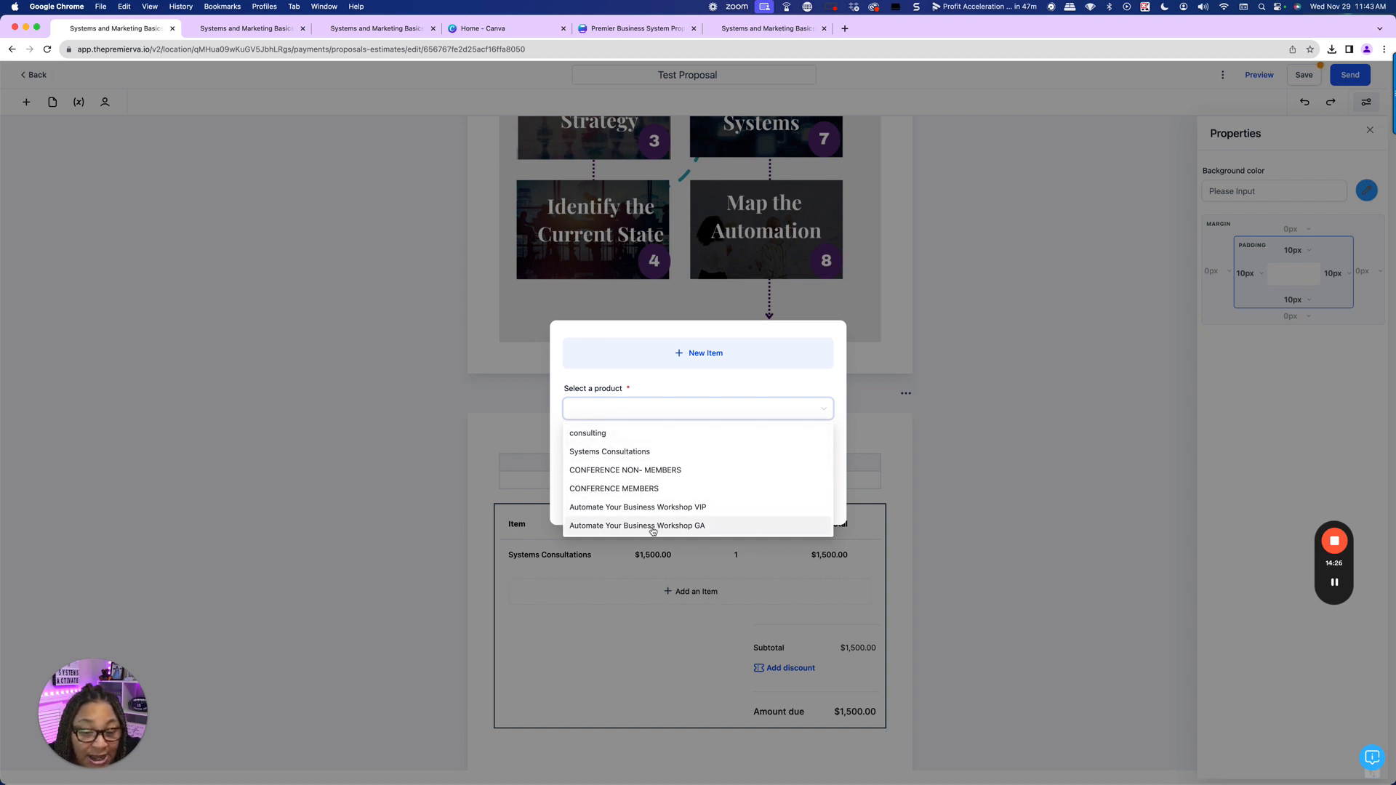
click(589, 434)
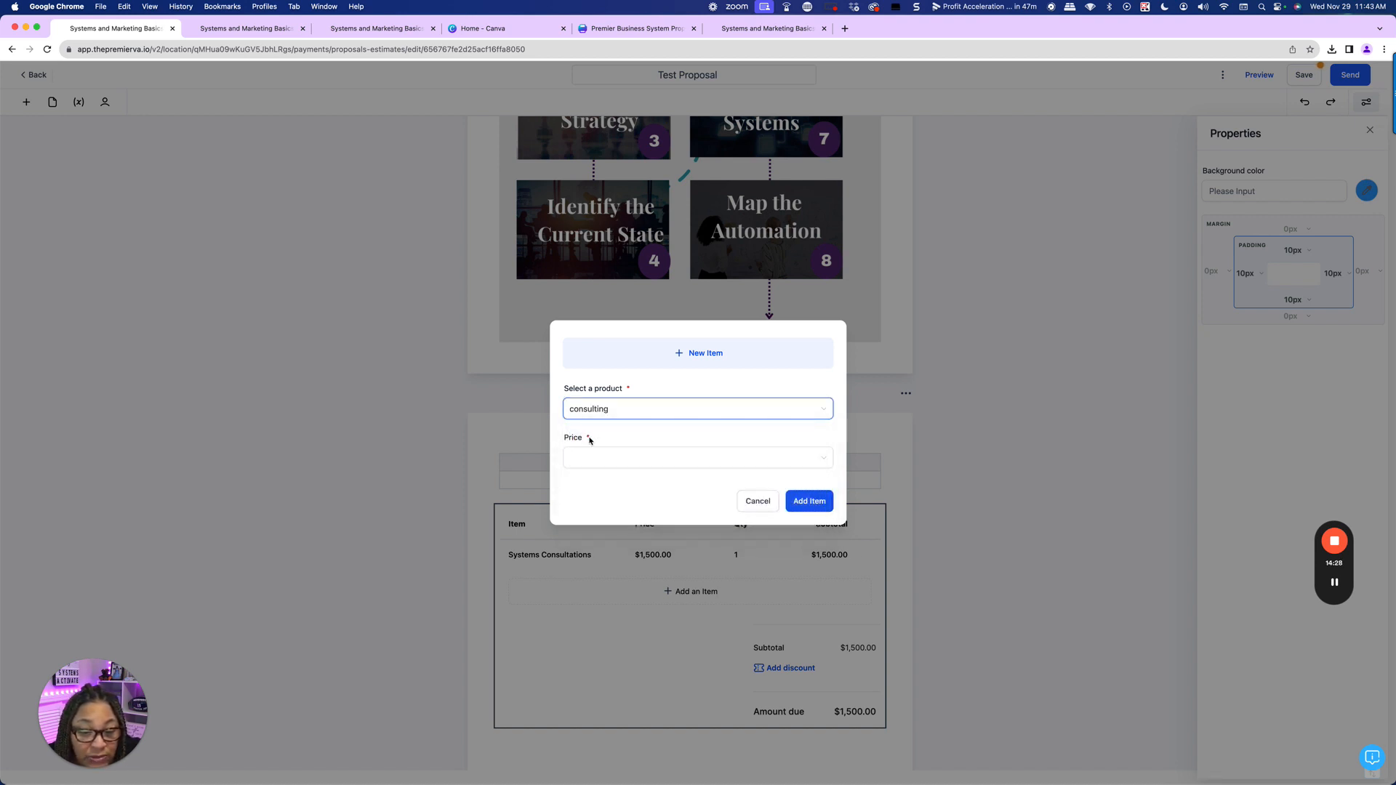
click(636, 465)
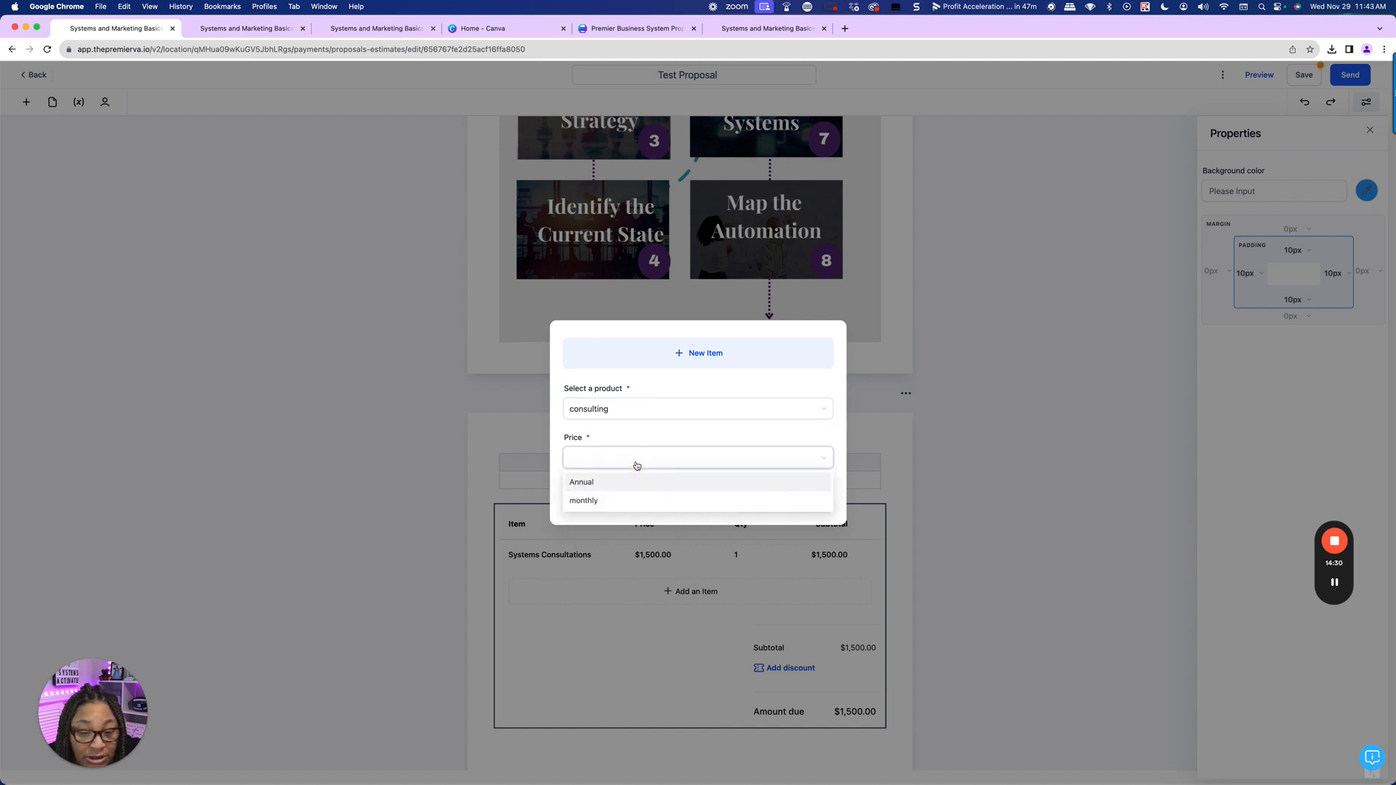
click(584, 482)
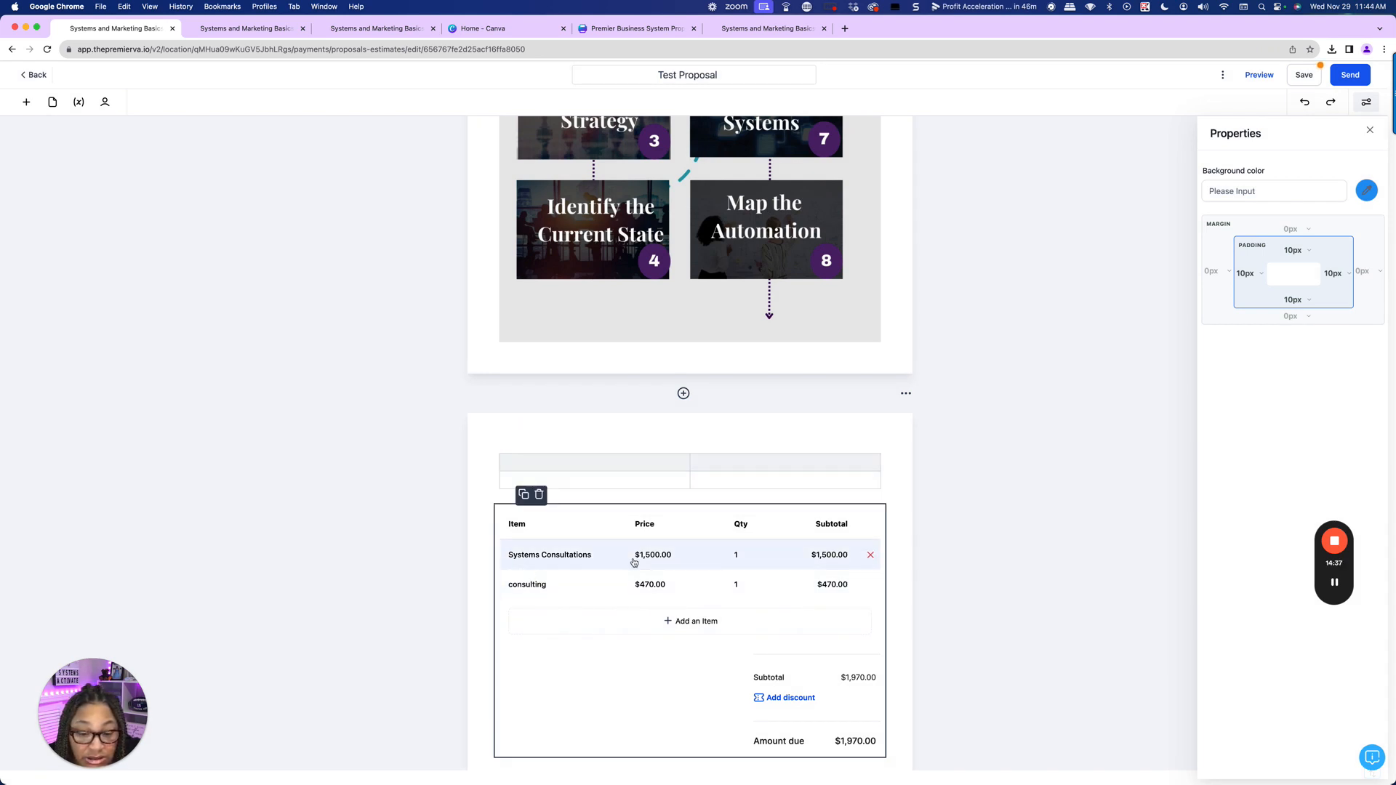
scroll(508, 603, down, 2)
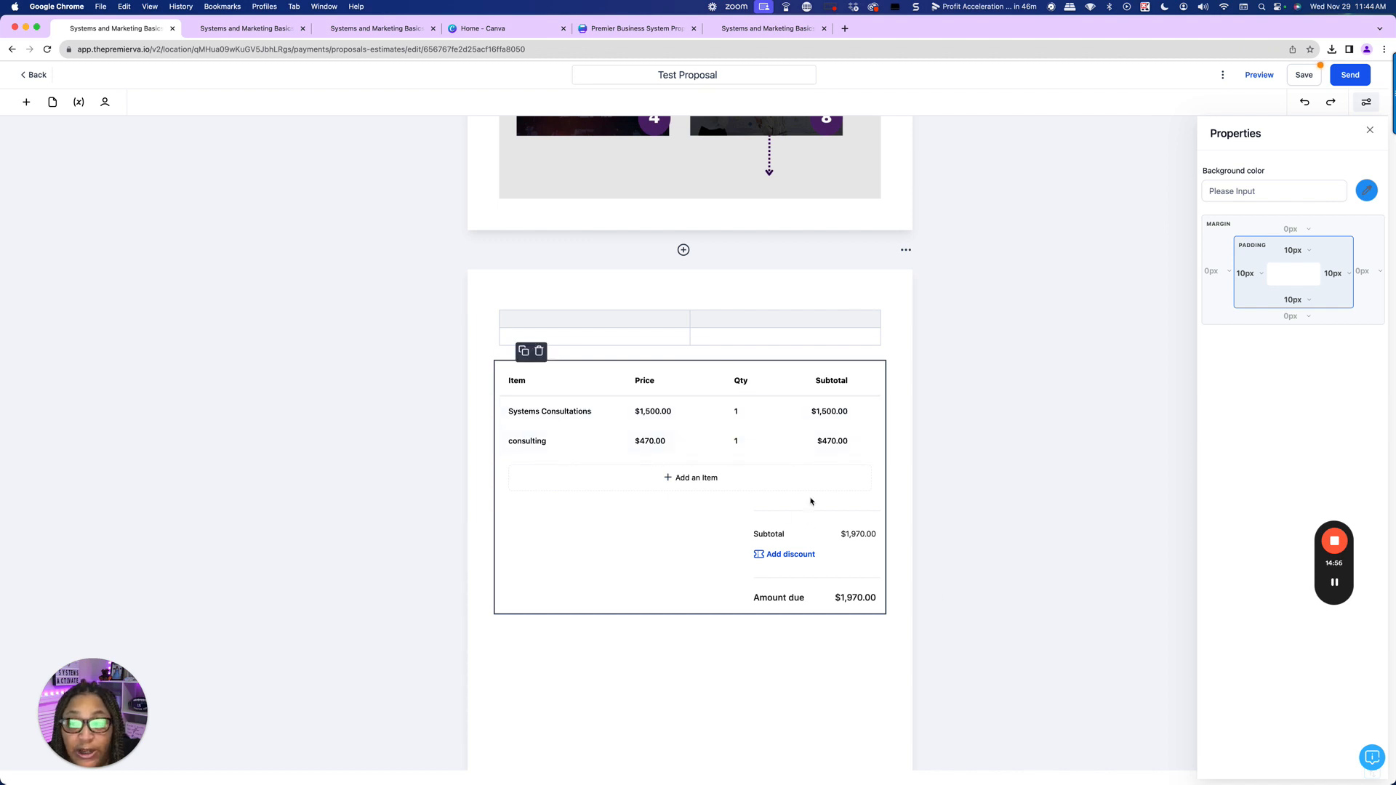
mouse_move(867, 406)
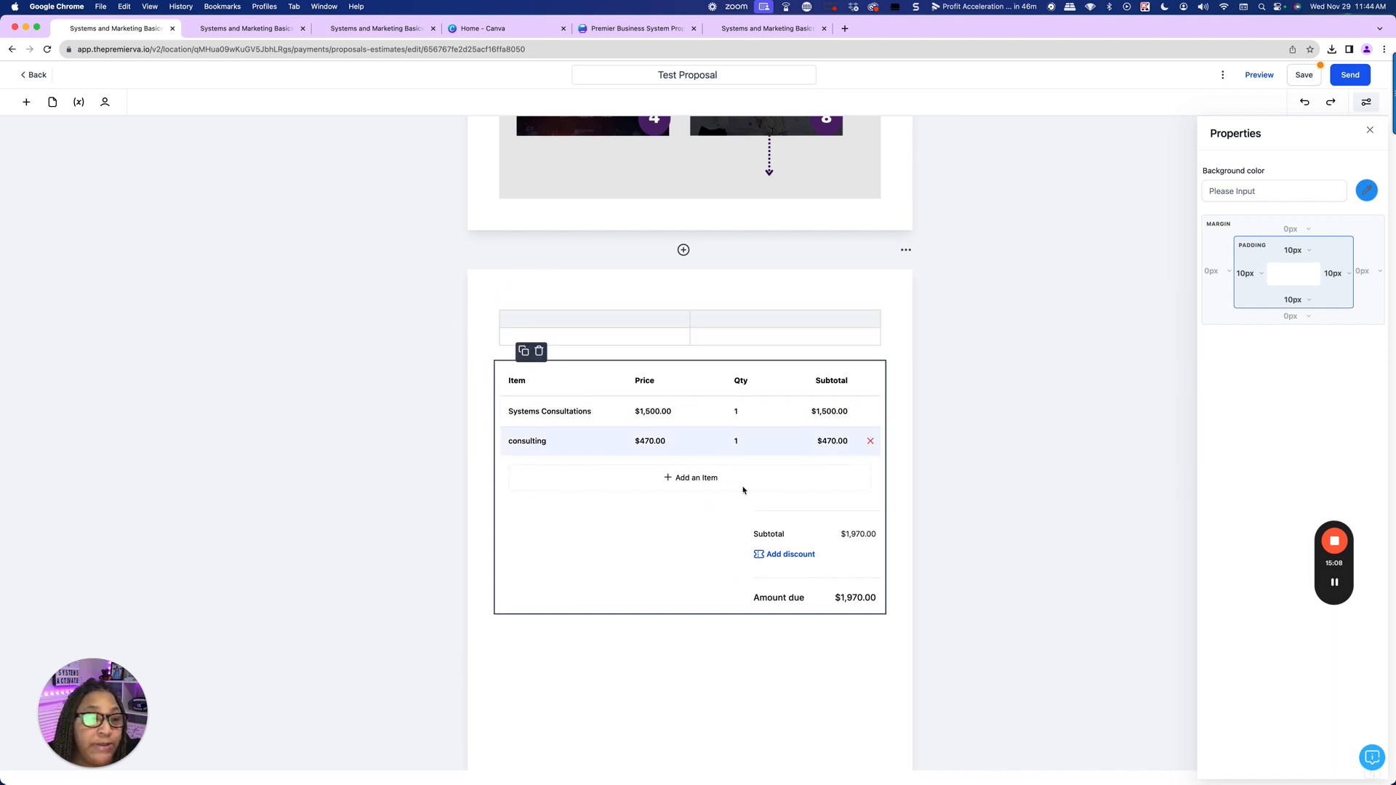
- Review the available elements and document variables, and save the Test Proposal
click(25, 103)
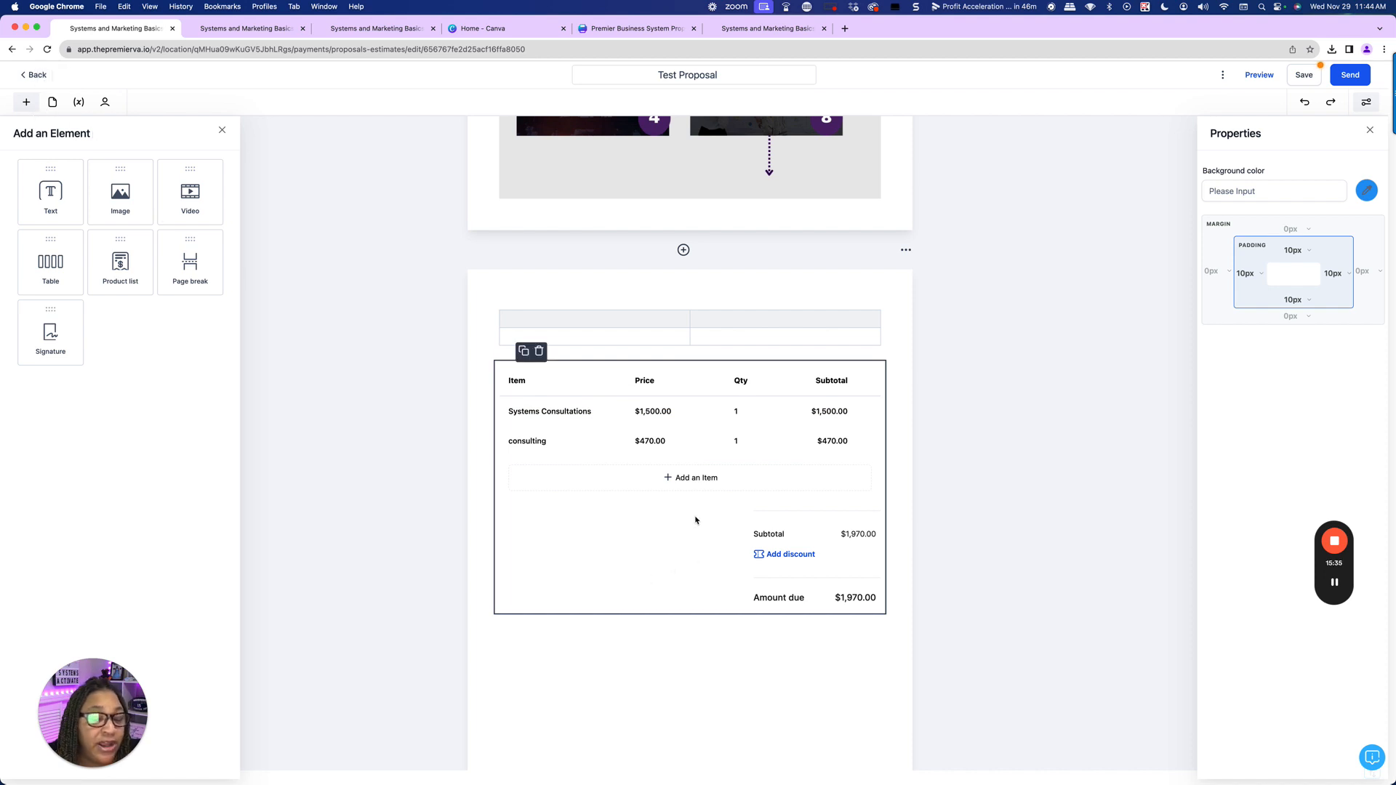
click(77, 102)
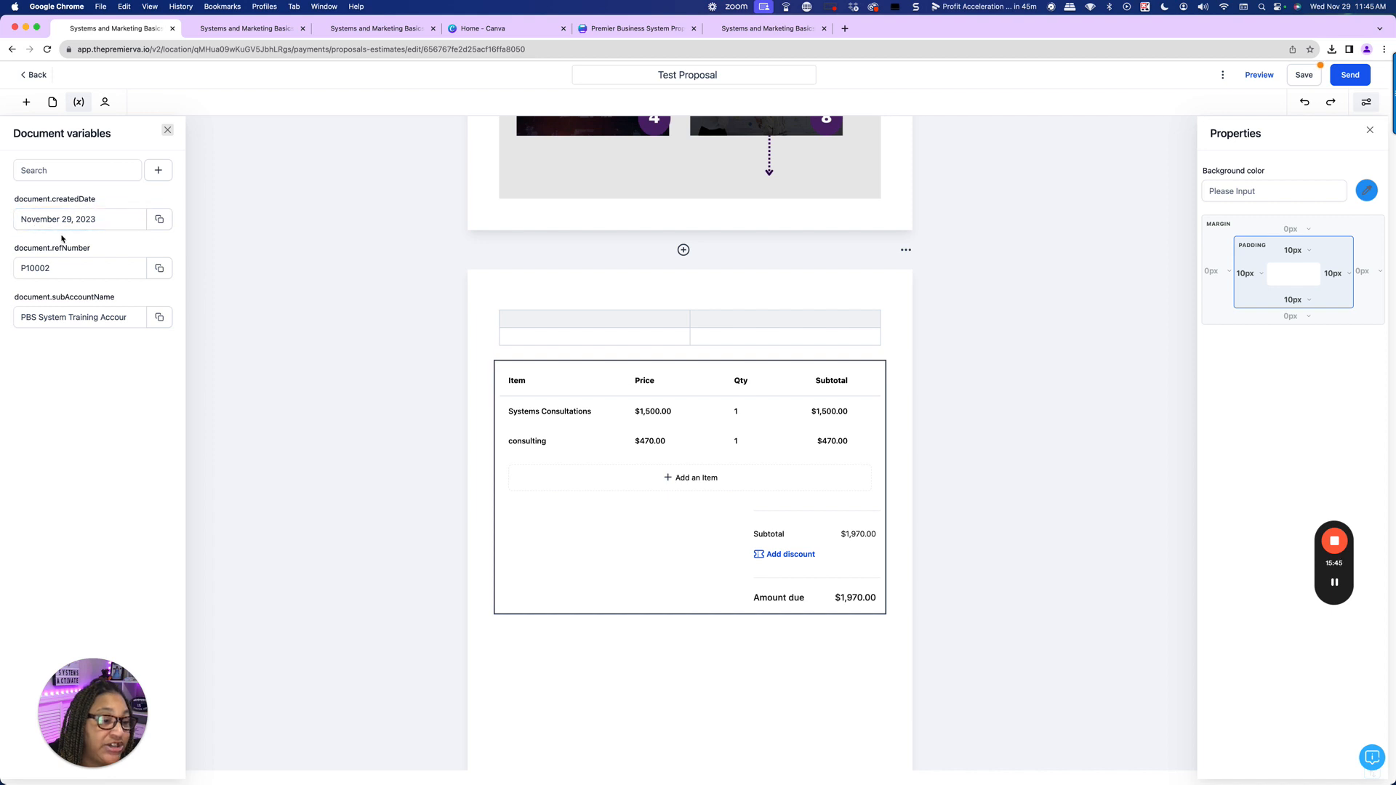
click(93, 317)
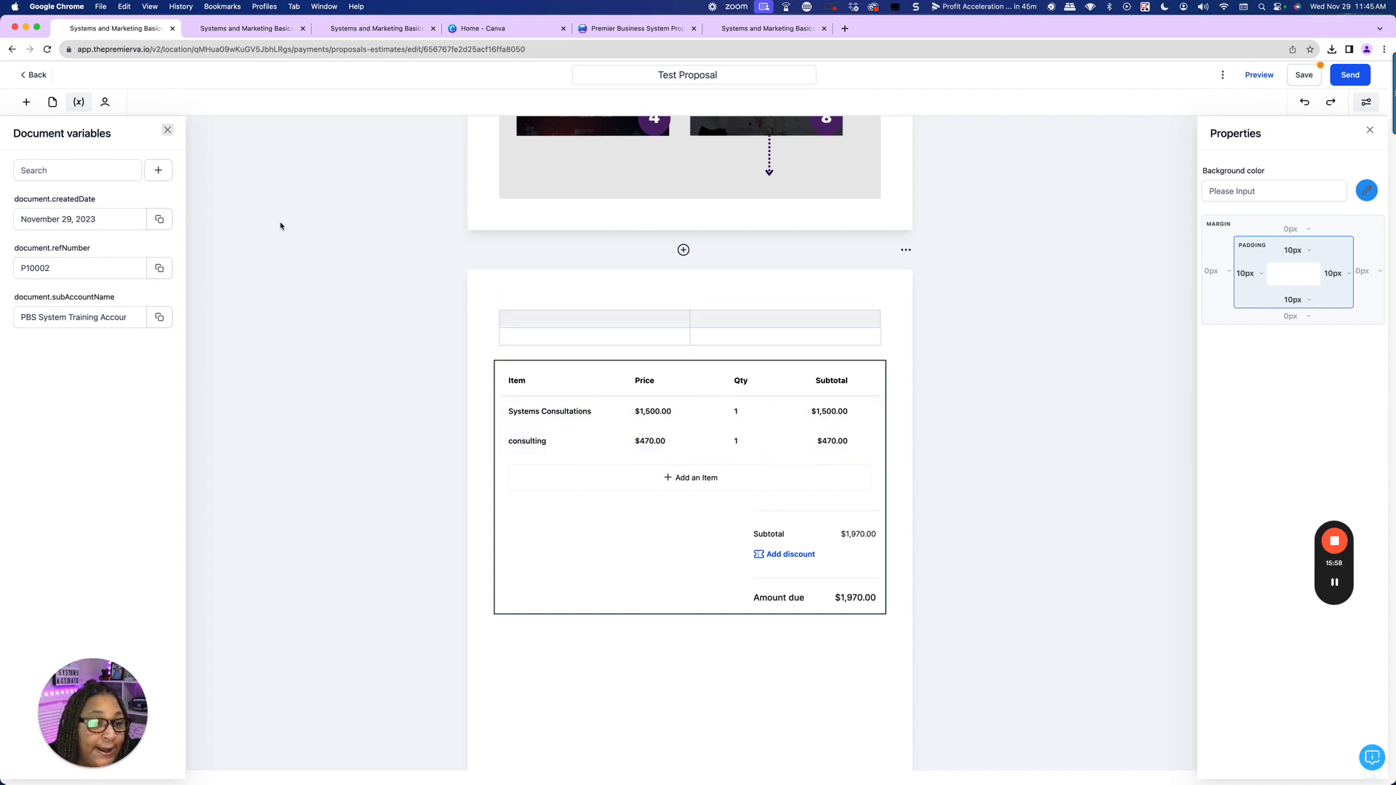
scroll(647, 451, up, 5)
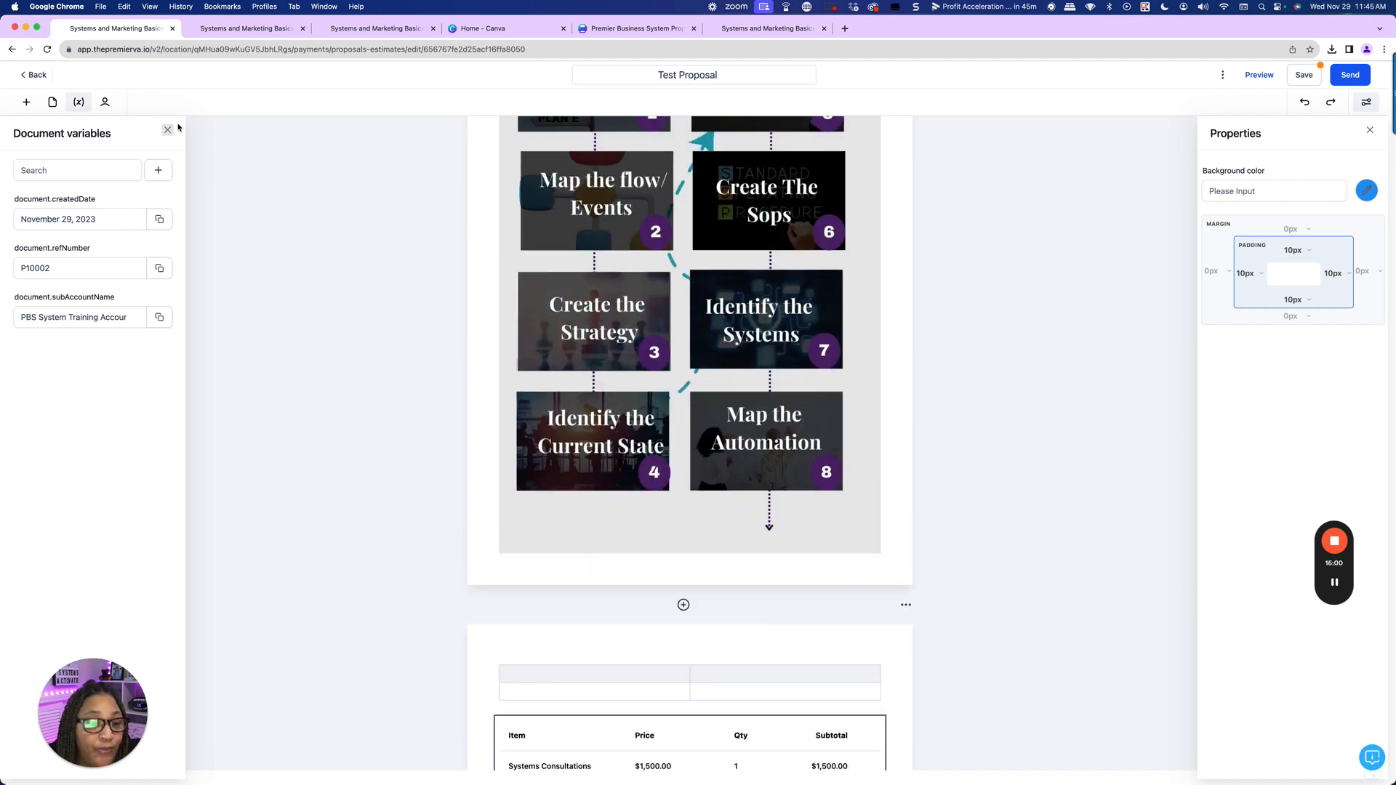
click(168, 129)
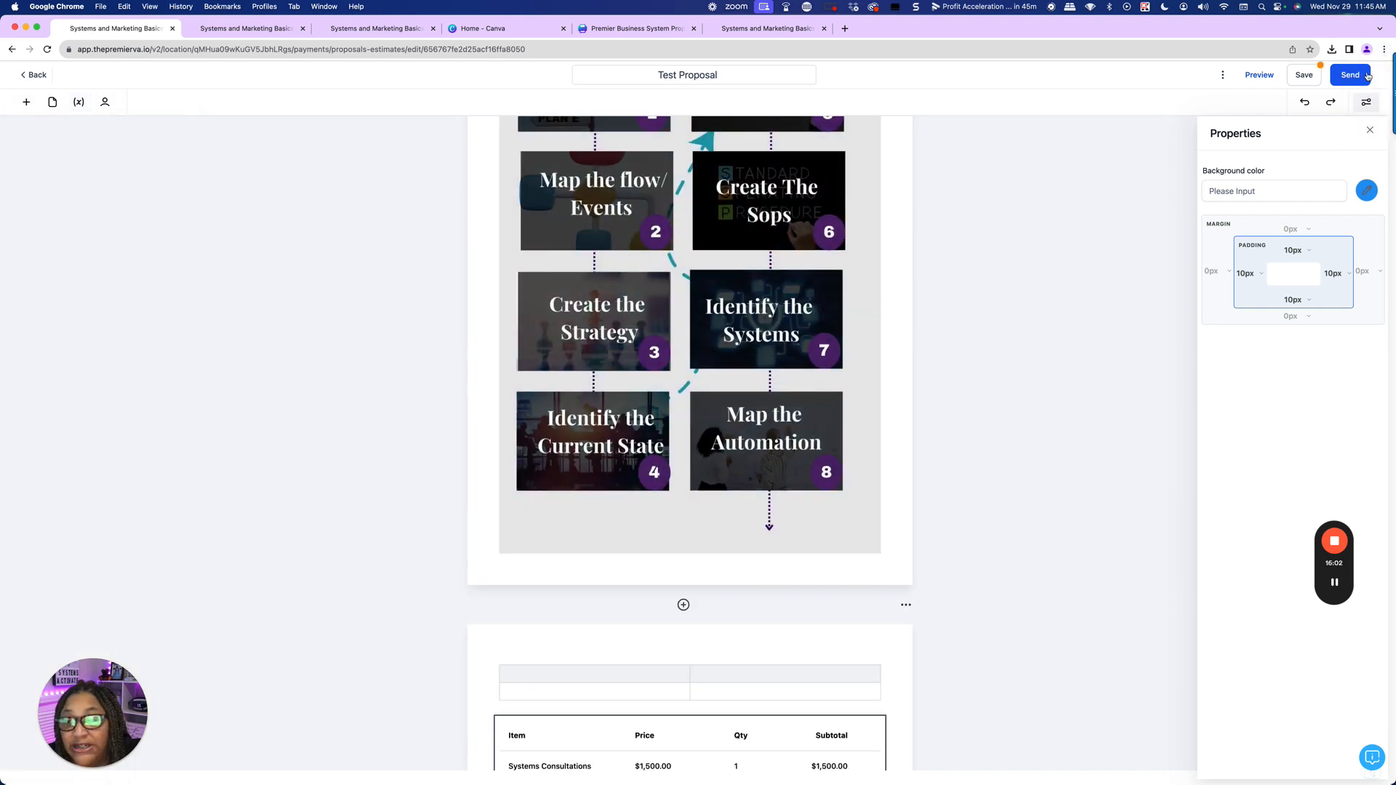
click(1303, 77)
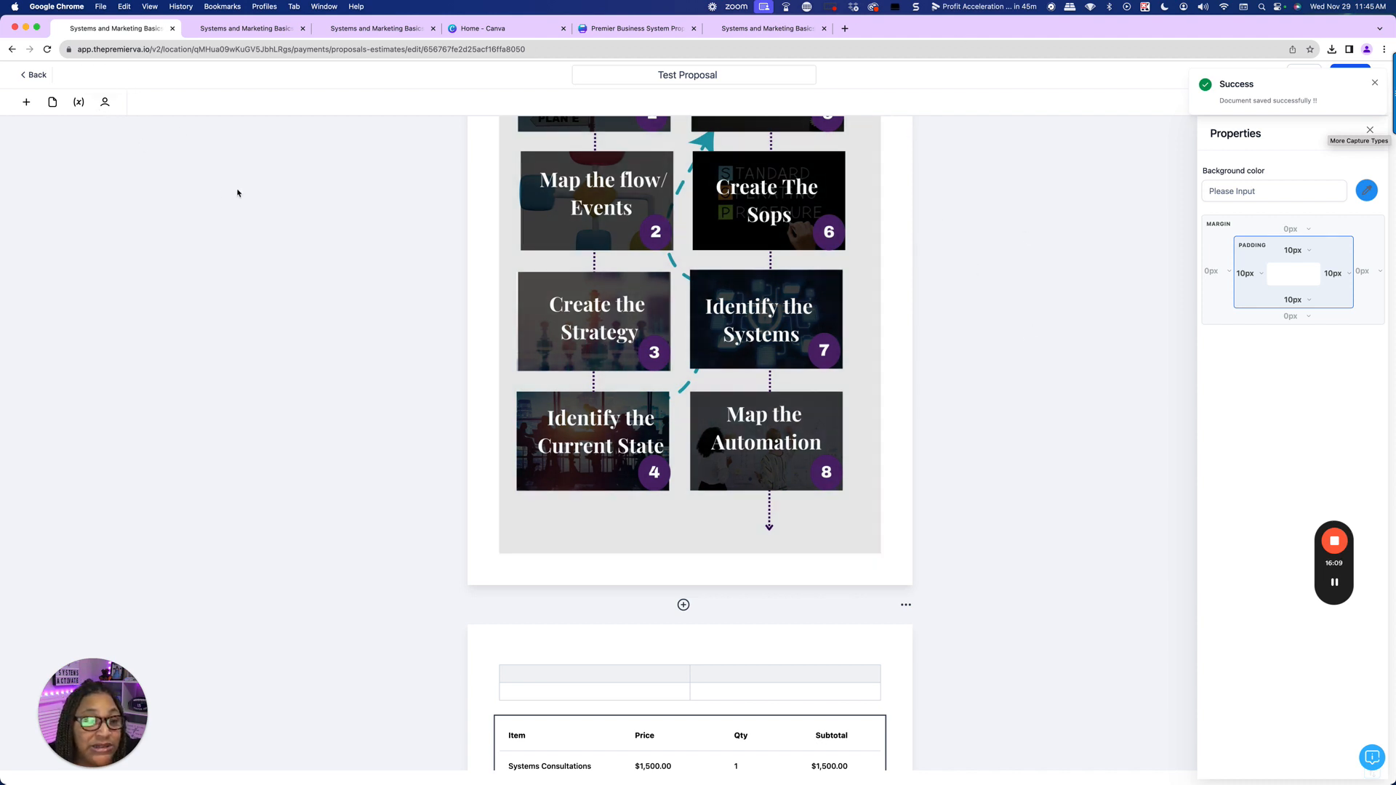
- Set the first listed contact as the Primary Client and add the Trucking Ceo contact as another recipient
click(105, 102)
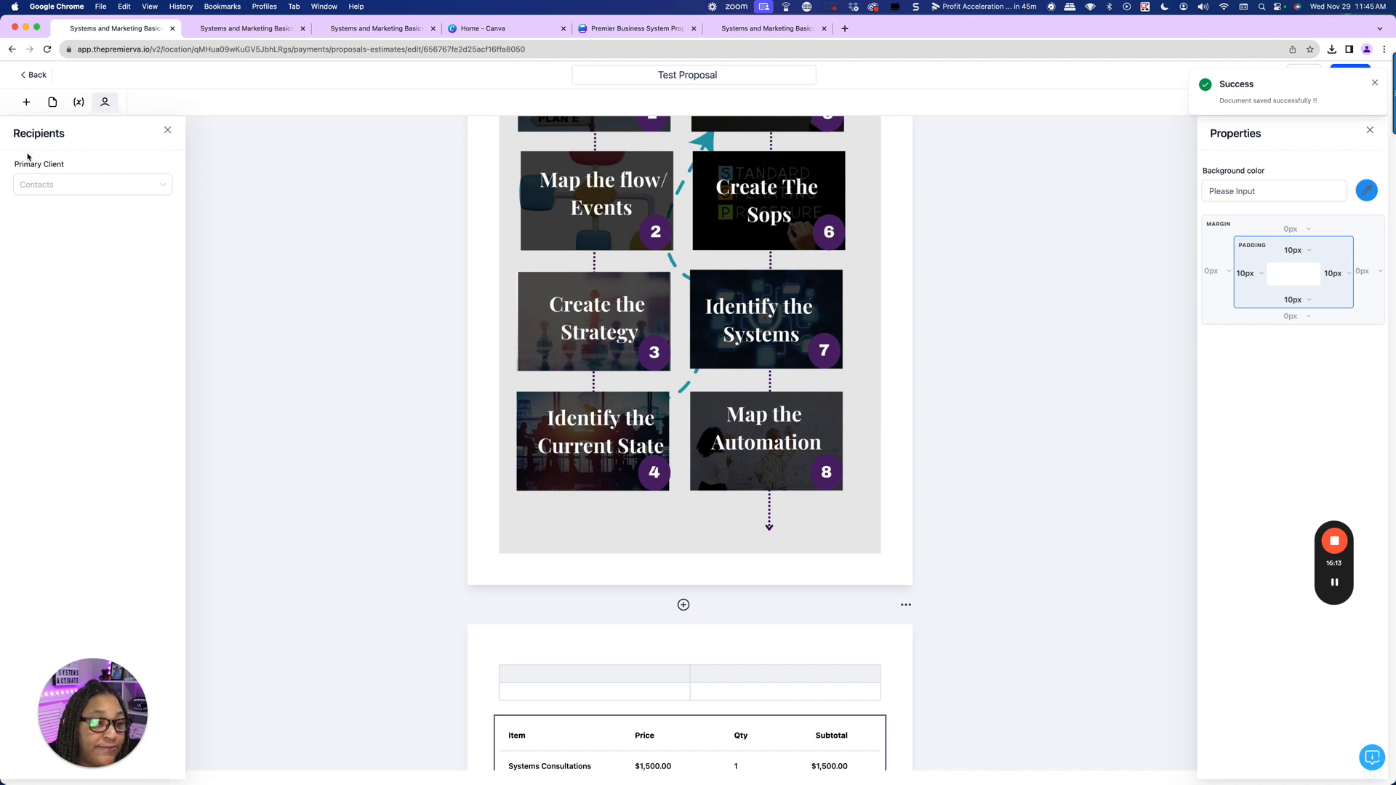
click(47, 188)
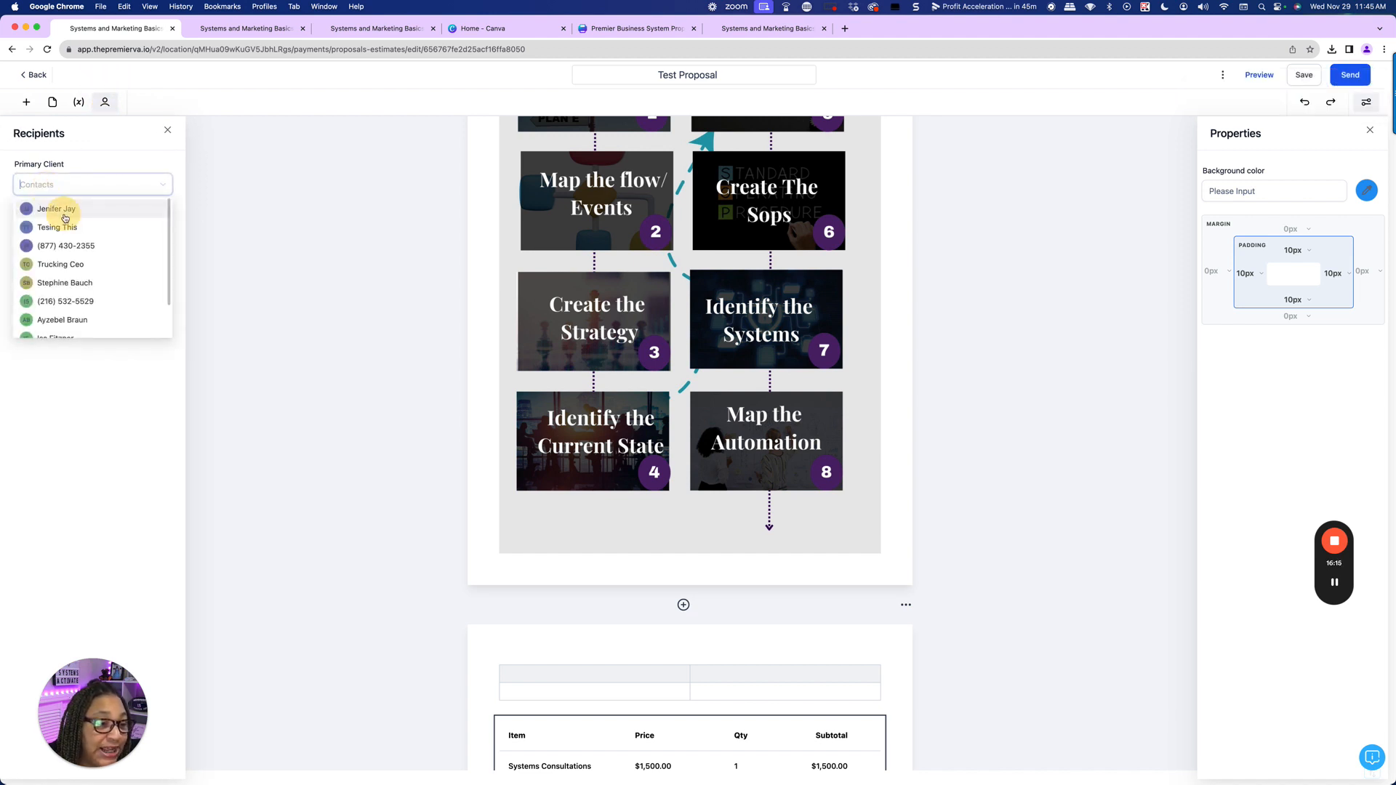
click(65, 217)
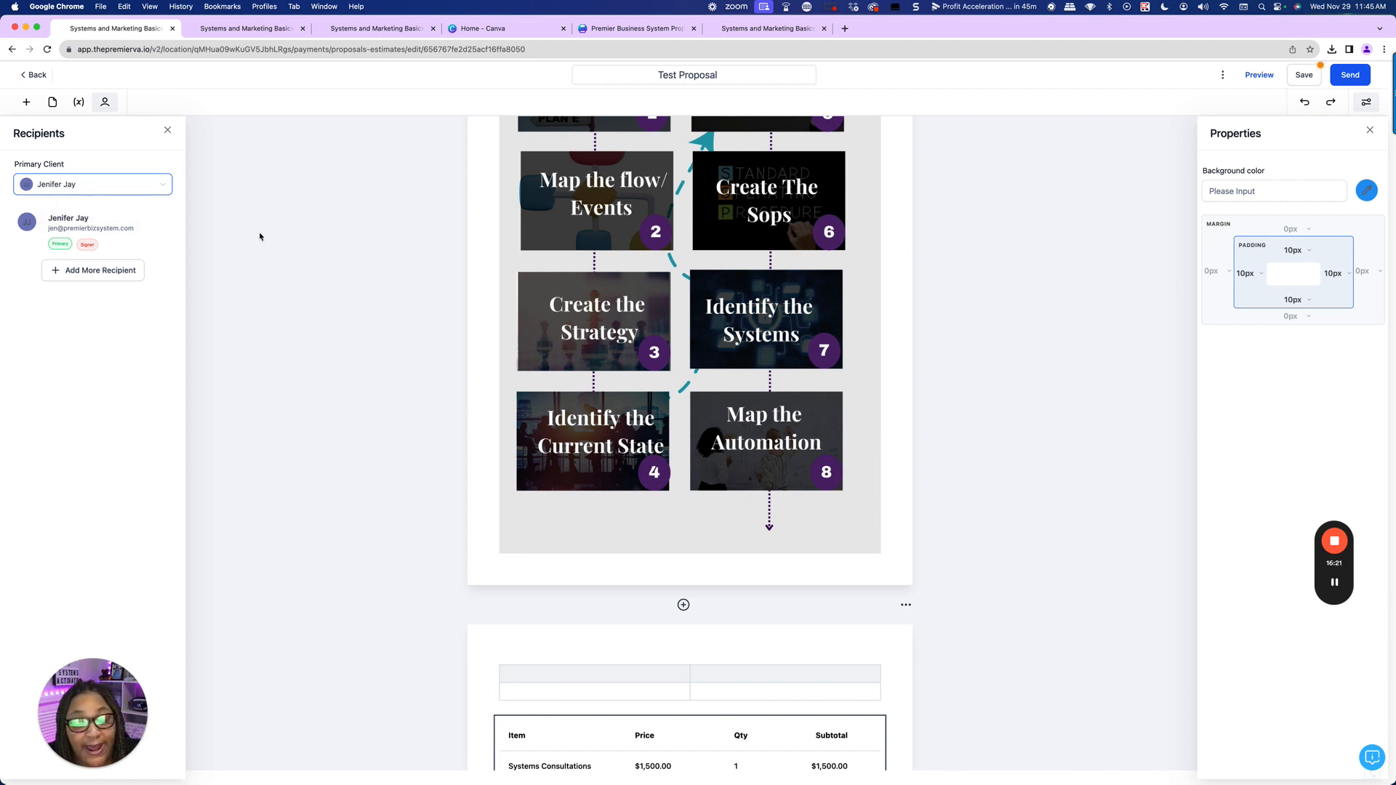
click(68, 271)
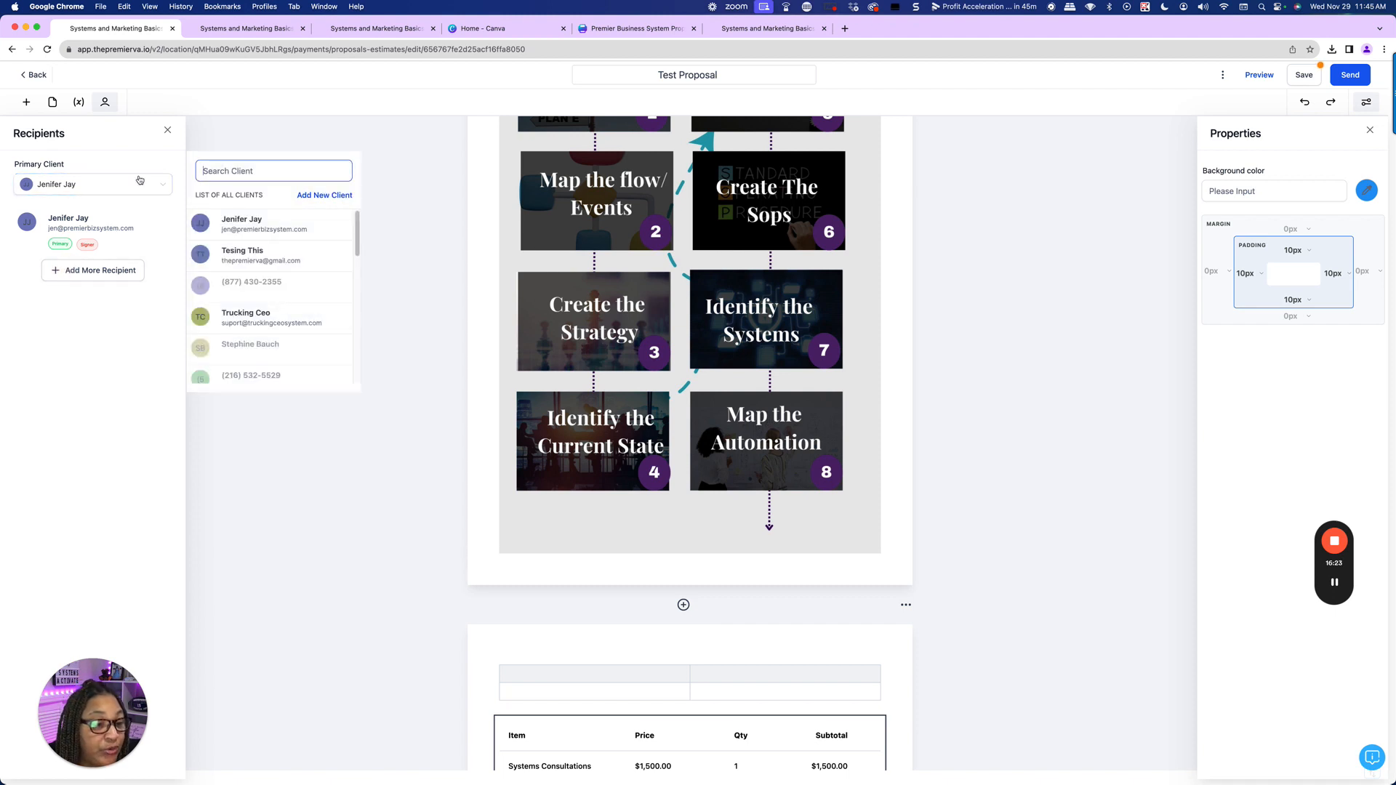
click(268, 319)
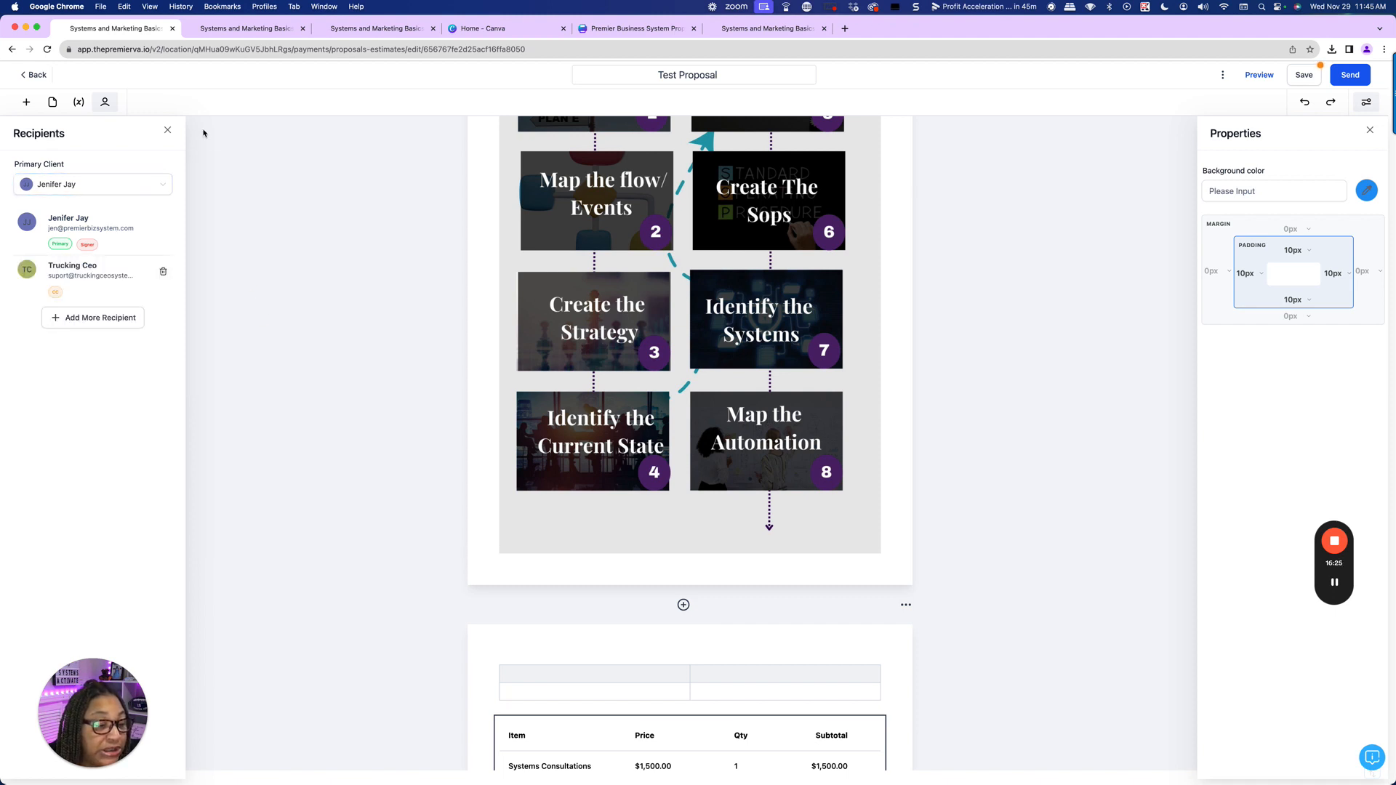
scroll(950, 434, down, 20)
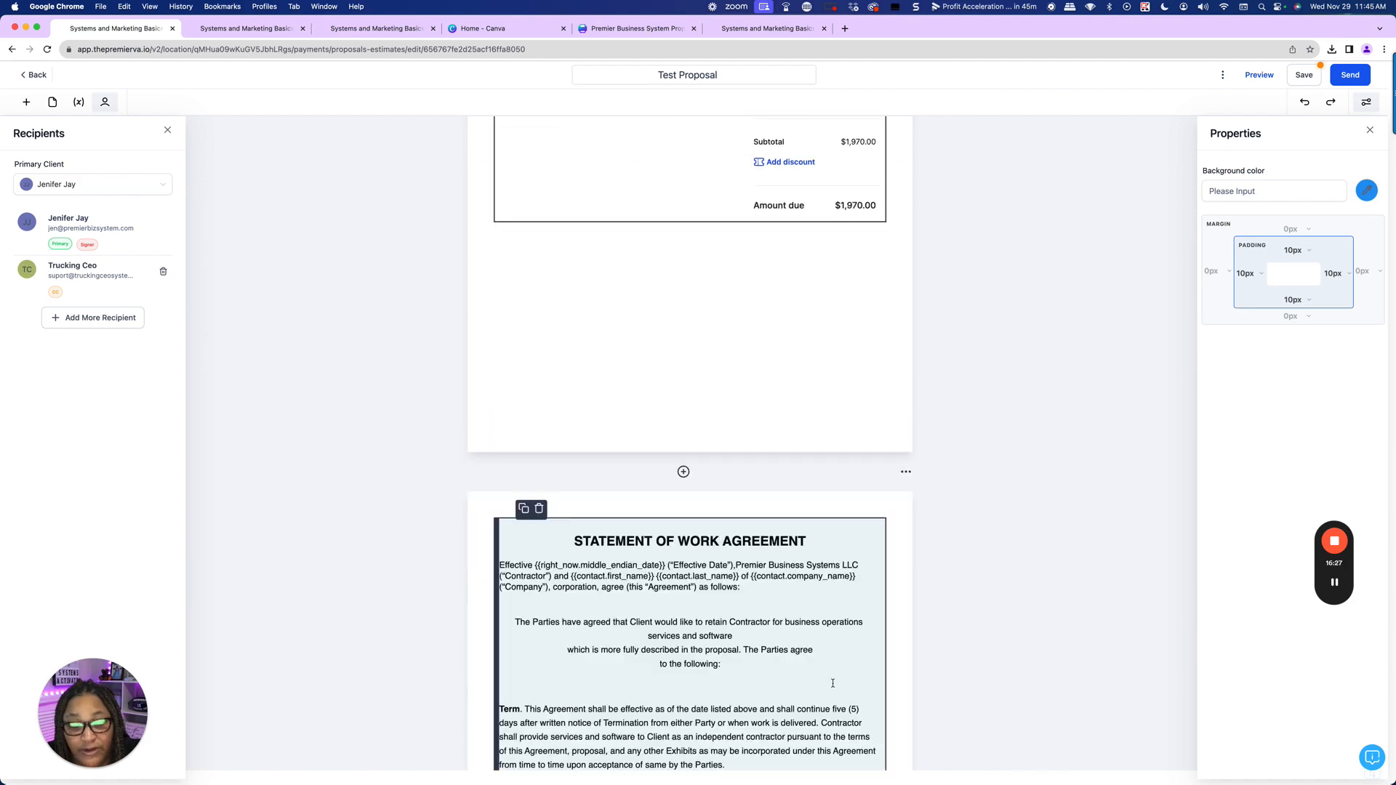
- Save the Test Proposal and open its sending options
scroll(628, 373, up, 20)
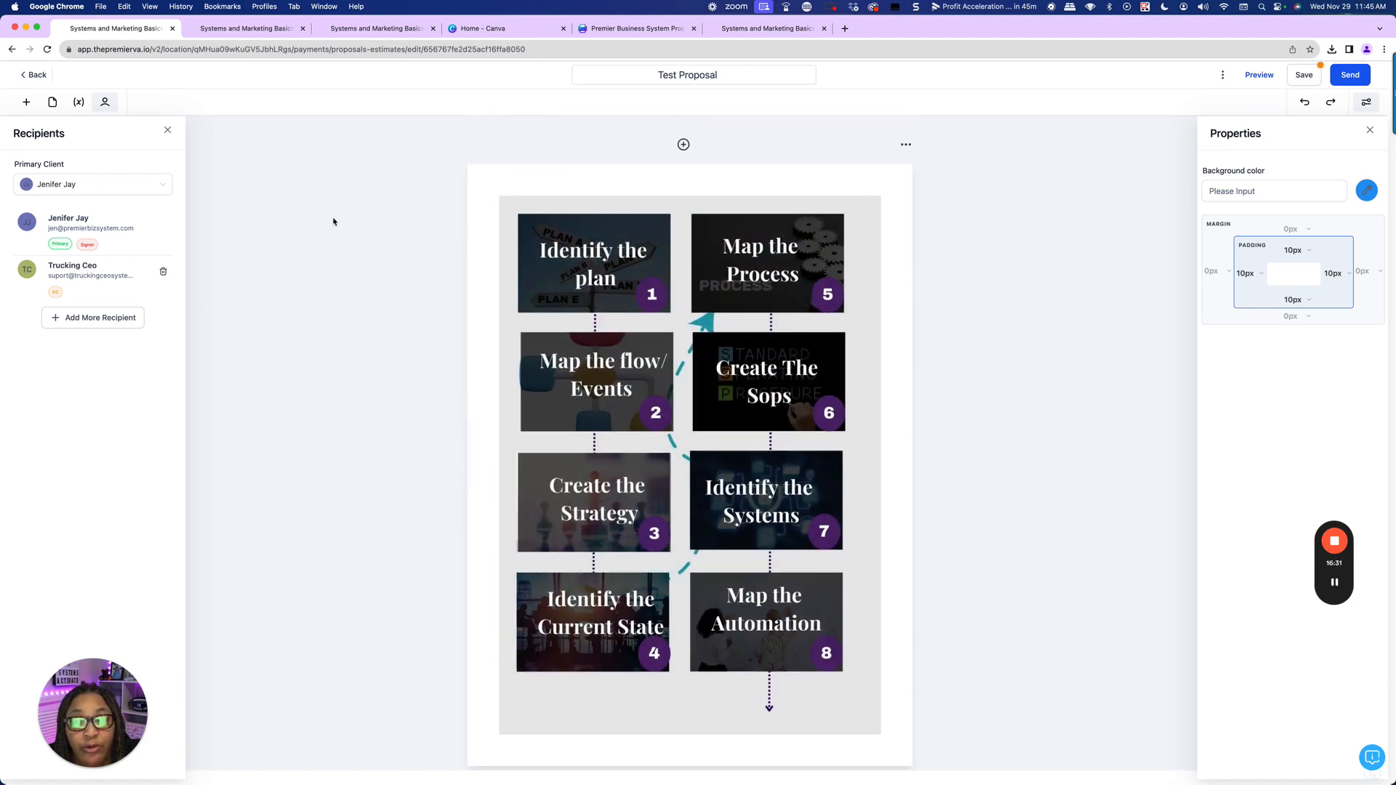
click(1301, 75)
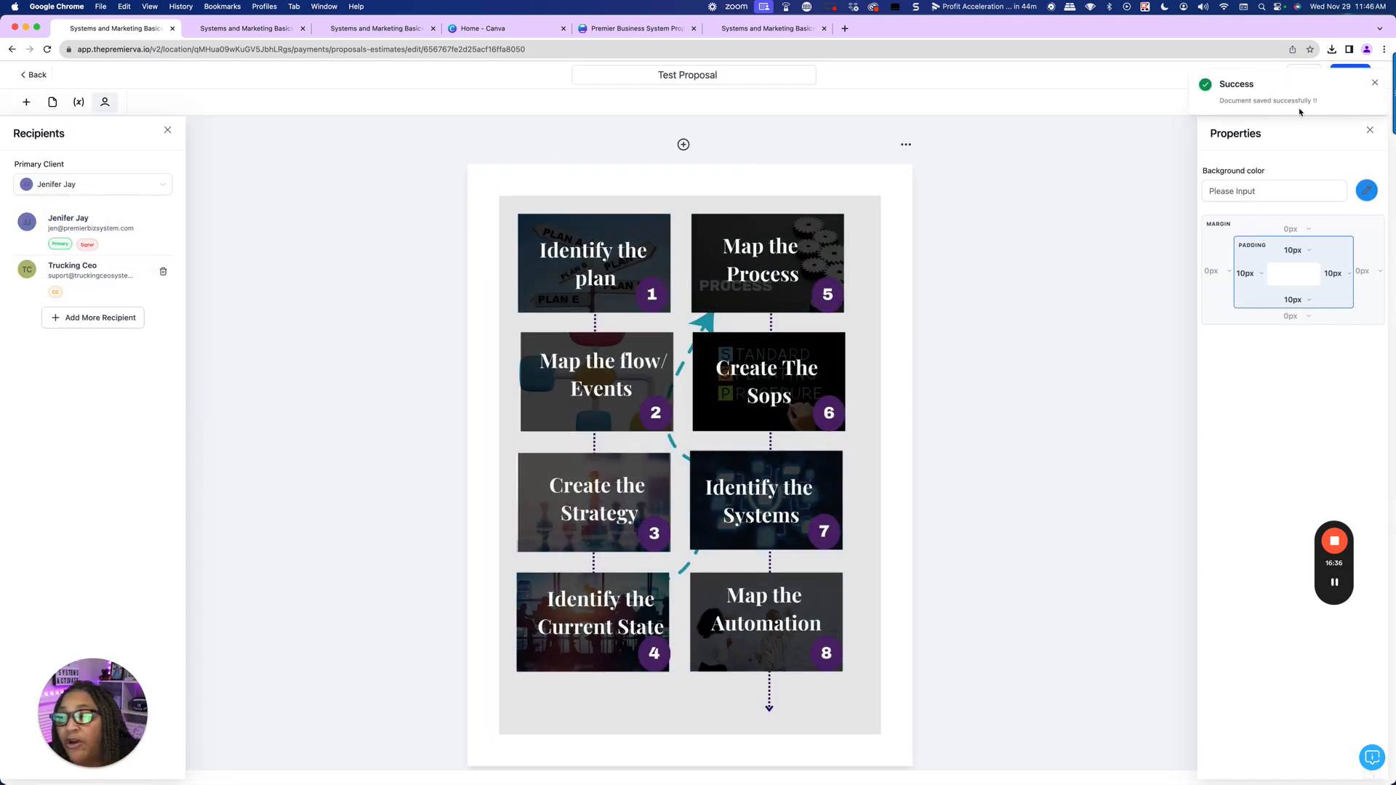
click(1374, 83)
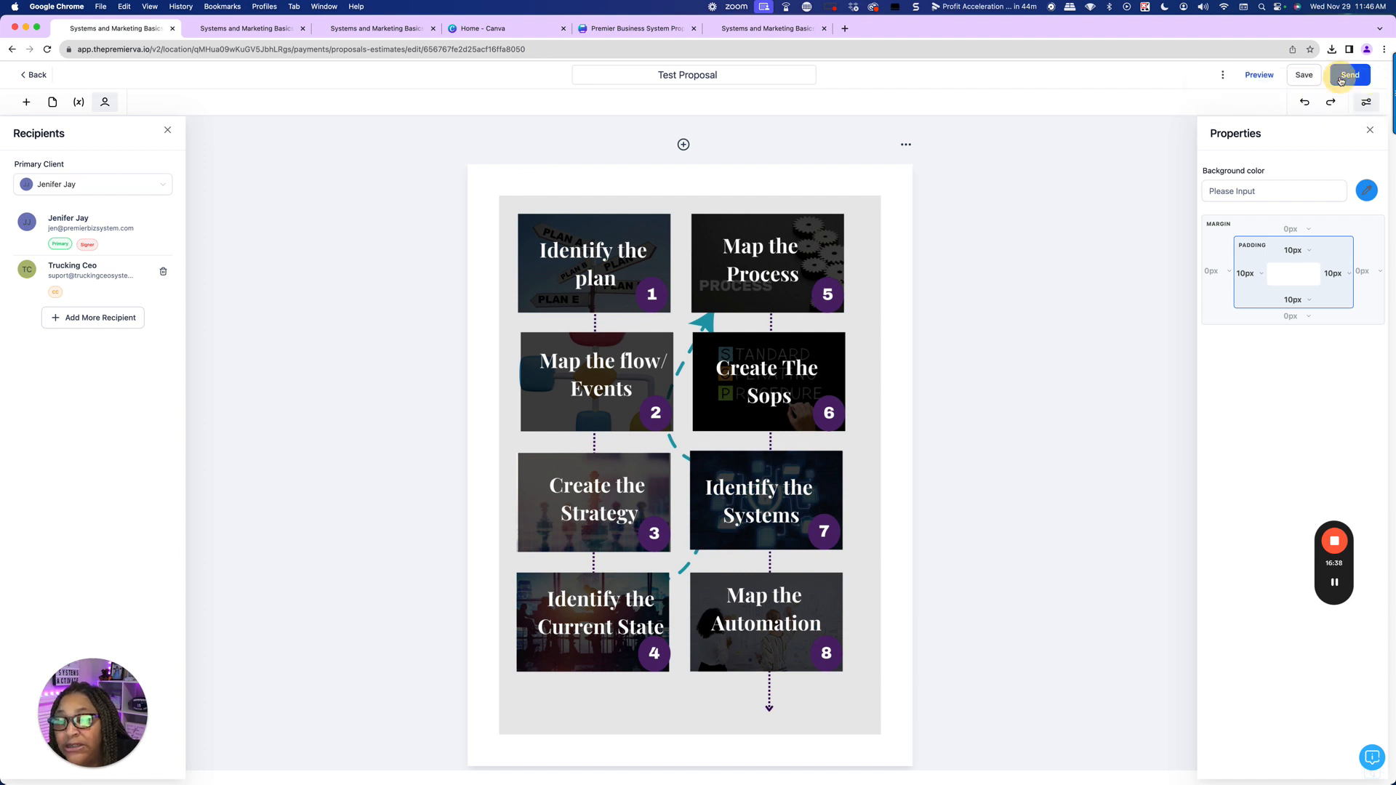
click(1342, 79)
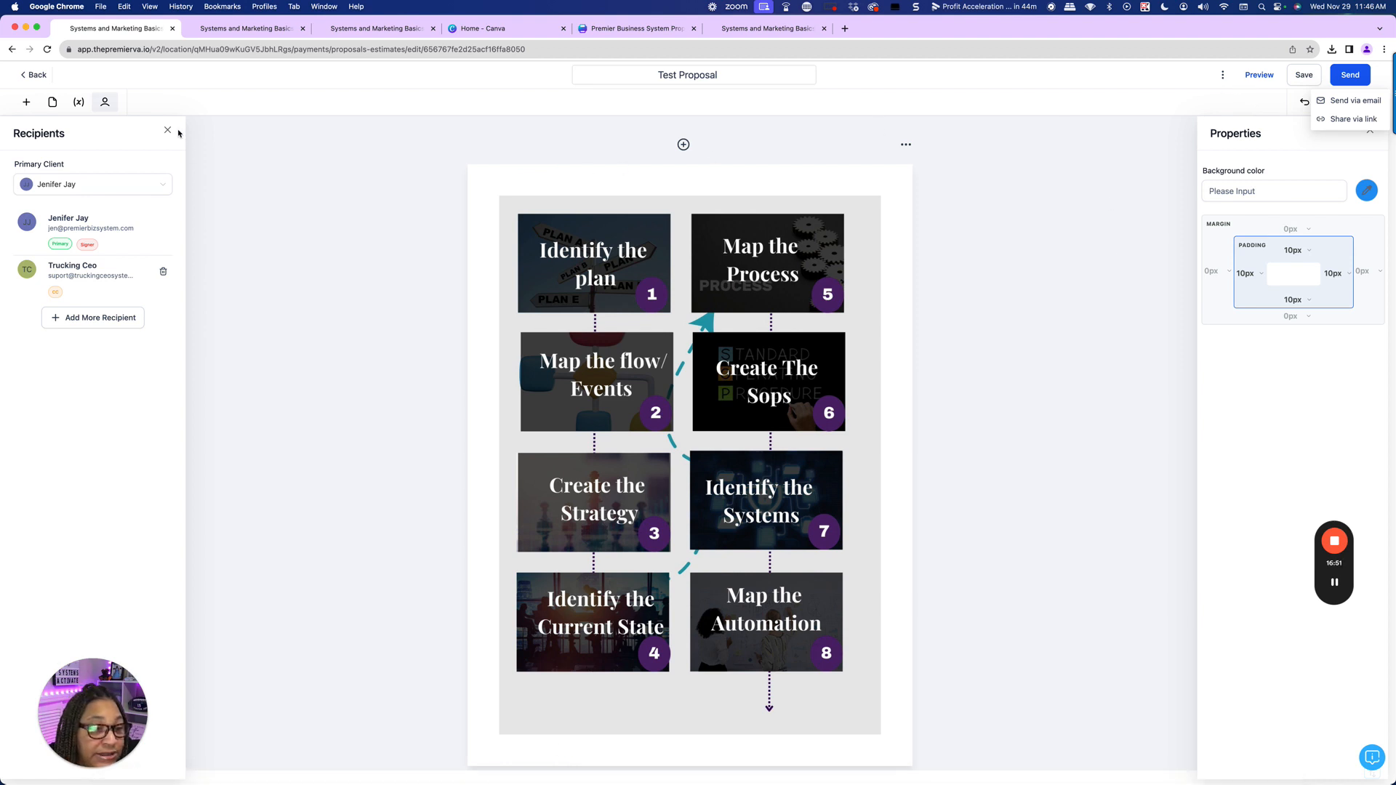
- Remove the Trucking Ceo contact from the recipients and save the Test Proposal
click(163, 271)
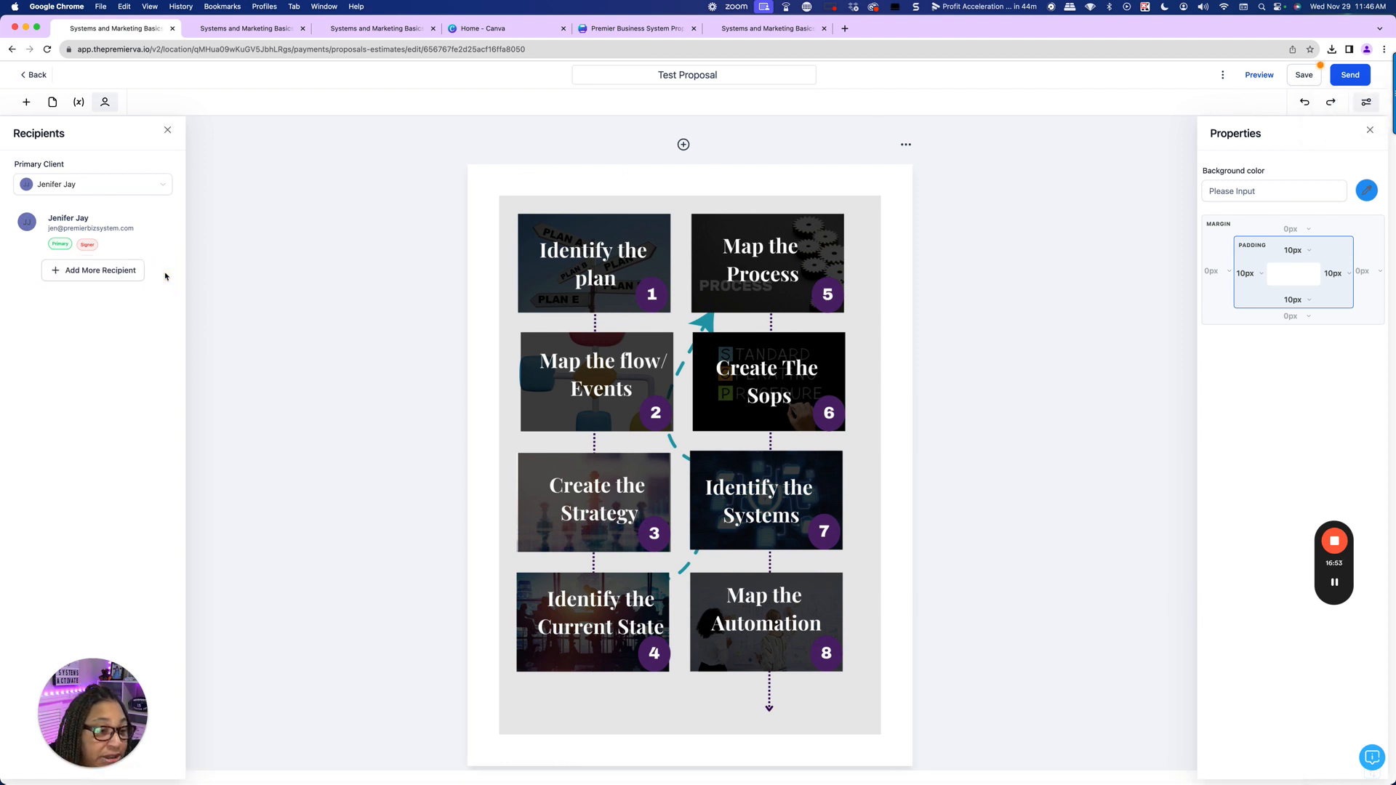
click(168, 130)
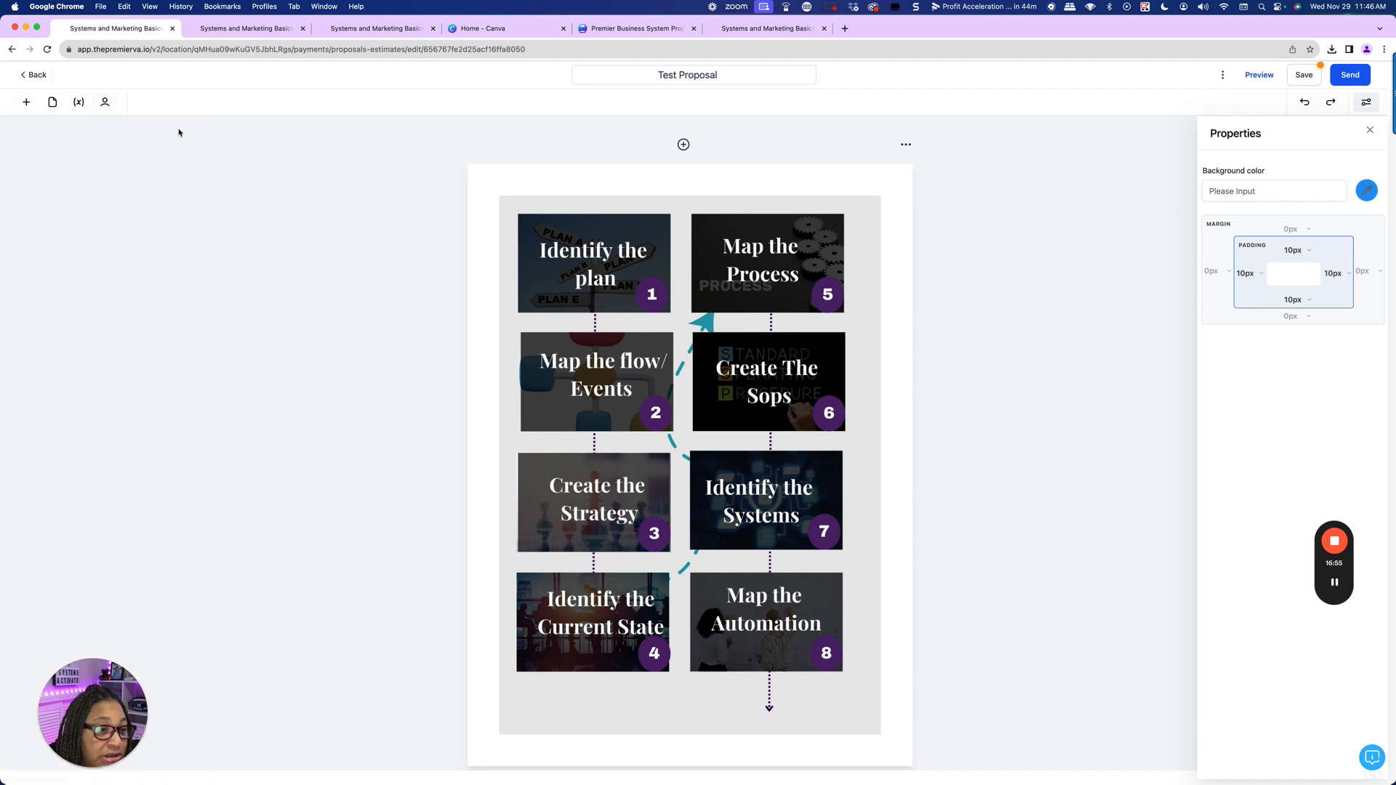
click(1307, 77)
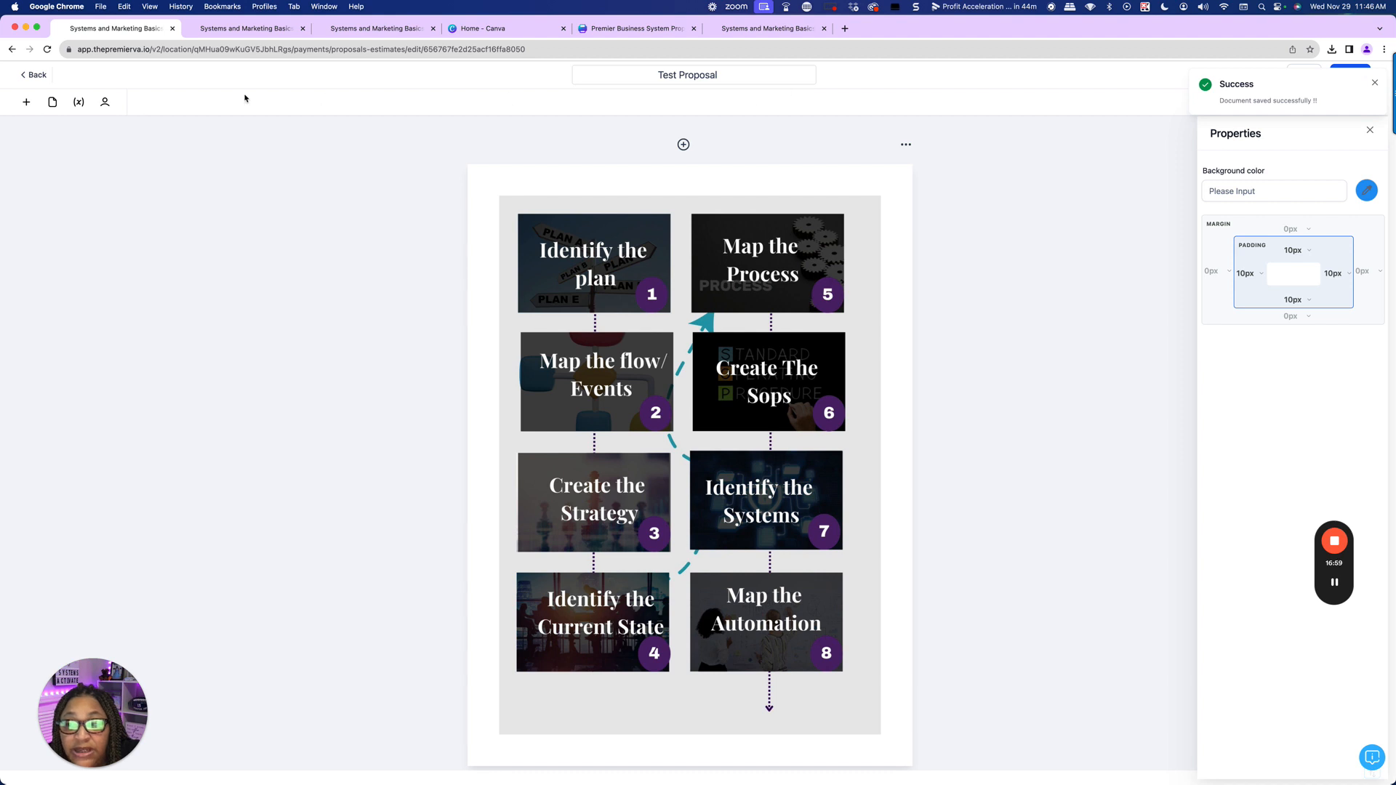
- Return to the Proposals & Estimates list and convert the Test Proposal draft to a template
click(33, 75)
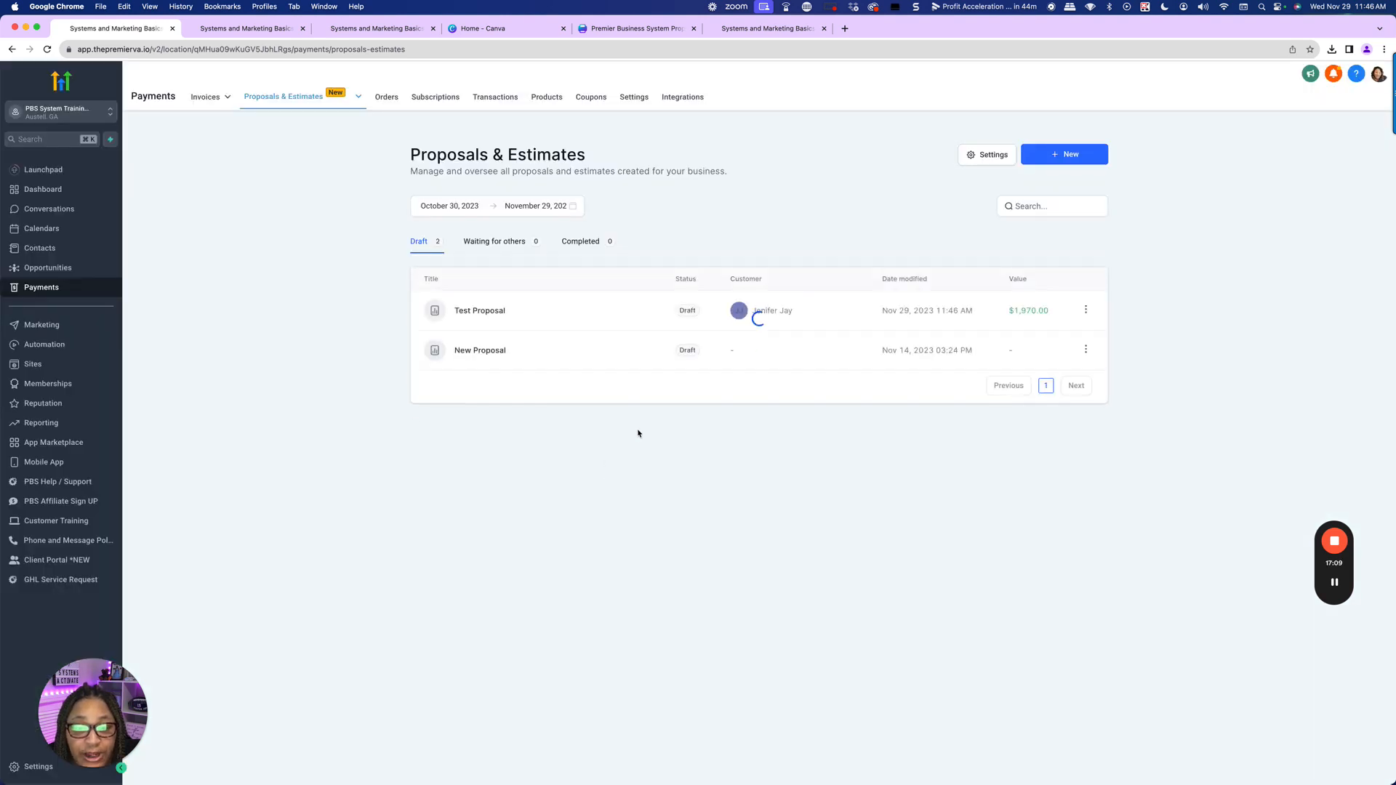
click(1085, 311)
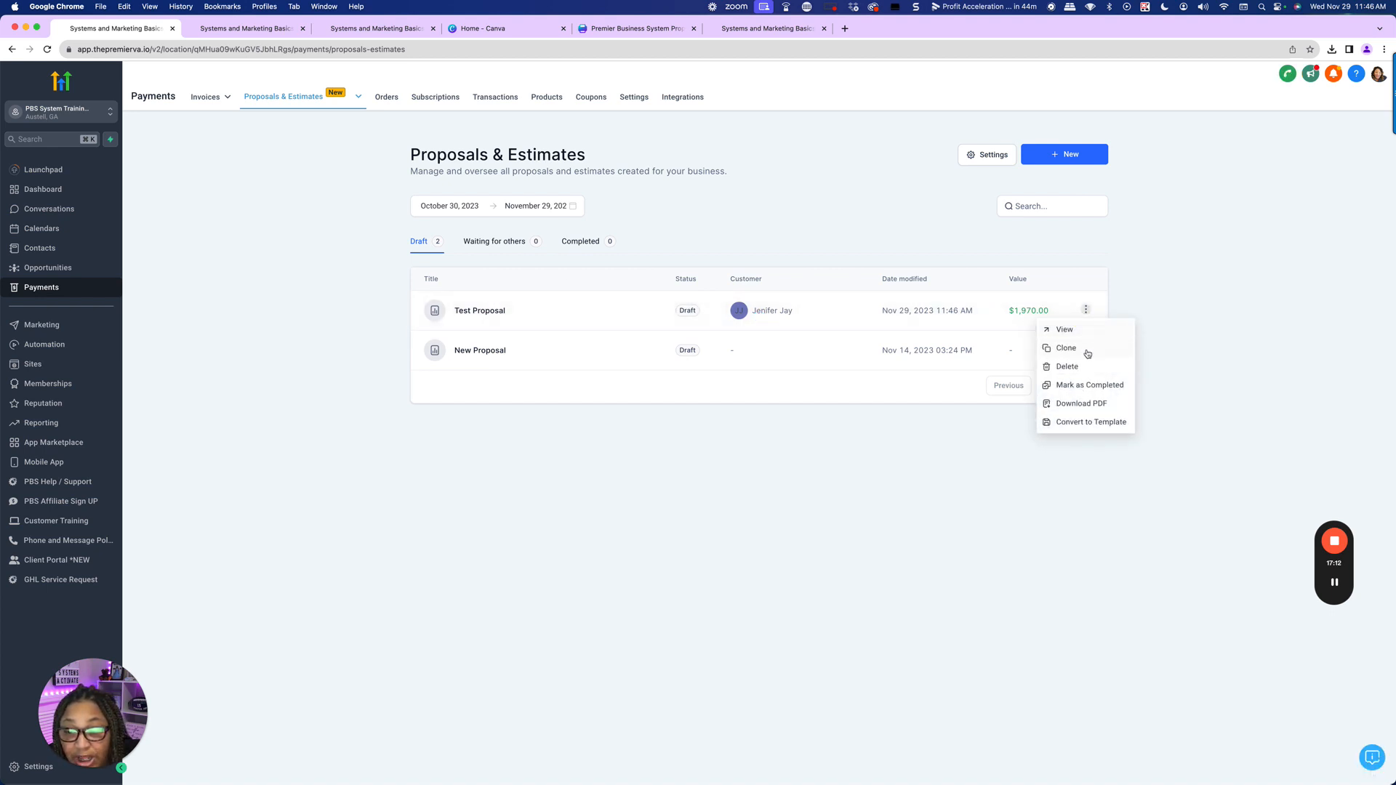
click(1079, 425)
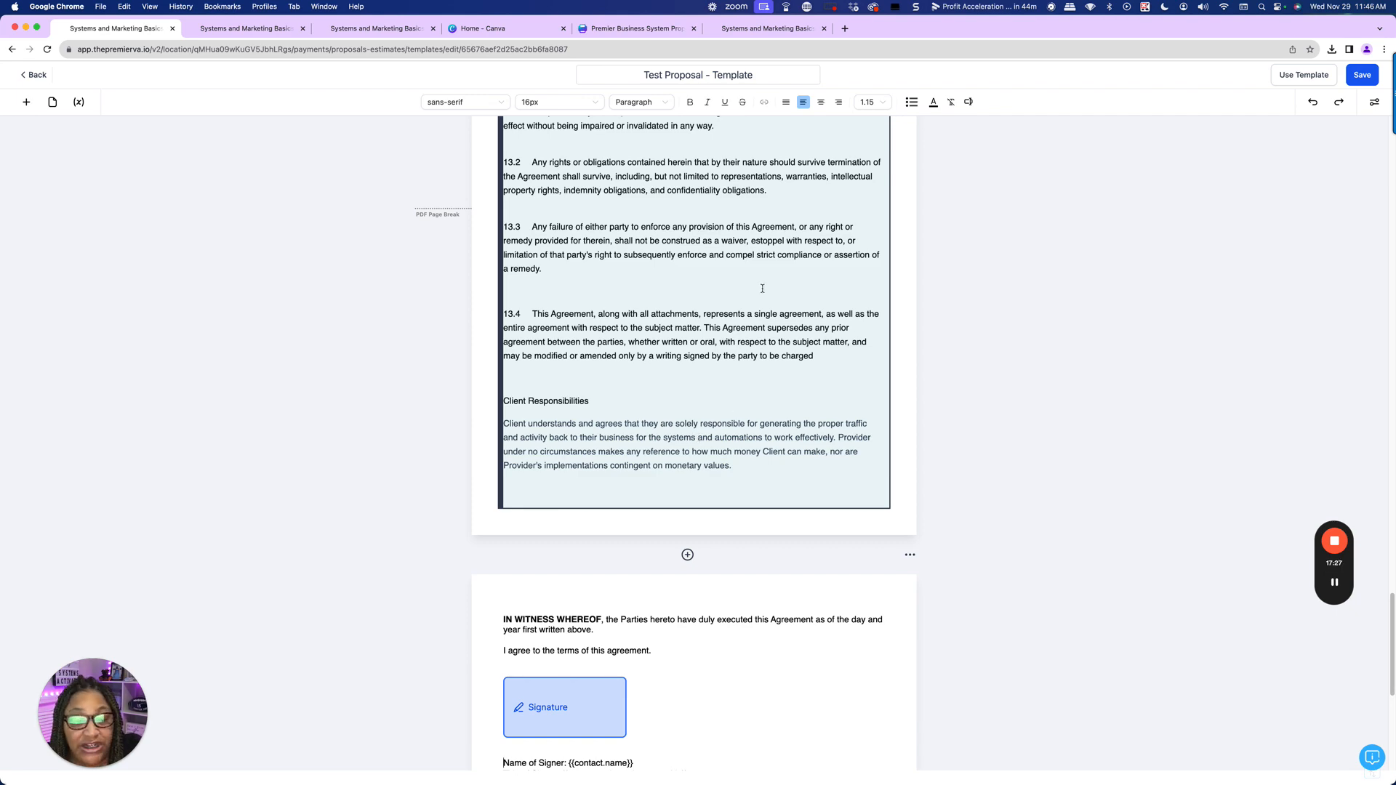
- Review the Test Proposal template from the agreement text up to its first page, and return to the templates list
scroll(753, 397, up, 5)
scroll(802, 240, up, 5)
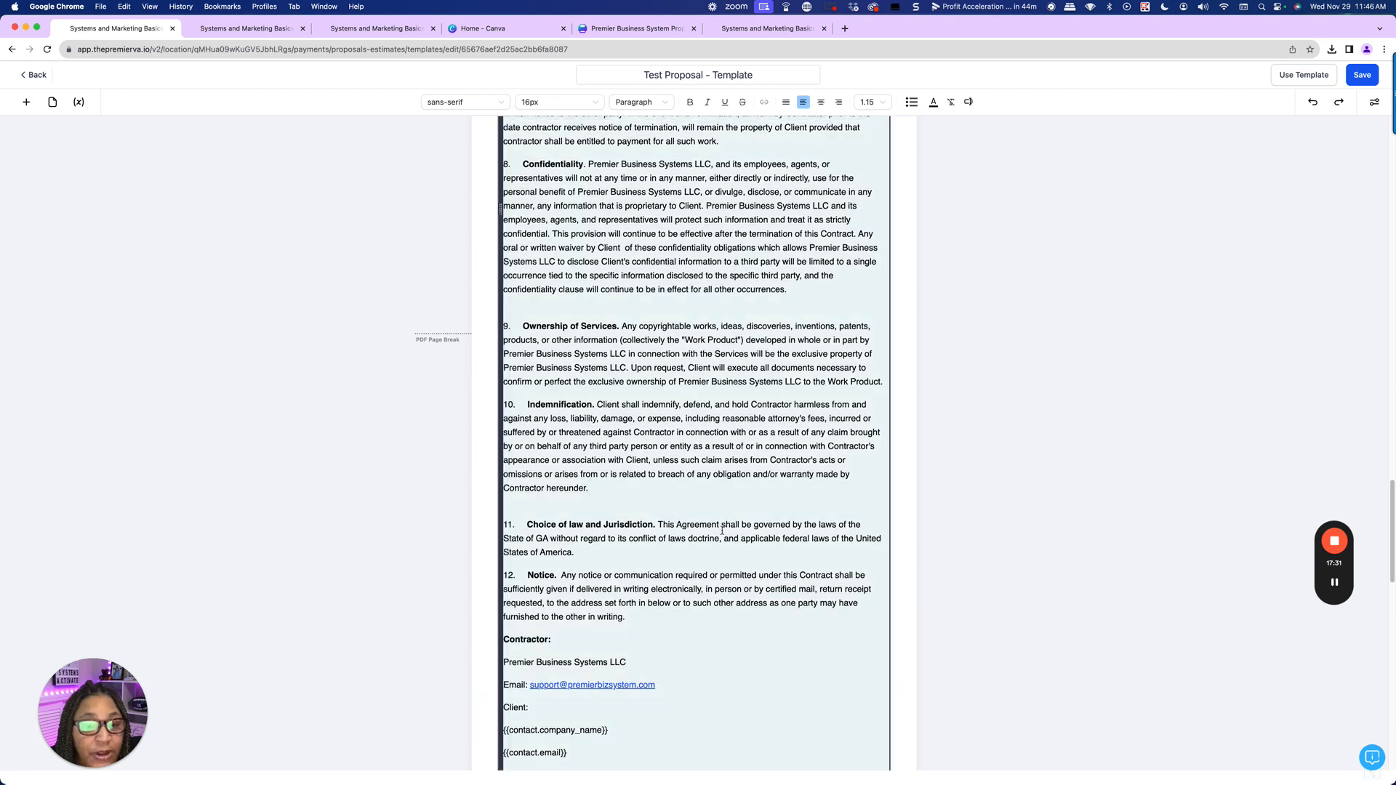
scroll(571, 538, up, 15)
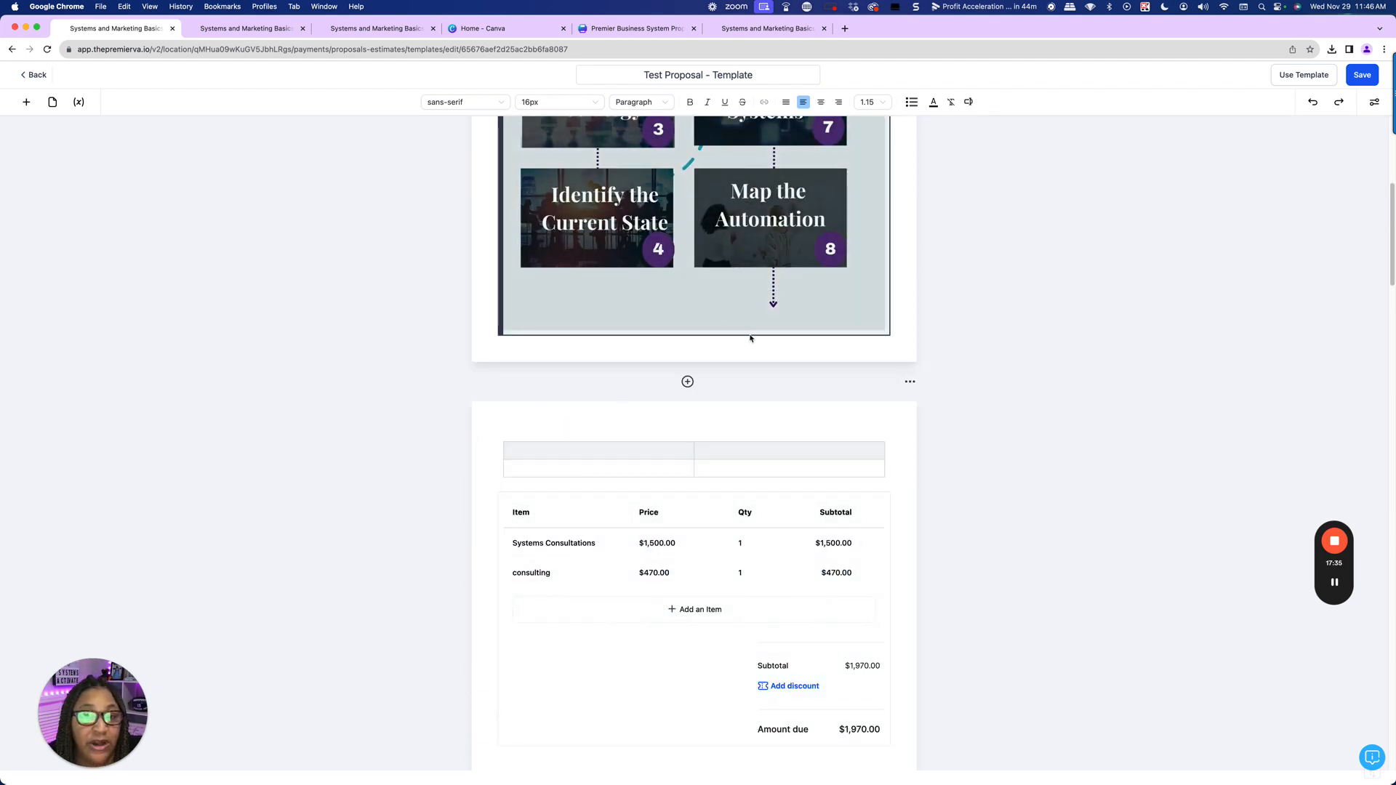
scroll(749, 339, up, 6)
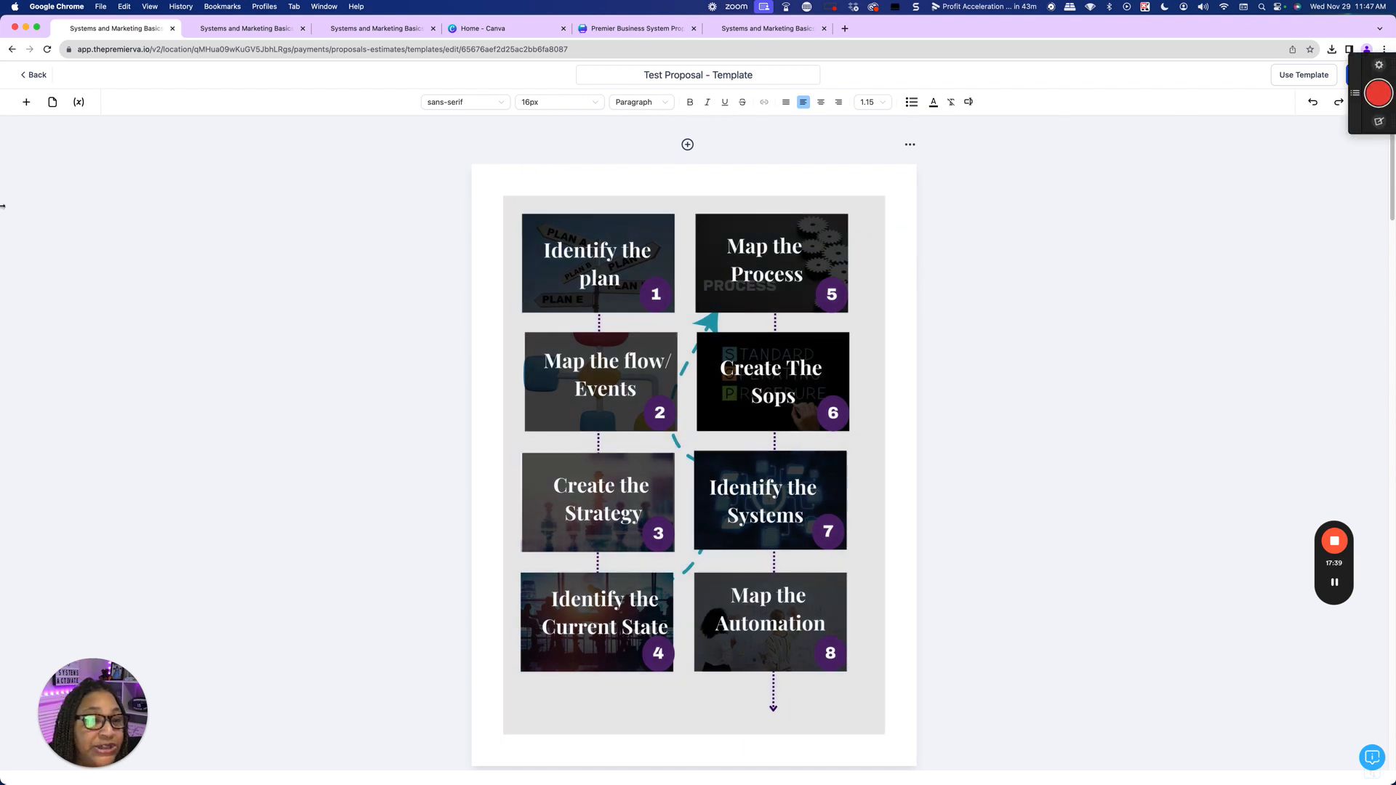
click(36, 76)
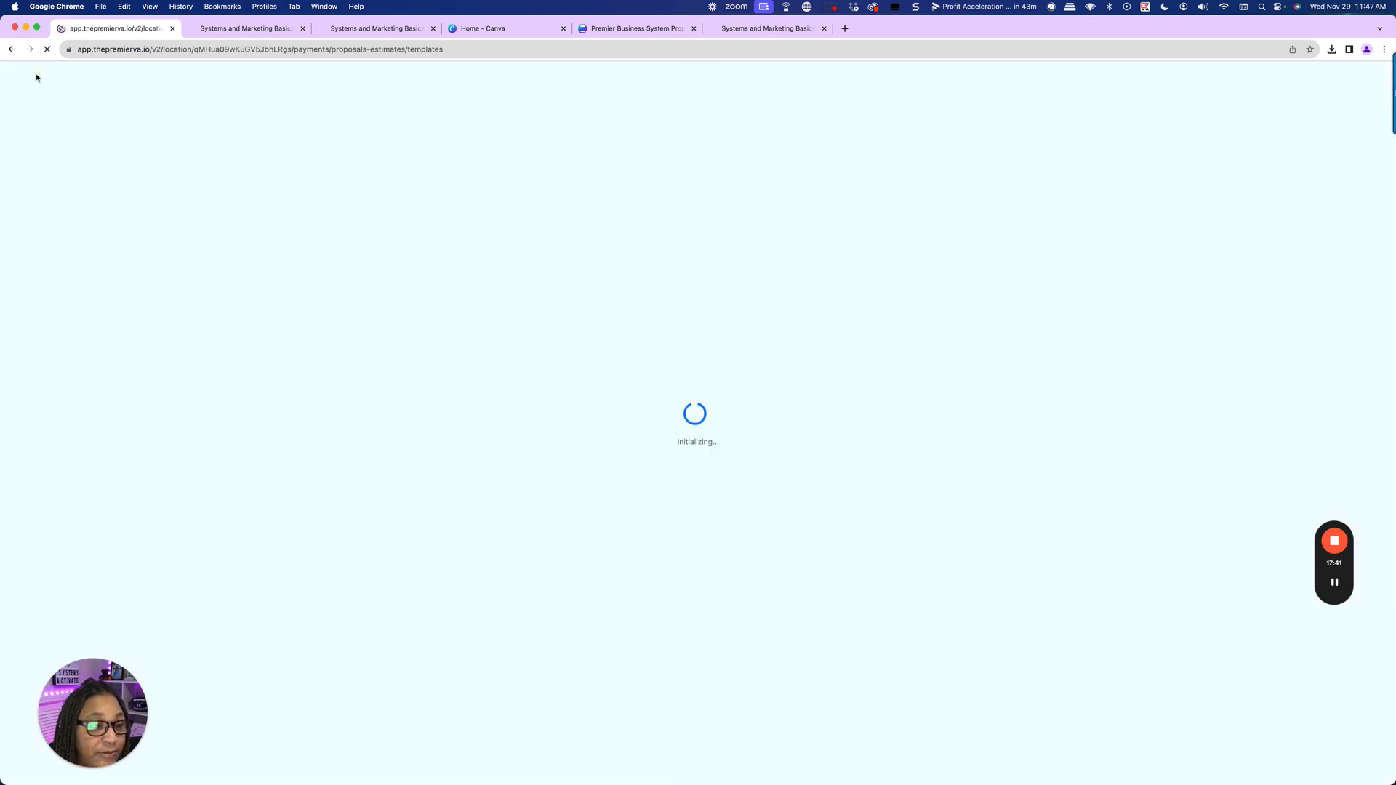
- Switch to the browser tab with Custom Values, leave the settings, and open the second page of the automation Workflow List
click(386, 28)
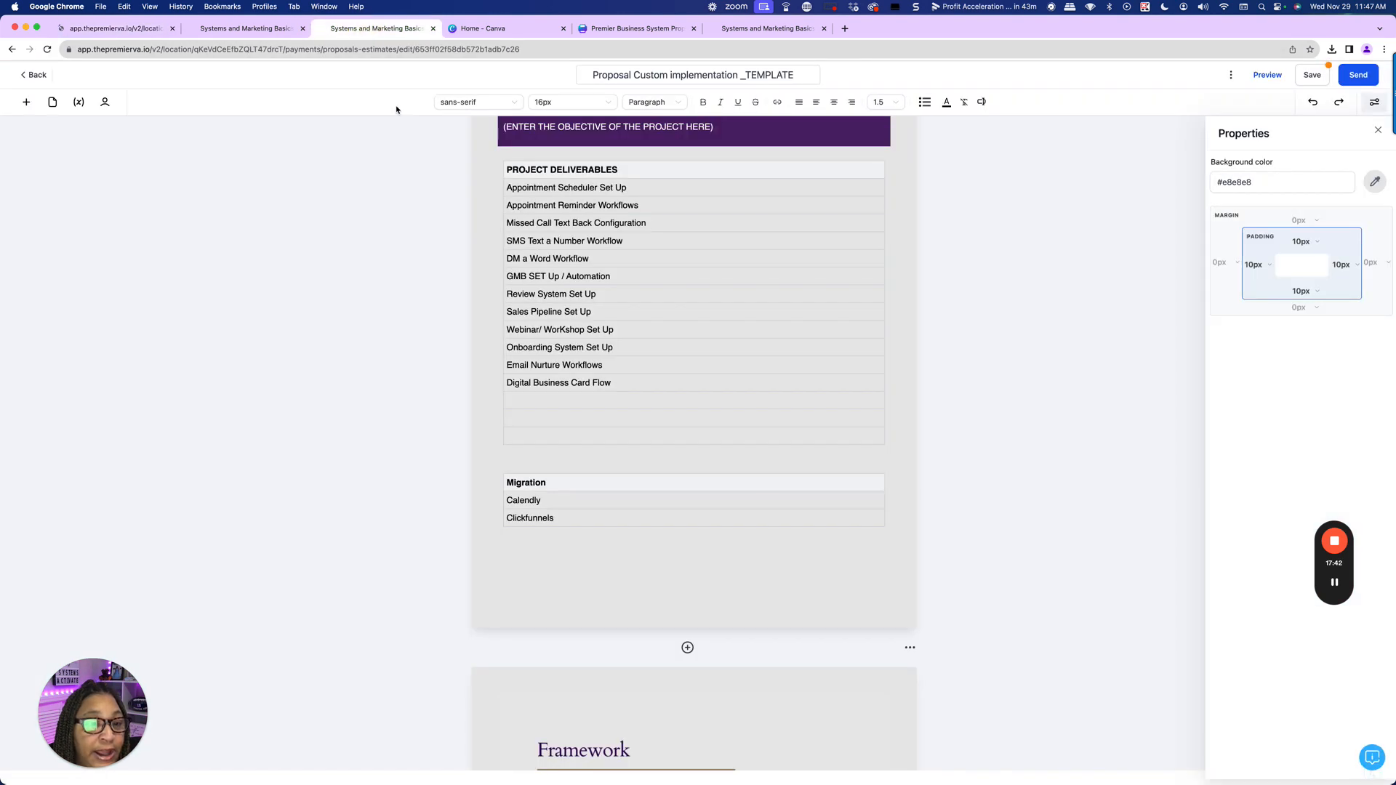
click(251, 28)
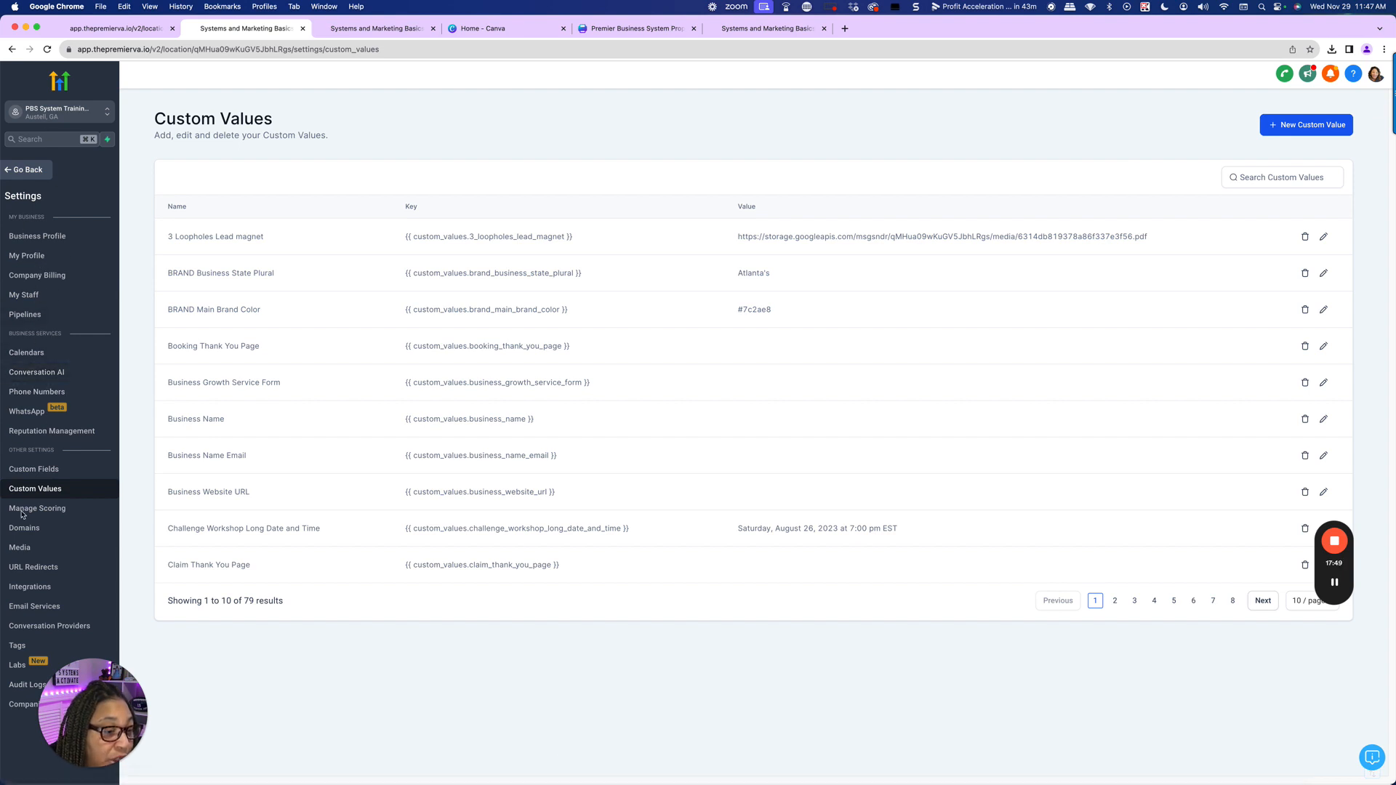
click(28, 169)
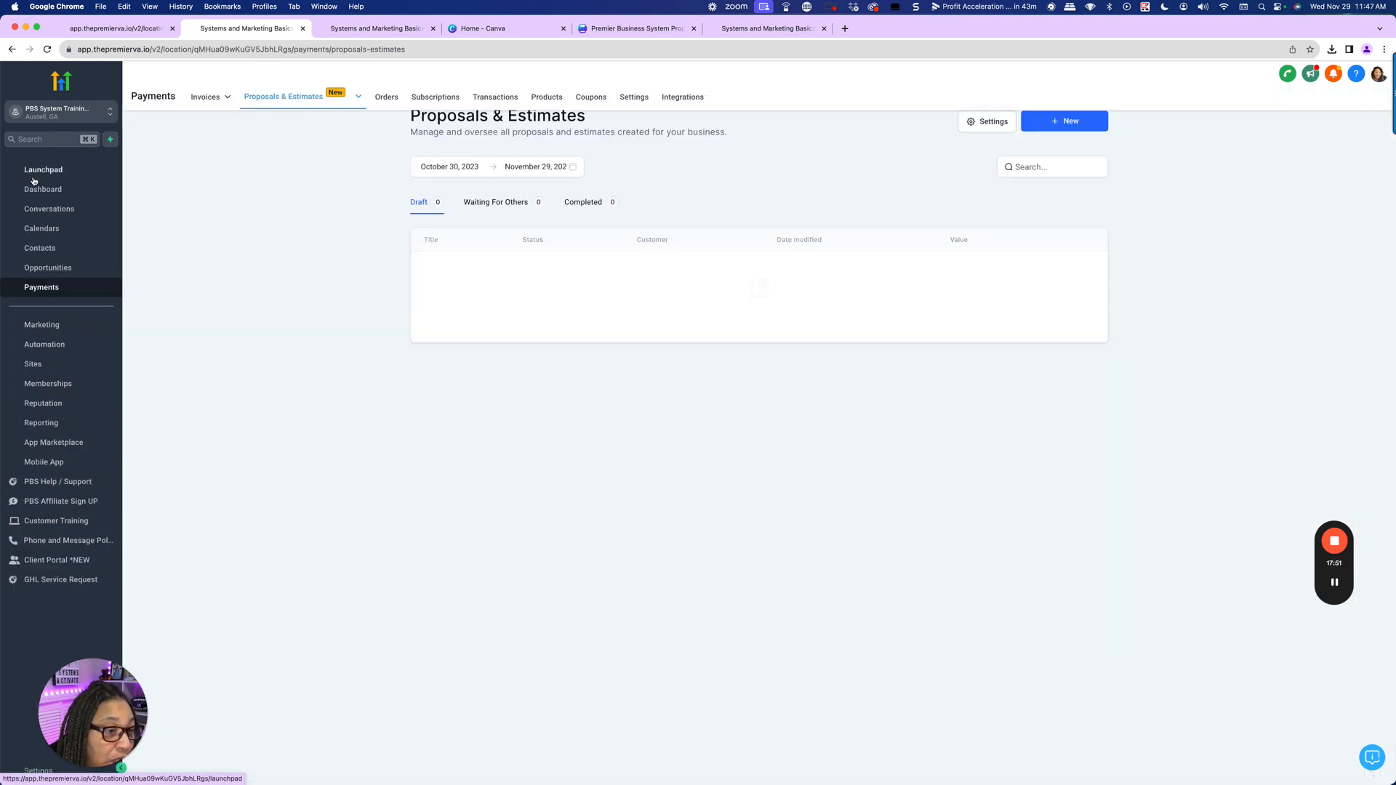
click(45, 344)
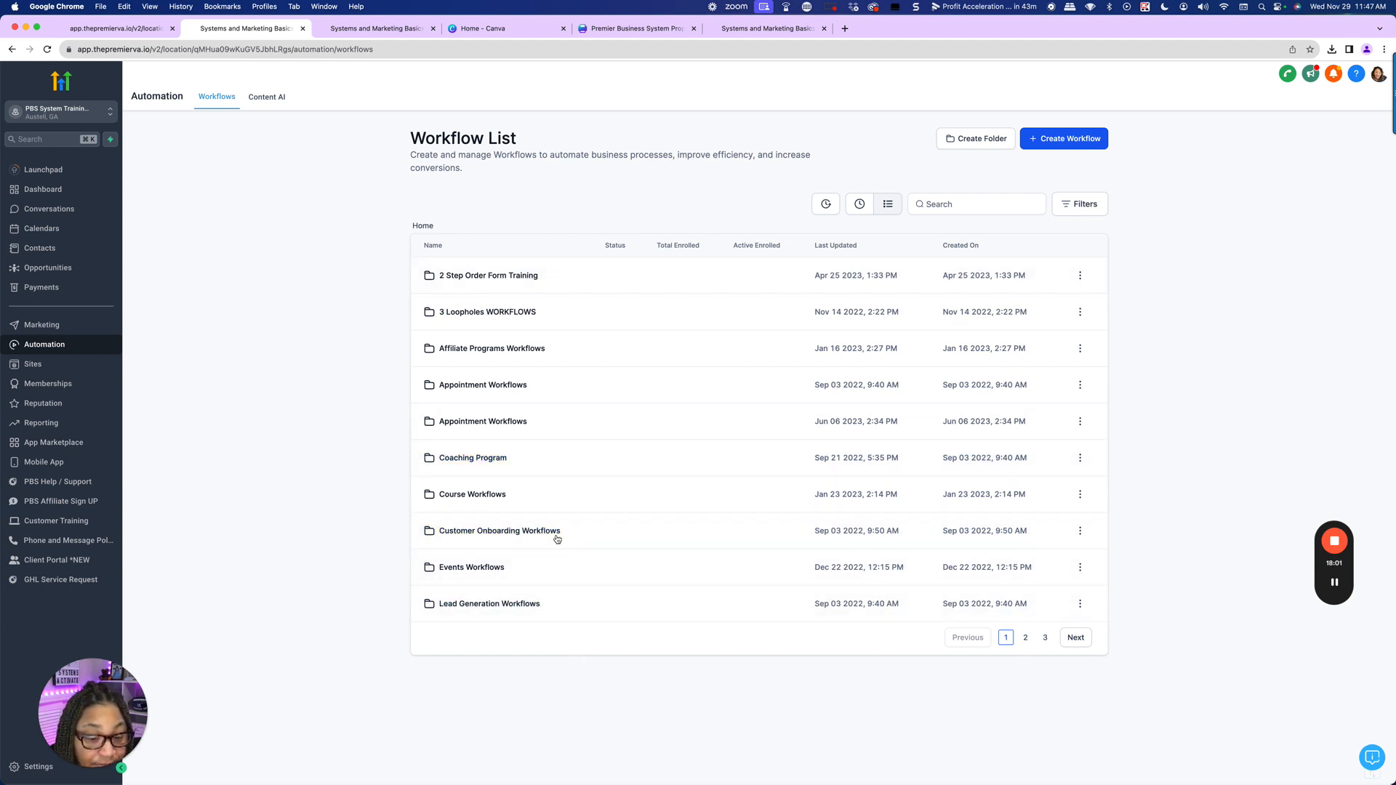
click(1026, 638)
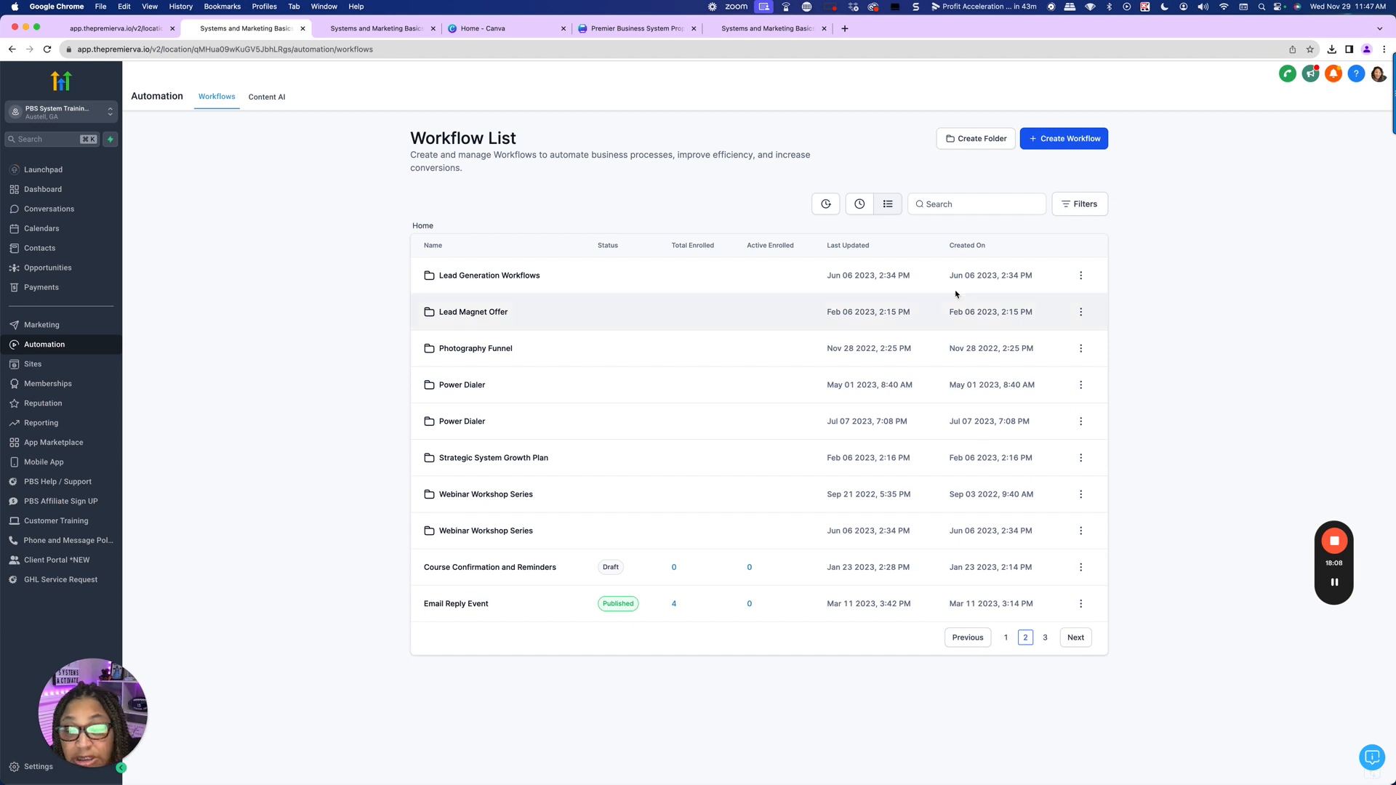
- Create a workflow folder named Proposal Workflows
click(972, 142)
click(768, 450)
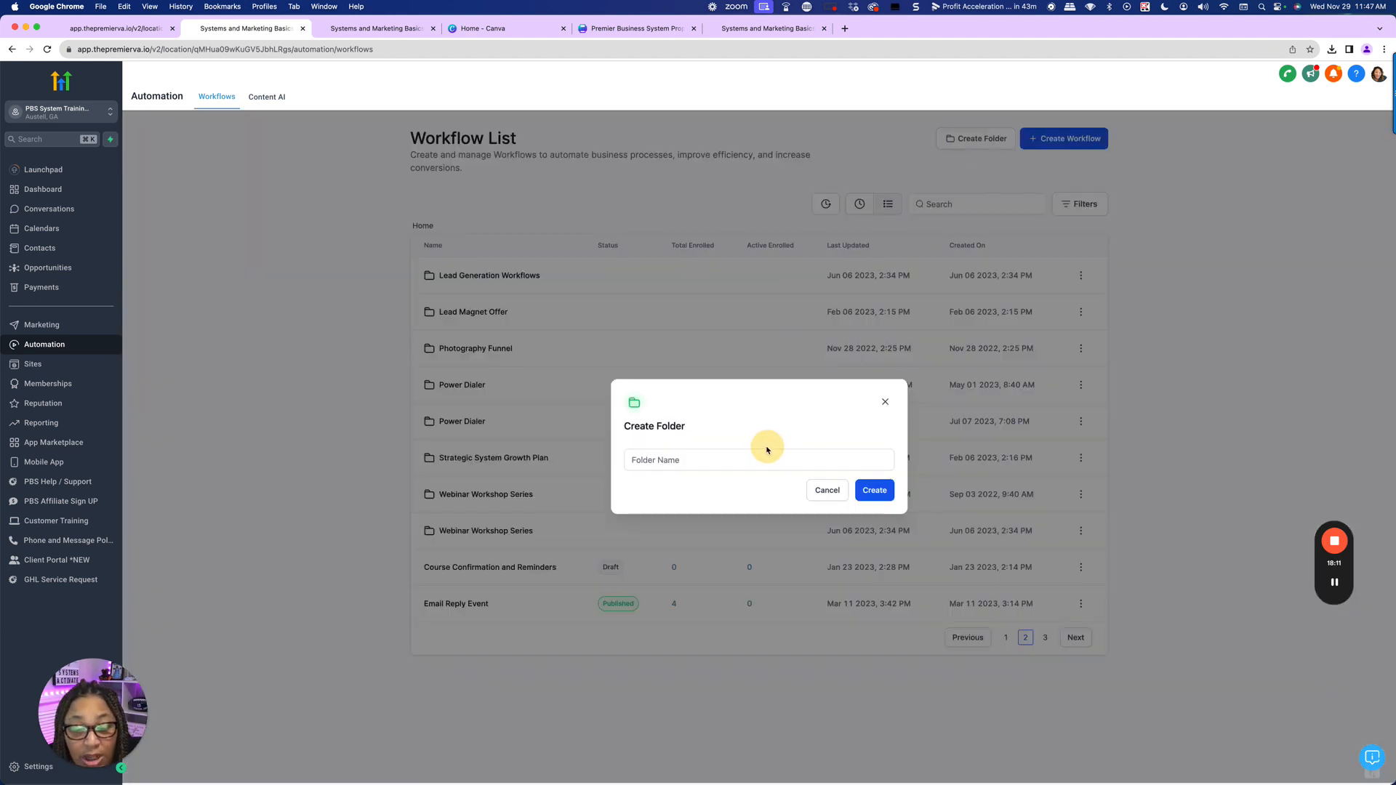
click(769, 461)
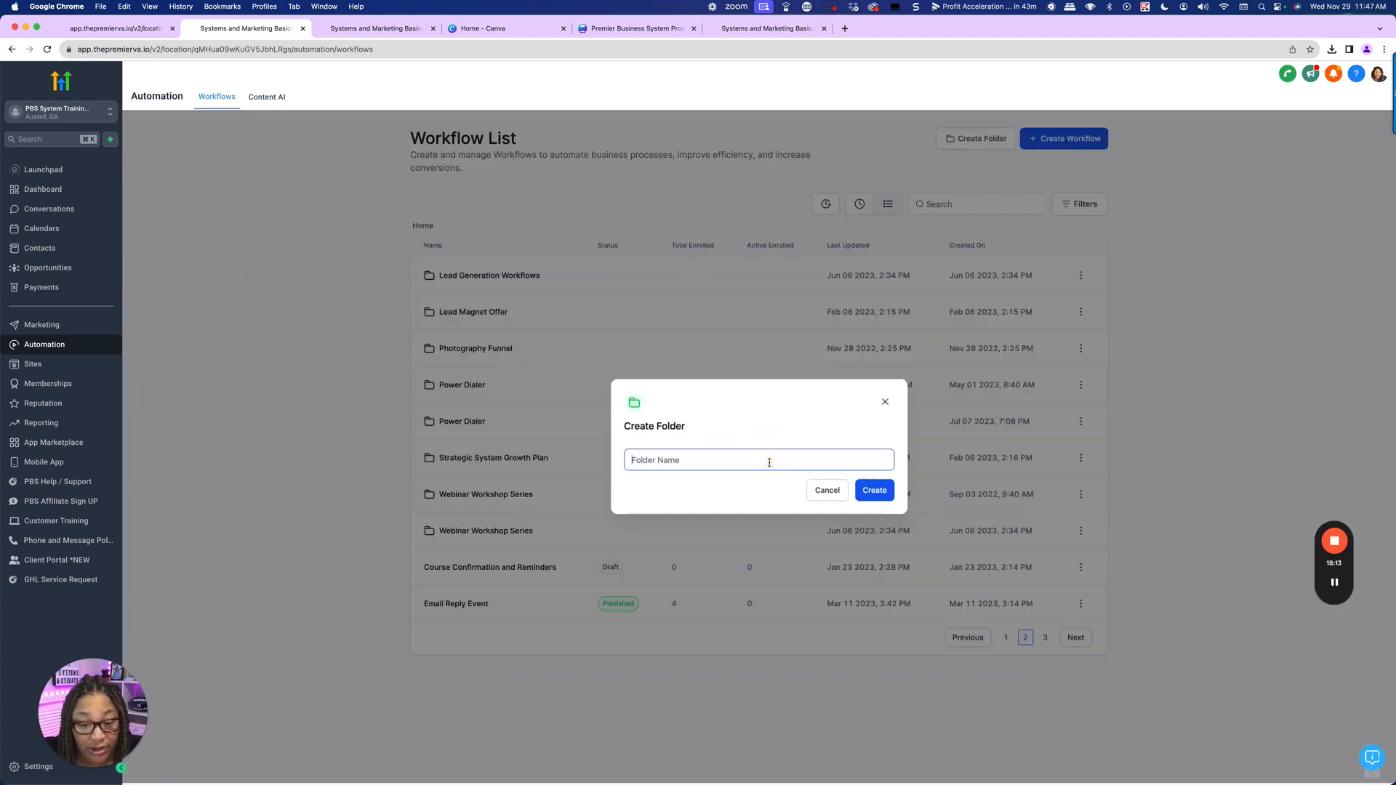
text(Propo)
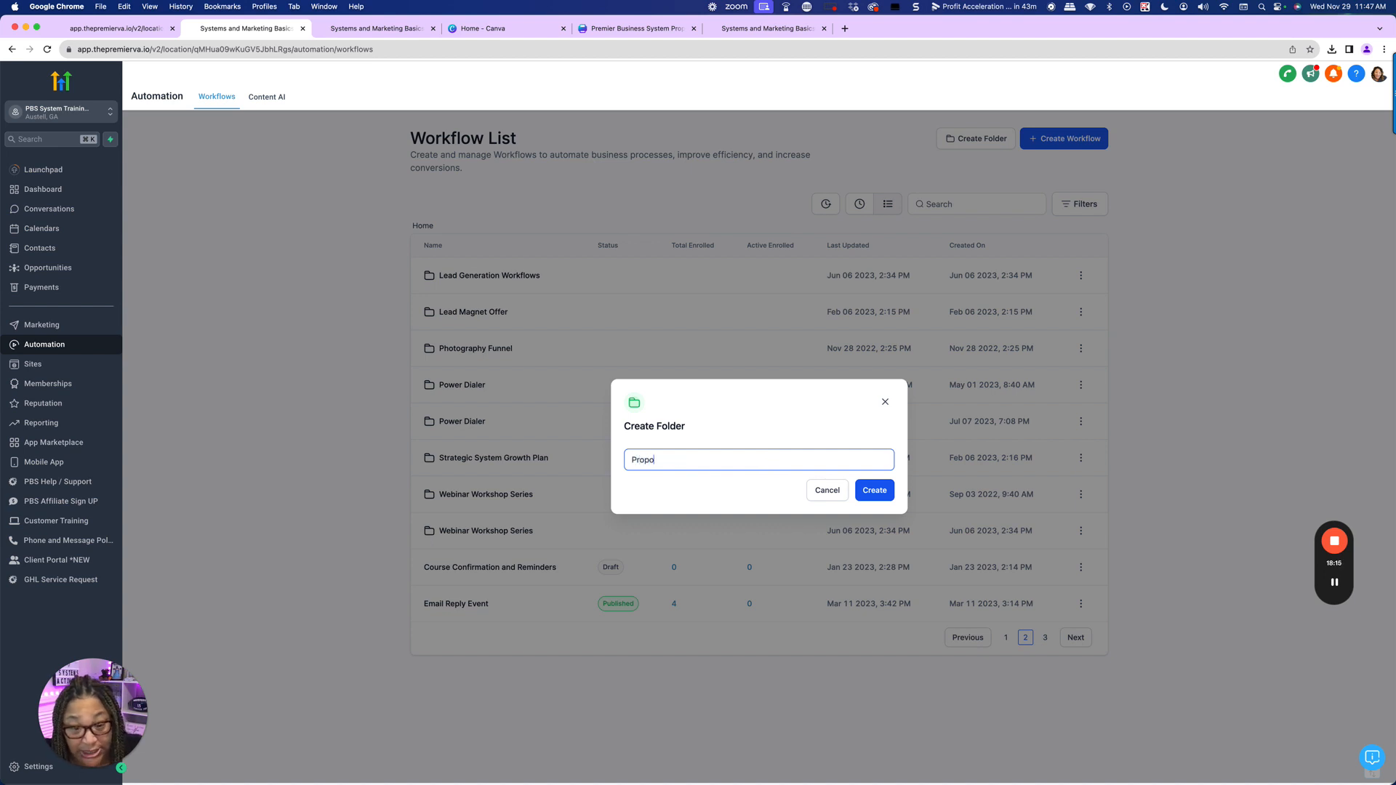
text(sal )
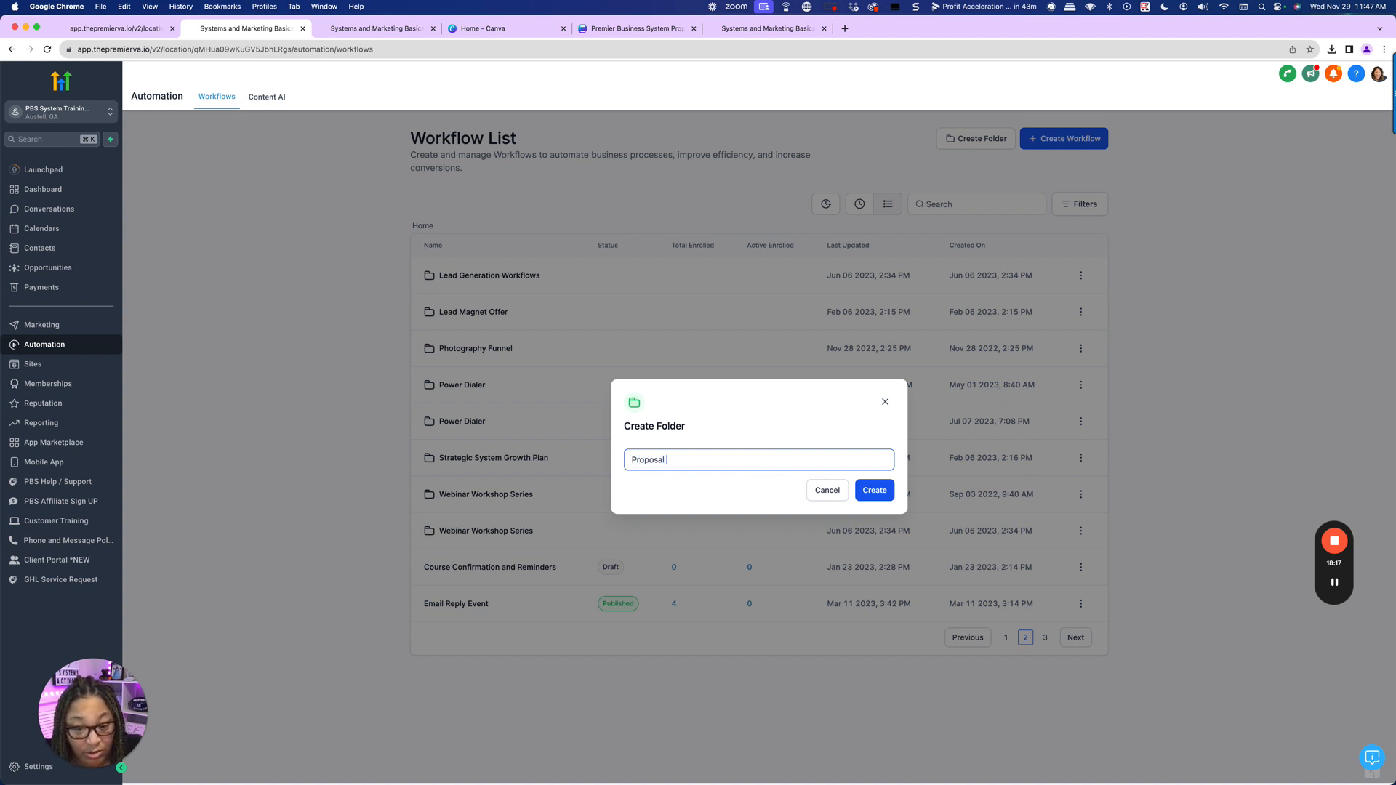
text(Workflows)
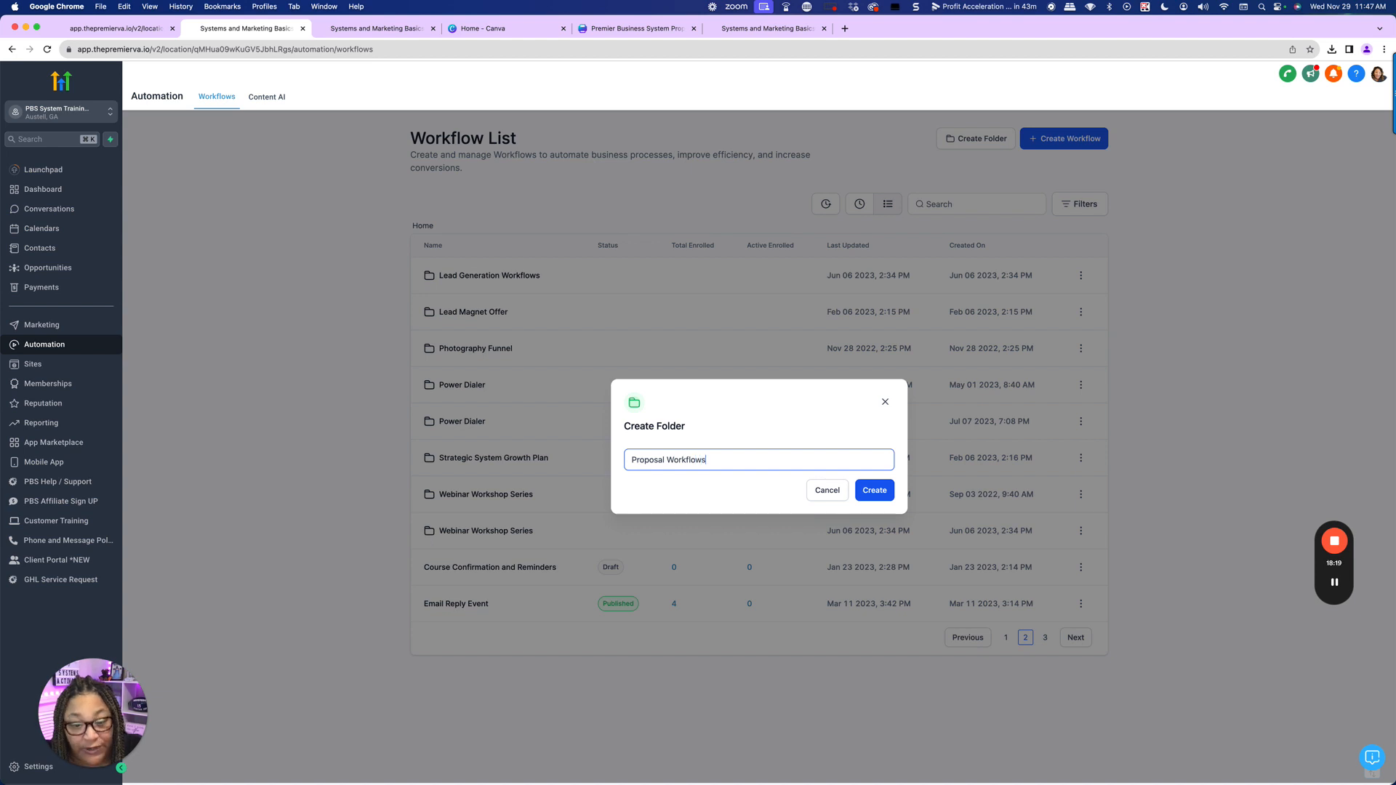
click(875, 490)
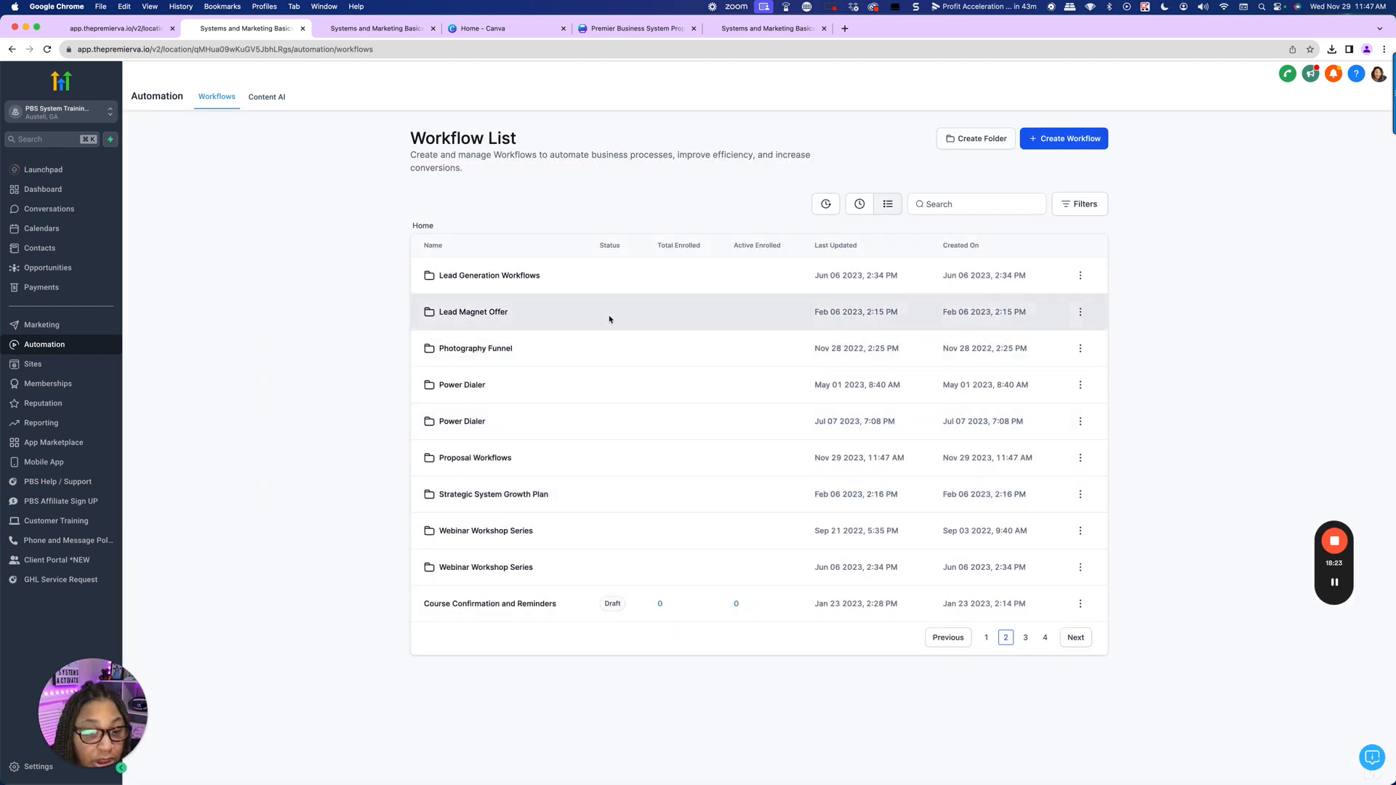
- Create a workflow from scratch inside the Proposal Workflows folder
click(458, 462)
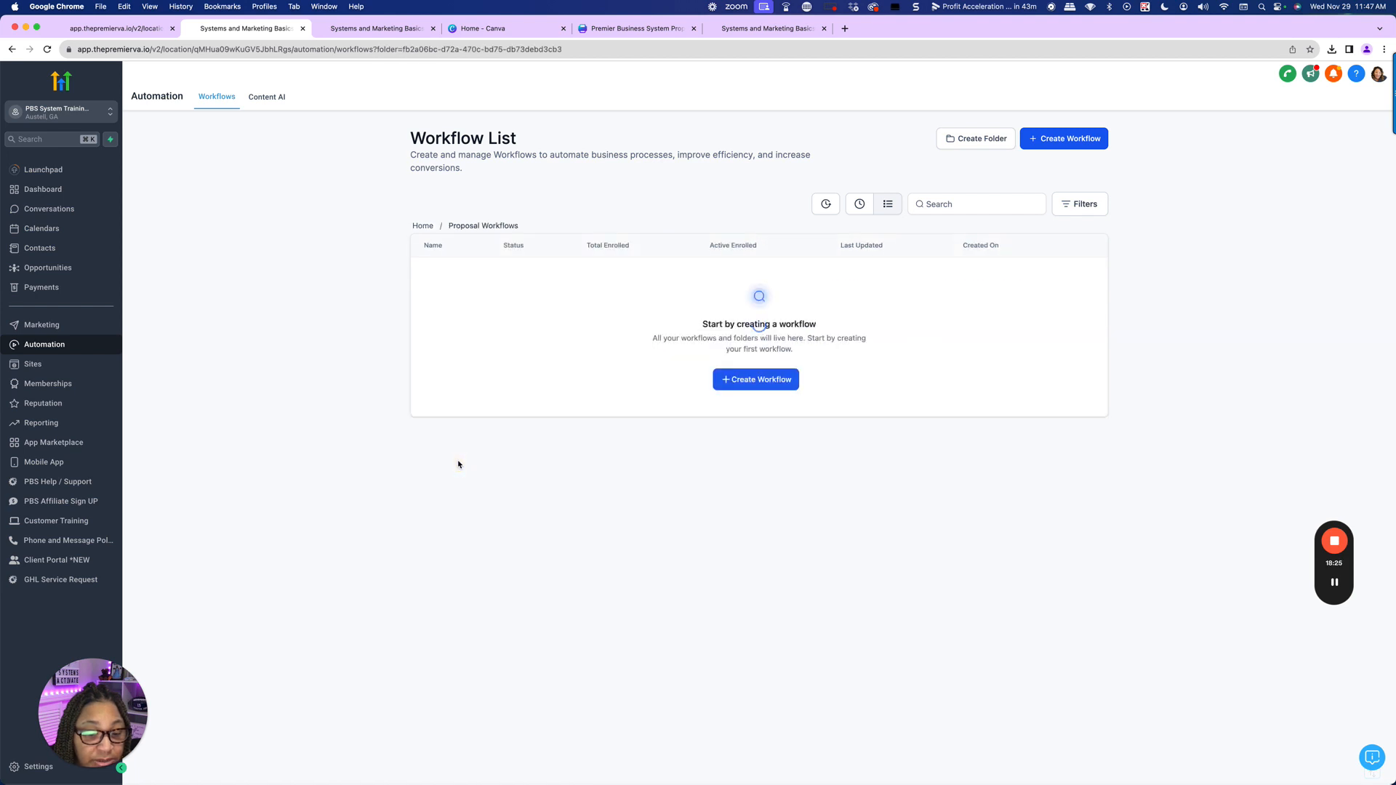
click(735, 384)
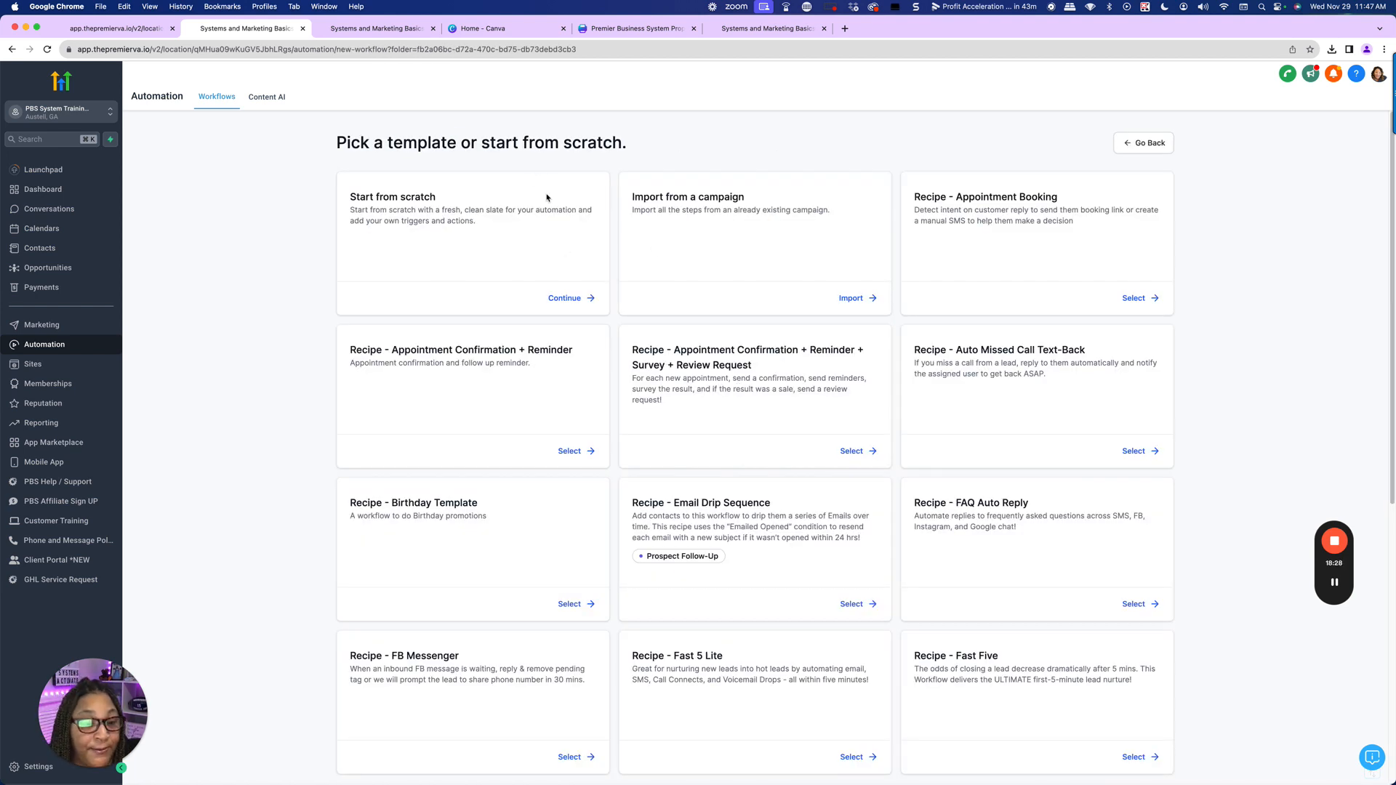
click(556, 301)
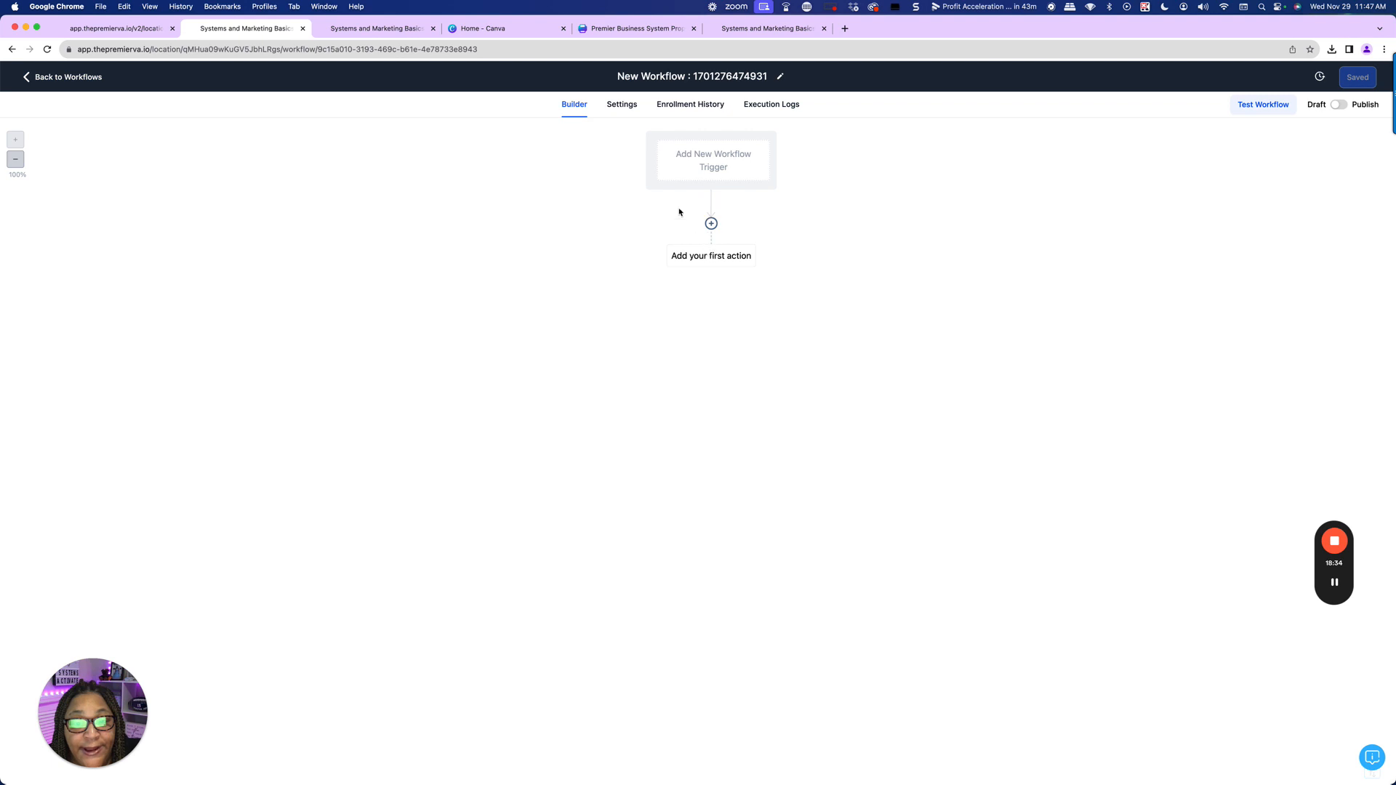
- Rename the new workflow as Send Proposal Workflow
click(614, 76)
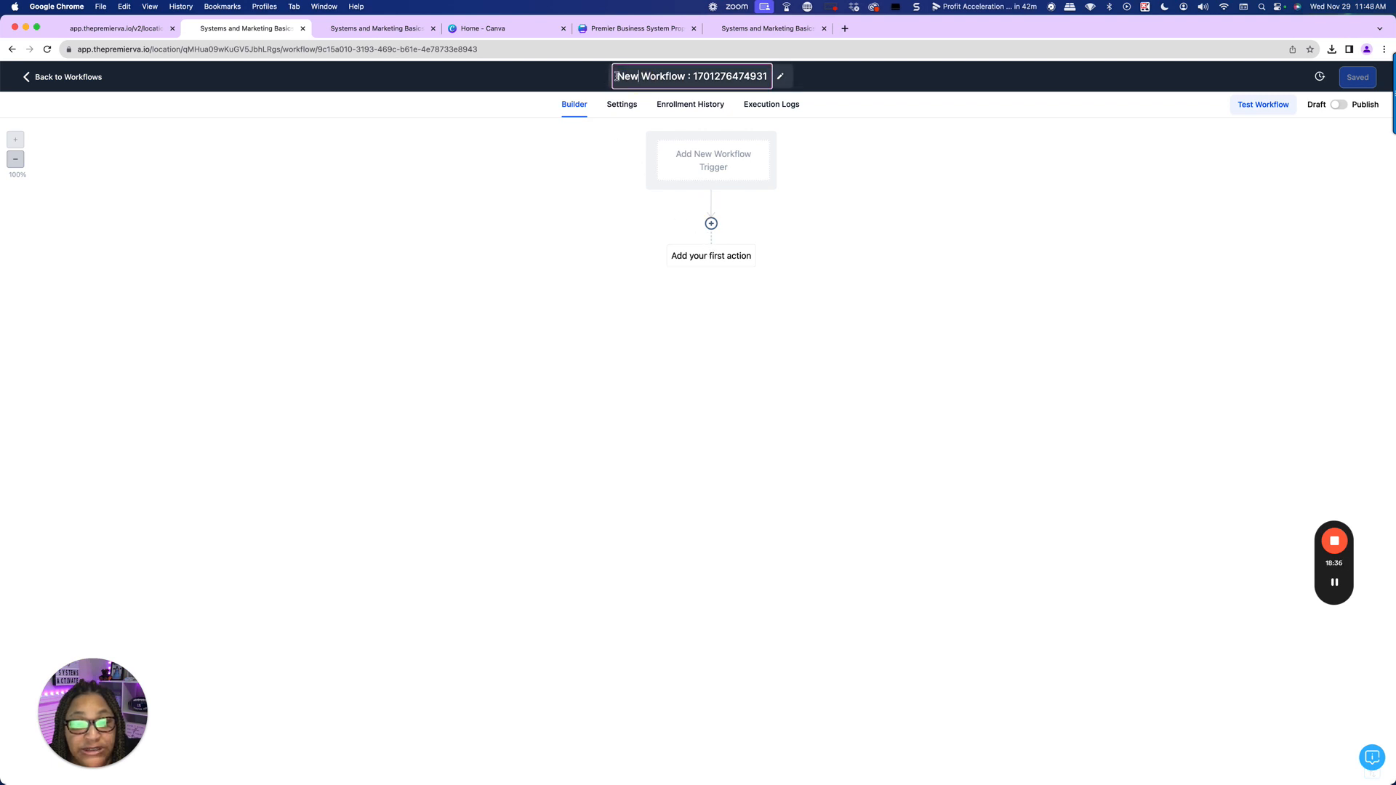
drag(617, 76, 769, 76)
text(Se)
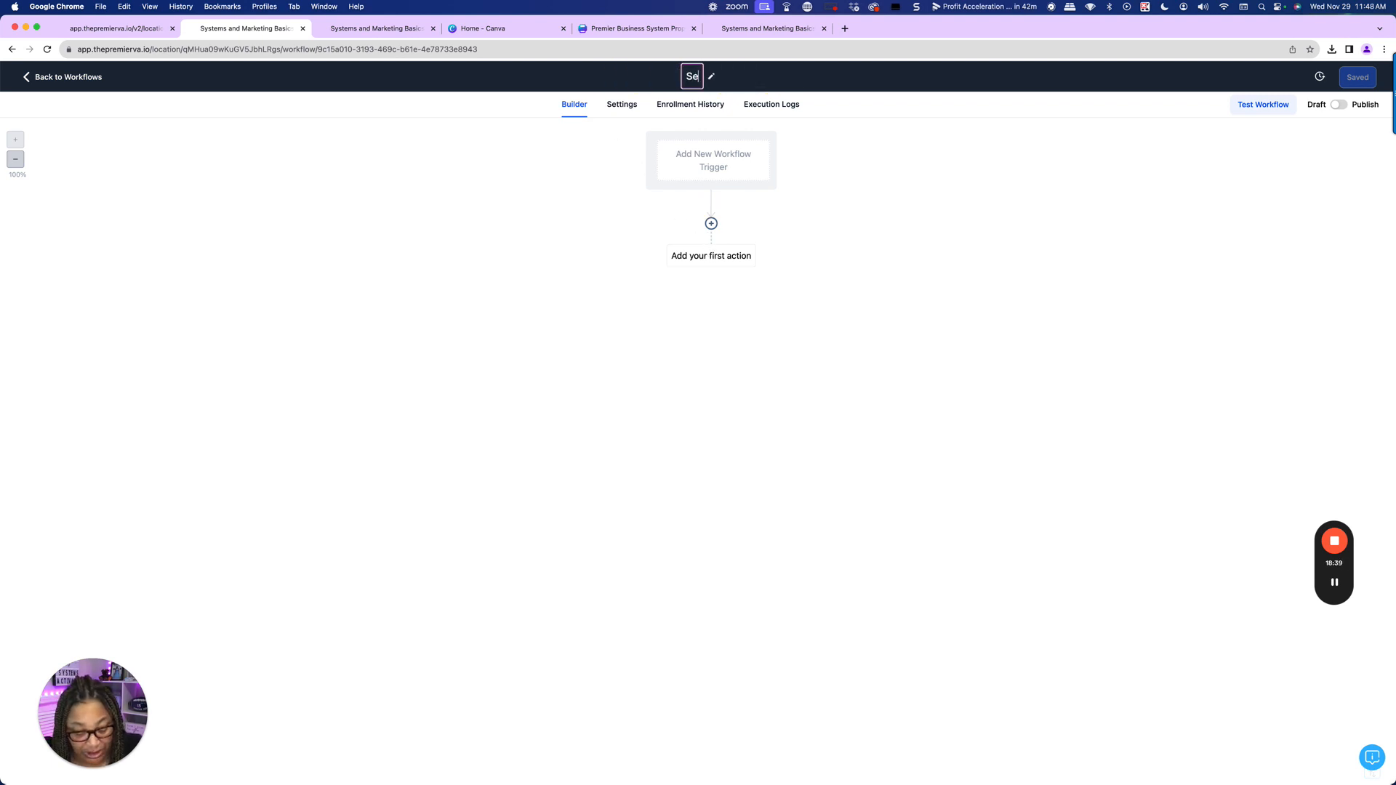
text(nd Propos)
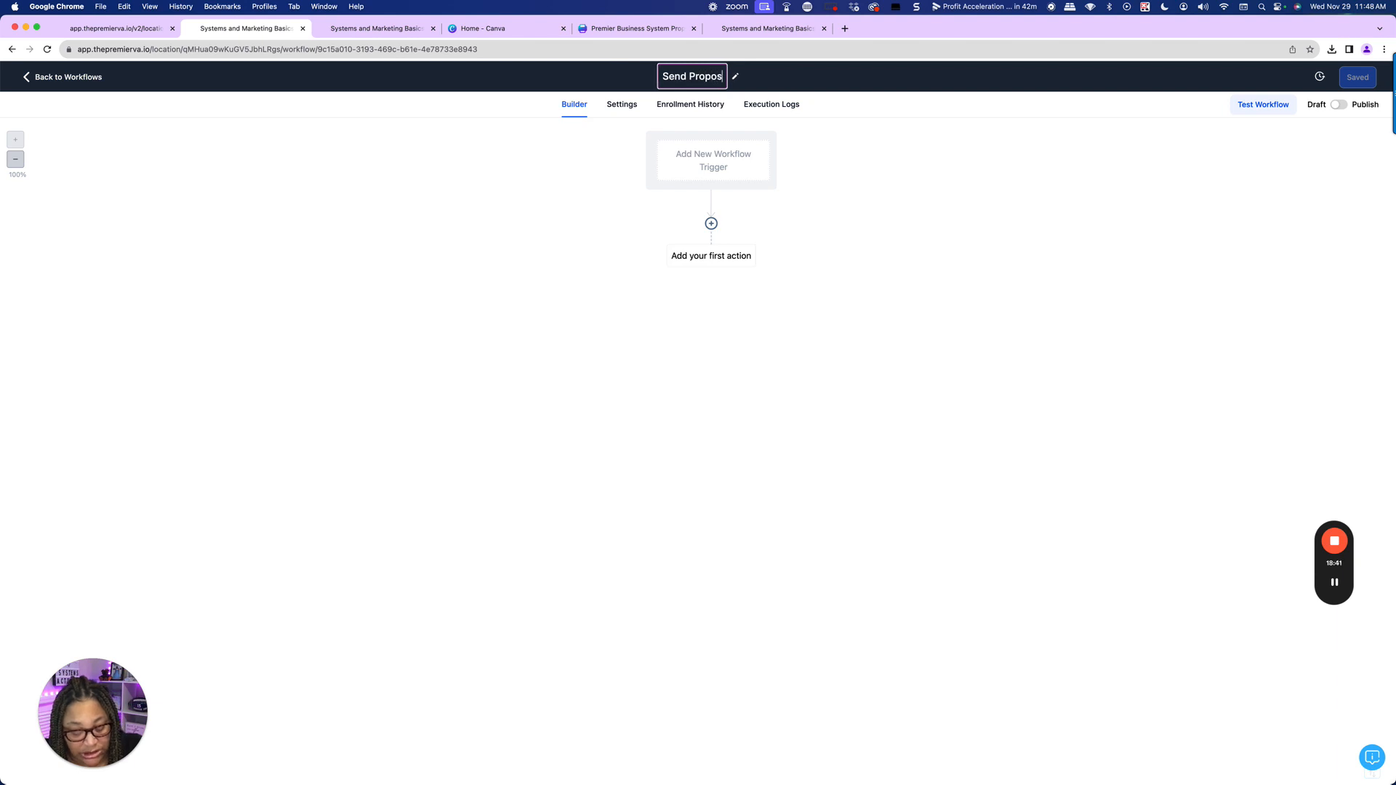
text(al Workflow)
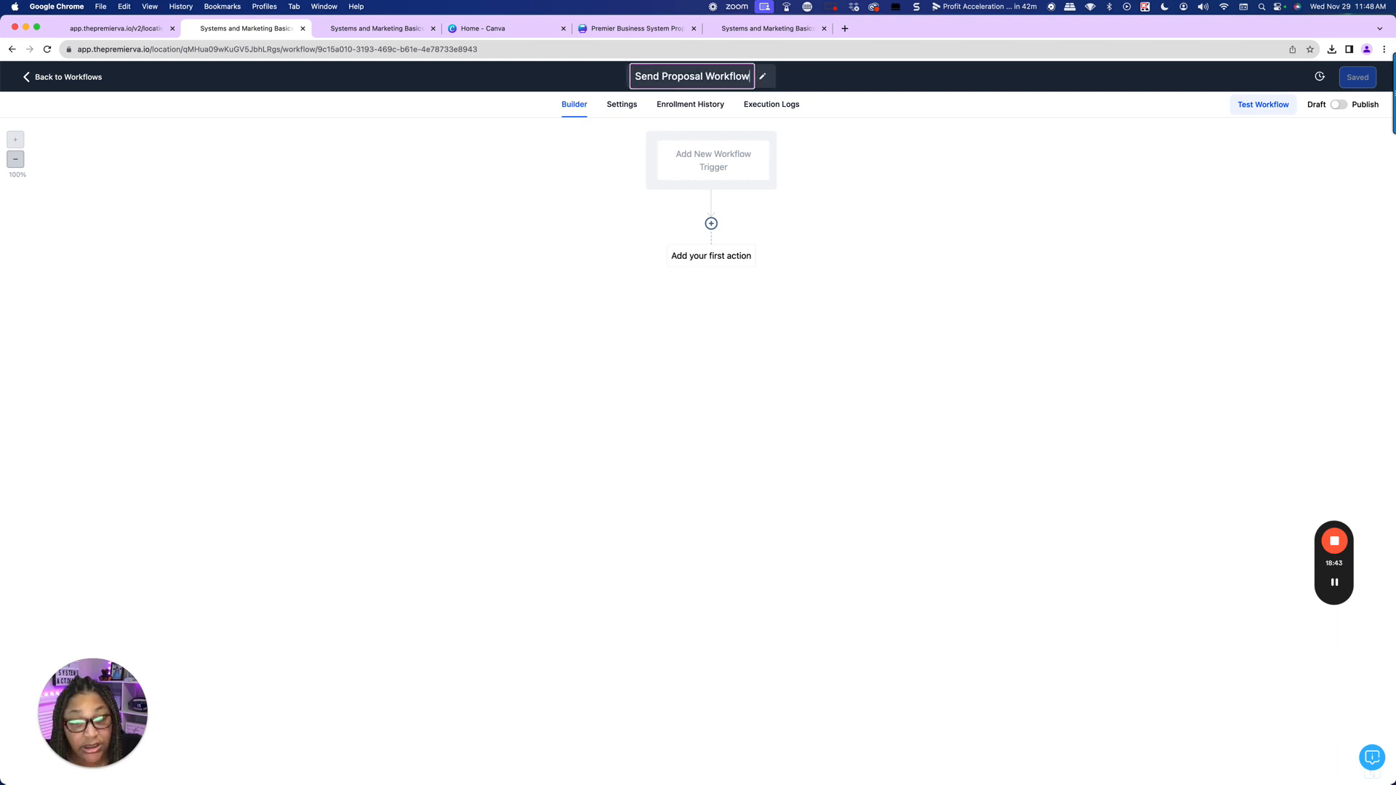
key(Return)
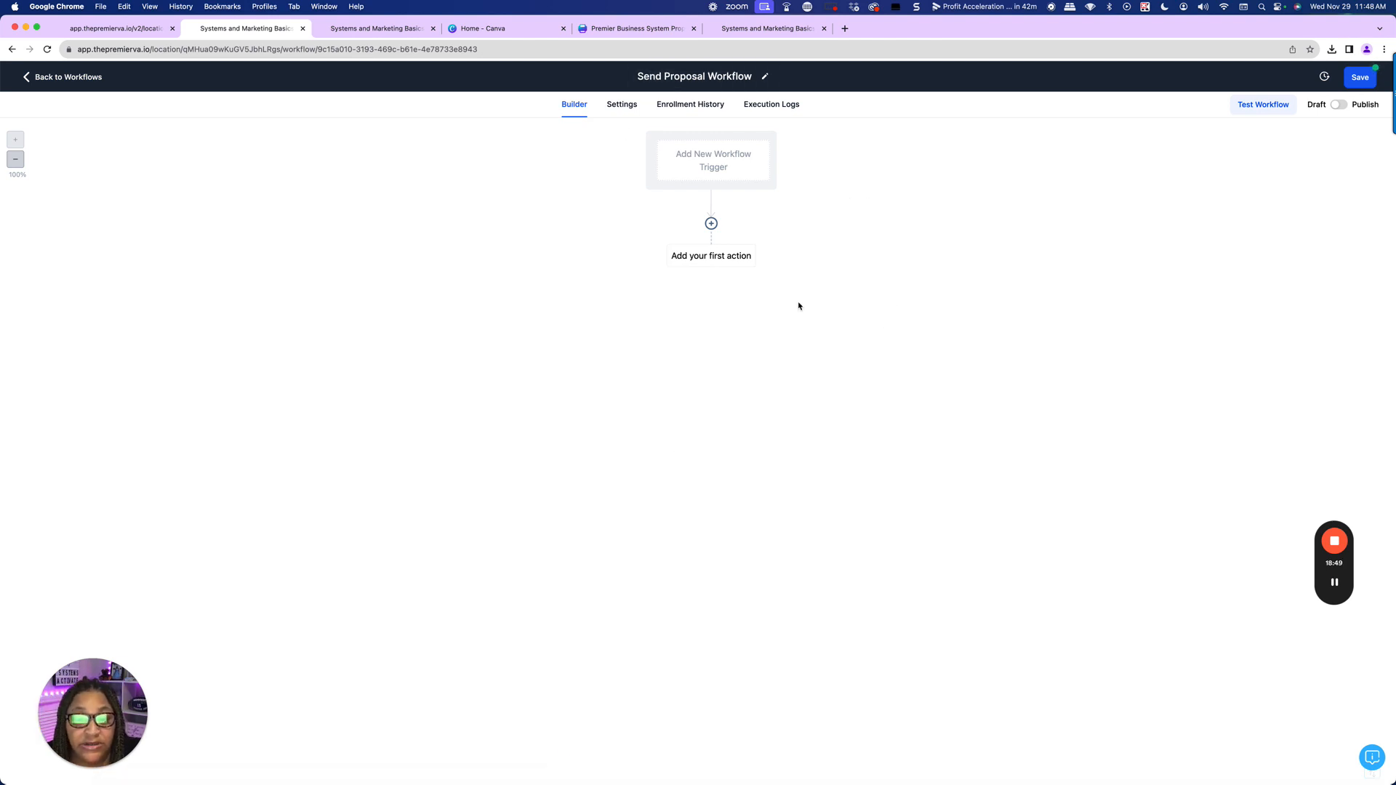
- Add a Send Proposal/Estimates action as the first action of the workflow
click(711, 223)
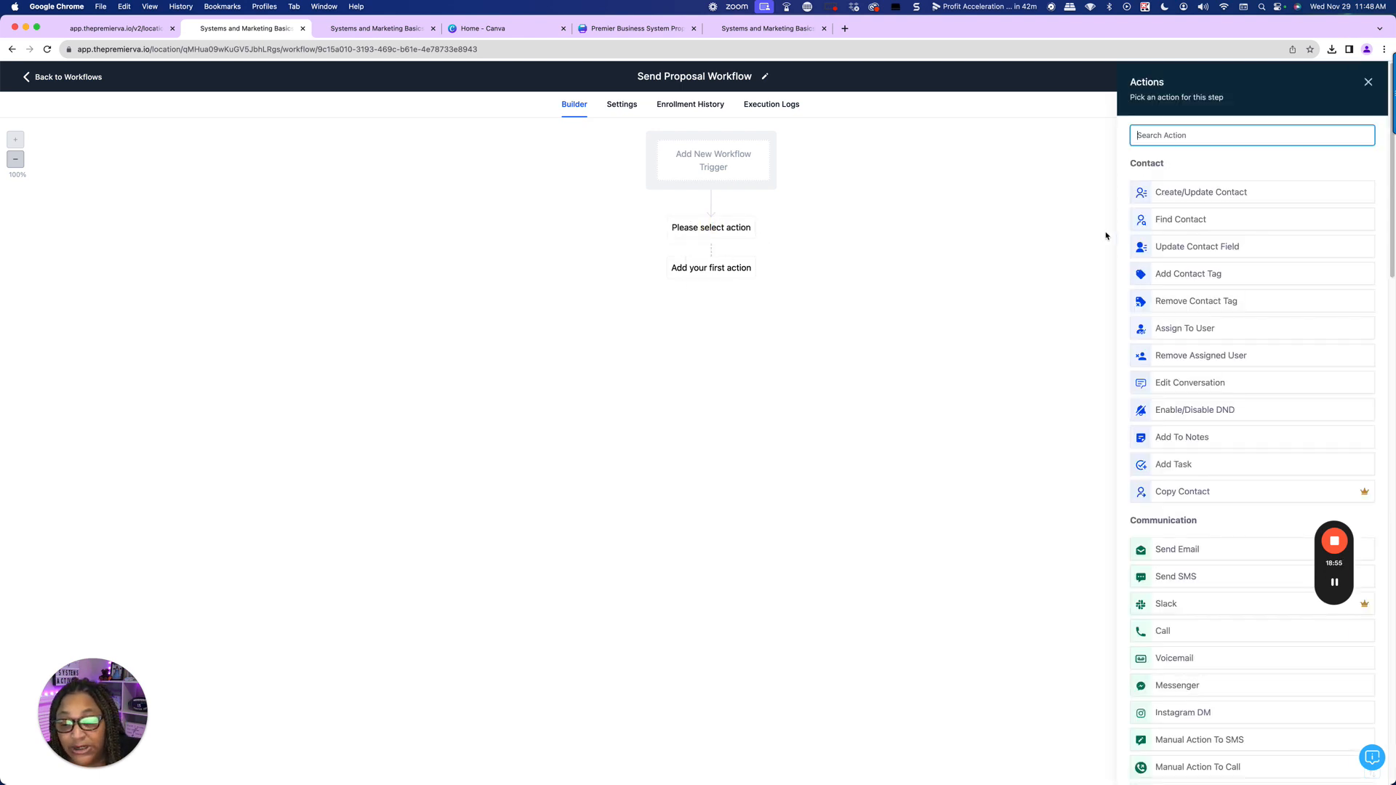
mouse_move(1347, 596)
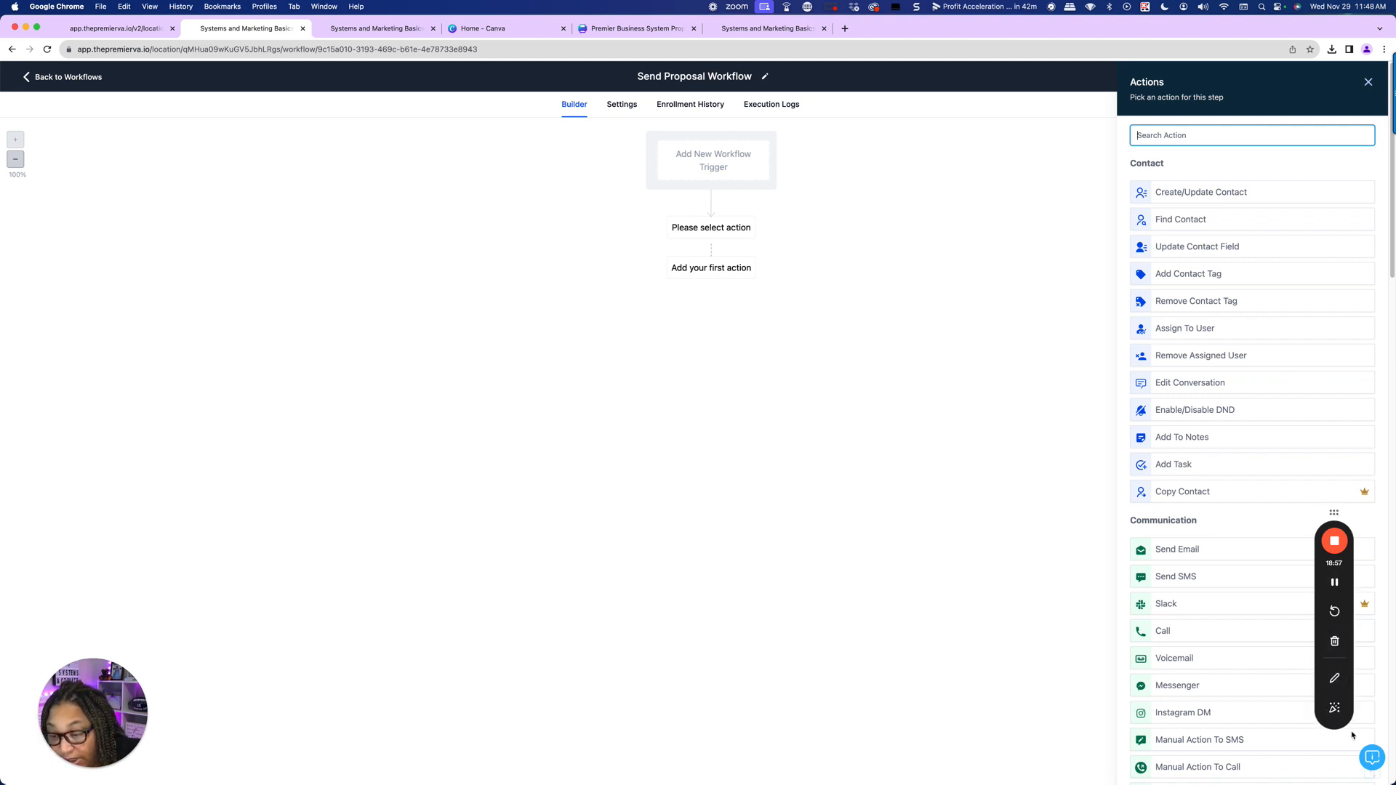
drag(1334, 513, 39, 585)
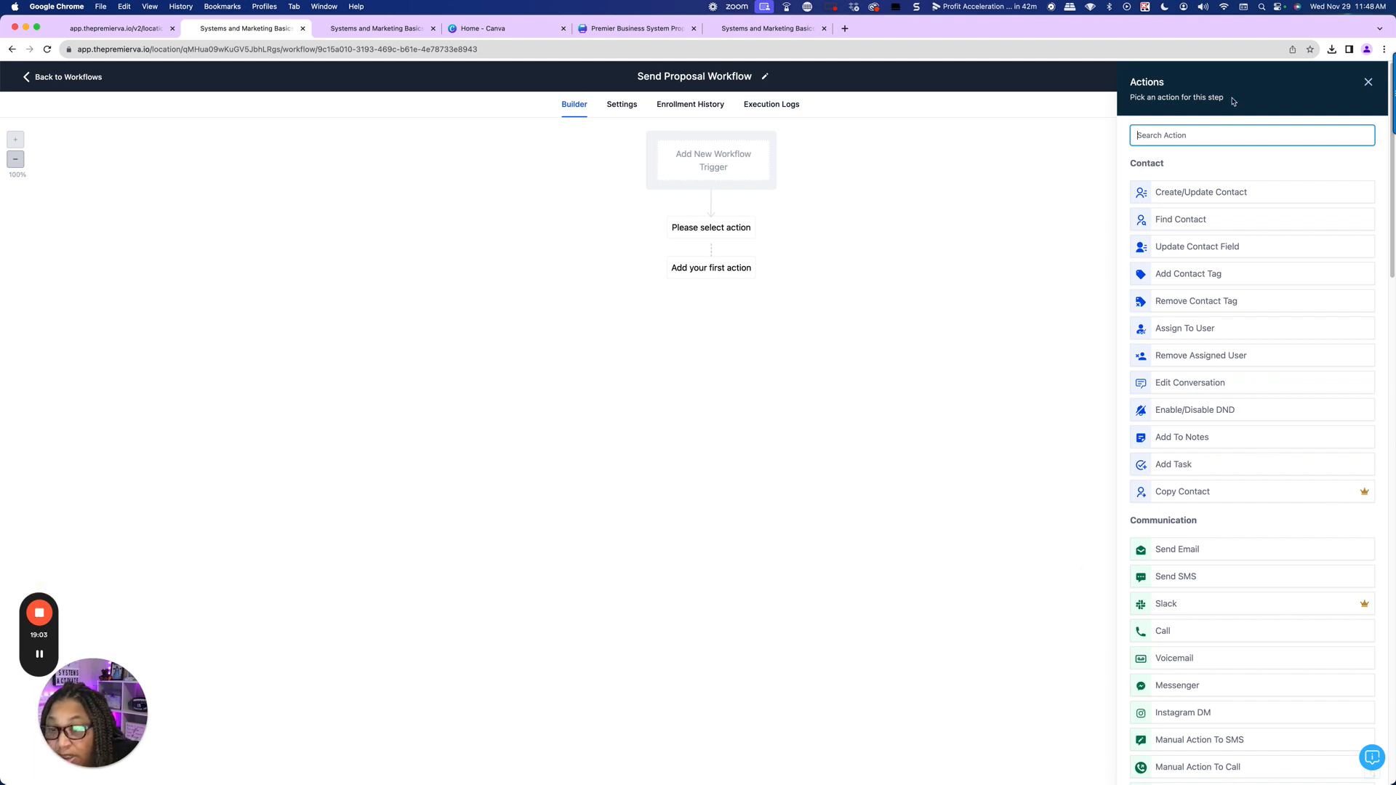
click(1226, 135)
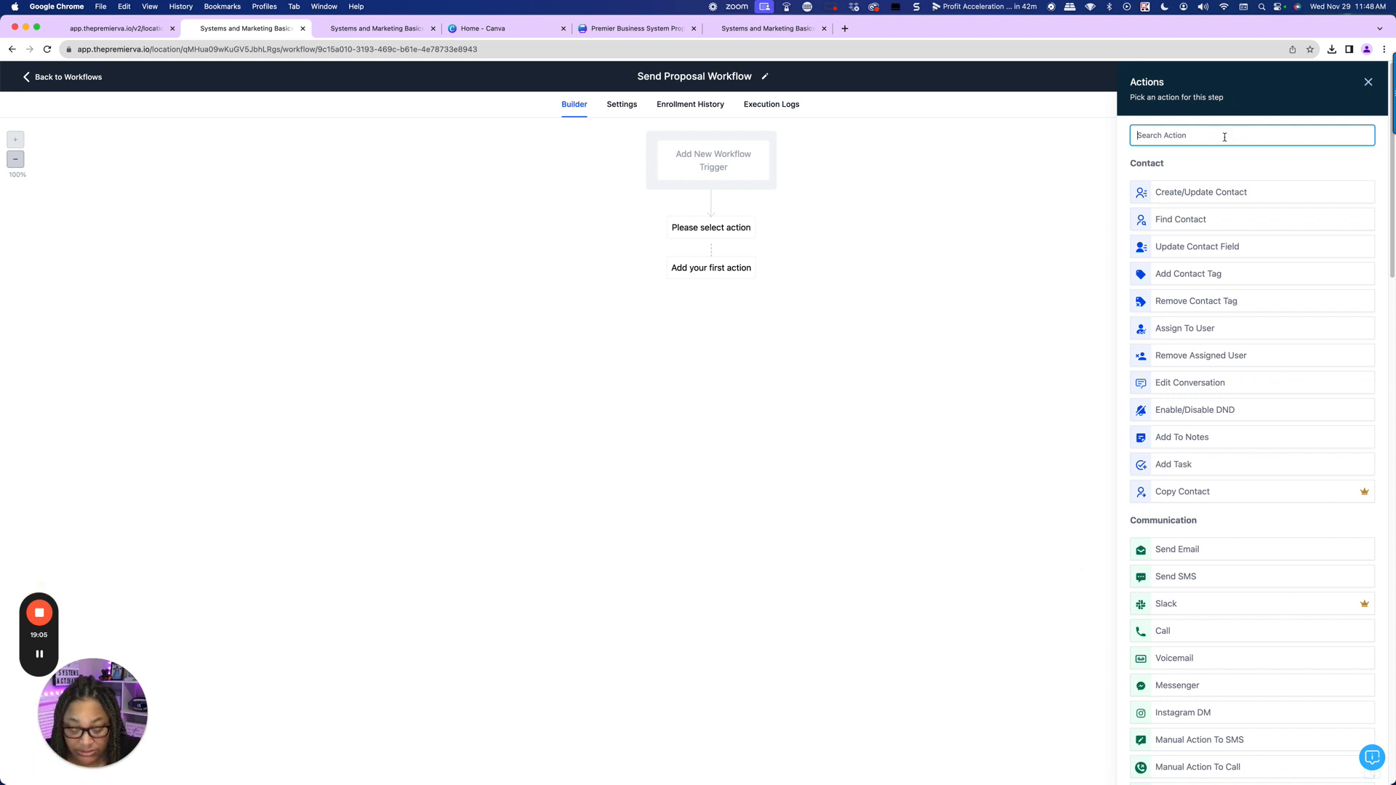
text(prop)
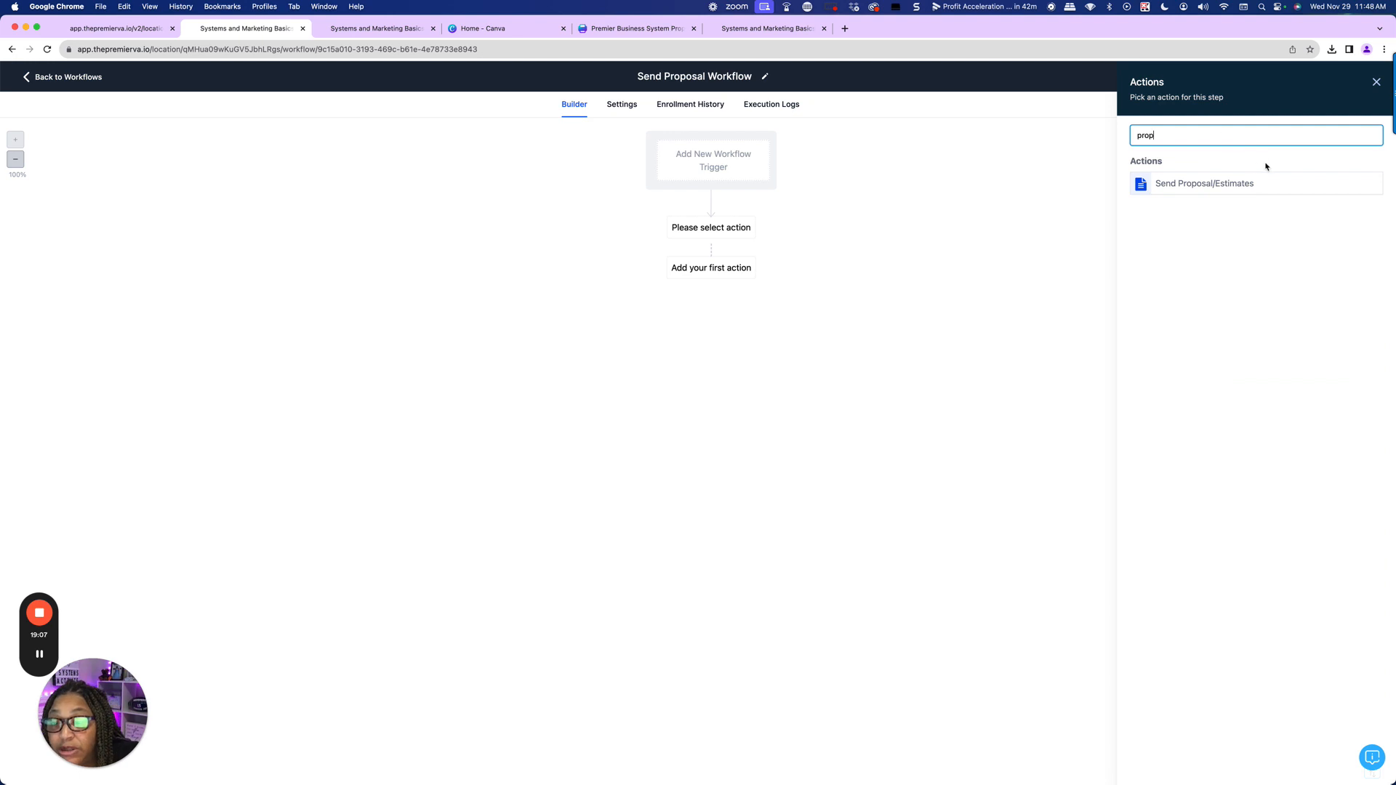
click(1231, 191)
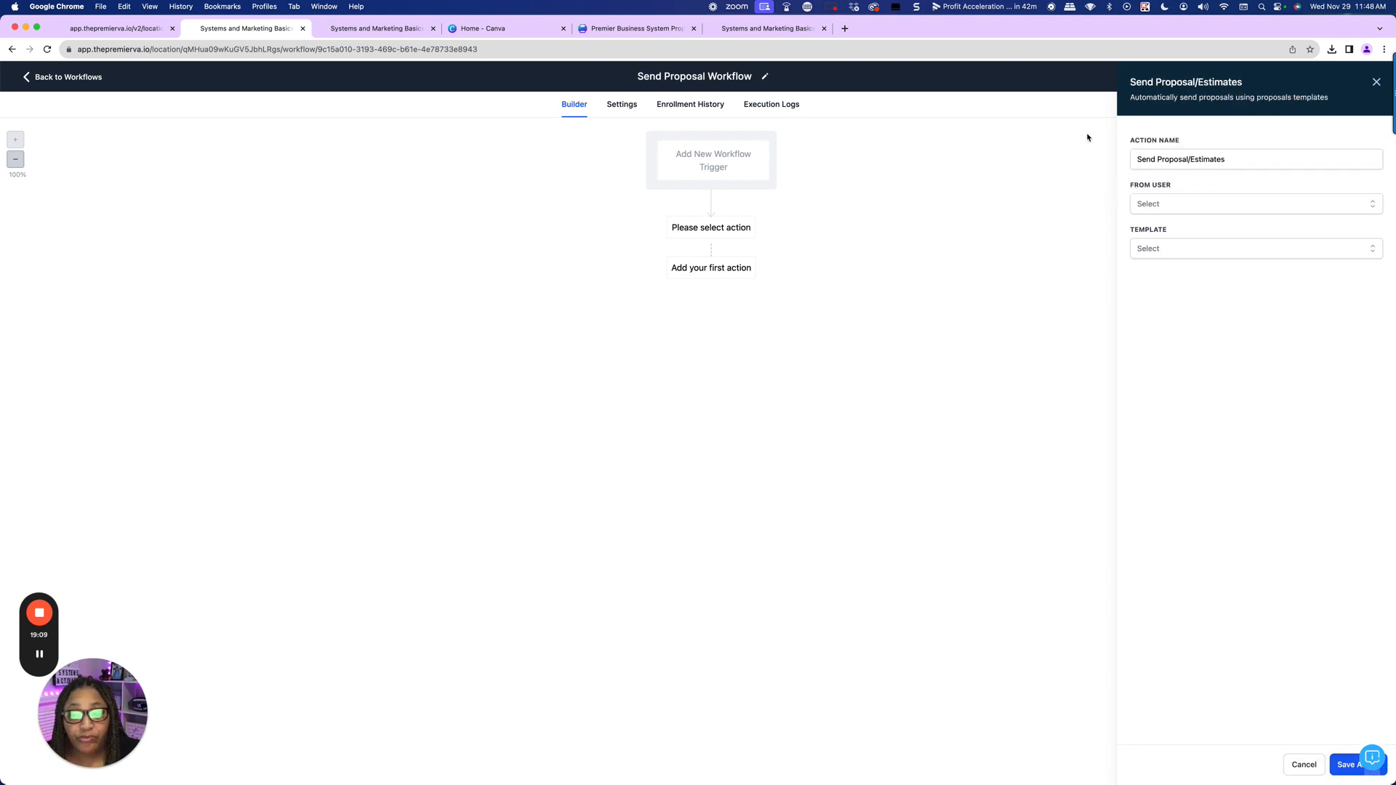
- Choose the BU user as the sender and Test Proposal - Template as the template, and save the proposal action
click(1158, 206)
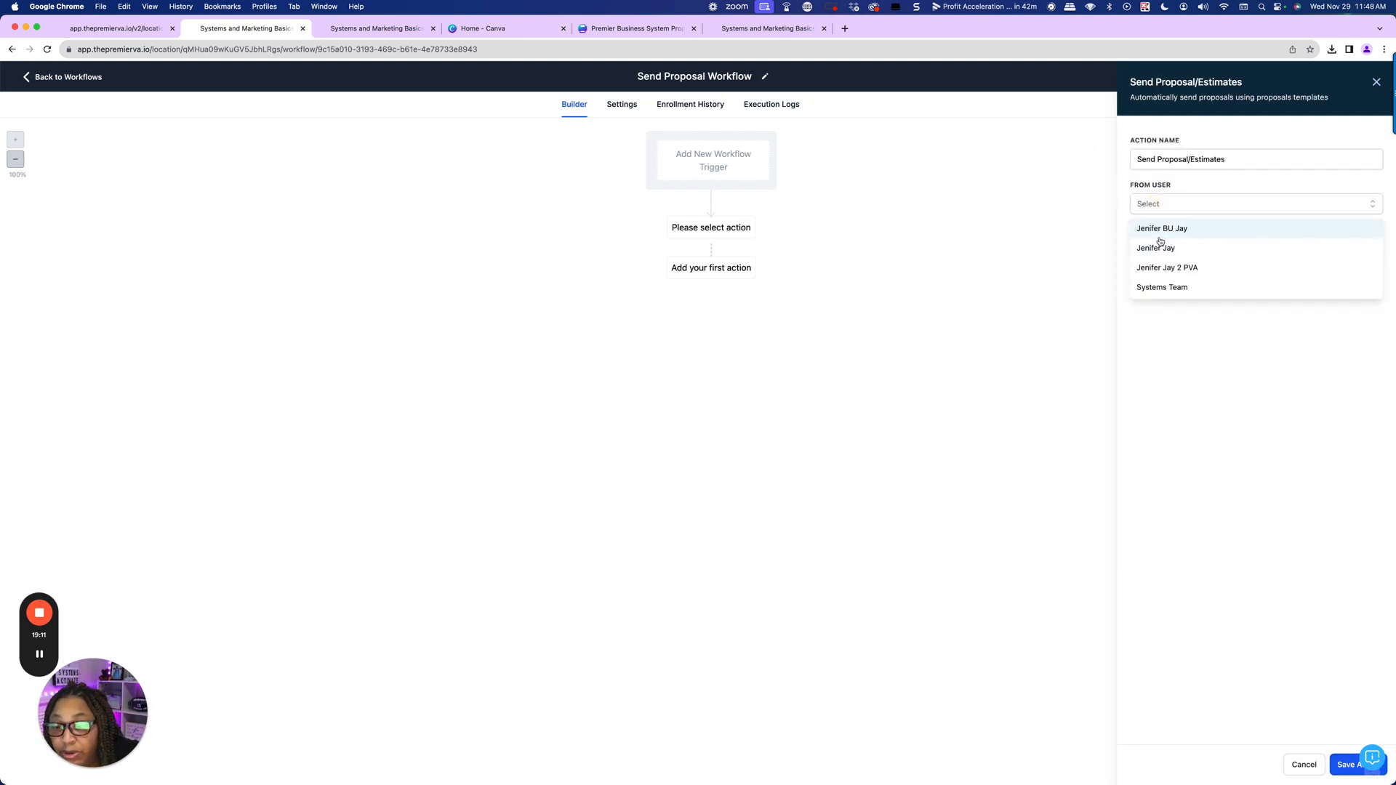
click(1160, 227)
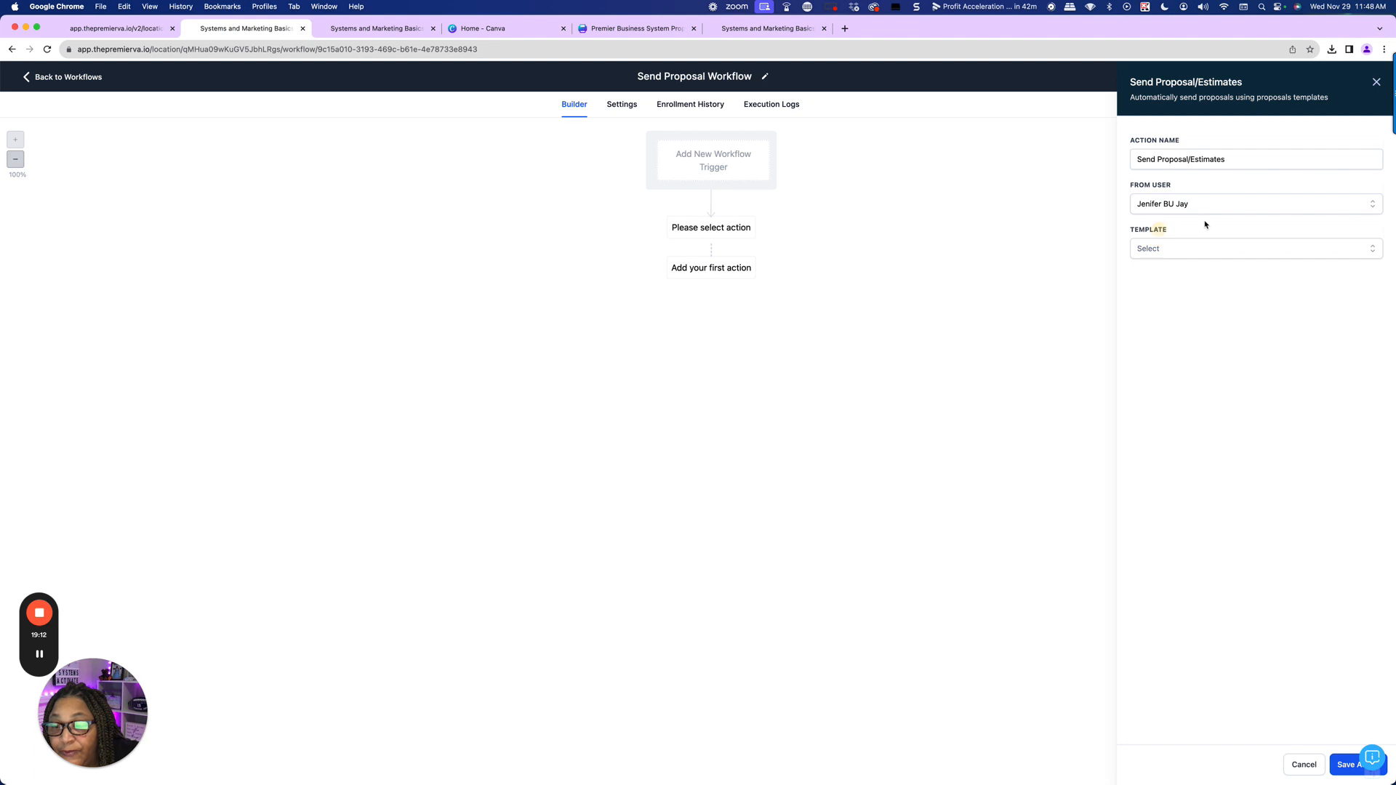
click(1168, 253)
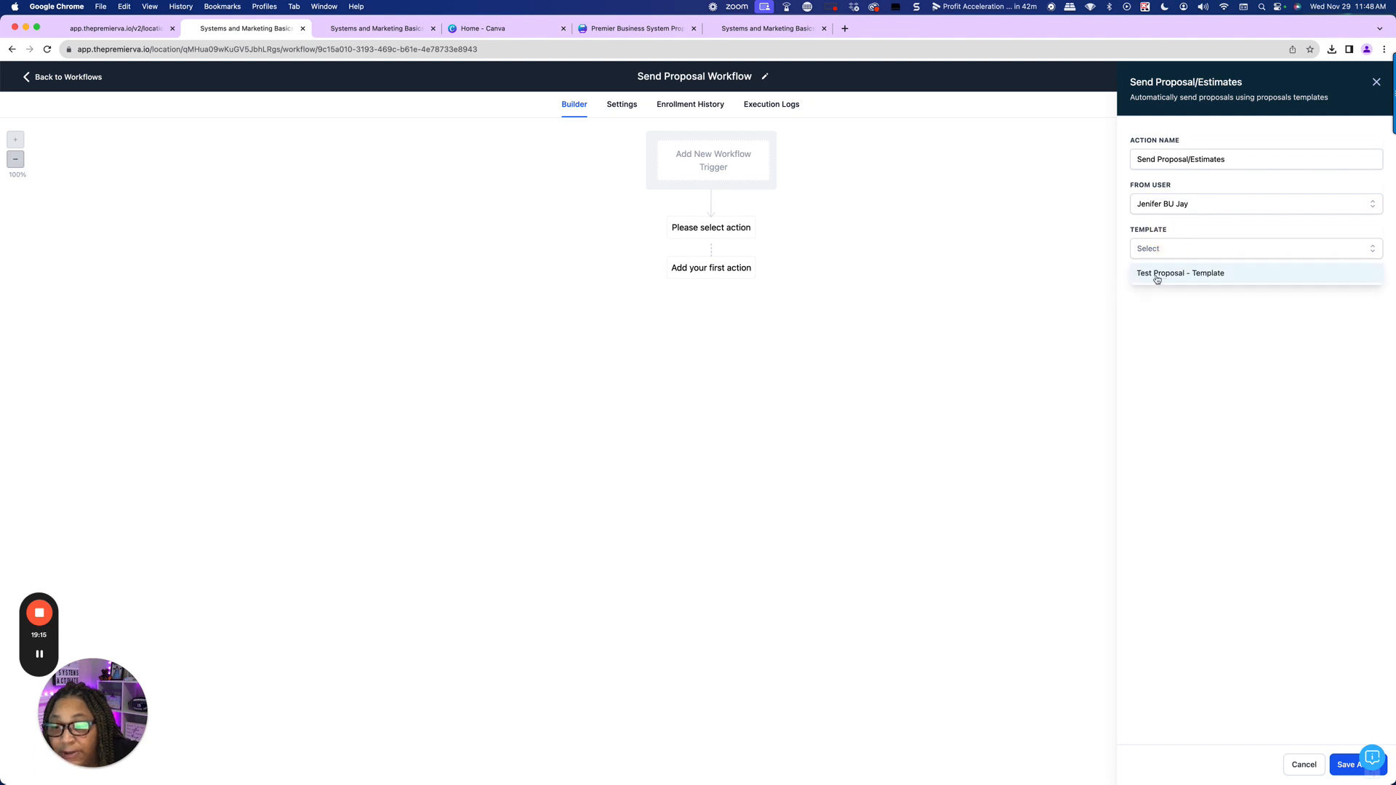
click(1166, 276)
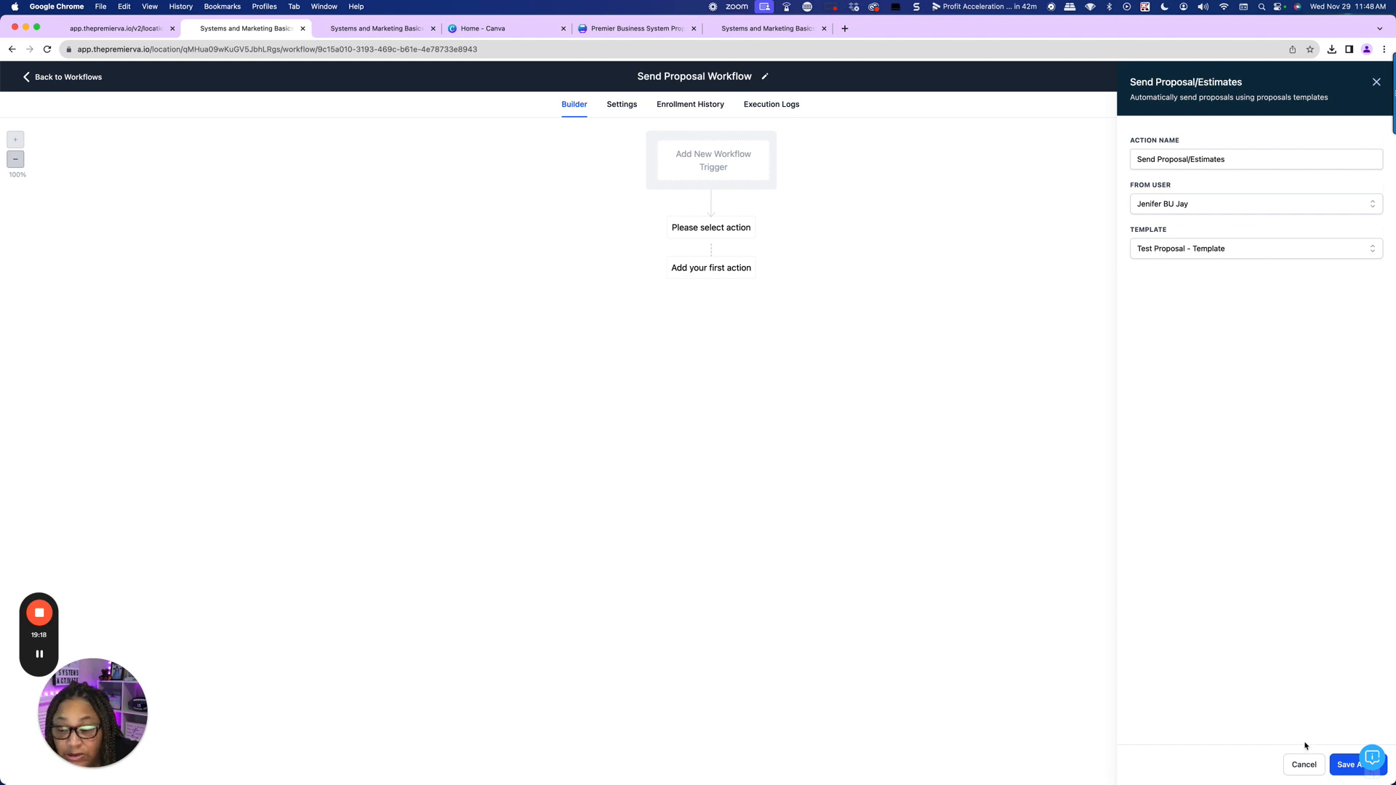
click(1344, 765)
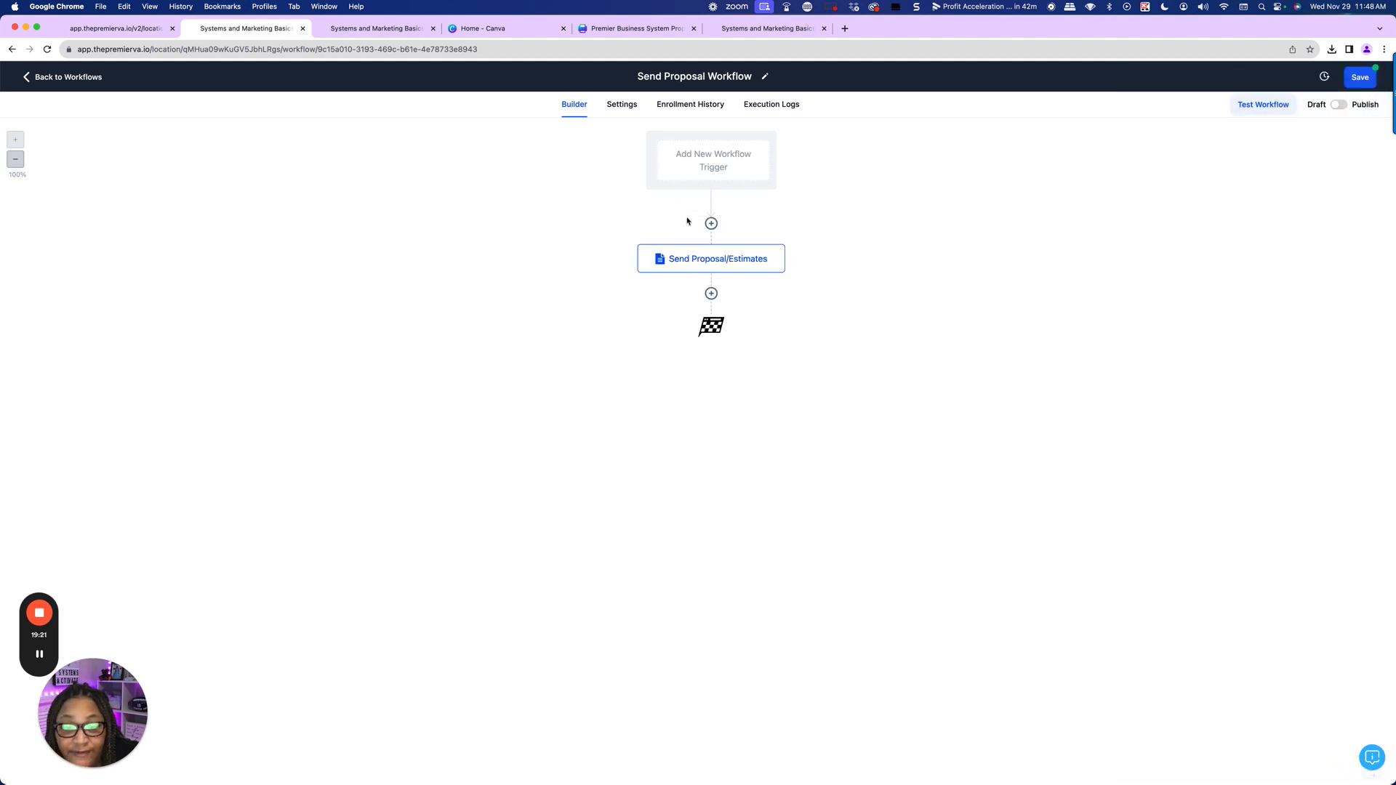
- Insert an Add Contact Tag action with the new tag Send New Template proposal before Send Proposal/Estimates, and save the workflow
click(711, 224)
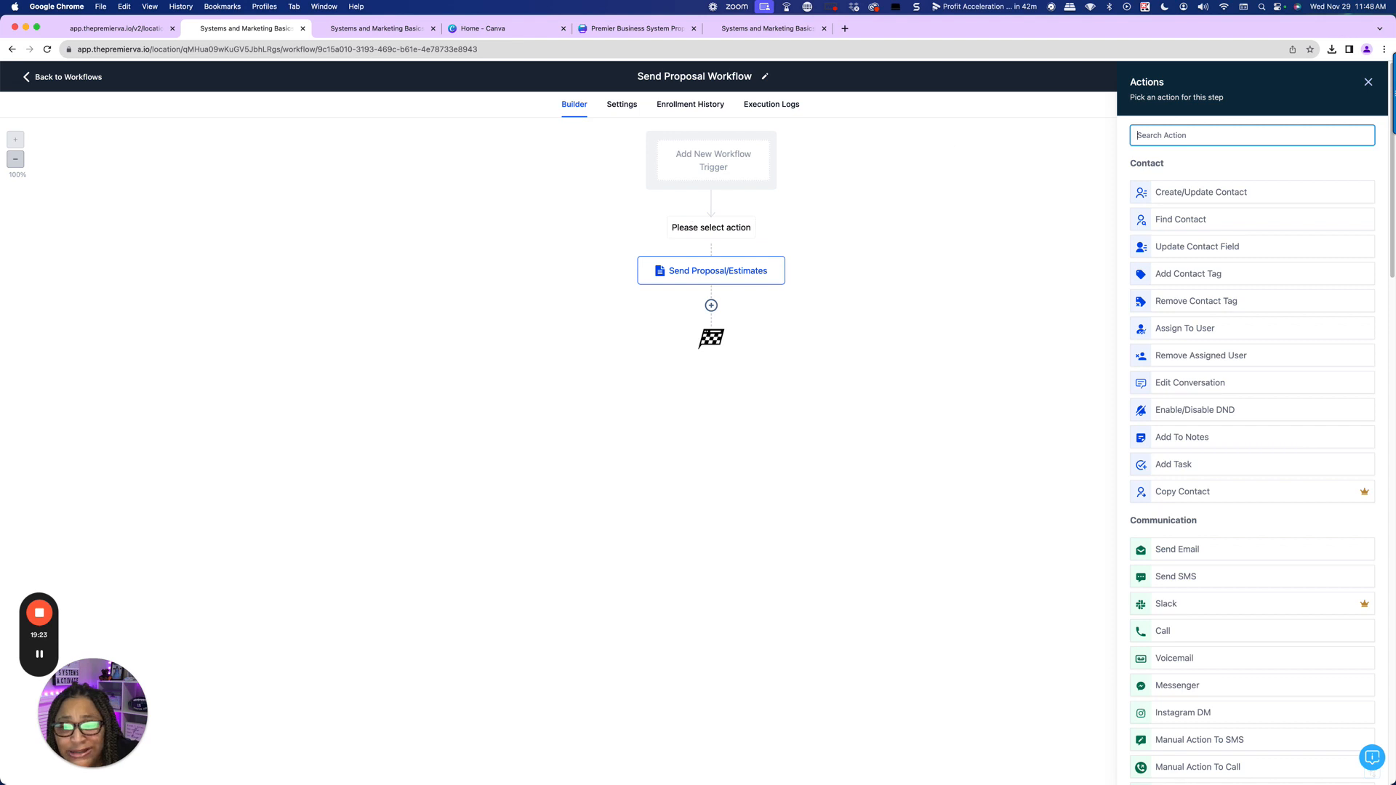
click(1194, 280)
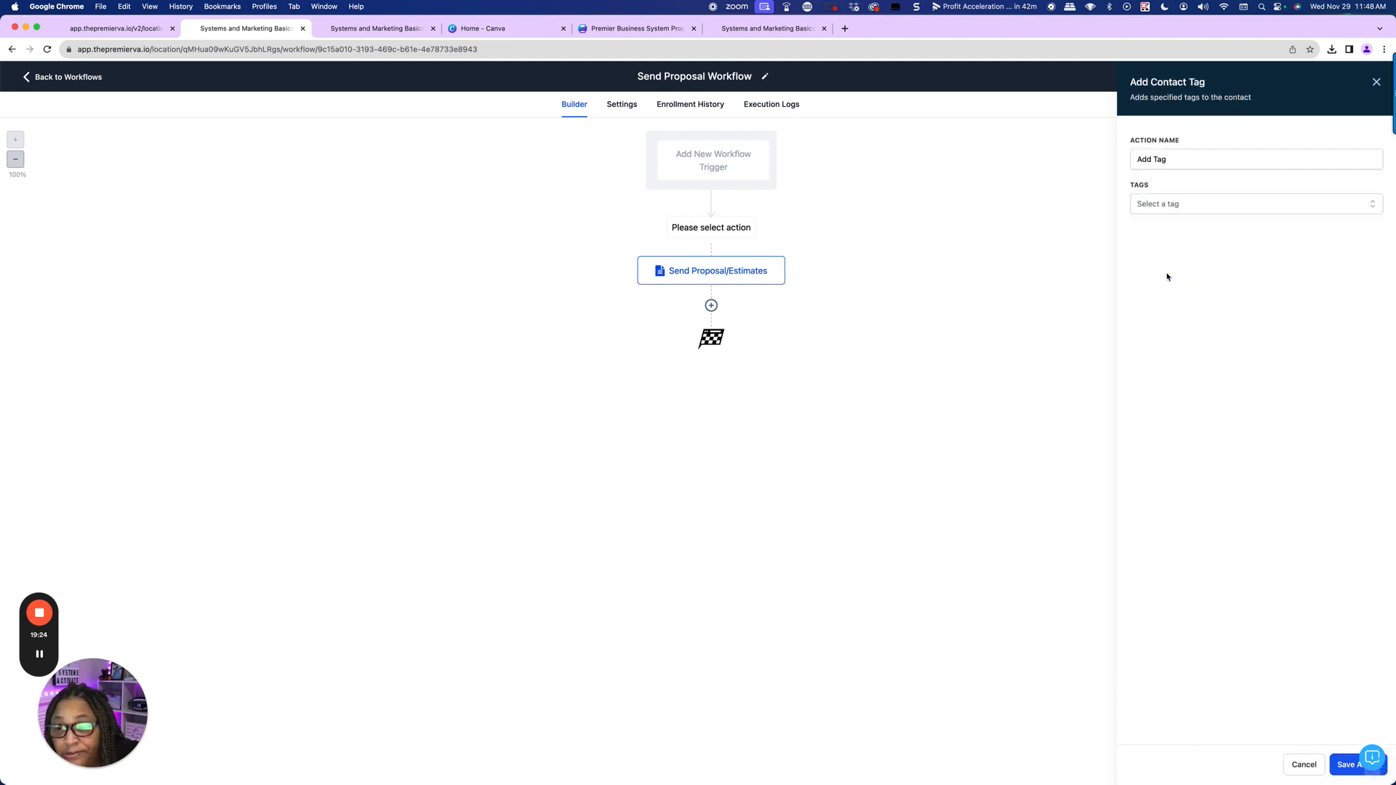
click(1163, 207)
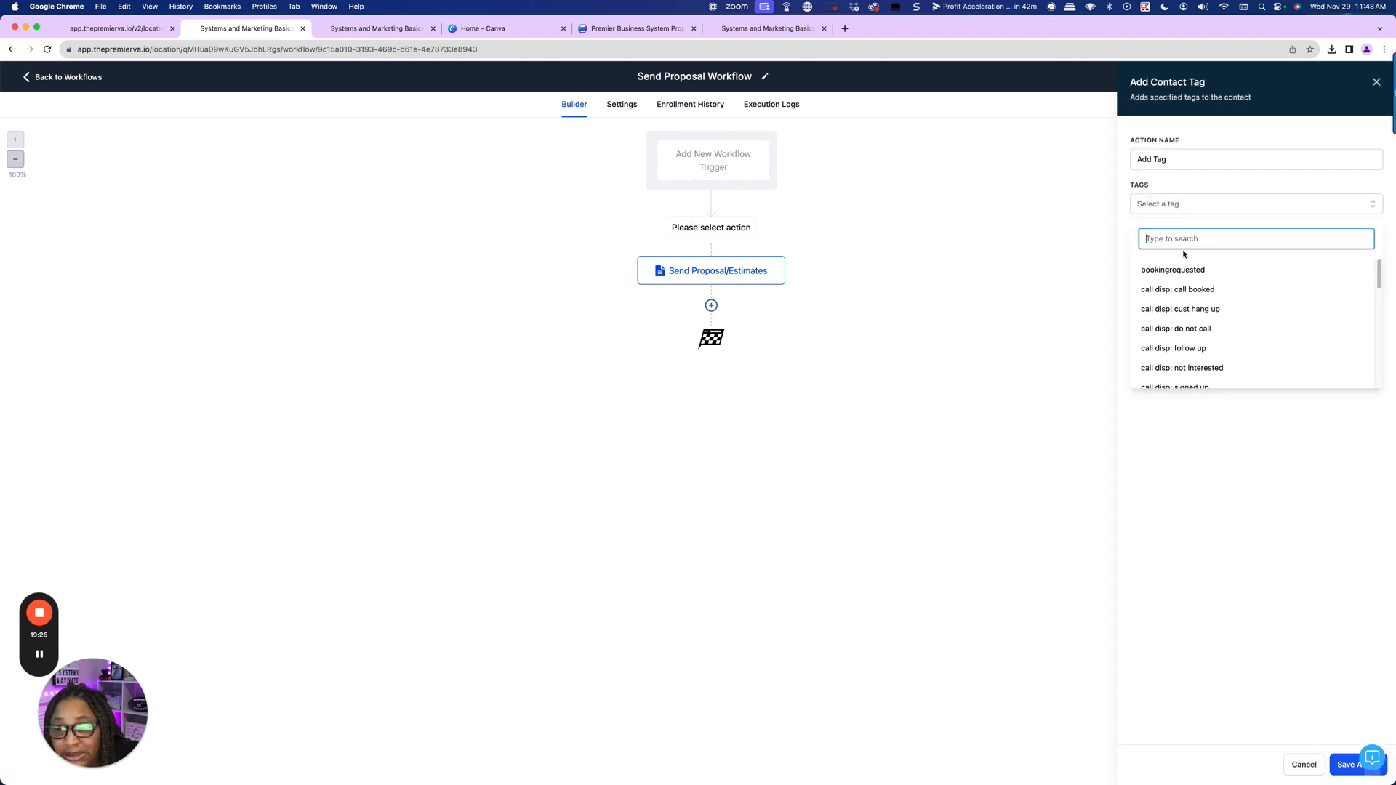
text(Send)
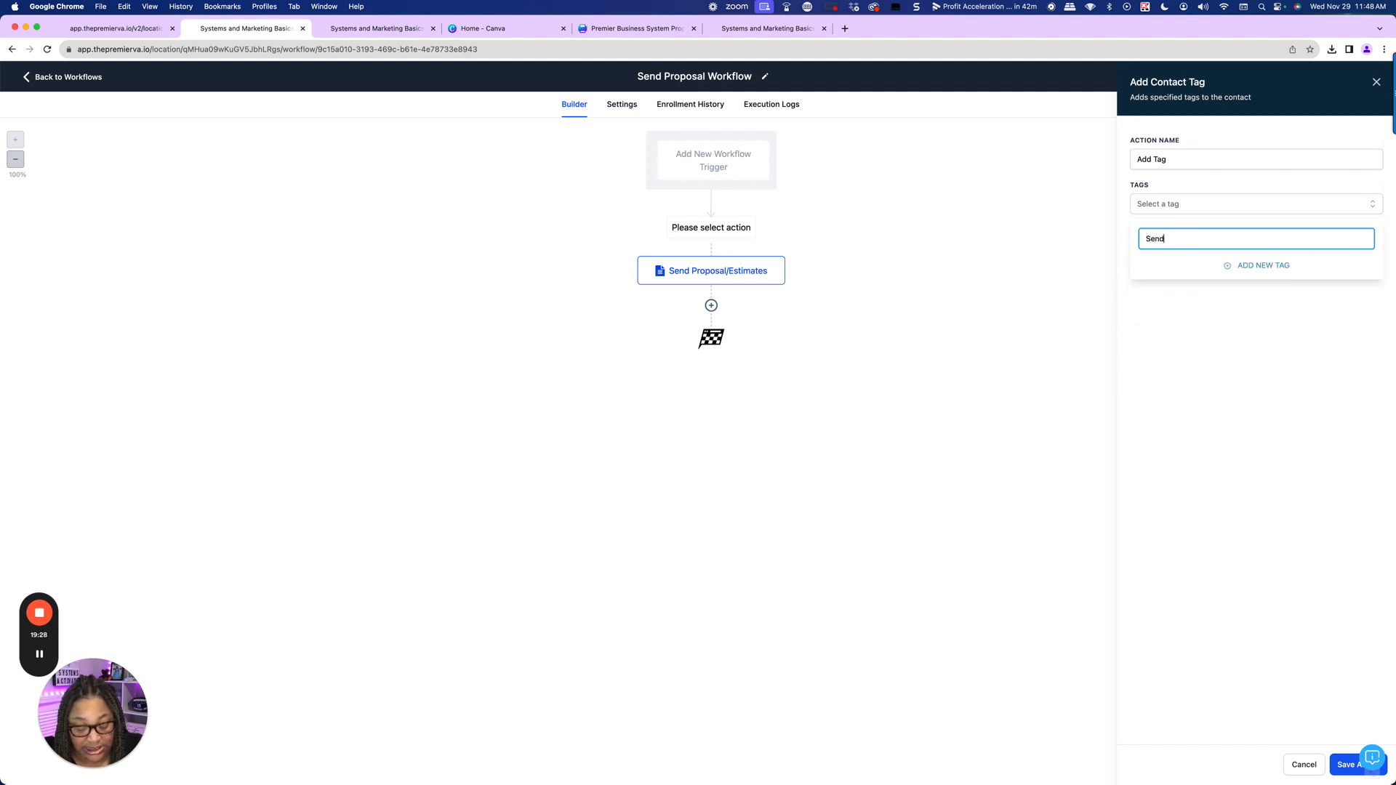
text( Ne)
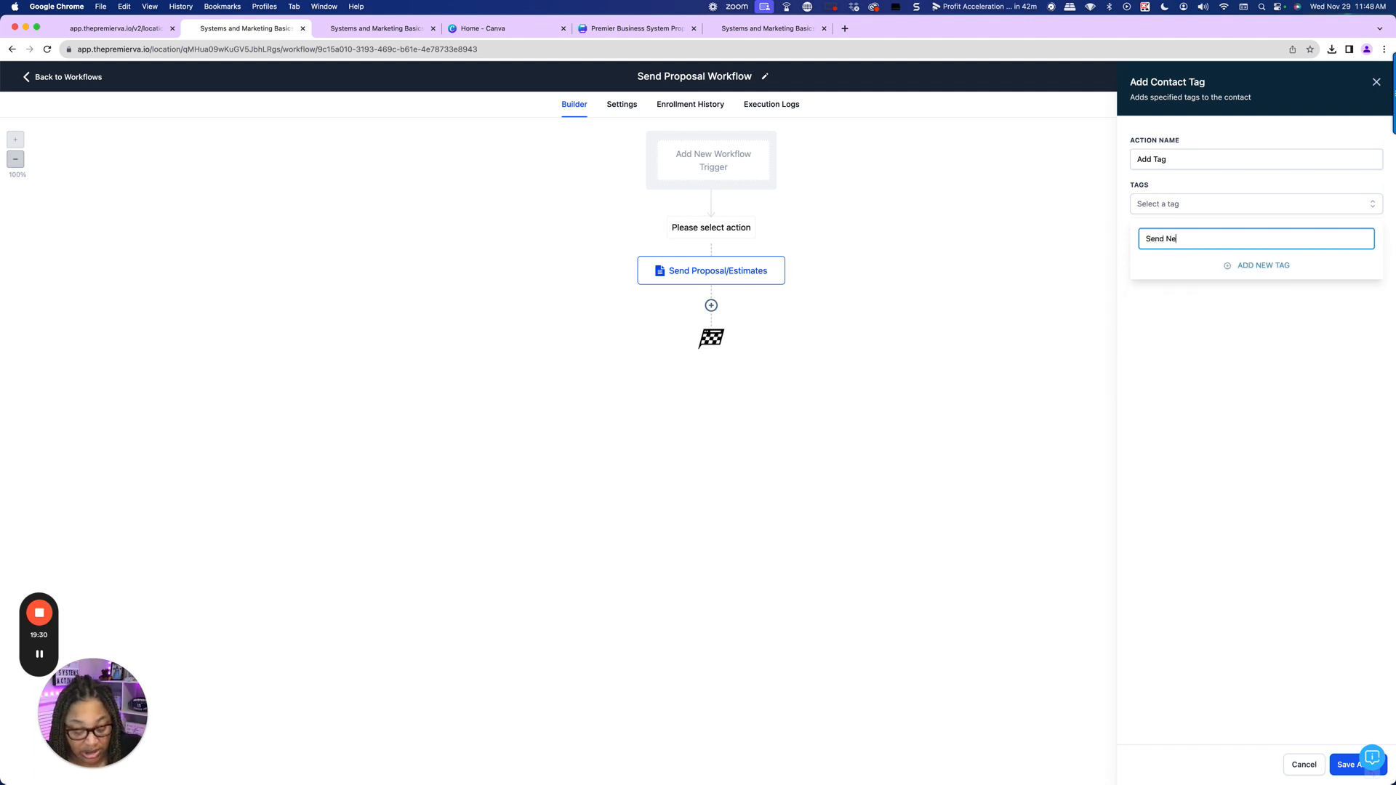
text(w Te)
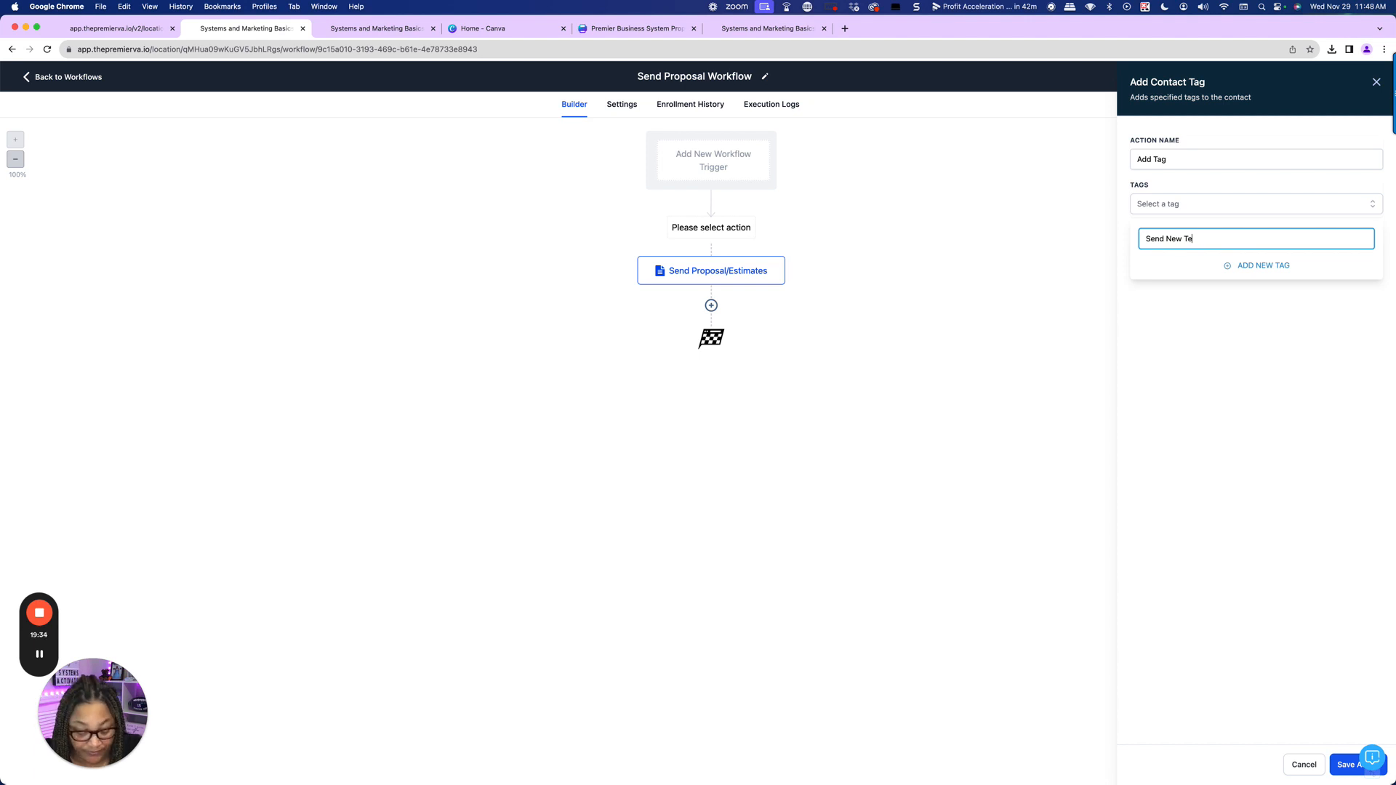
text(pmmplate pro)
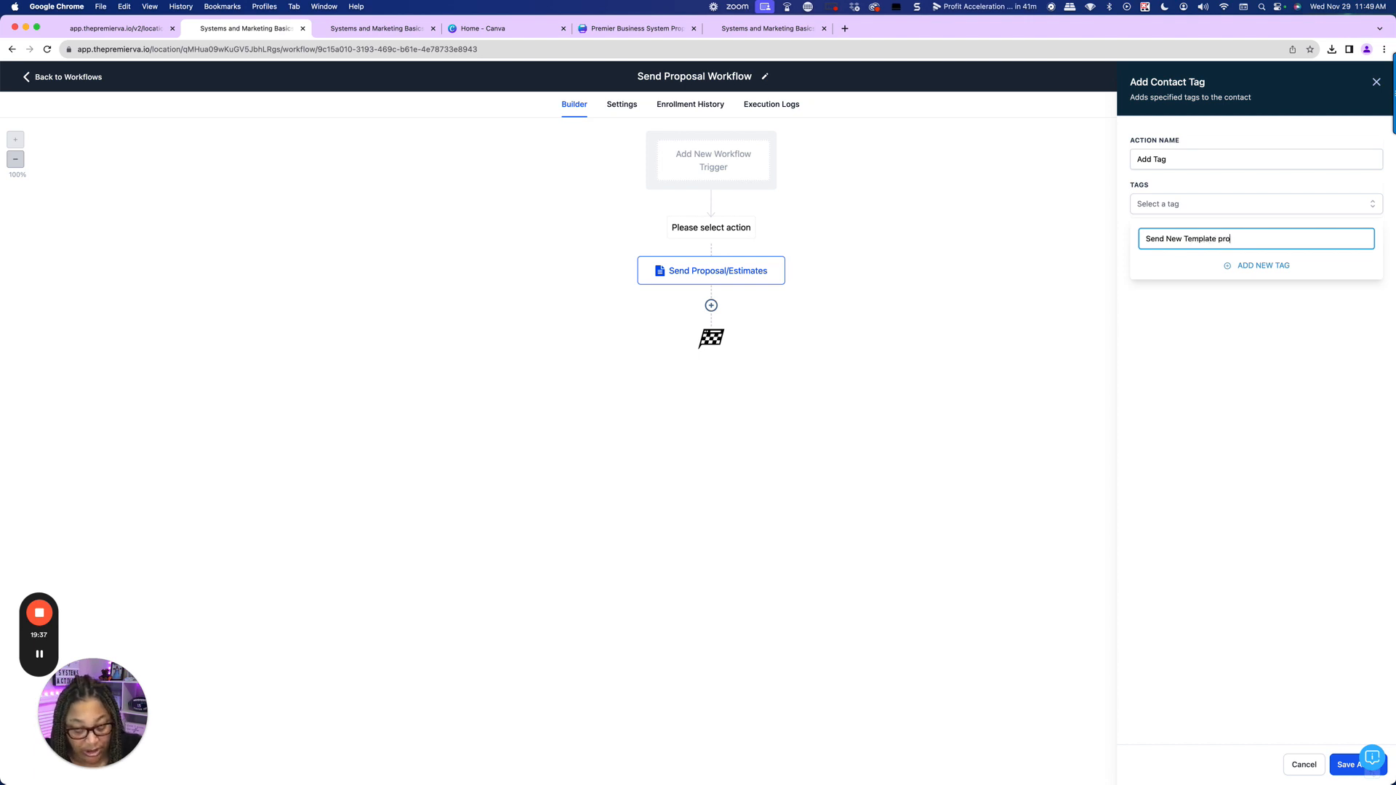
text(p)
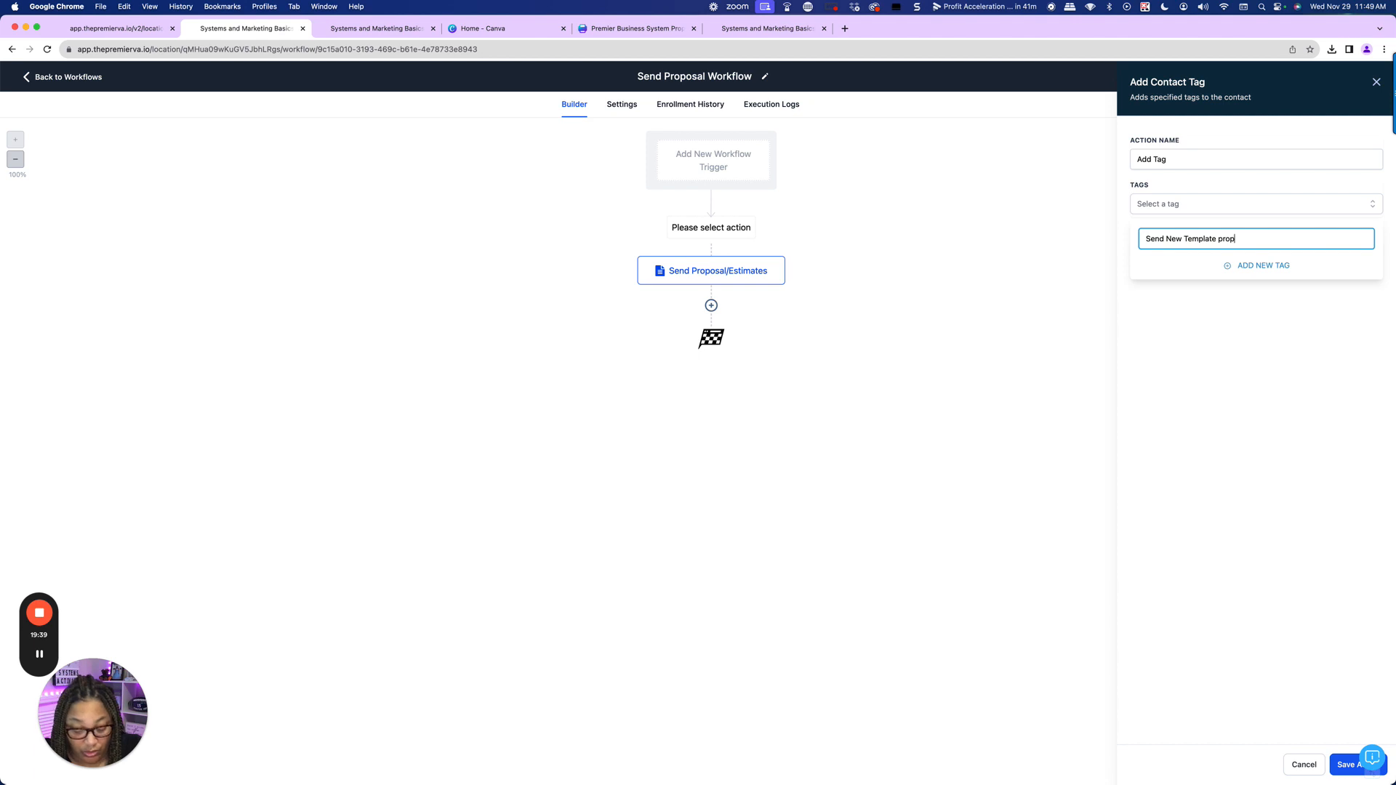
text(osal)
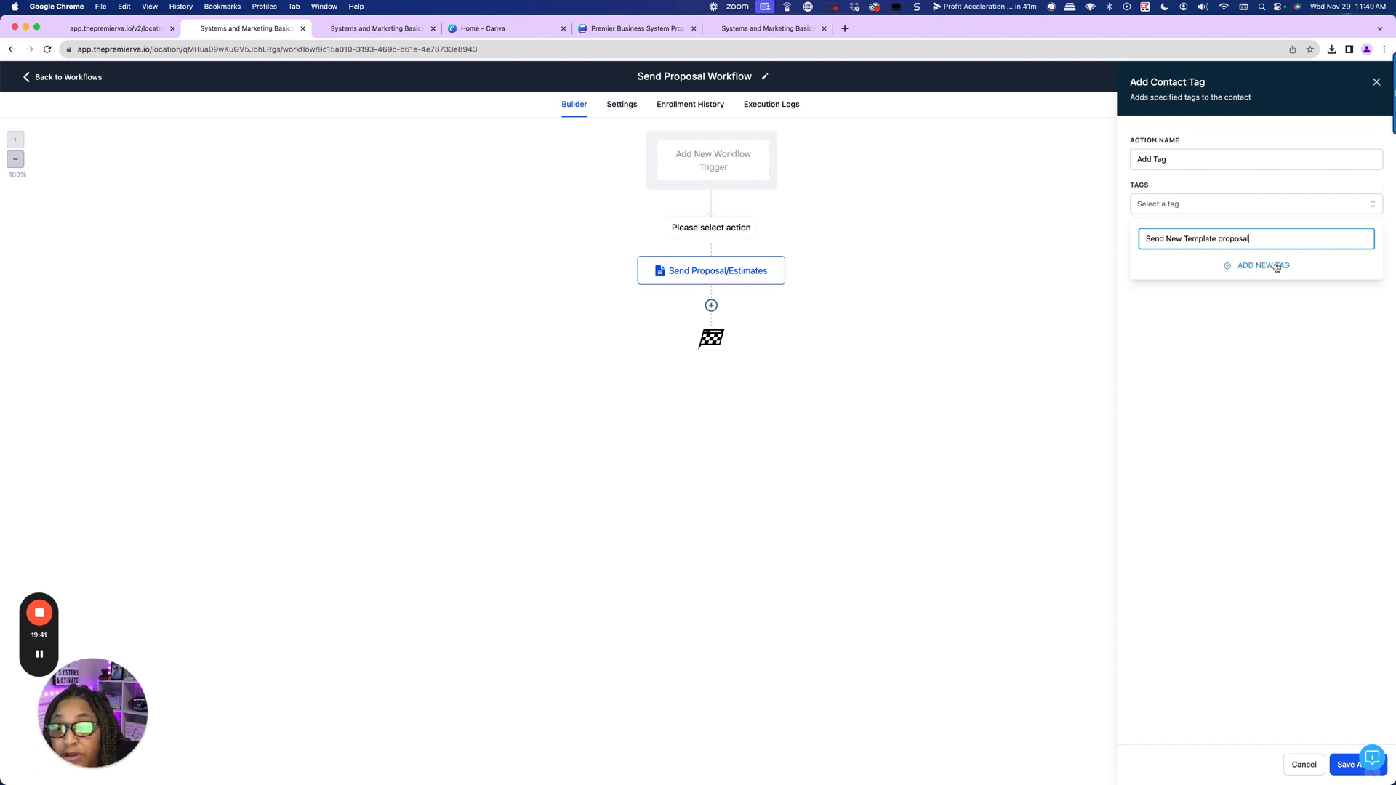
click(1276, 268)
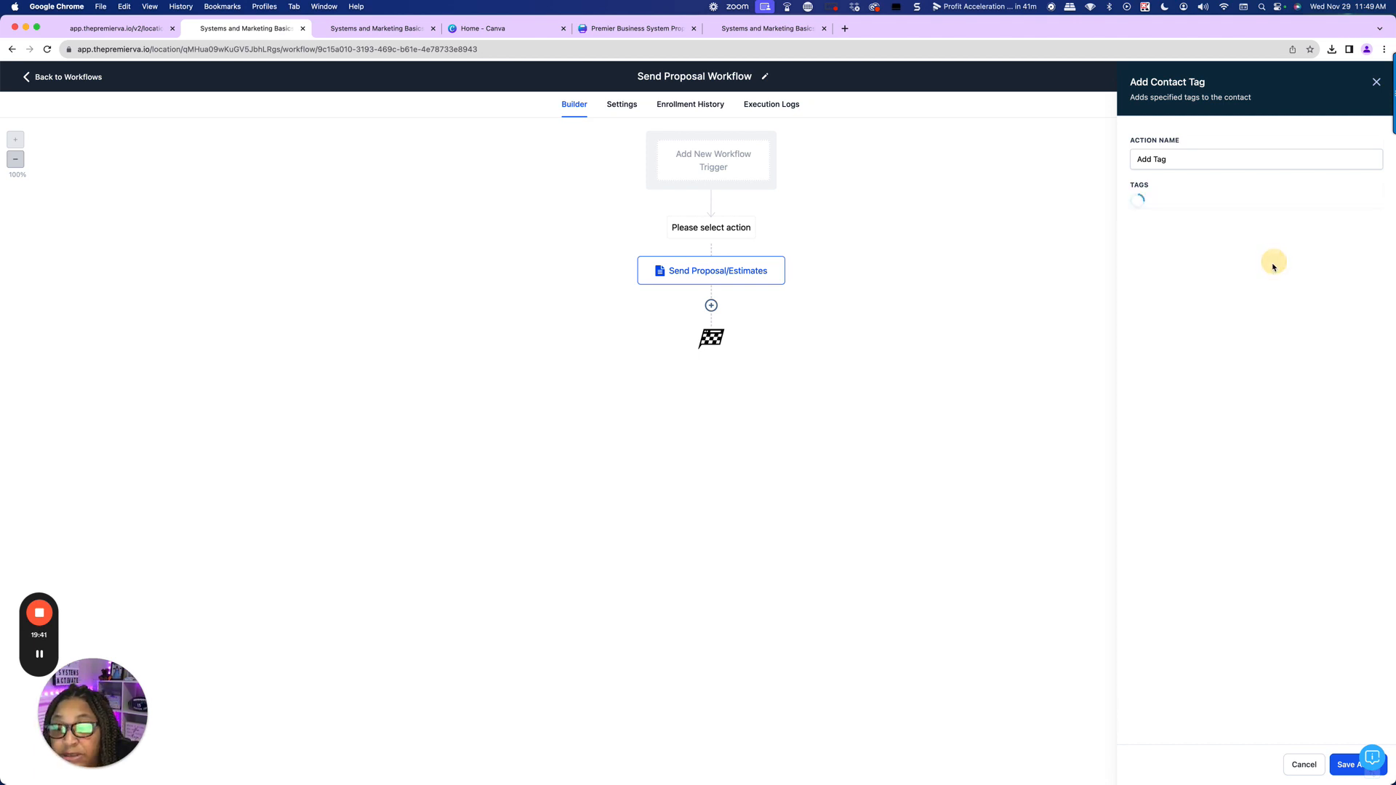
click(1345, 765)
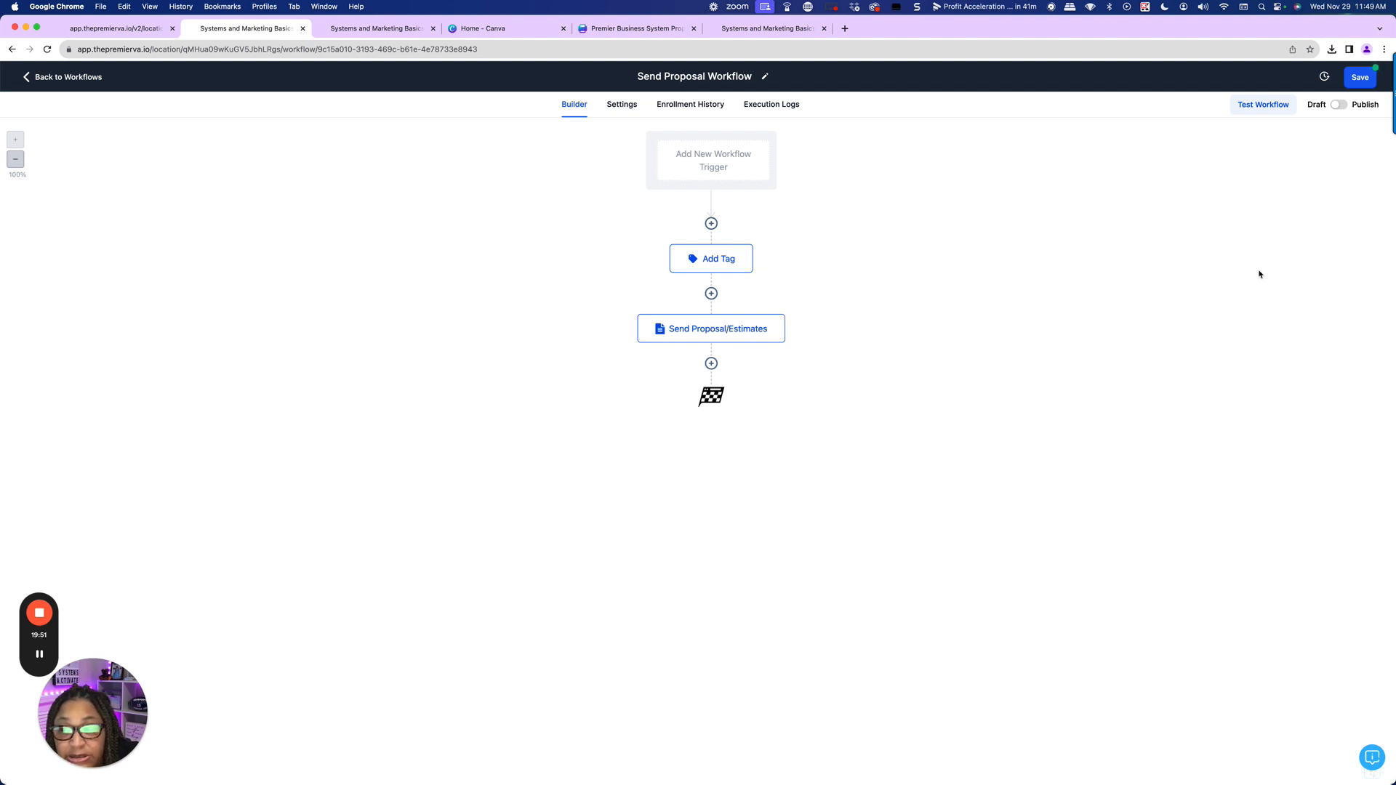
click(1360, 77)
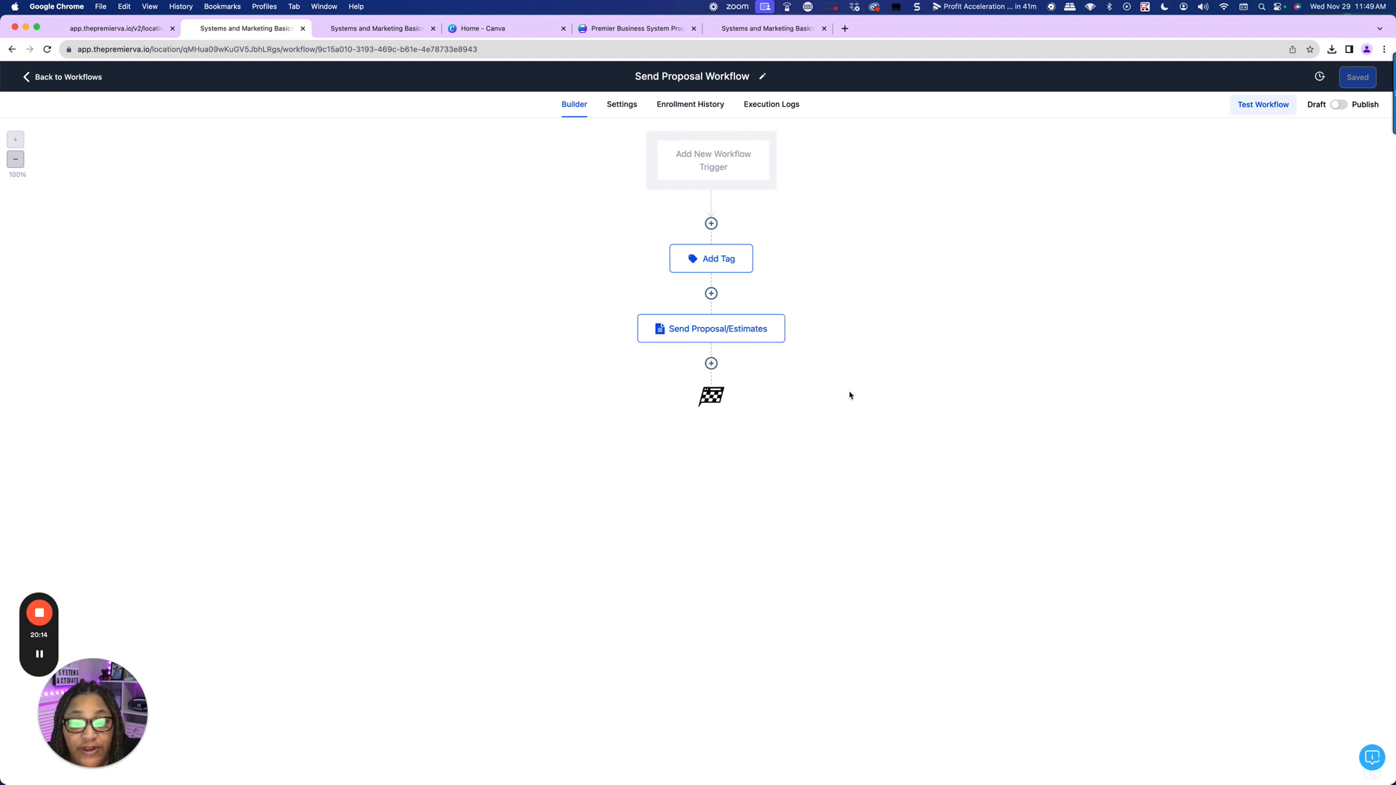
- Duplicate the workflow's browser tab and return to the Workflow List in the copy
right_click(196, 29)
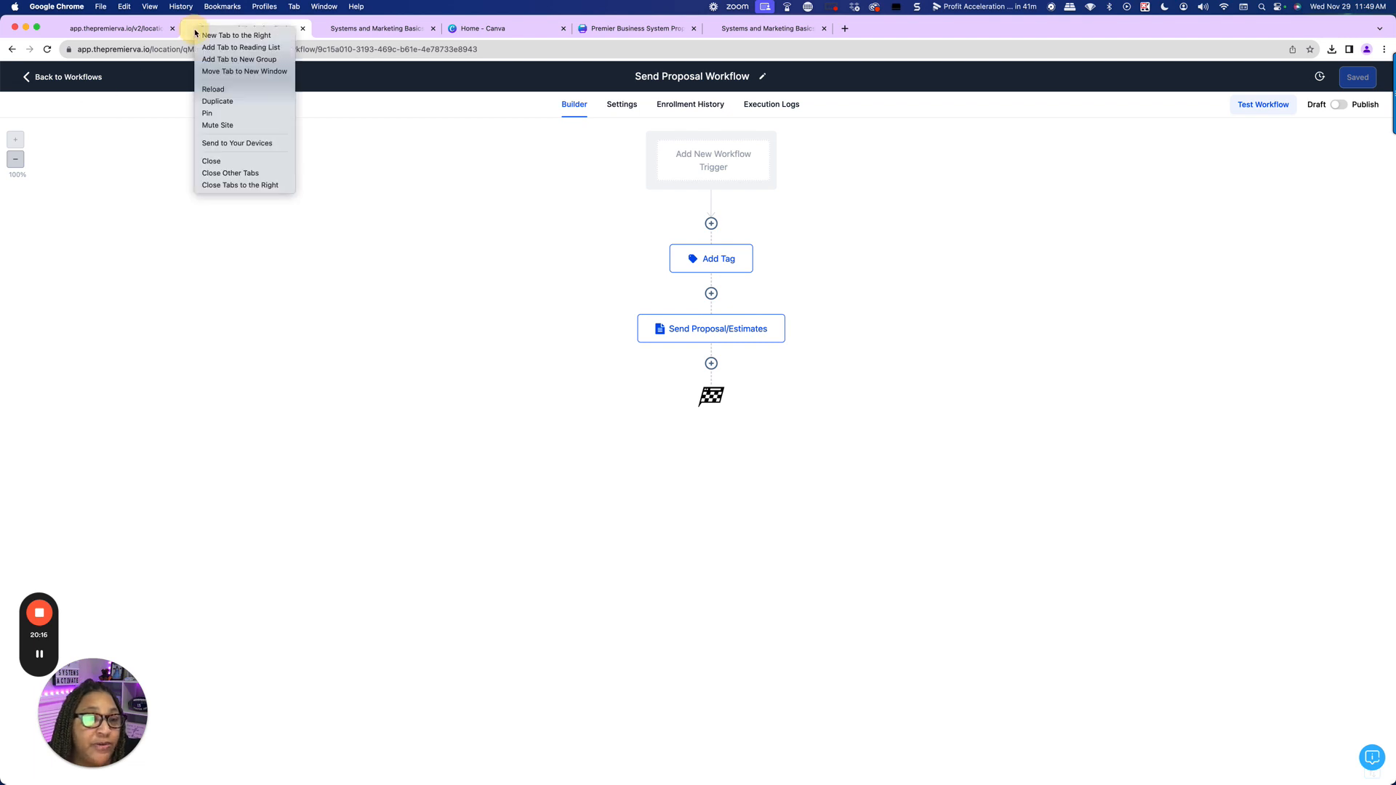
click(212, 103)
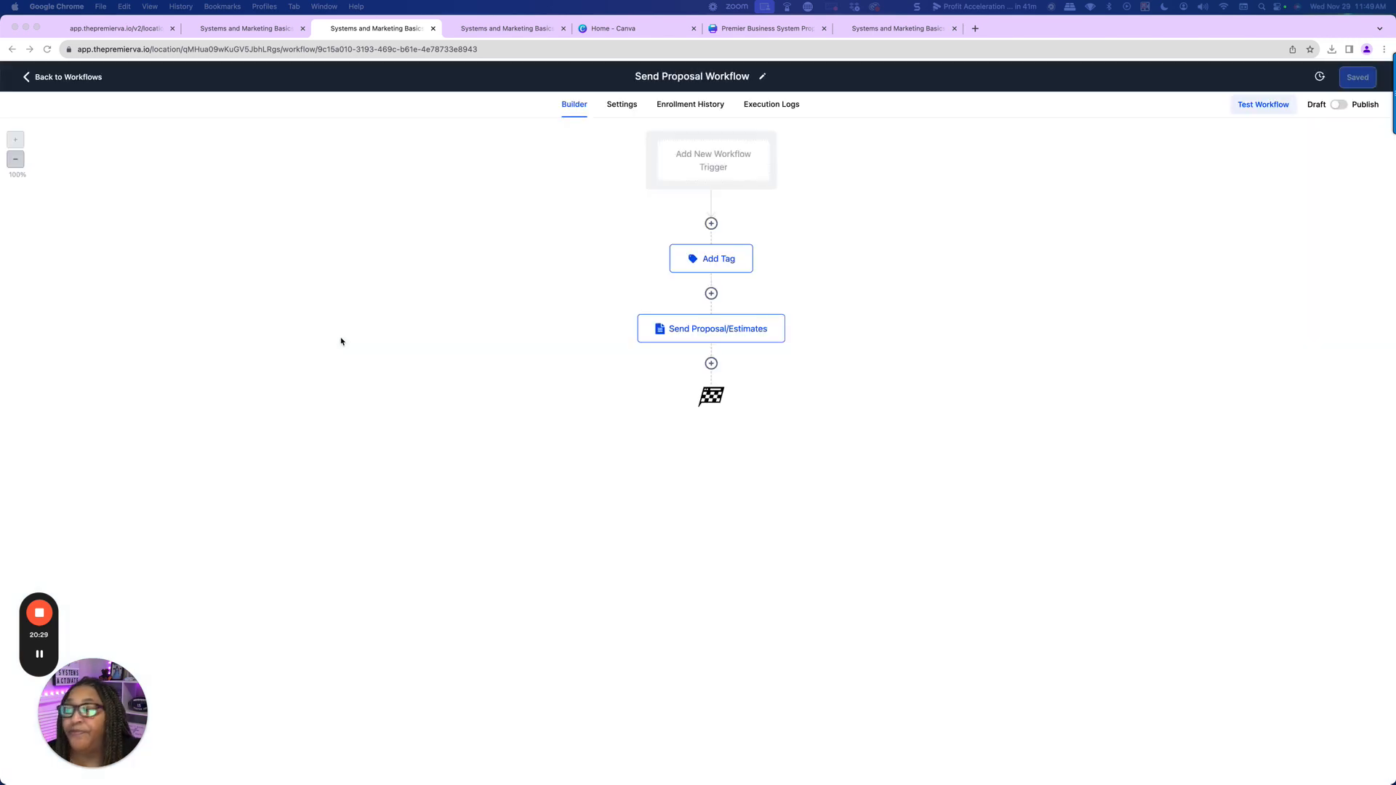
click(88, 77)
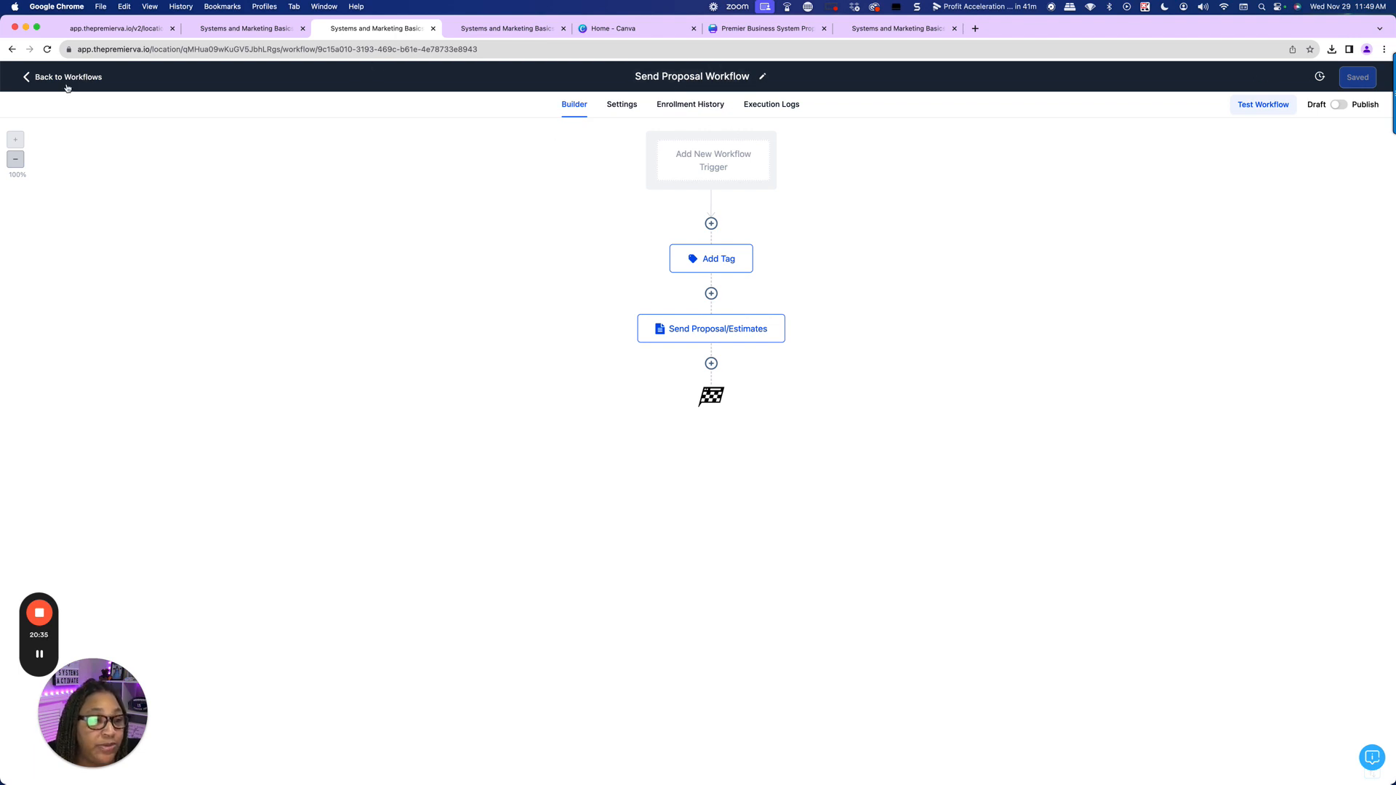
click(66, 79)
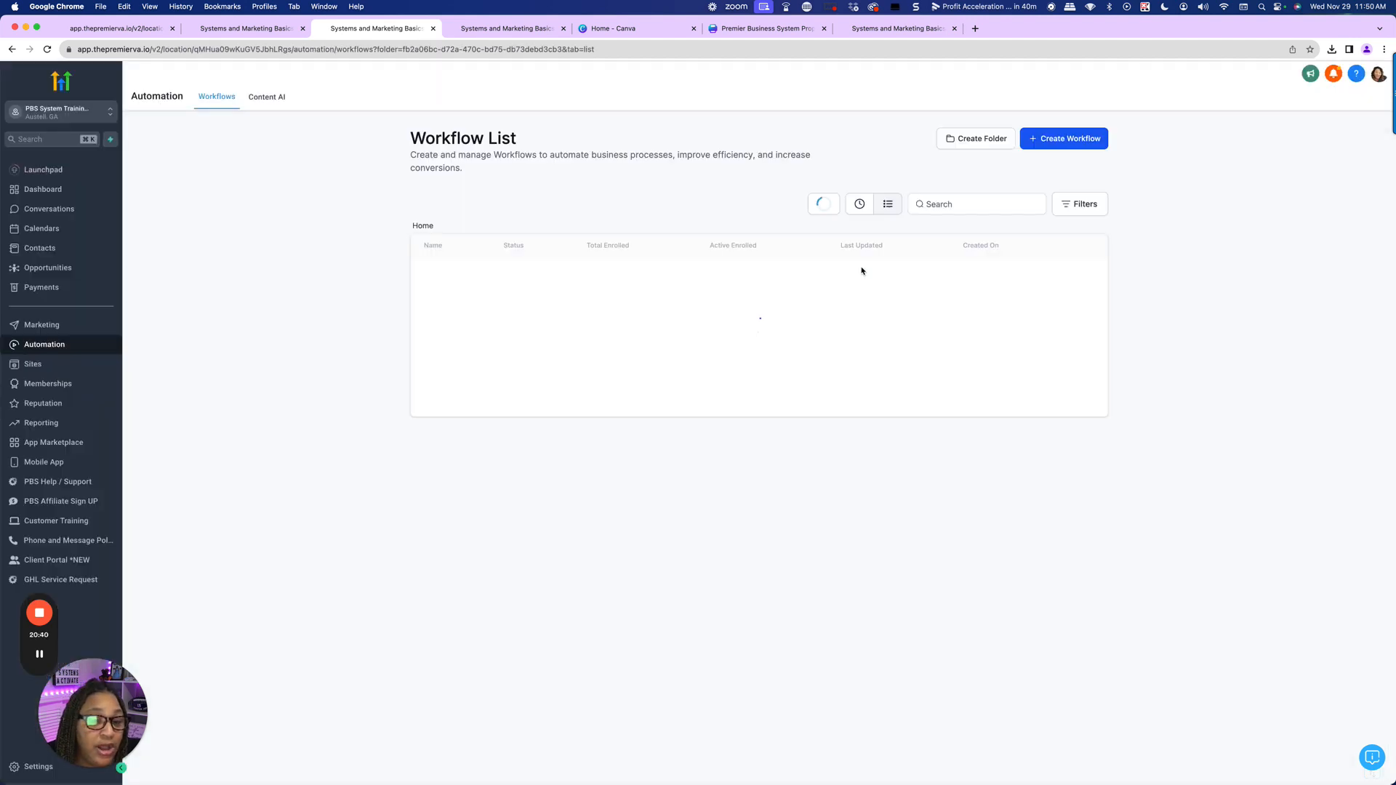
- Create a new workflow from scratch named Proposal and Estimate Completed Workflow and save it
click(1055, 137)
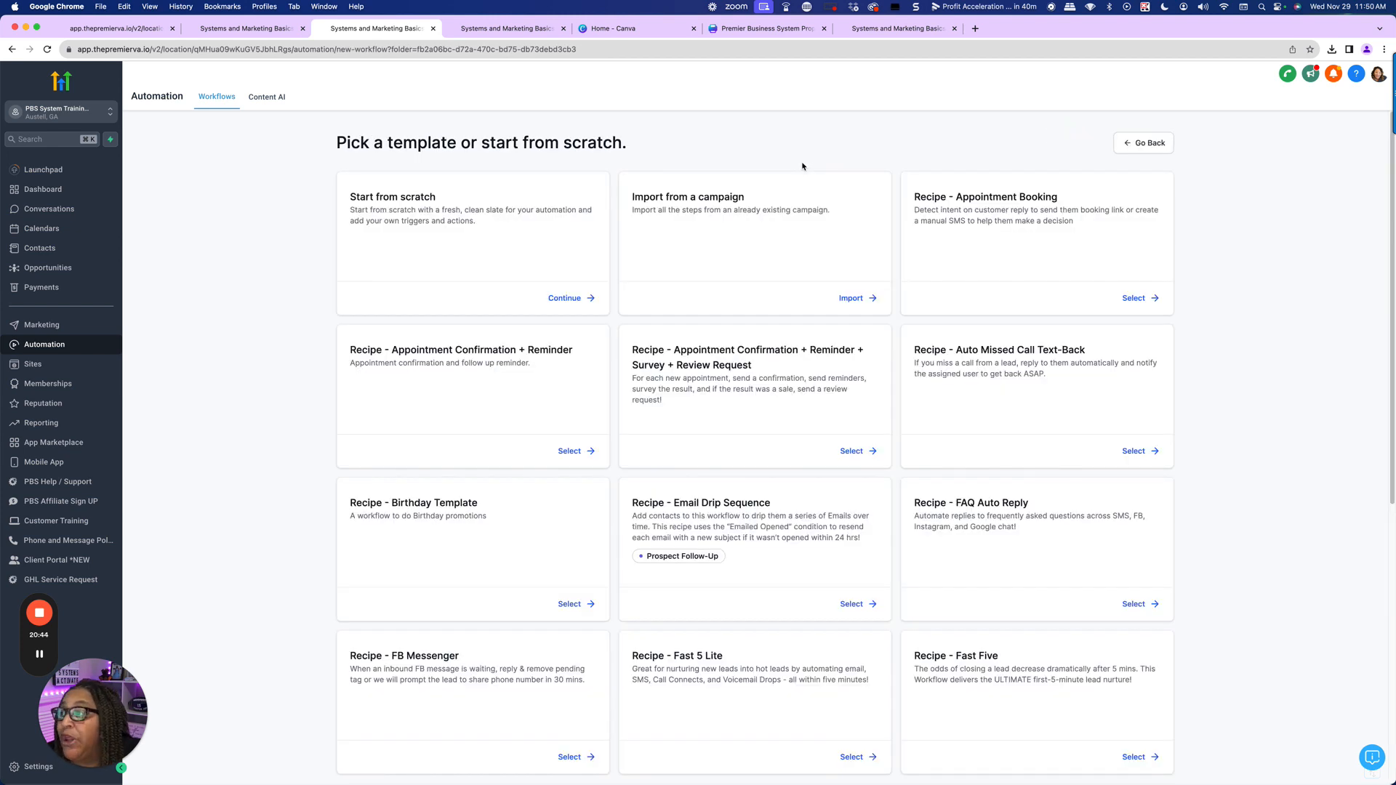
click(573, 301)
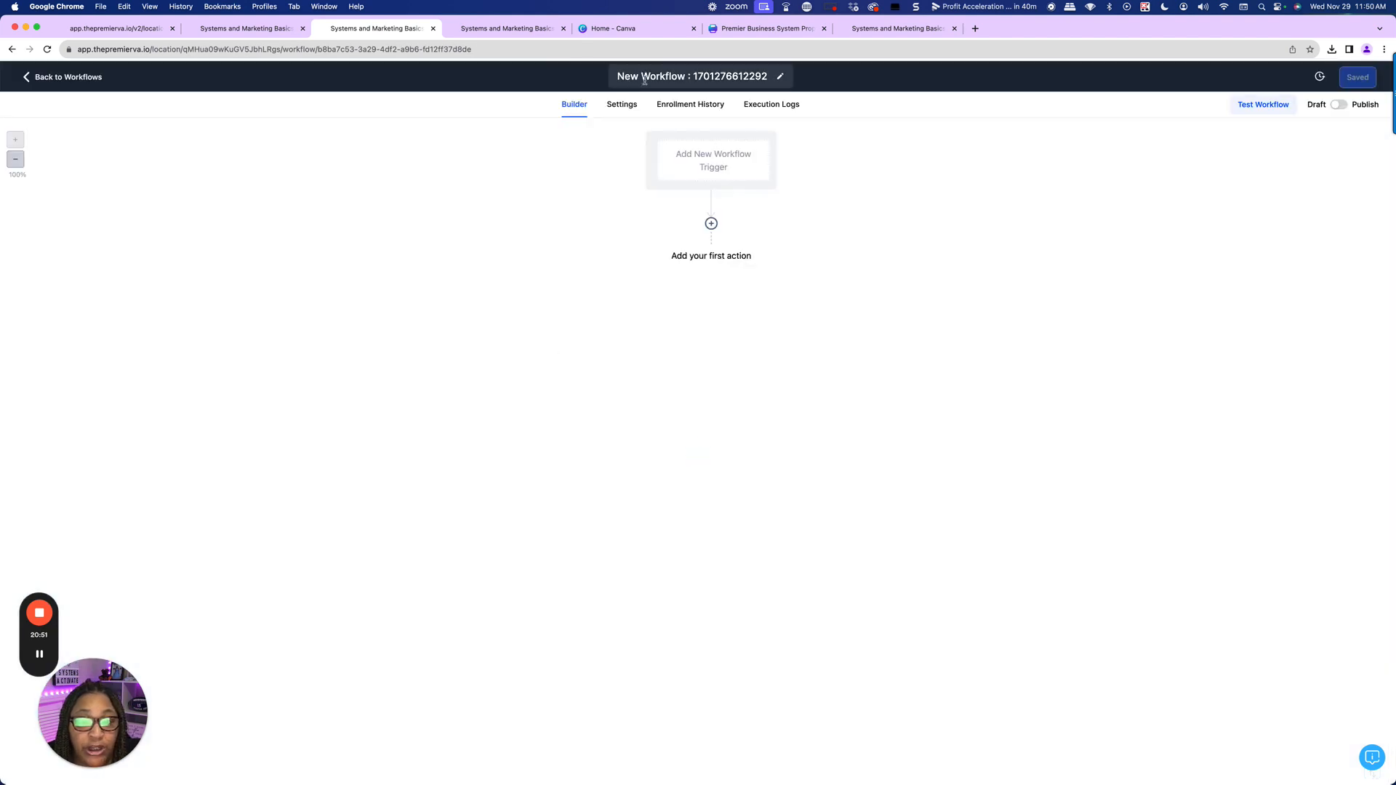
click(617, 77)
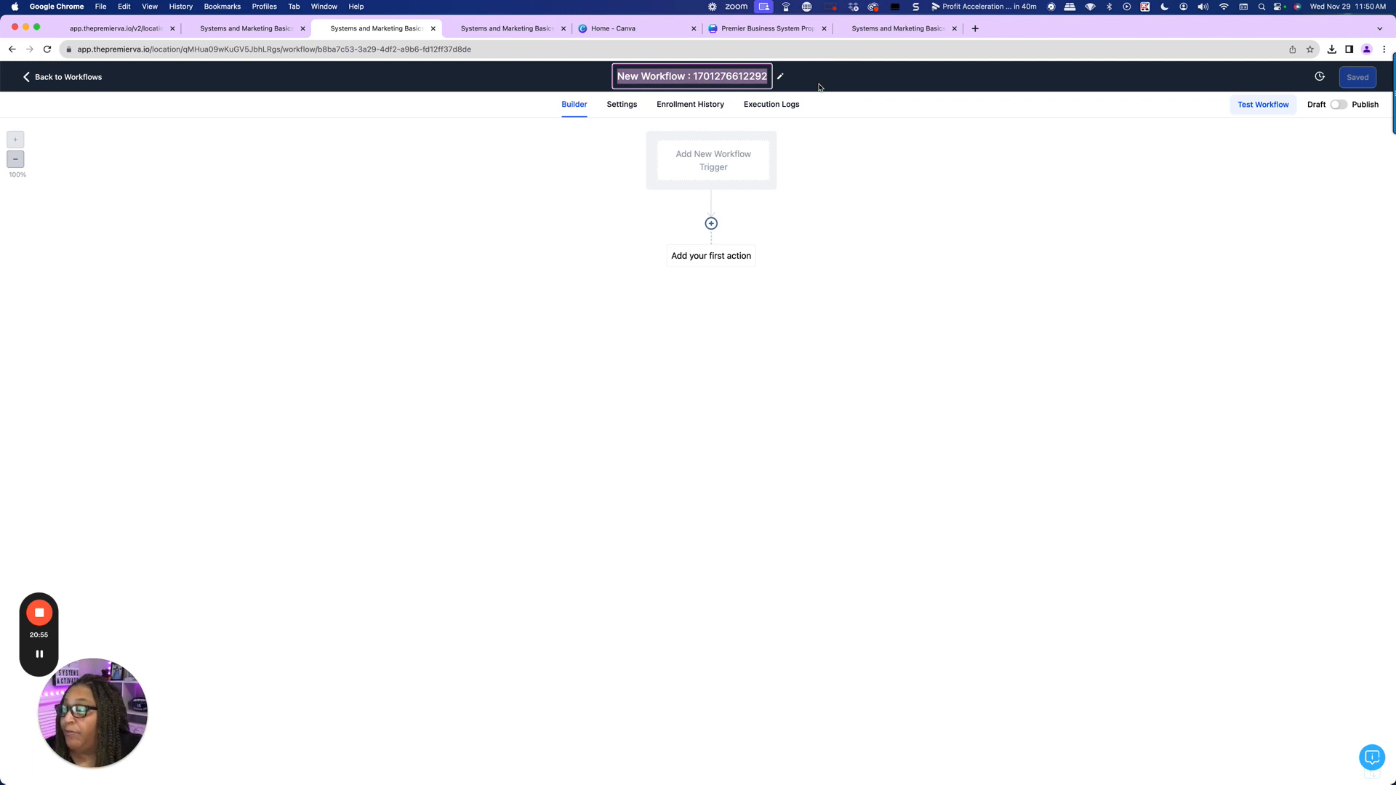
text(Pr)
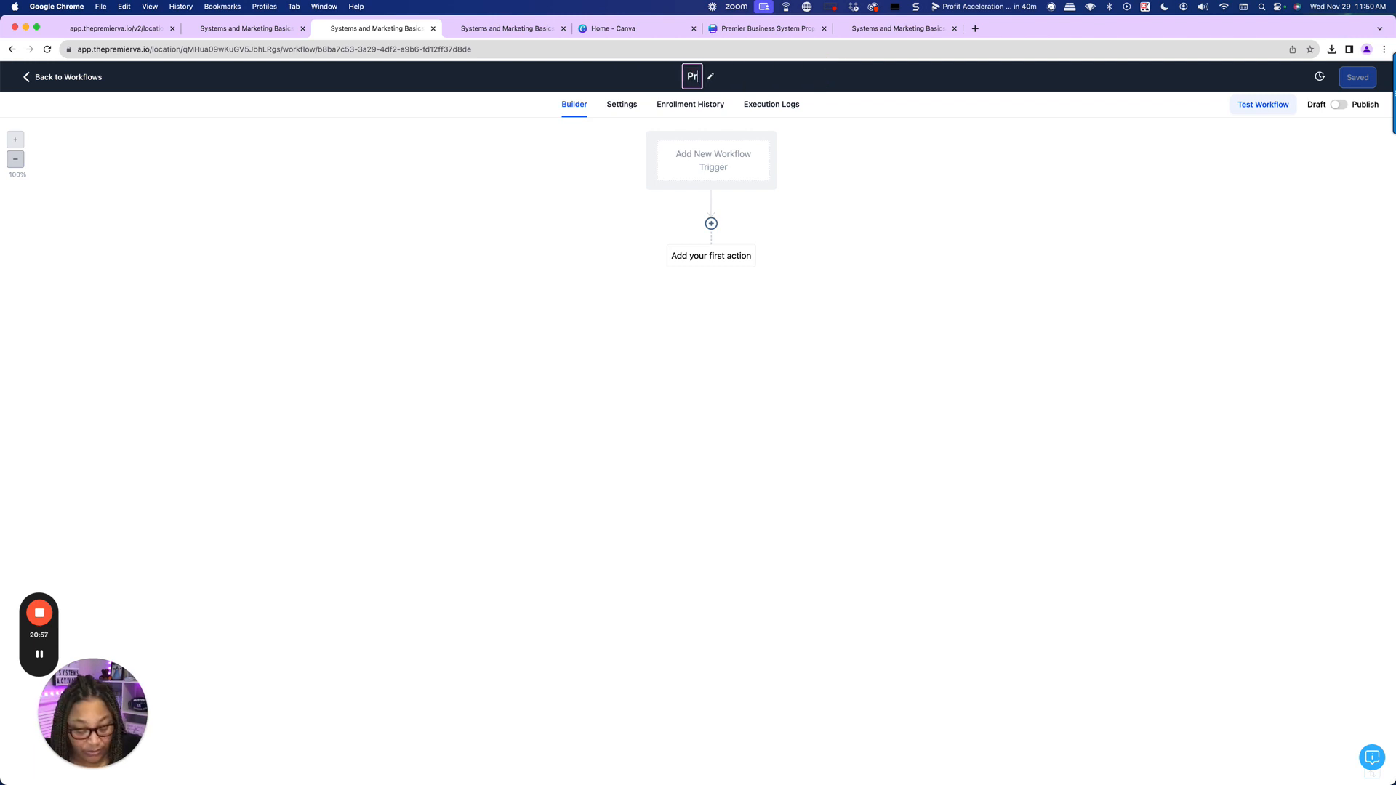
text(oposal)
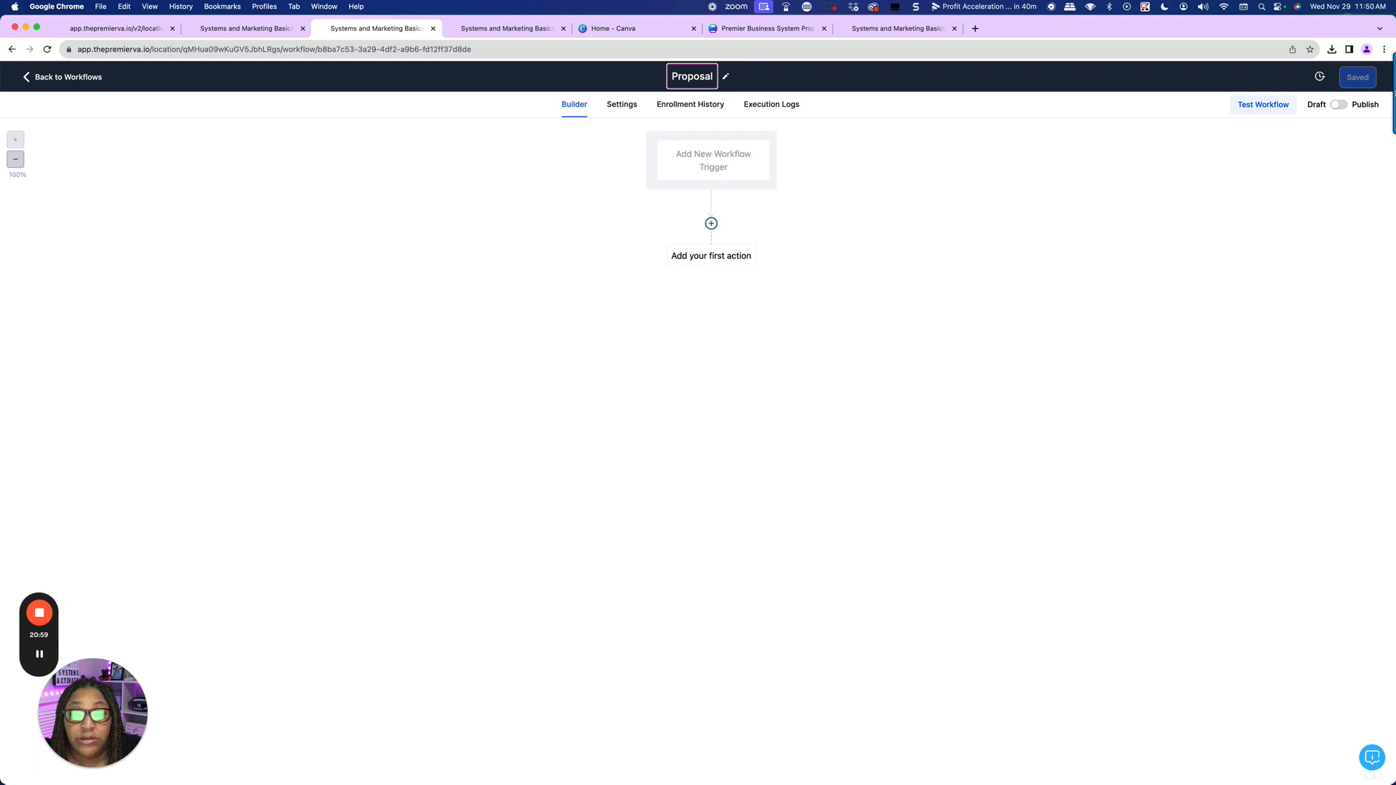
text( and )
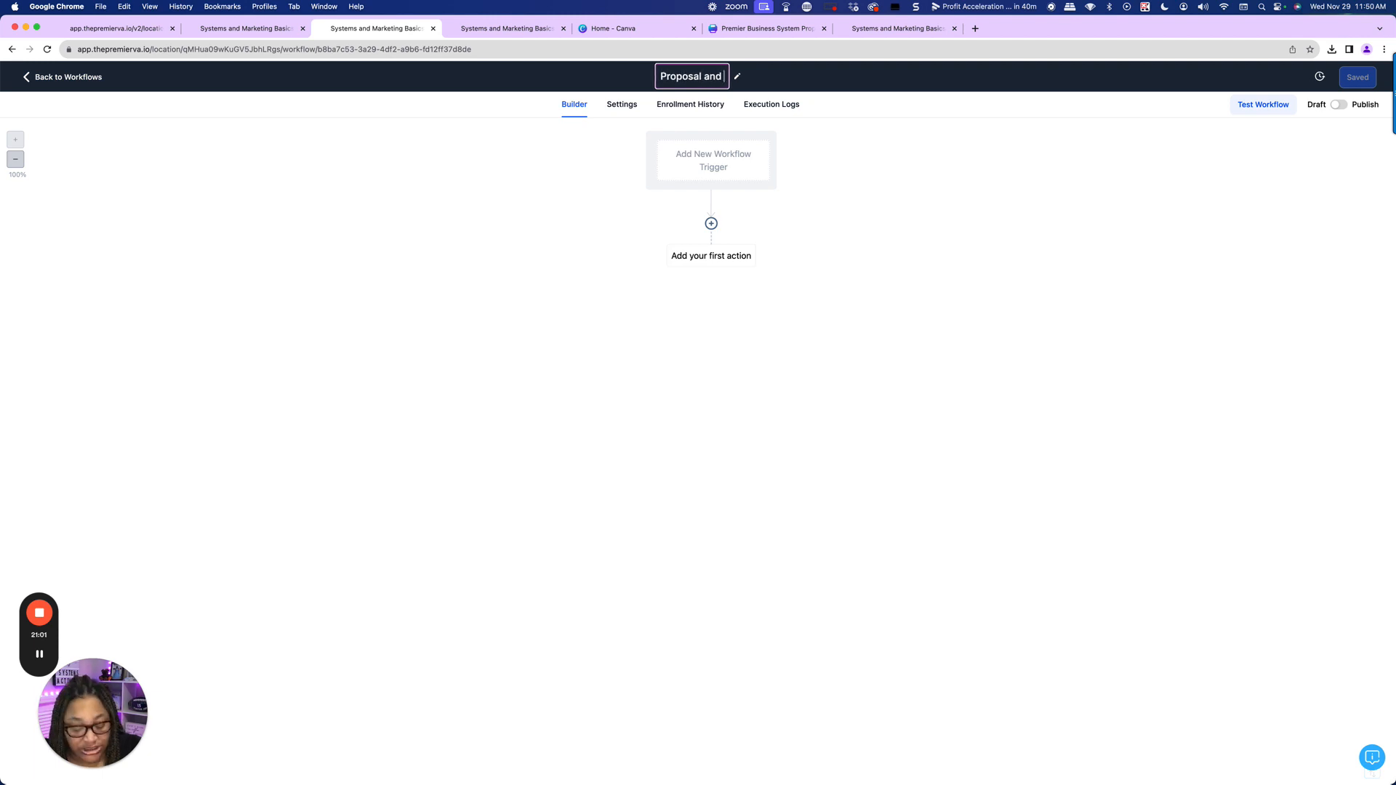
text(Estimate)
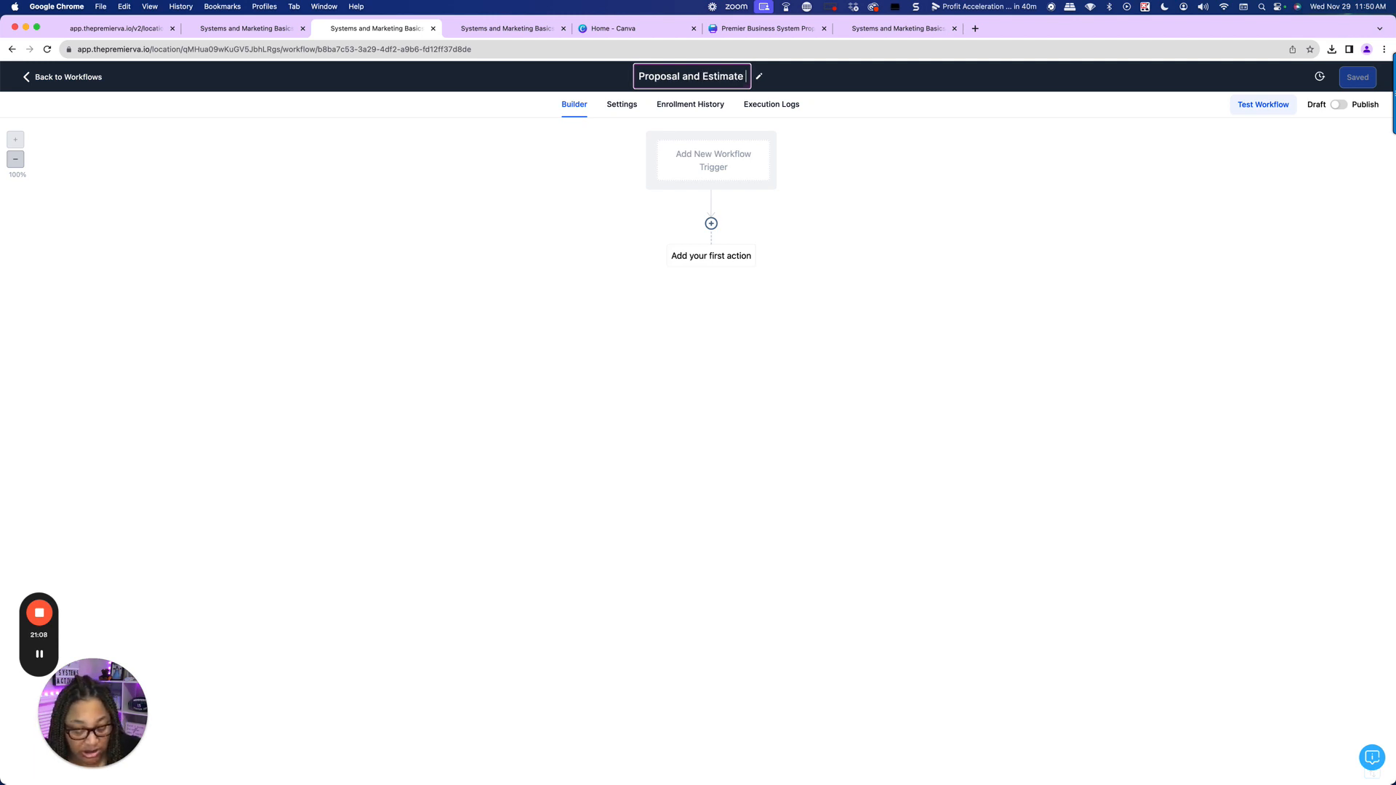
text(C)
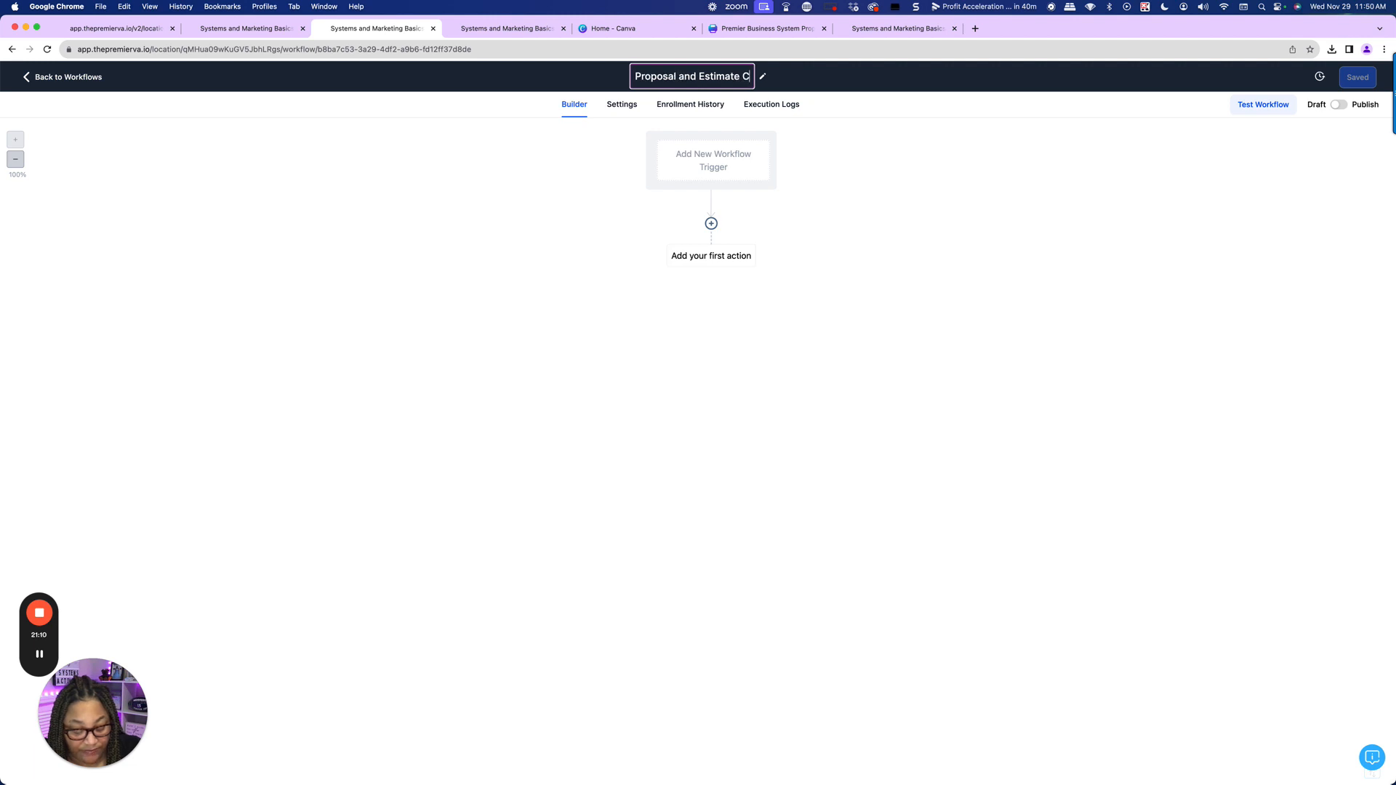
text(ompleted )
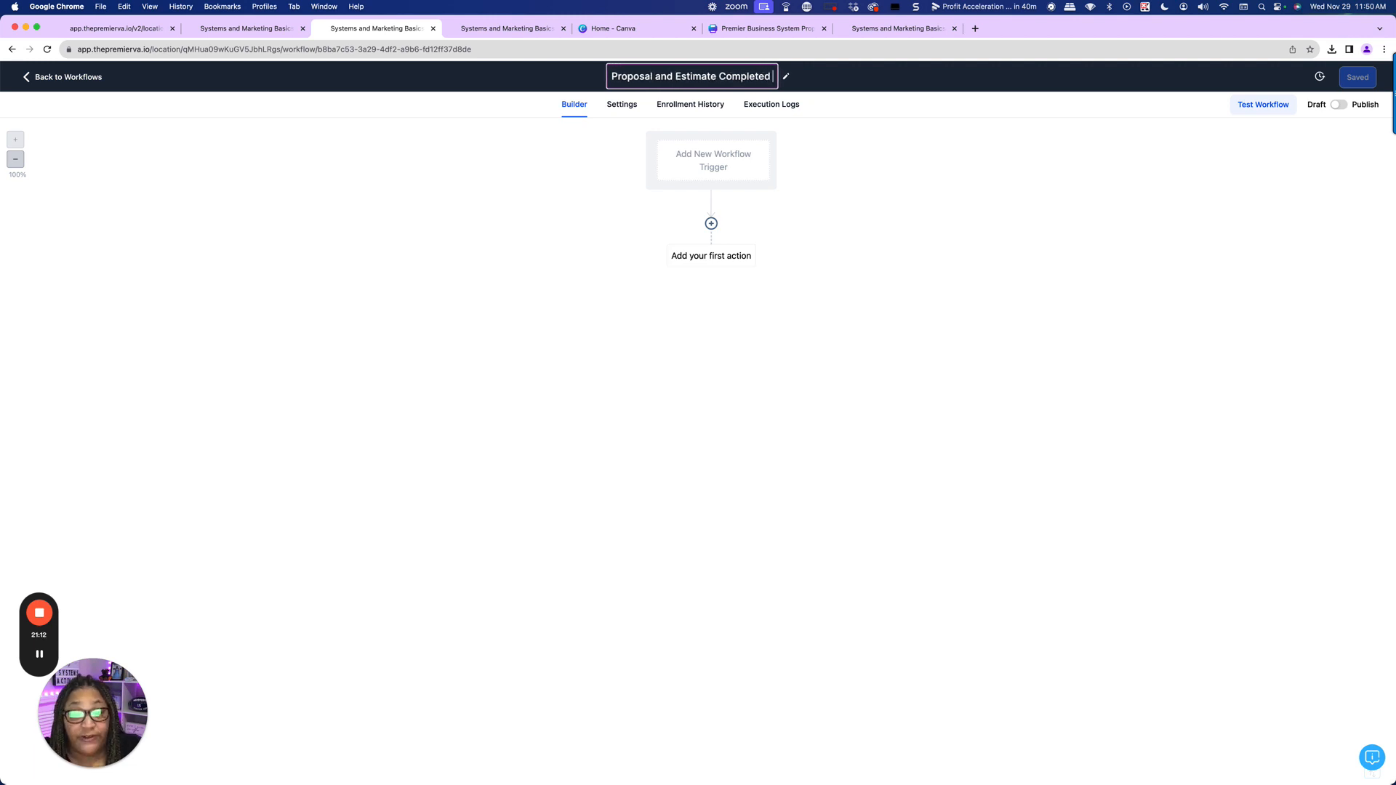
text(Workflo)
text(w)
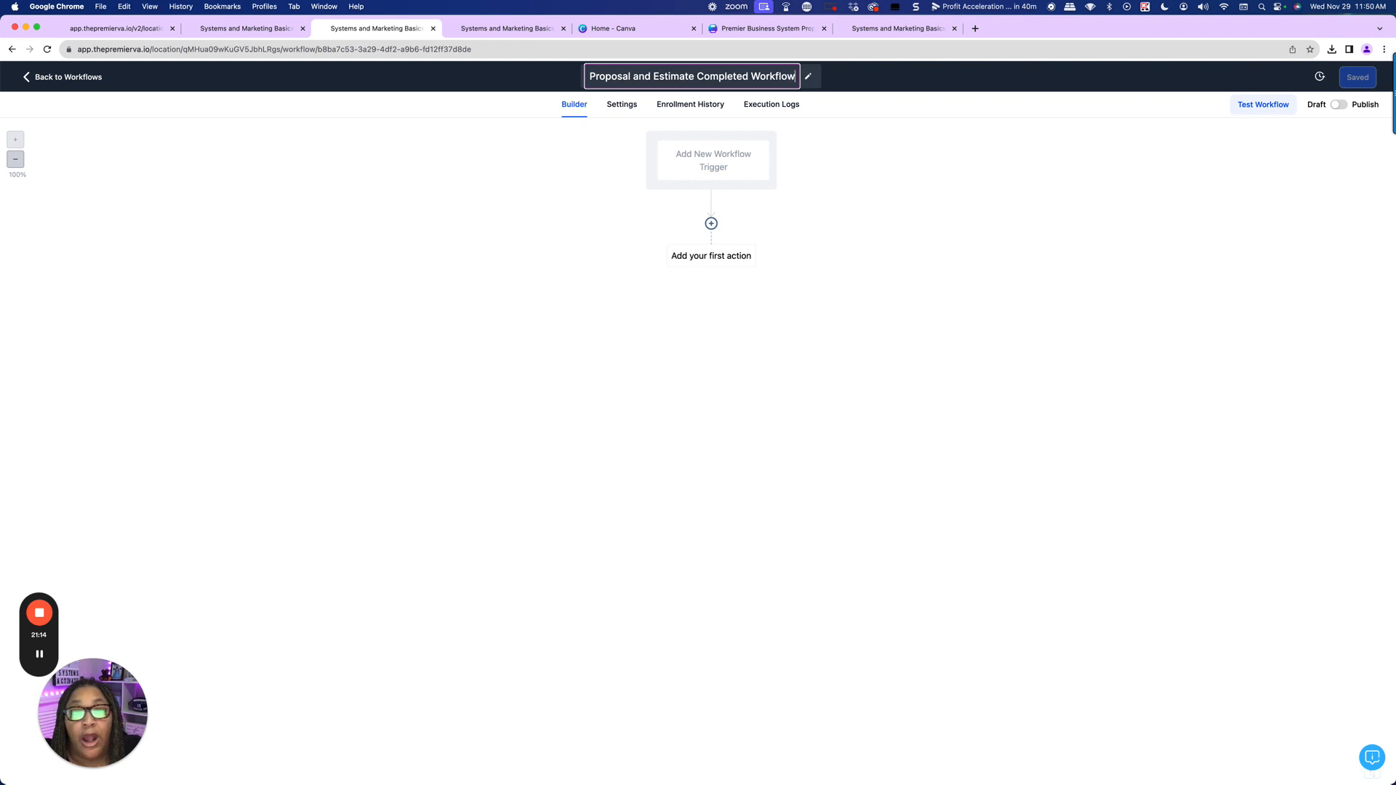
click(916, 325)
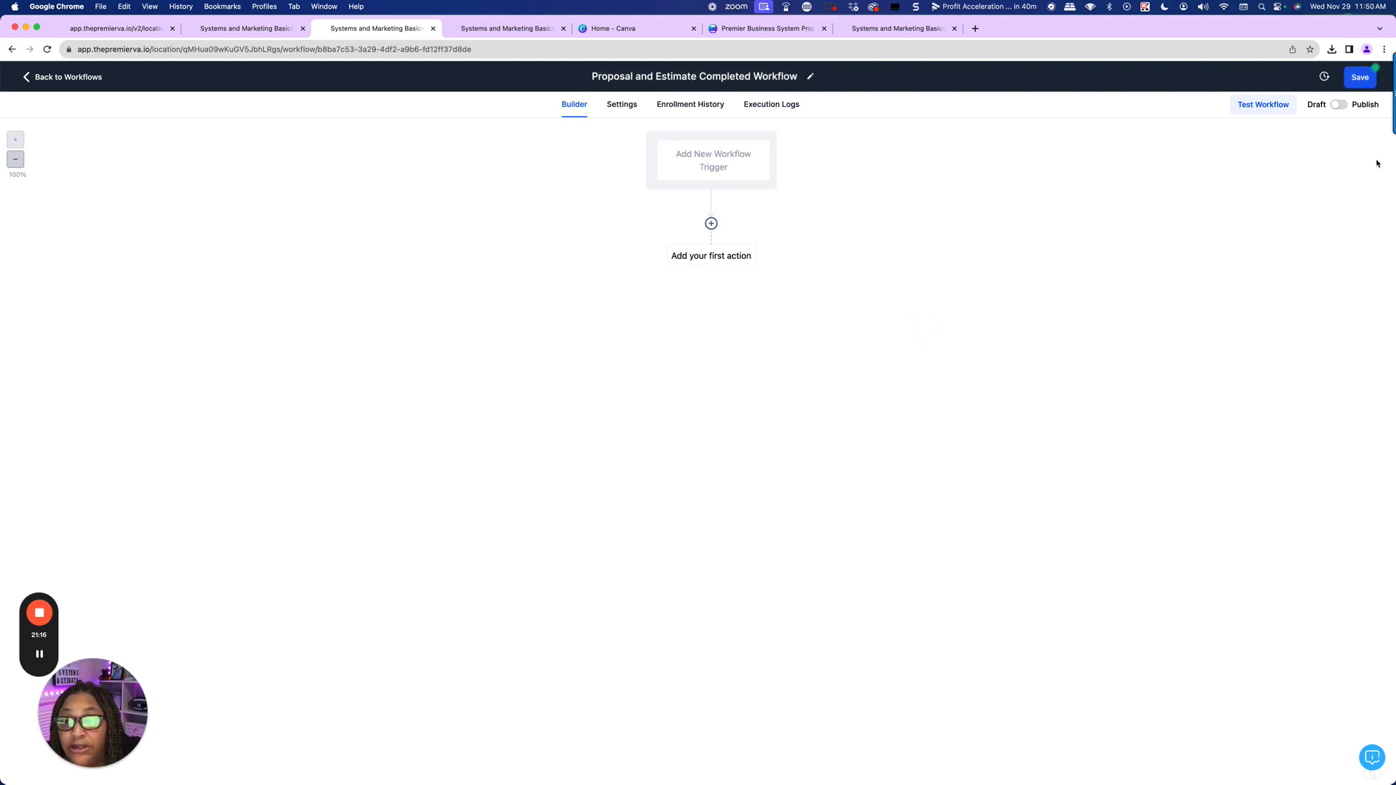
click(1362, 80)
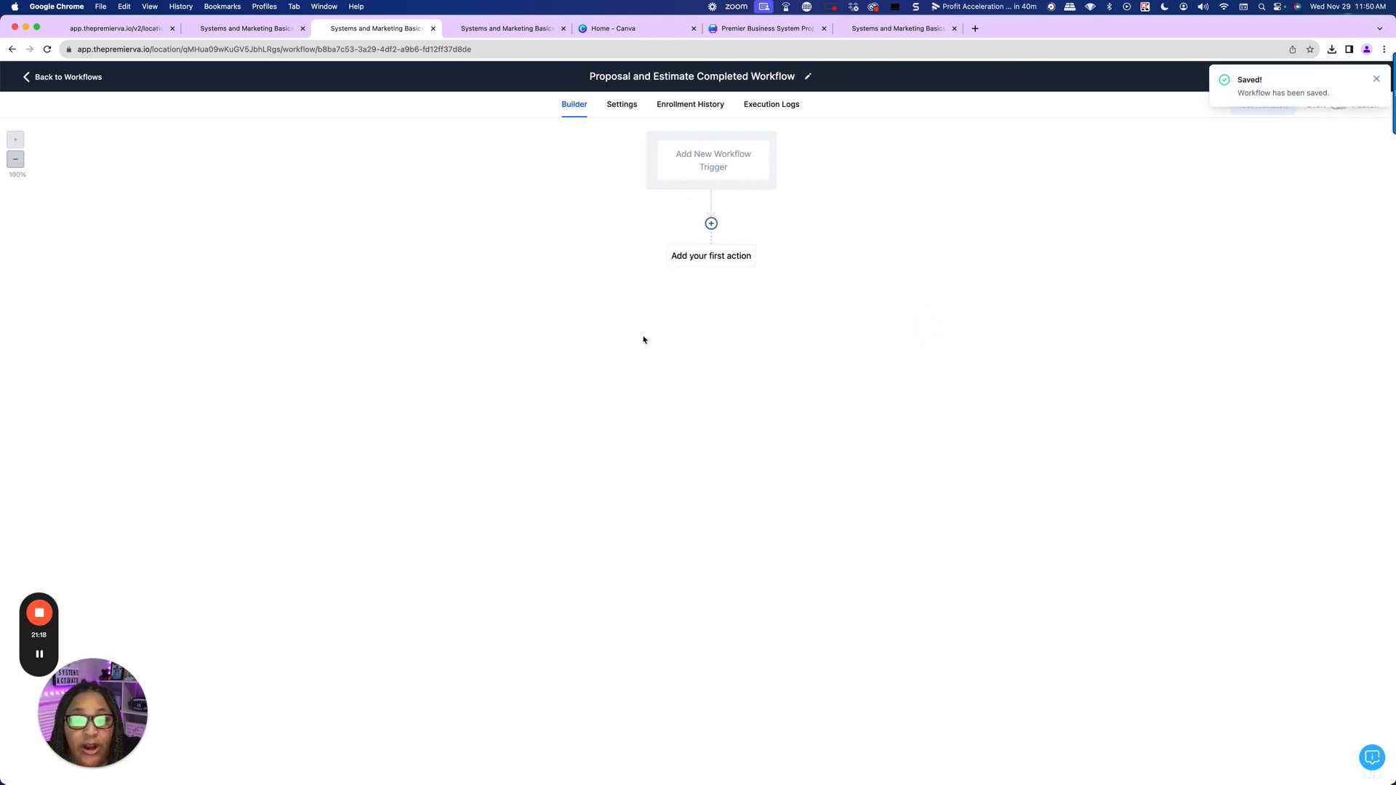
- Choose Proposals & Estimates as the workflow's trigger
click(716, 168)
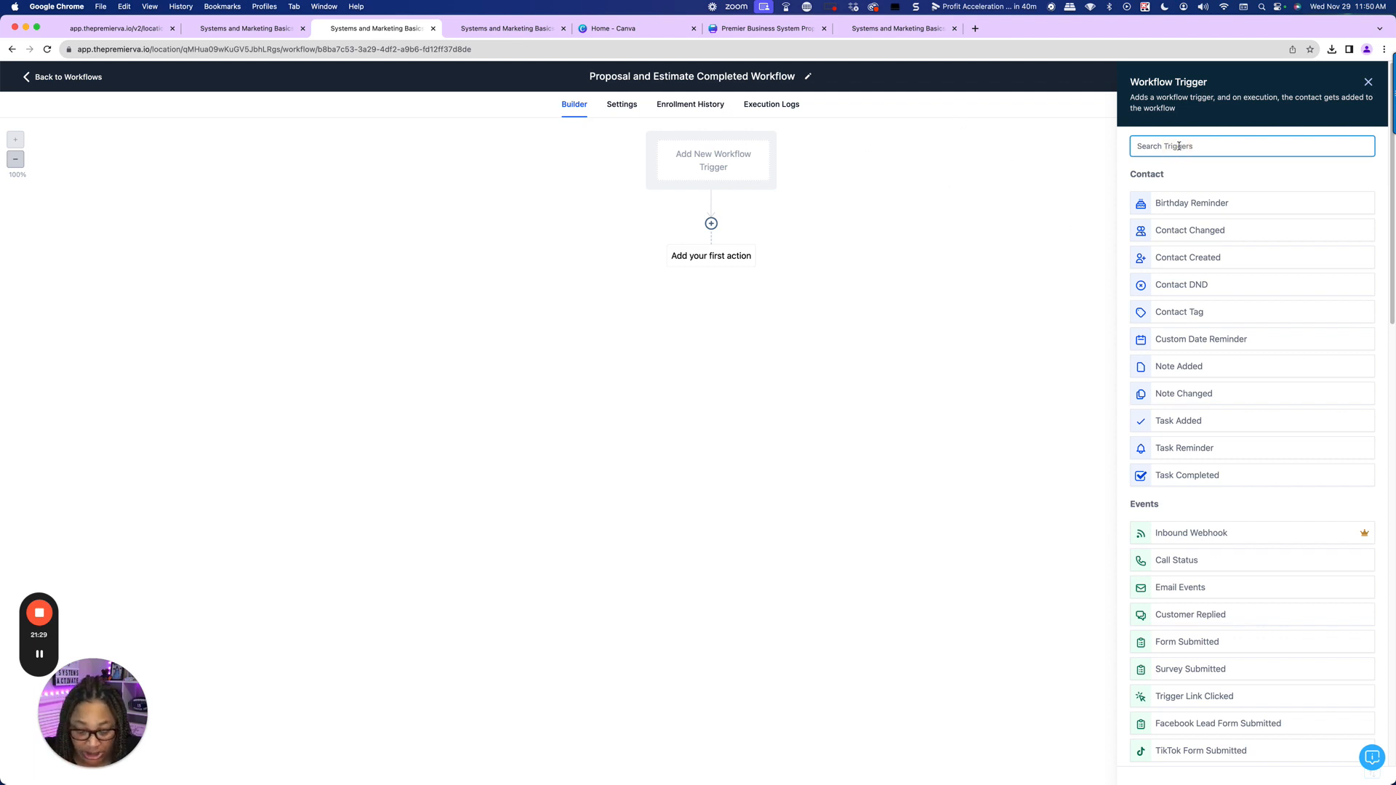
text(pr)
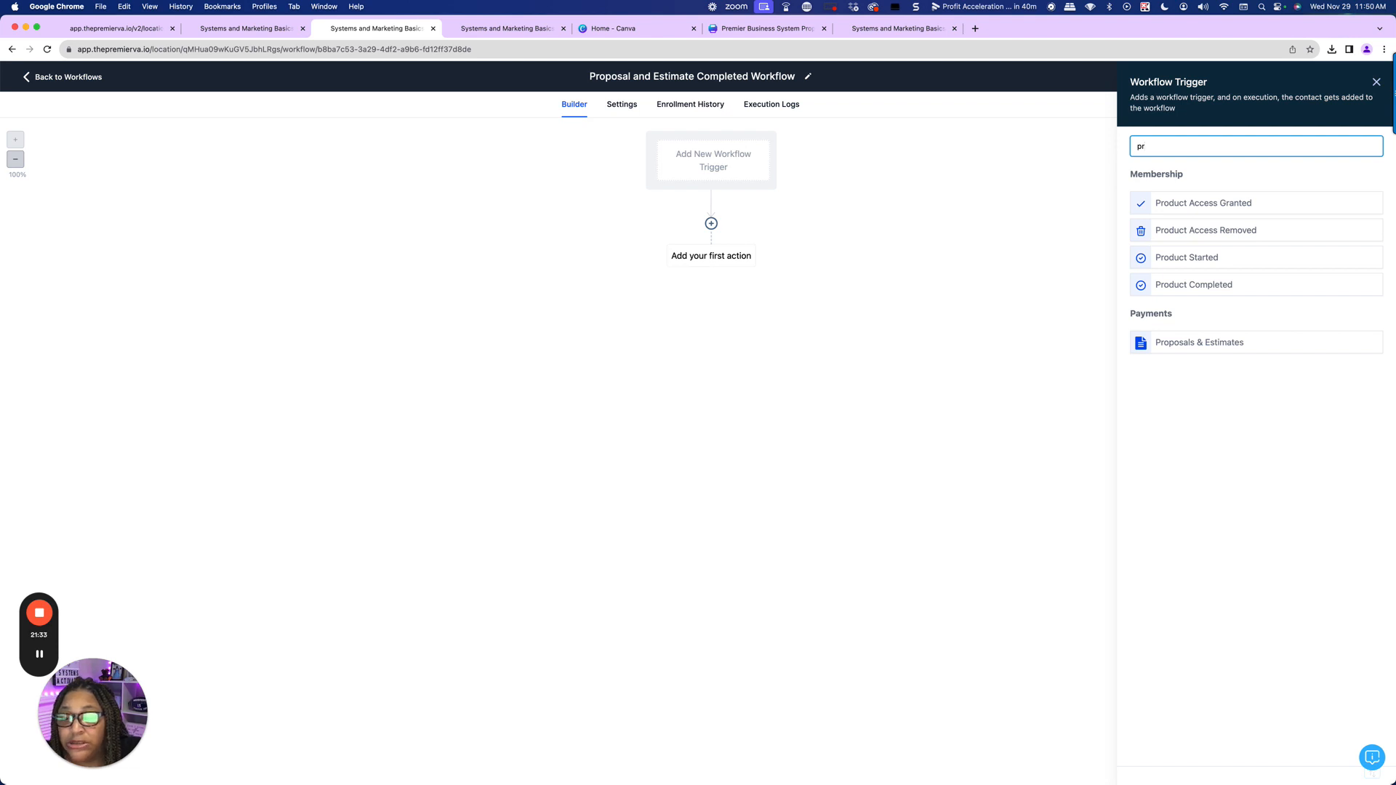
click(1225, 344)
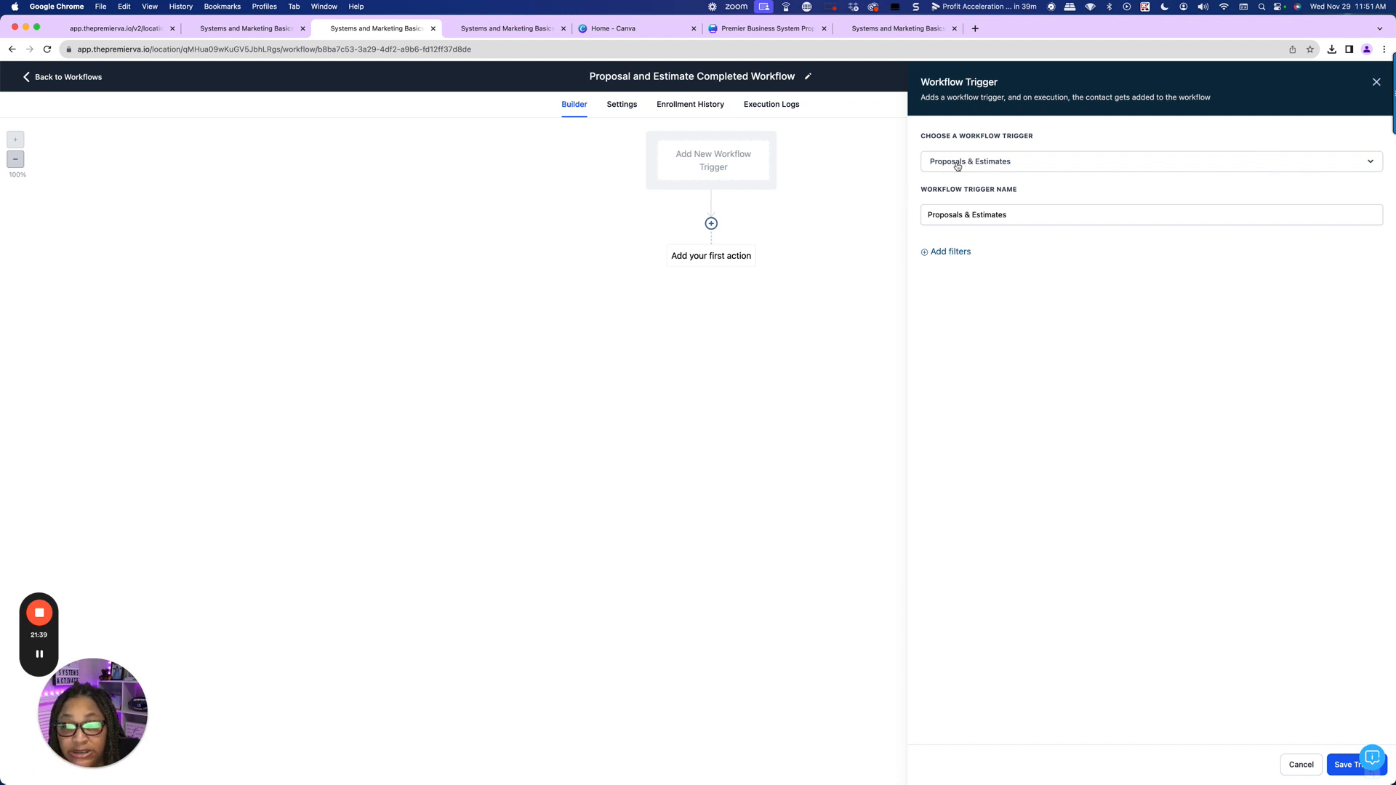
click(940, 252)
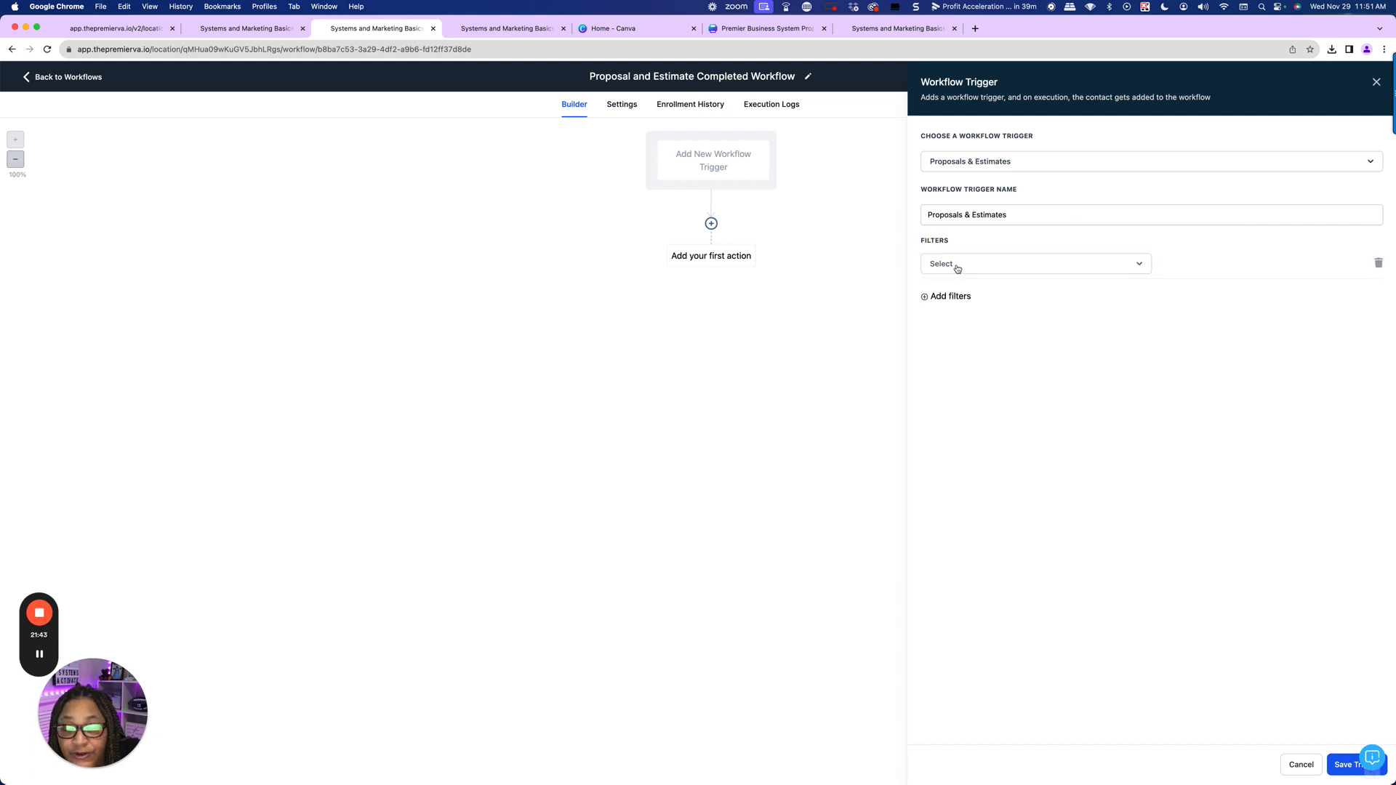
click(955, 266)
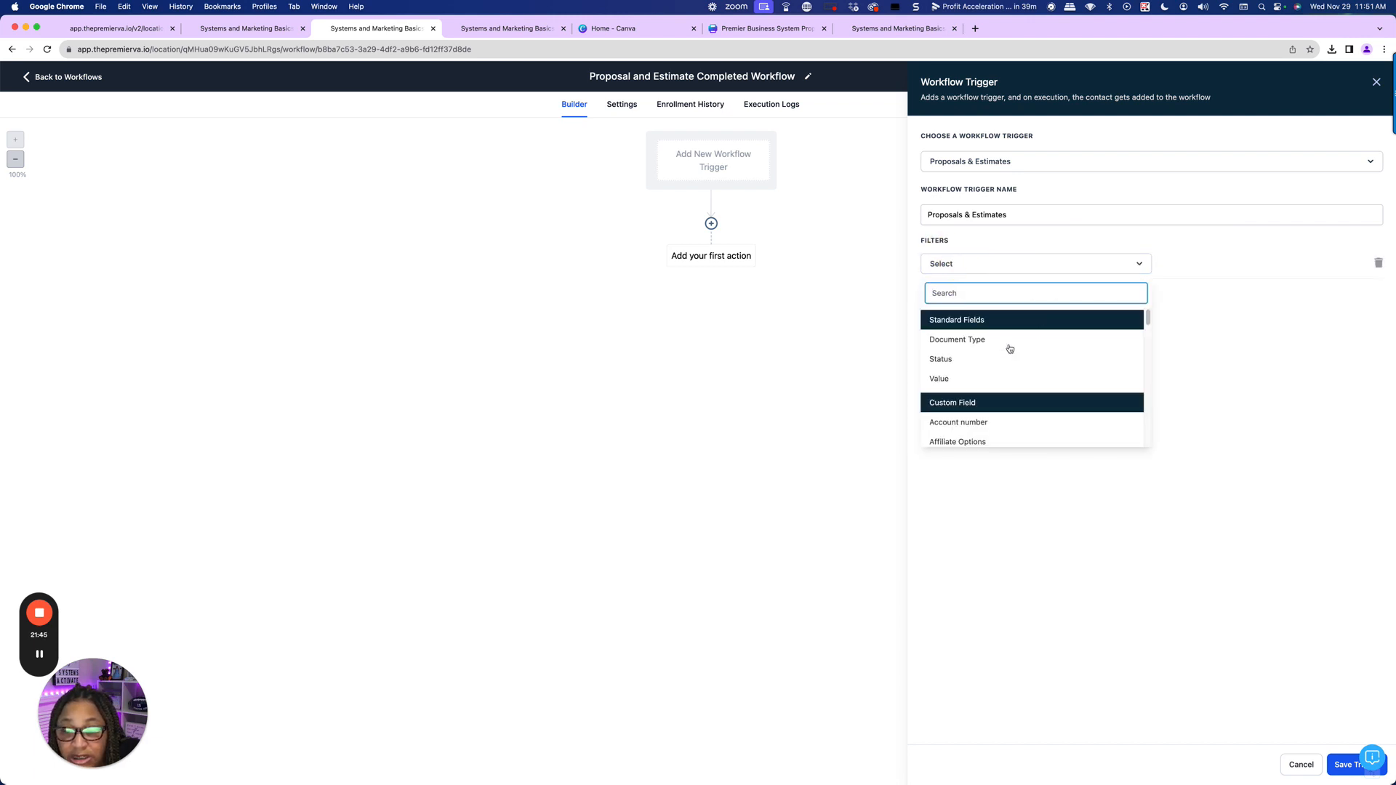
click(945, 361)
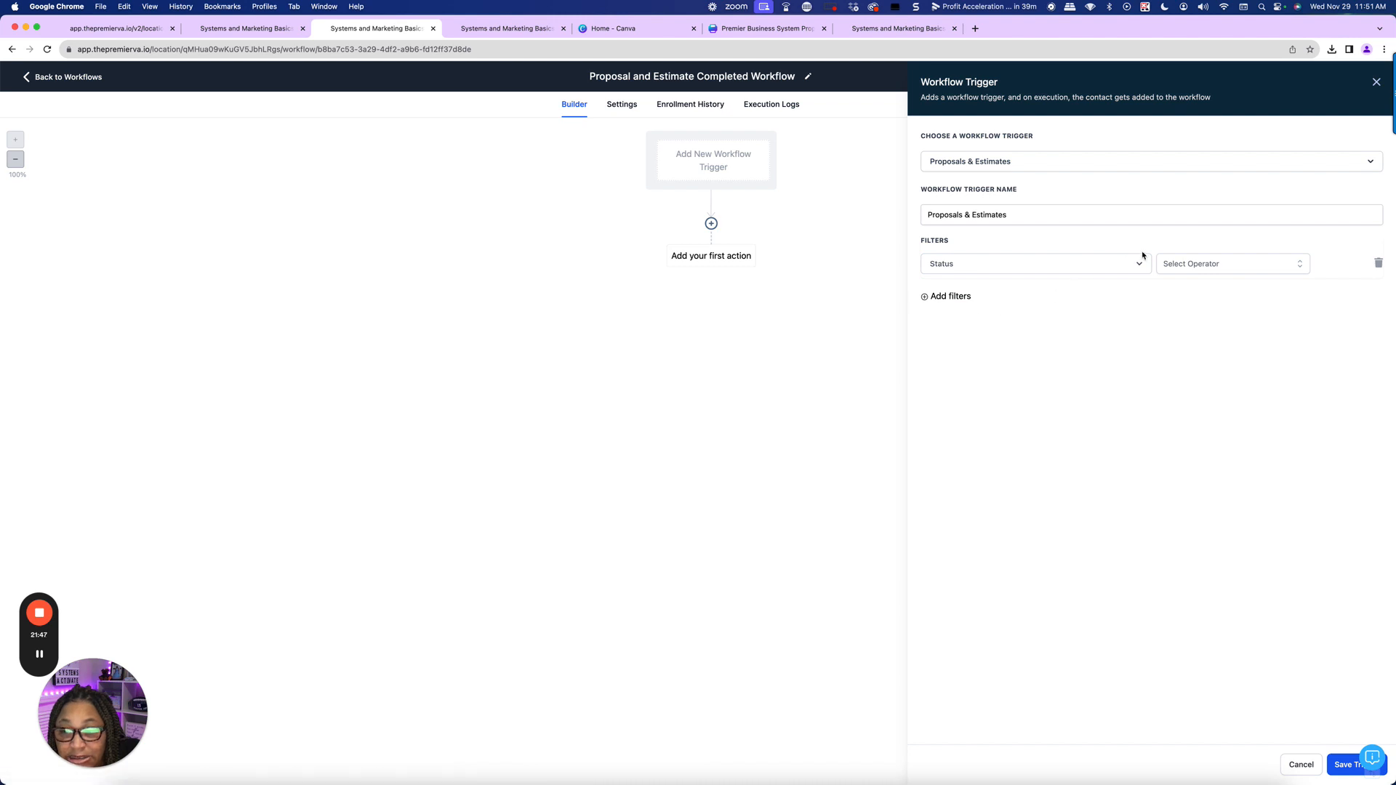
click(1197, 271)
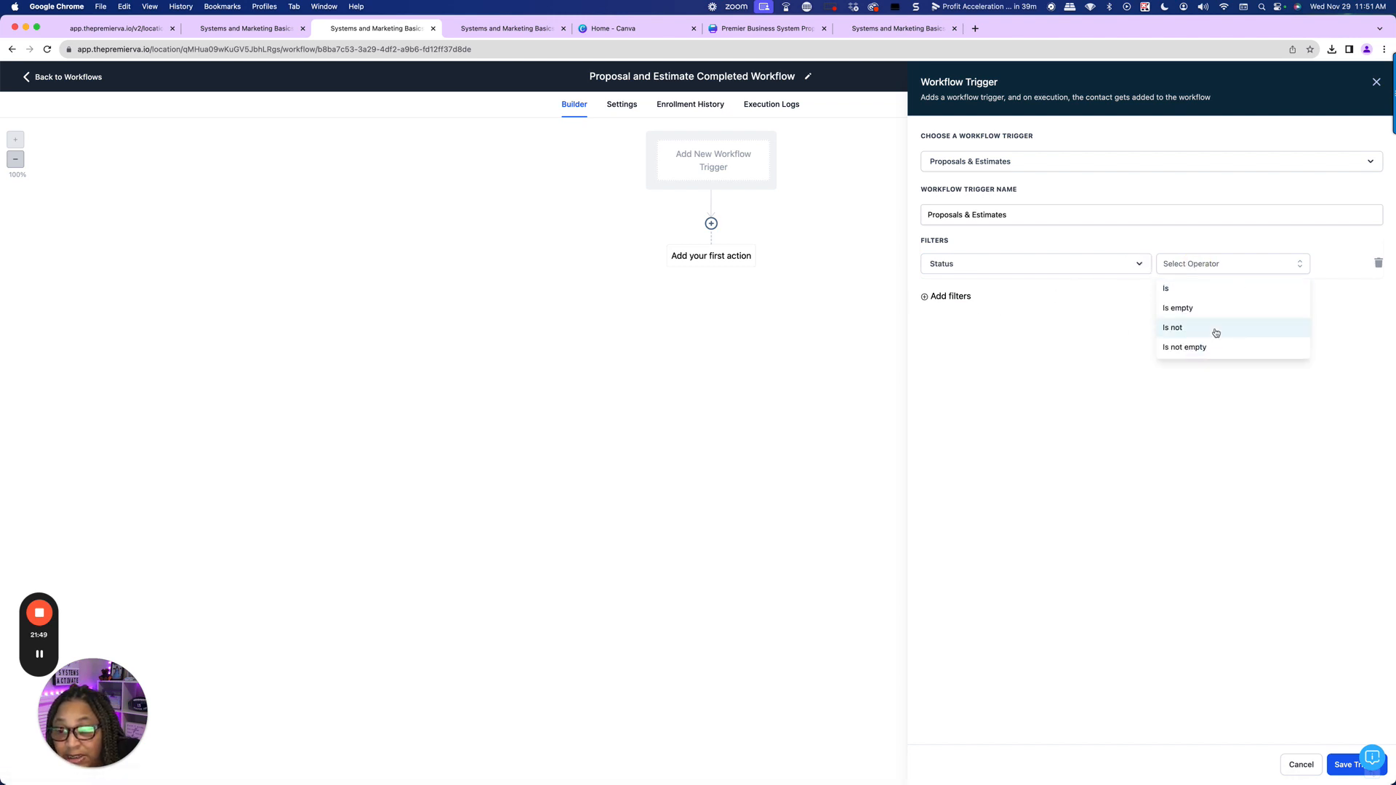
click(1166, 289)
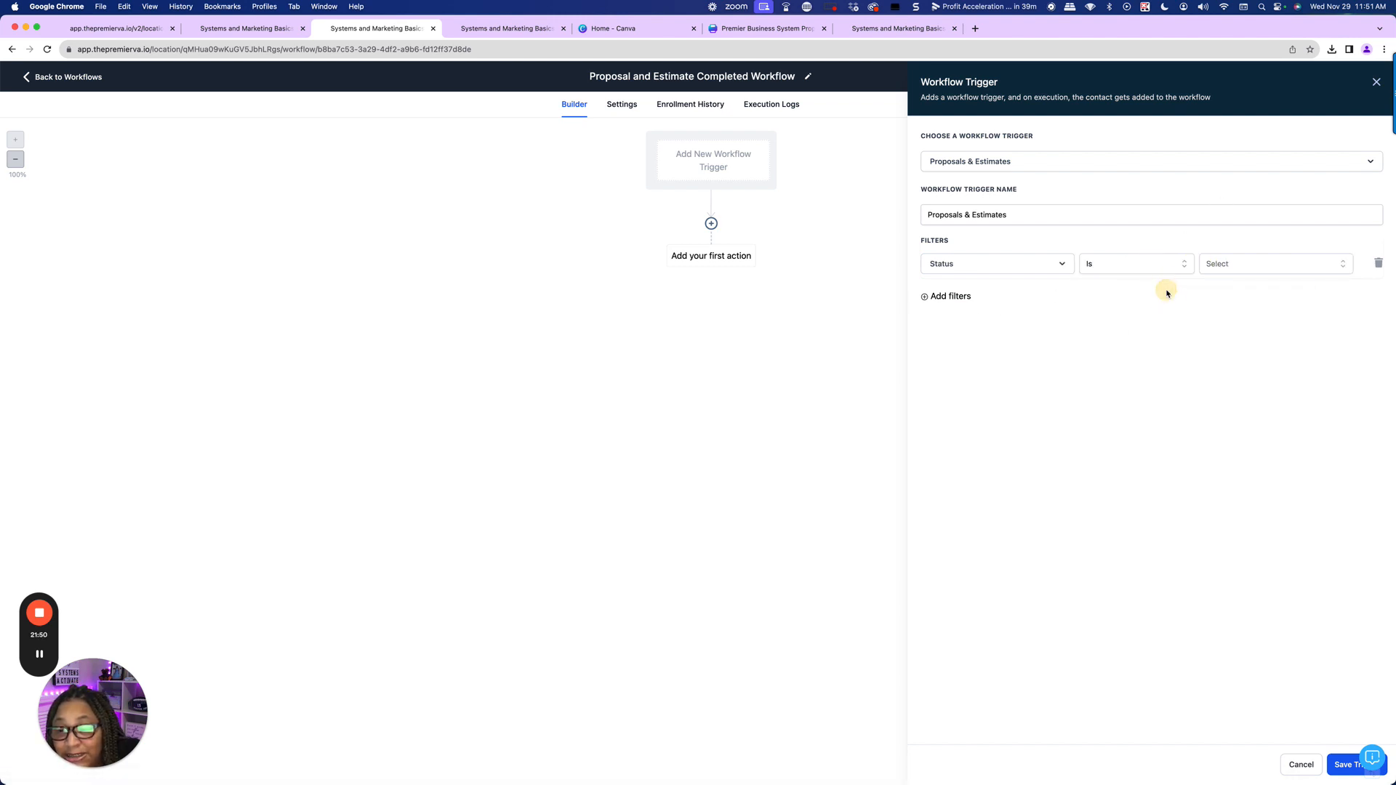
click(1235, 269)
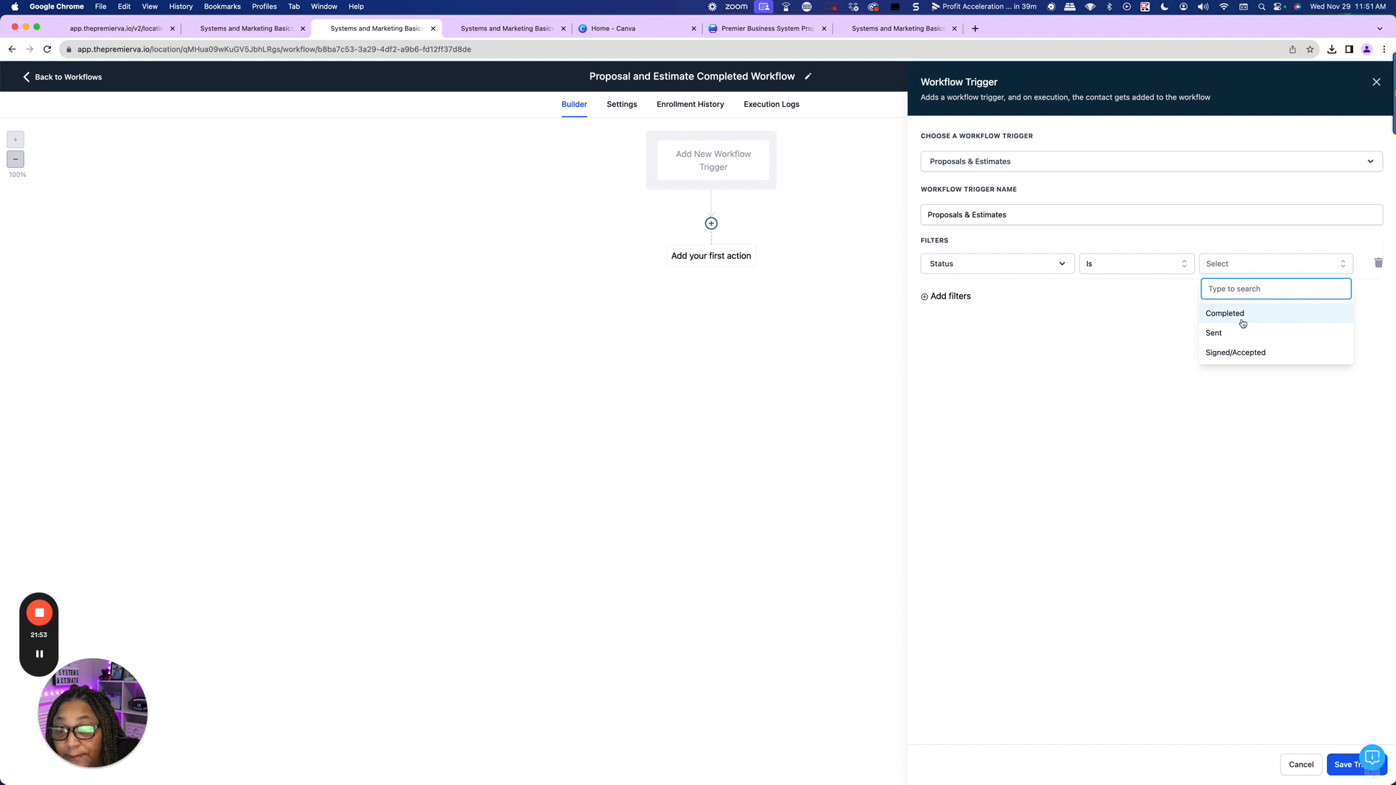
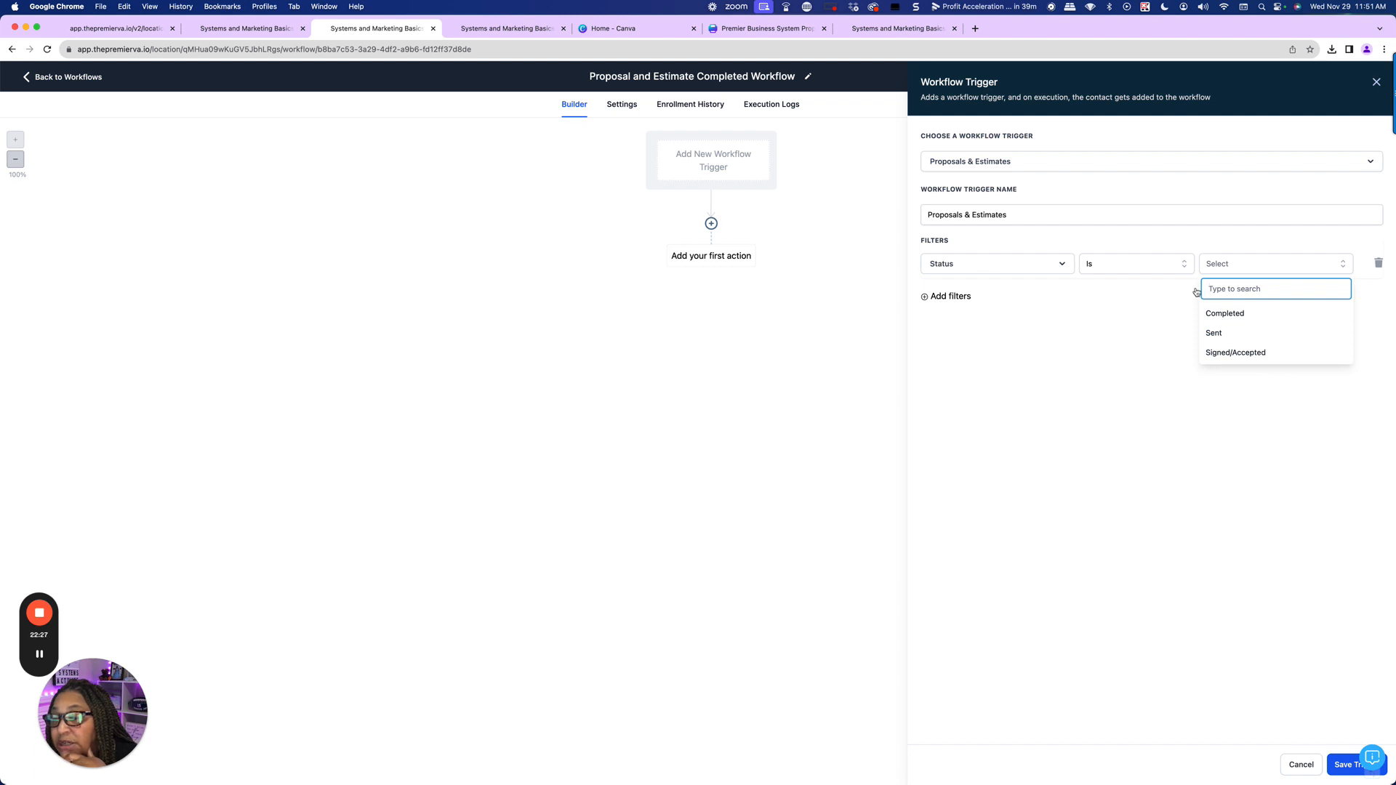
click(1138, 358)
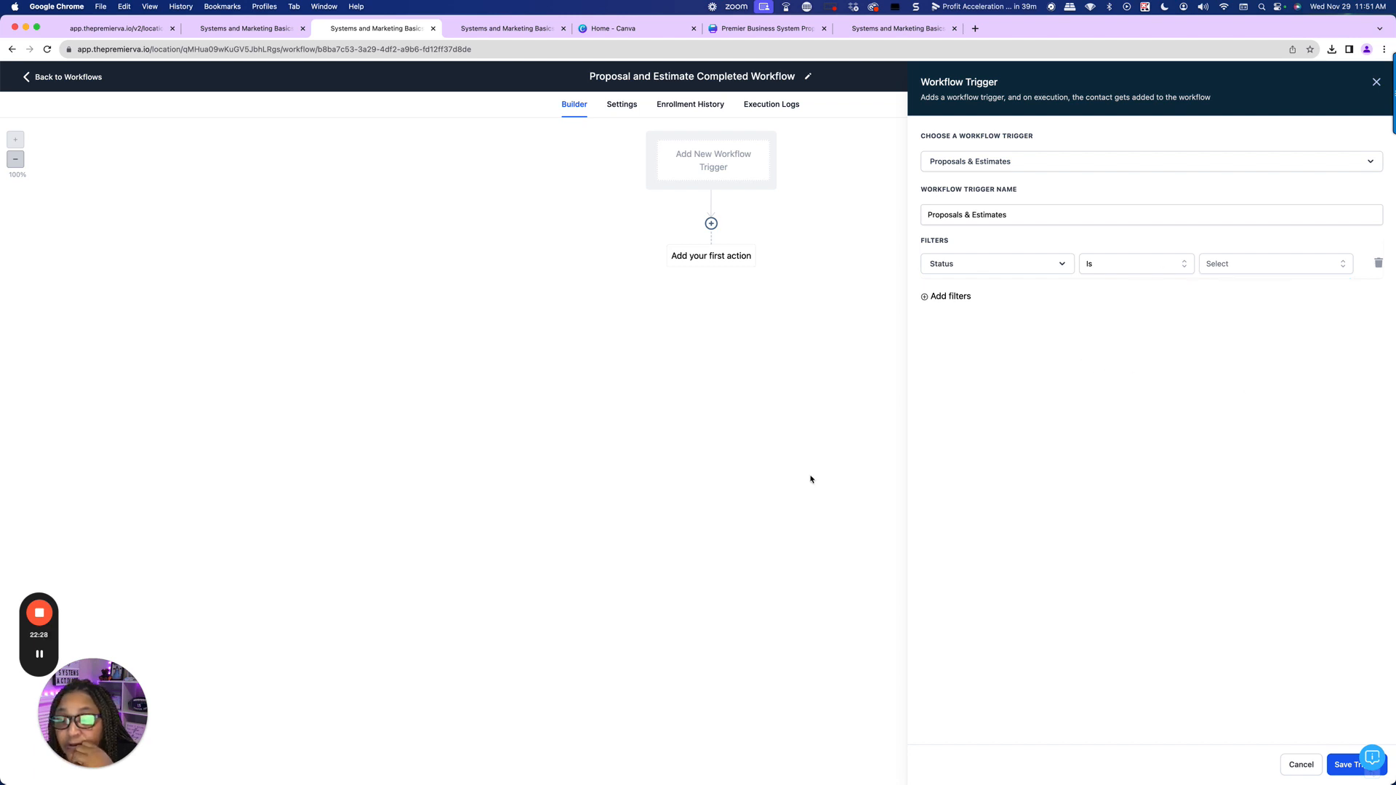
click(40, 655)
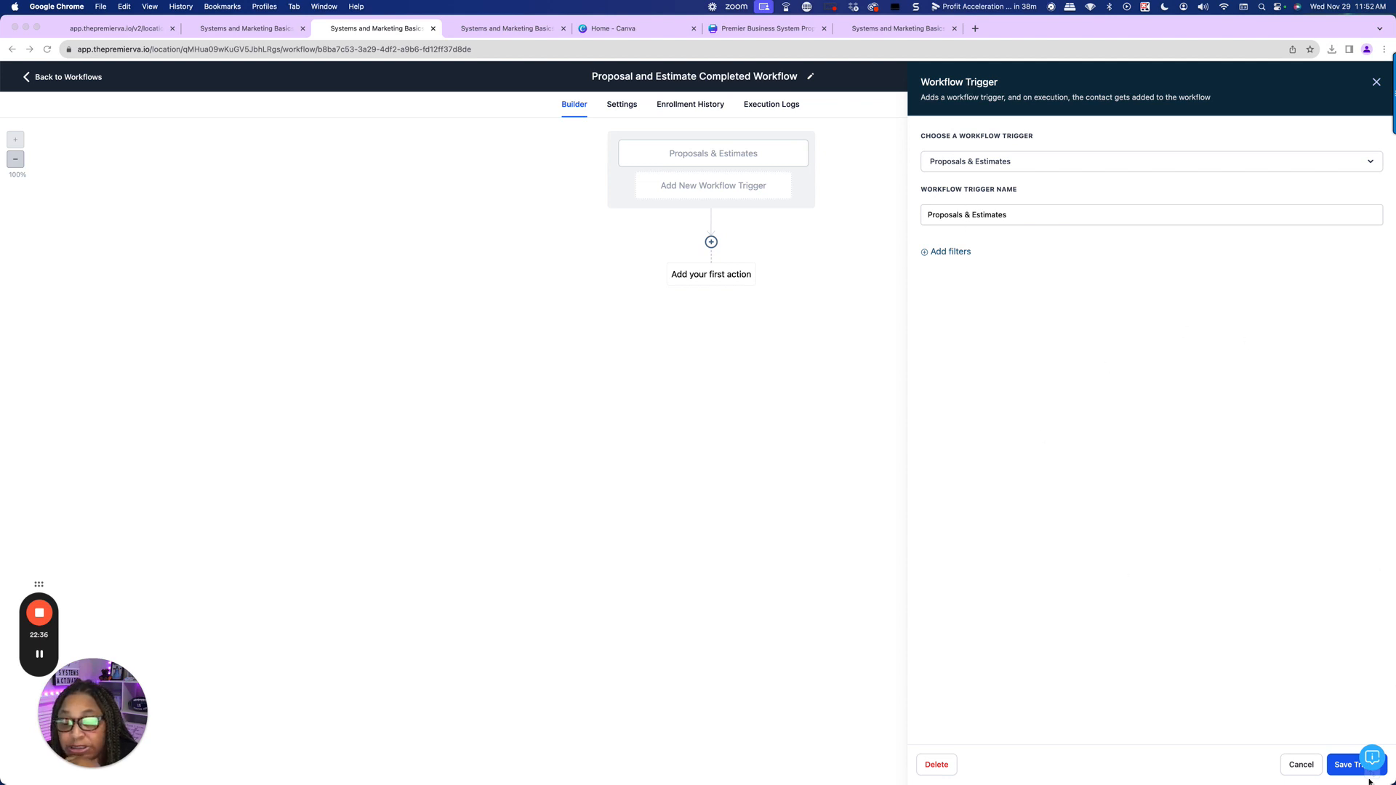
- Save the Proposals & Estimates trigger without filters and add an If / Else action as the workflow's first action
click(1342, 764)
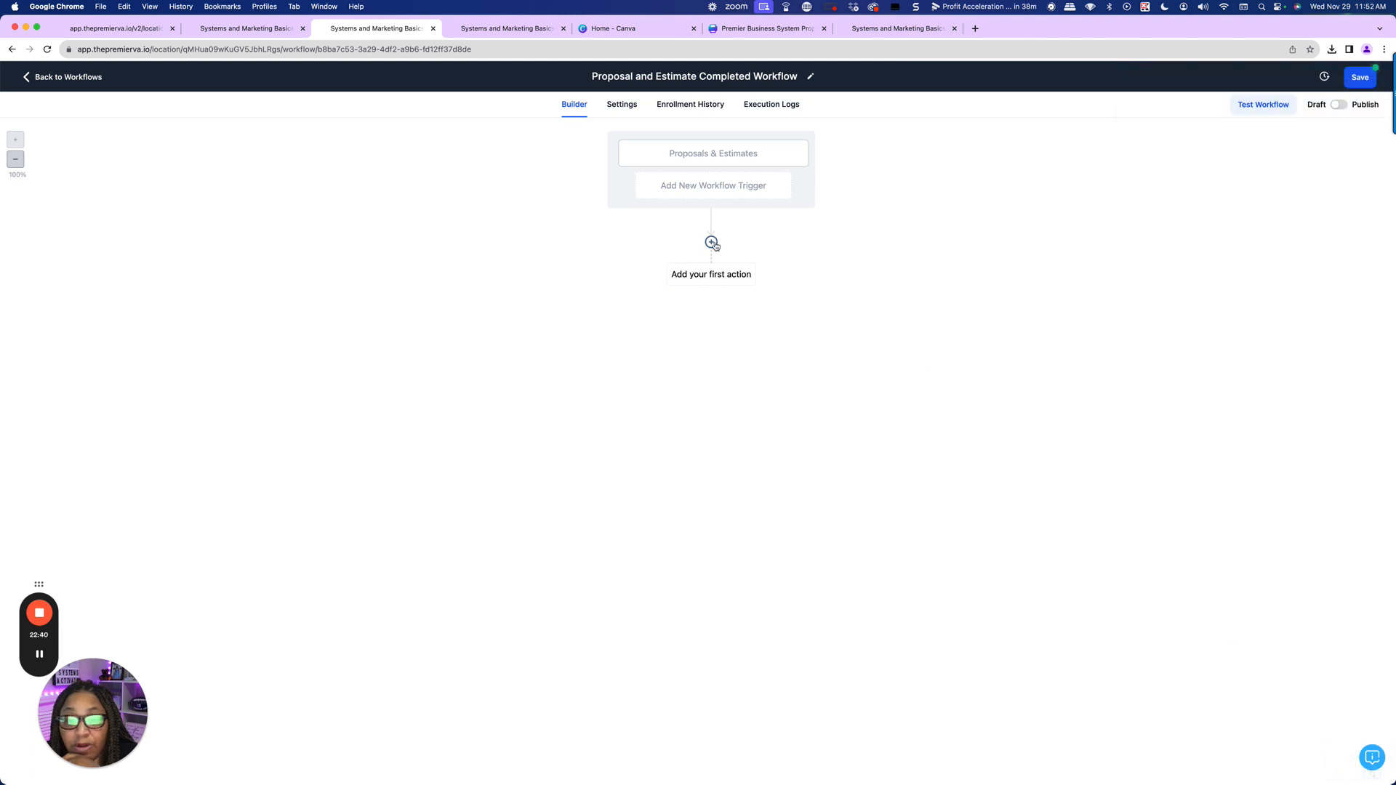
click(712, 242)
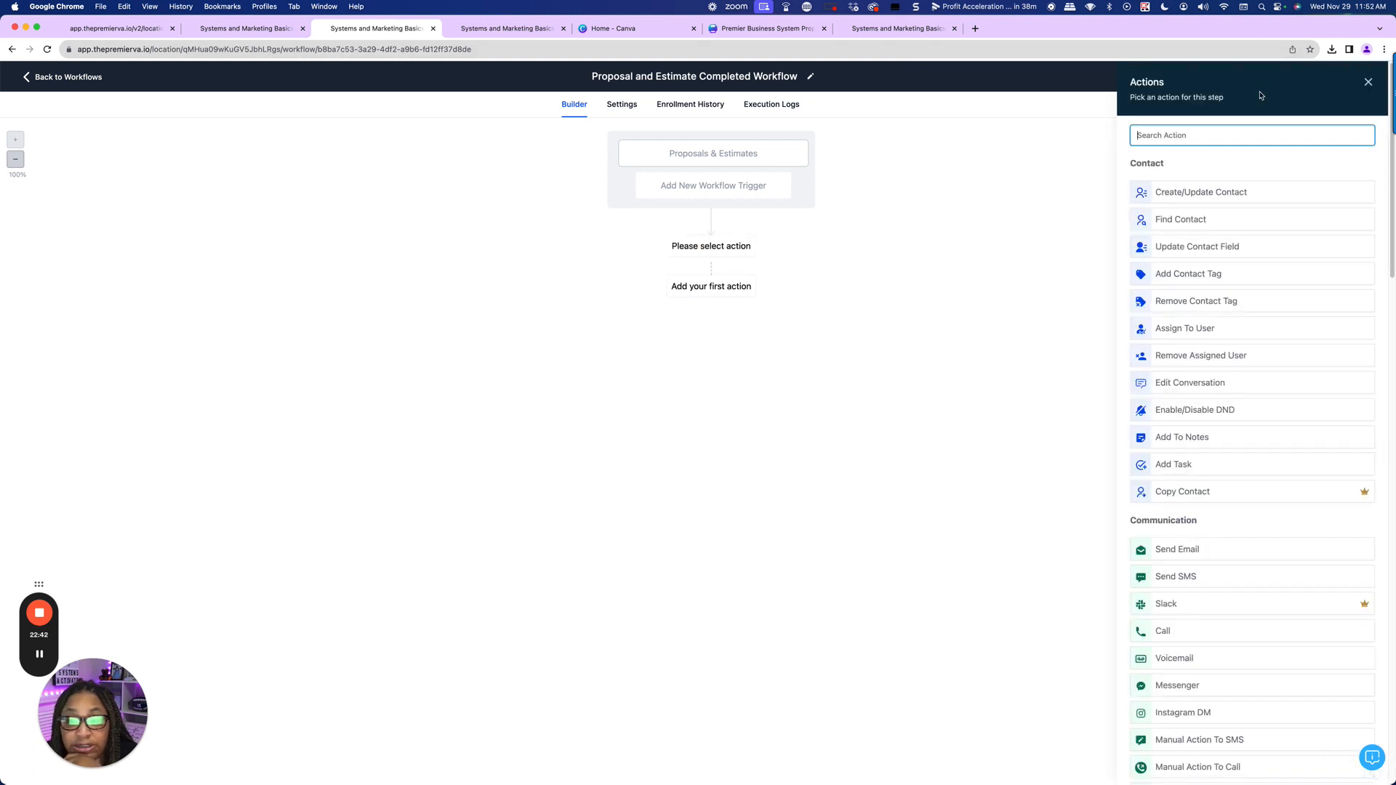
text(if)
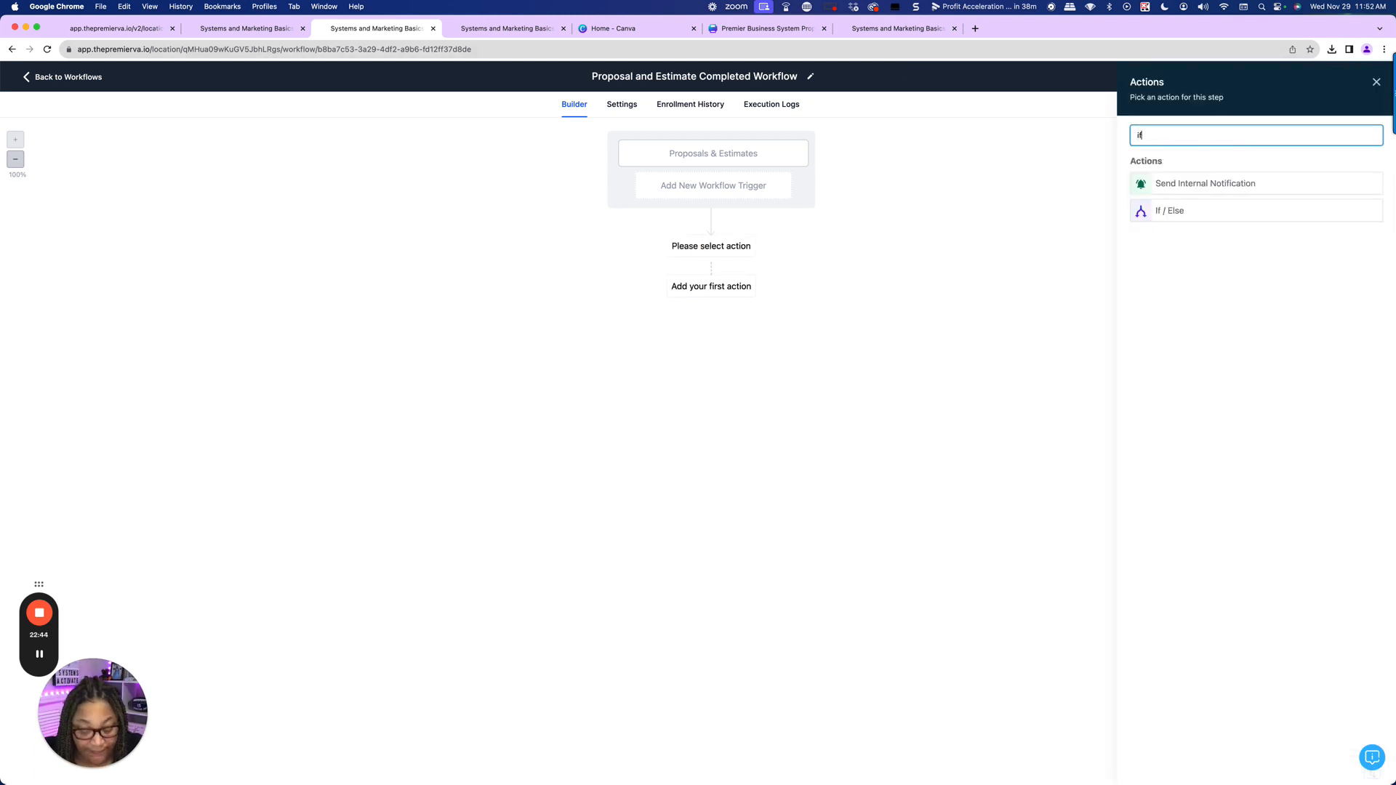
click(1169, 211)
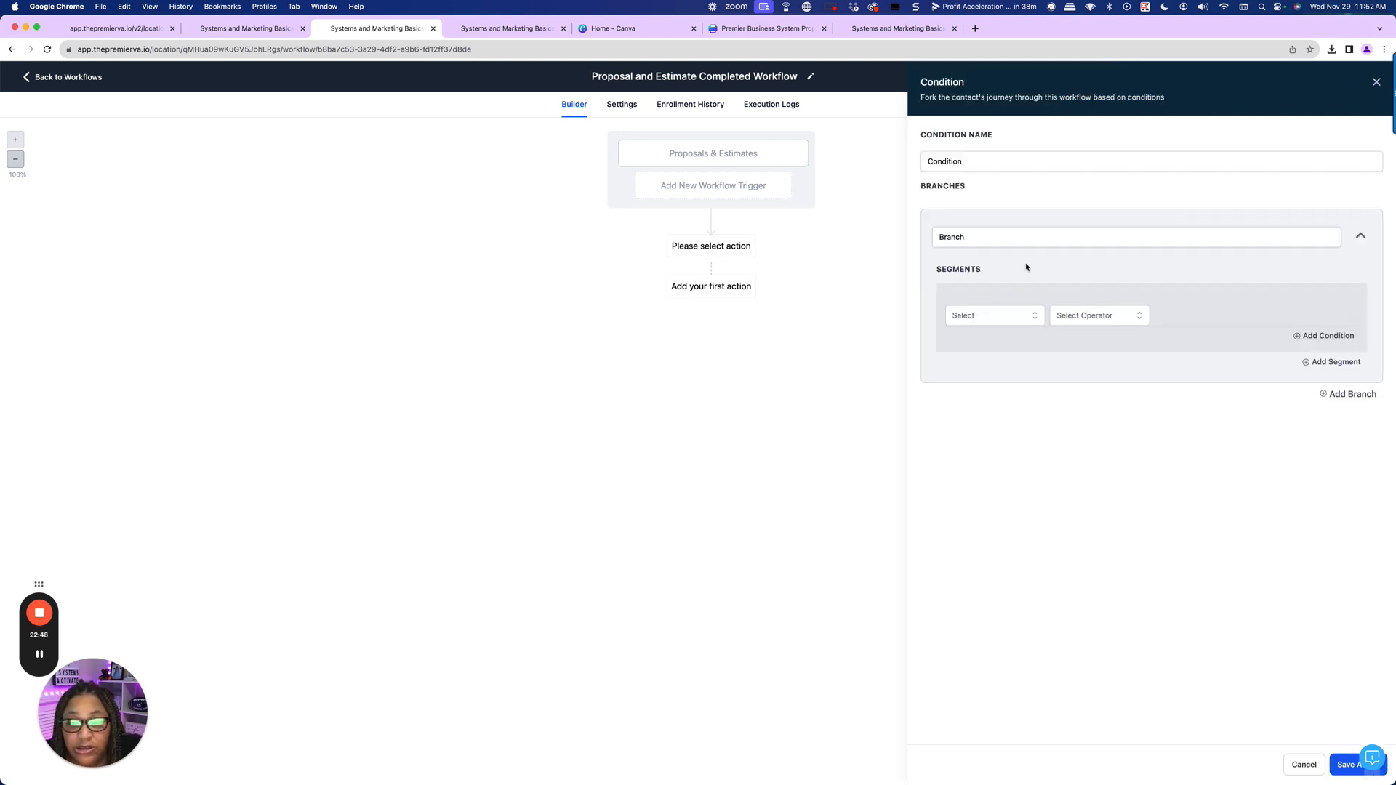
- Set the branch condition to Proposals & Estimates Status Is Completed and name the branch Completed
click(980, 316)
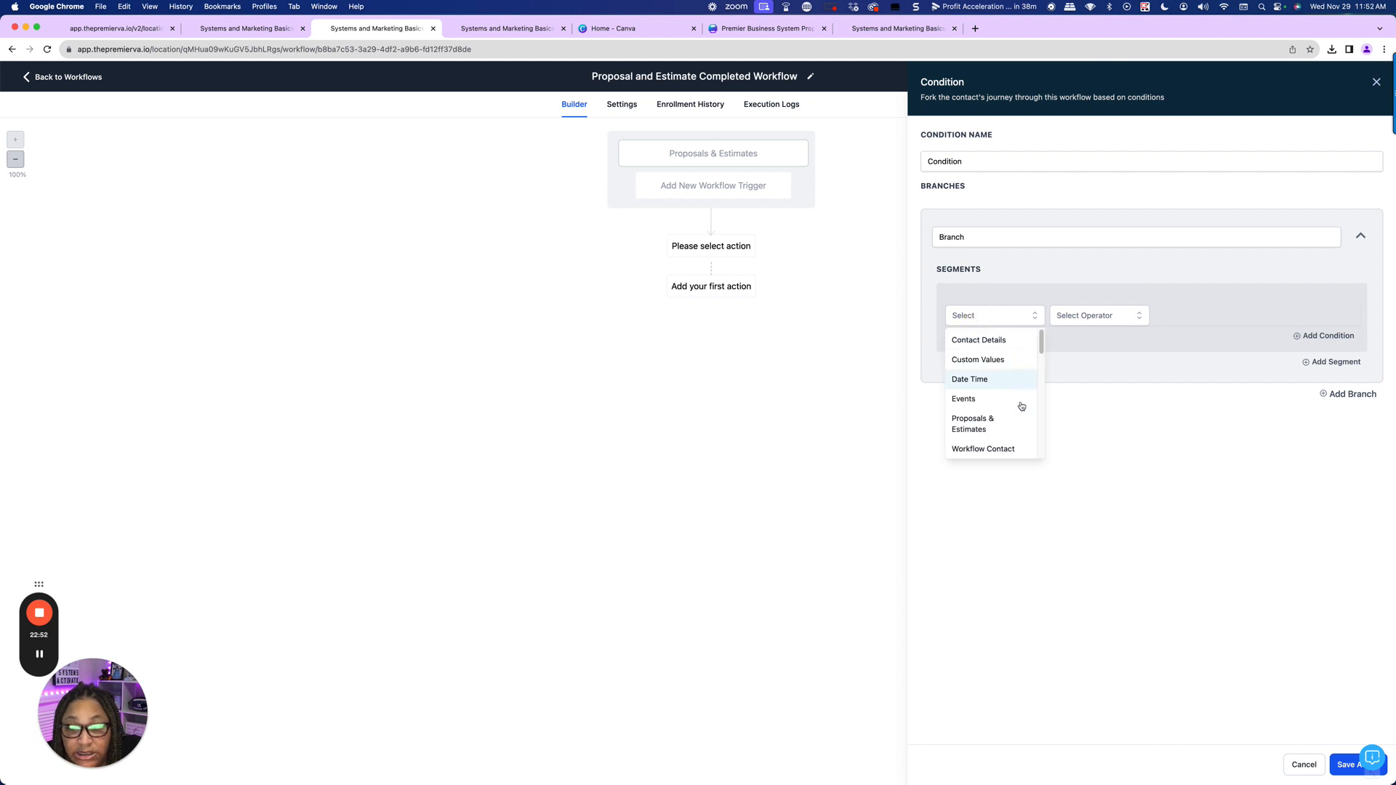
click(993, 430)
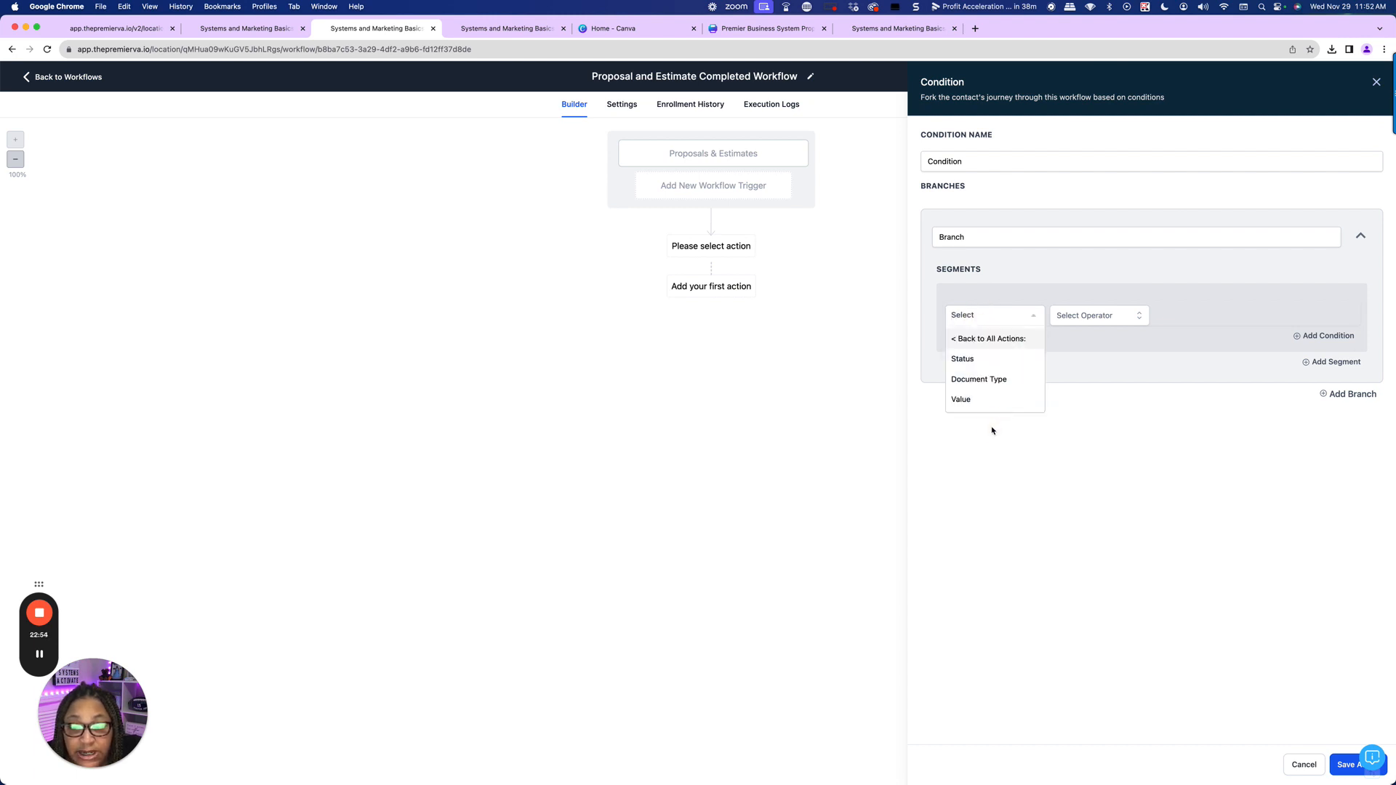
click(961, 359)
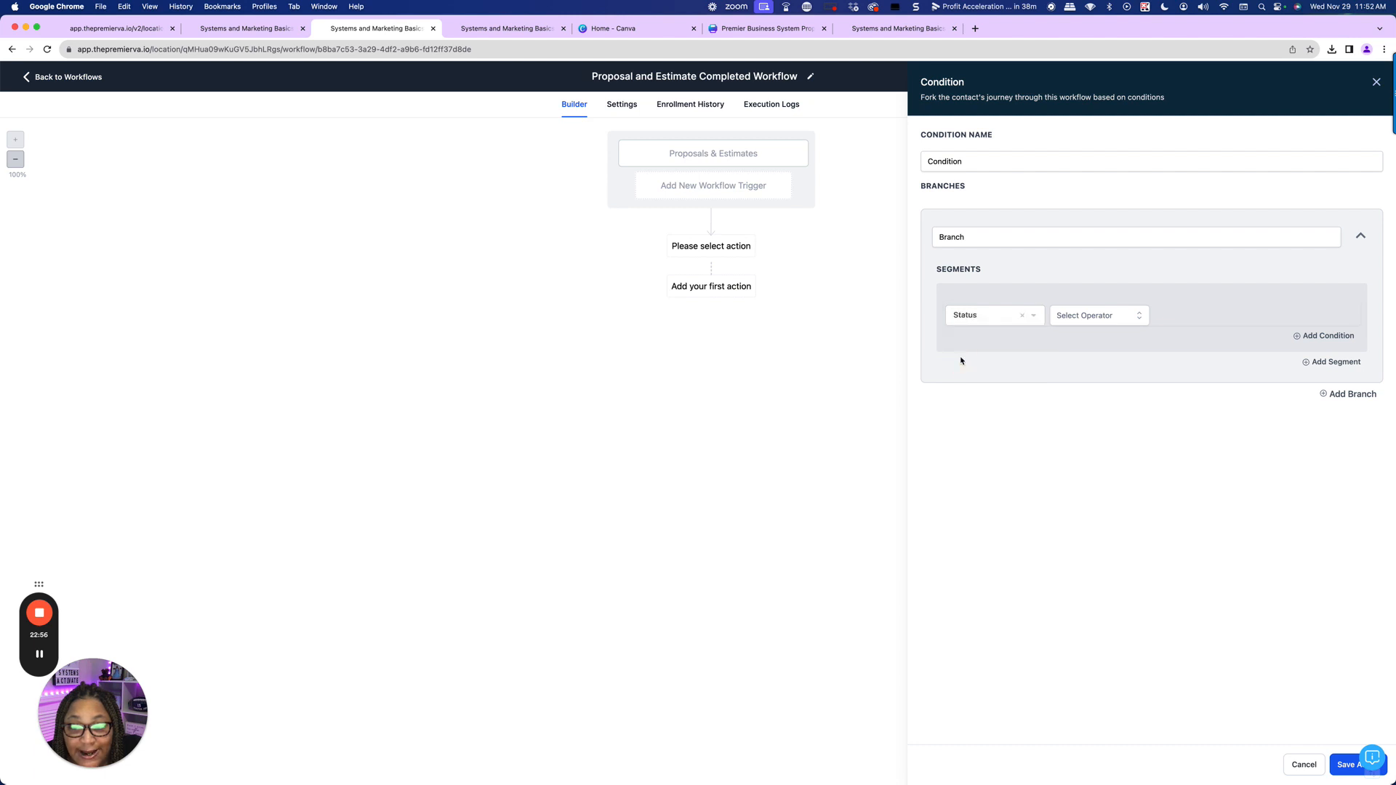
click(1062, 317)
click(1071, 347)
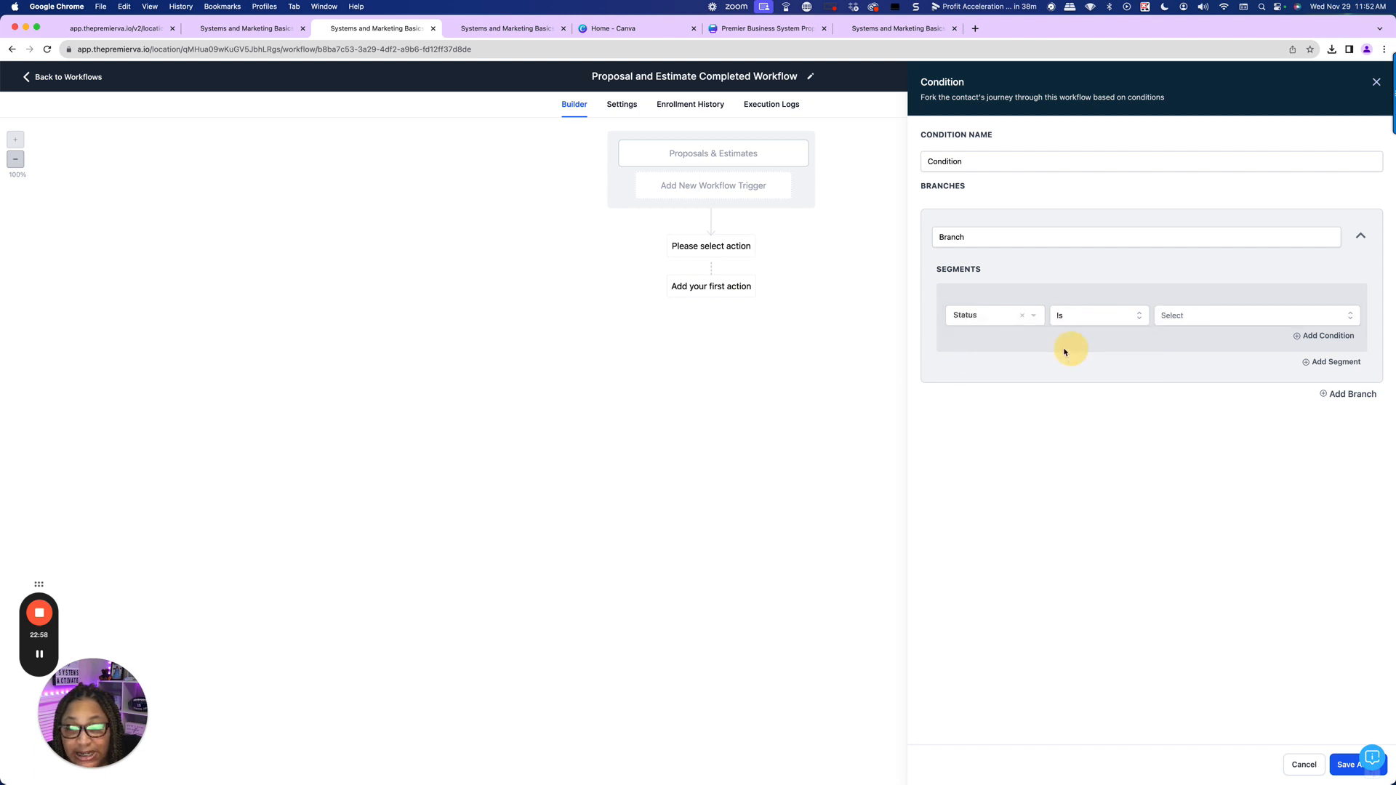
click(1215, 314)
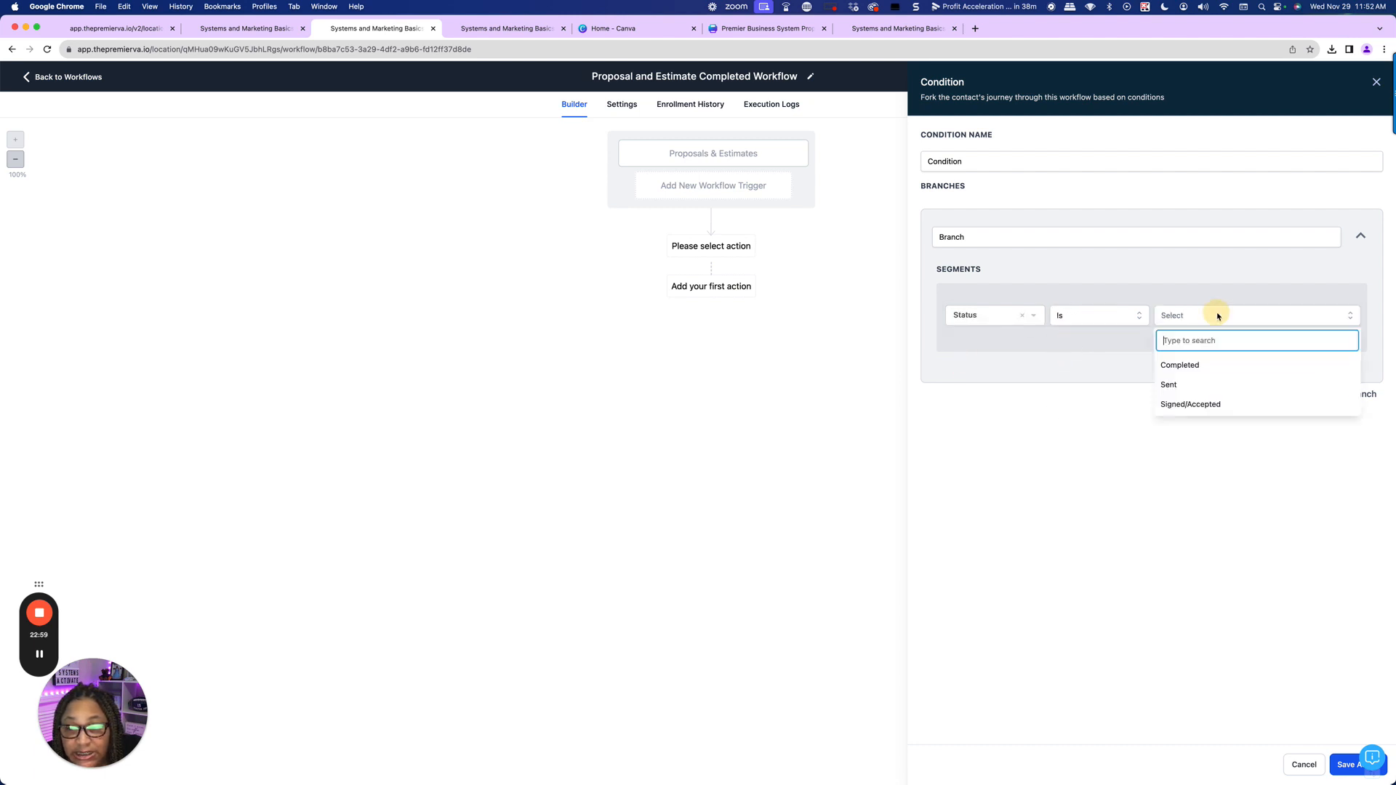
click(1184, 369)
drag(998, 241, 915, 236)
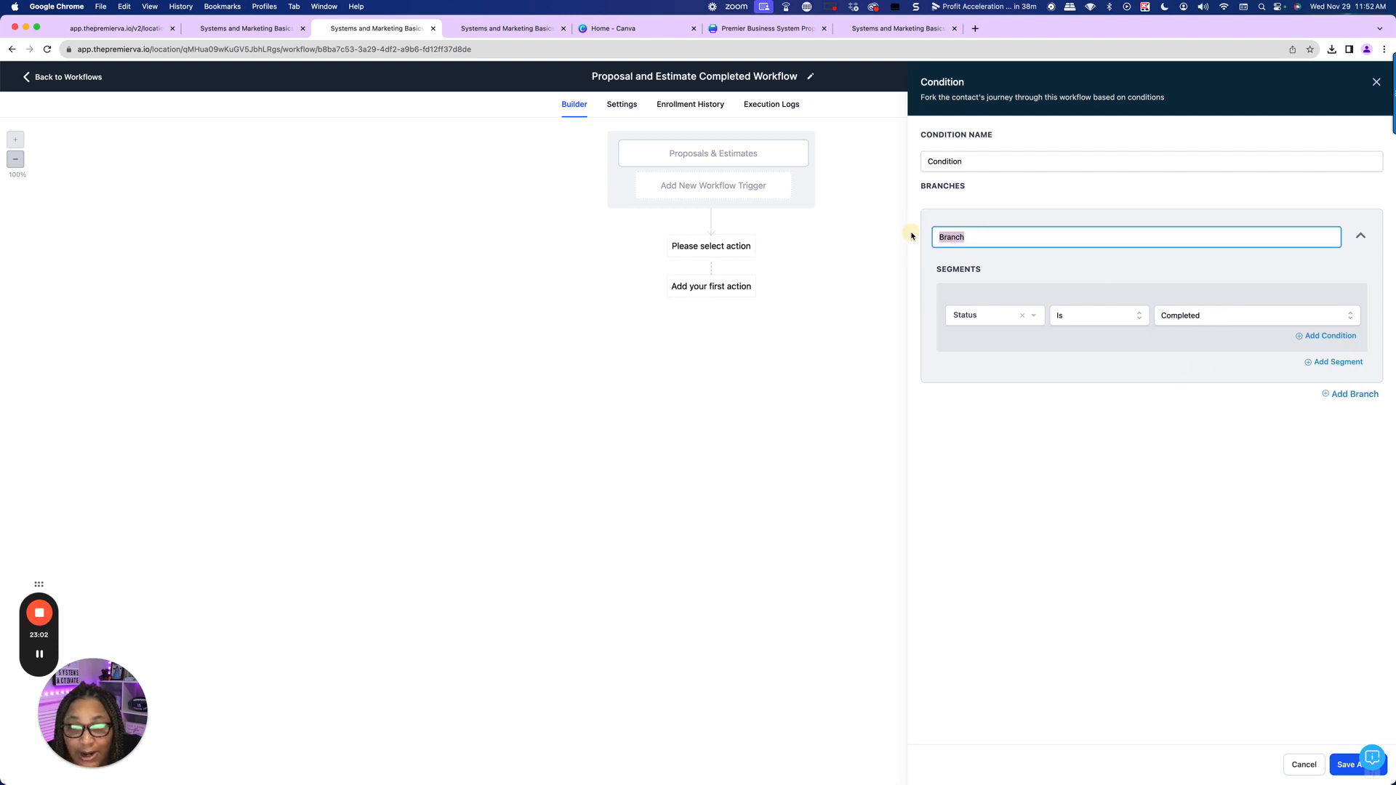
text(Completed)
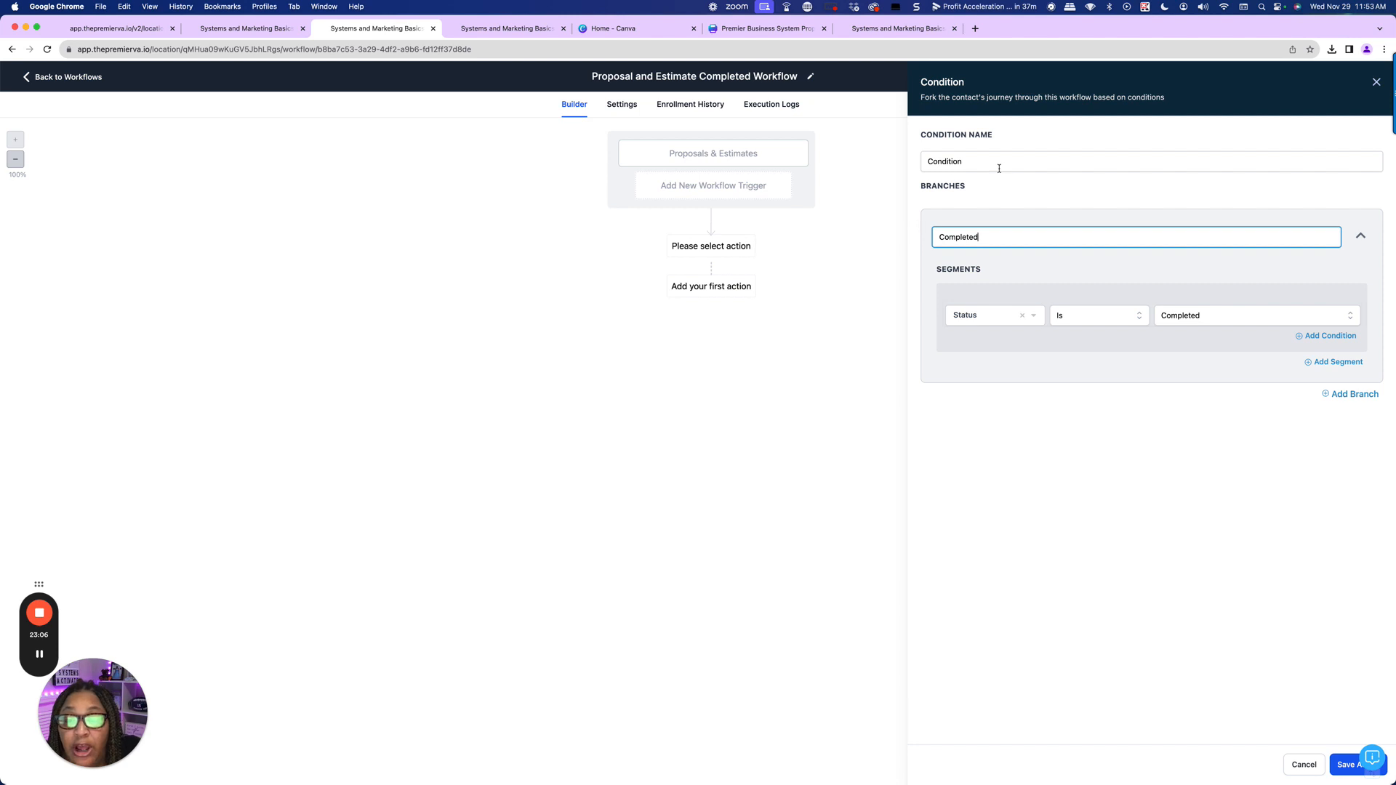
- Rename the If / Else condition as Status
drag(994, 161, 913, 158)
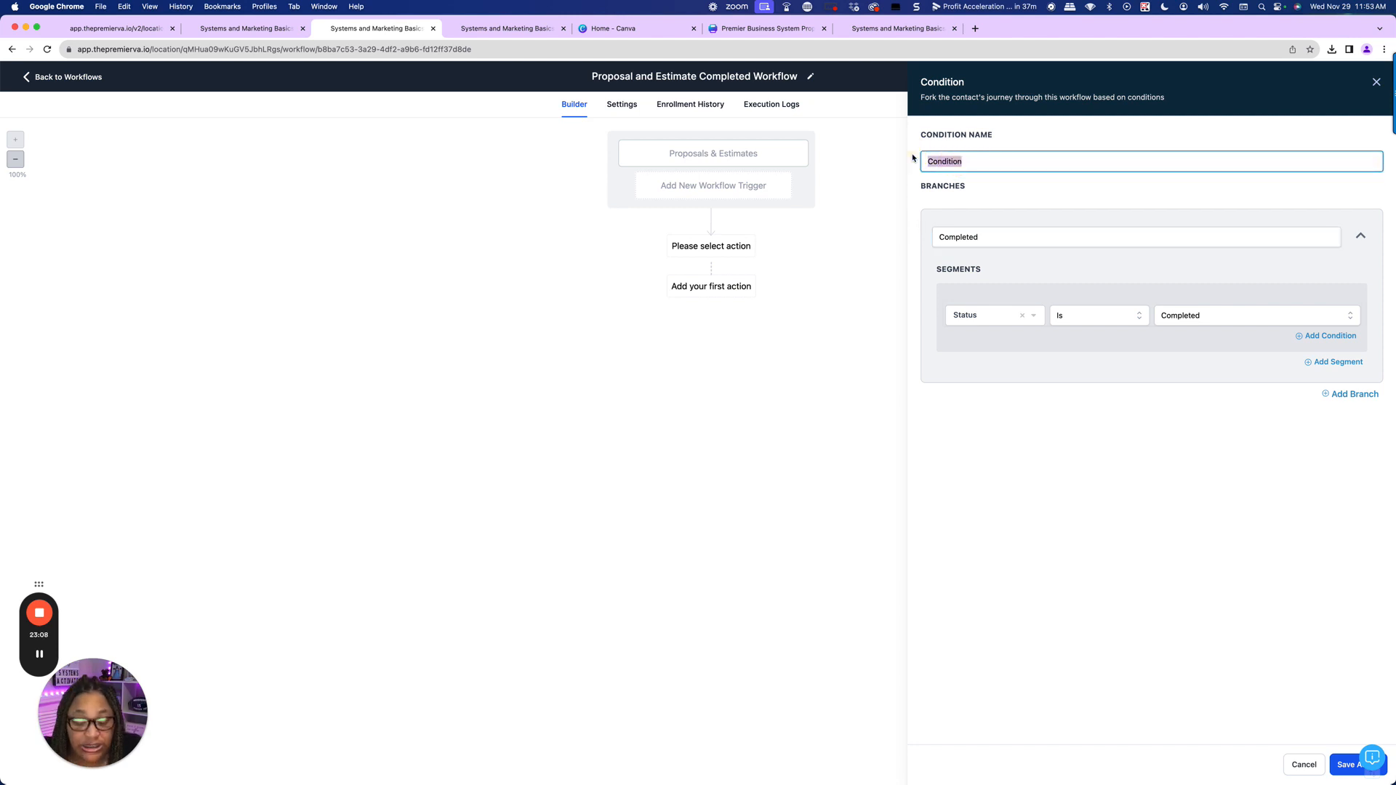
text(Sta)
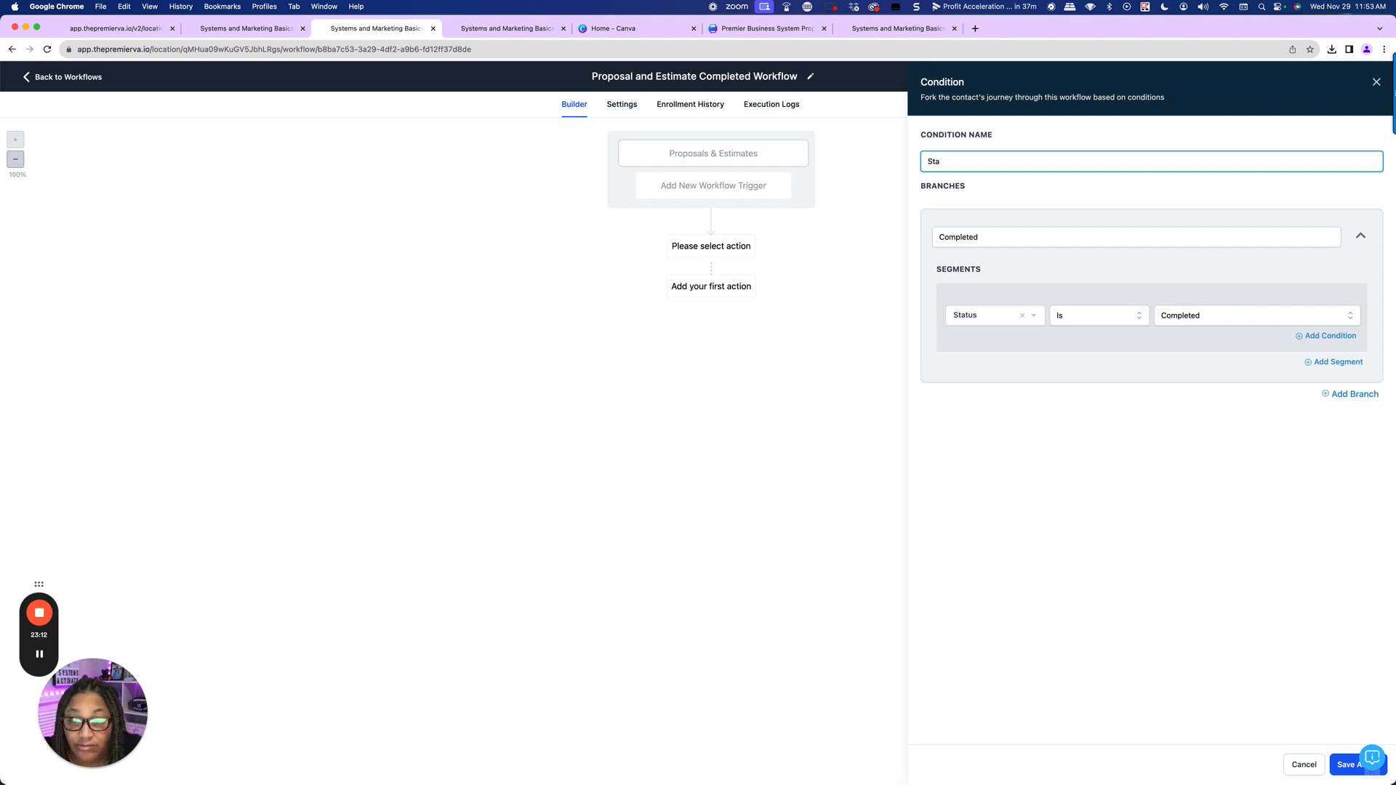
text(tus)
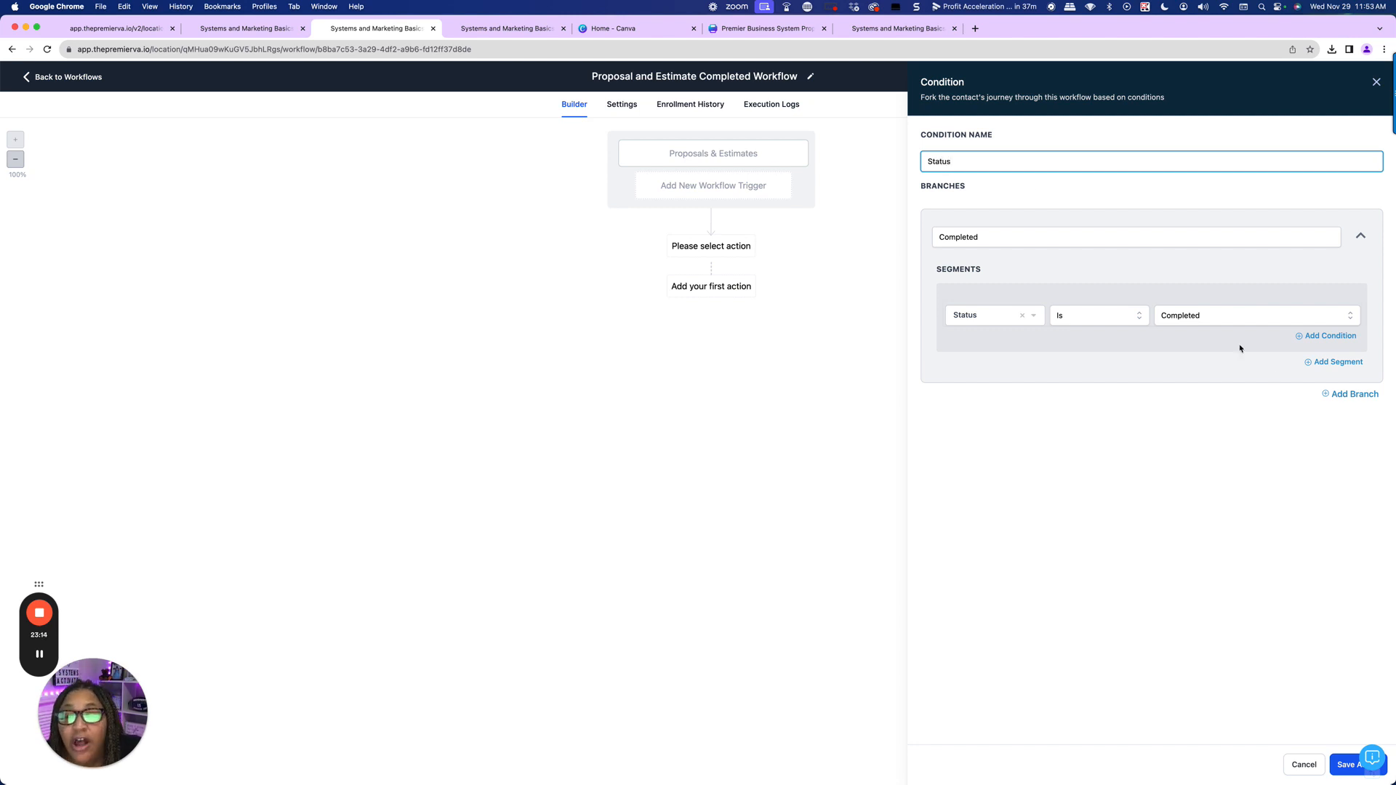
- Add a second branch with the condition Proposals & Estimates Status Is Sent
click(1338, 395)
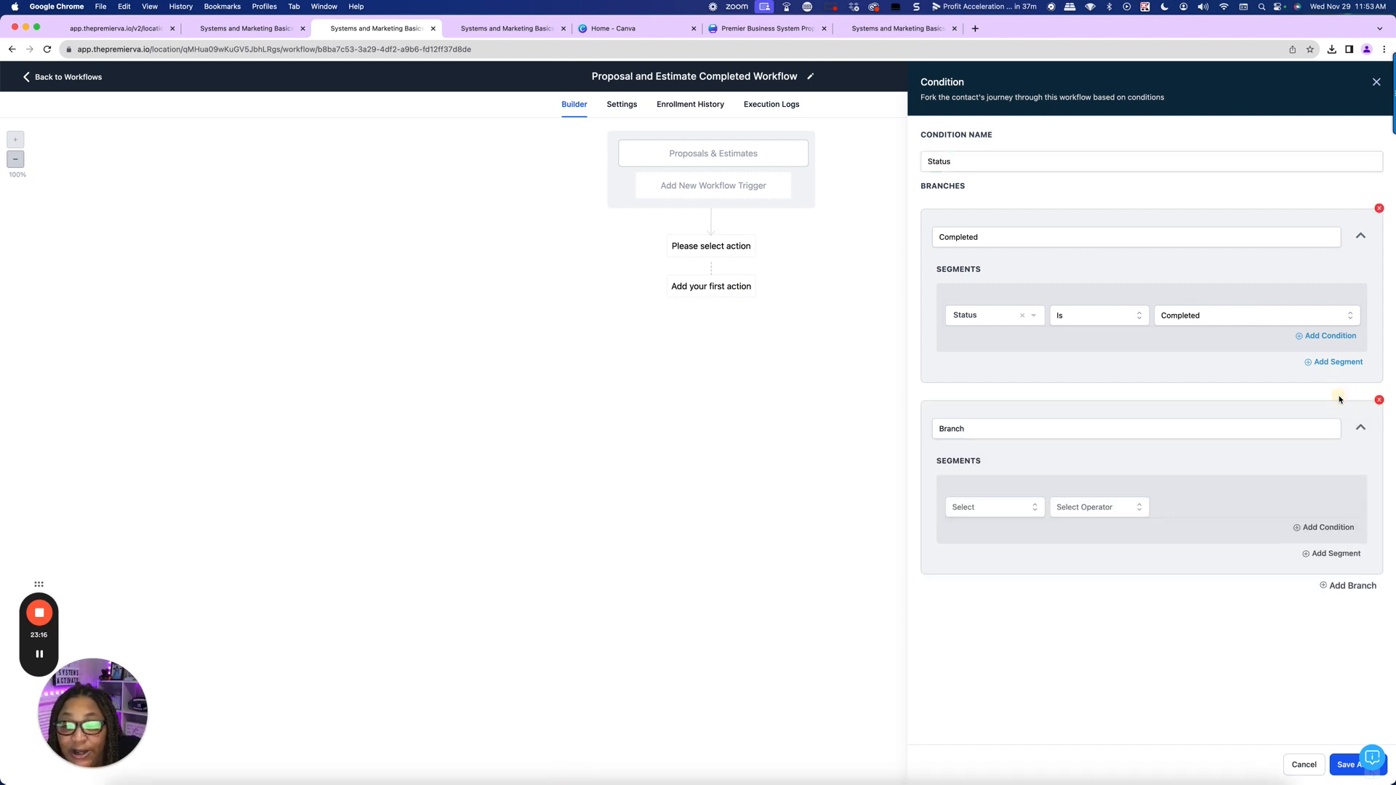
click(988, 508)
click(971, 613)
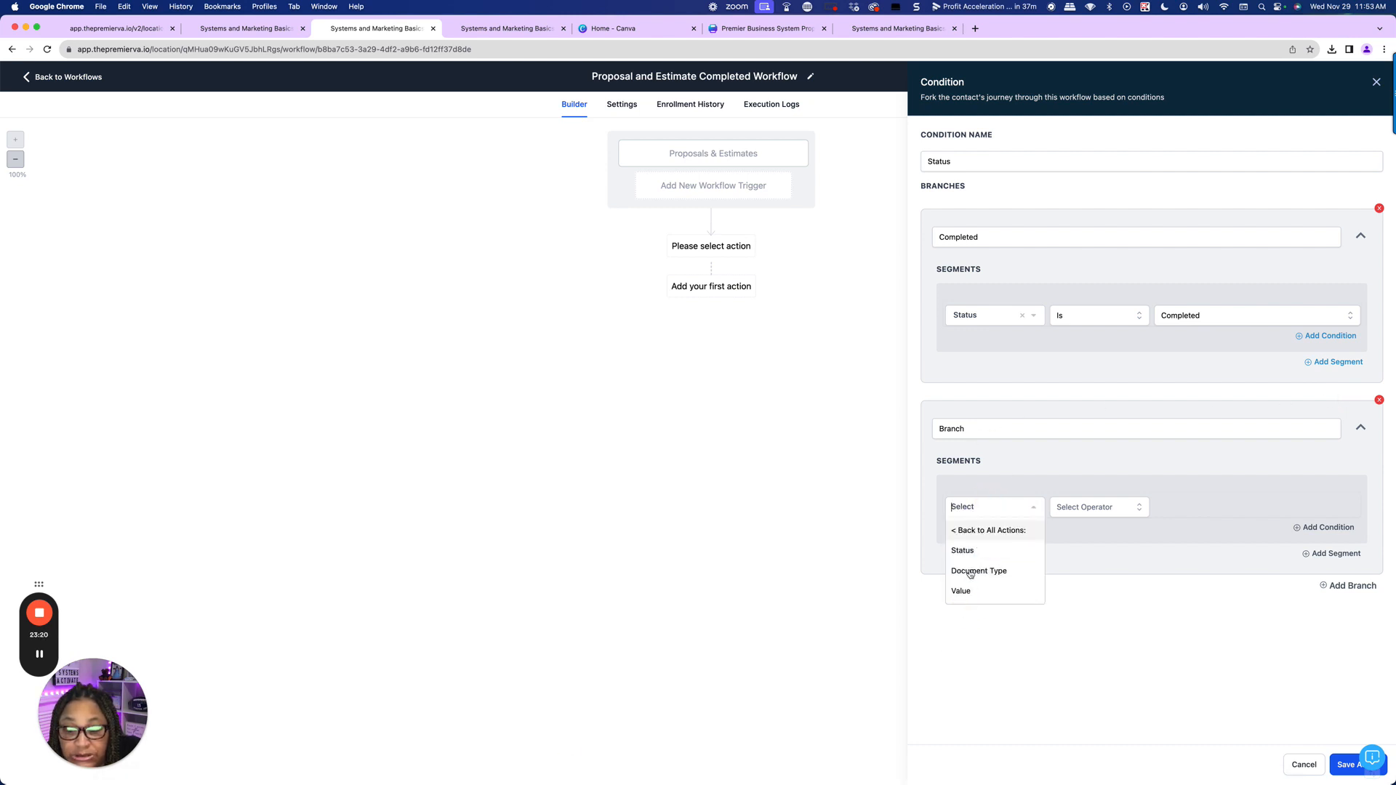
click(972, 552)
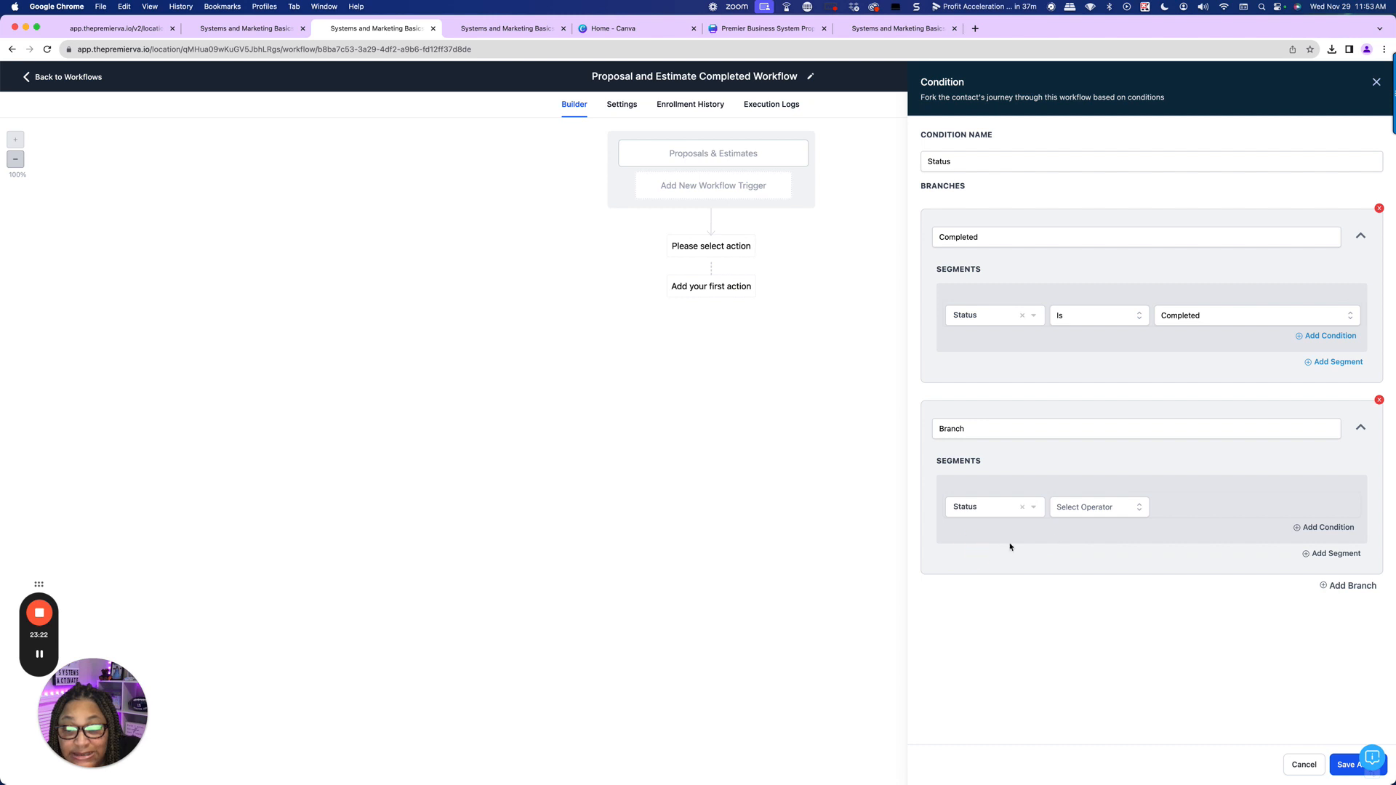
click(1082, 509)
click(1070, 532)
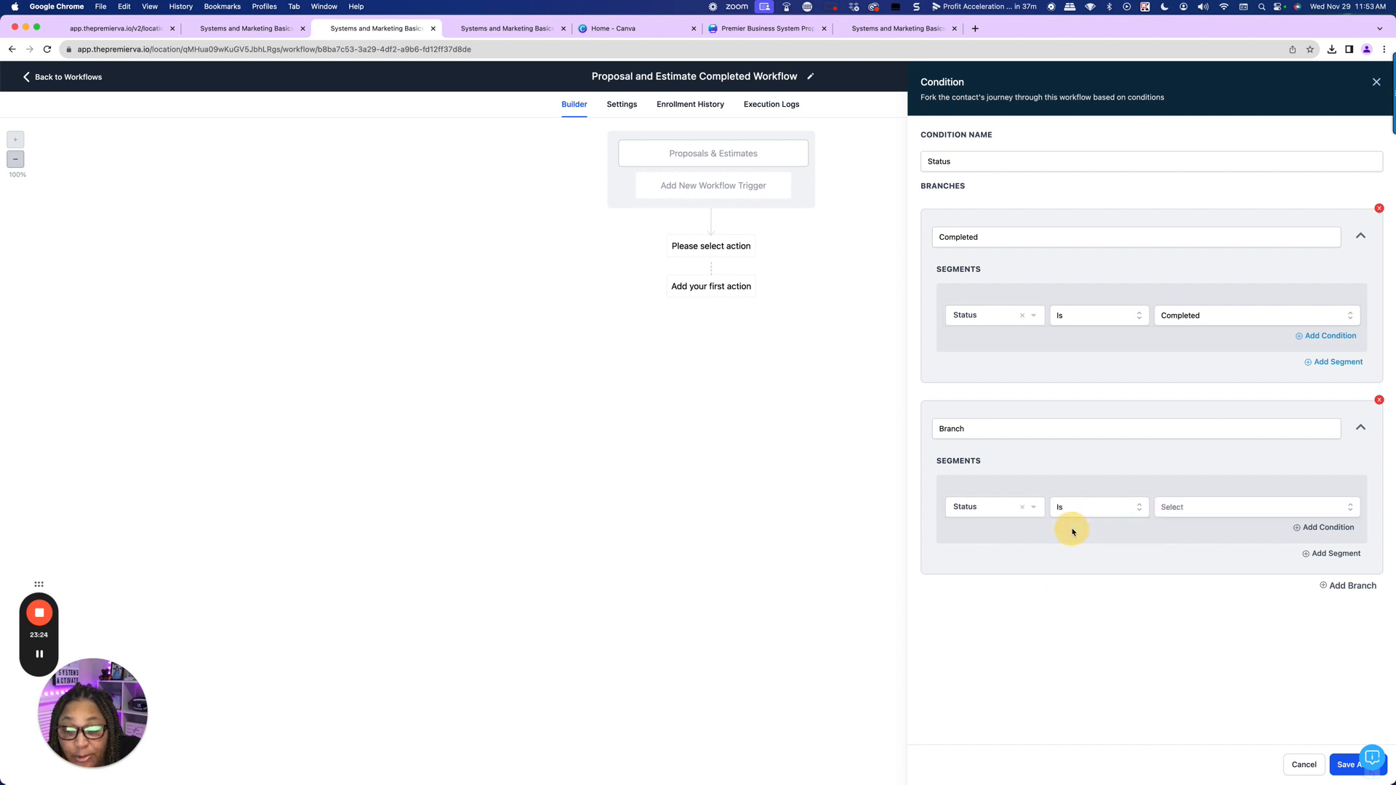
click(1194, 509)
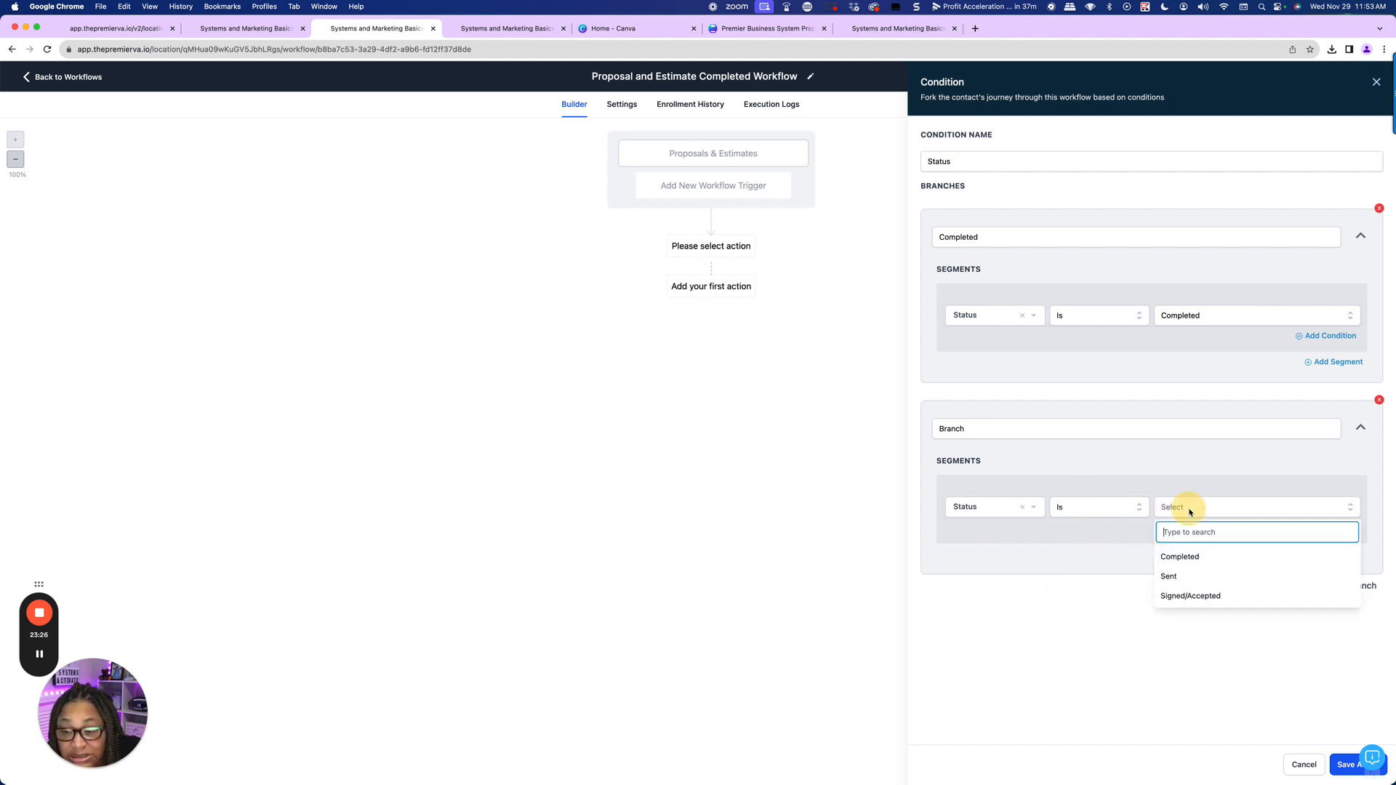
click(1177, 575)
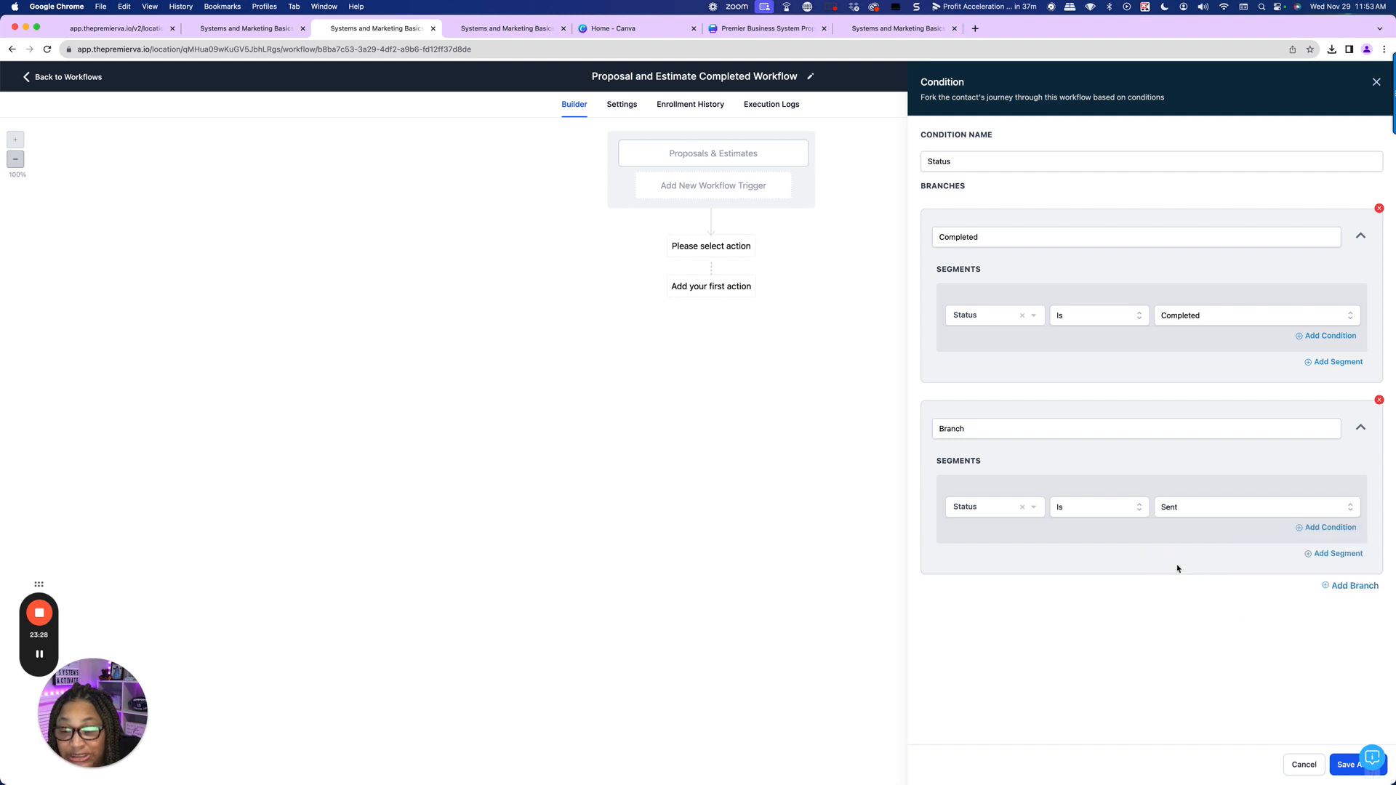
- Name the second branch Sent
drag(990, 429, 913, 426)
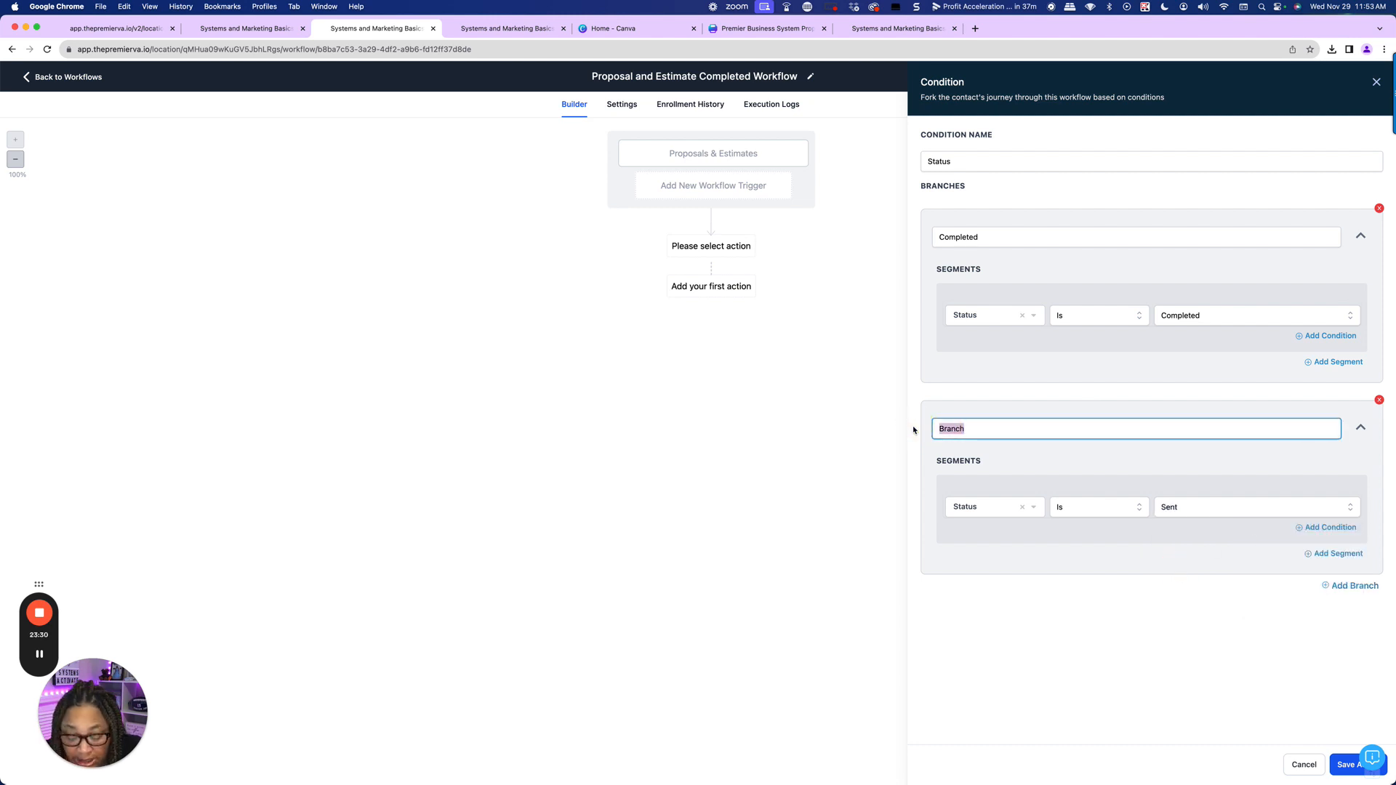
text(SEnt)
key(super+a)
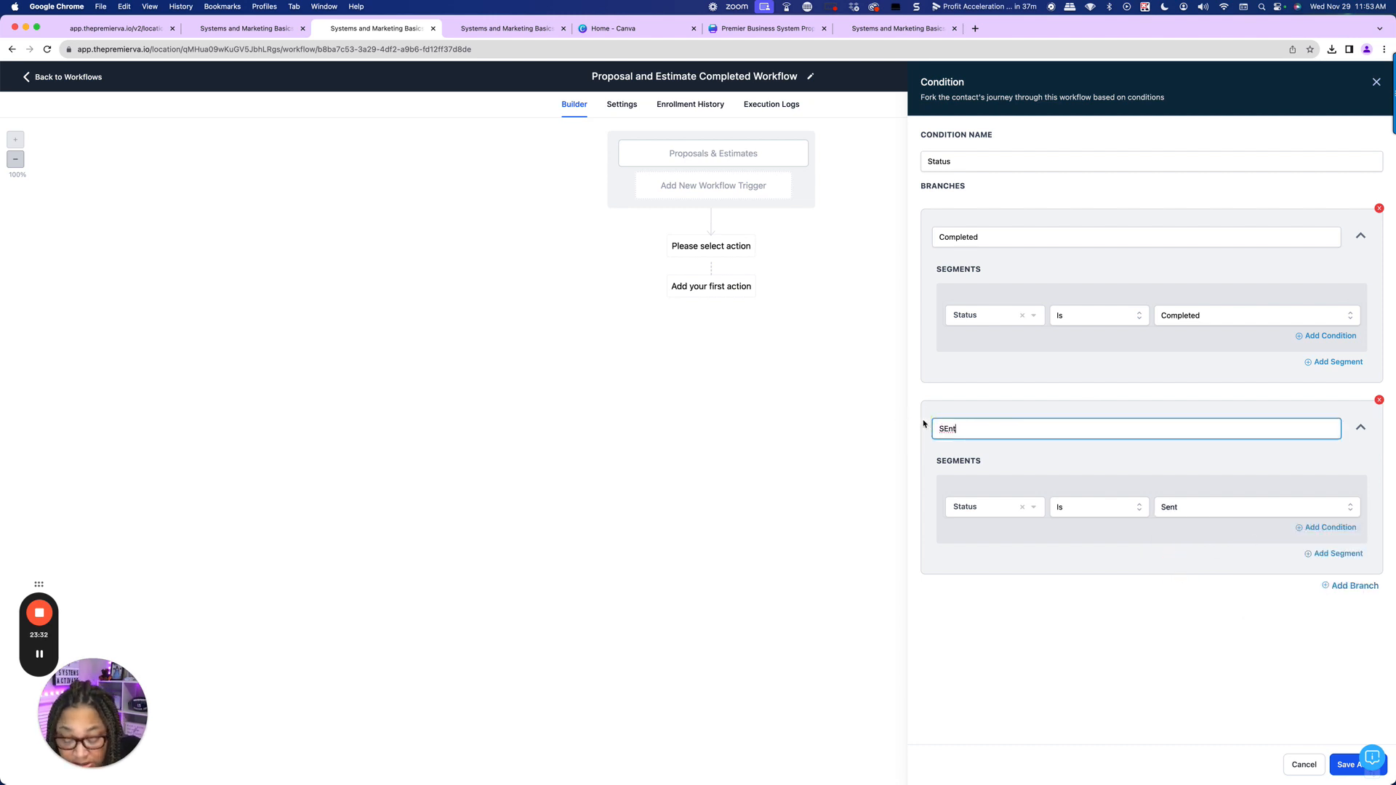
text(Sent)
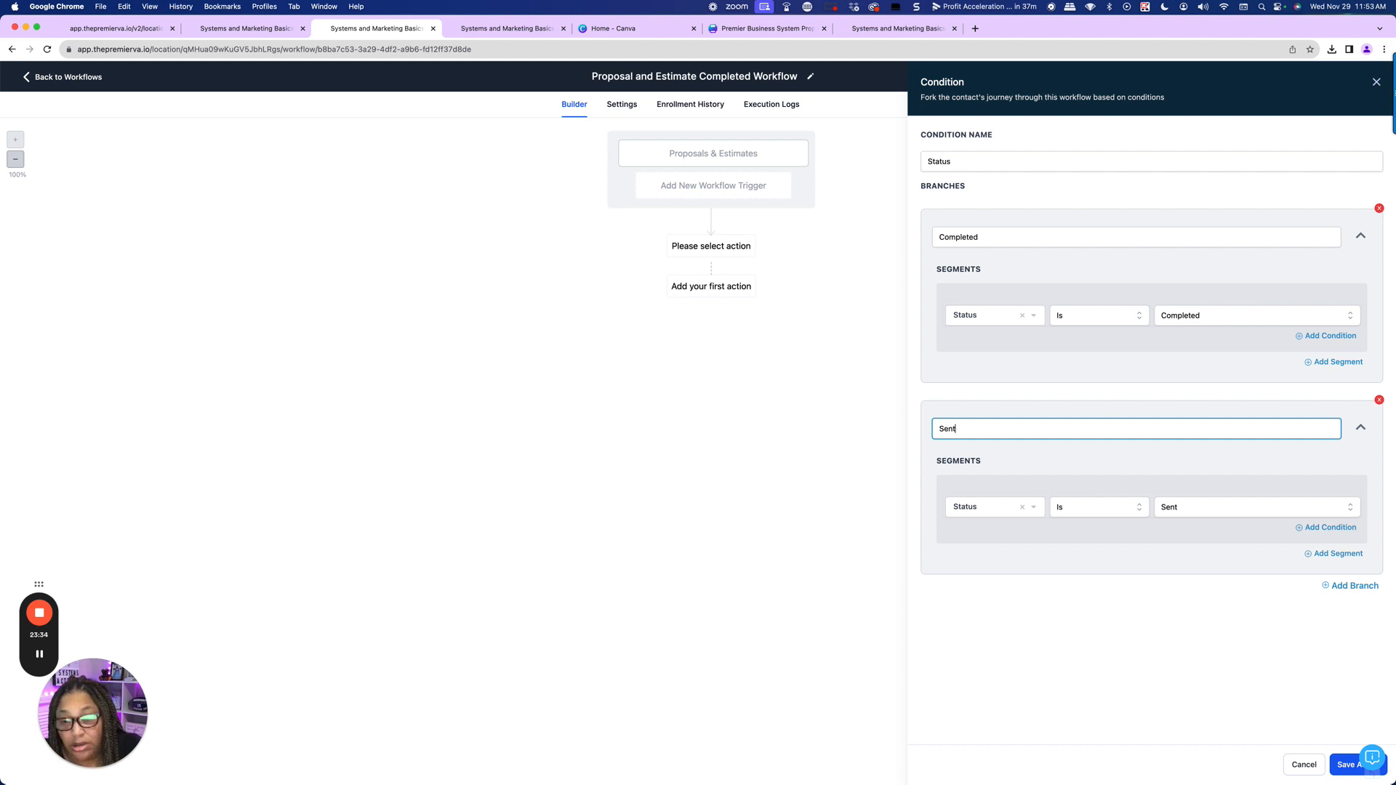
- Add a third branch with the condition Proposals & Estimates Status Is Signed/Accepted
click(1351, 585)
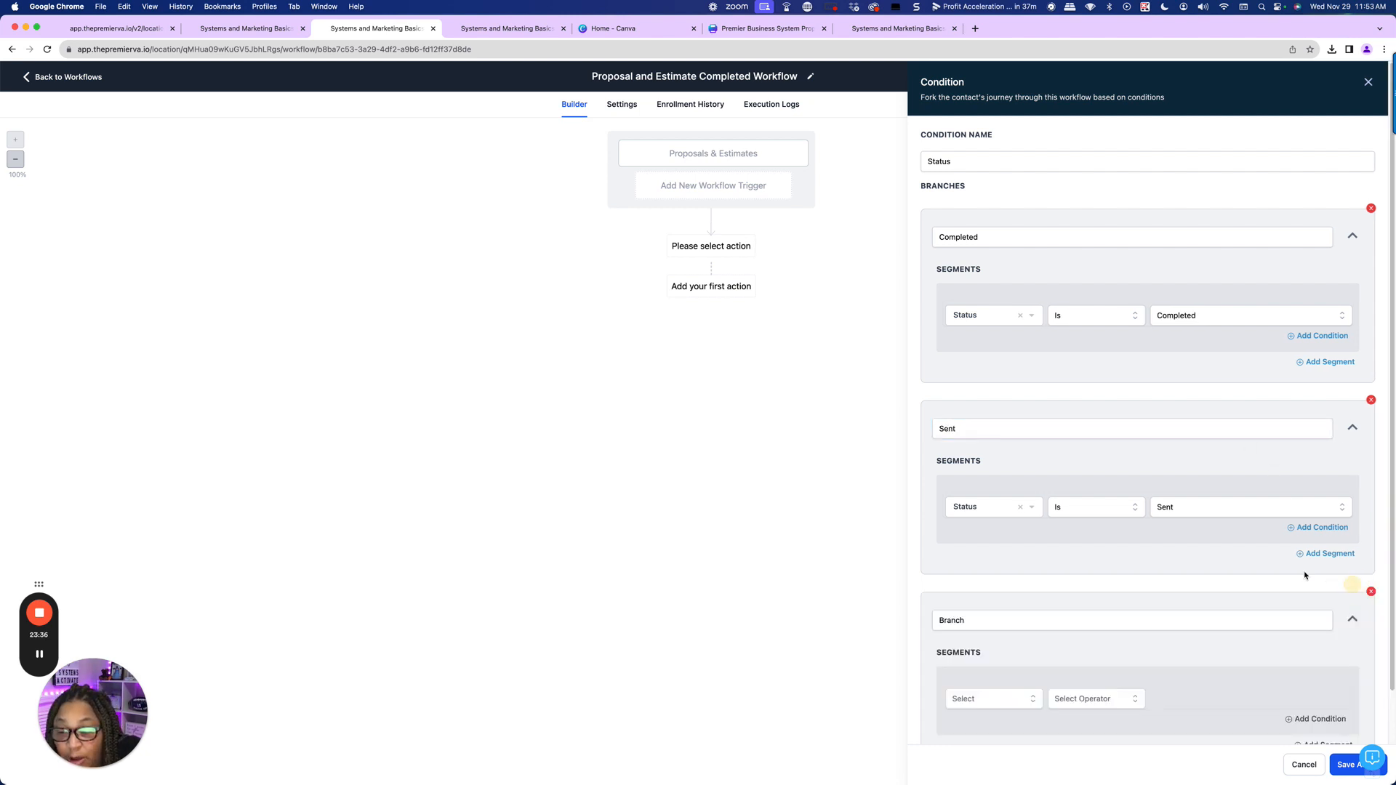
click(976, 625)
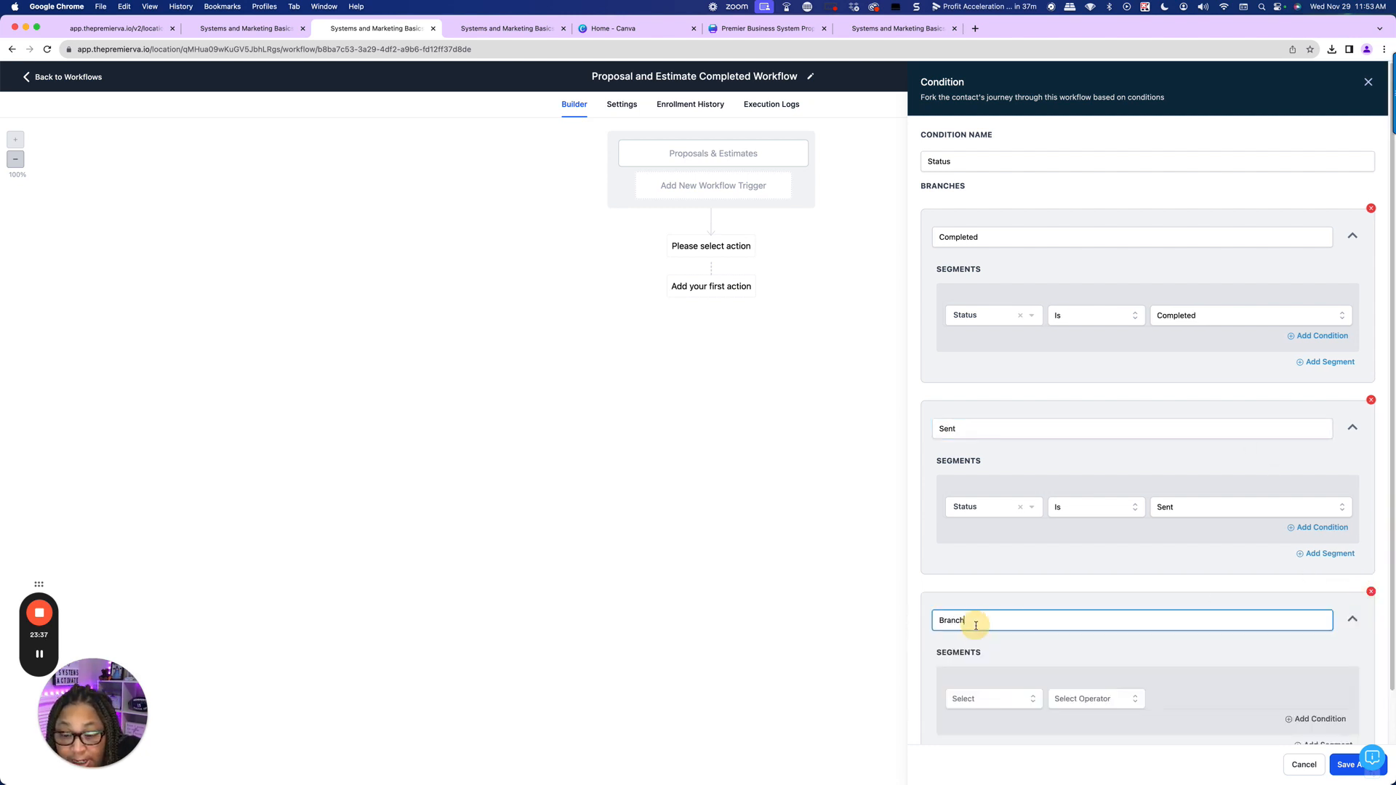
click(953, 700)
scroll(1031, 558, down, 3)
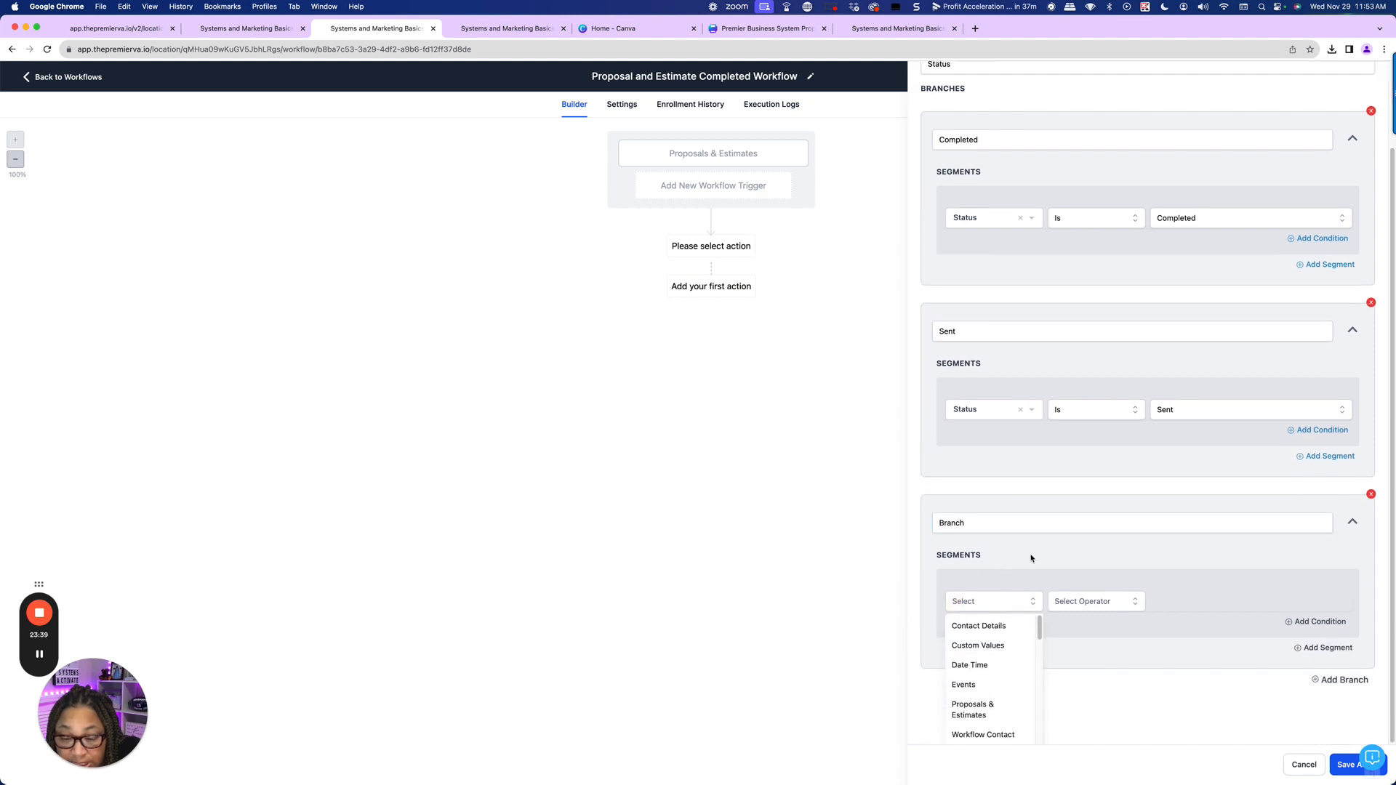
click(973, 709)
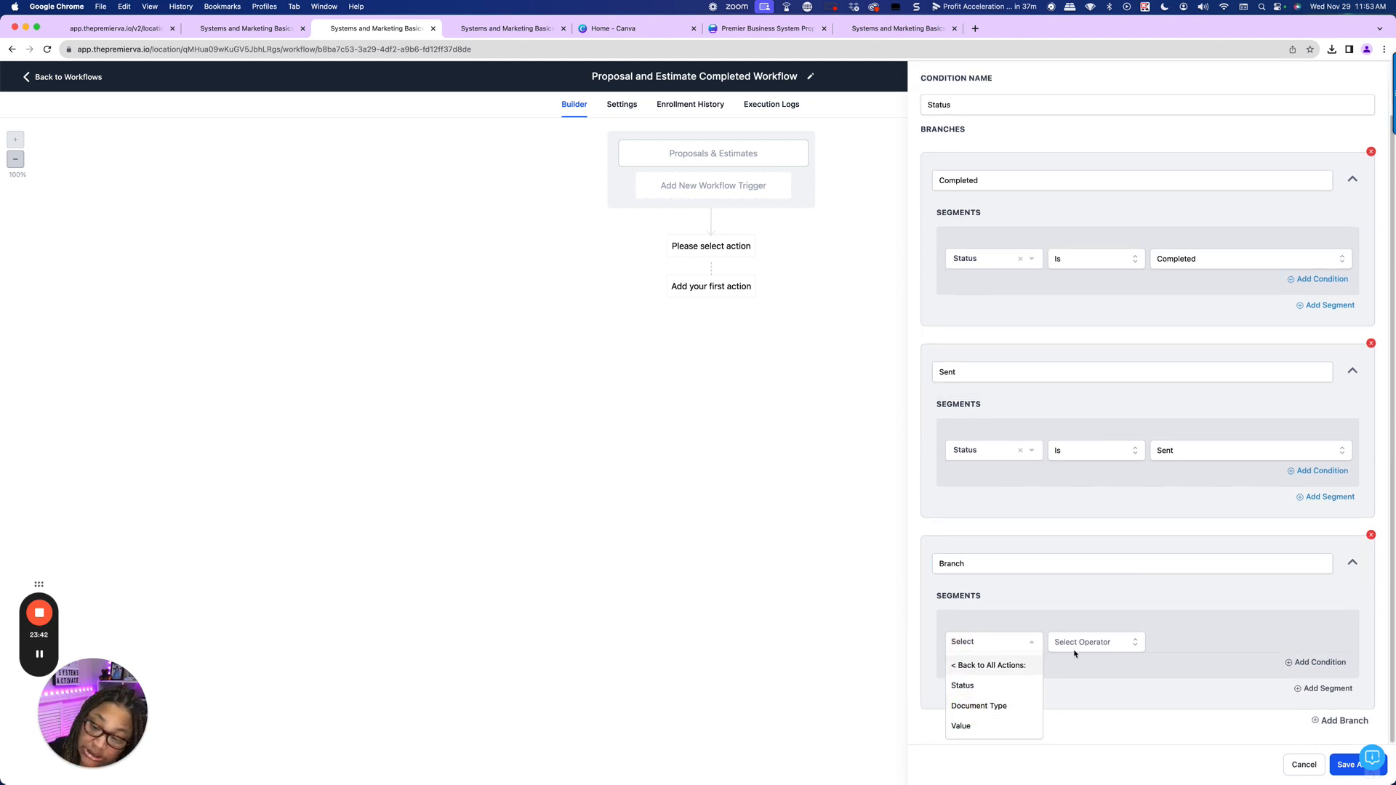
click(972, 688)
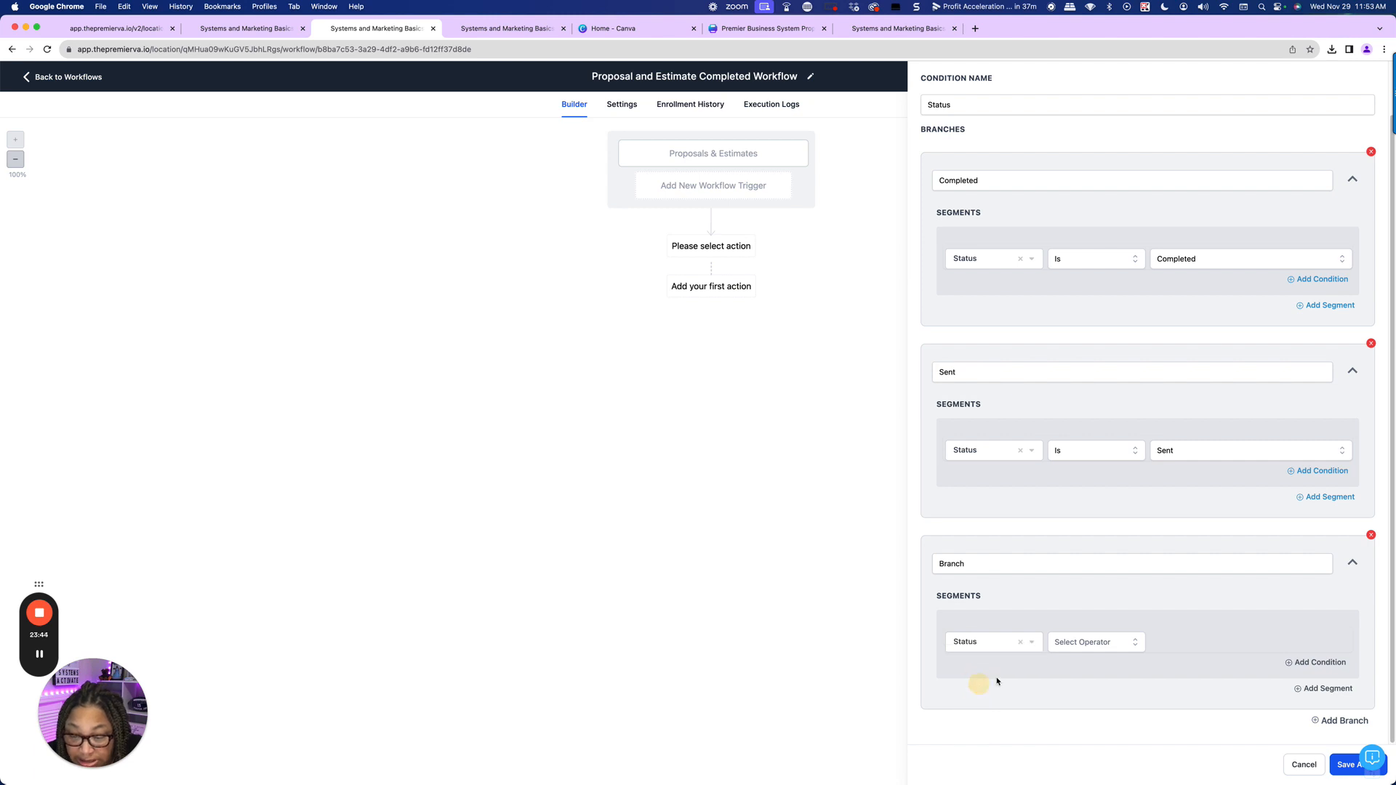
click(1109, 643)
click(1063, 662)
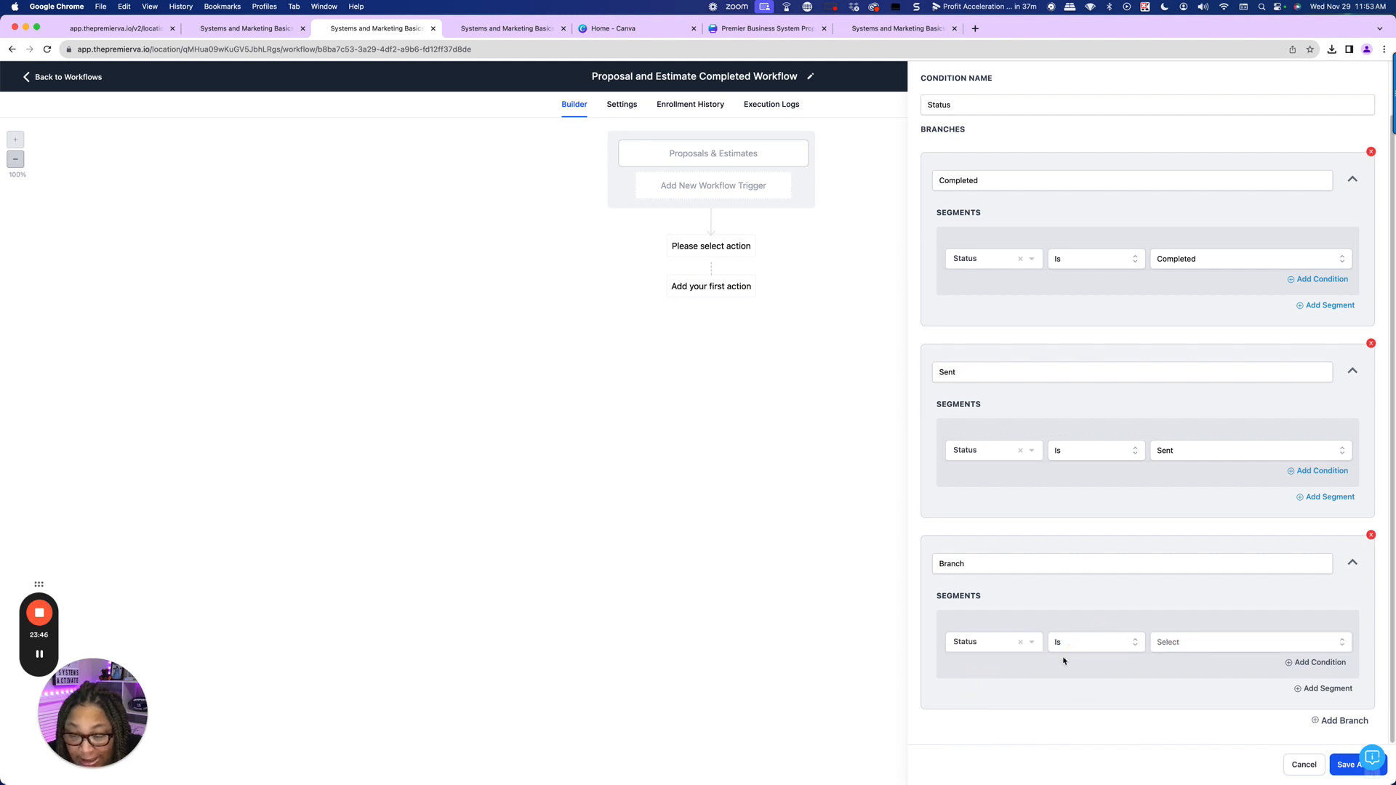
click(1183, 648)
click(1171, 733)
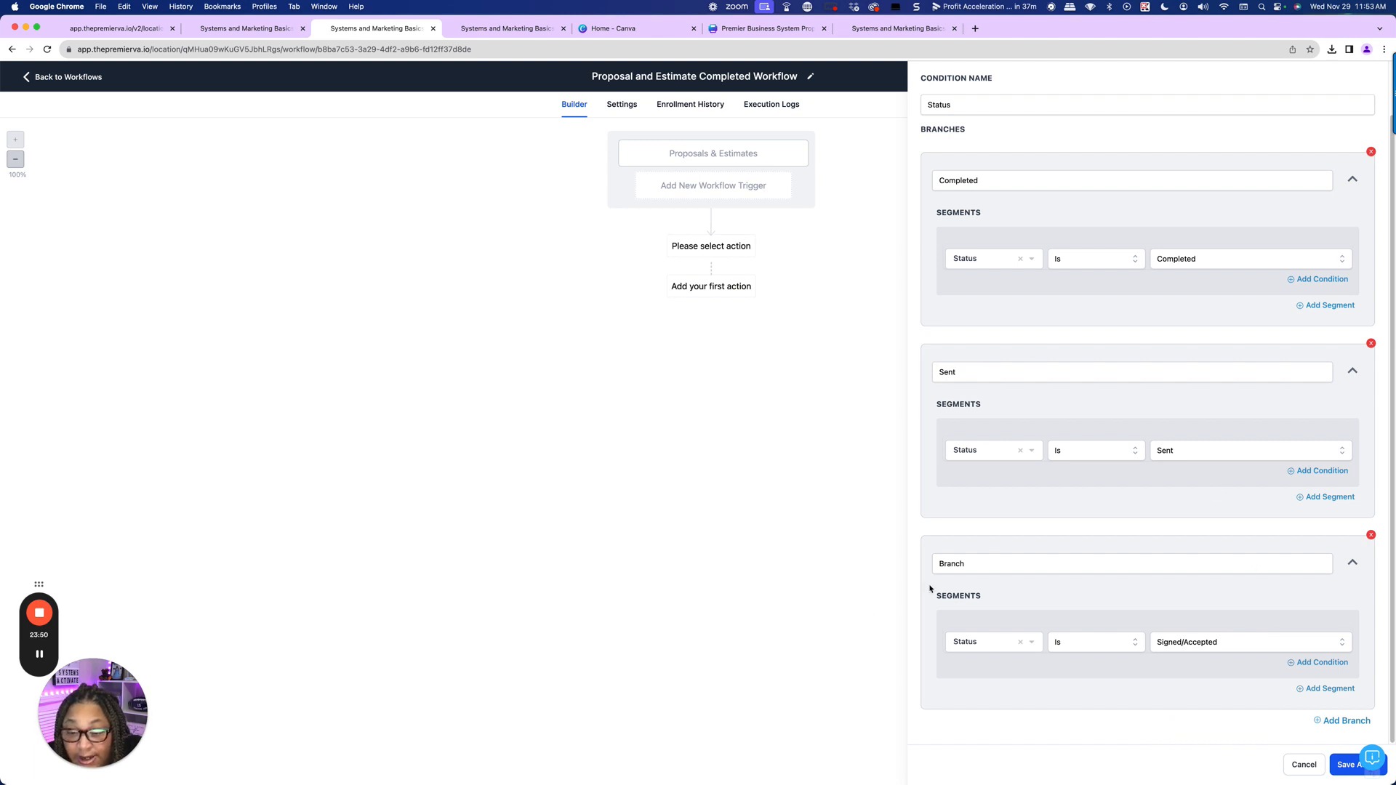
- Name the third branch Signed/ Accepted and save the If / Else action
drag(971, 564, 909, 560)
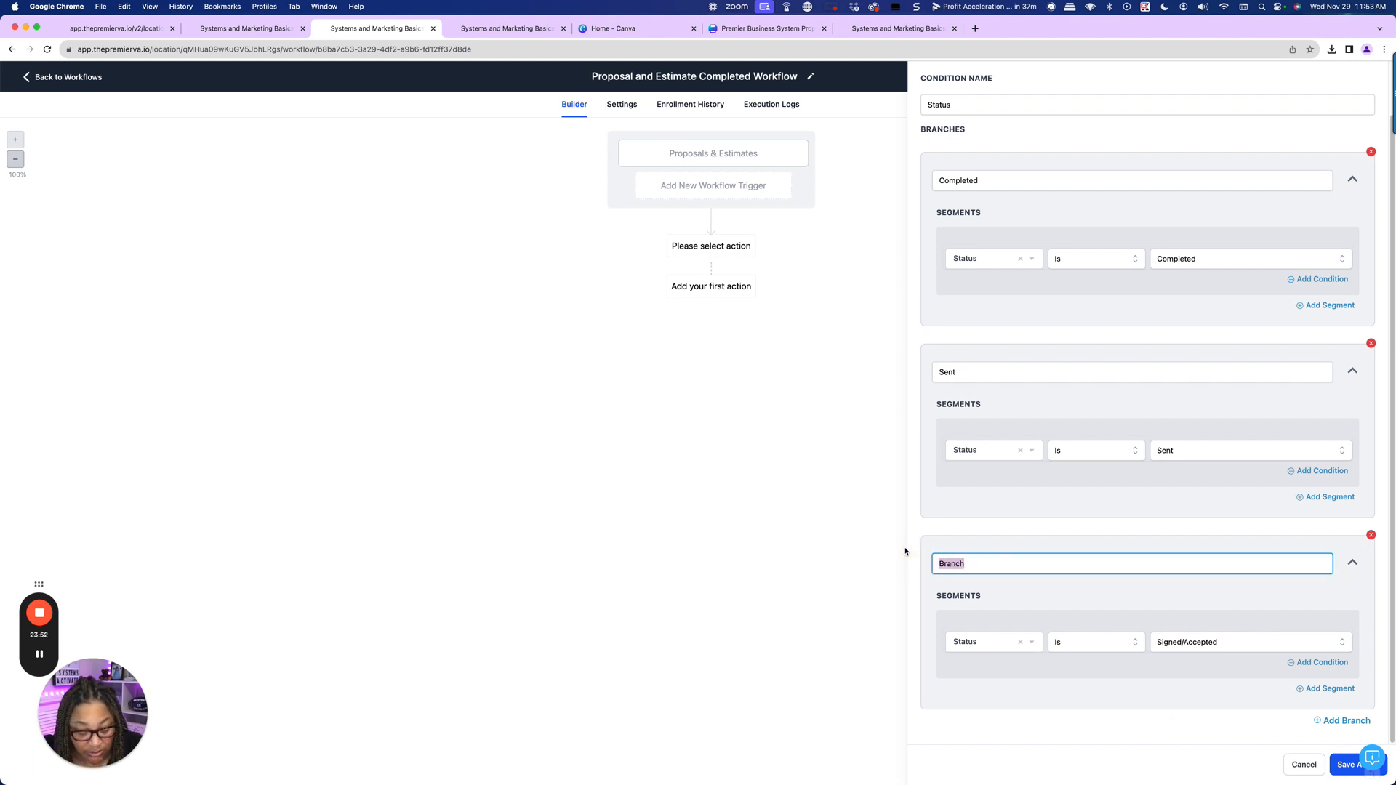
text(Signed/)
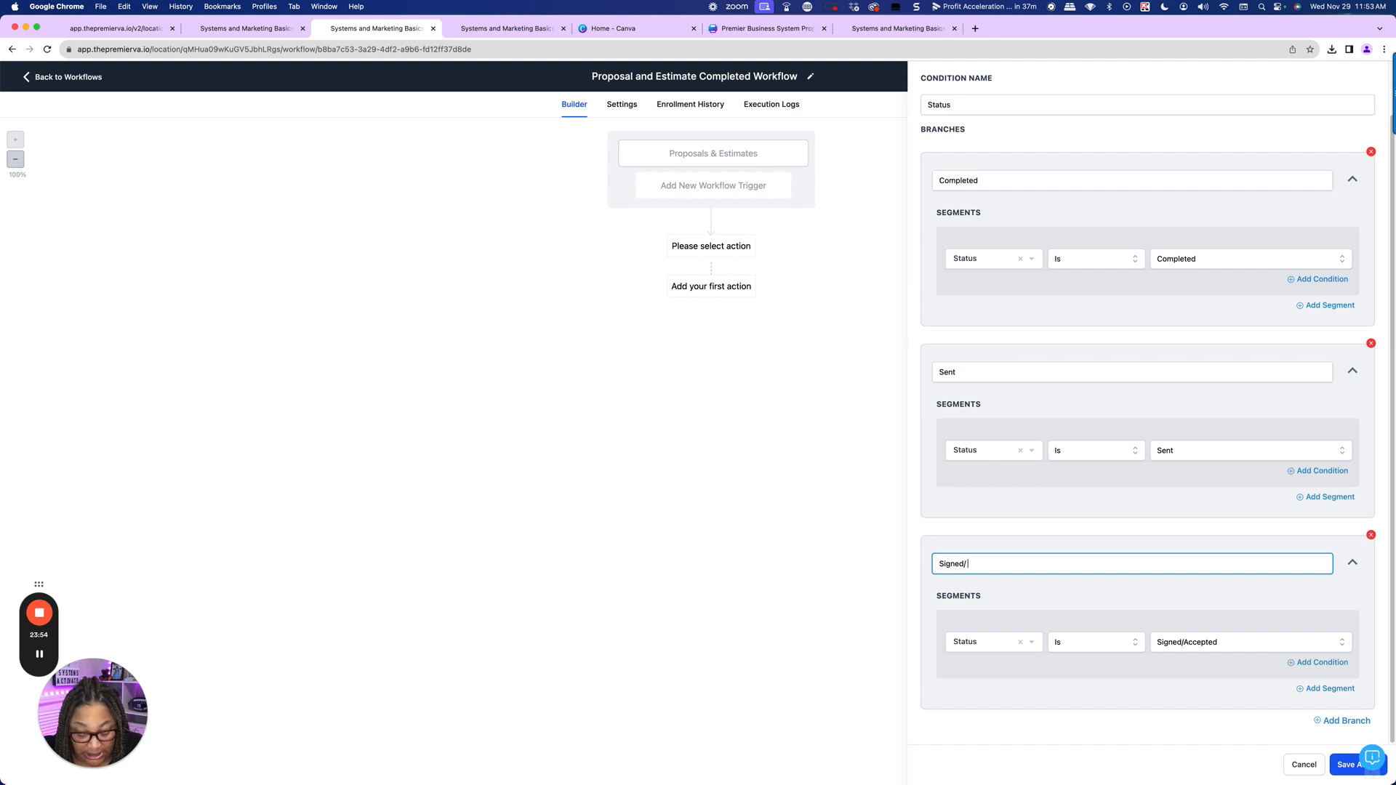
text( Accepted)
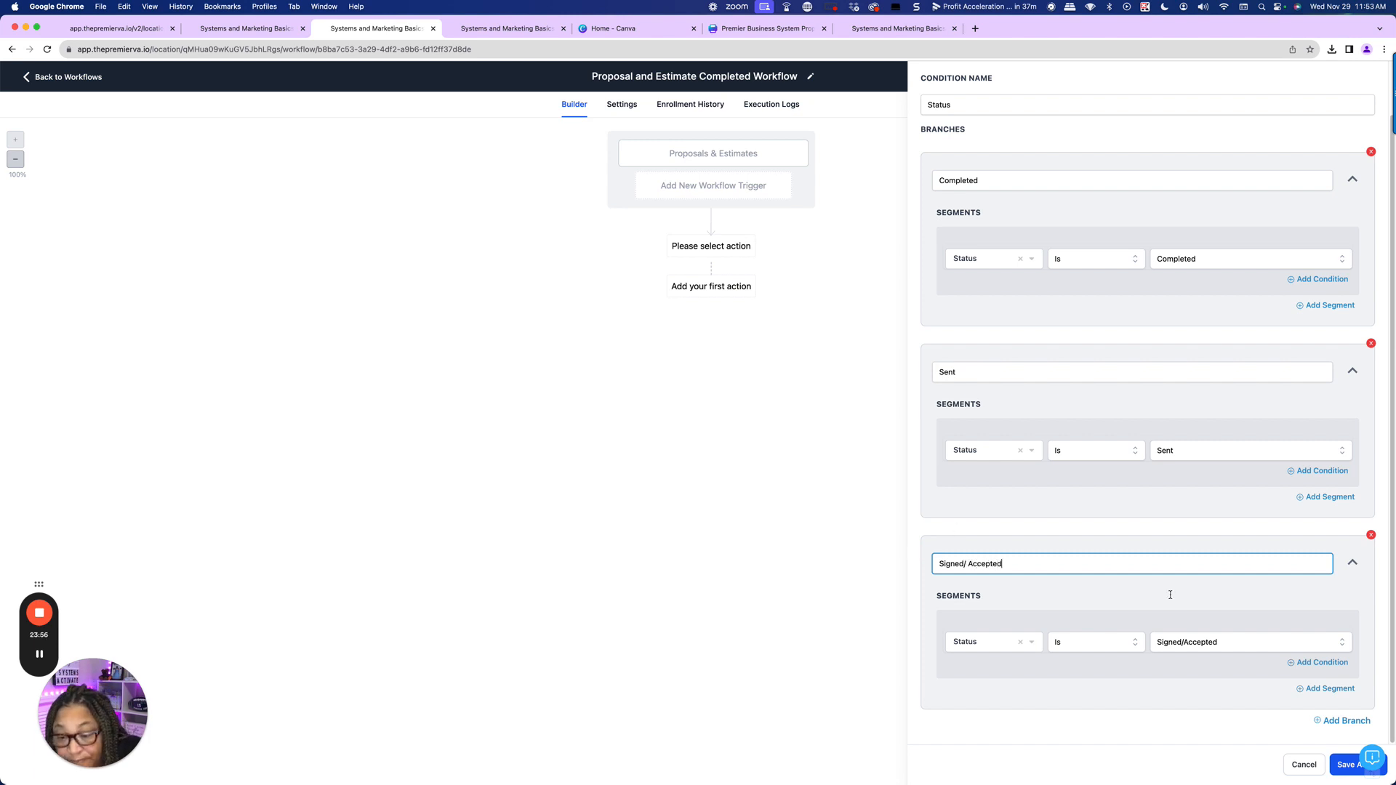
click(1342, 767)
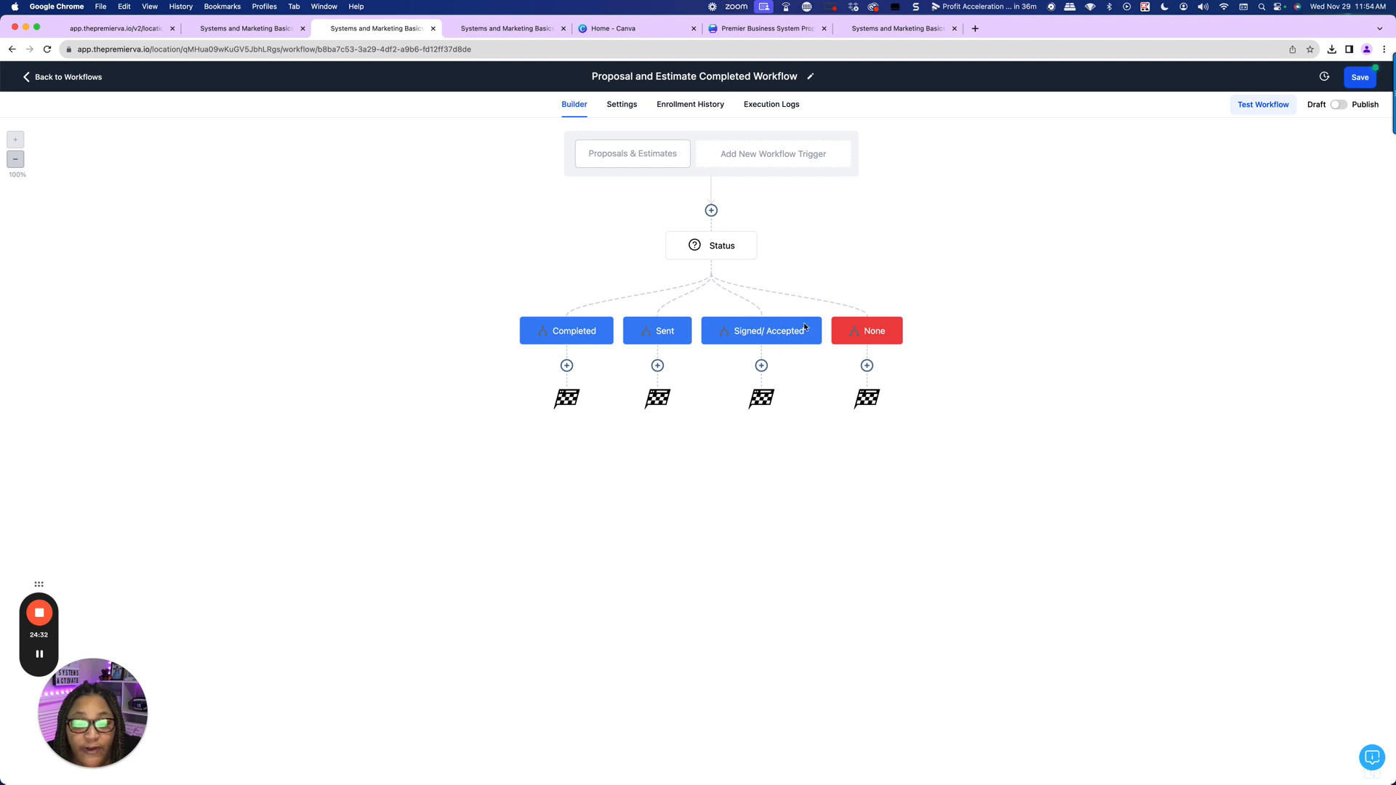
- Add a Remove Contact Tag action under the Signed/ Accepted branch for the tag send new template proposal
click(761, 366)
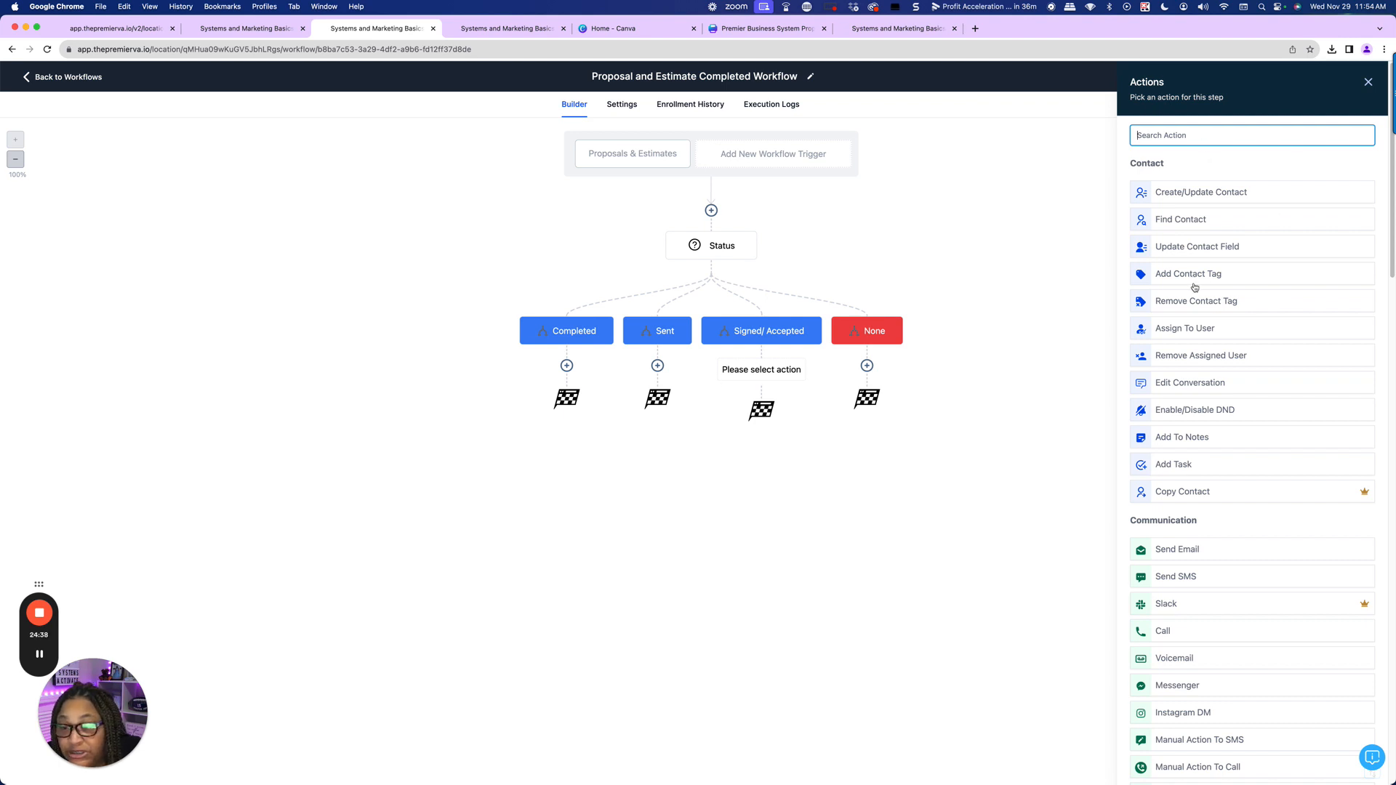
click(1188, 306)
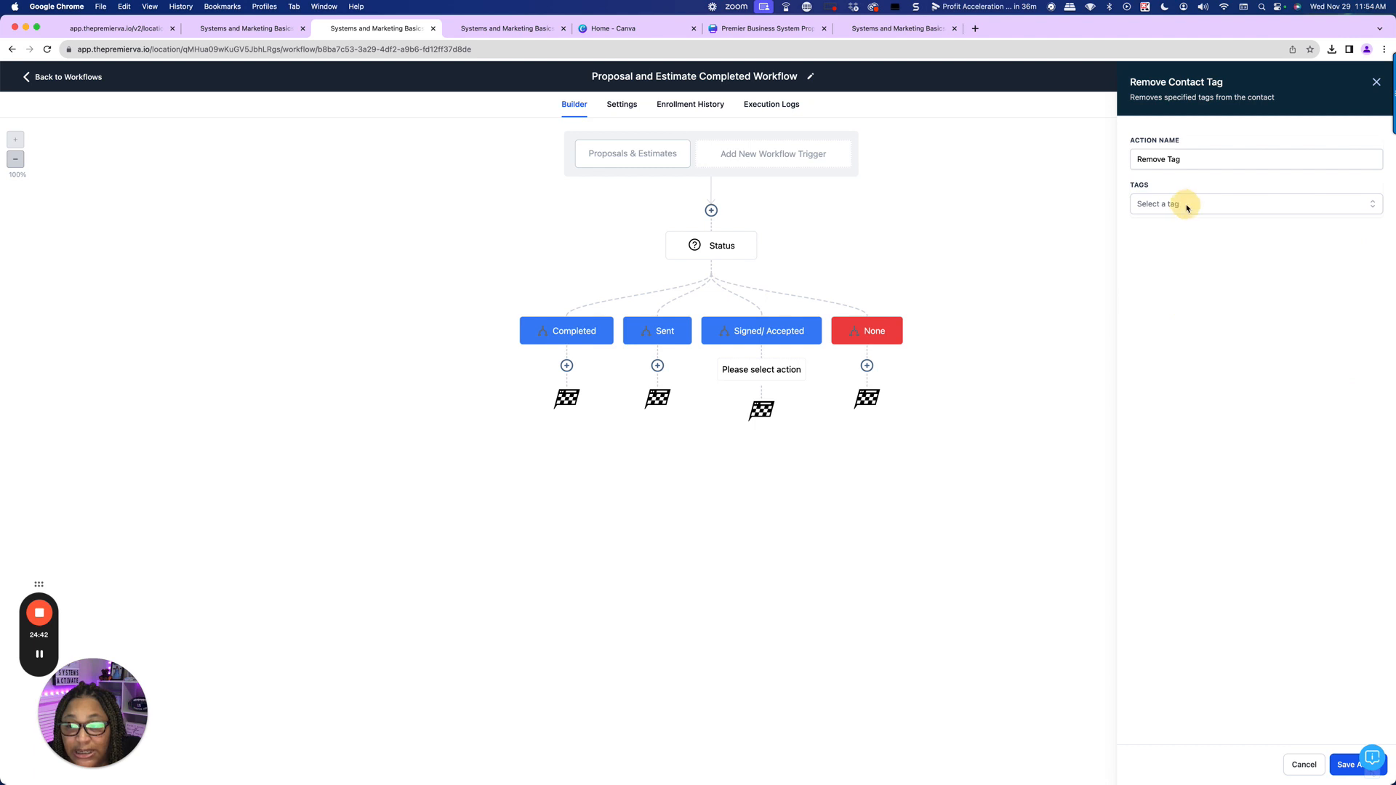
click(1186, 205)
text(send)
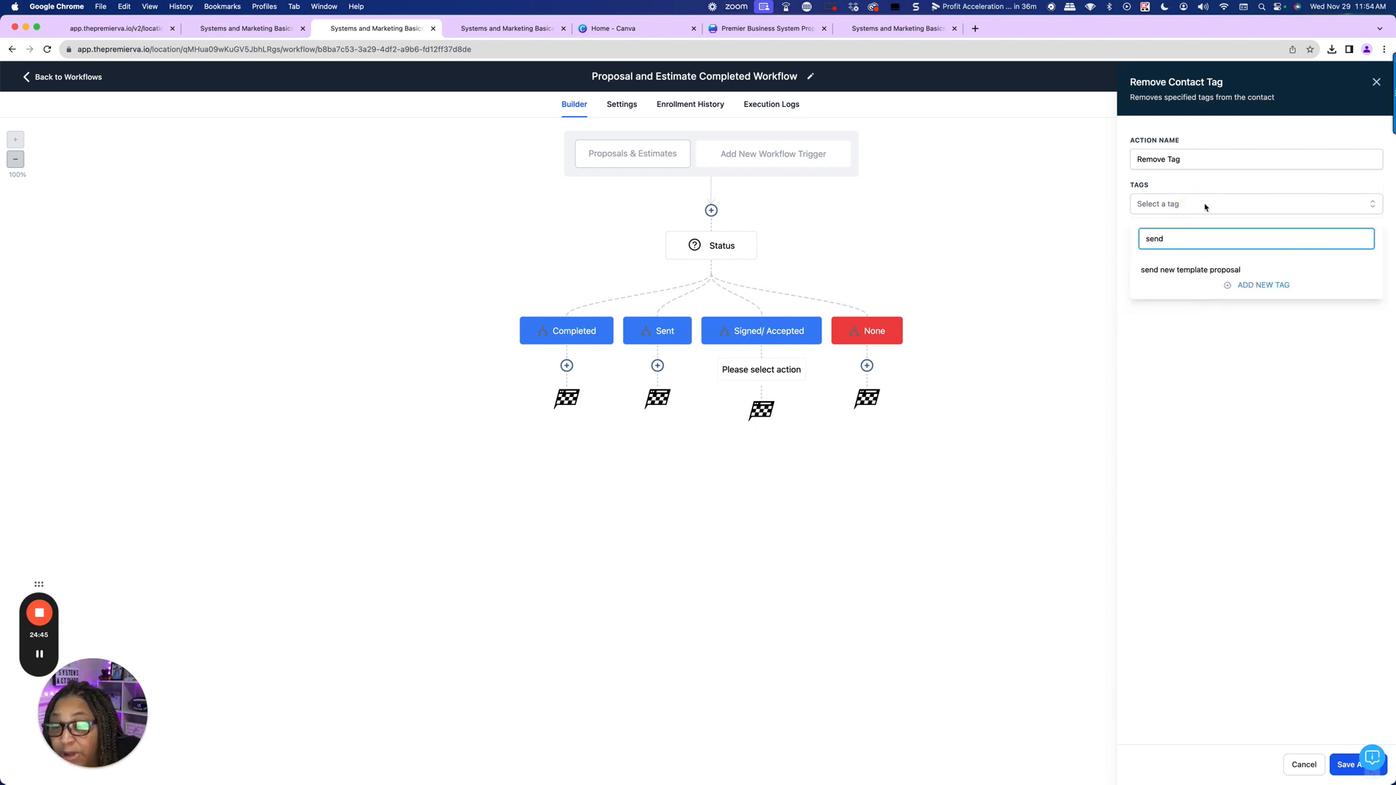
click(1177, 272)
- Name the tag removal action Remove Tag Send Proposal and save it
click(1205, 164)
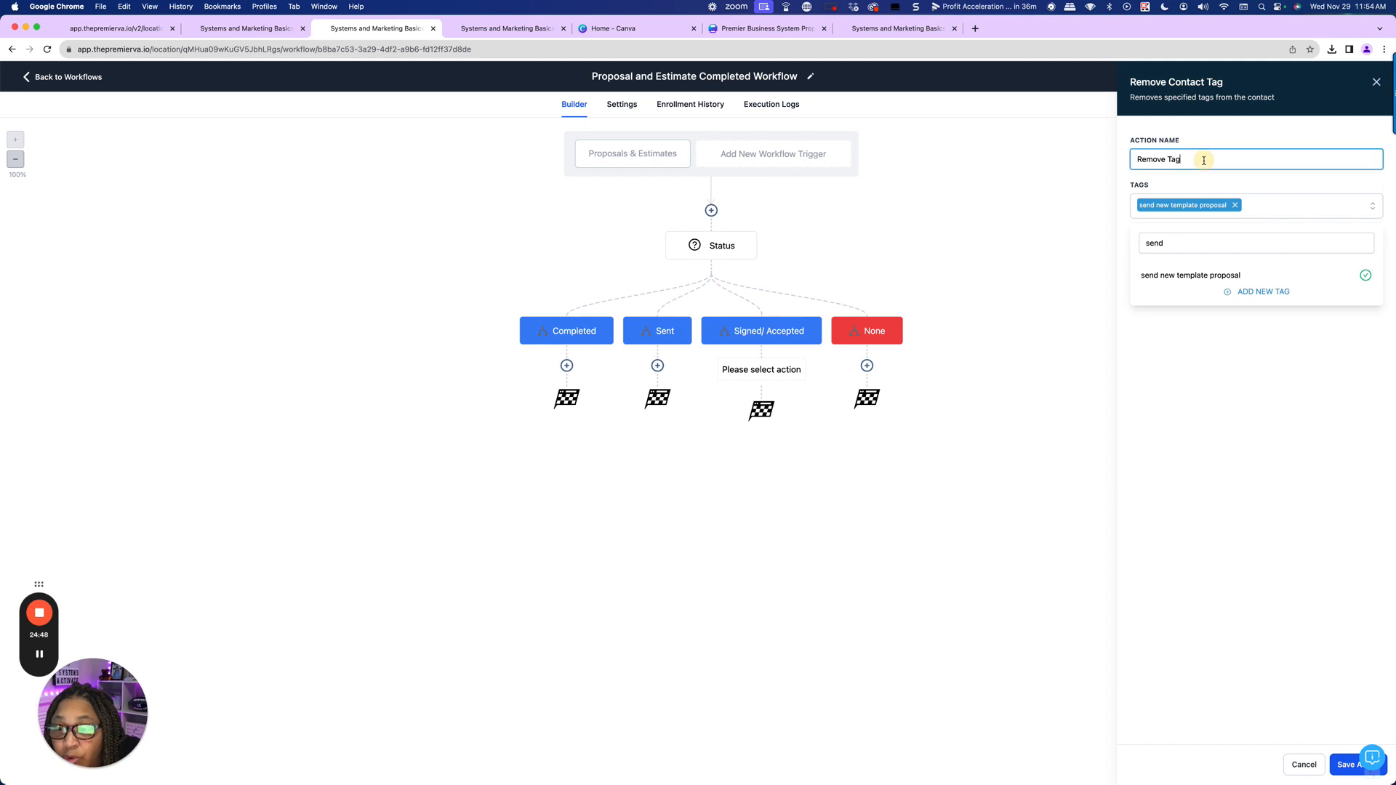
text(SEnd Proposal)
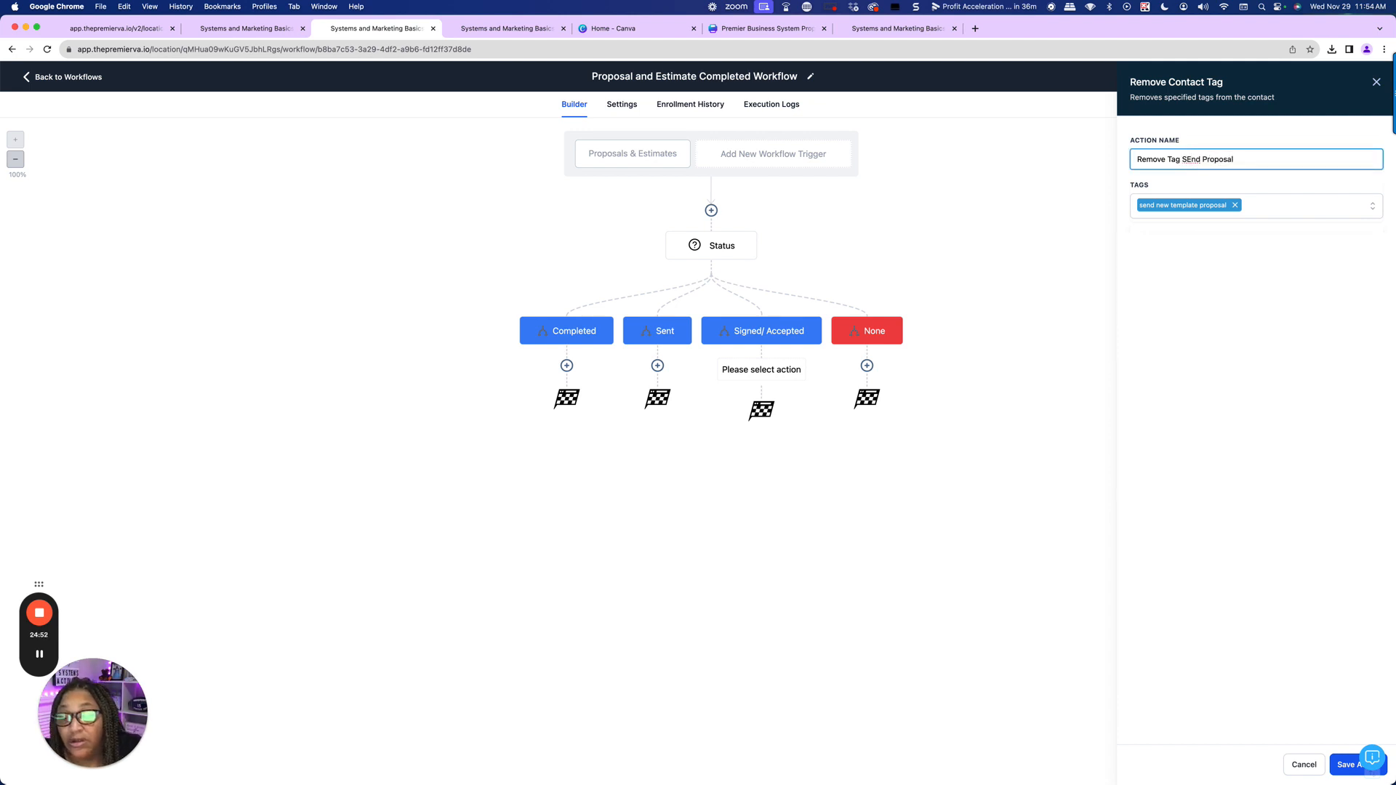
click(1190, 159)
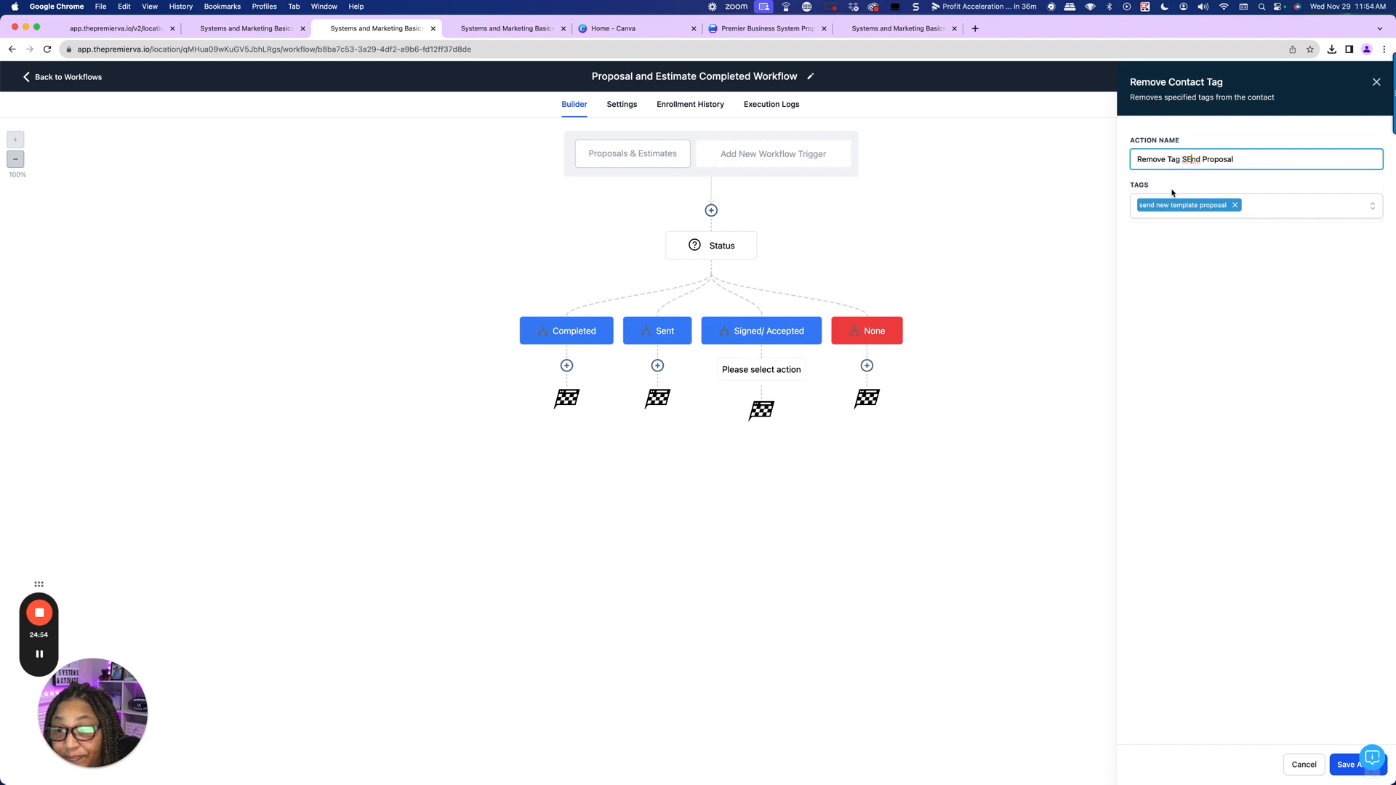
key(BackSpace)
text(e)
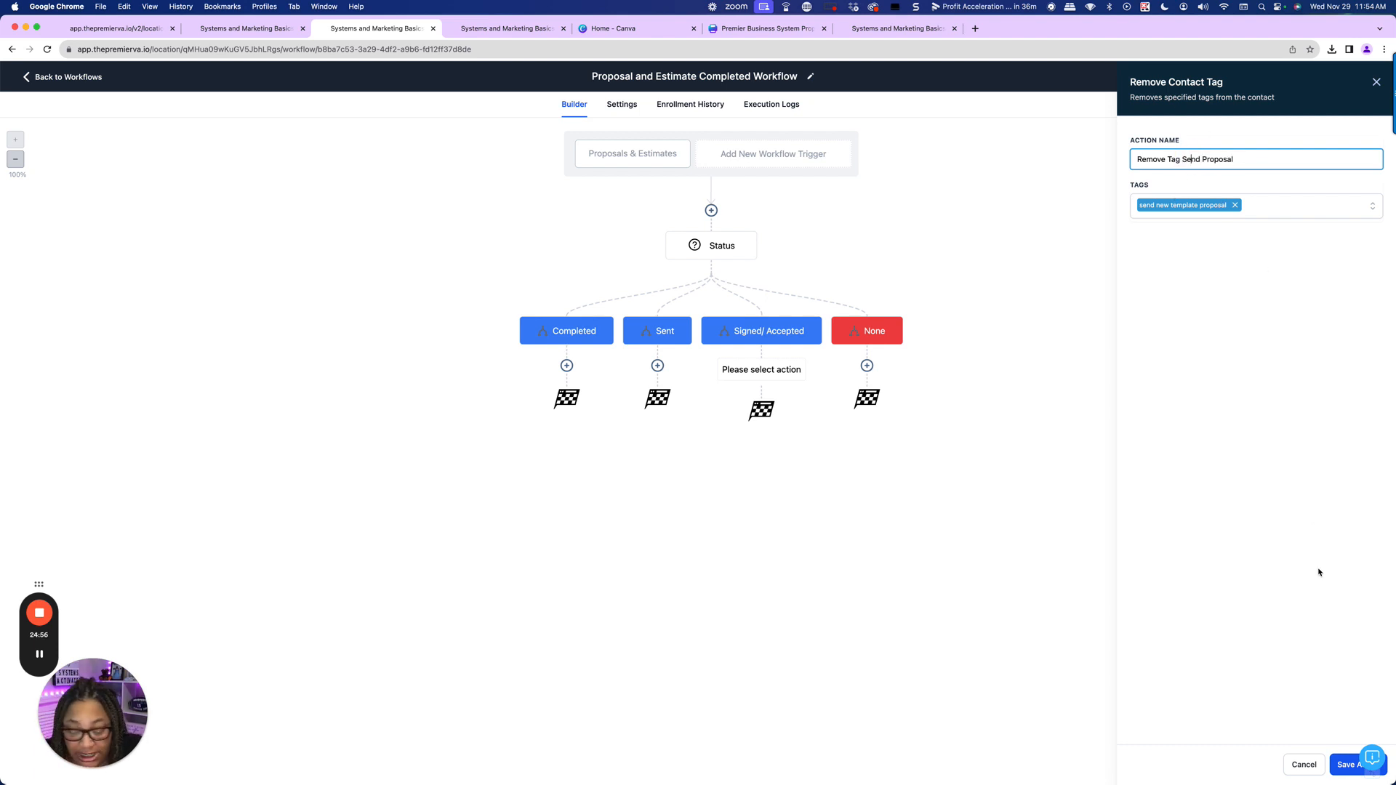
click(1347, 764)
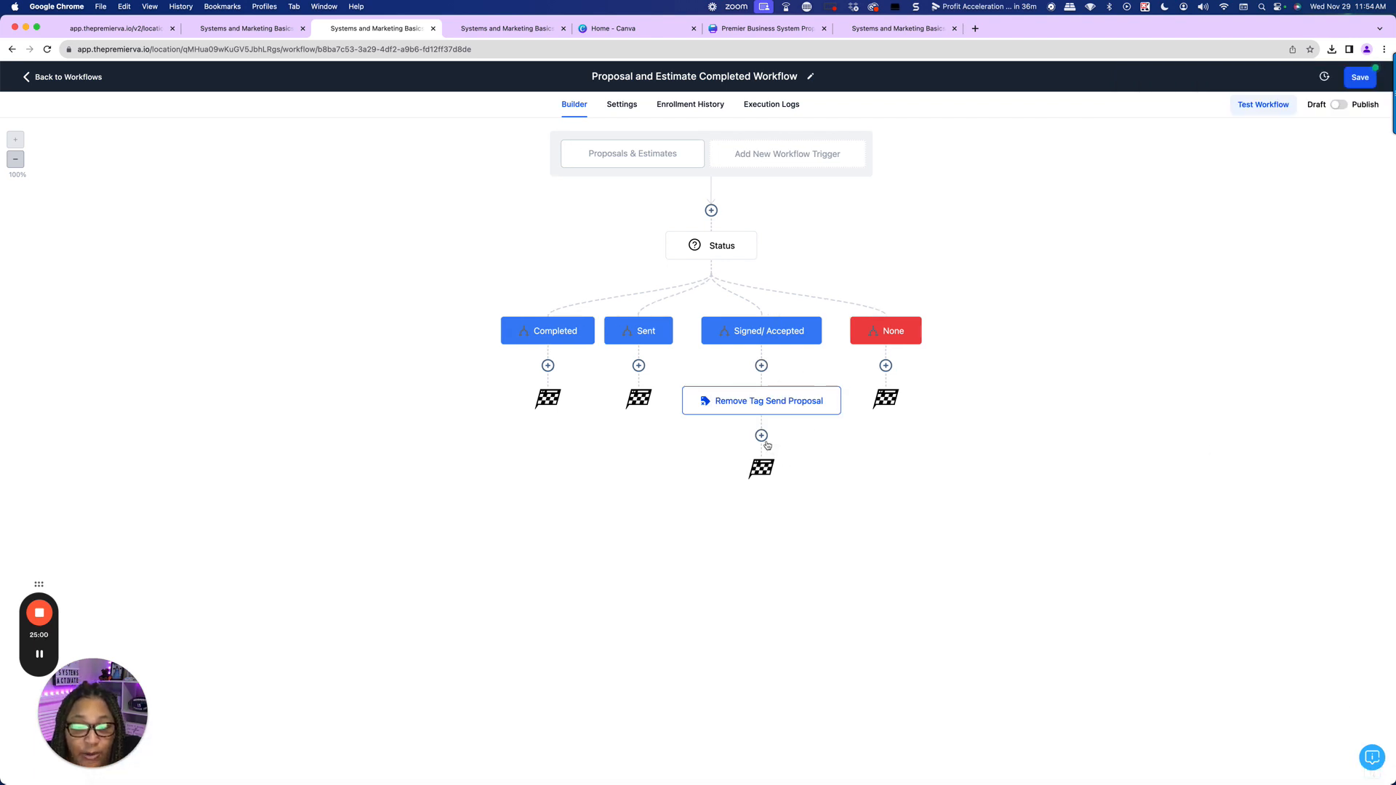
- Add an Add Contact Tag action after Remove Tag Send Proposal in the Signed/ Accepted branch, creating the new tag Proposal Signed
click(761, 435)
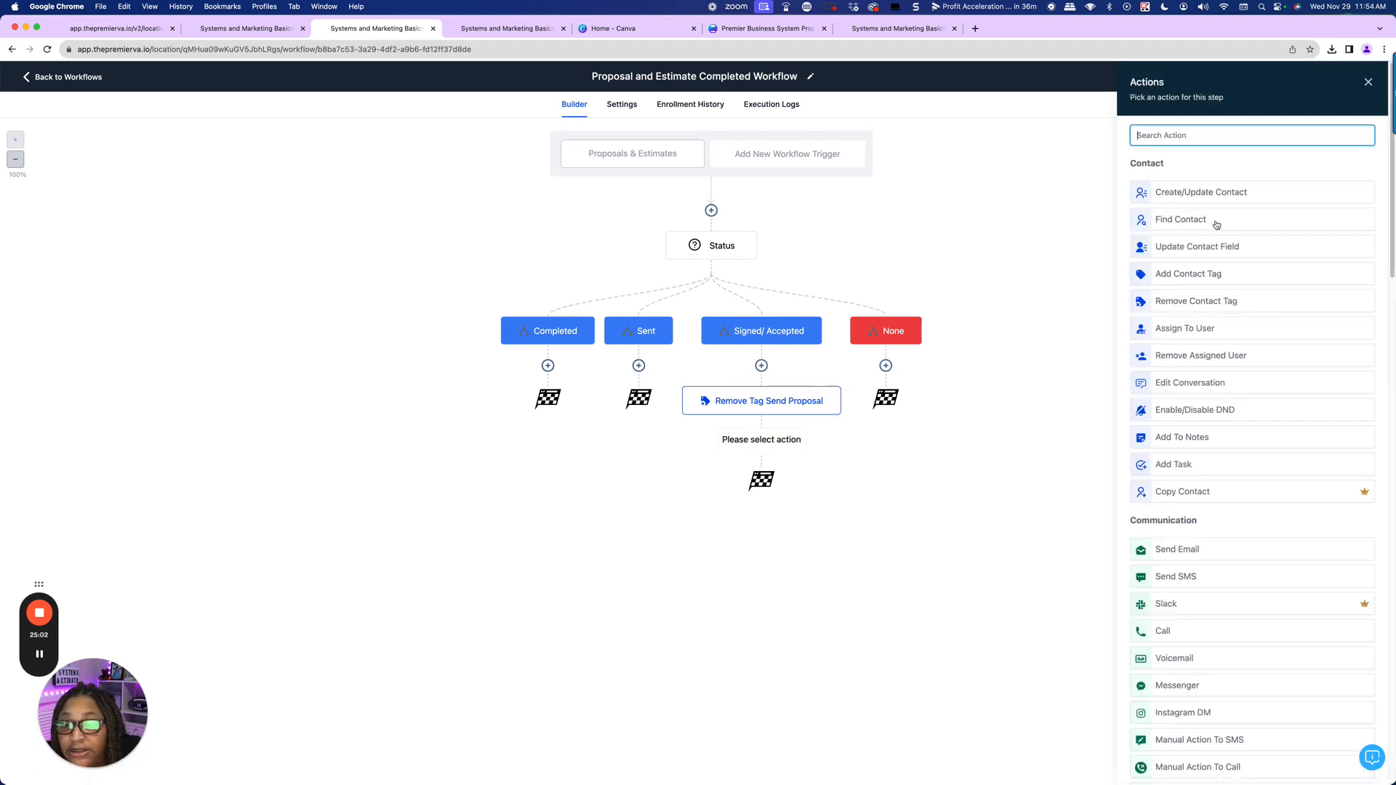
click(1205, 277)
click(1187, 209)
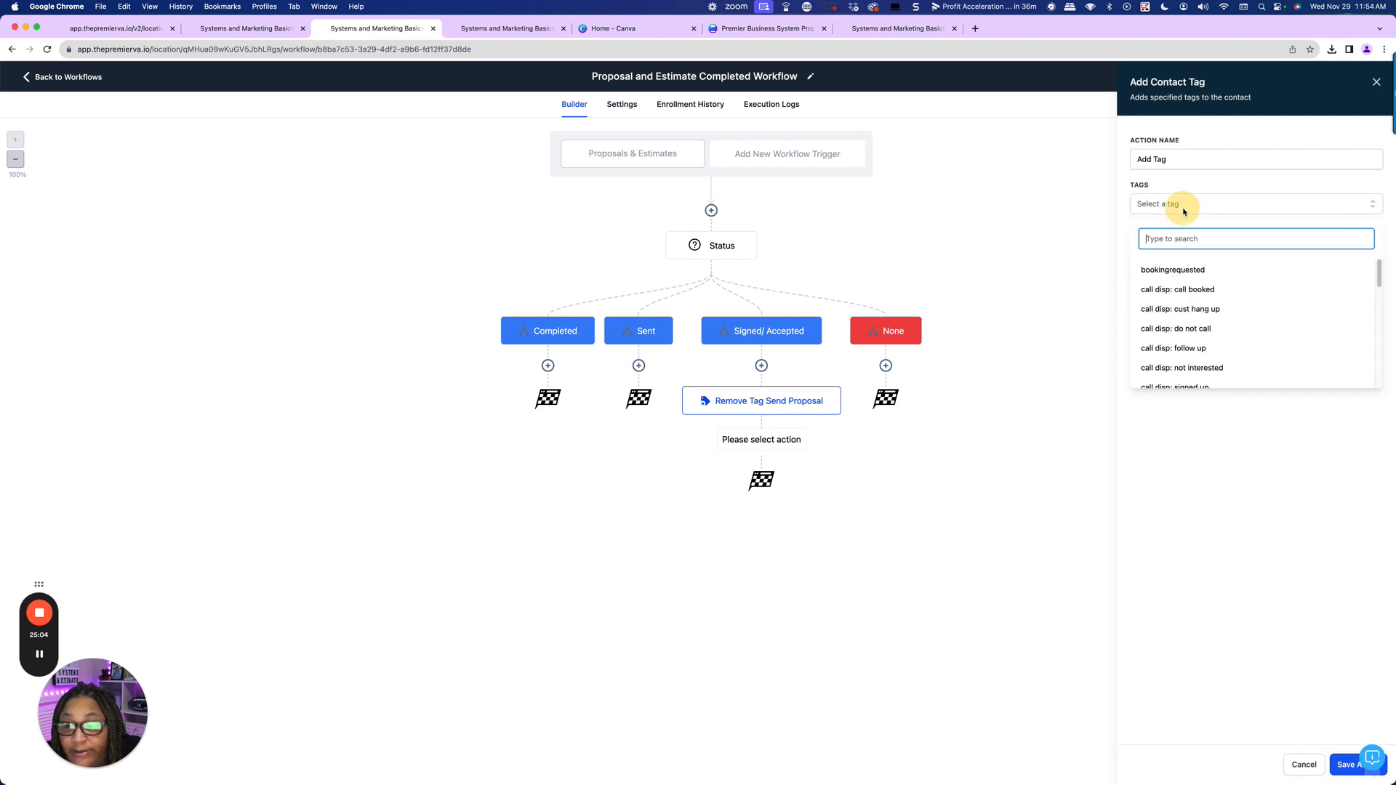
text(Po)
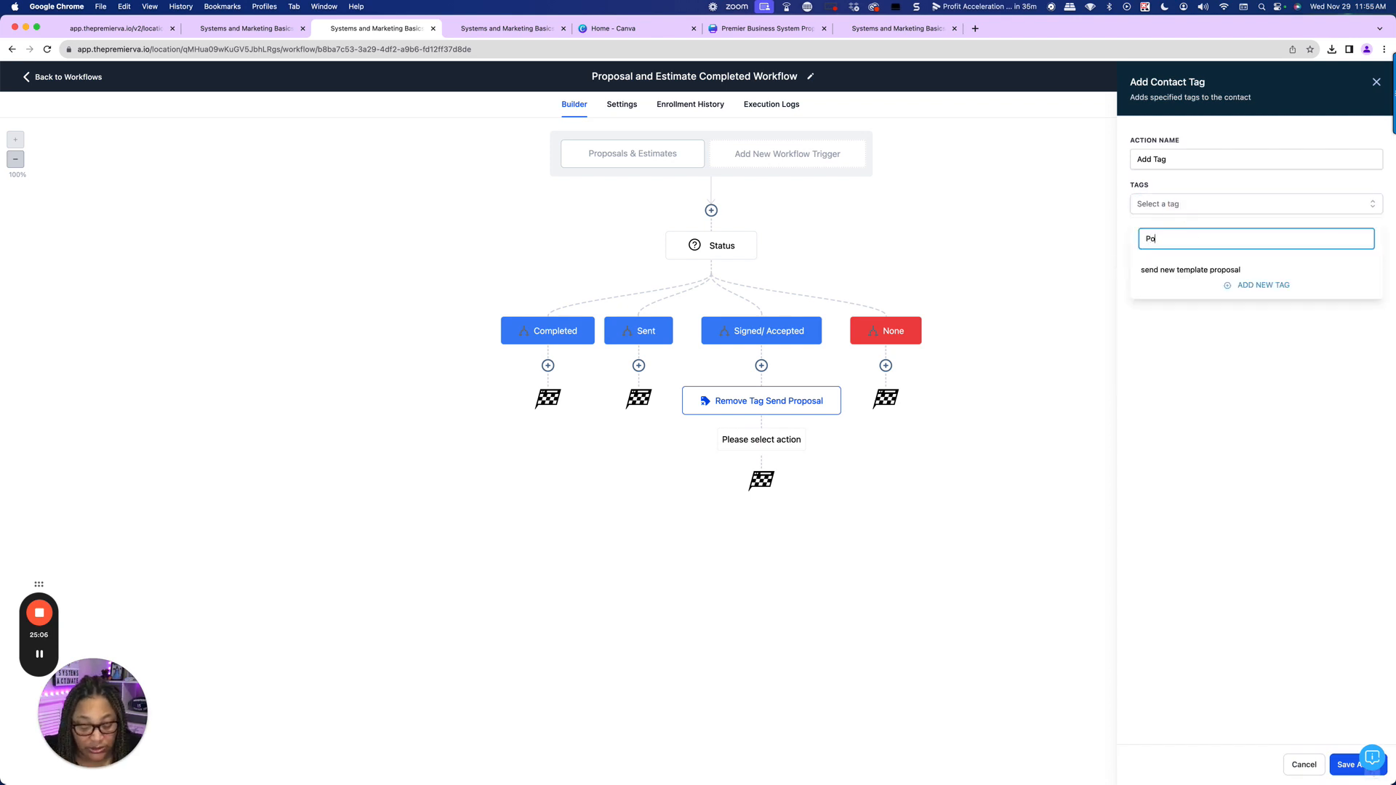
text(rrop)
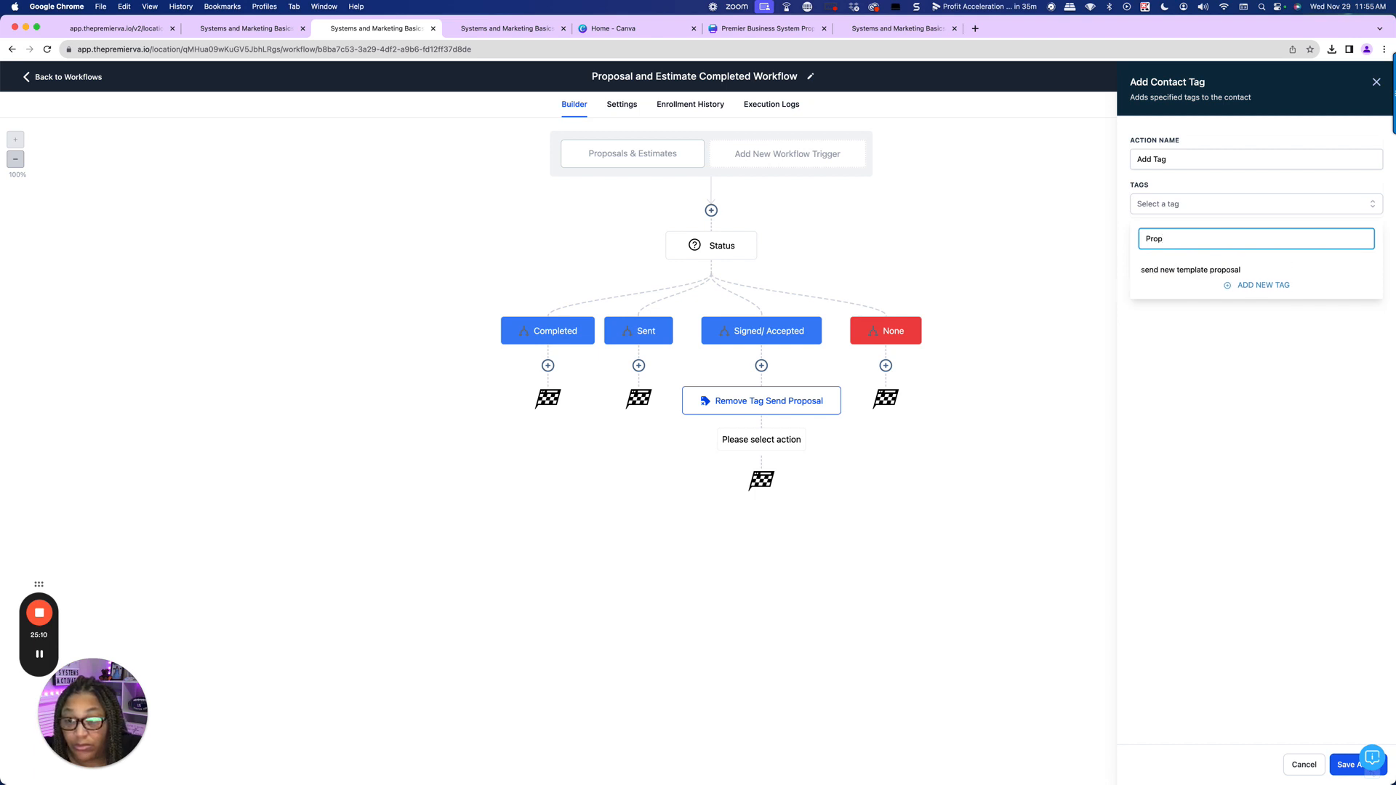
text(o)
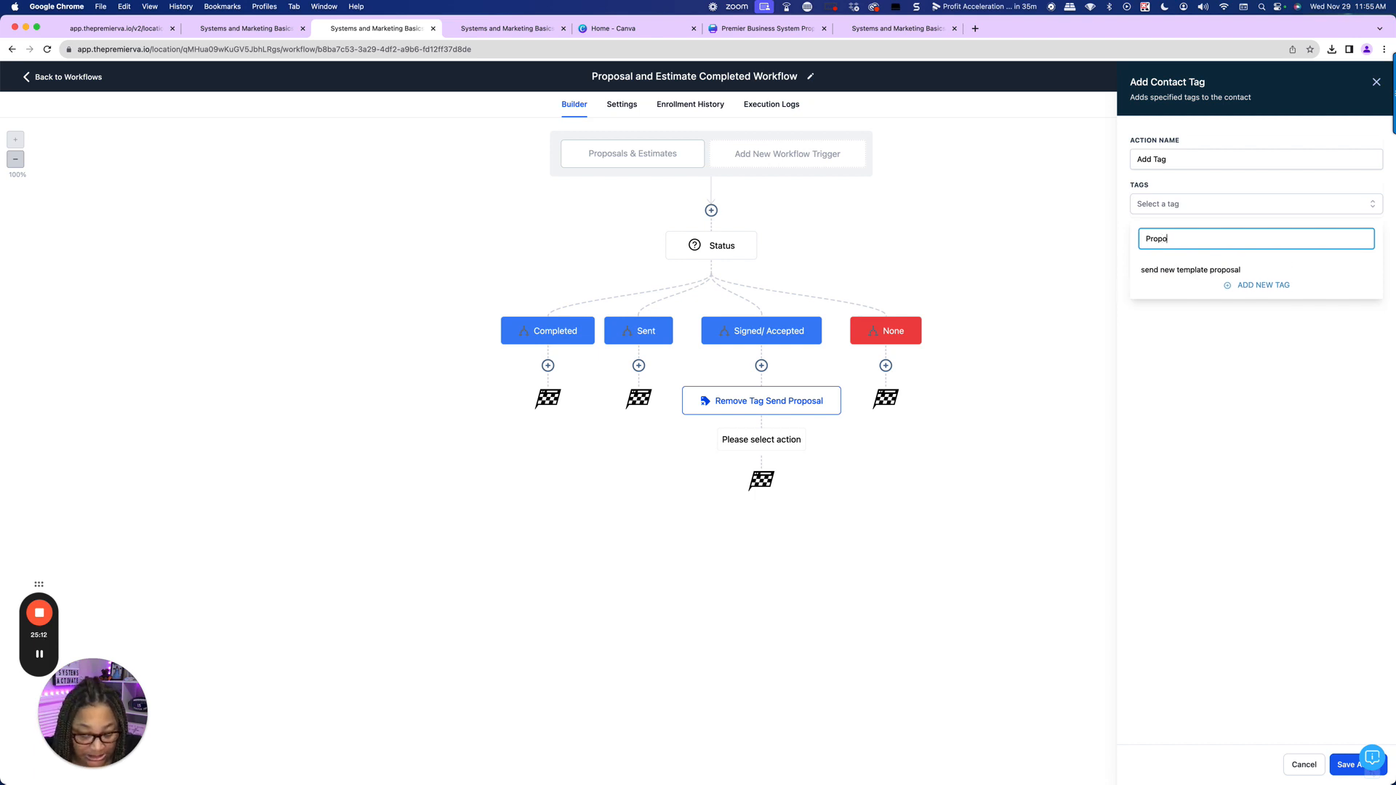
text(sal Signed)
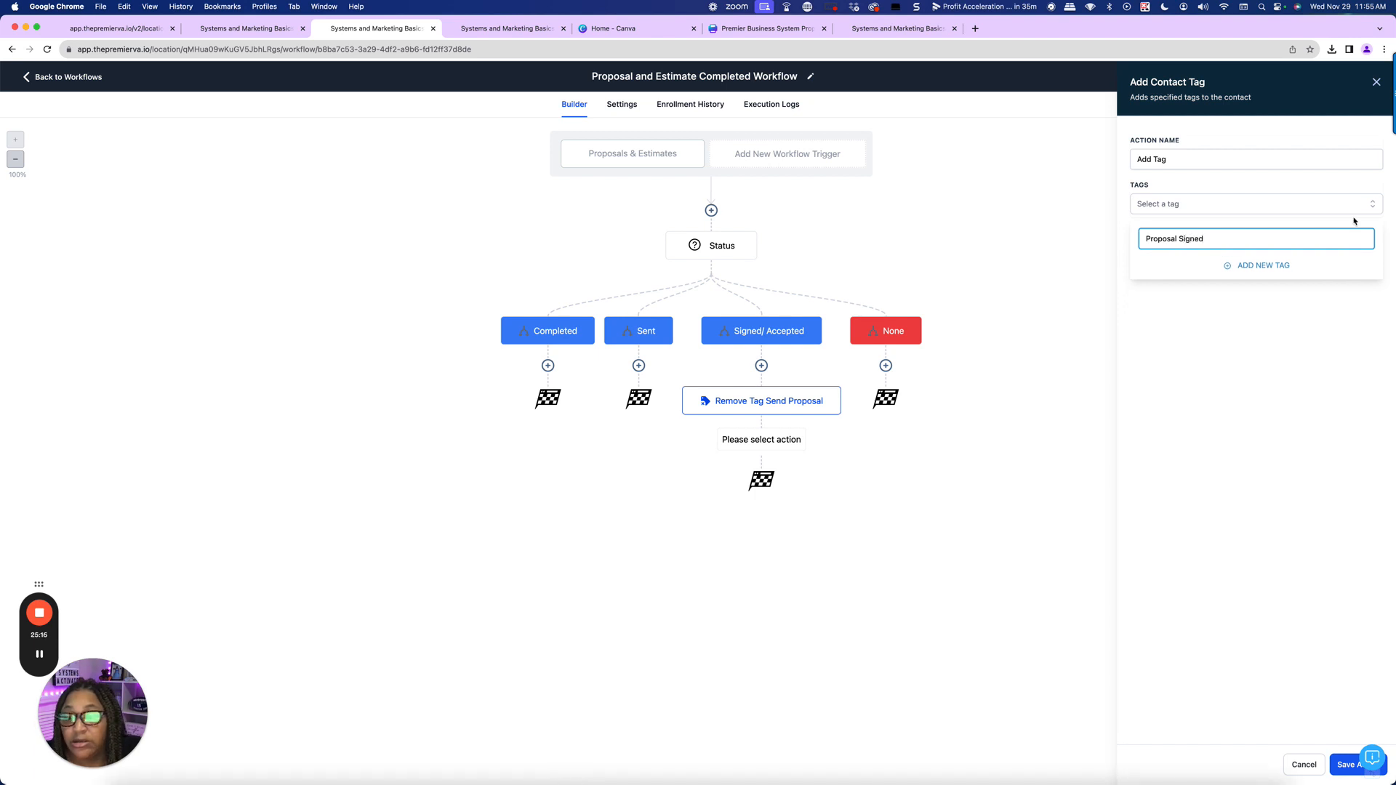
click(1265, 266)
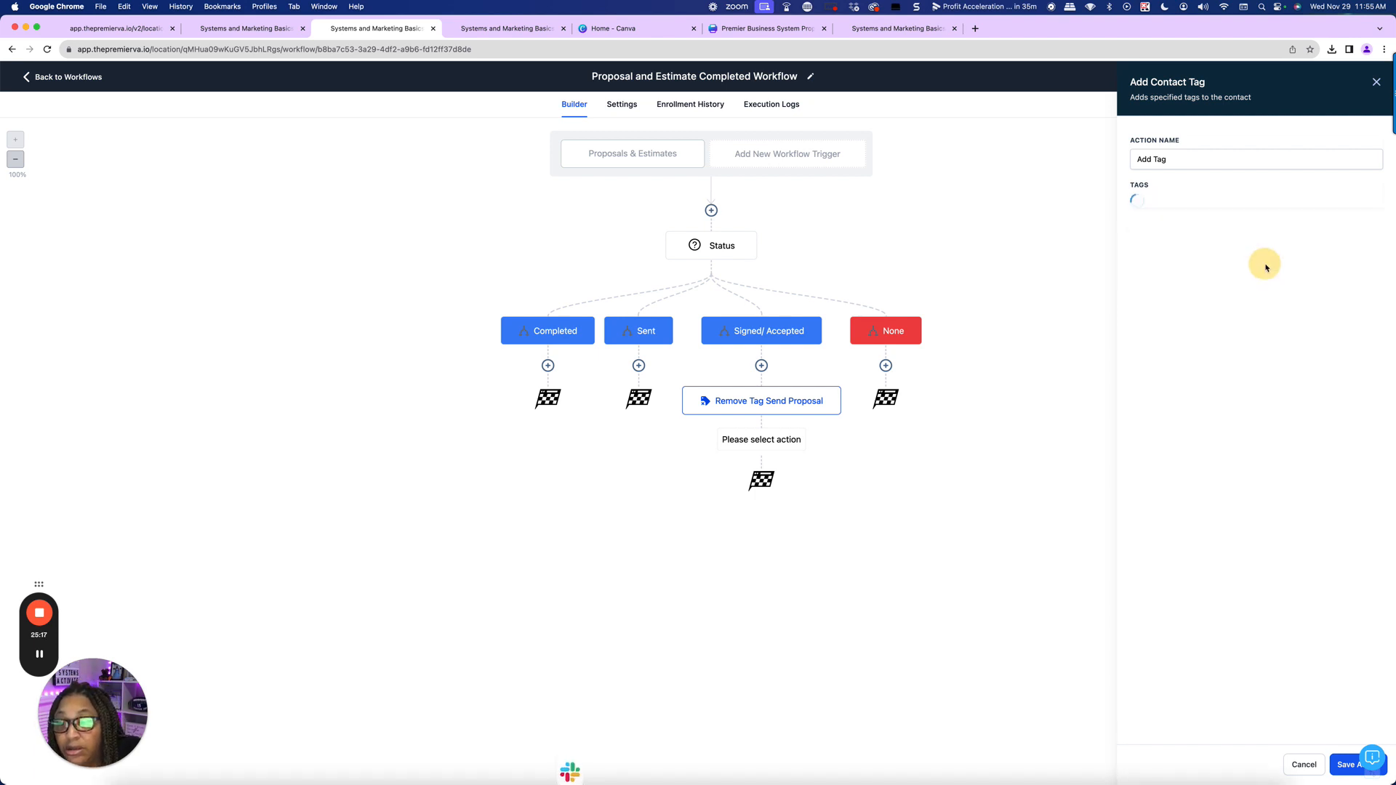
- Name the tag action Add Tag: proposal signed, then save the action and the workflow
click(1194, 165)
text(OP)
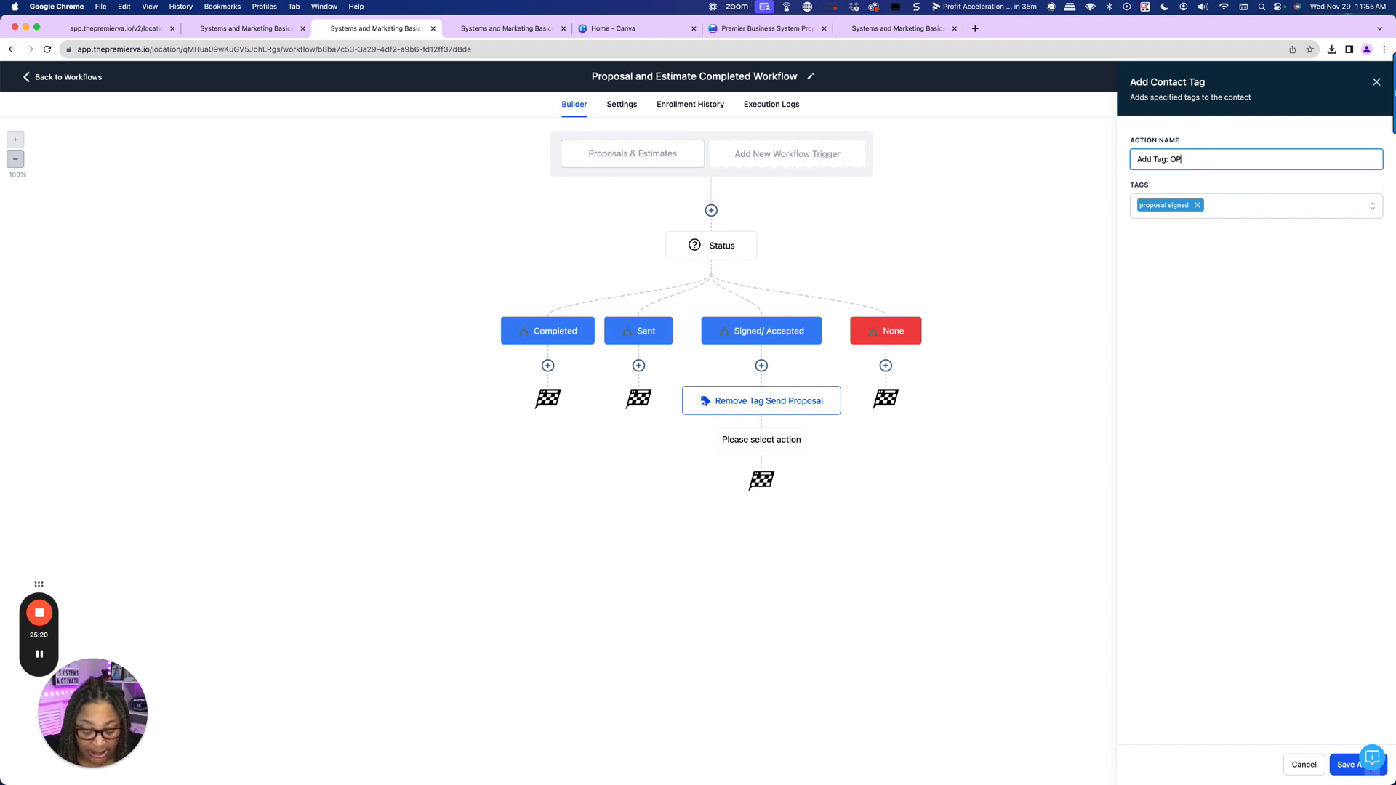
key(BackSpace)
key(BackSpace)
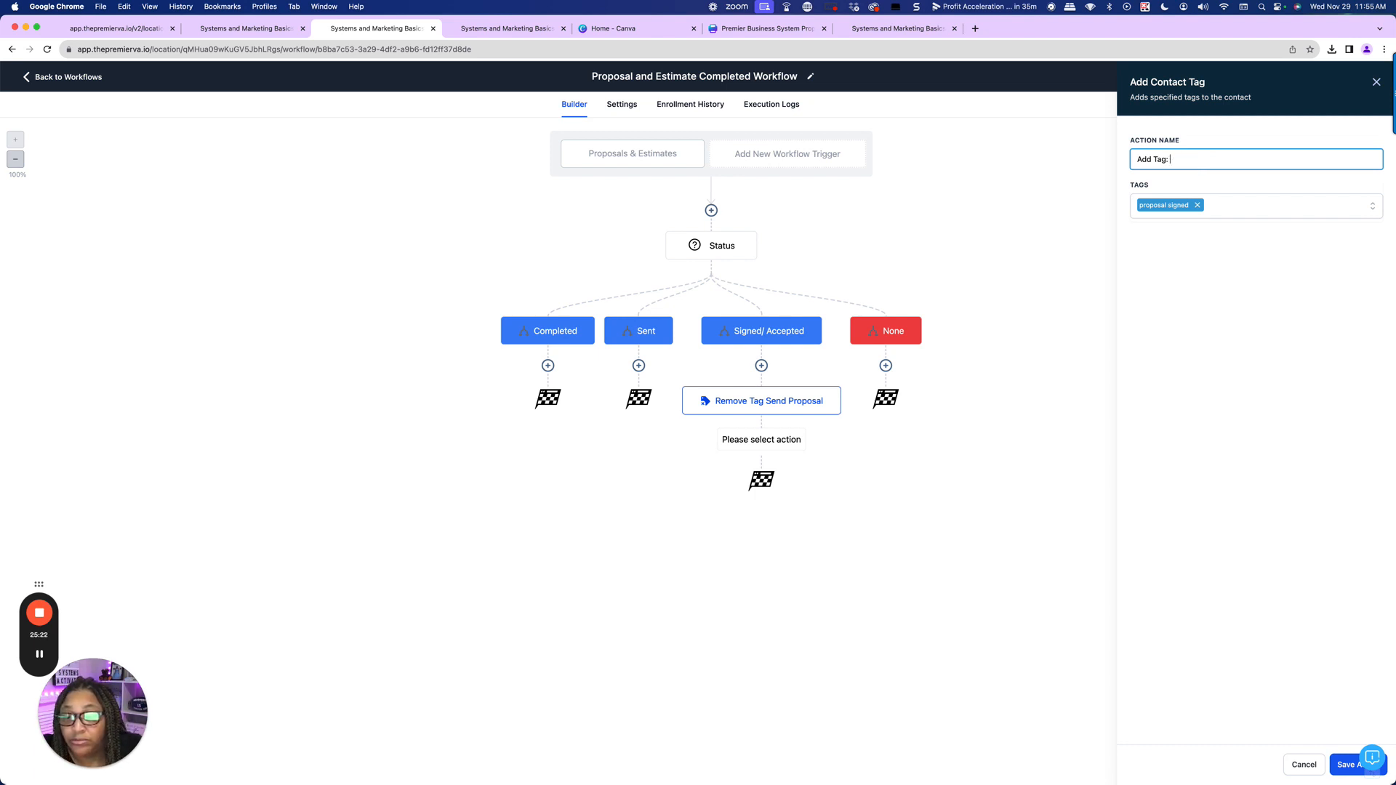
text(propod)
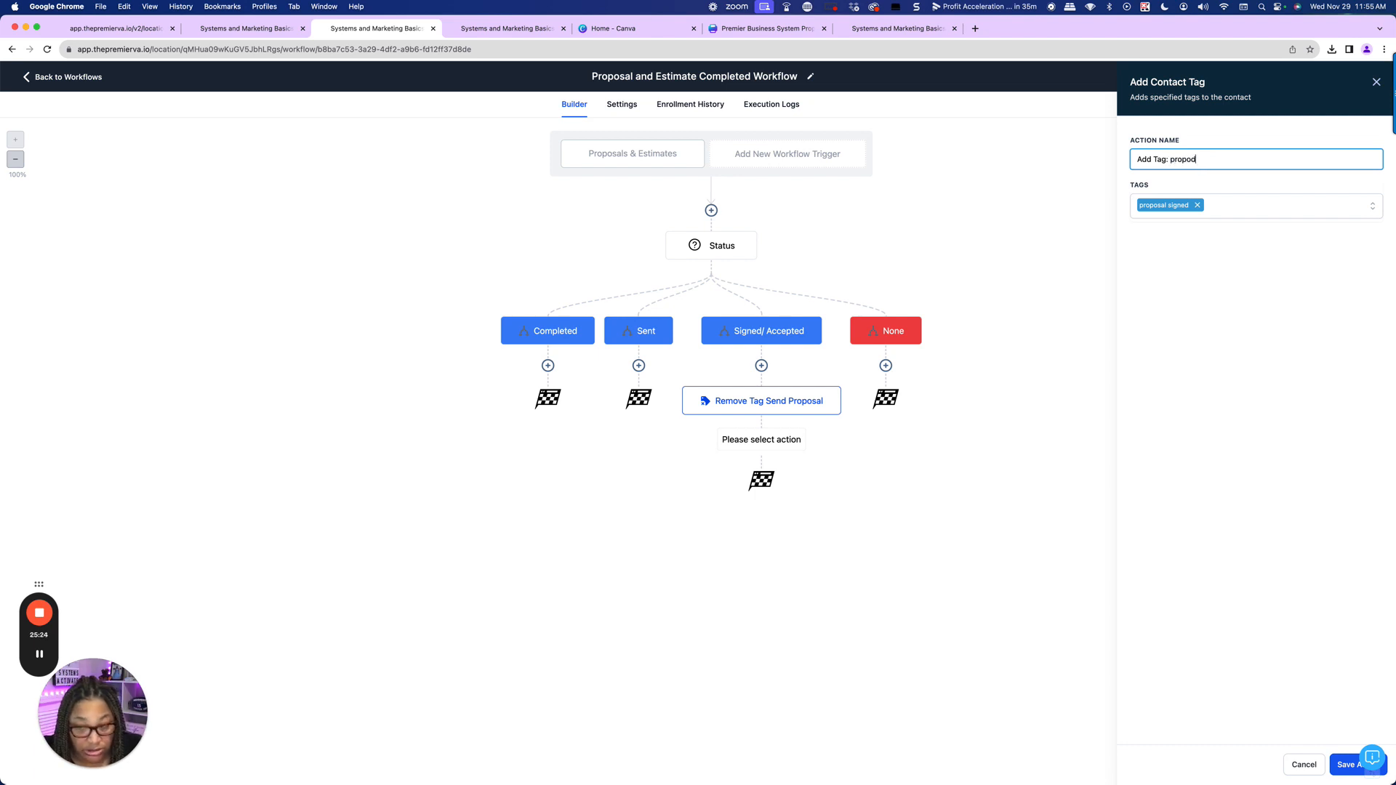
key(BackSpace)
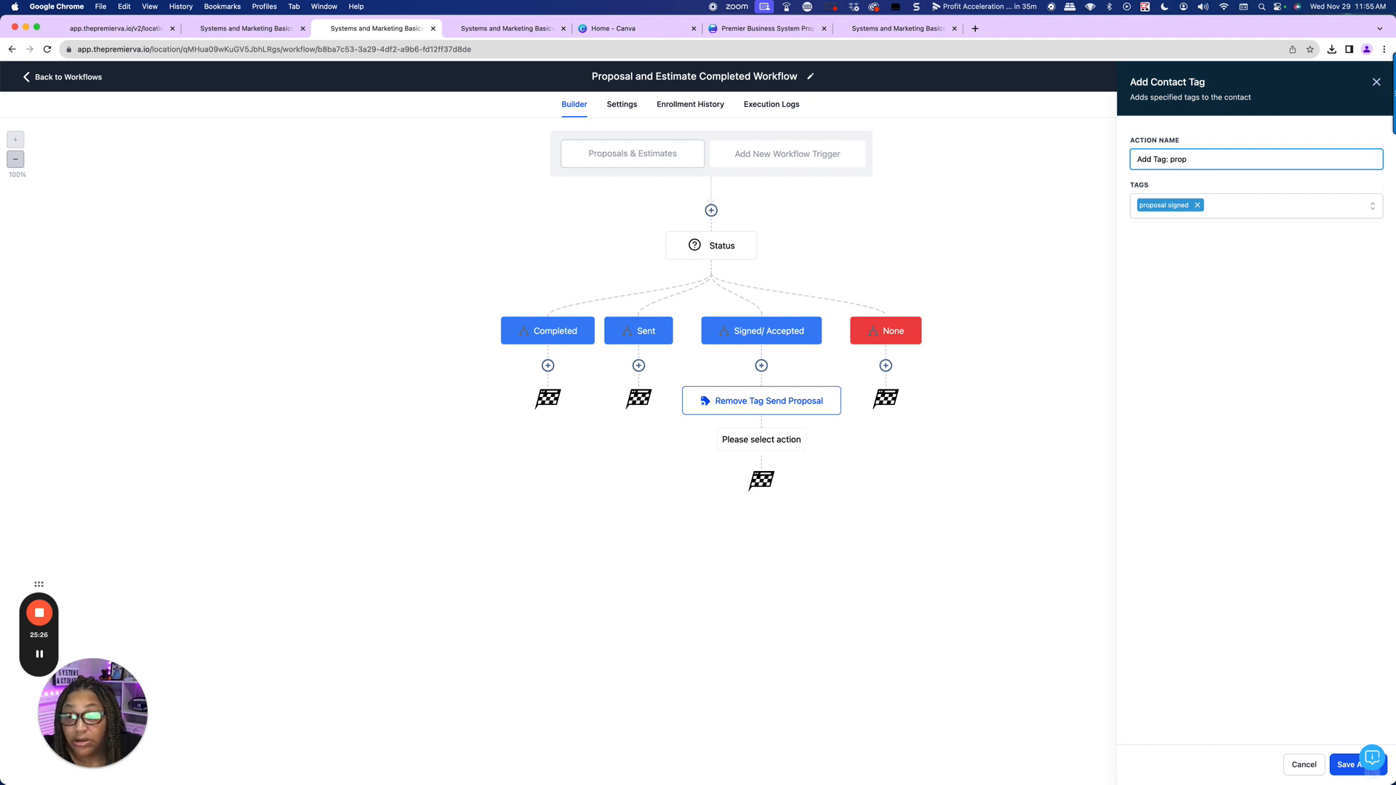
text(osal signed)
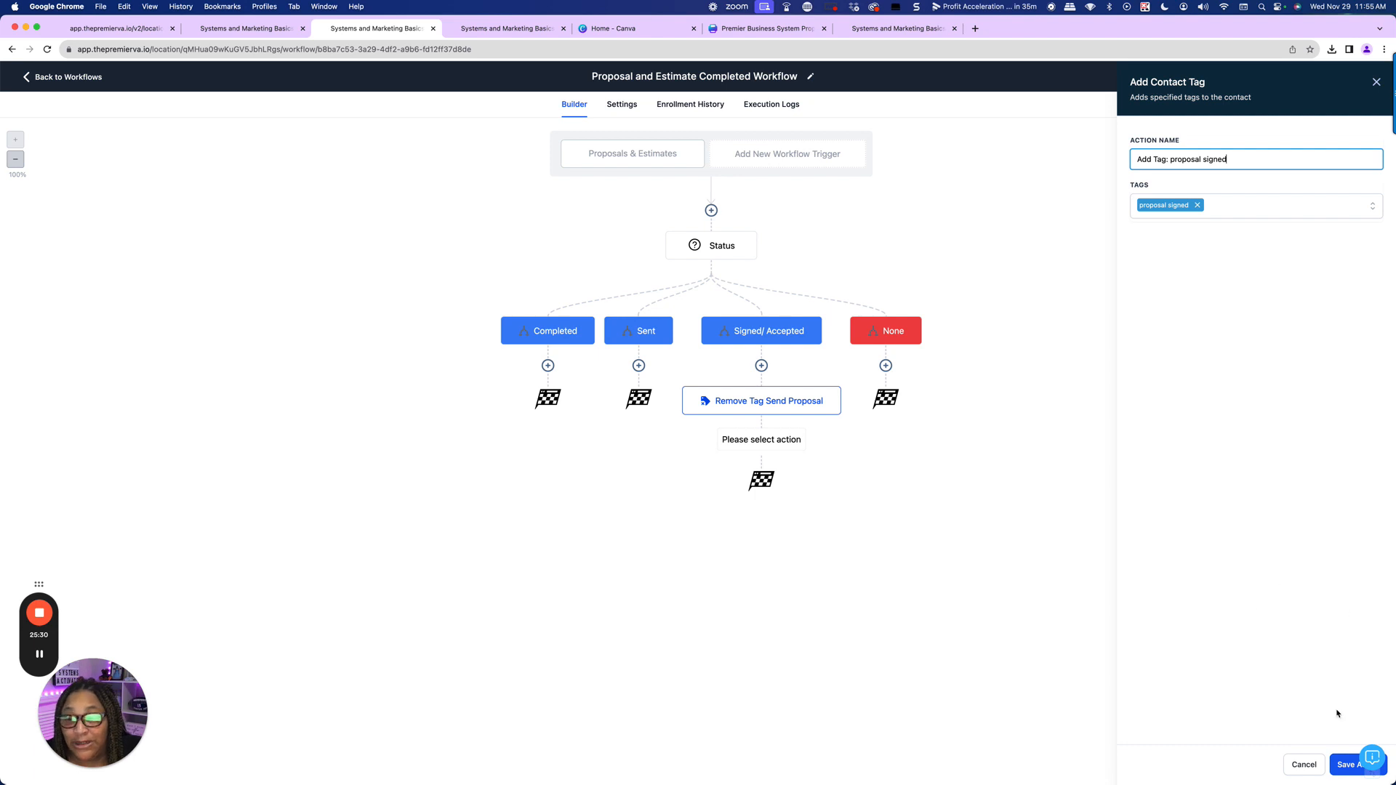
click(1337, 769)
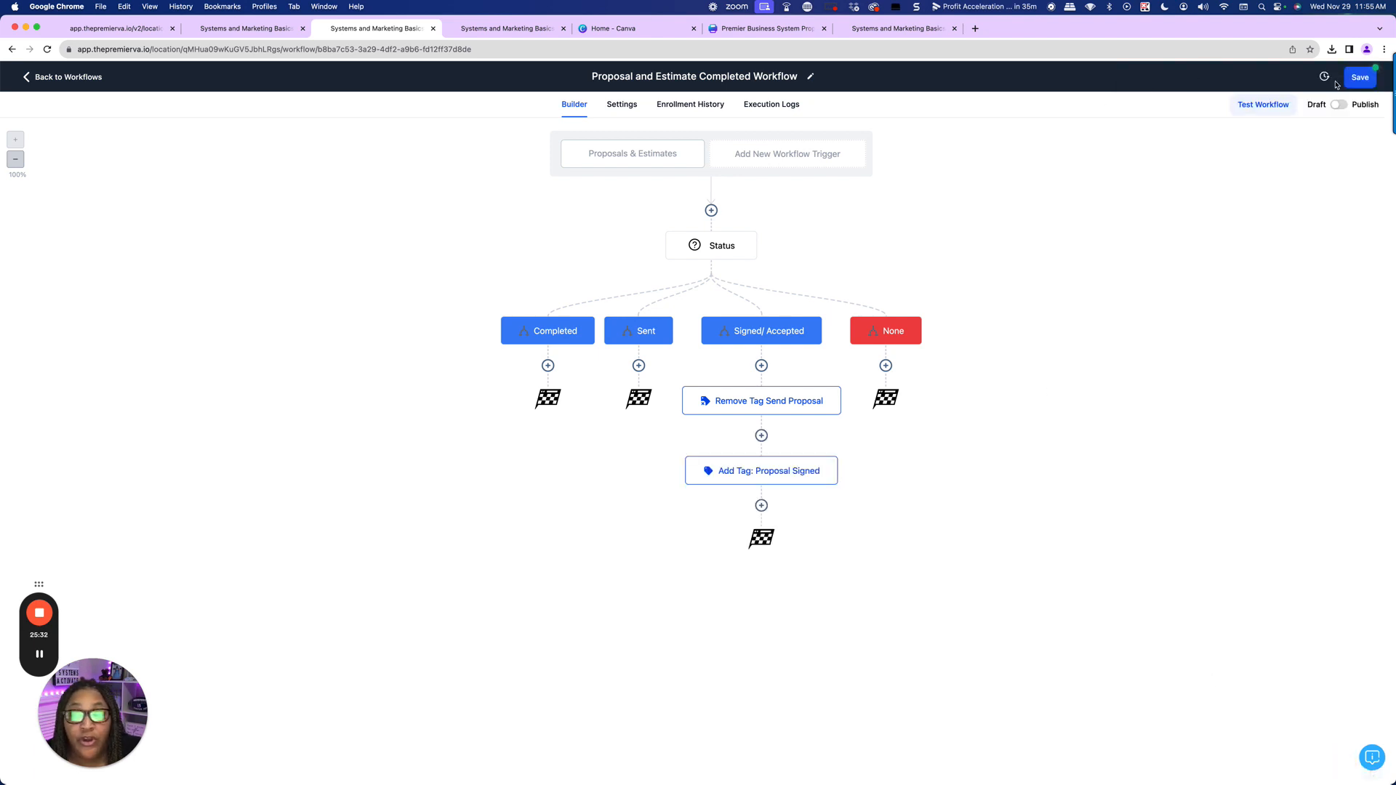
click(1359, 78)
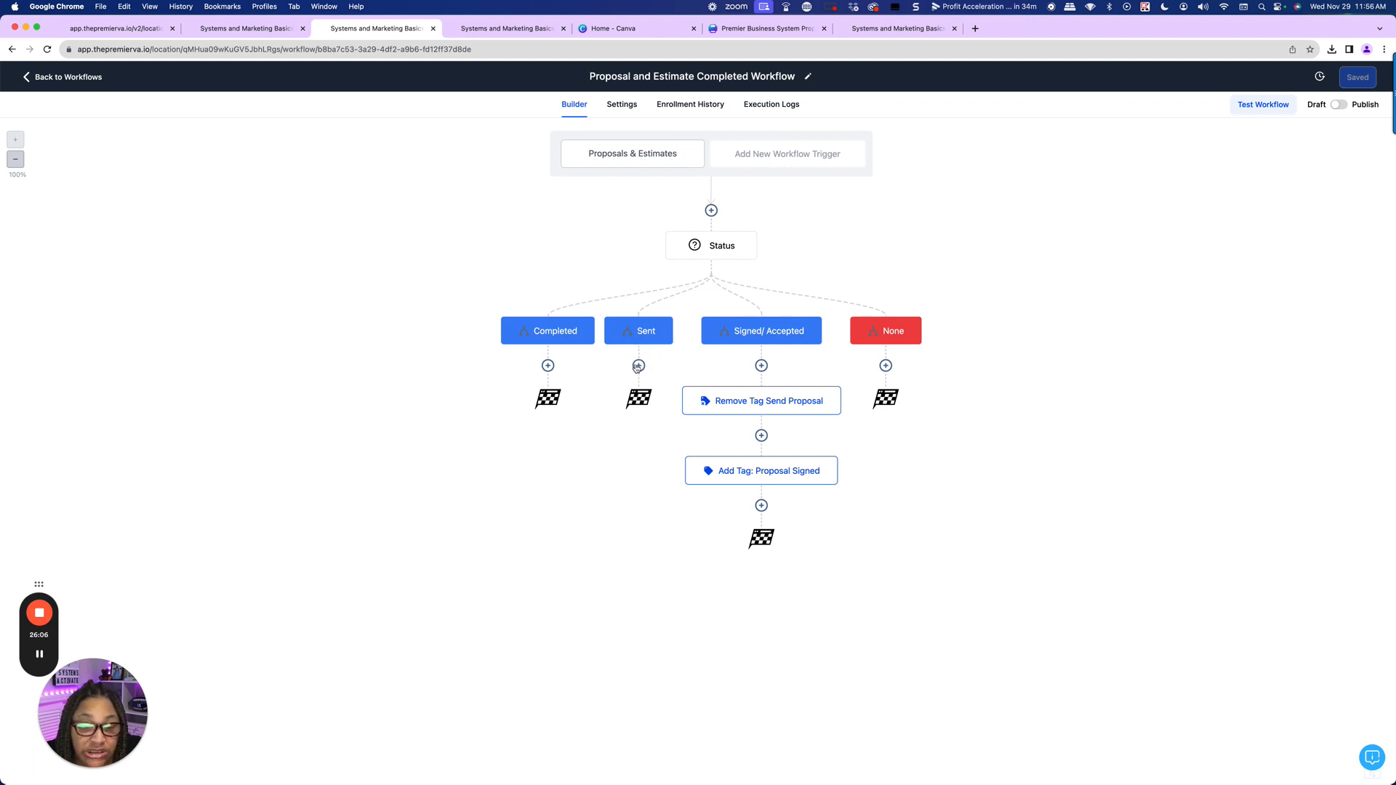
- Add a Wait action with a 1-day time delay under the Sent branch and save it
click(640, 366)
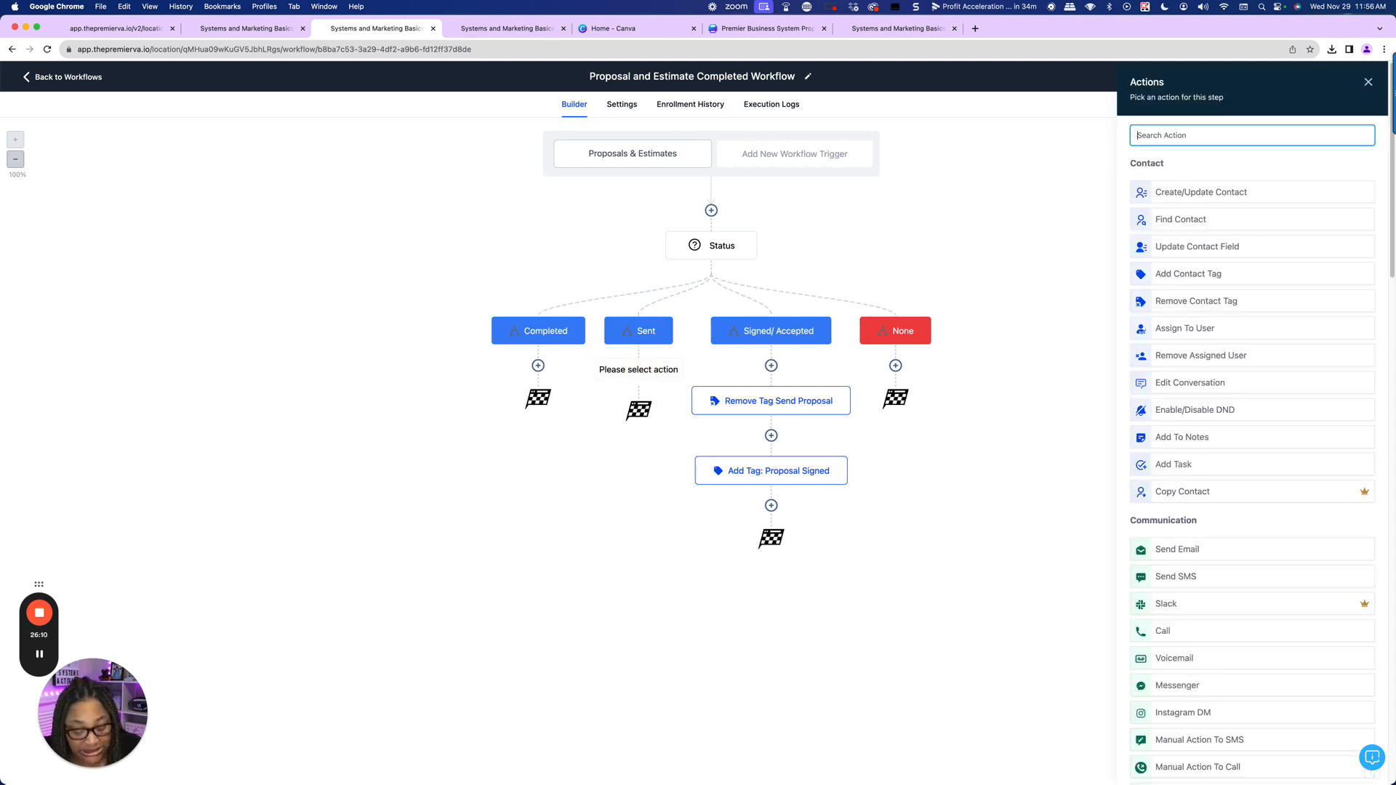
text(wait)
click(1156, 184)
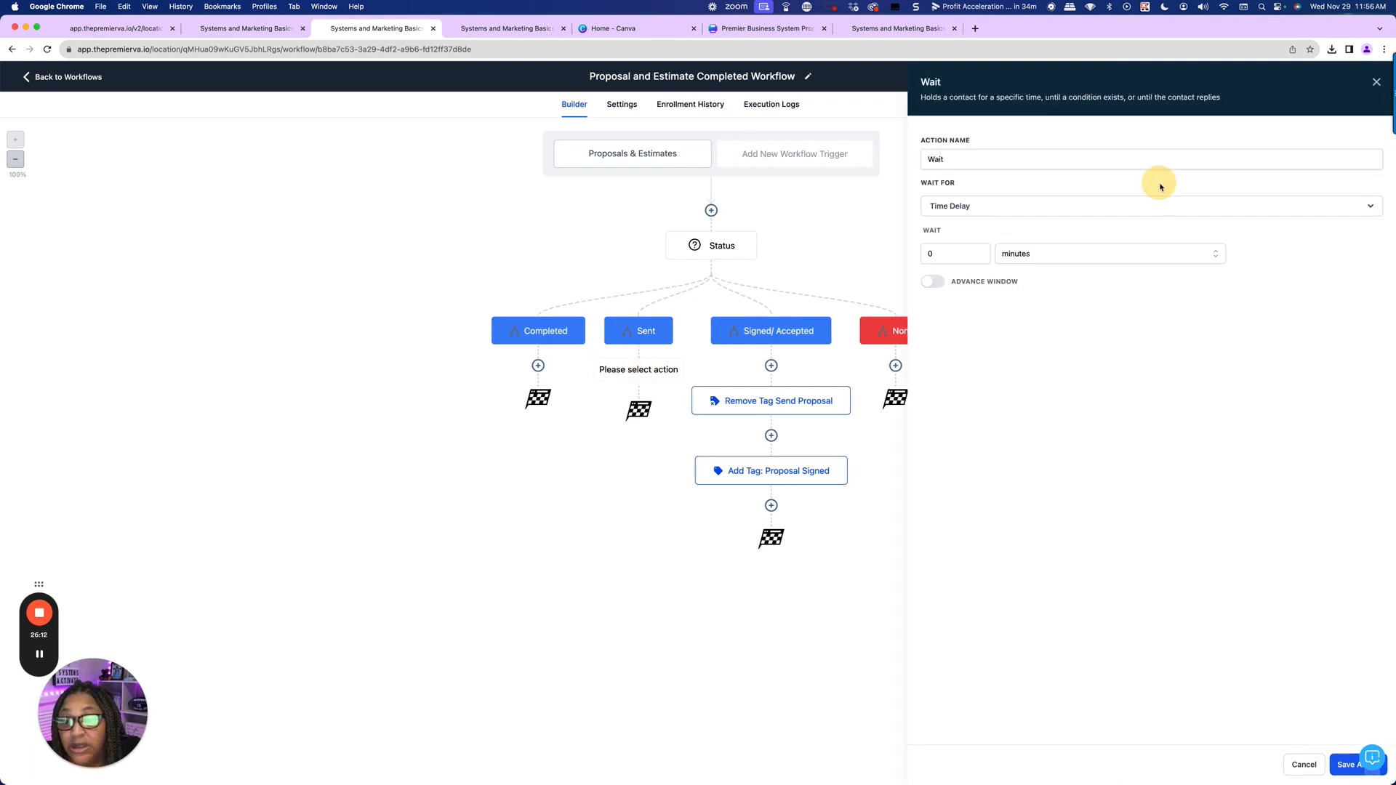
click(959, 254)
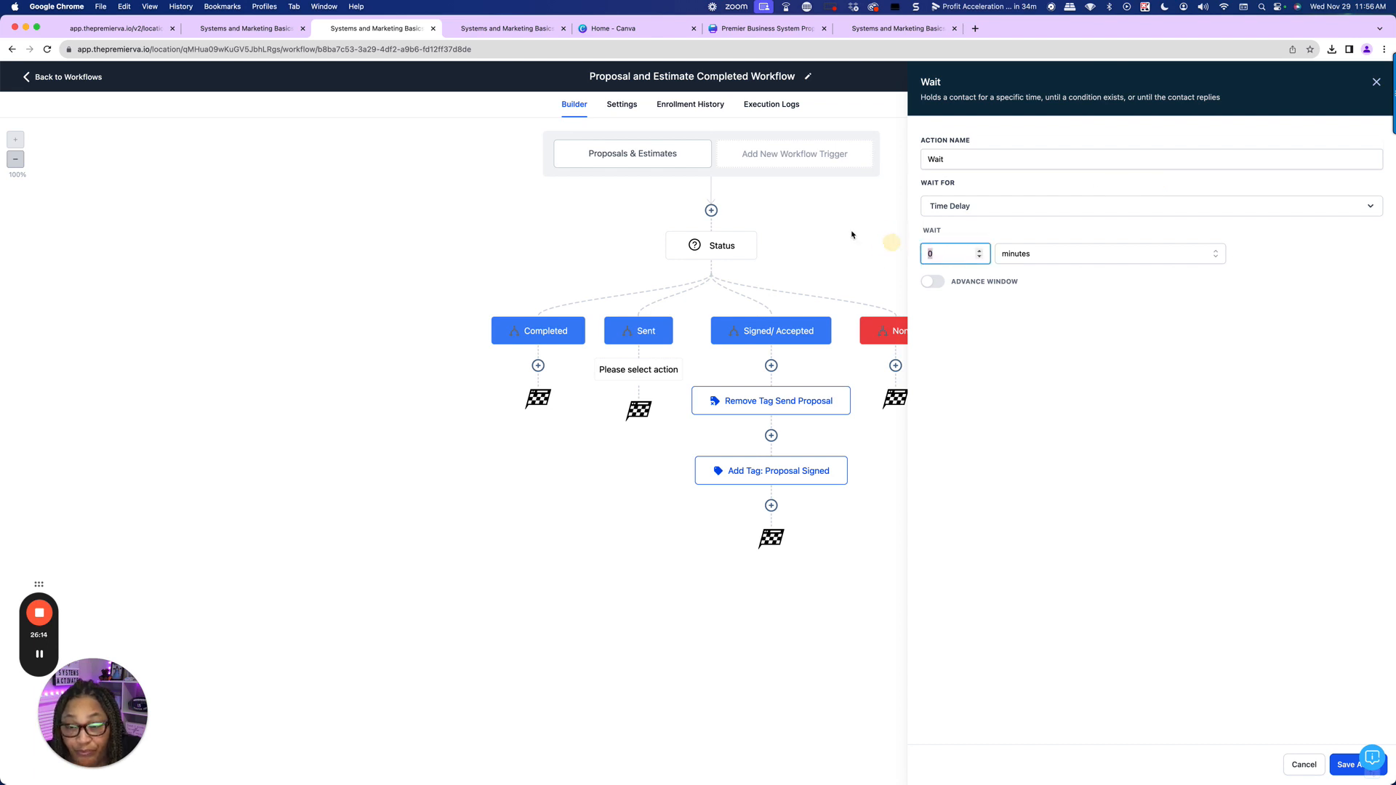
key(BackSpace)
text(1)
click(1047, 253)
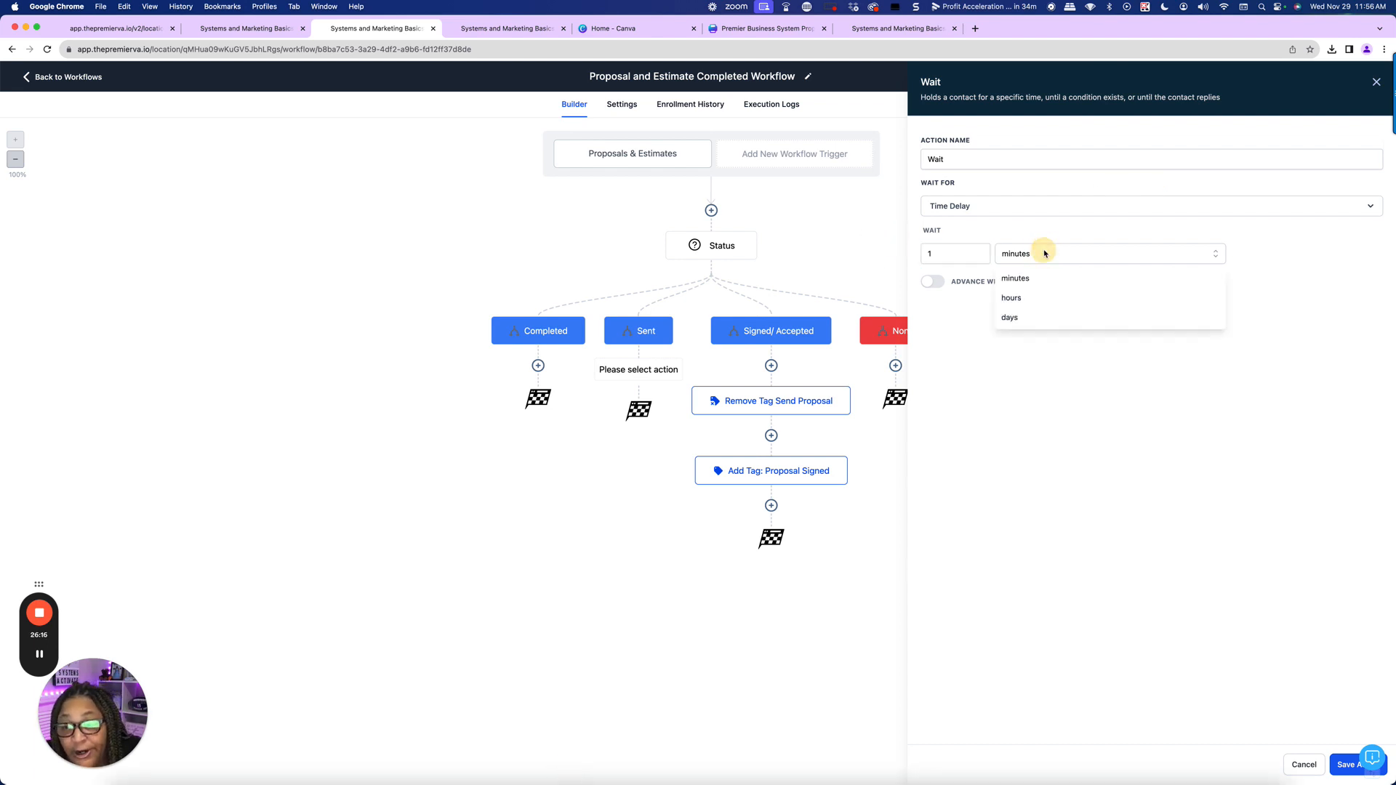
click(1044, 319)
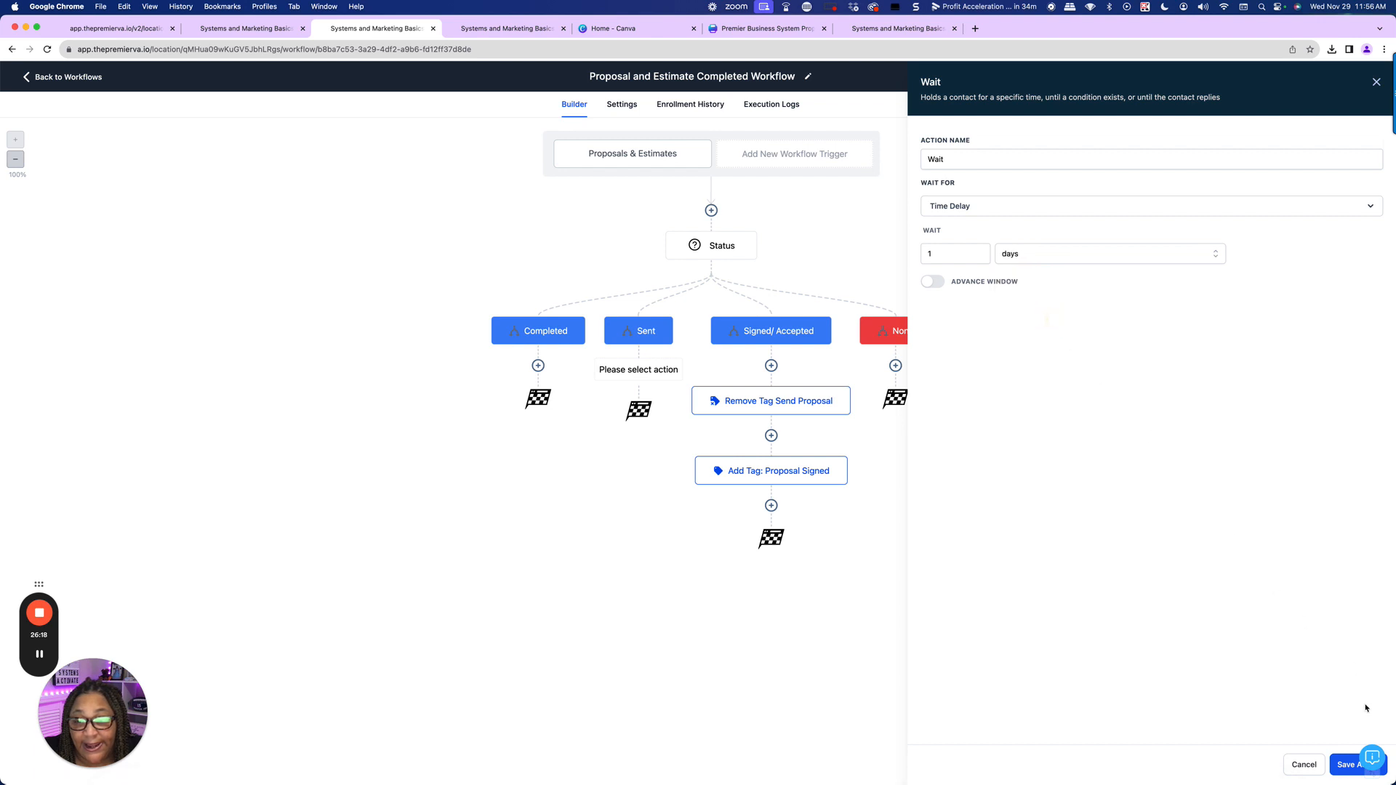
click(1351, 764)
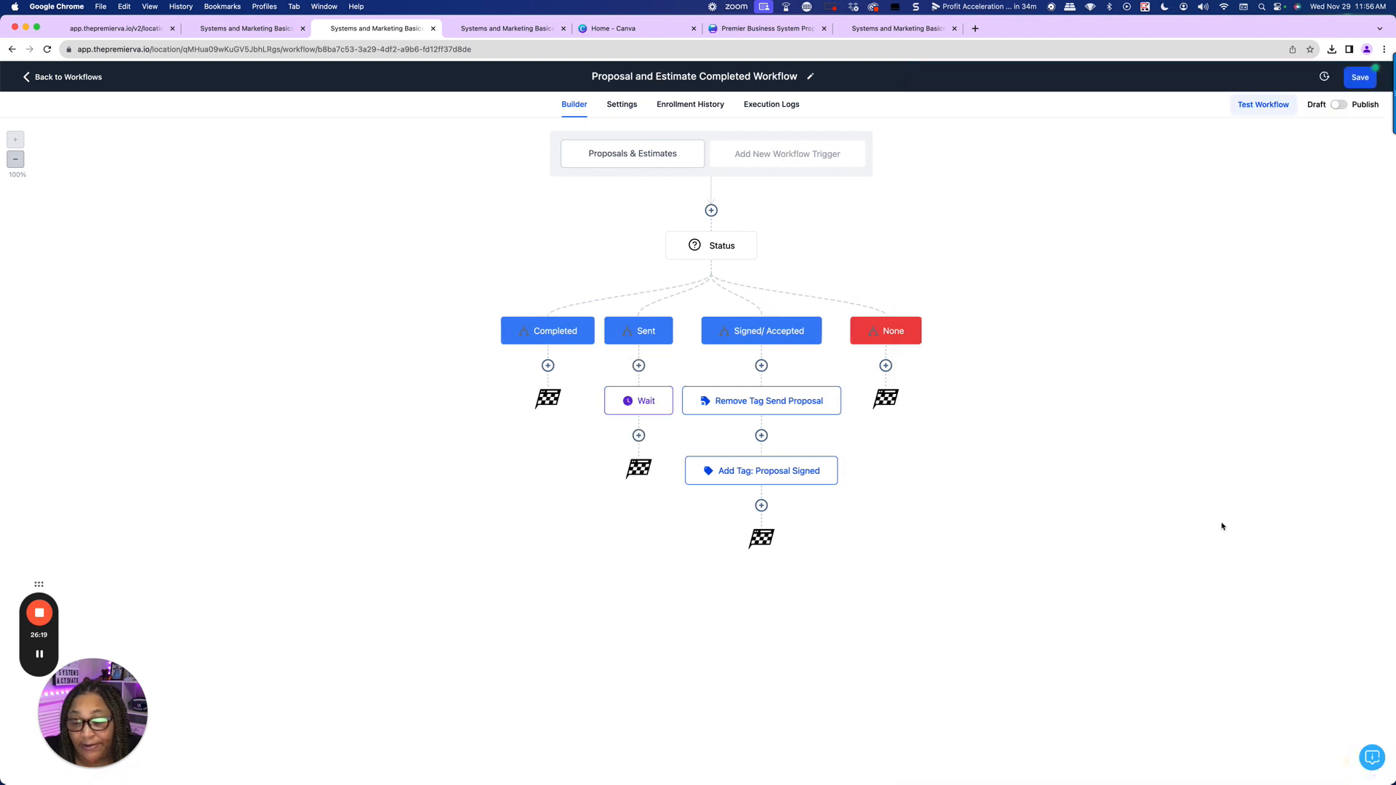
- Add a Send Email action after the Wait in the Sent branch
click(637, 436)
click(1220, 136)
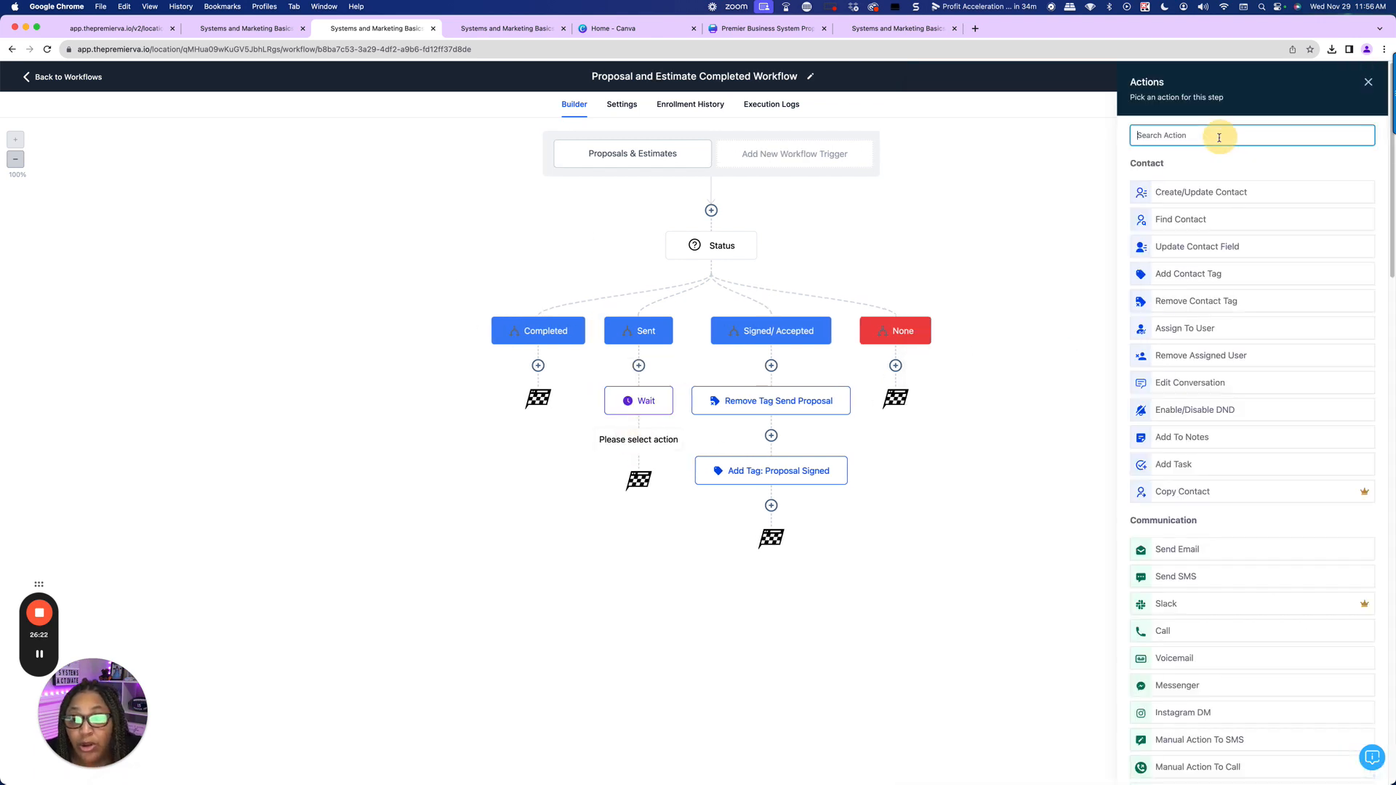
text(send)
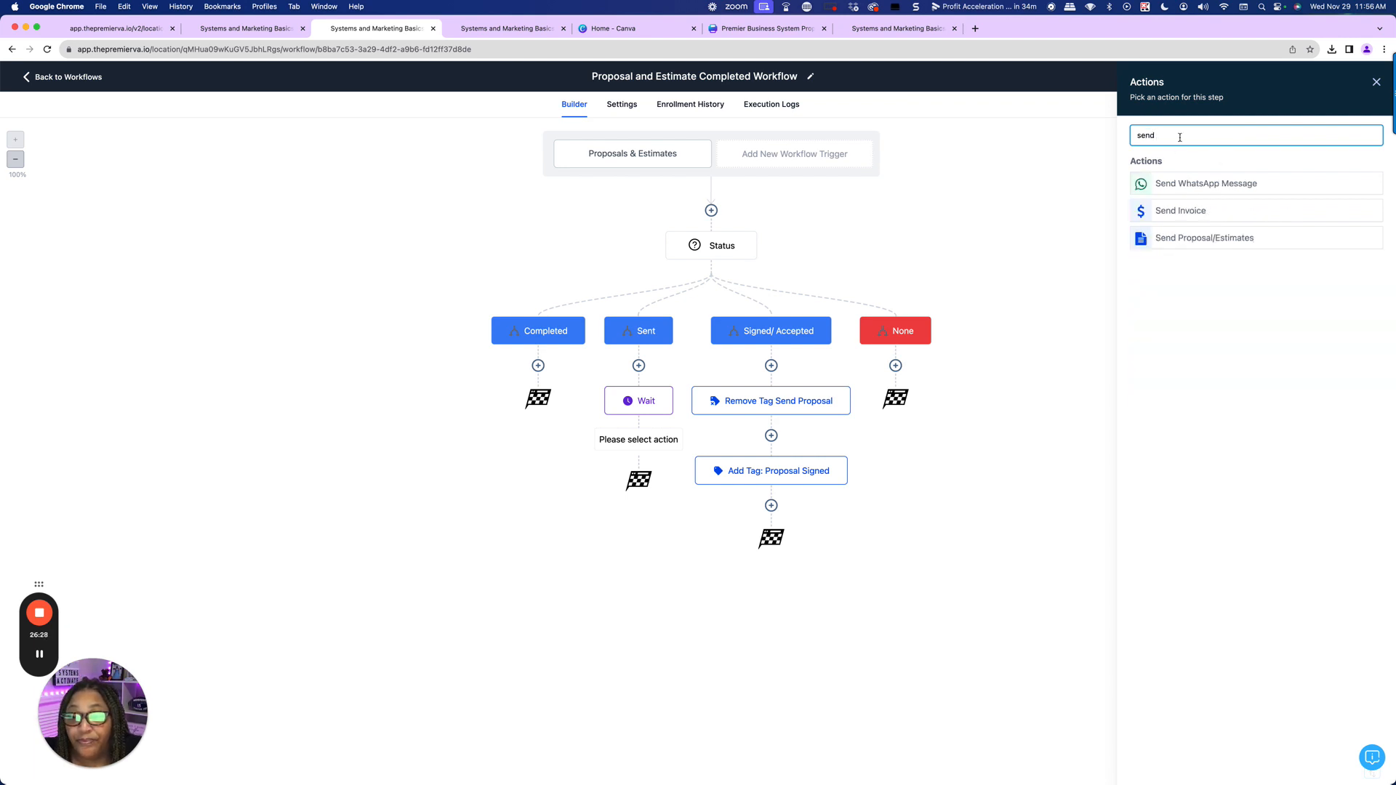
key(BackSpace)
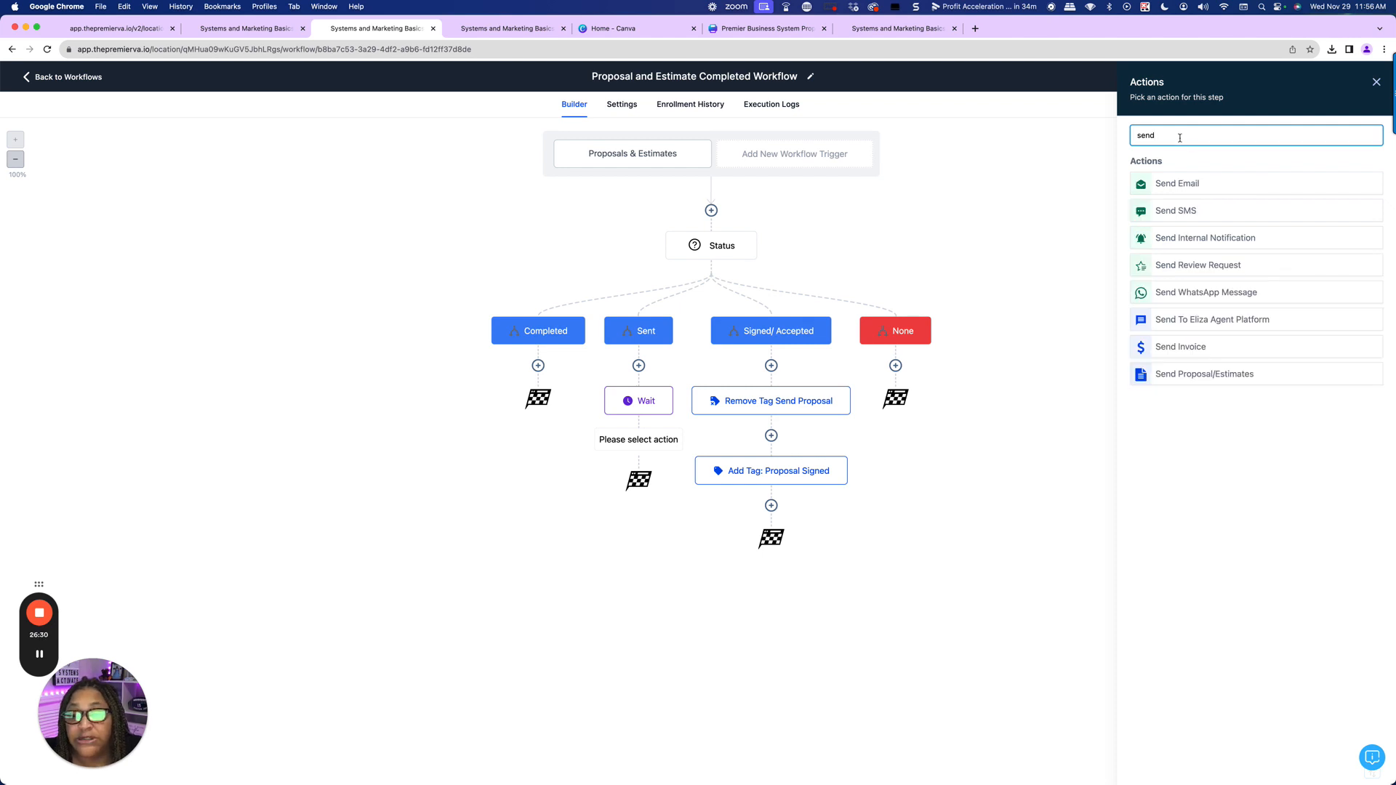
click(1206, 182)
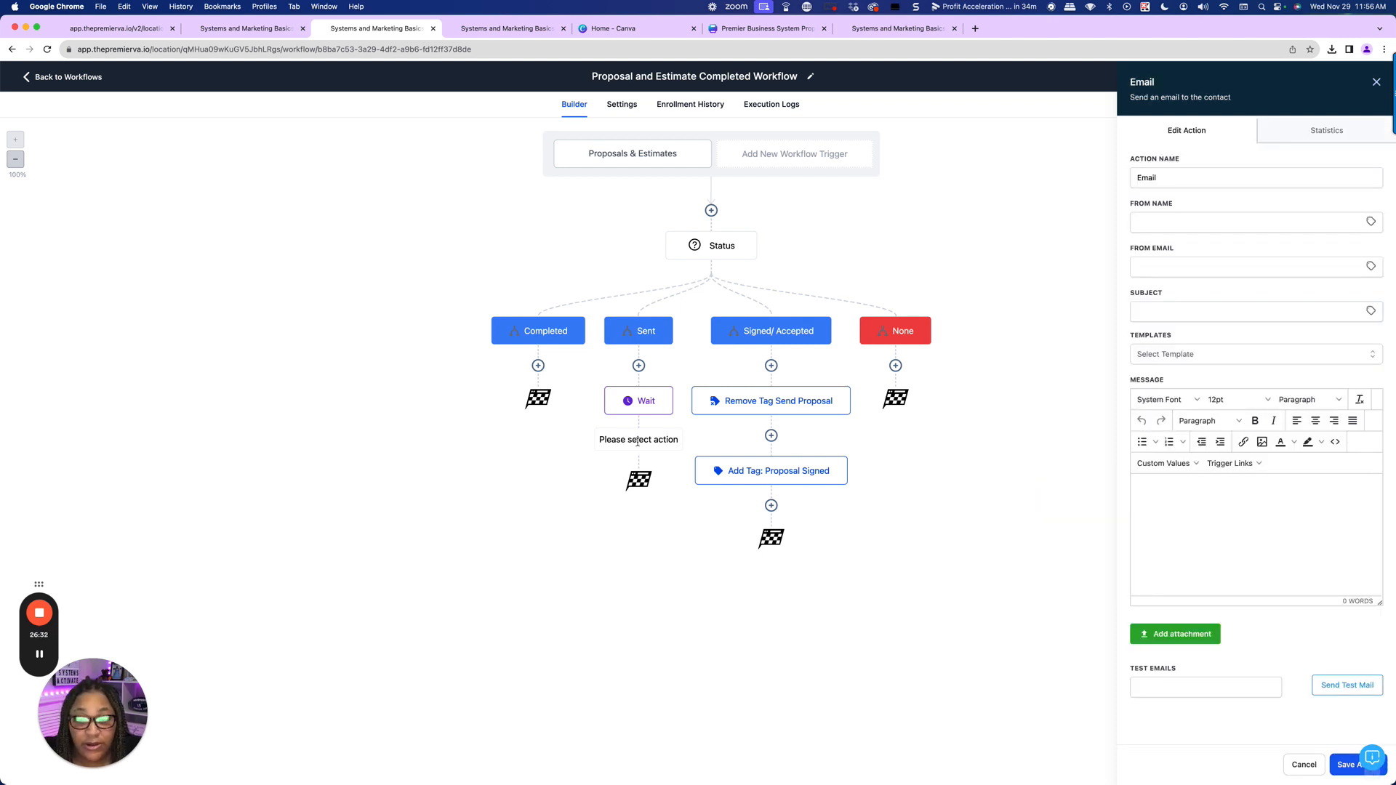
- Enter sign as both the email's message and subject, and save the email action
click(1272, 525)
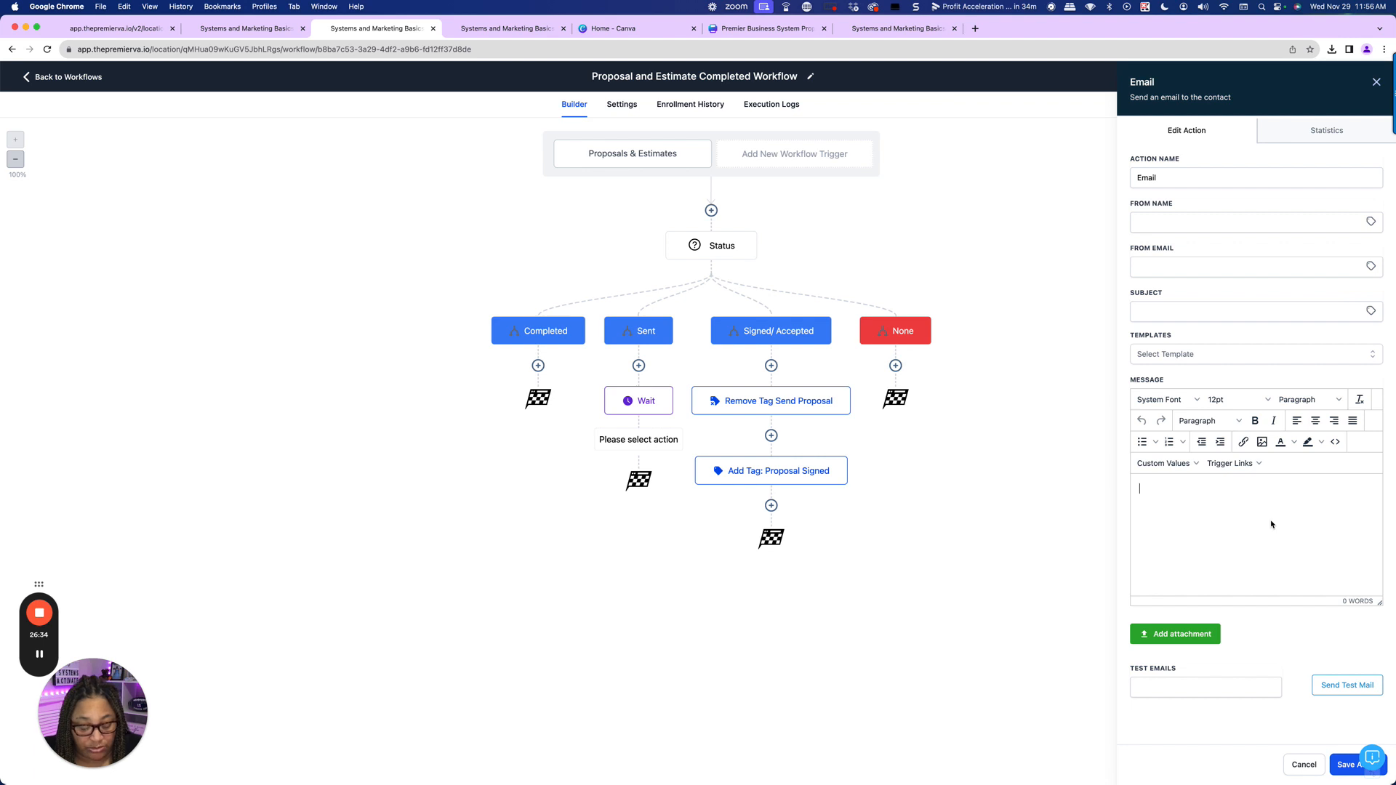
text(sign)
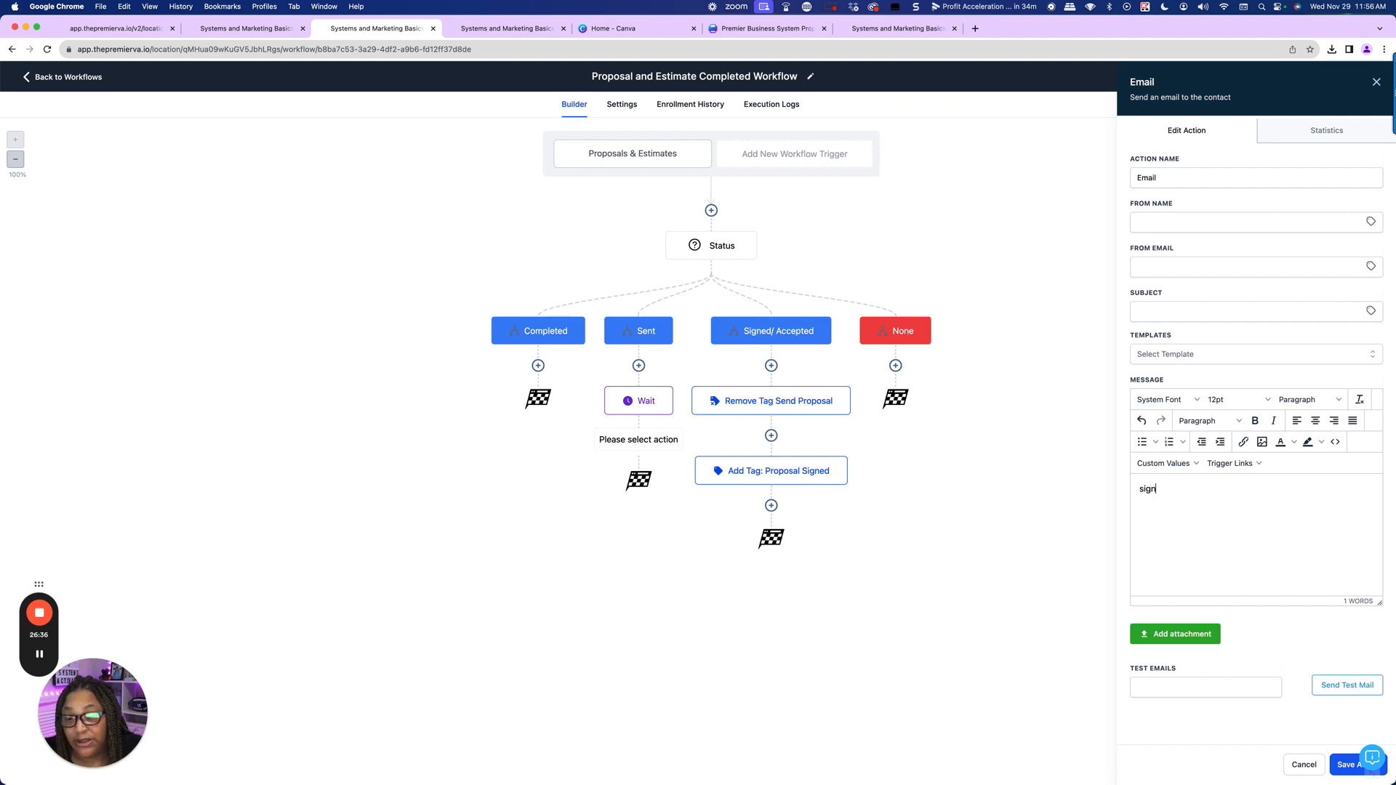
click(1168, 310)
text(sign)
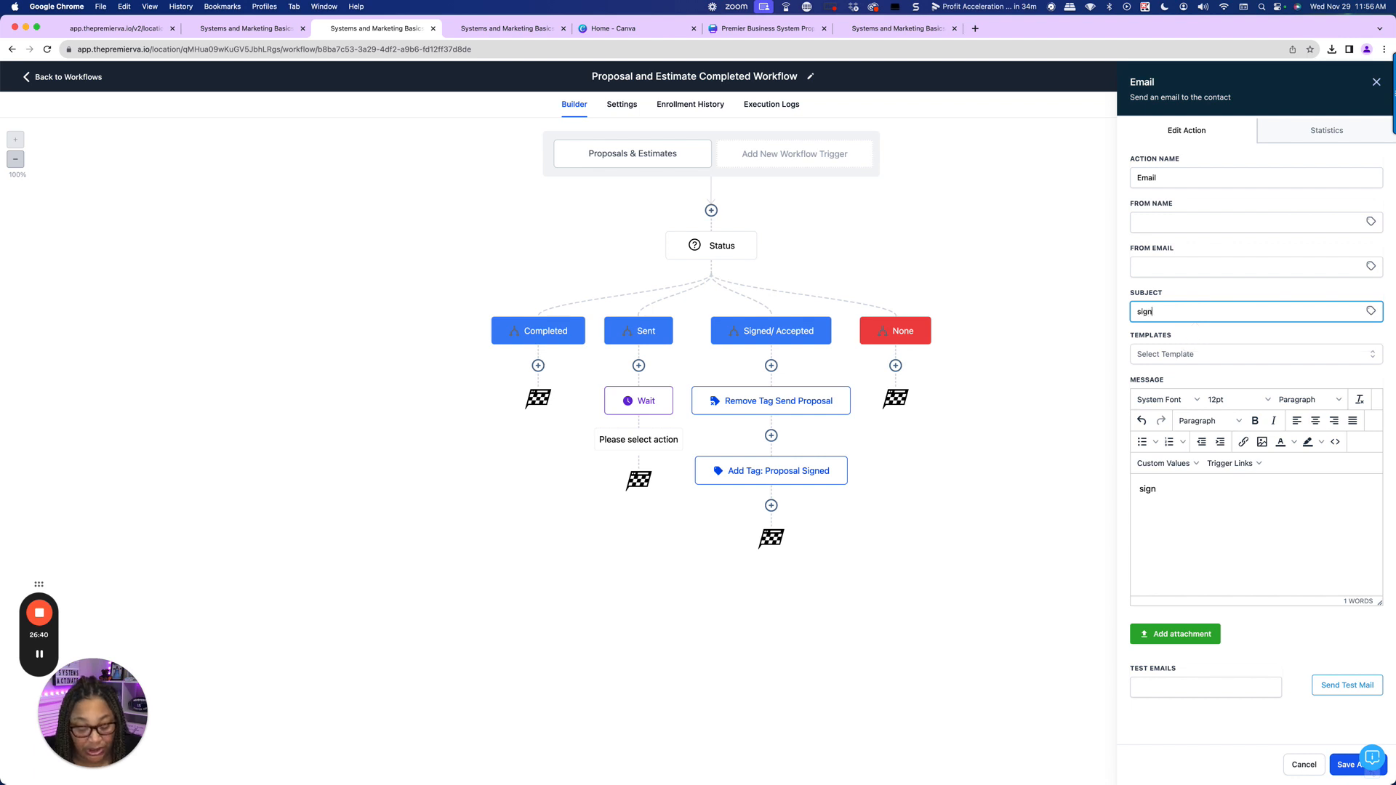
click(1338, 762)
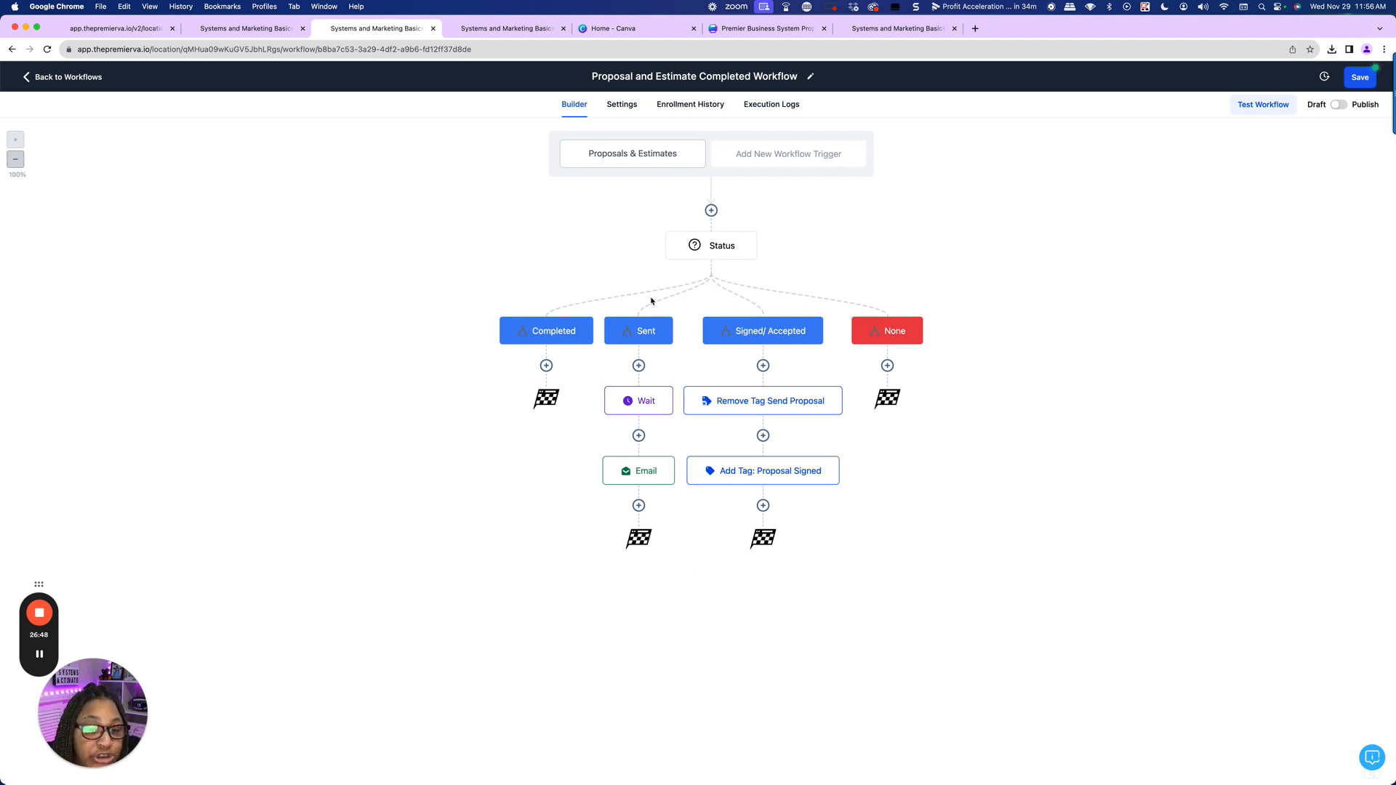
- Add a Goal Event action after the Email in the Sent branch
click(640, 506)
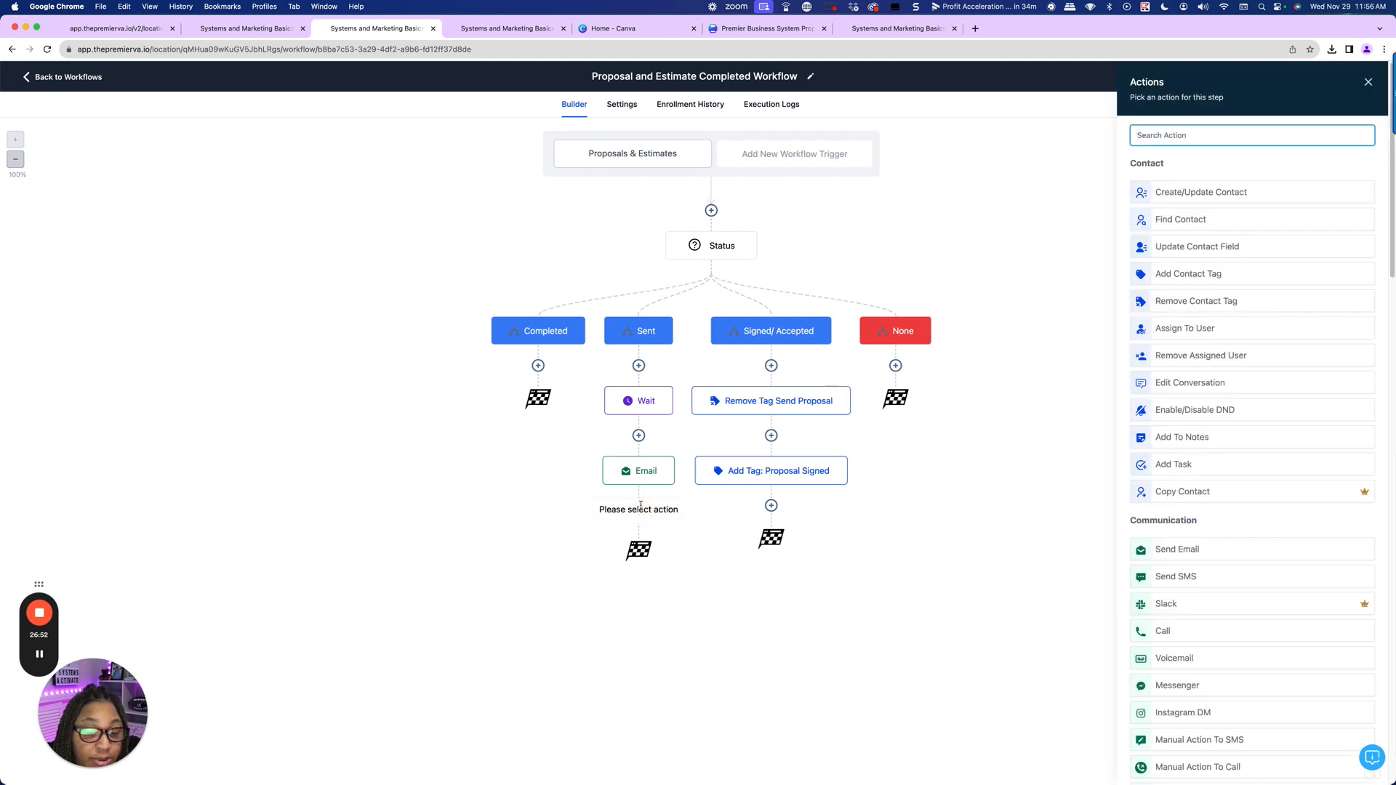
click(1194, 134)
text(goal)
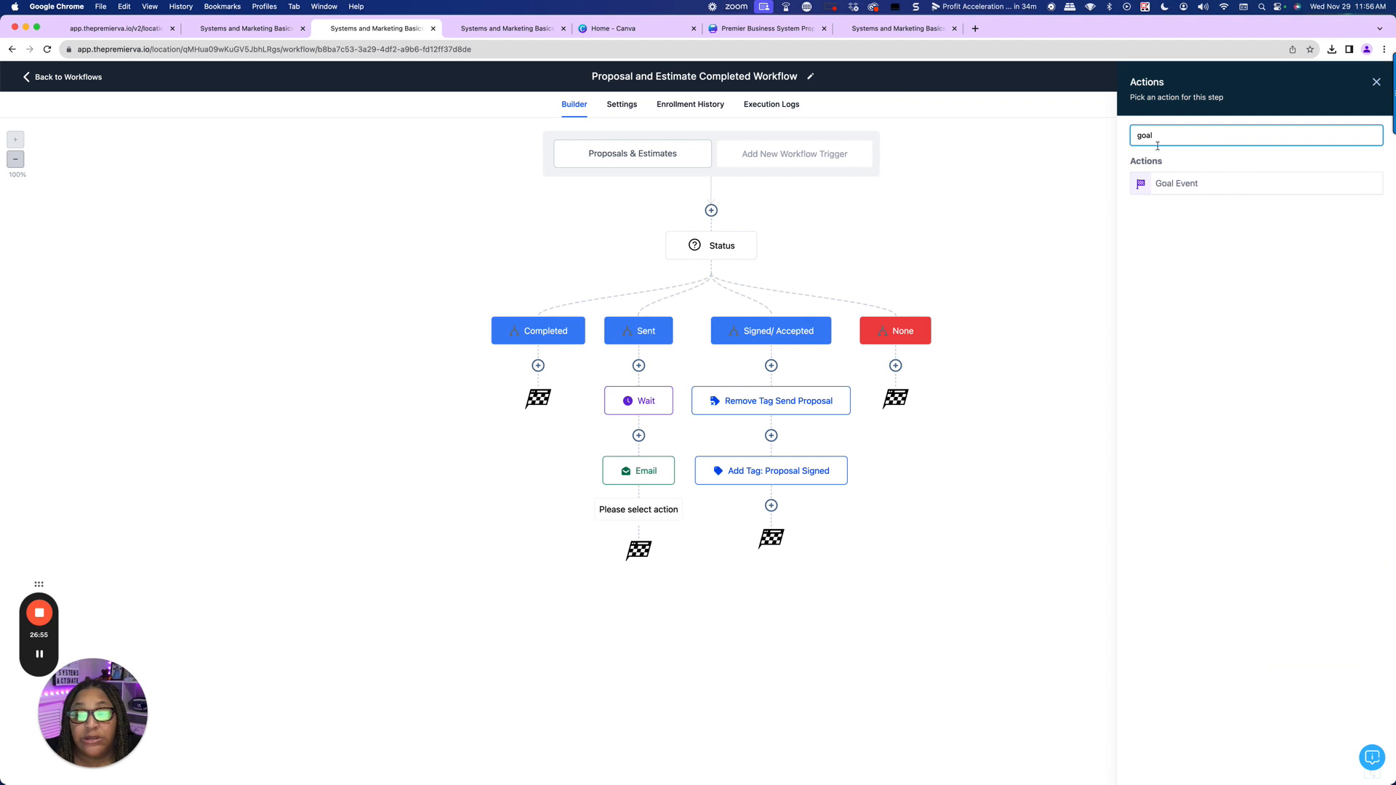
click(1209, 189)
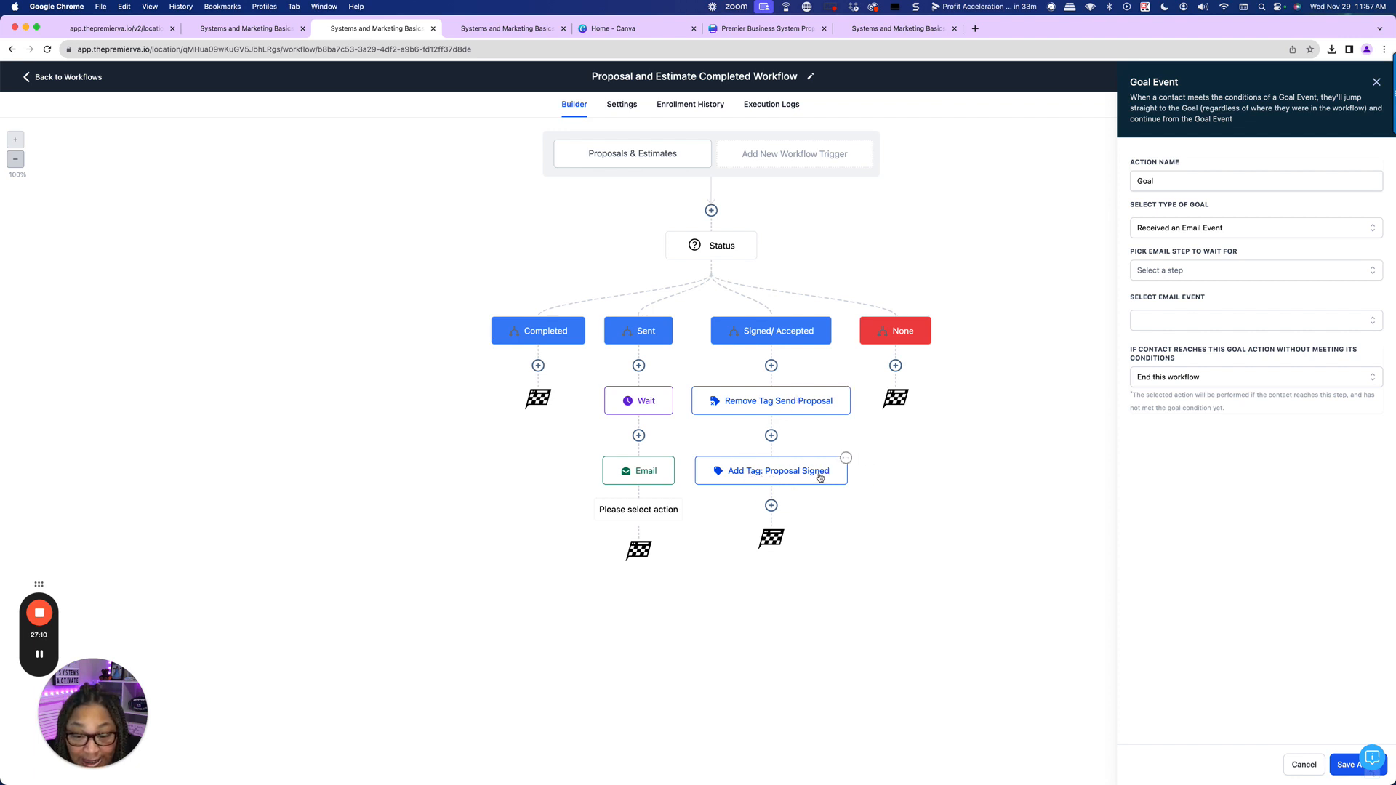
- Name the goal event action Goal Proposal Returned
click(1196, 183)
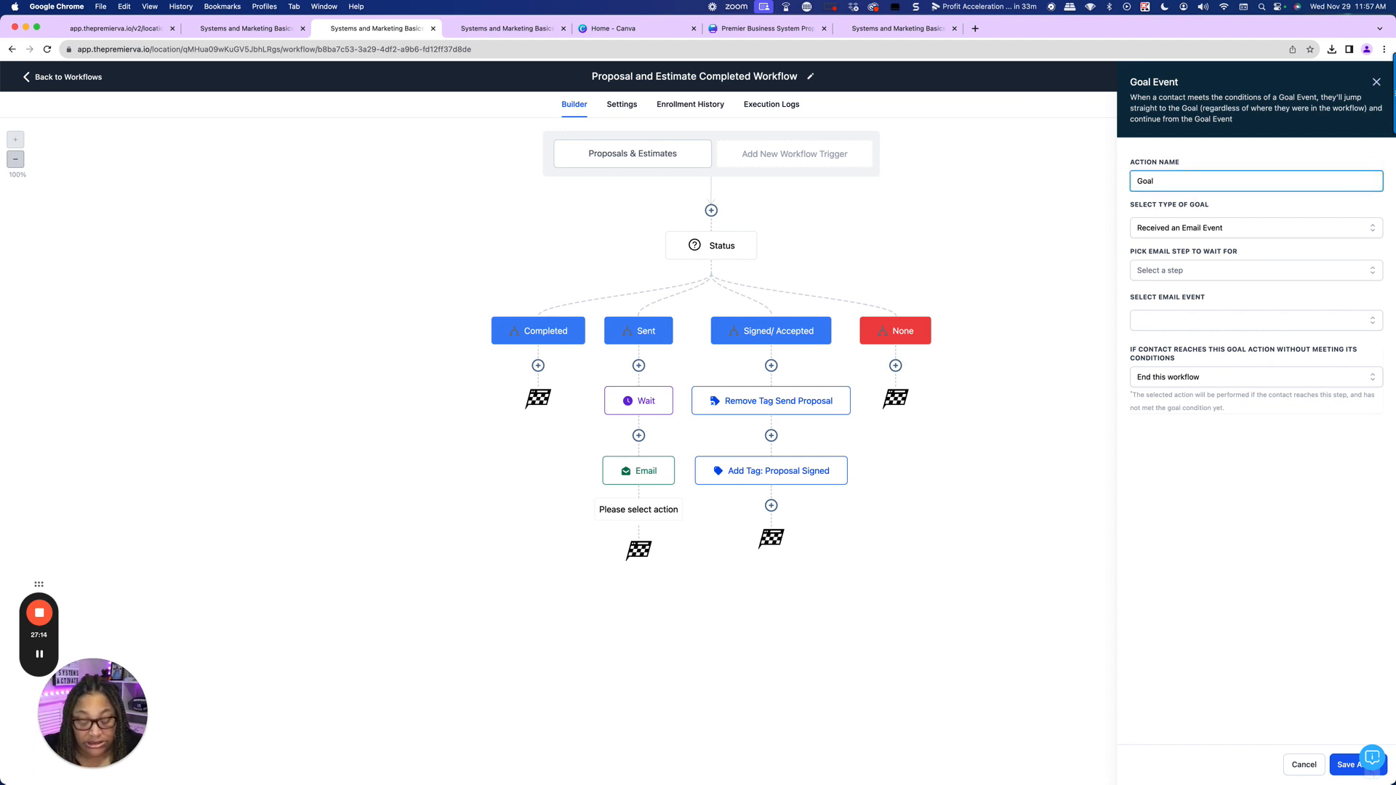
text(Porop)
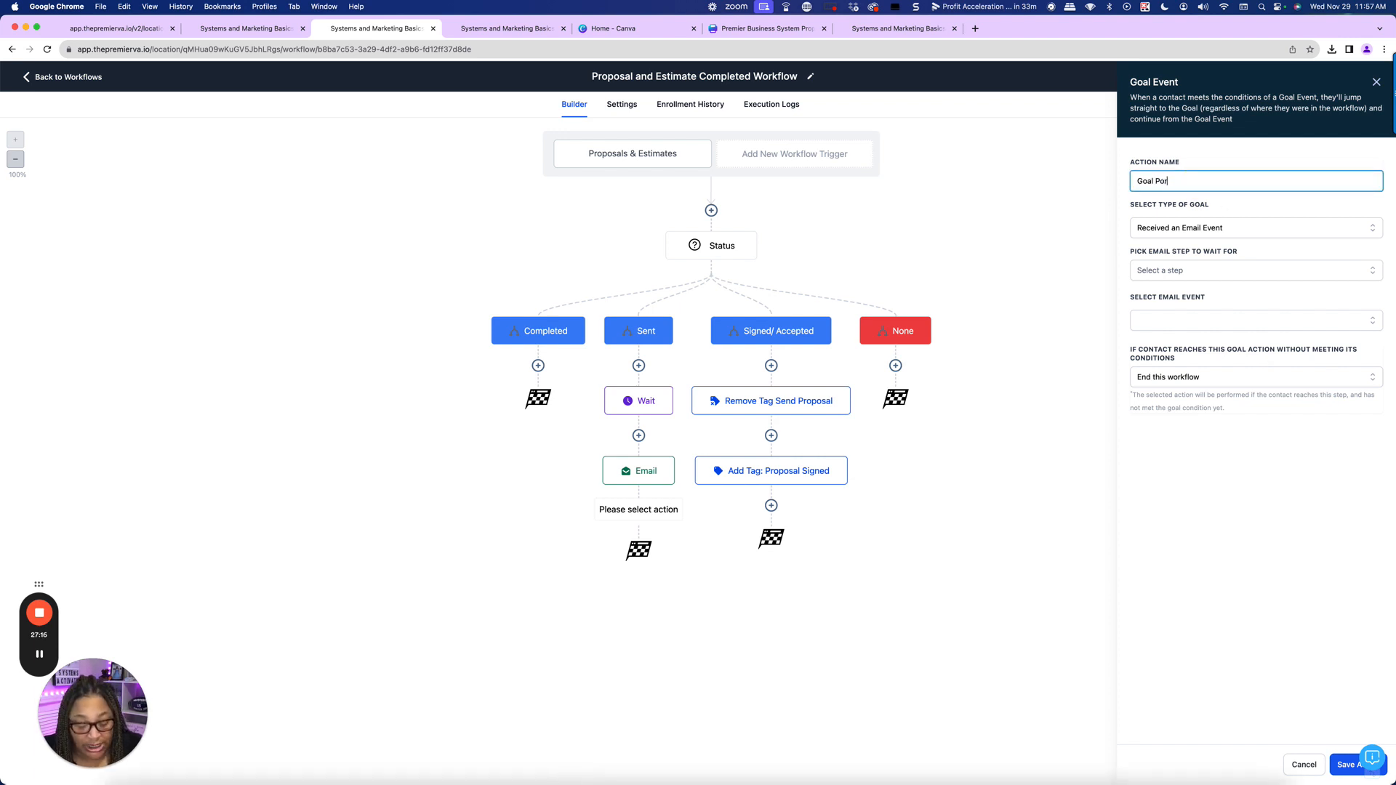
key(BackSpace)
key(BackSpace)
key(BackSpace)
key(BackSpace)
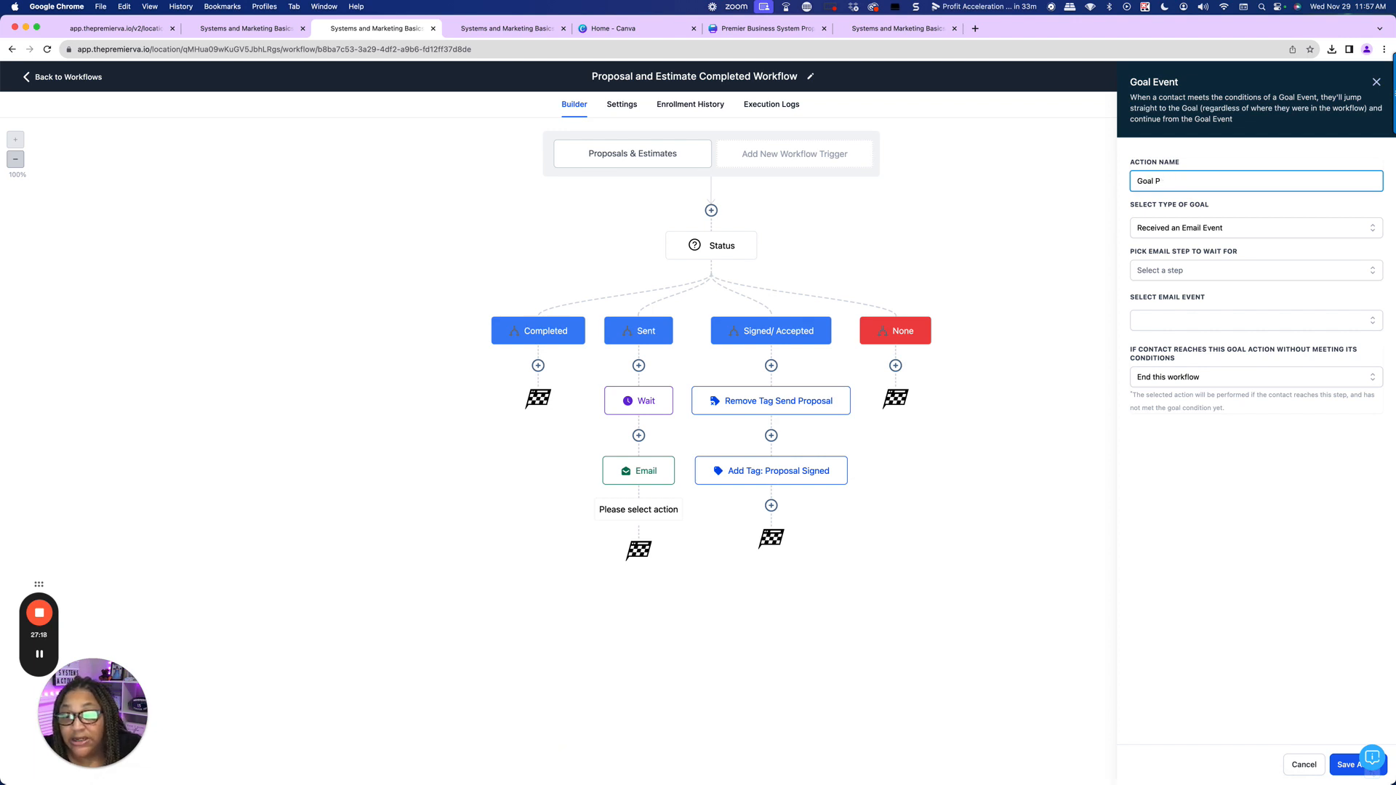
text(rop)
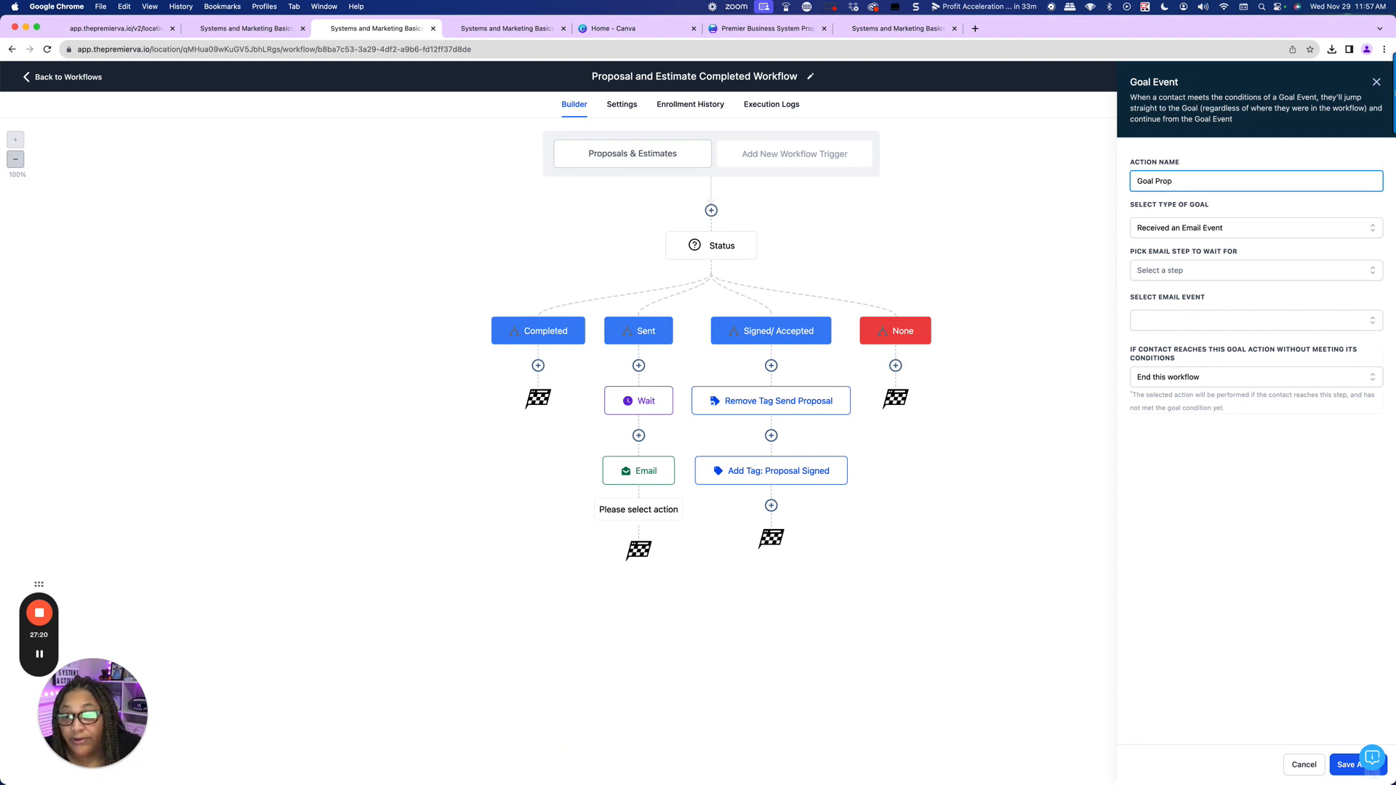
text(osal )
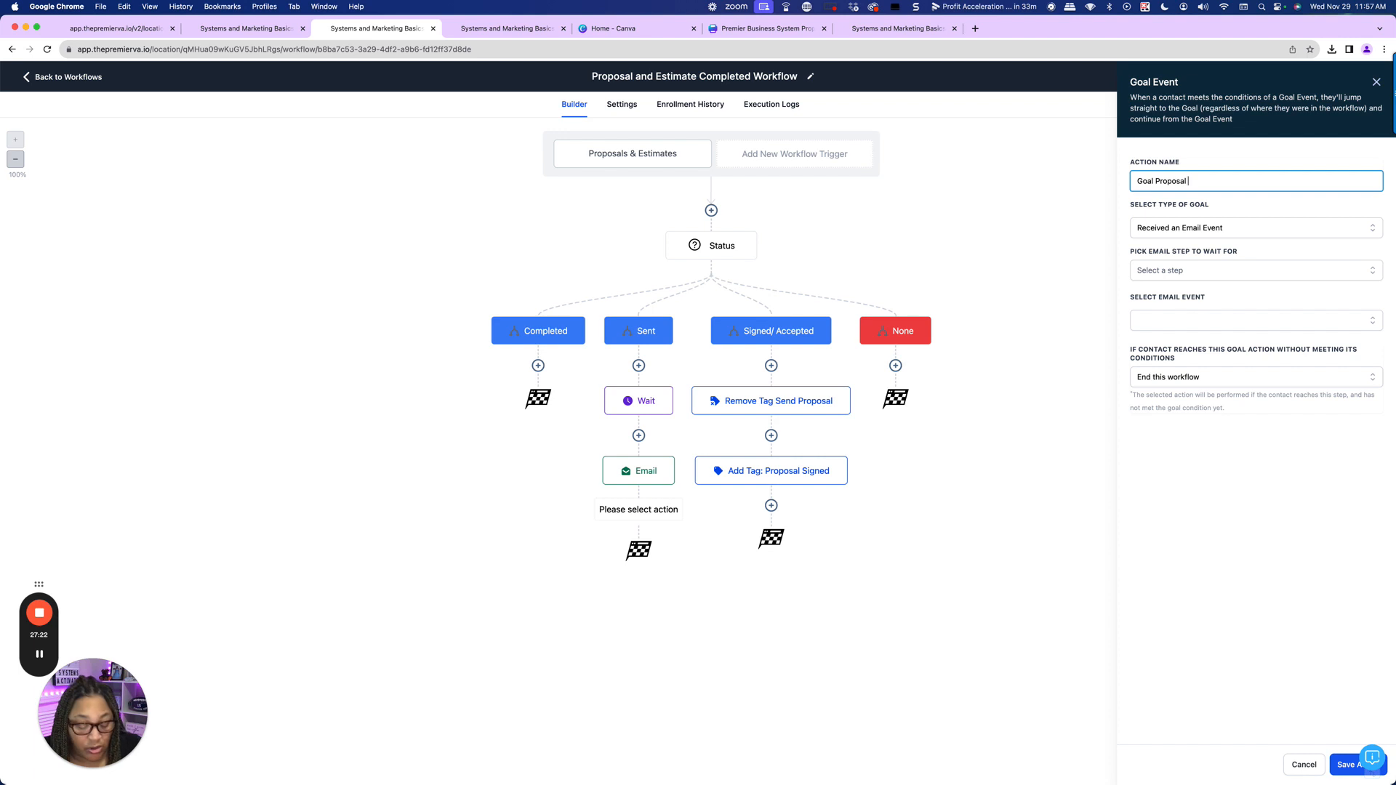
text(Returned)
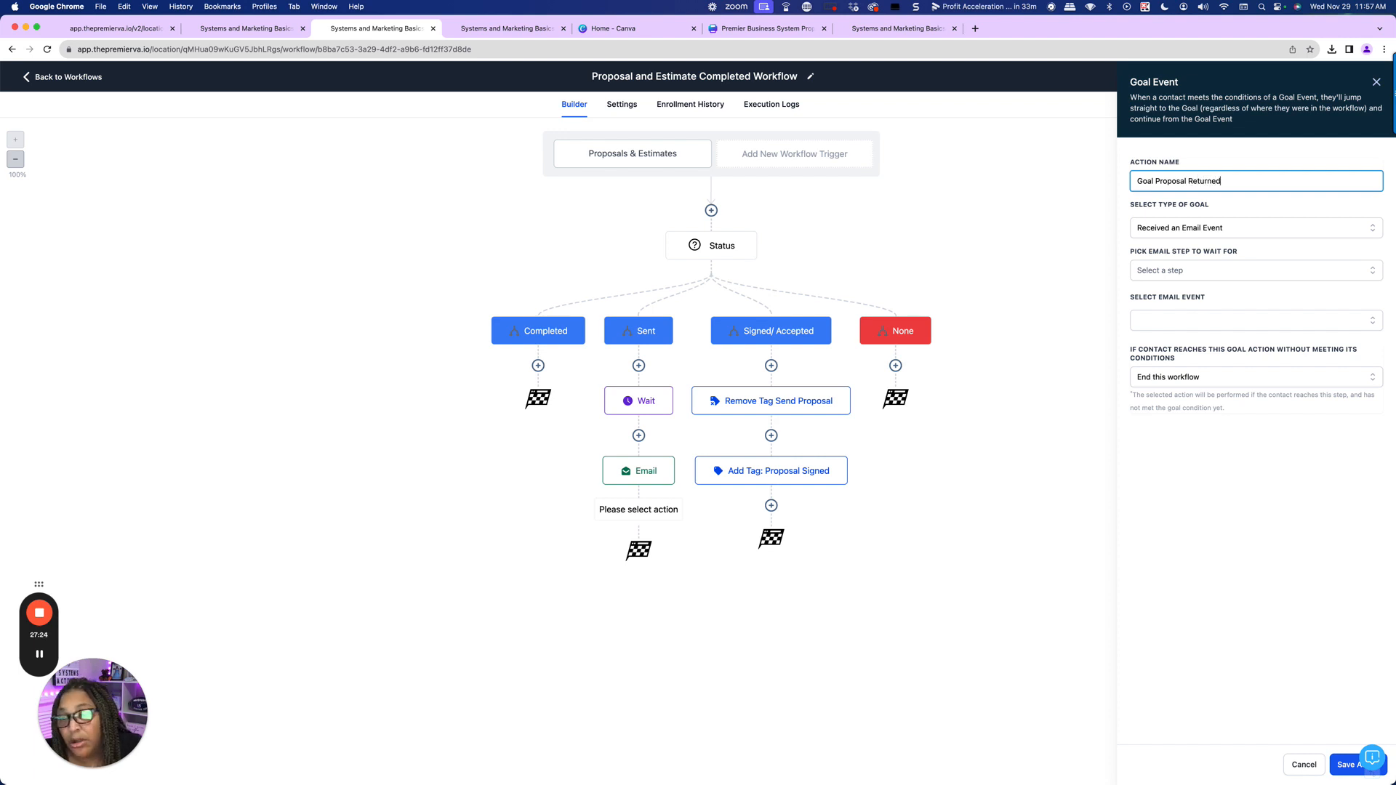
- Set the goal type to Added a contact Tag and select the proposal signed tag
click(1183, 227)
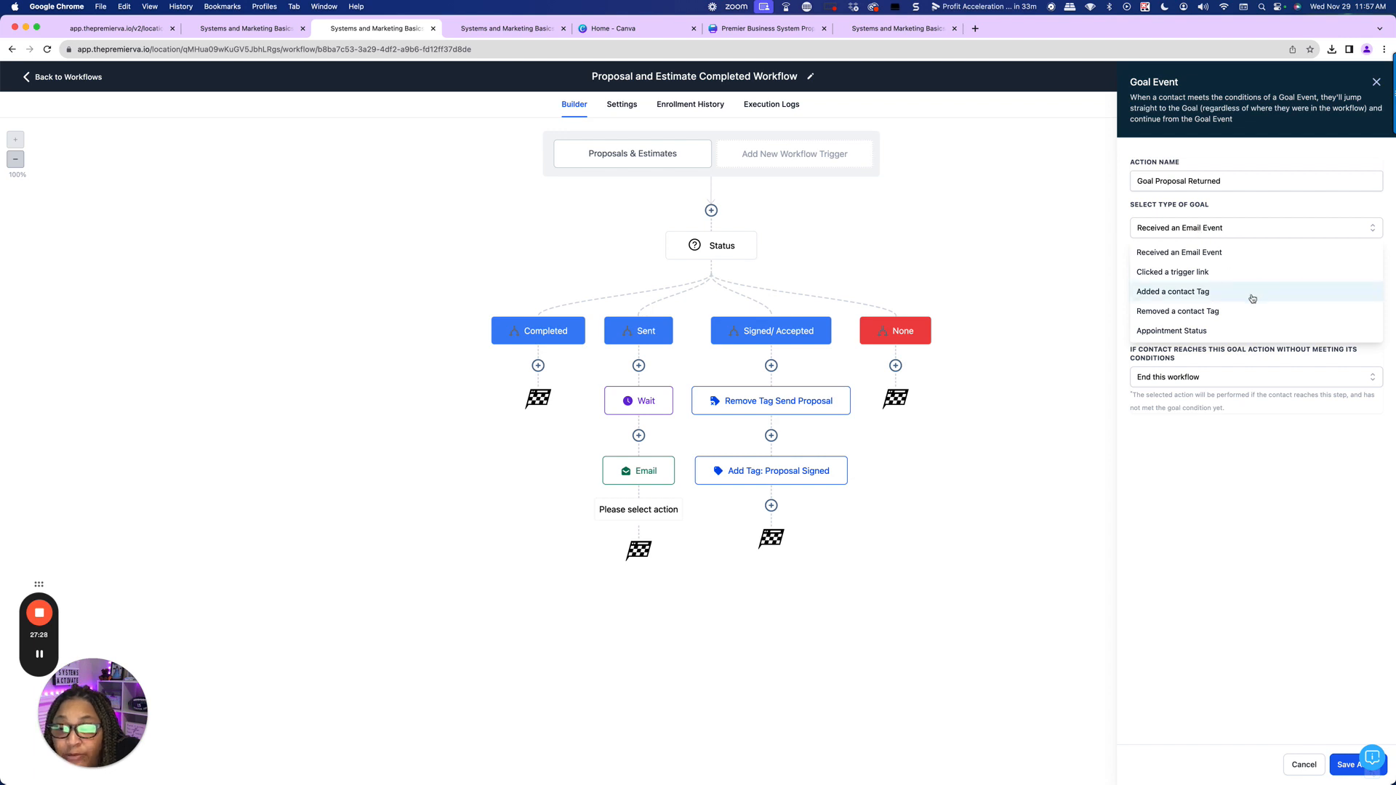
click(1173, 295)
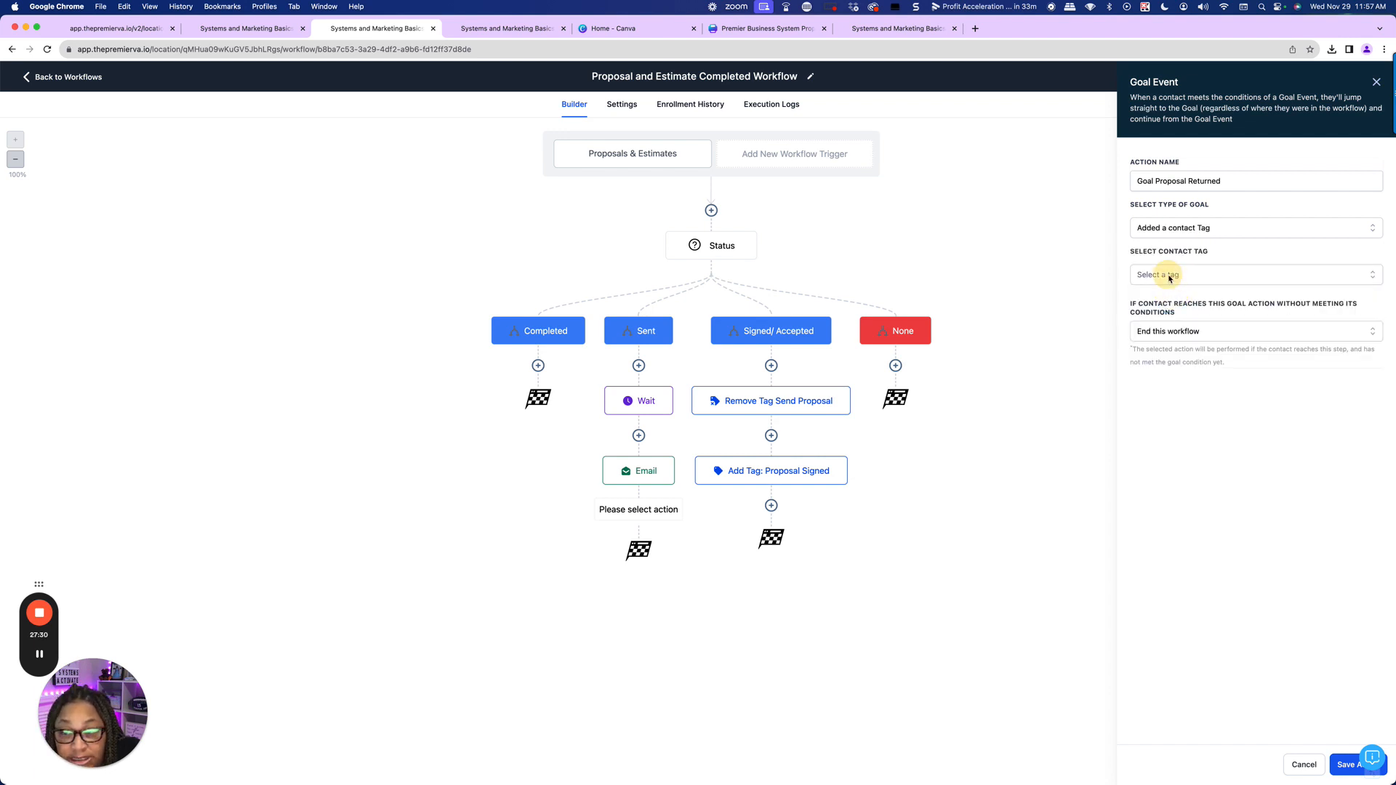
click(1171, 275)
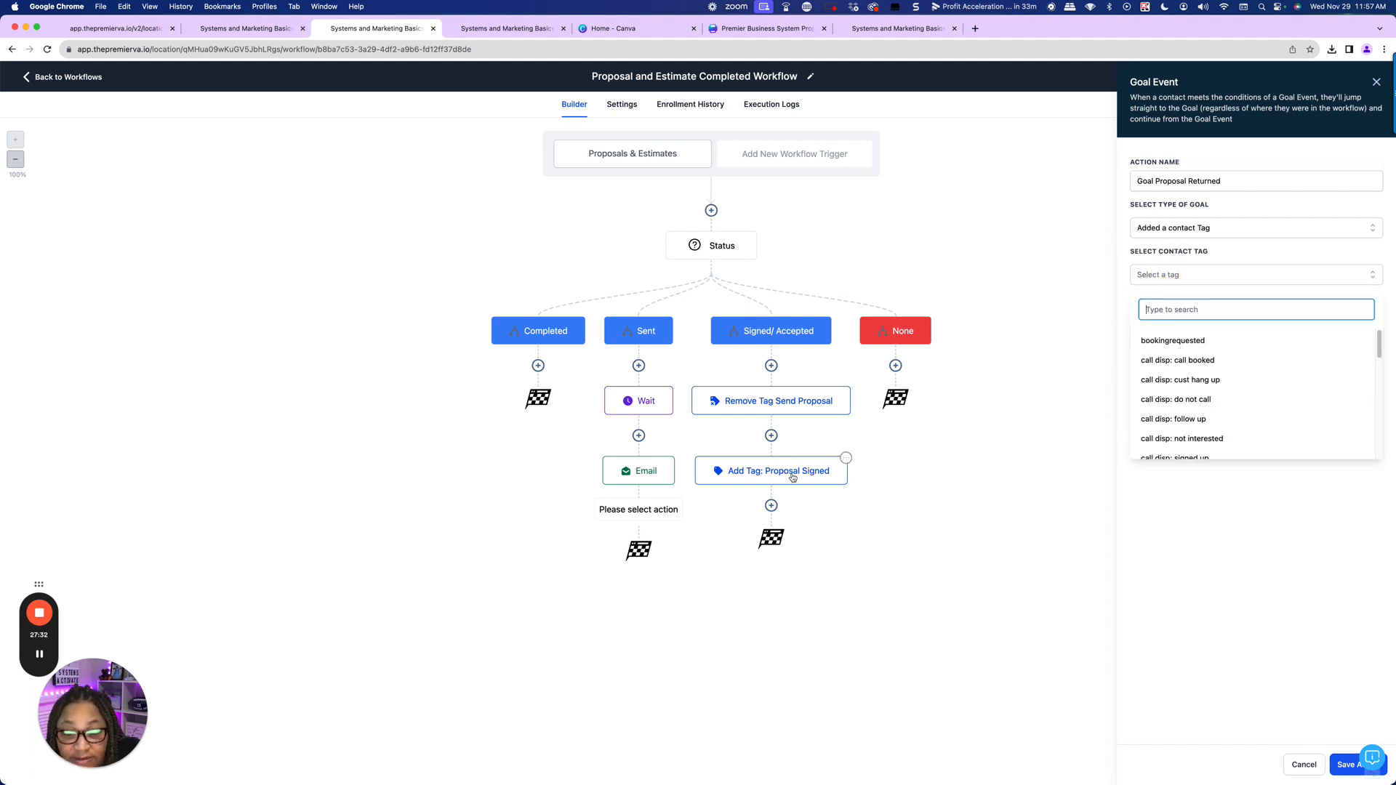
text(propo)
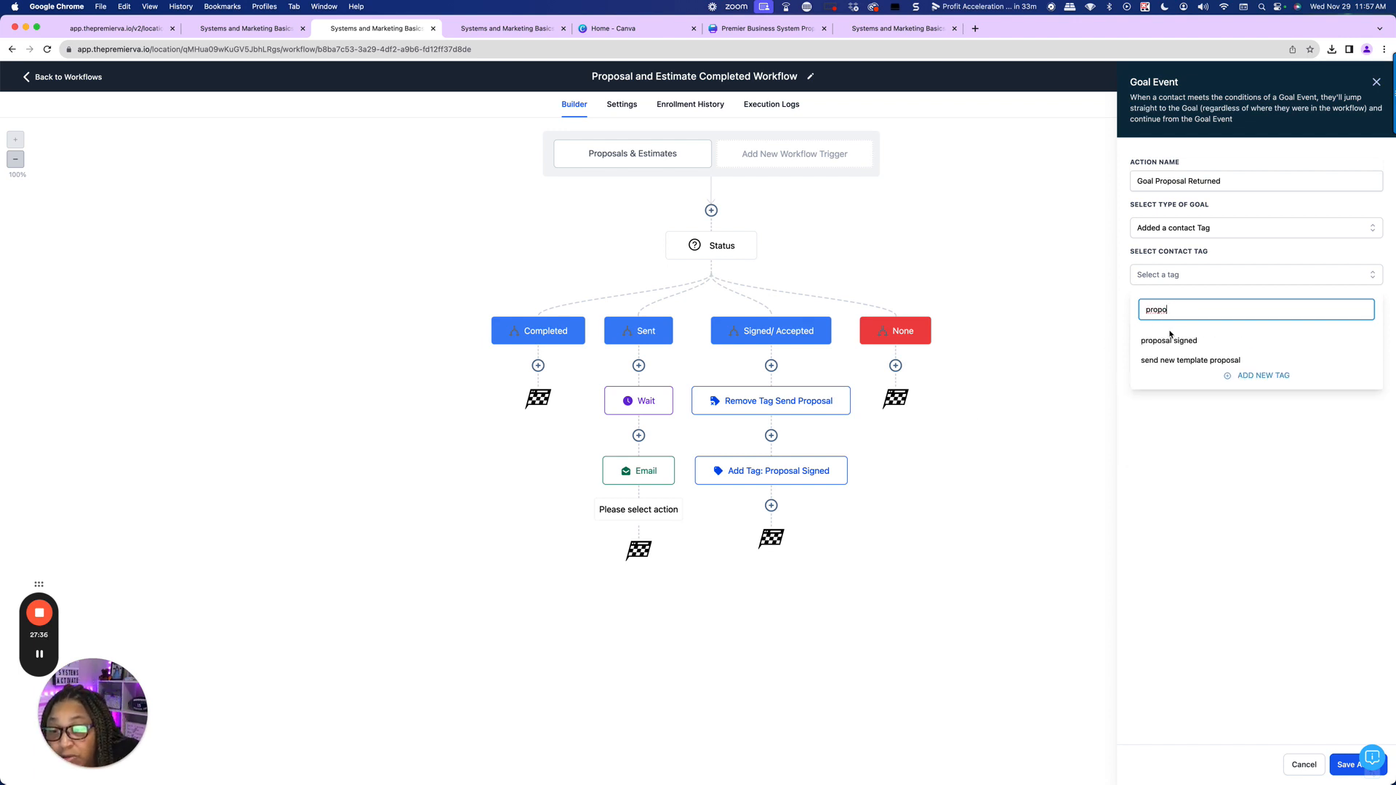
click(1188, 347)
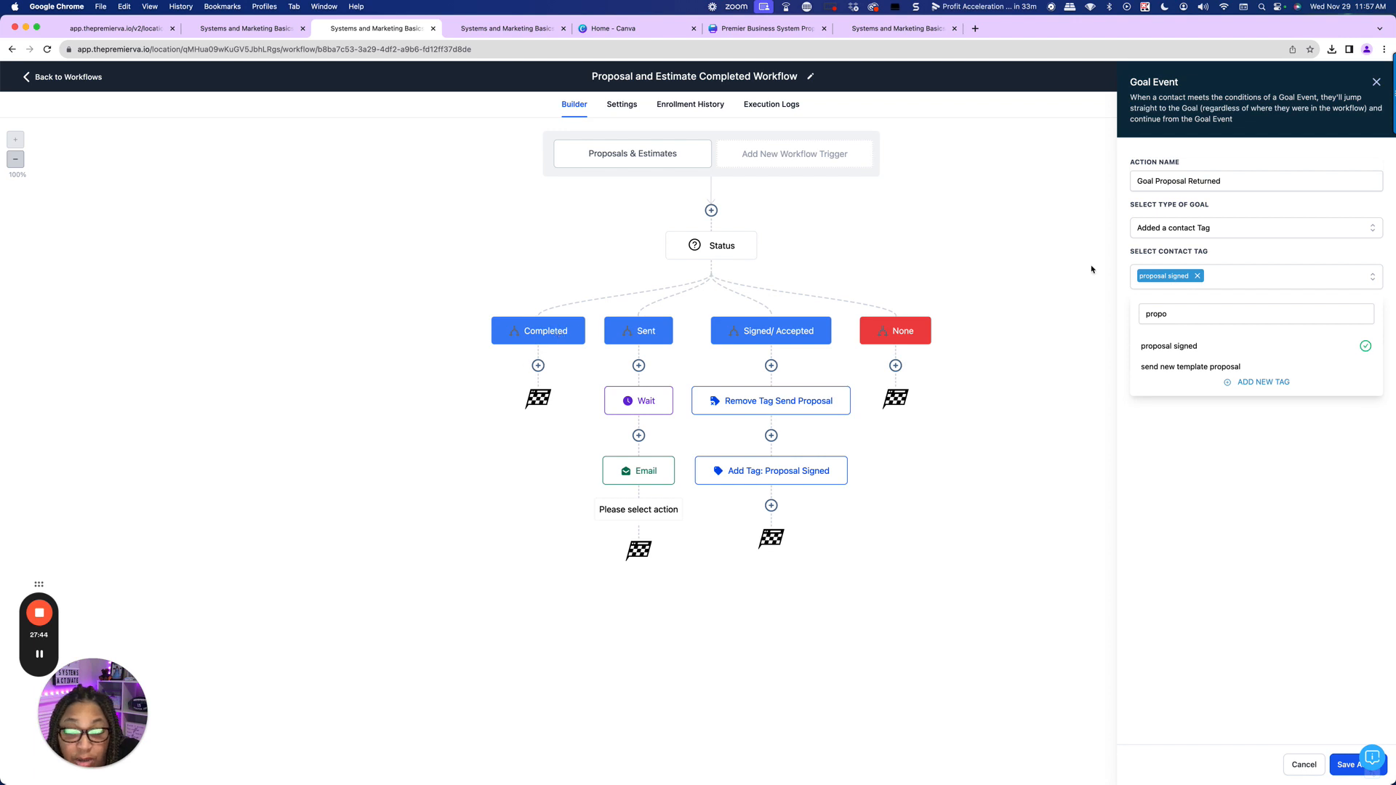
- Create a new tag named proposal completed and include it in the goal event's contact tags
click(1185, 310)
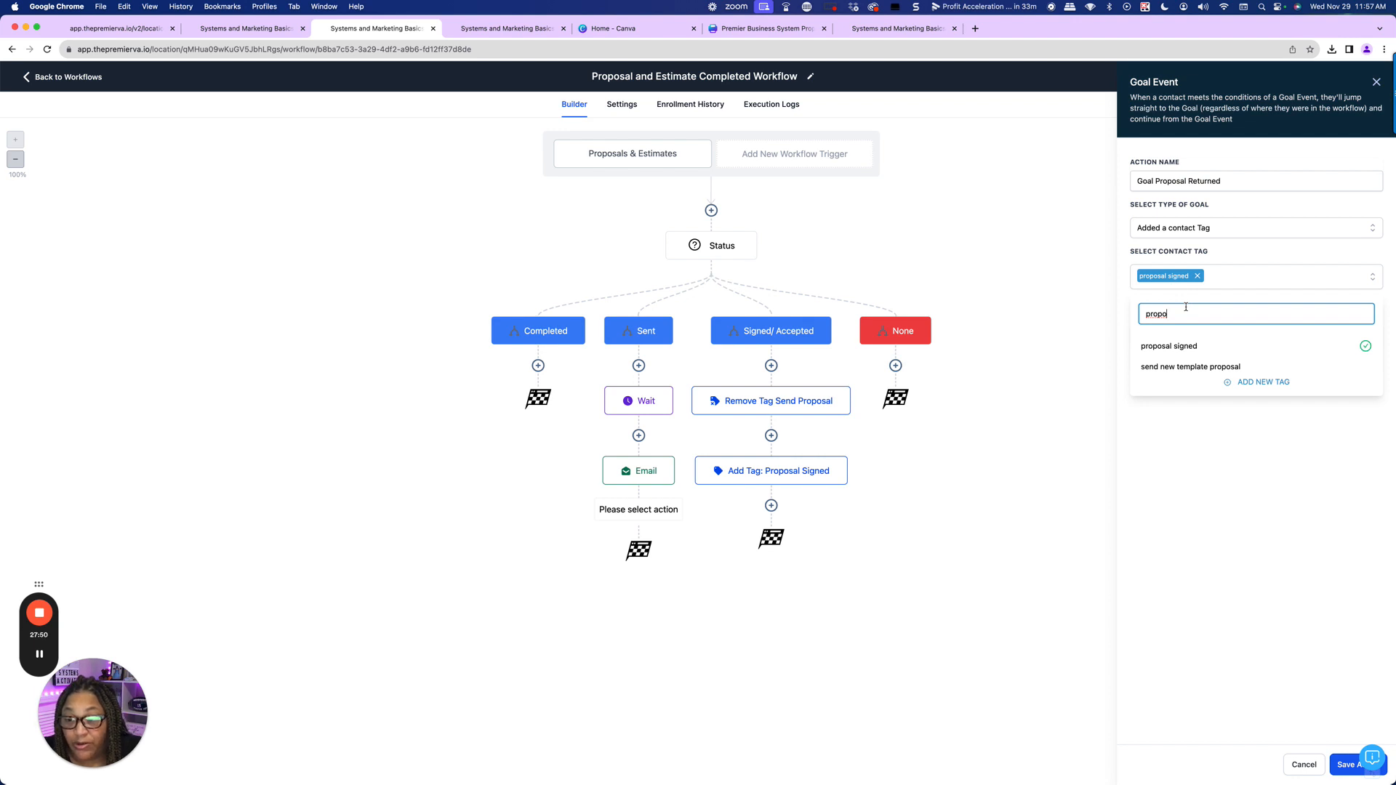
text(sal completed)
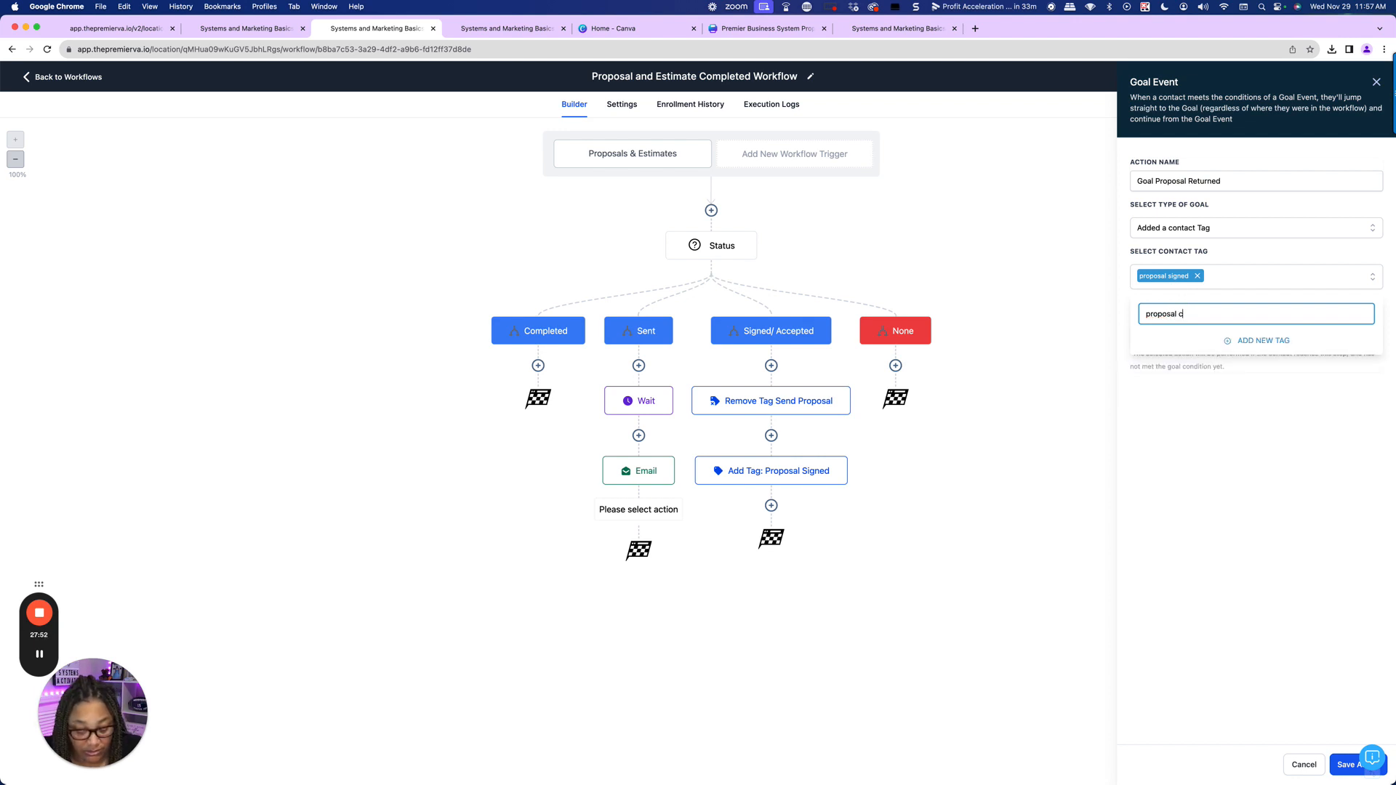
click(1257, 342)
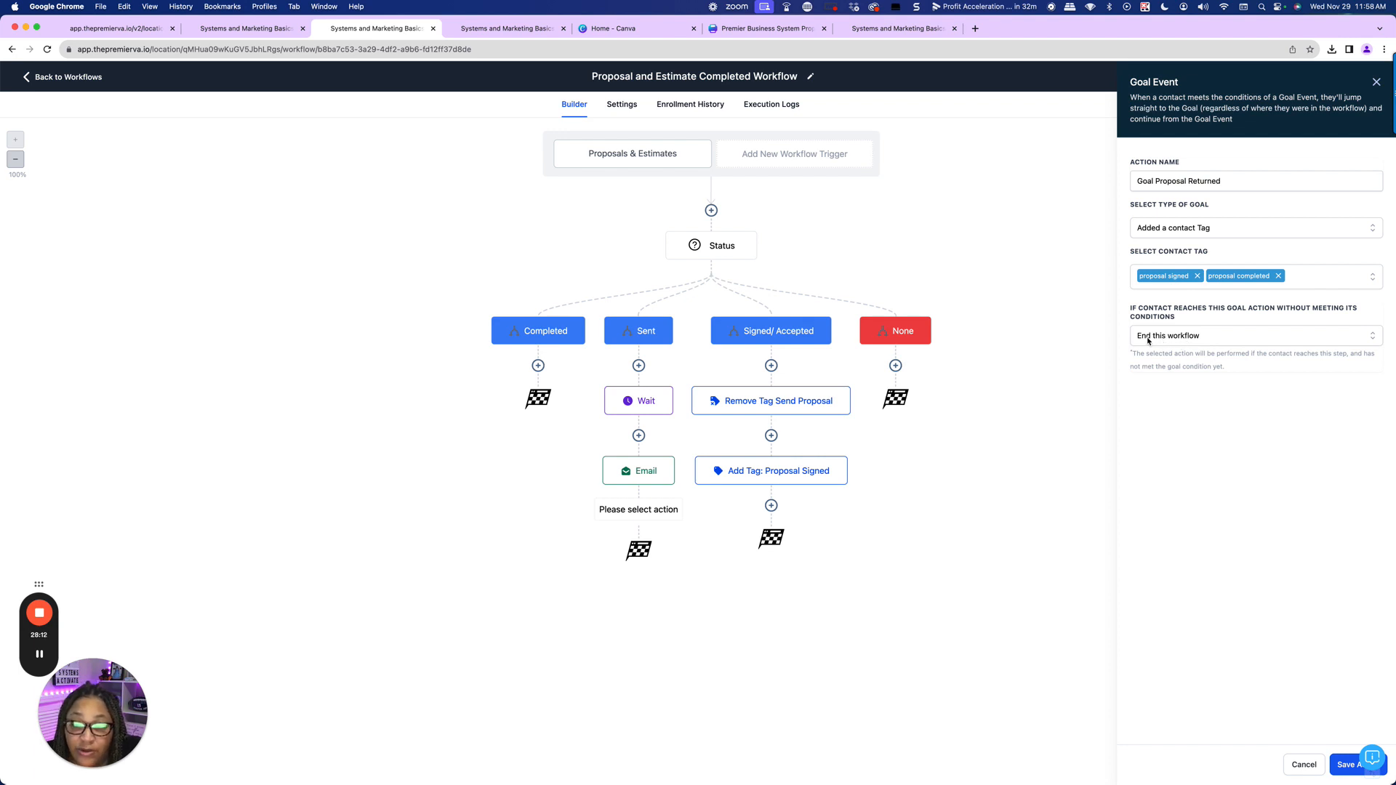
- Keep End this workflow as the outcome for contacts not meeting the goal, and save the goal action and the workflow
click(1369, 338)
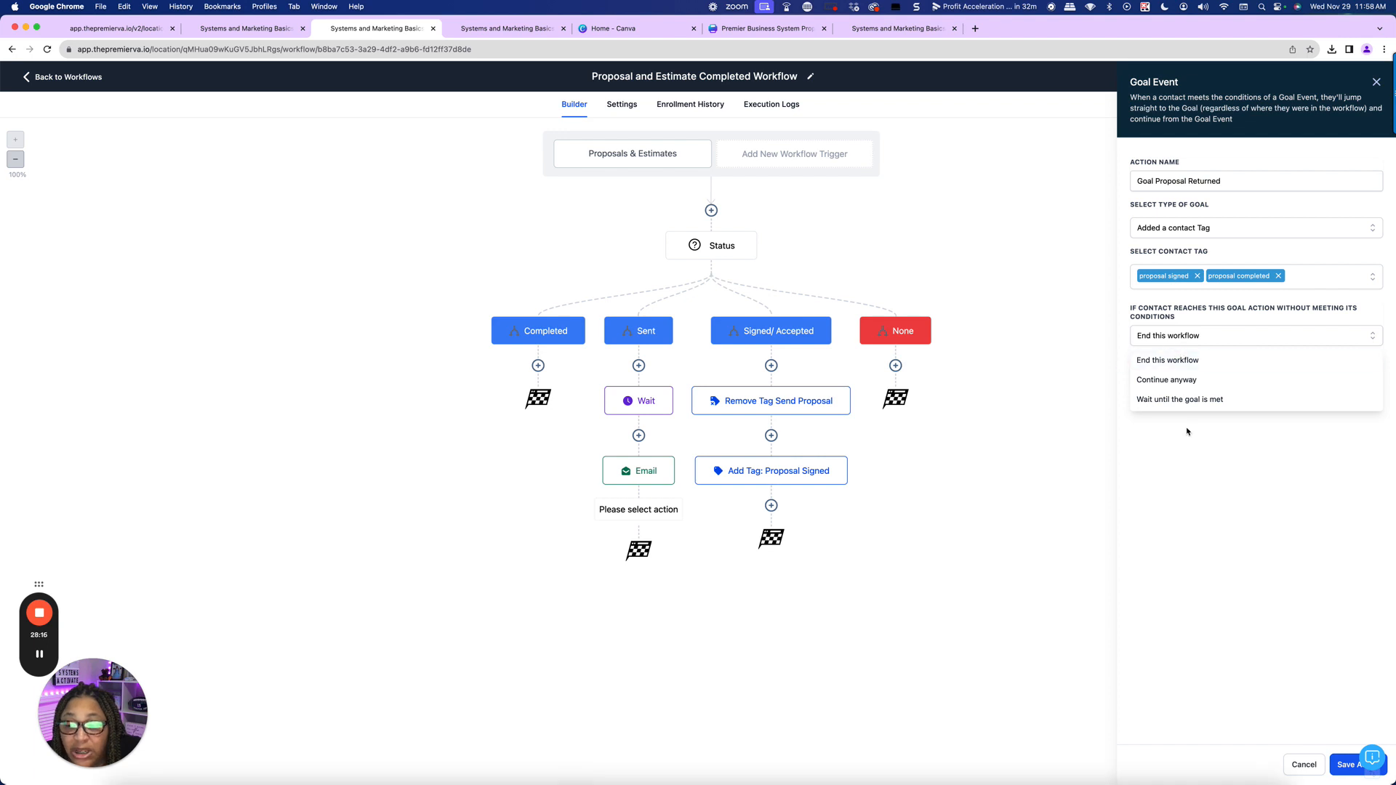
click(1176, 335)
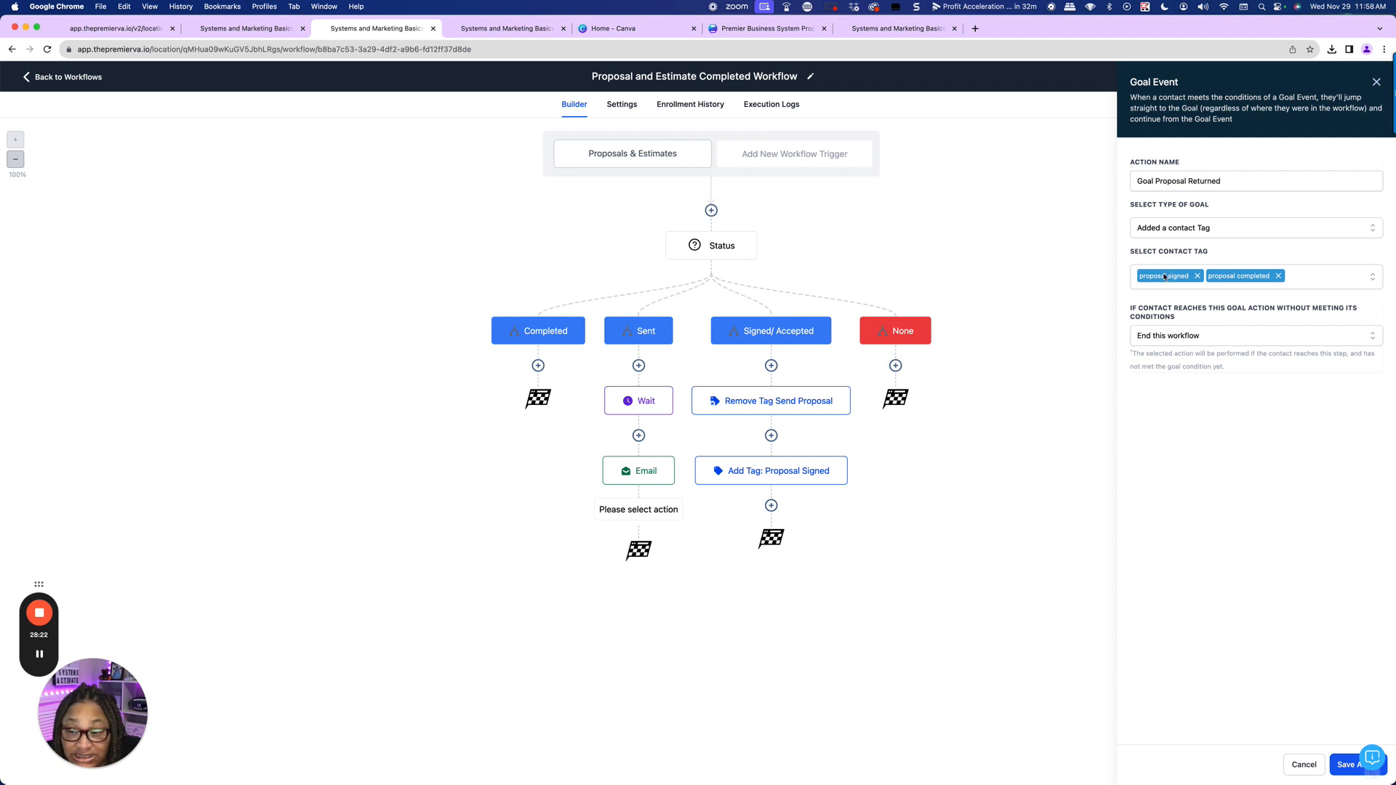
click(1342, 765)
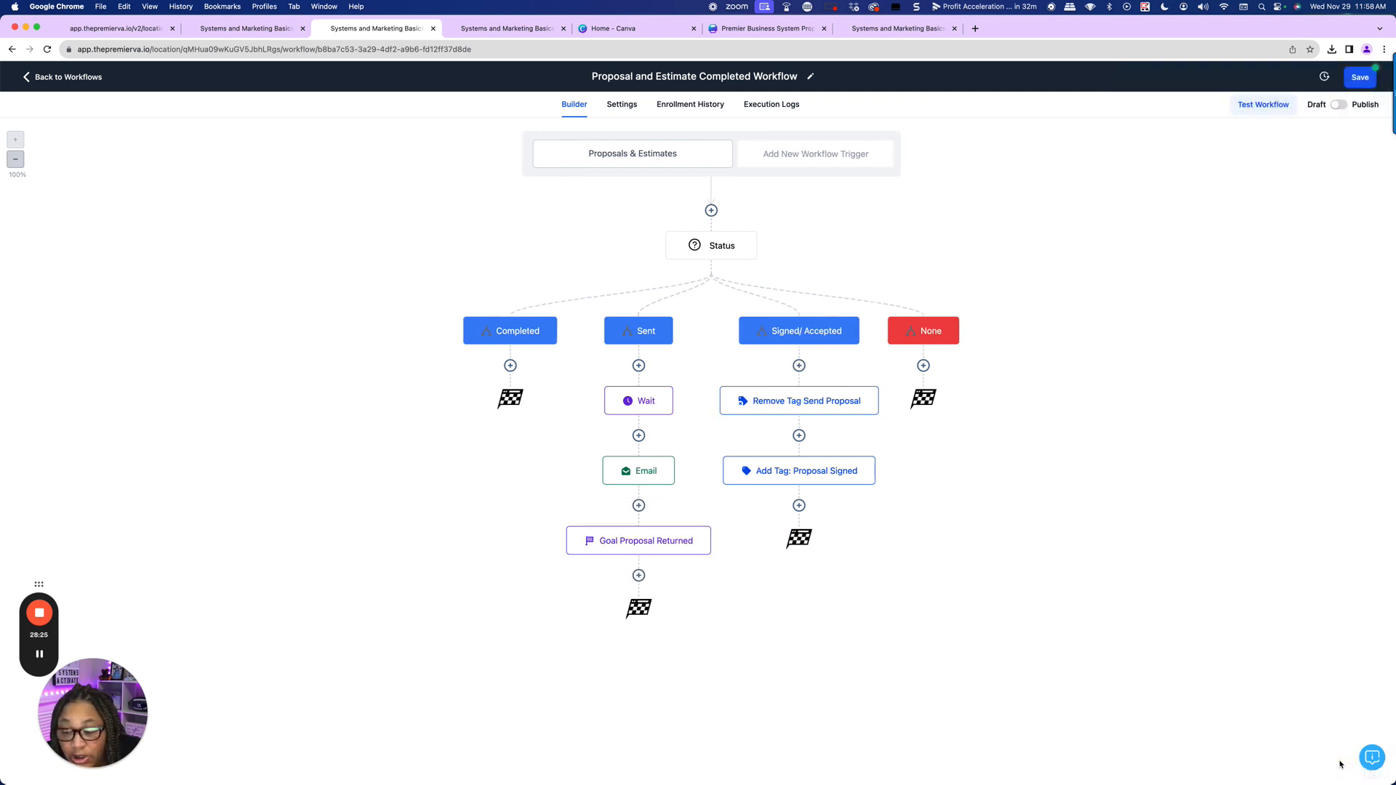
click(1344, 85)
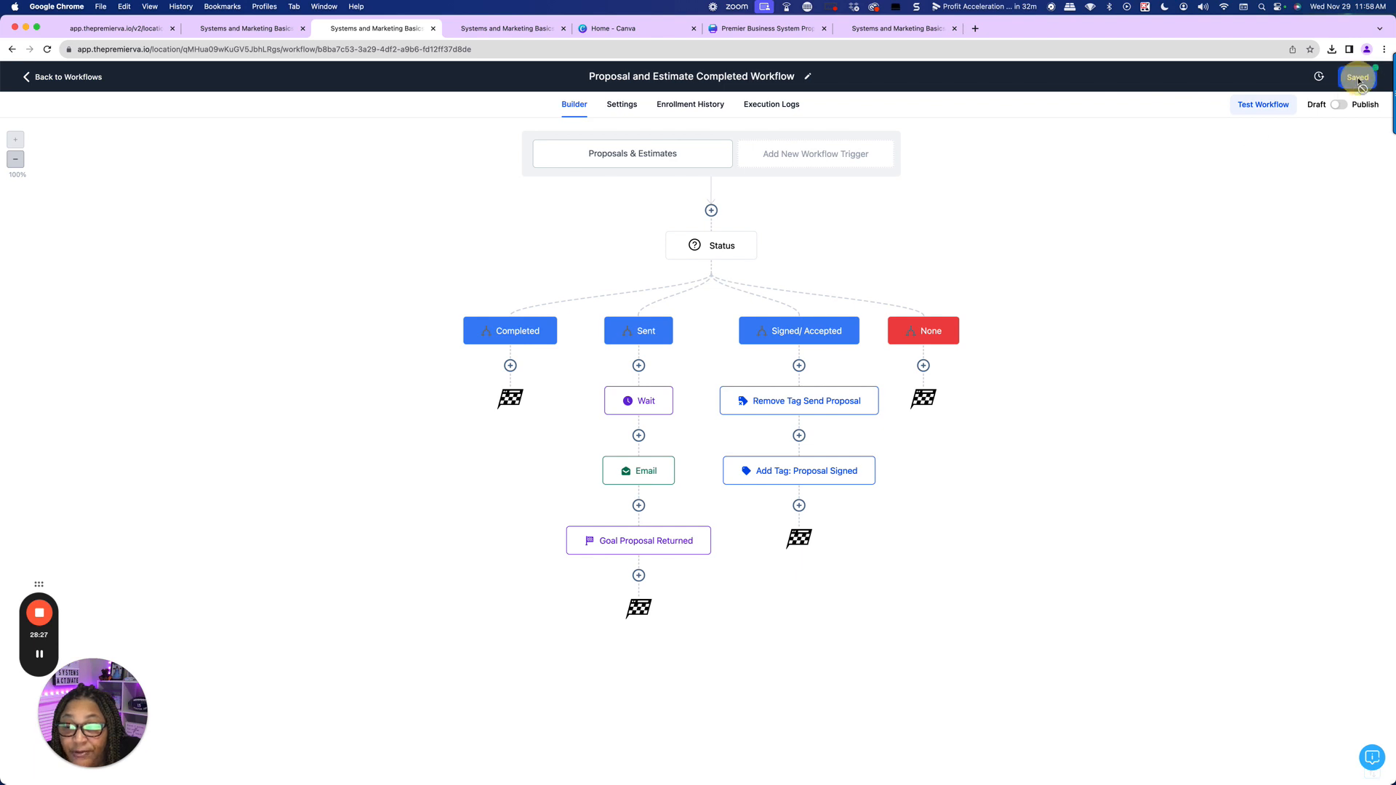
click(510, 365)
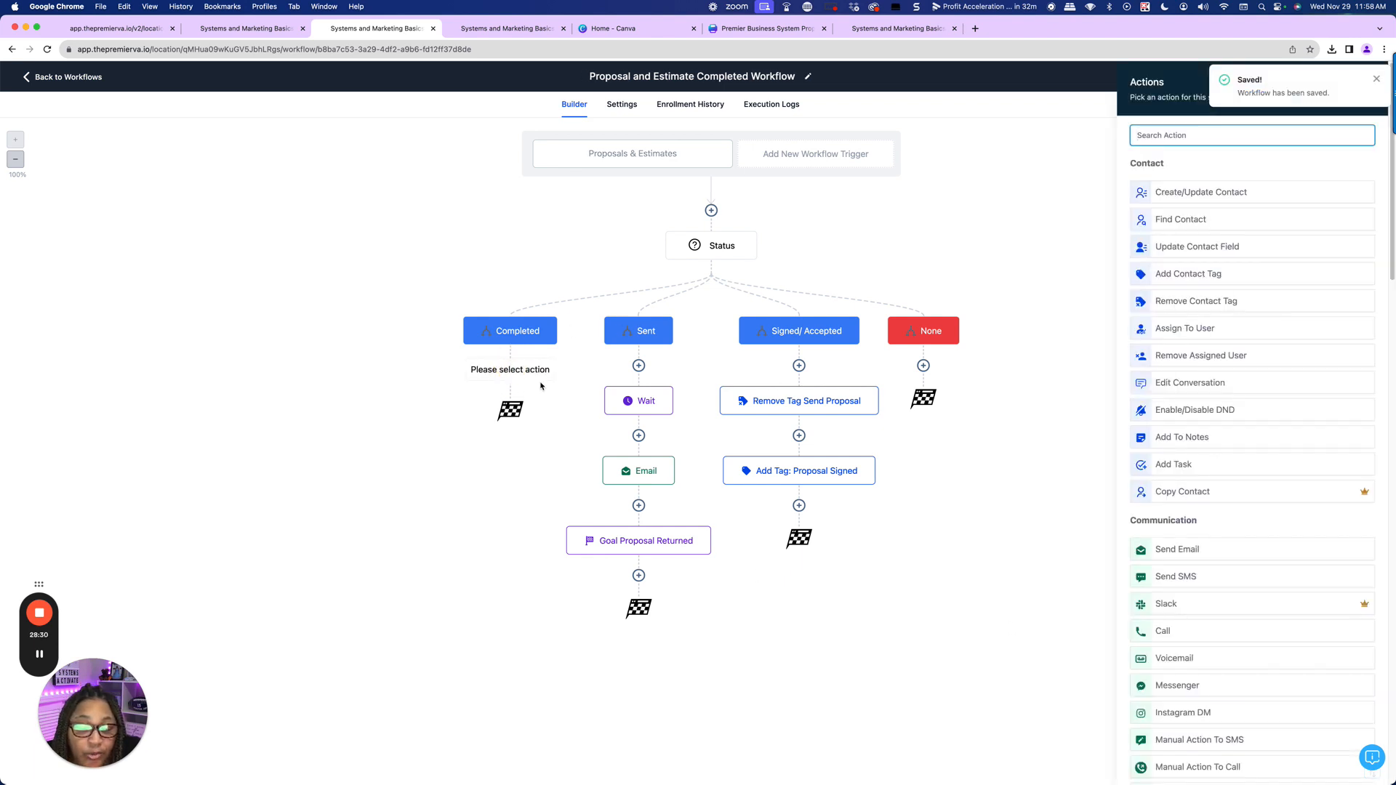
click(872, 394)
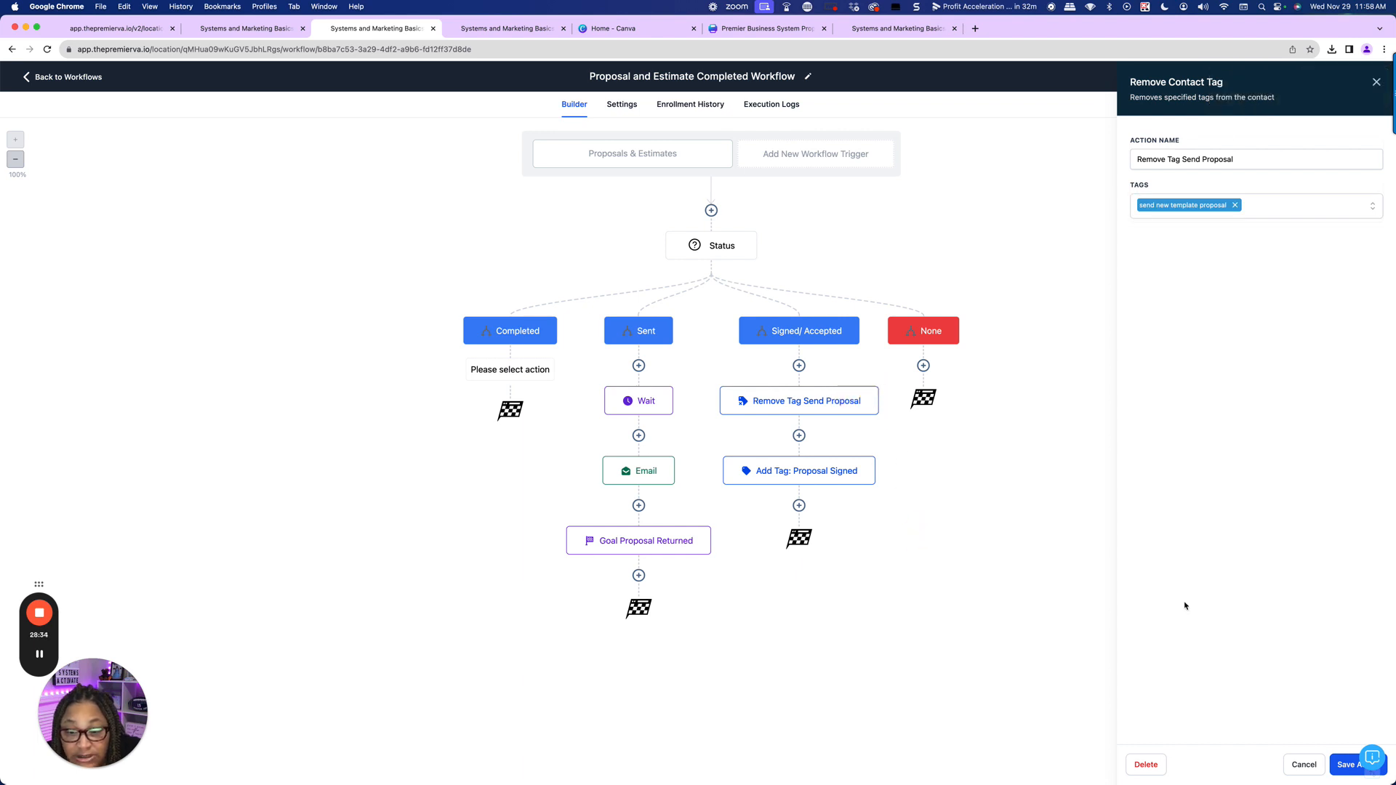
click(1304, 764)
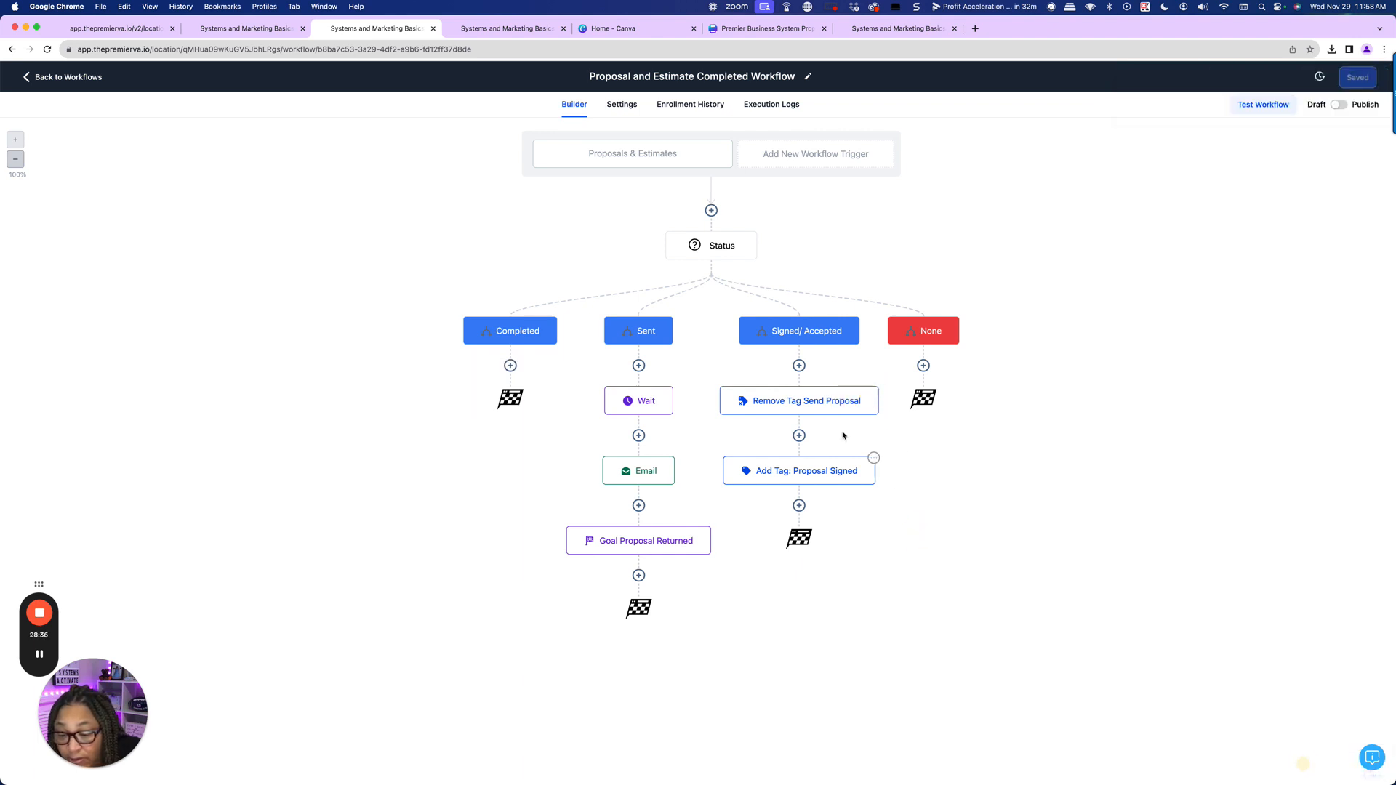
- Copy the Remove Tag Send Proposal action and the action below it from Signed/ Accepted into the Completed branch
click(877, 390)
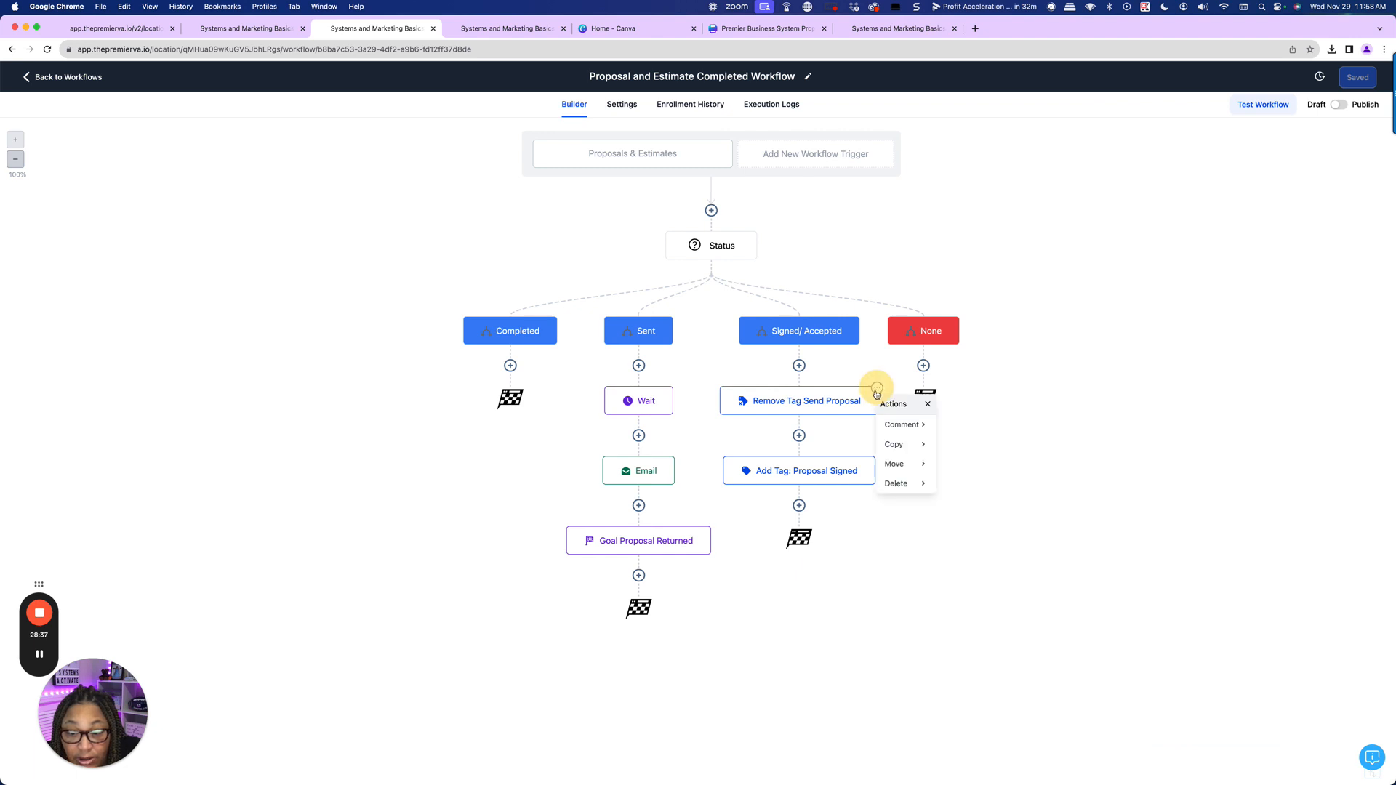
click(893, 445)
click(1002, 445)
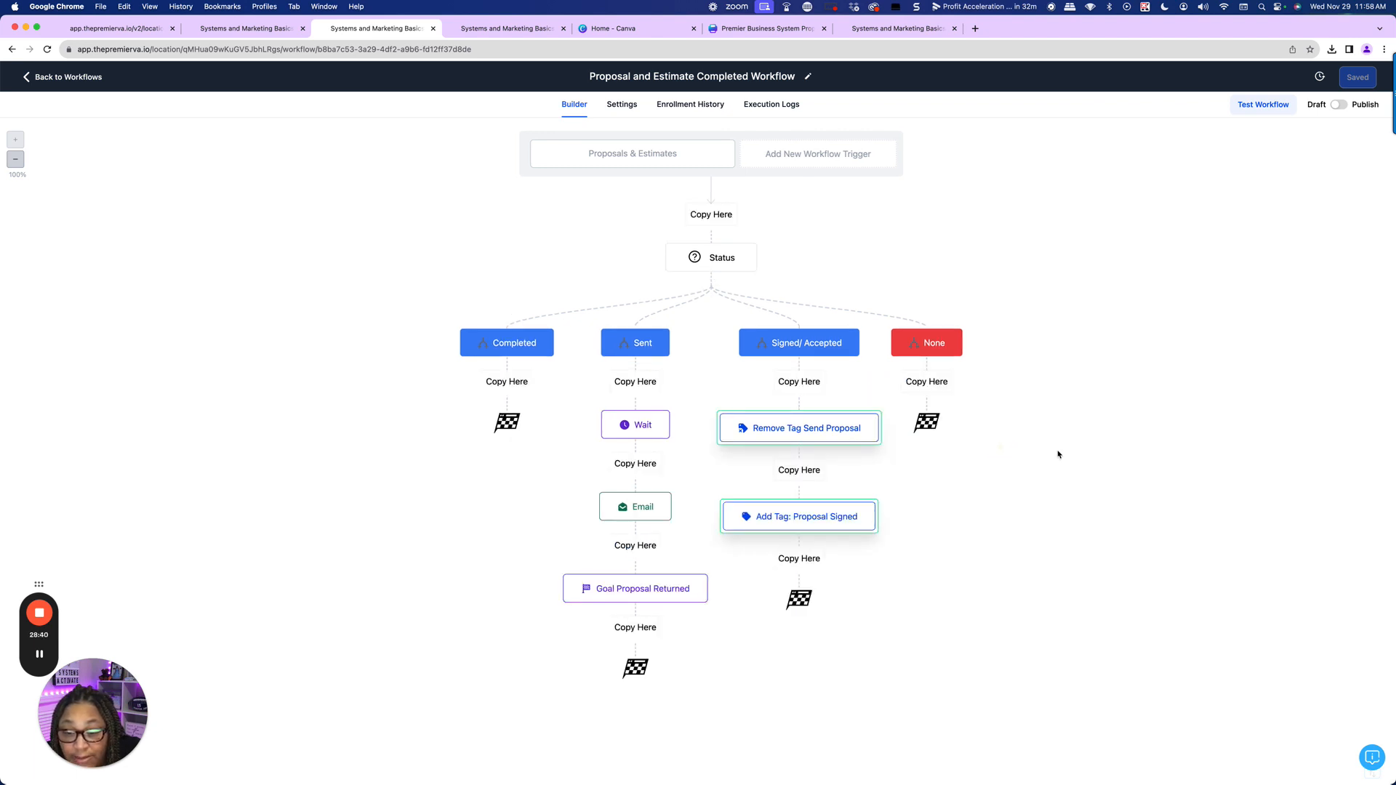
click(512, 381)
- Replace the tag in the Completed branch's Add Tag action with proposal completed
click(546, 470)
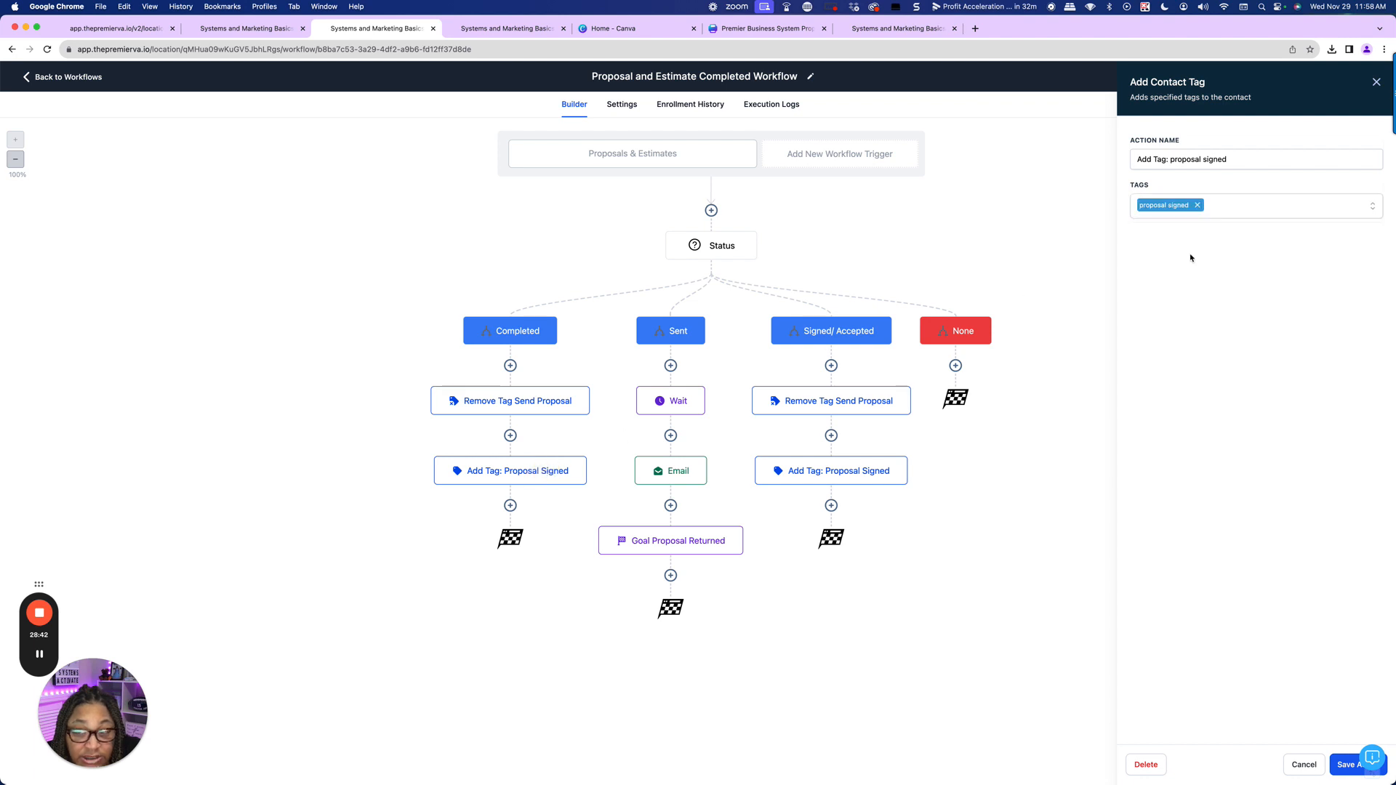
click(1198, 207)
click(1194, 213)
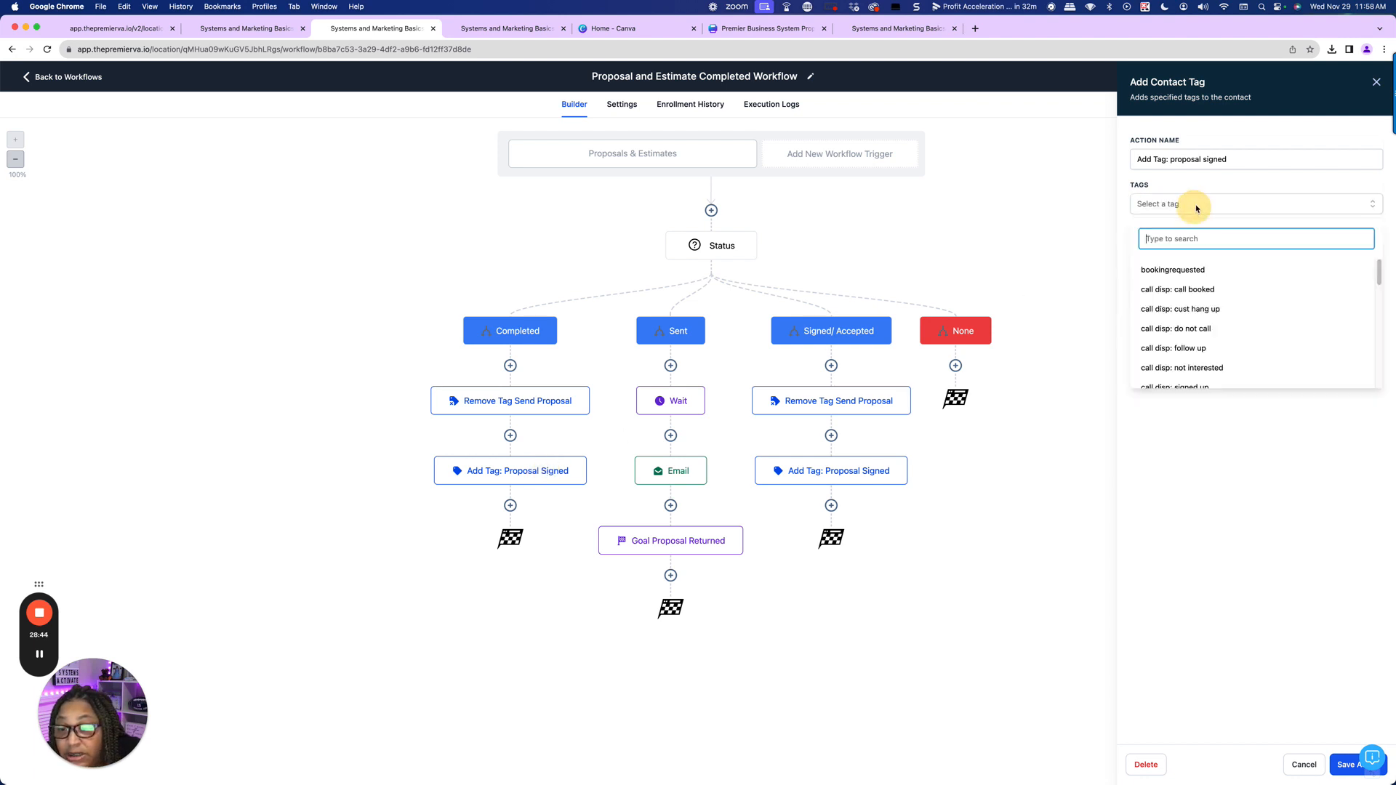
text(propo)
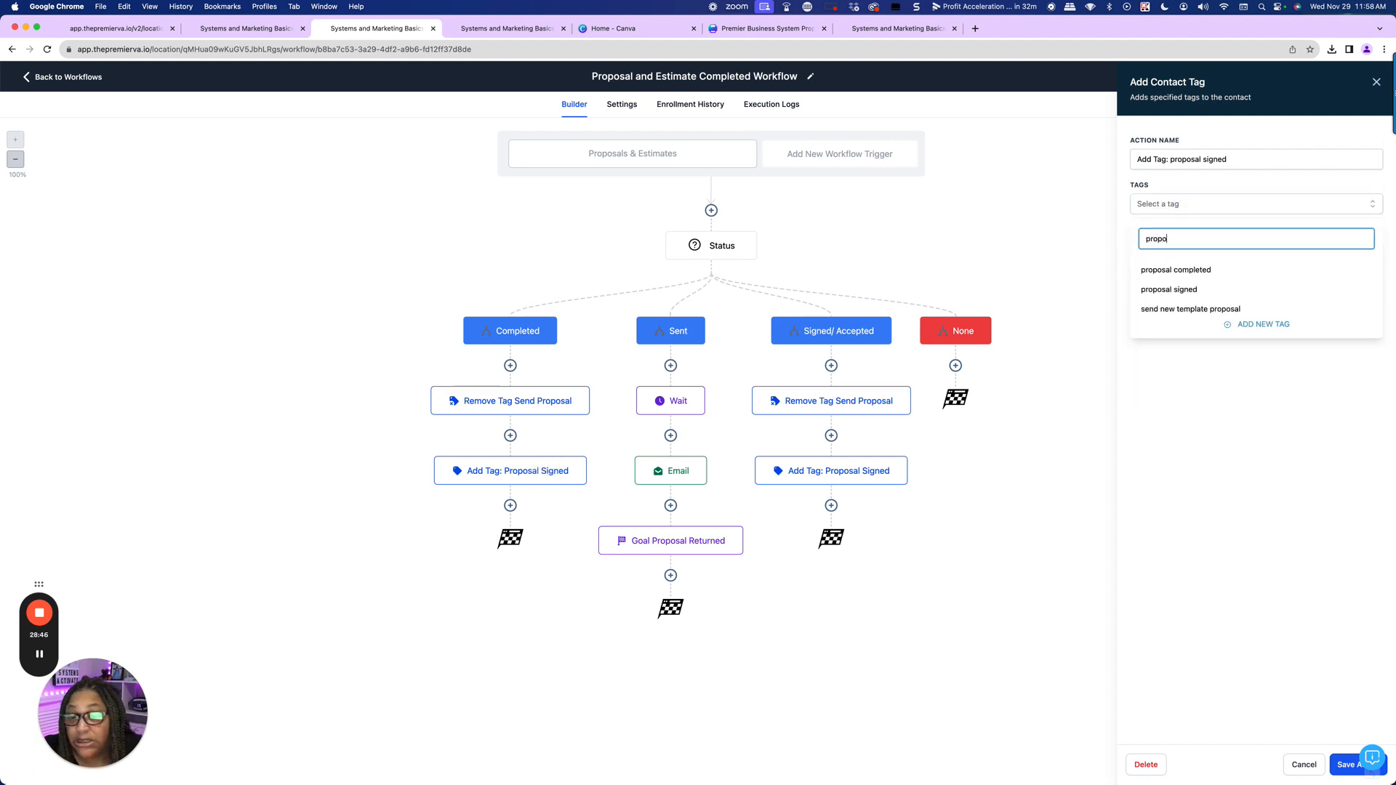
click(1175, 270)
- Rename the Completed branch's tag action to Add Tag: proposal completed, and save the action and the workflow
click(1253, 161)
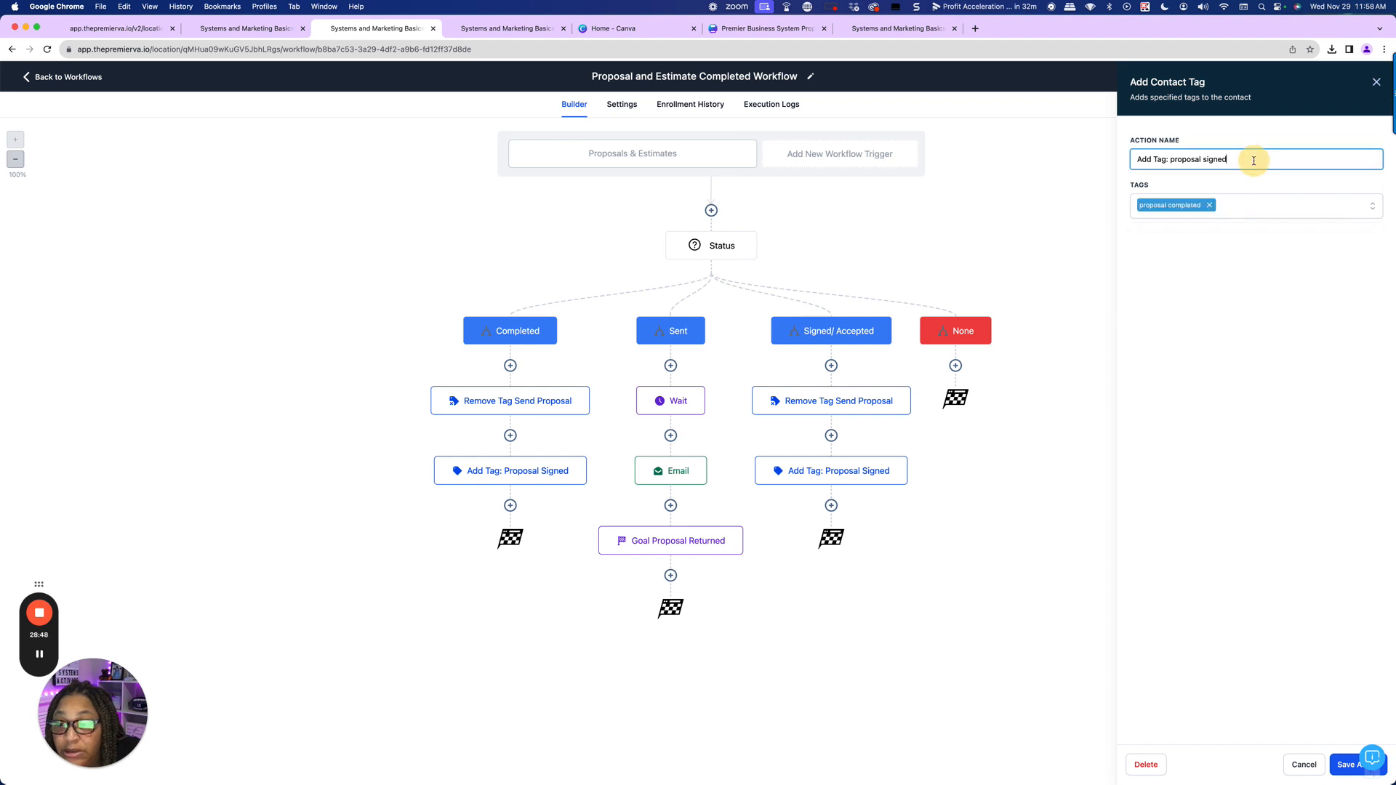
key(BackSpace)
key(BackSpace)
key(BackSpace)
key(BackSpace)
key(BackSpace)
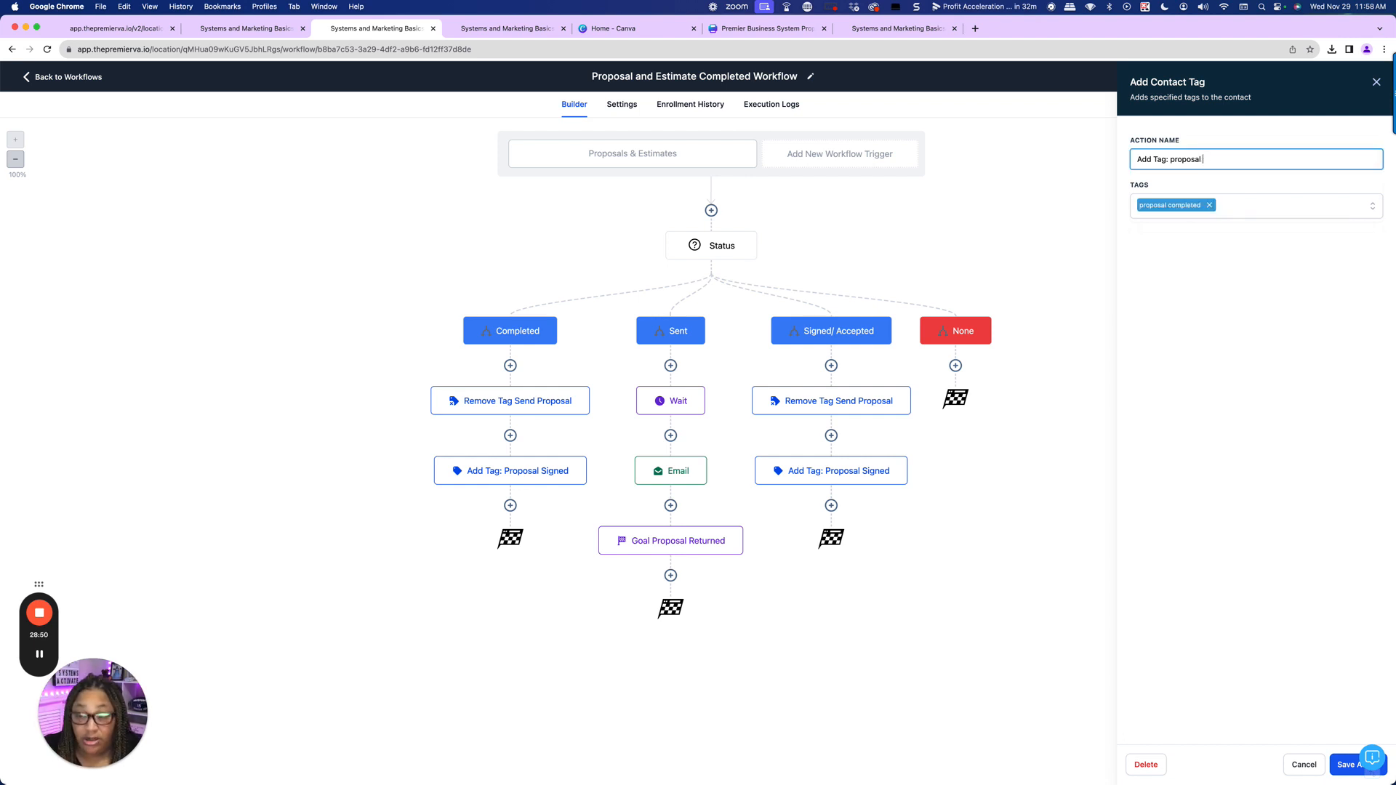
text(completed)
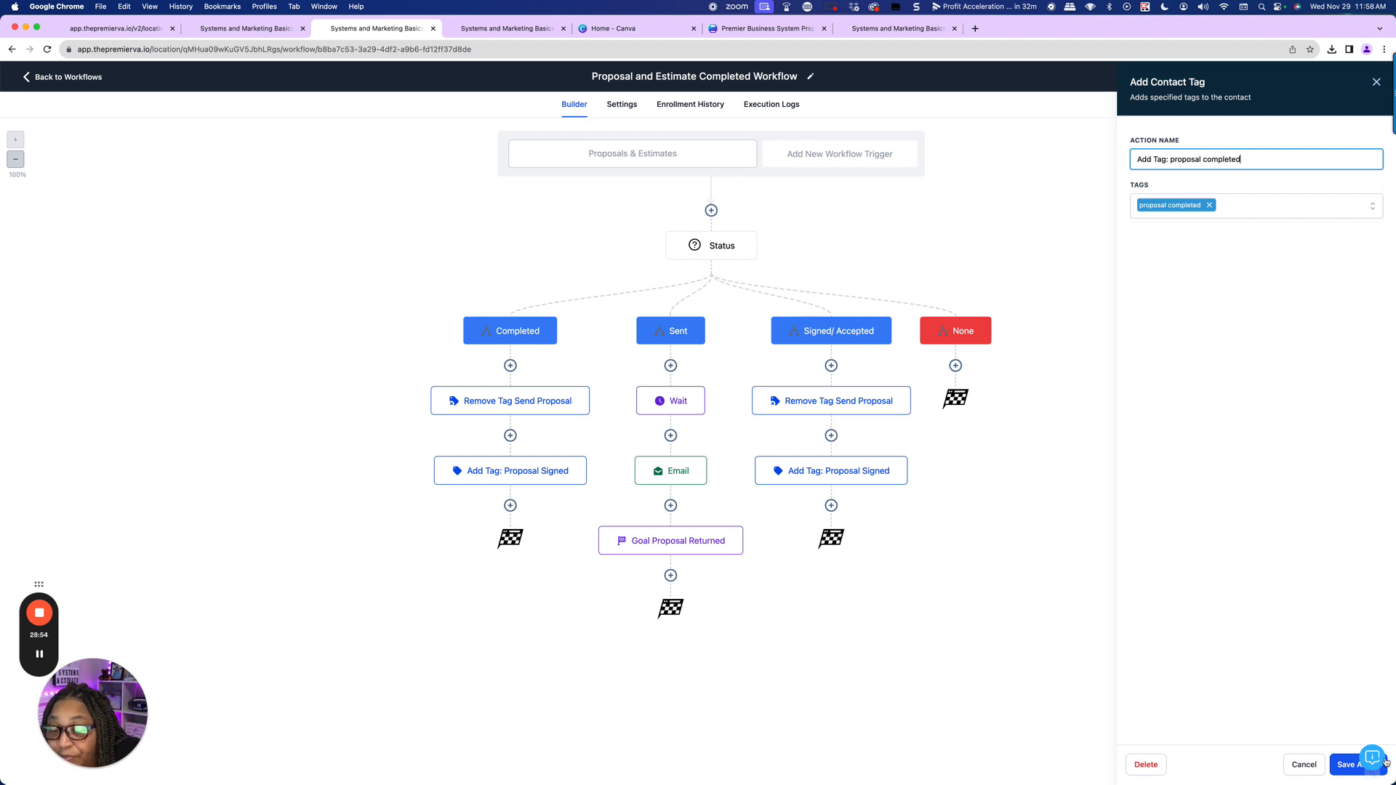
click(1351, 767)
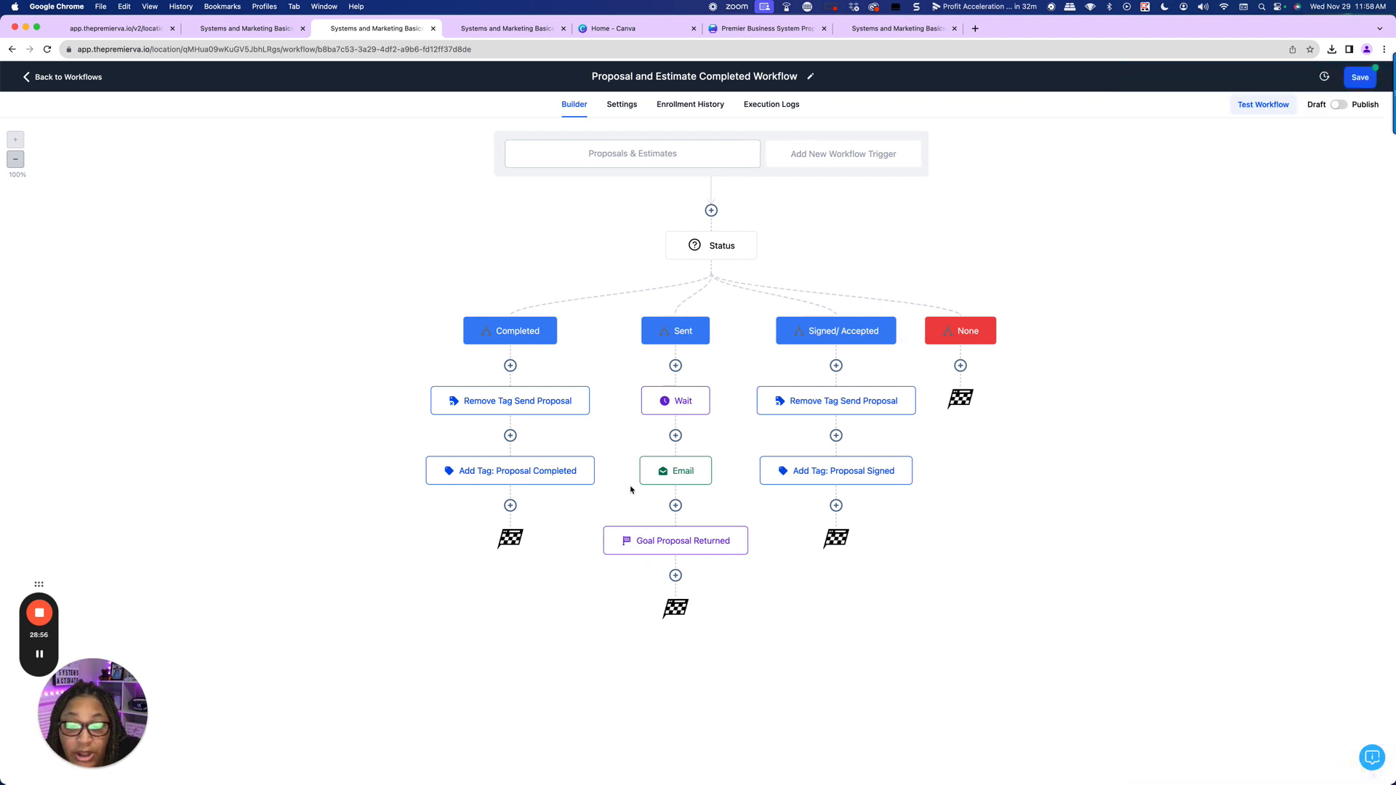
click(1357, 82)
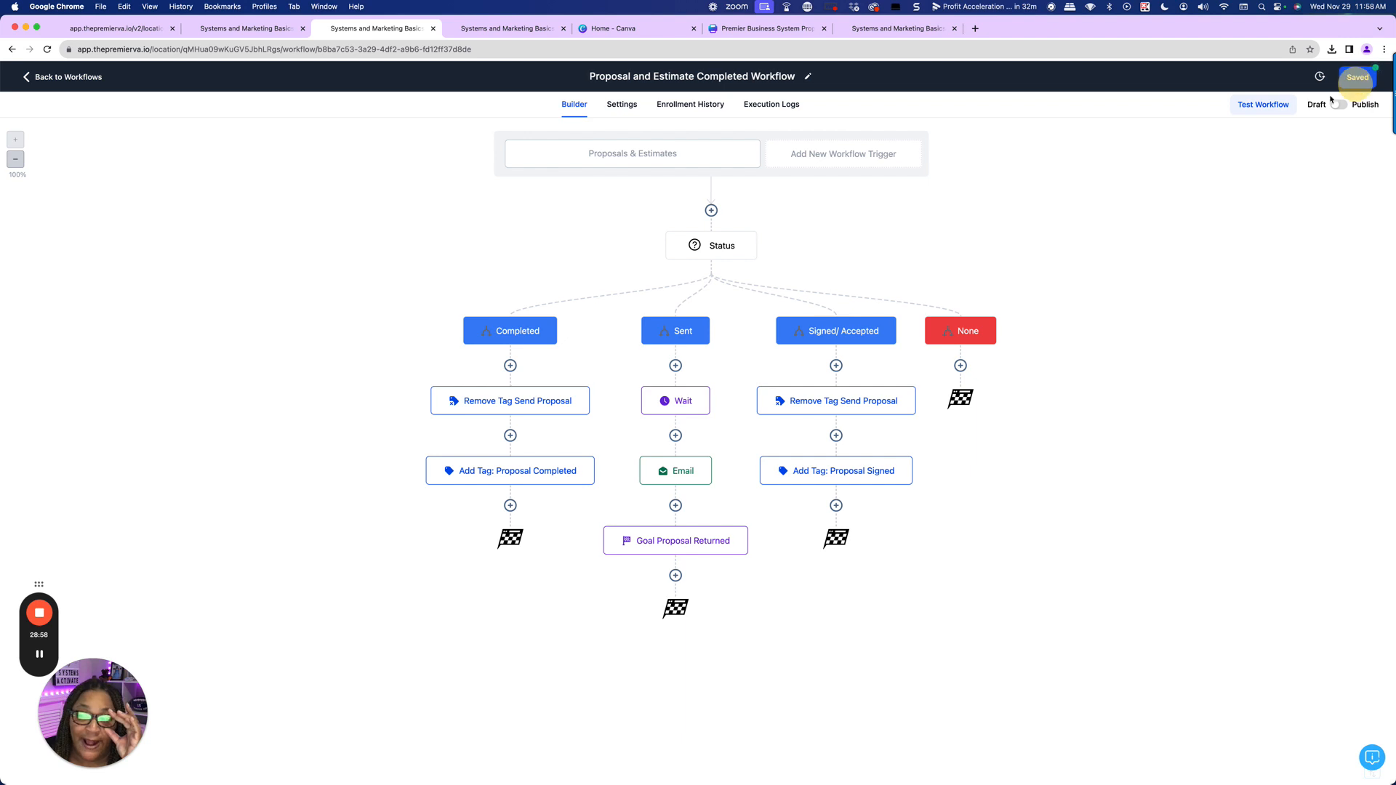